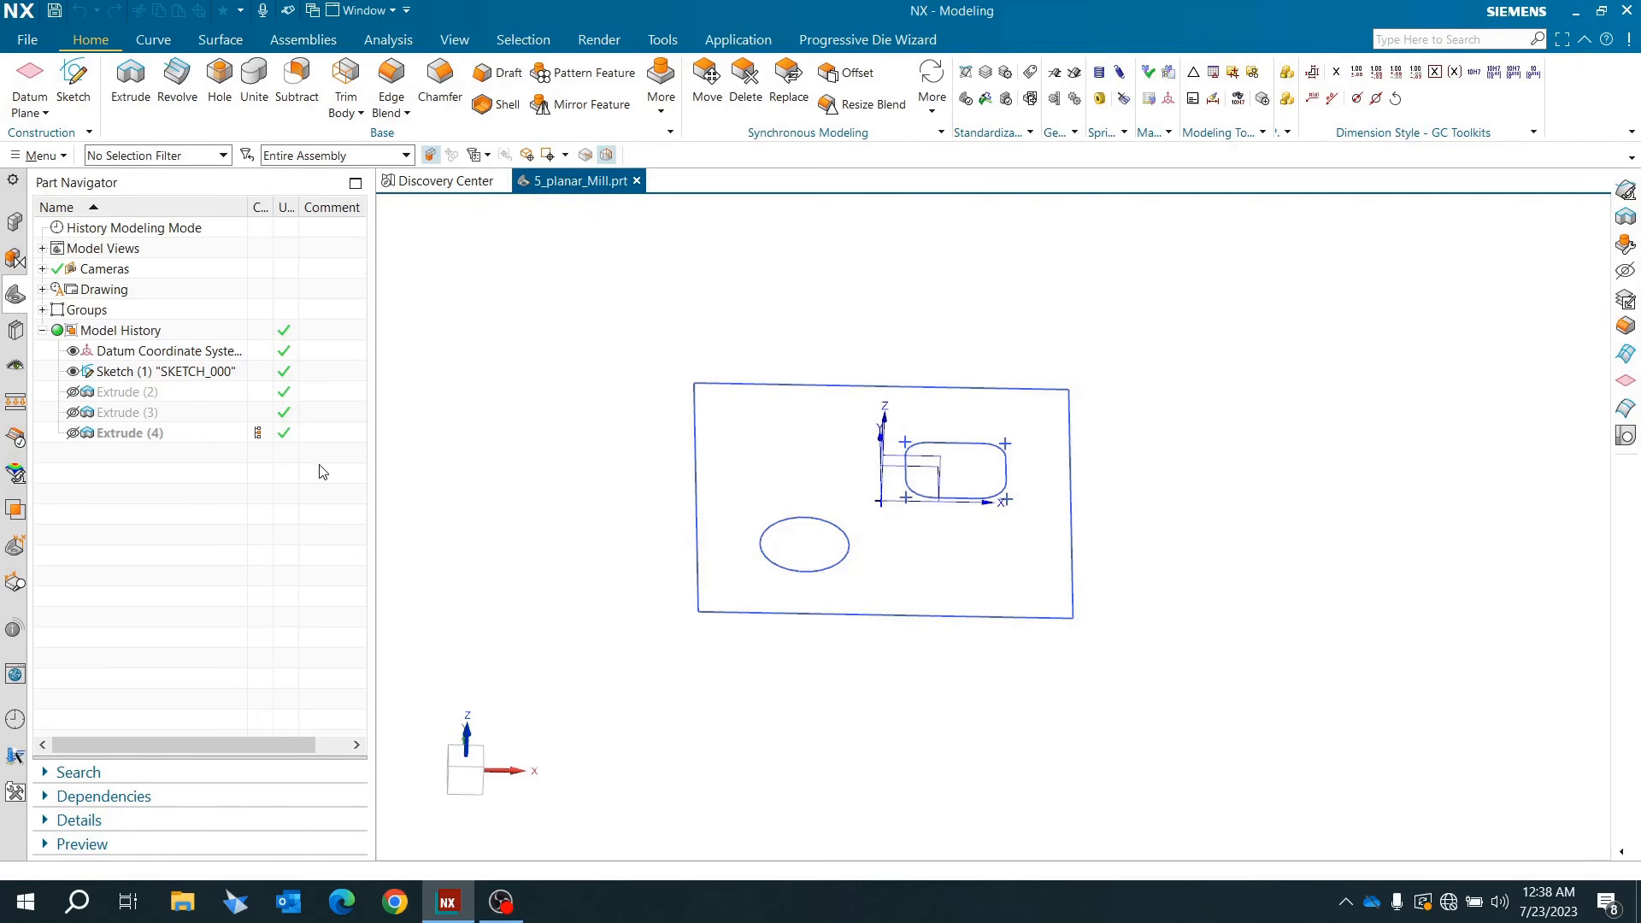
Step: Show the finished part body above the sketch to inspect its pocket and boss, then hide it and review the sketch curves
left_click(74, 433)
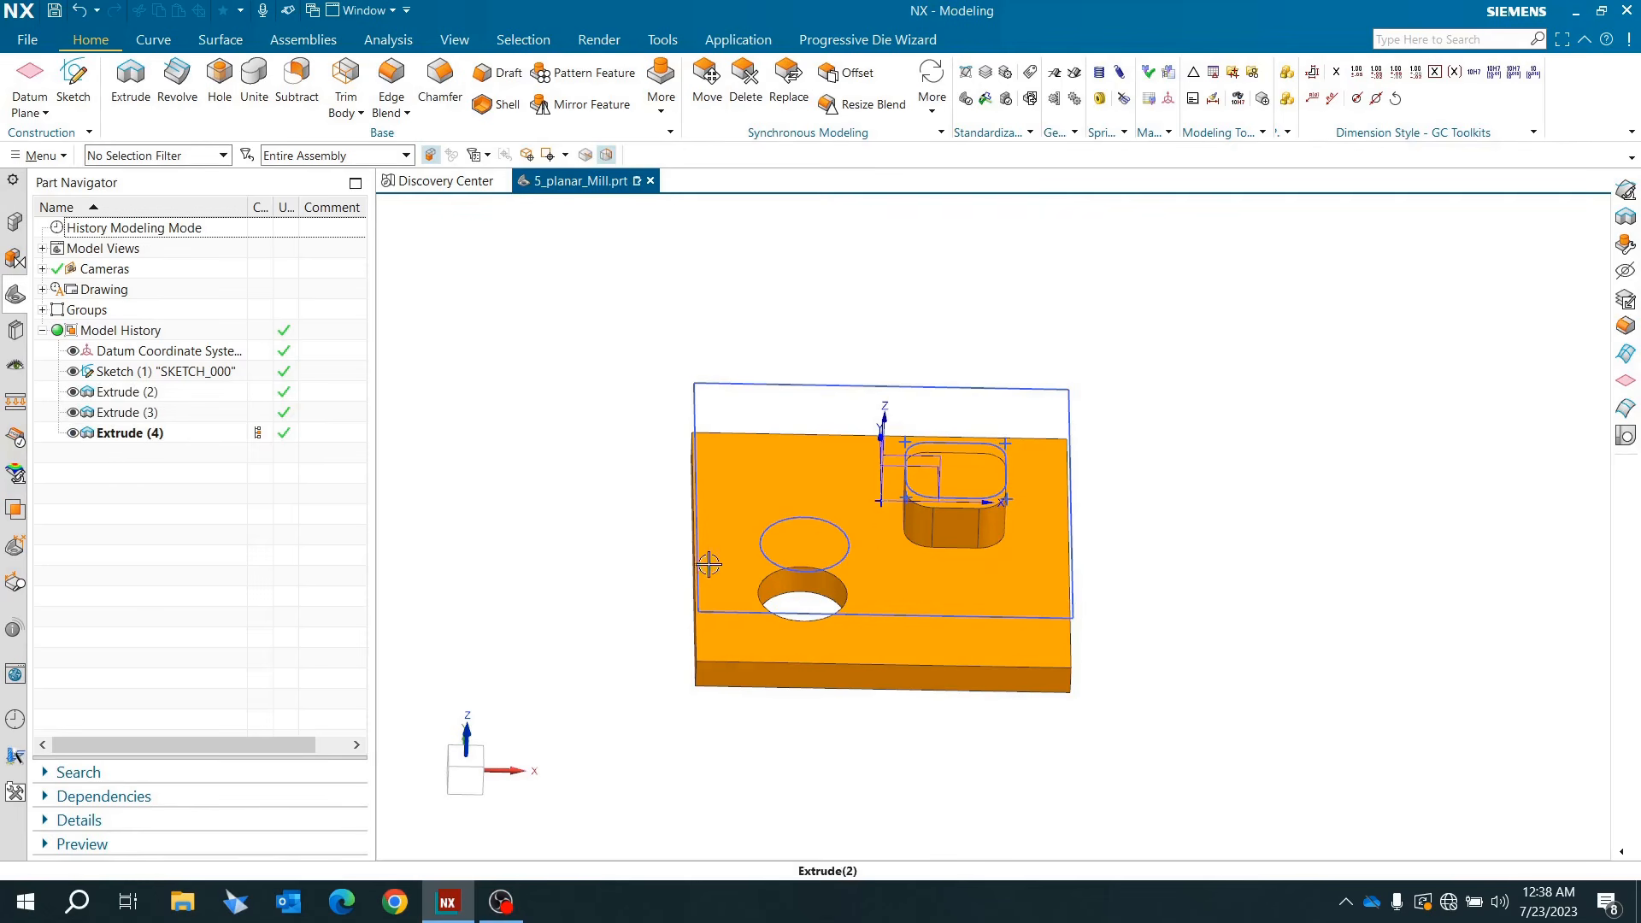
middle_click_drag(707, 561, 748, 549)
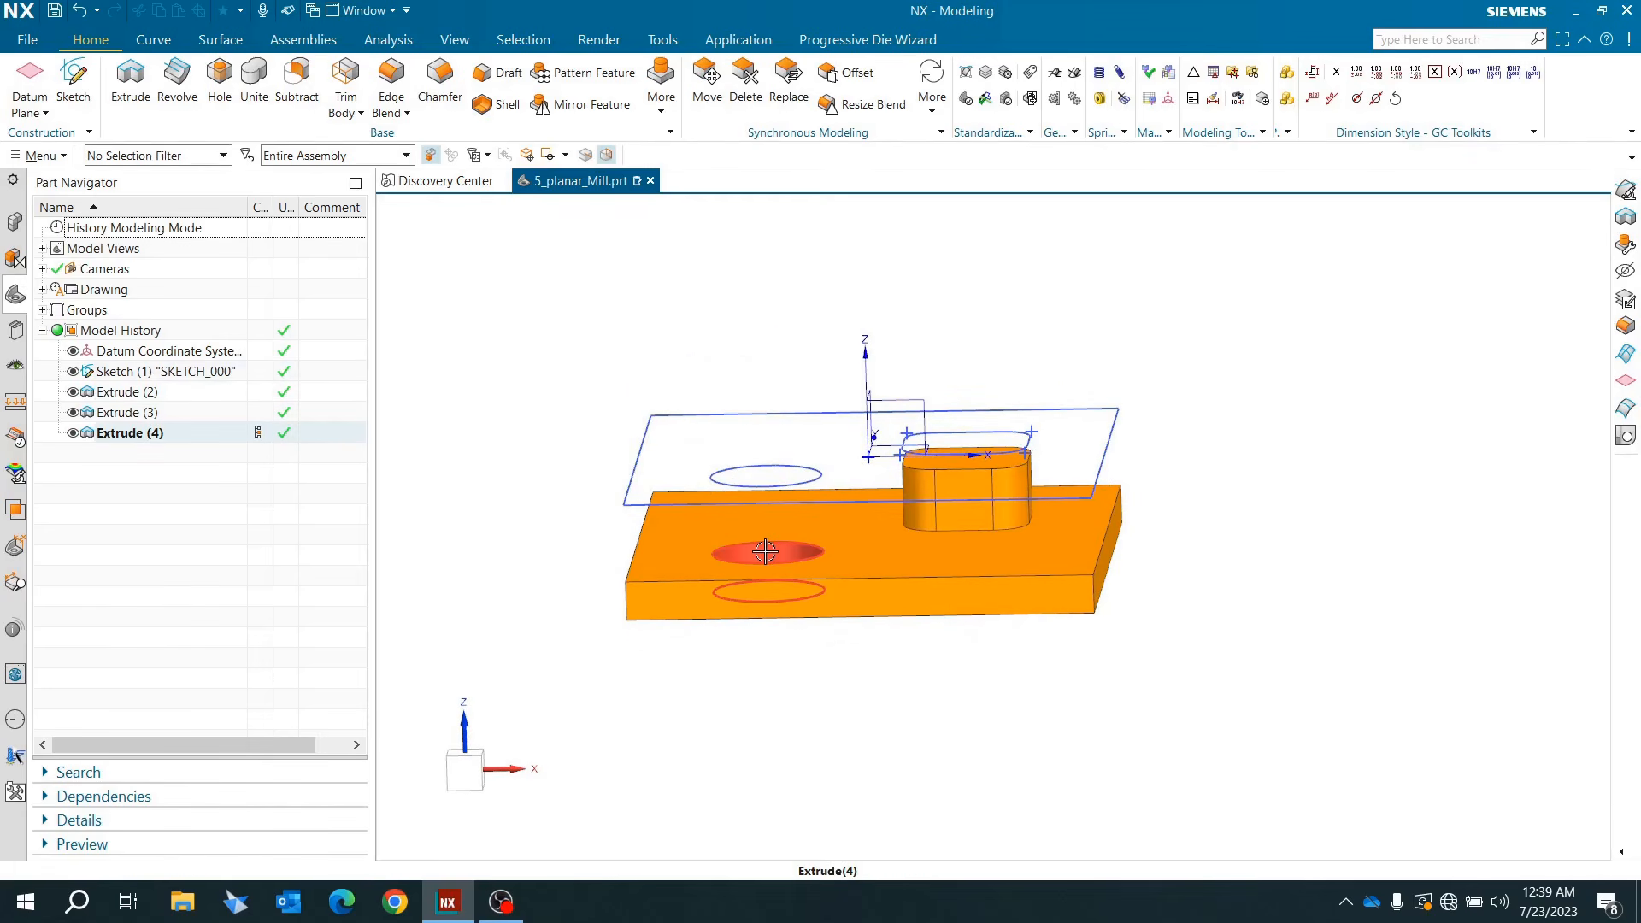
left_click(73, 434)
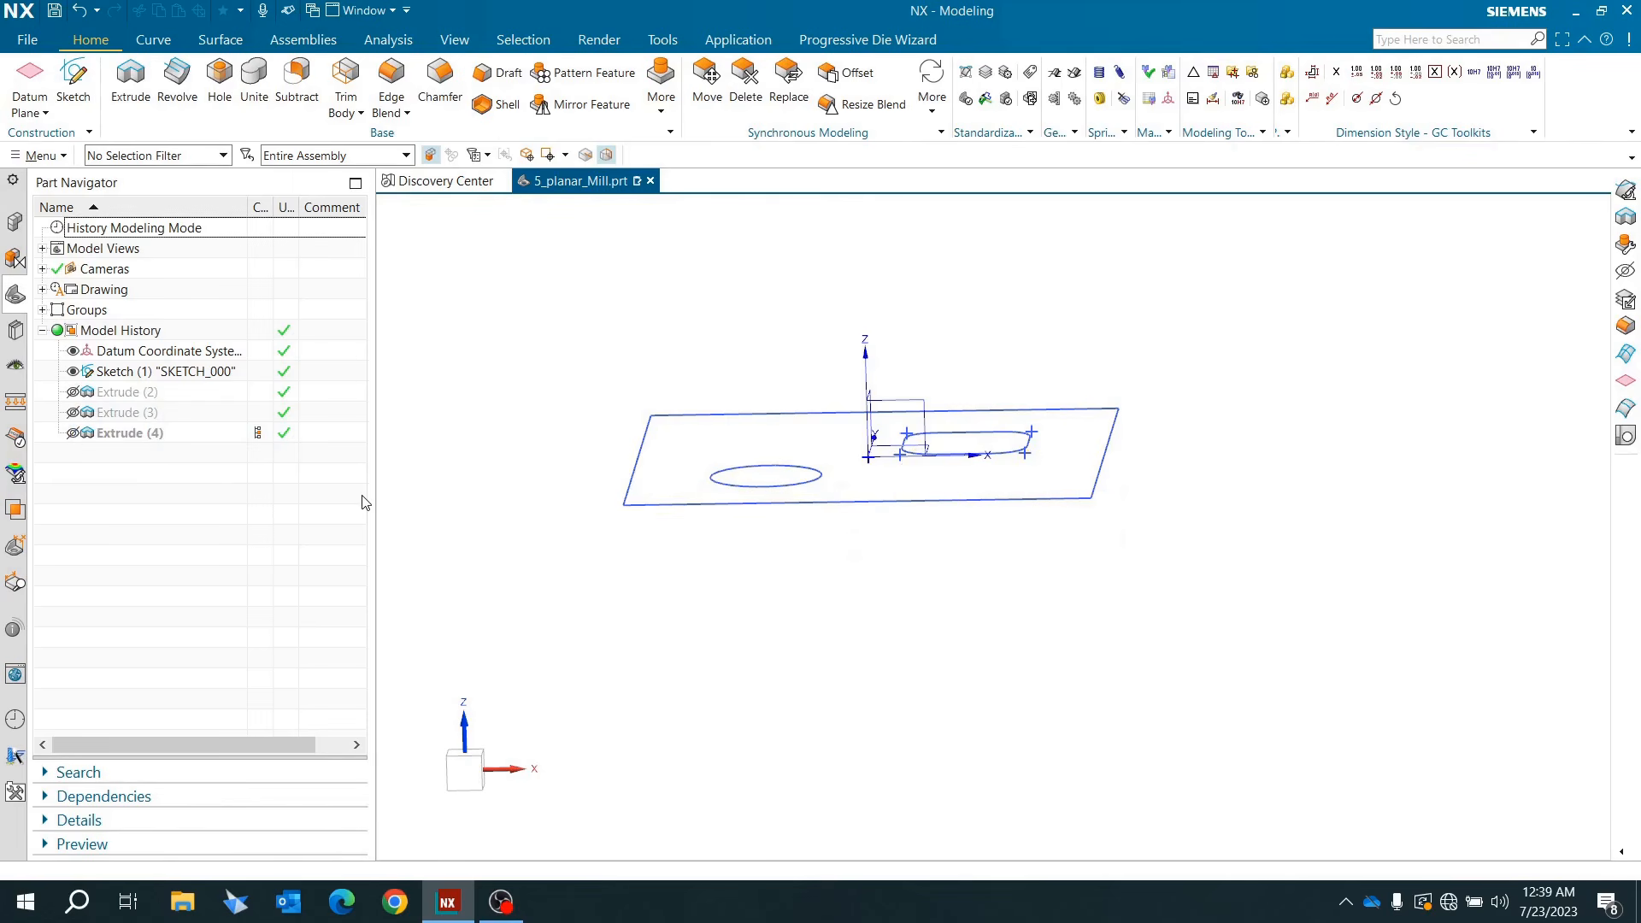
middle_click_drag(578, 498, 579, 516)
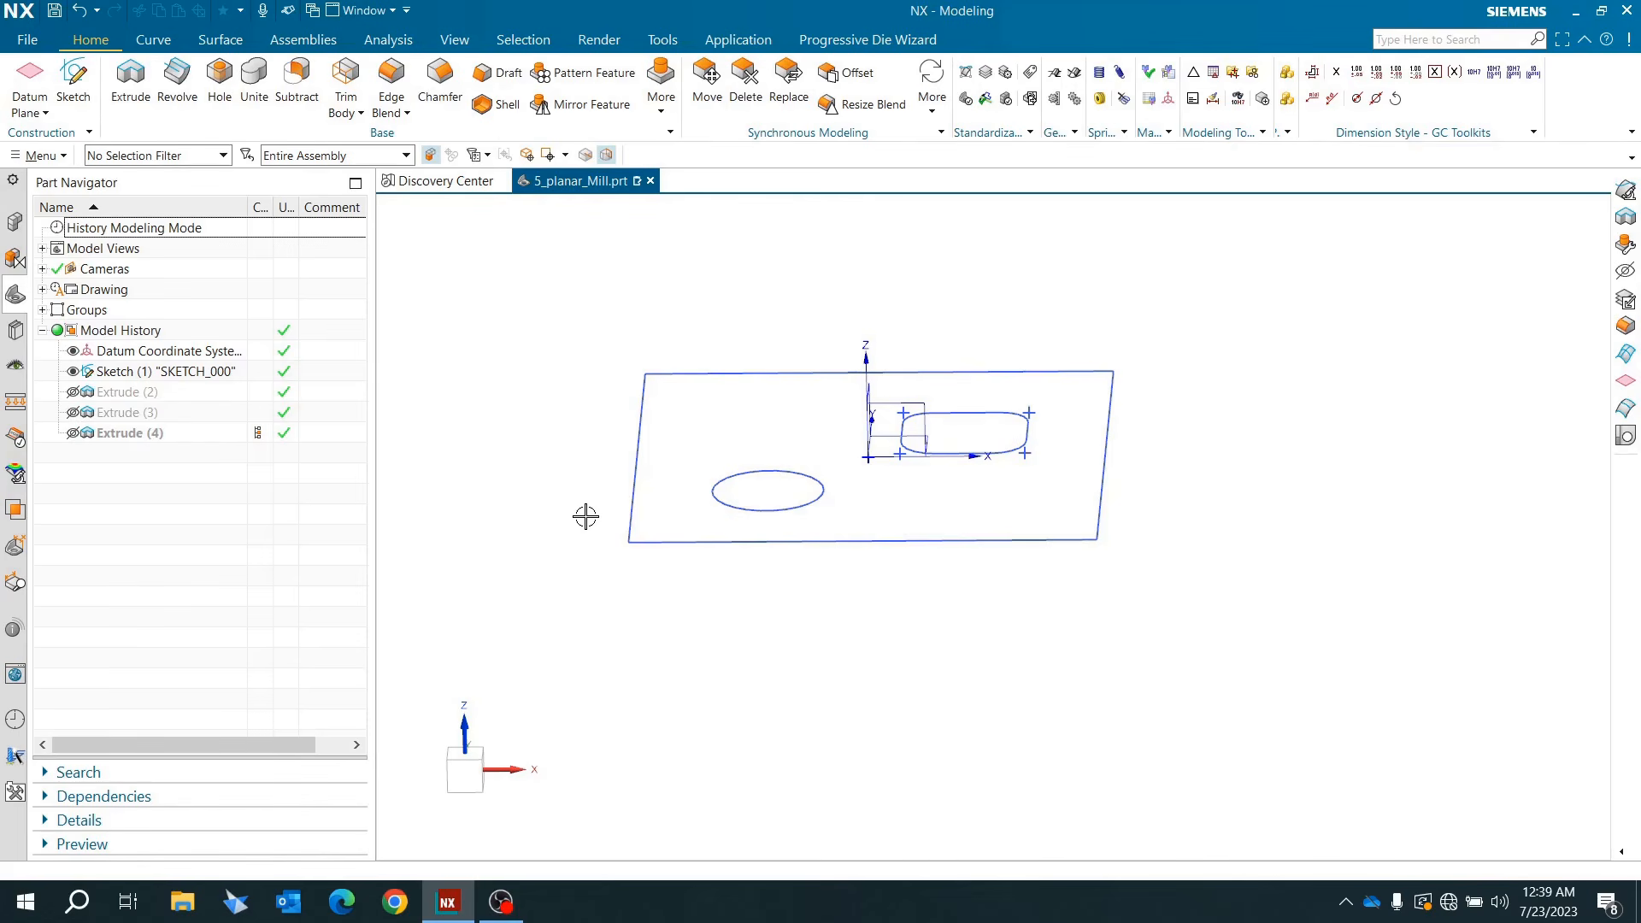
mouse_move(975, 556)
middle_mouse_down()
mouse_move(985, 586)
mouse_move(973, 568)
middle_mouse_up()
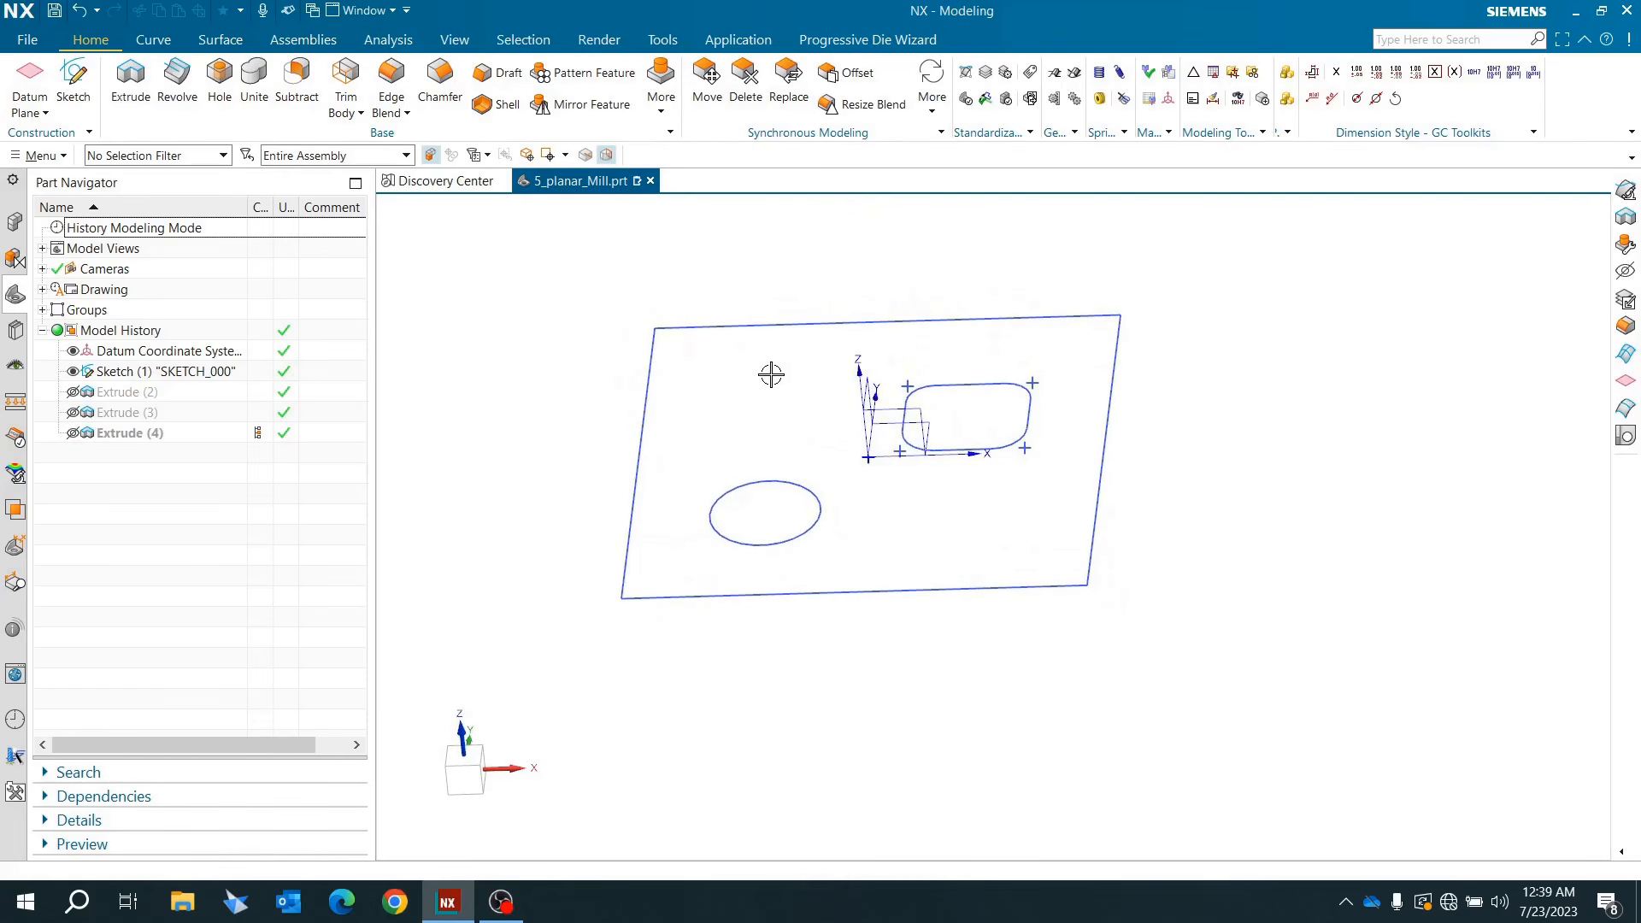
middle_click_drag(689, 487, 736, 431)
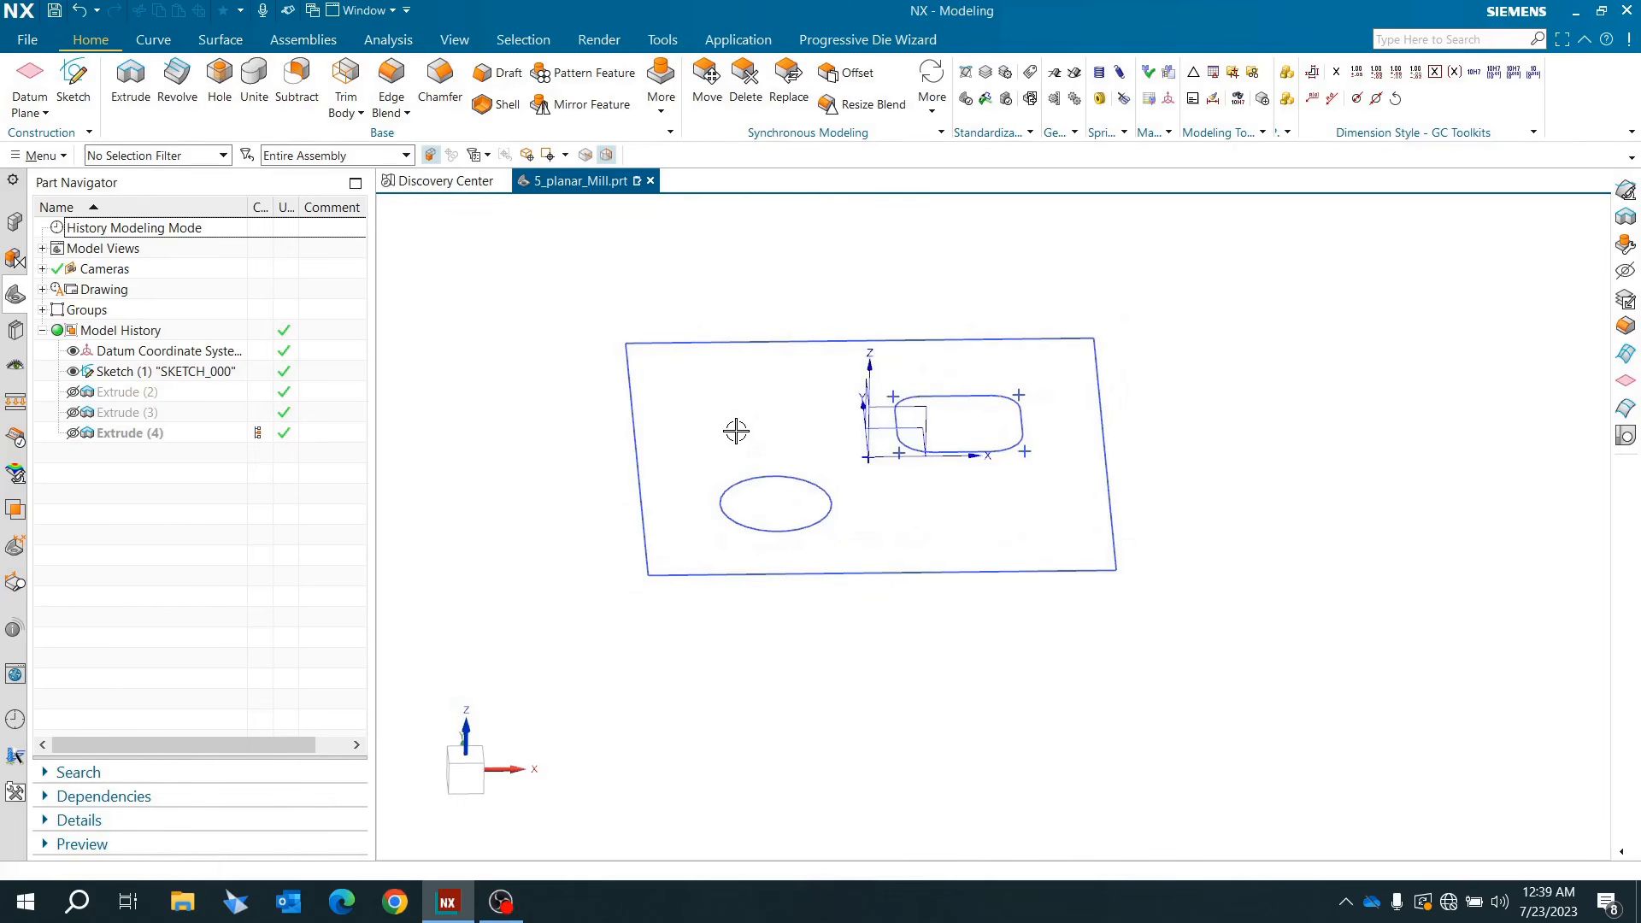
Step: Enter the Manufacturing application with the cam_general configuration and mill_planar setup, and expand MCS_MAIN in the geometry tree
left_click(735, 40)
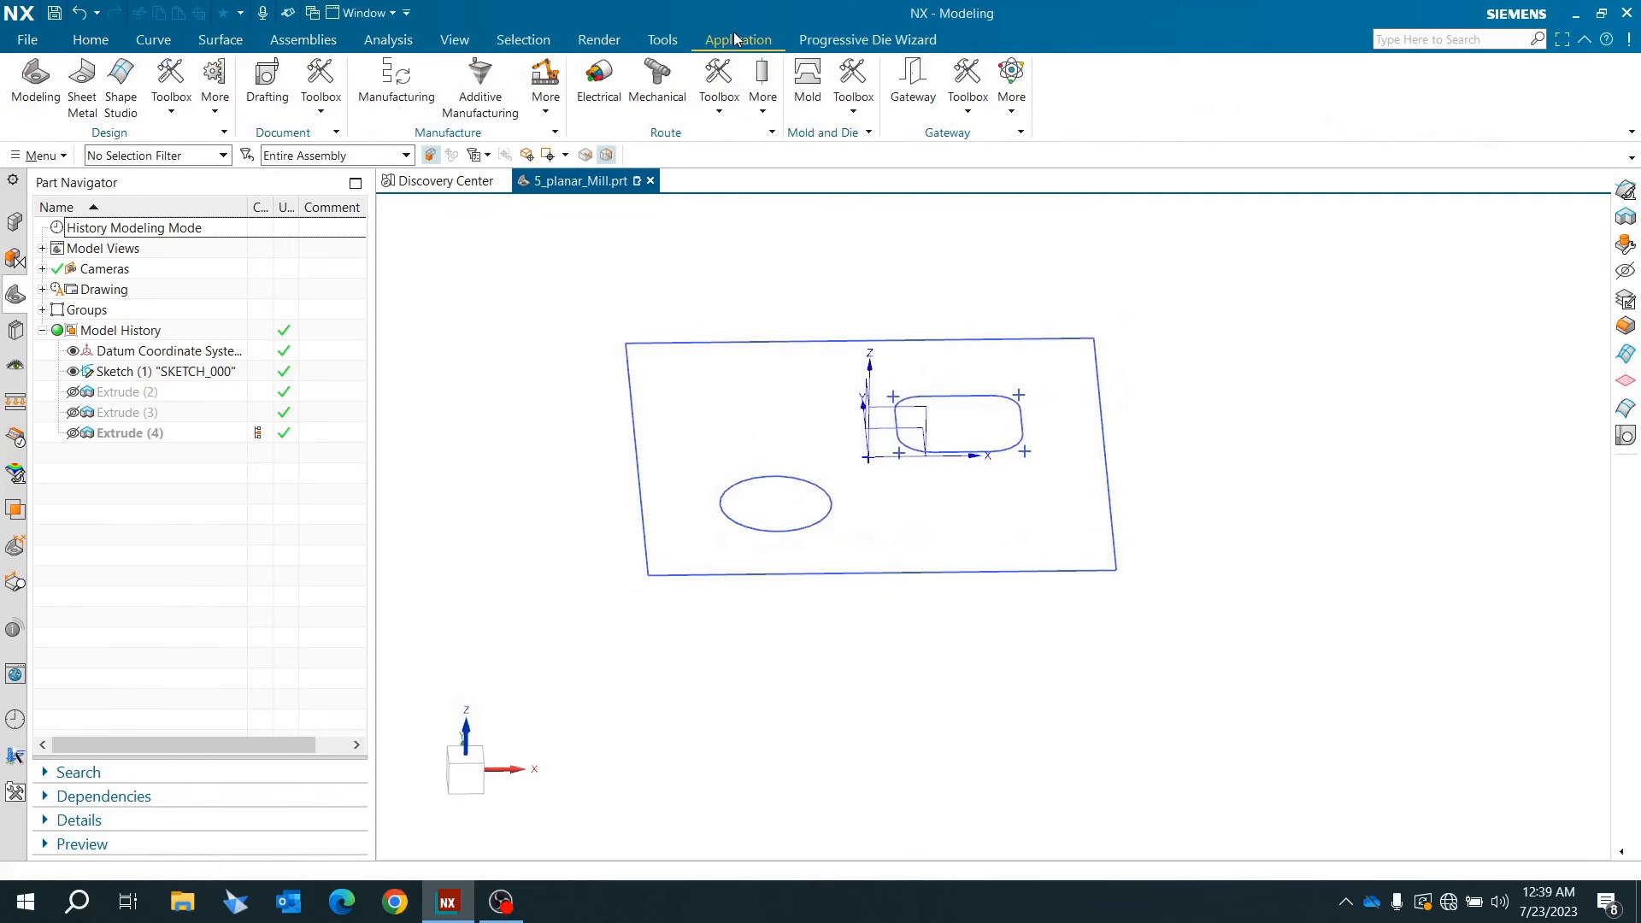
left_click(396, 81)
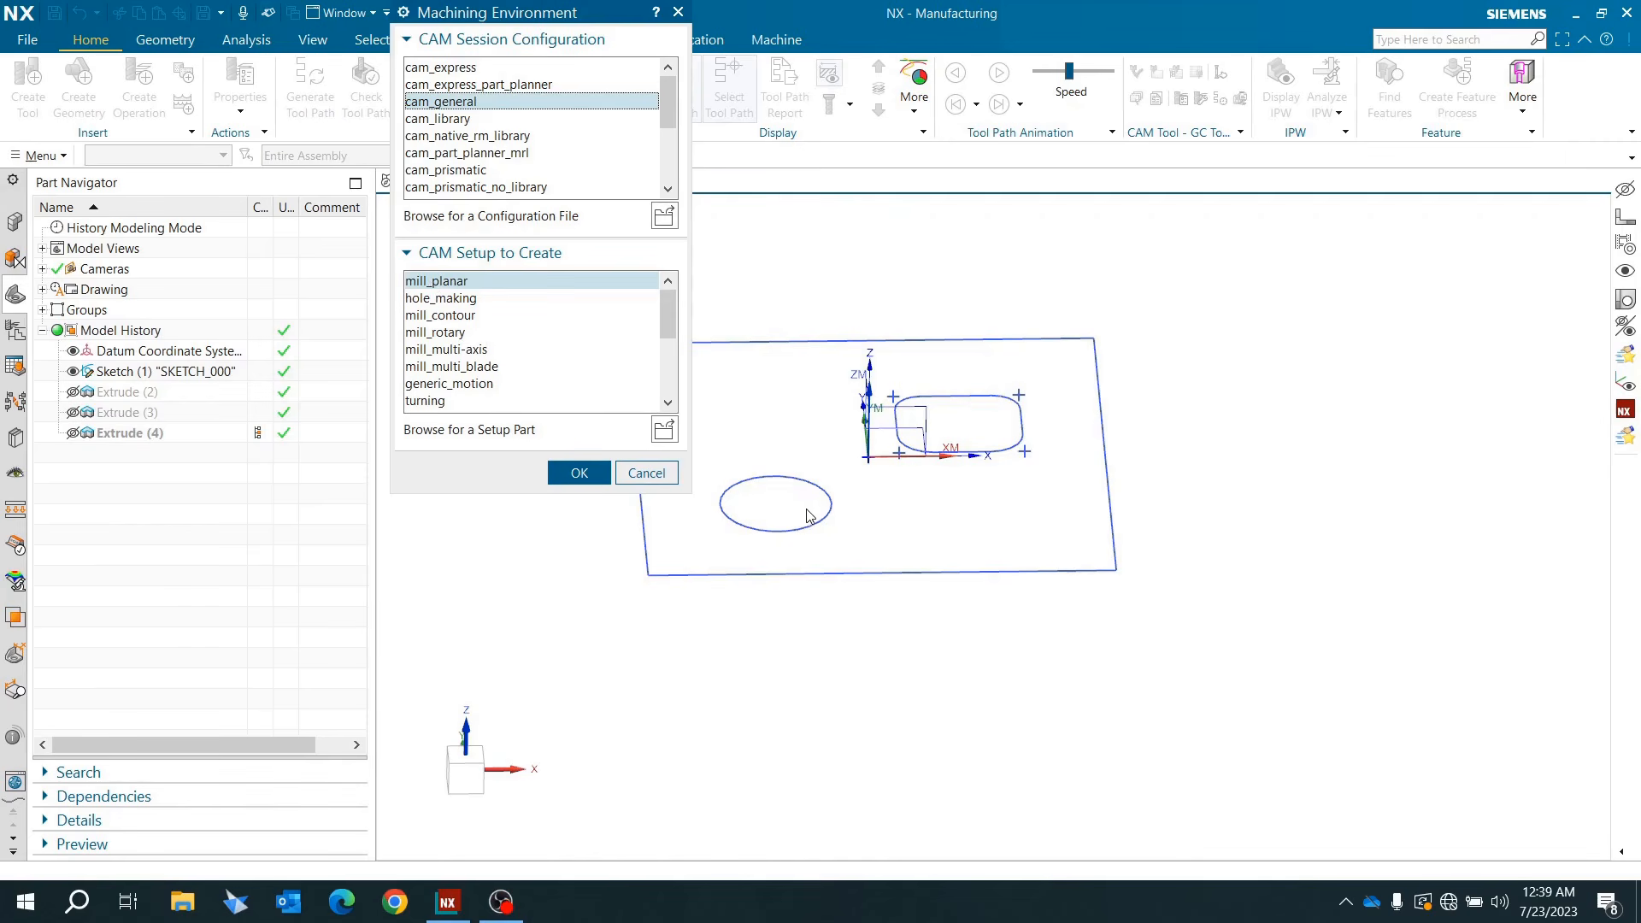
left_click(577, 473)
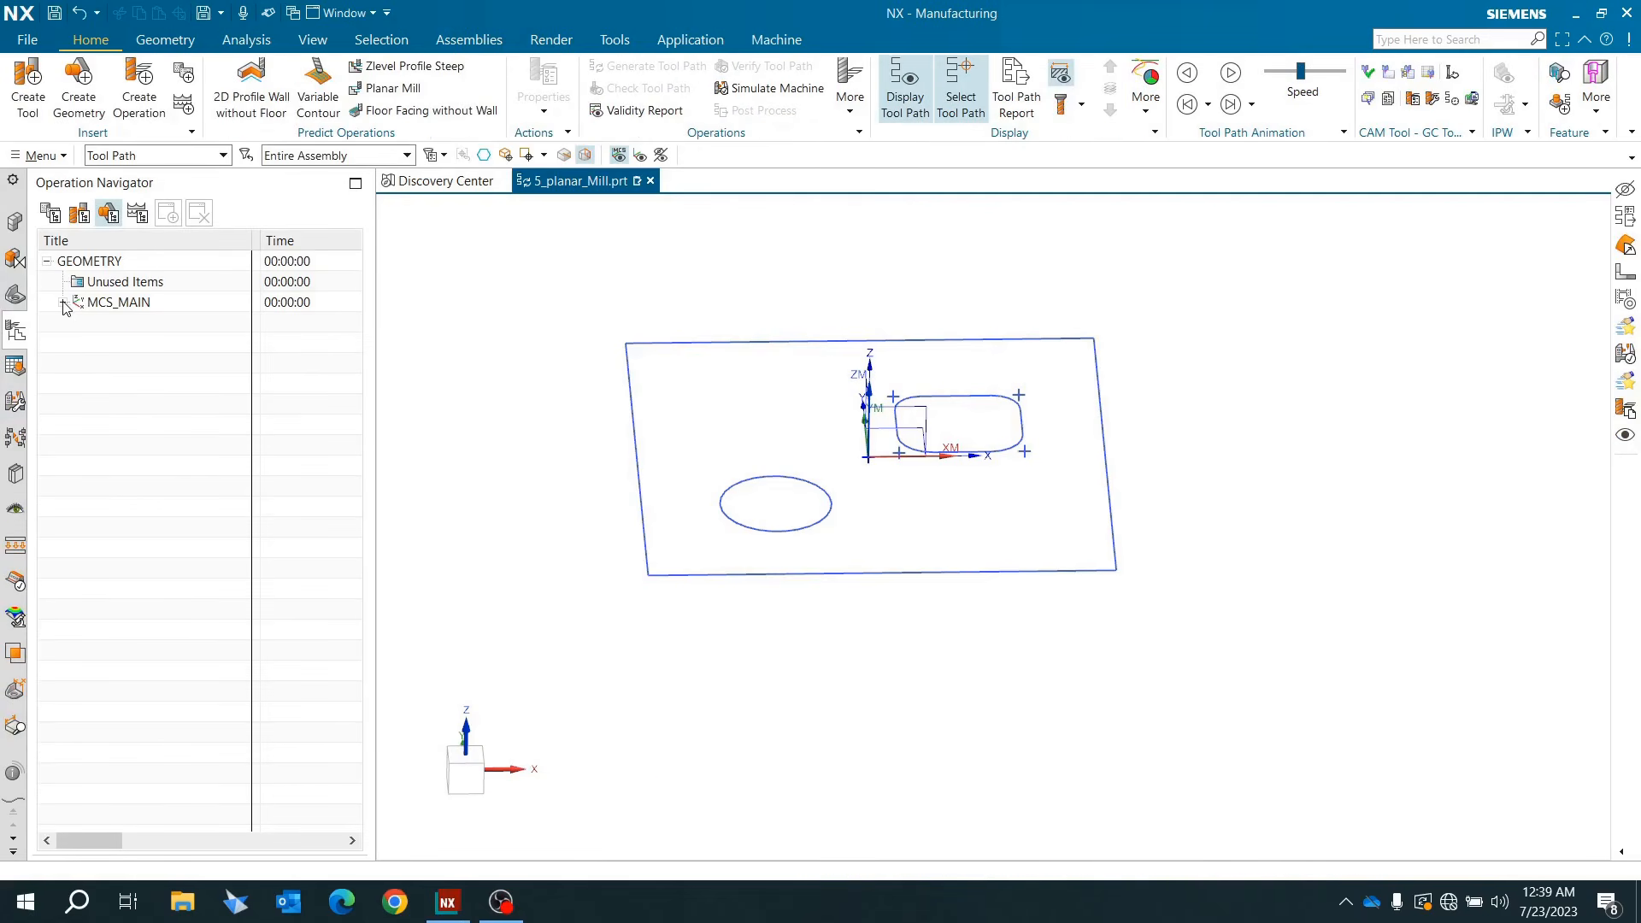
left_click(62, 301)
mouse_move(817, 539)
middle_mouse_down()
mouse_move(798, 497)
mouse_move(815, 541)
middle_mouse_up()
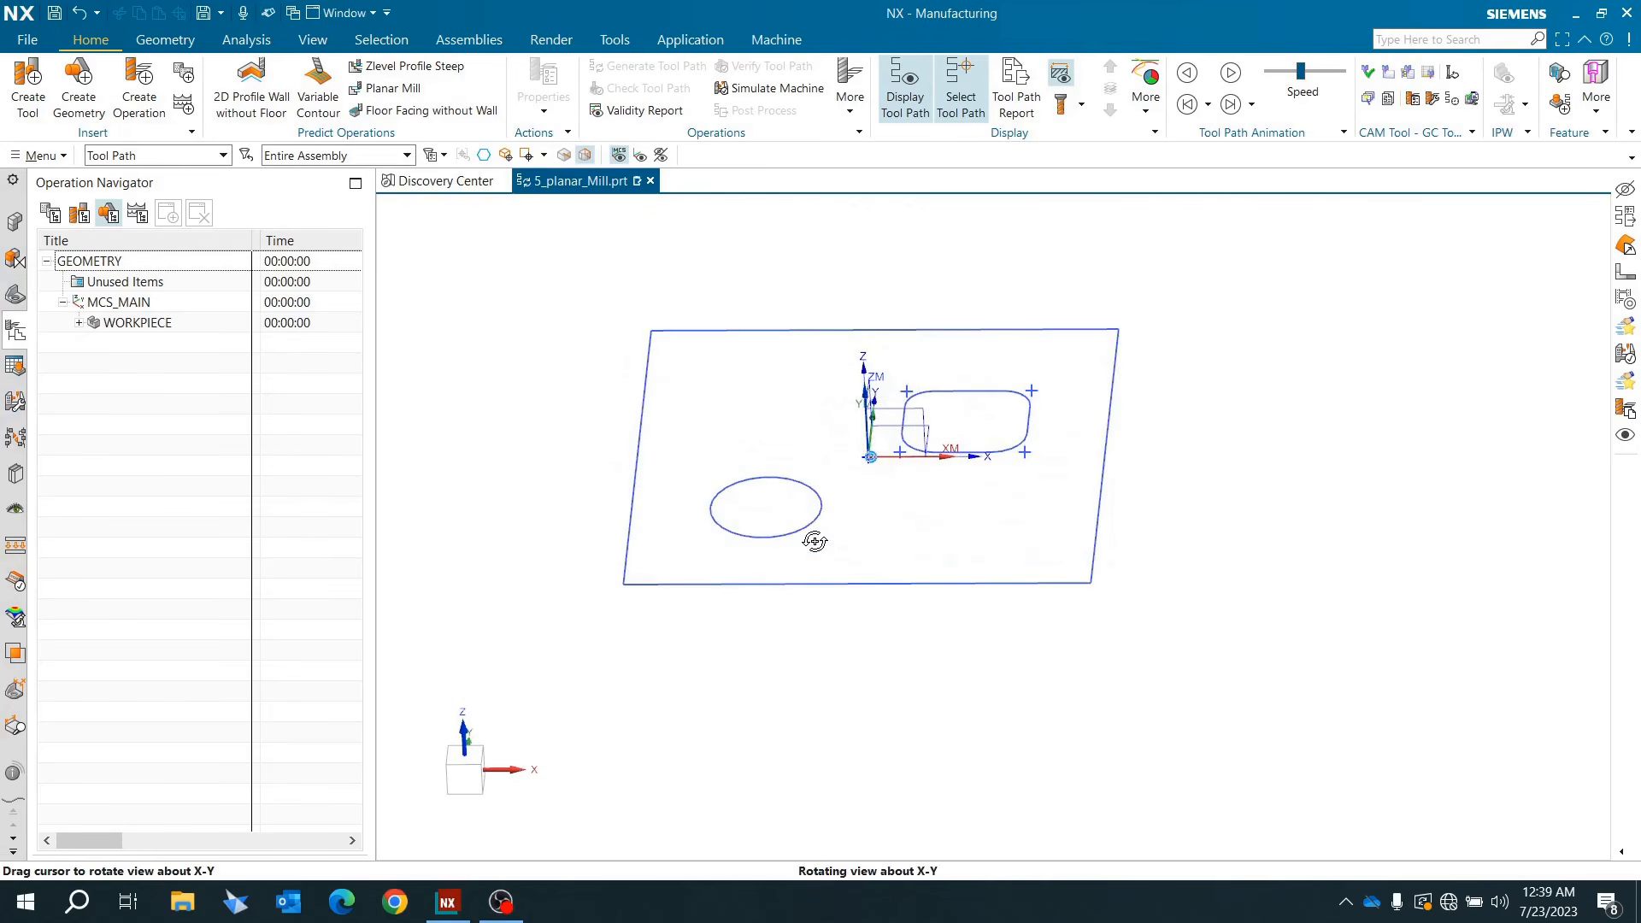
scroll(906, 476, "up", 1)
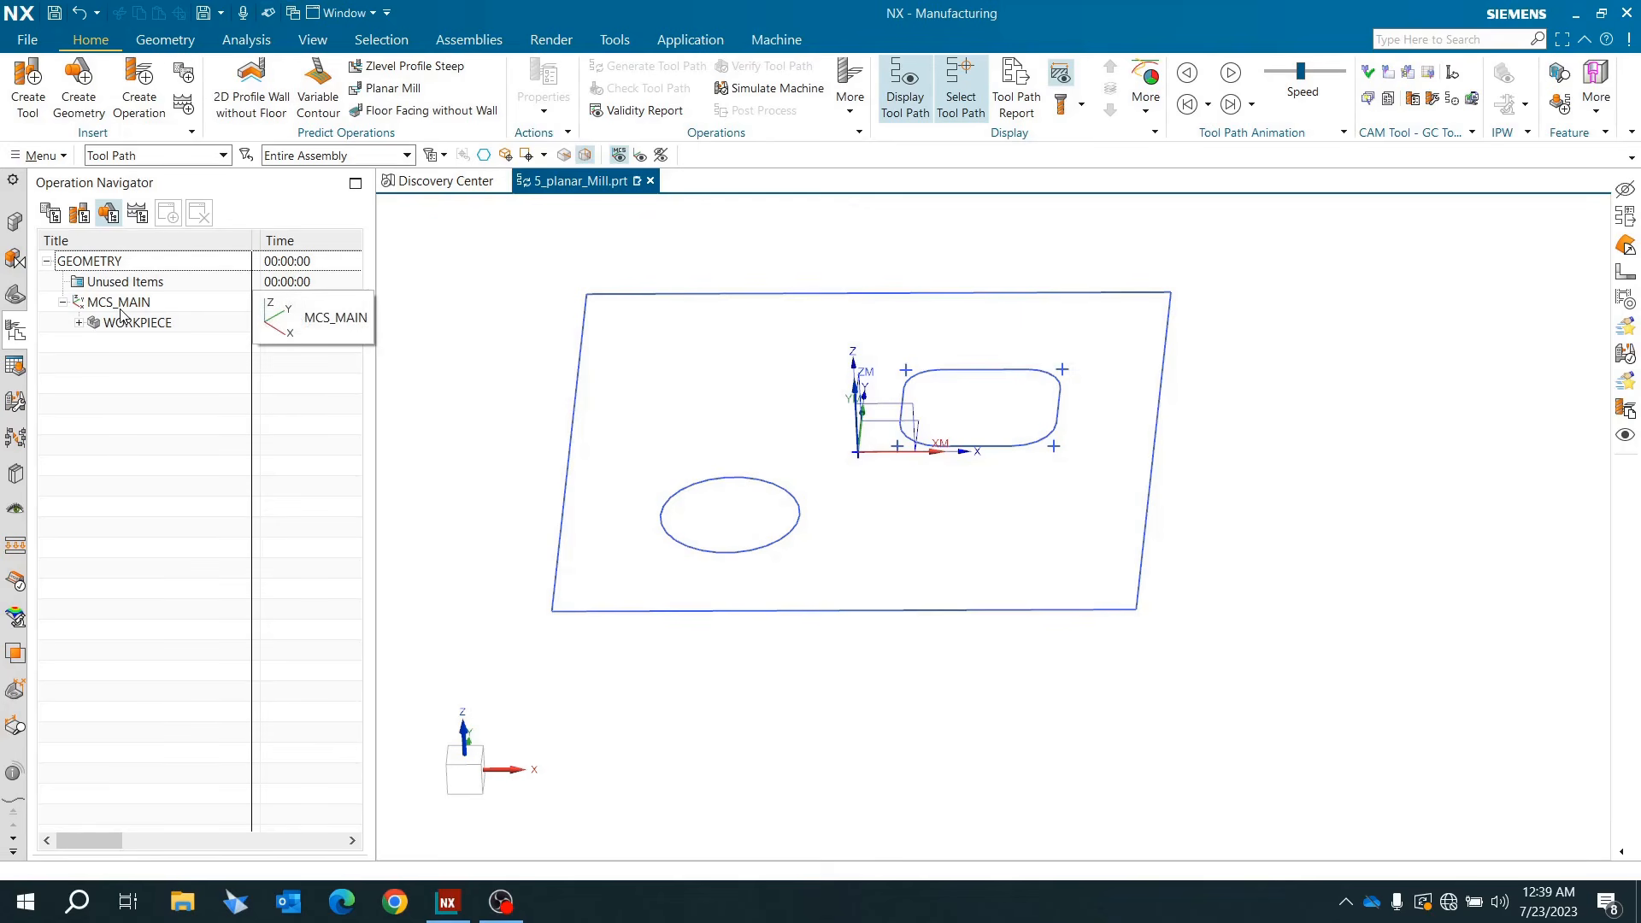
middle_click_drag(623, 454, 574, 436)
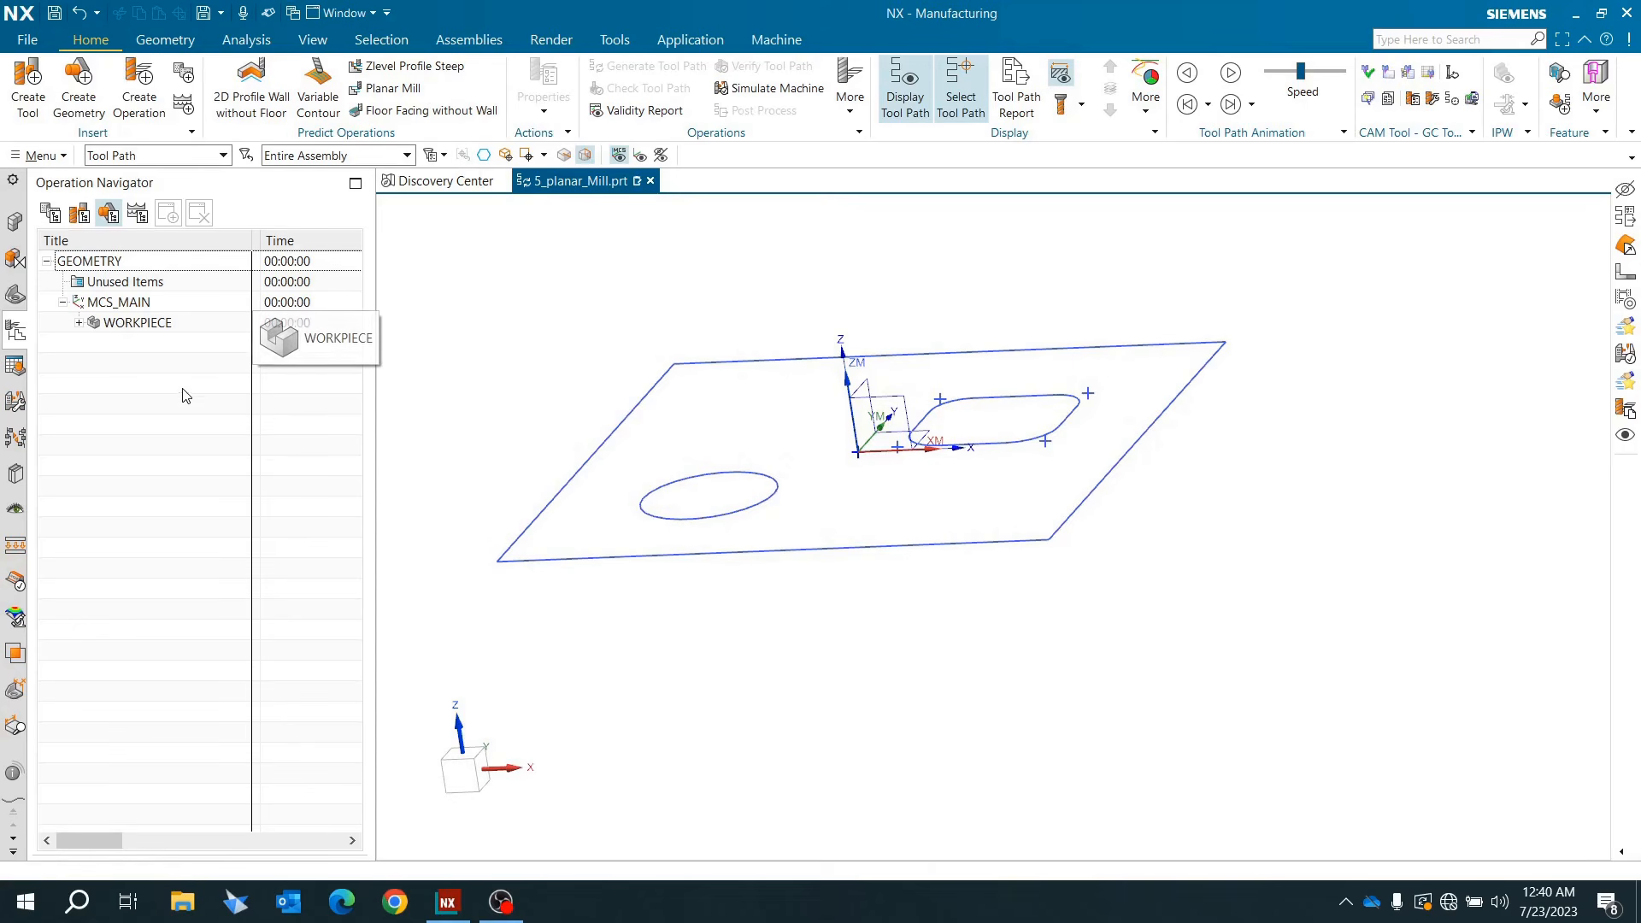
mouse_move(630, 587)
middle_mouse_down()
mouse_move(659, 586)
mouse_move(606, 577)
middle_mouse_up()
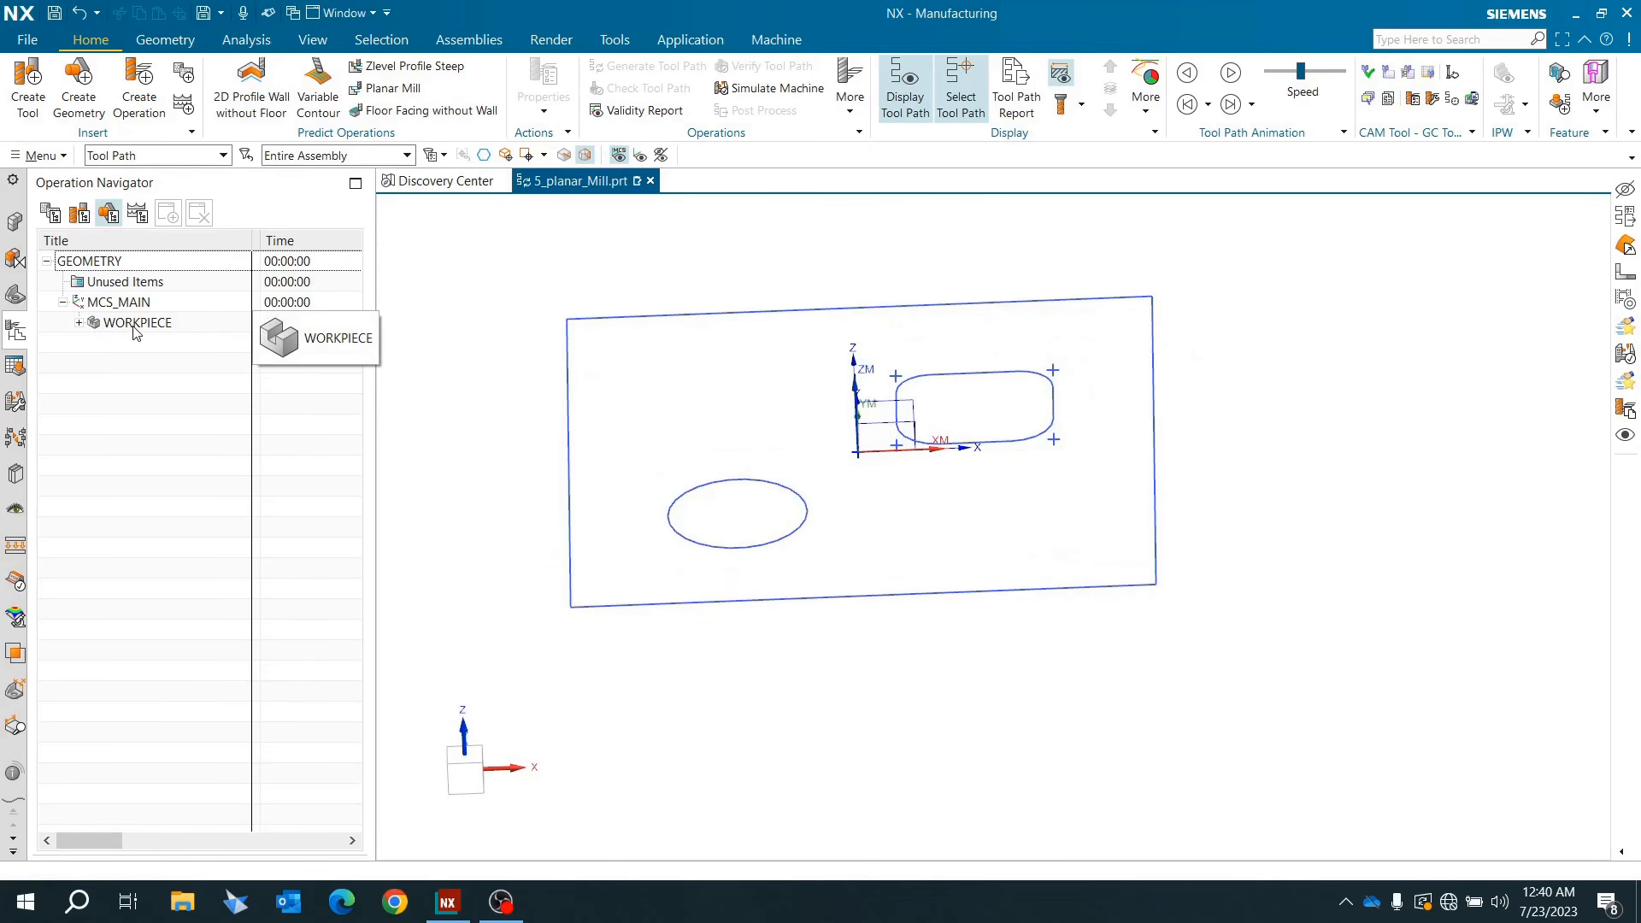
mouse_move(590, 480)
middle_mouse_down()
mouse_move(696, 454)
mouse_move(611, 480)
middle_mouse_up()
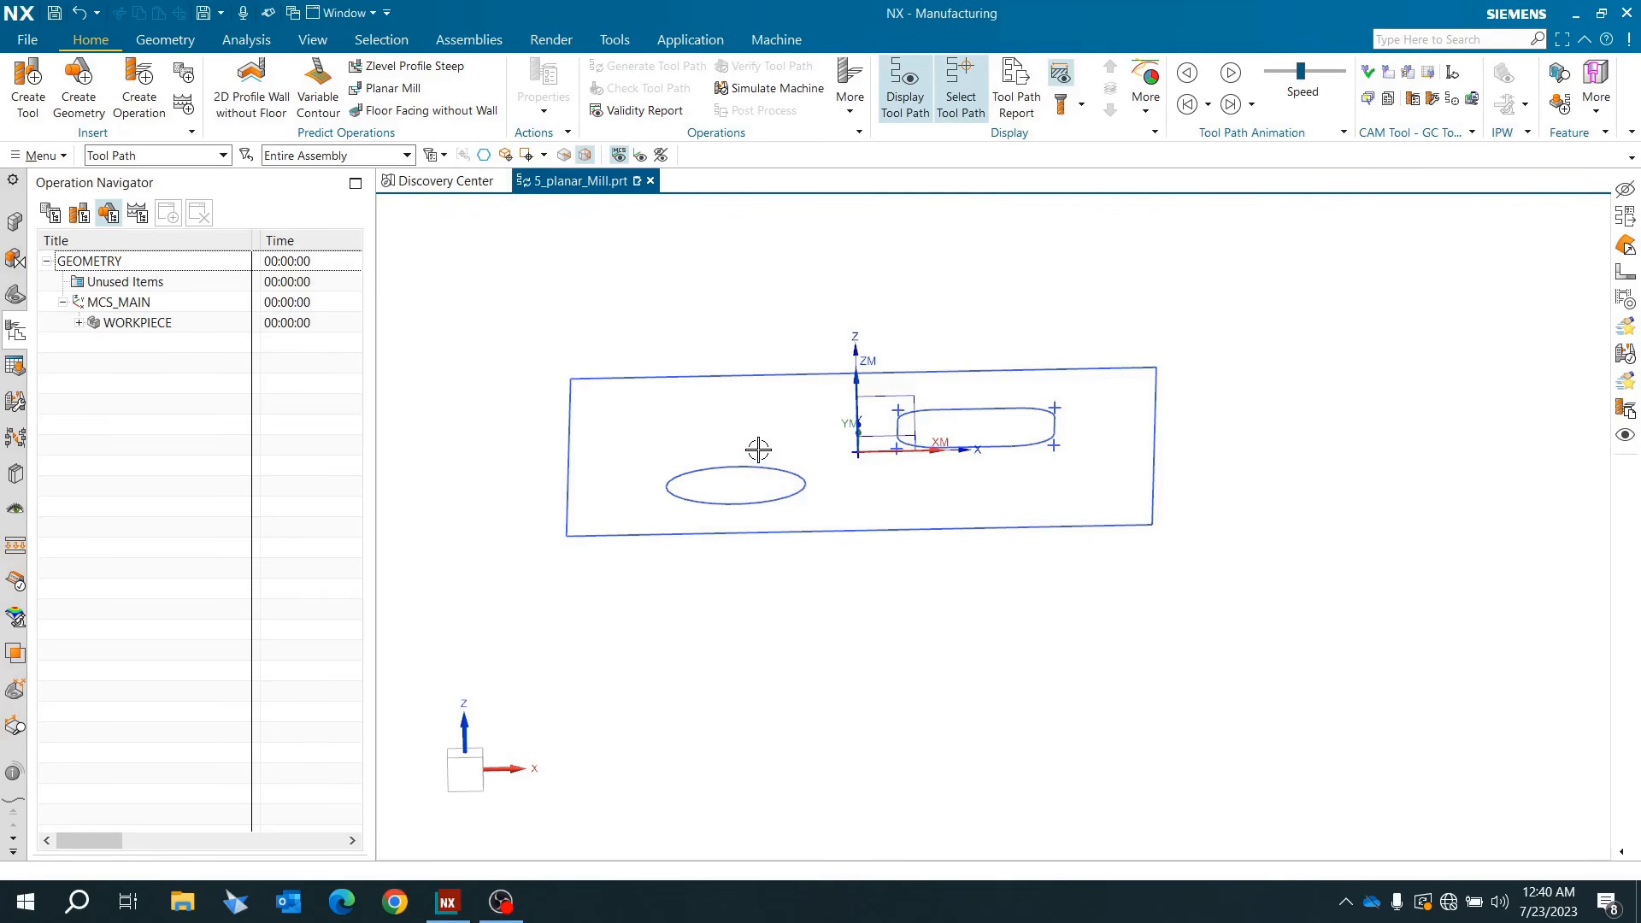
Step: Return to the Modeling application and choose the sketch's outer rectangle as the section for an Extrude
left_click(680, 36)
left_click(26, 79)
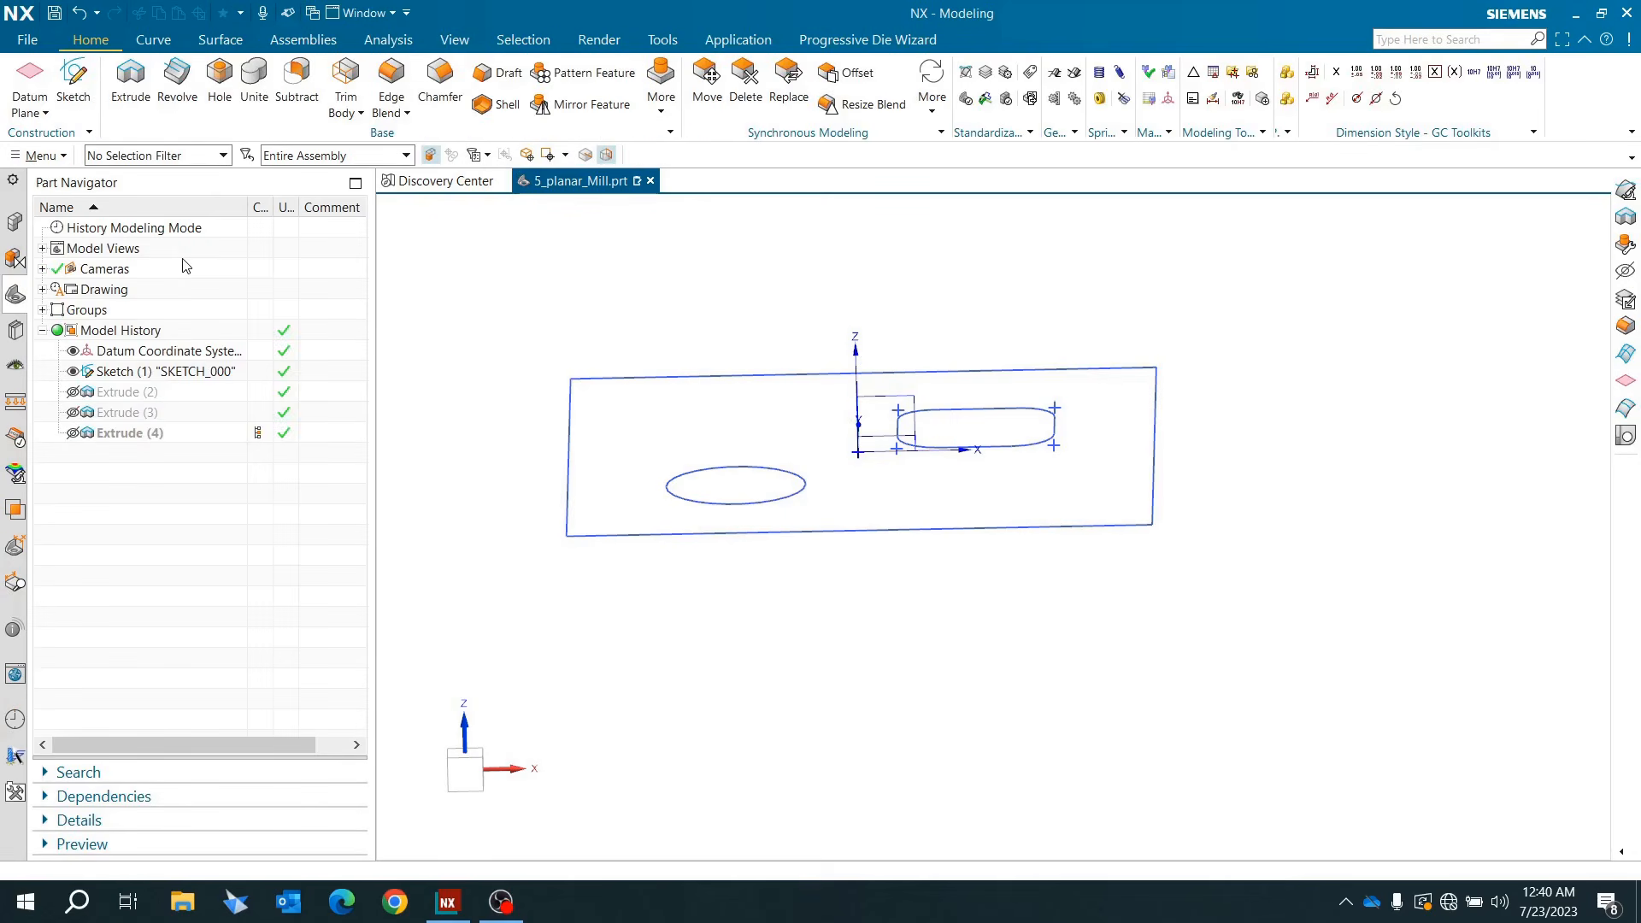
left_click(130, 78)
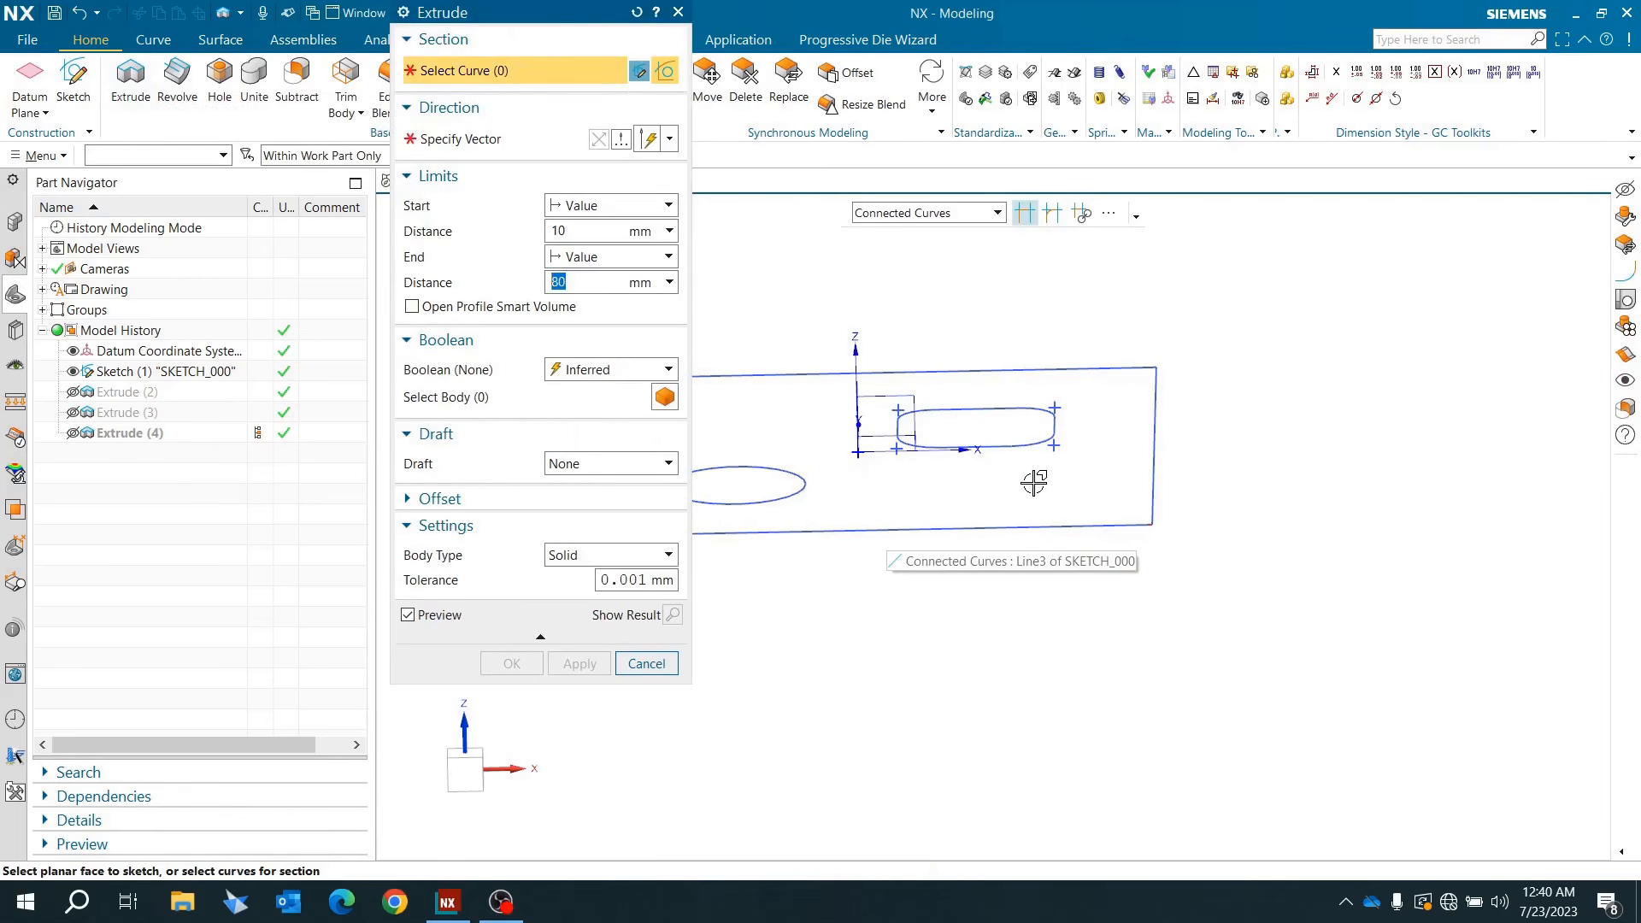
scroll(1039, 478, "down", 1)
left_click(1014, 509)
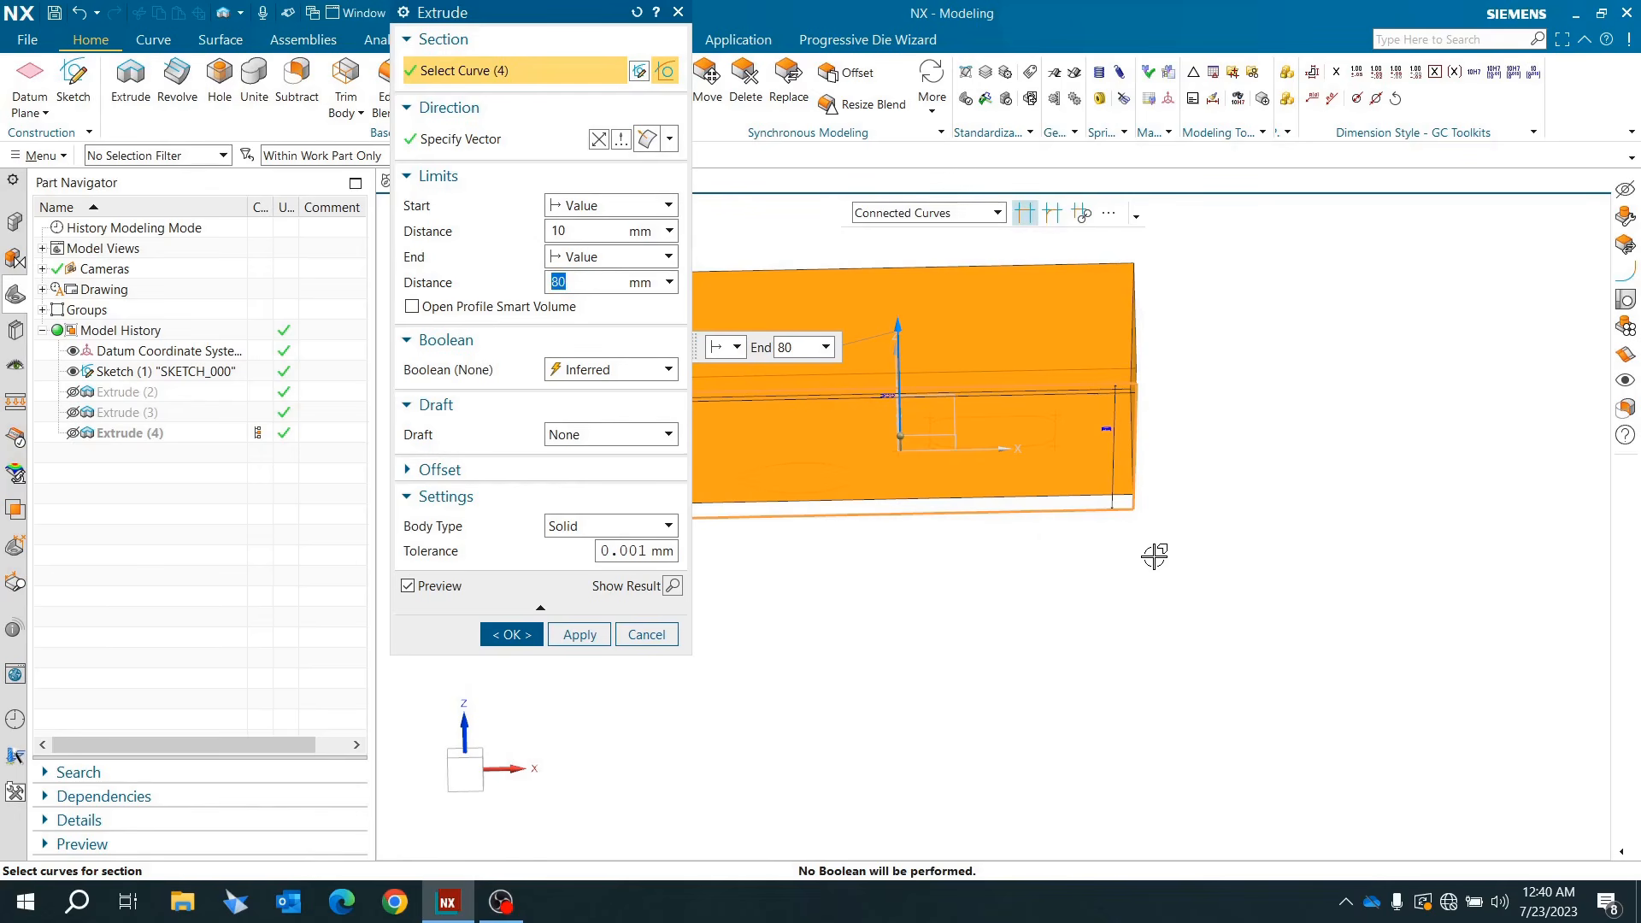
Step: Reverse the extrusion direction to point downward and create the solid block from 0 mm to 80 mm
left_click(598, 140)
left_click(573, 229)
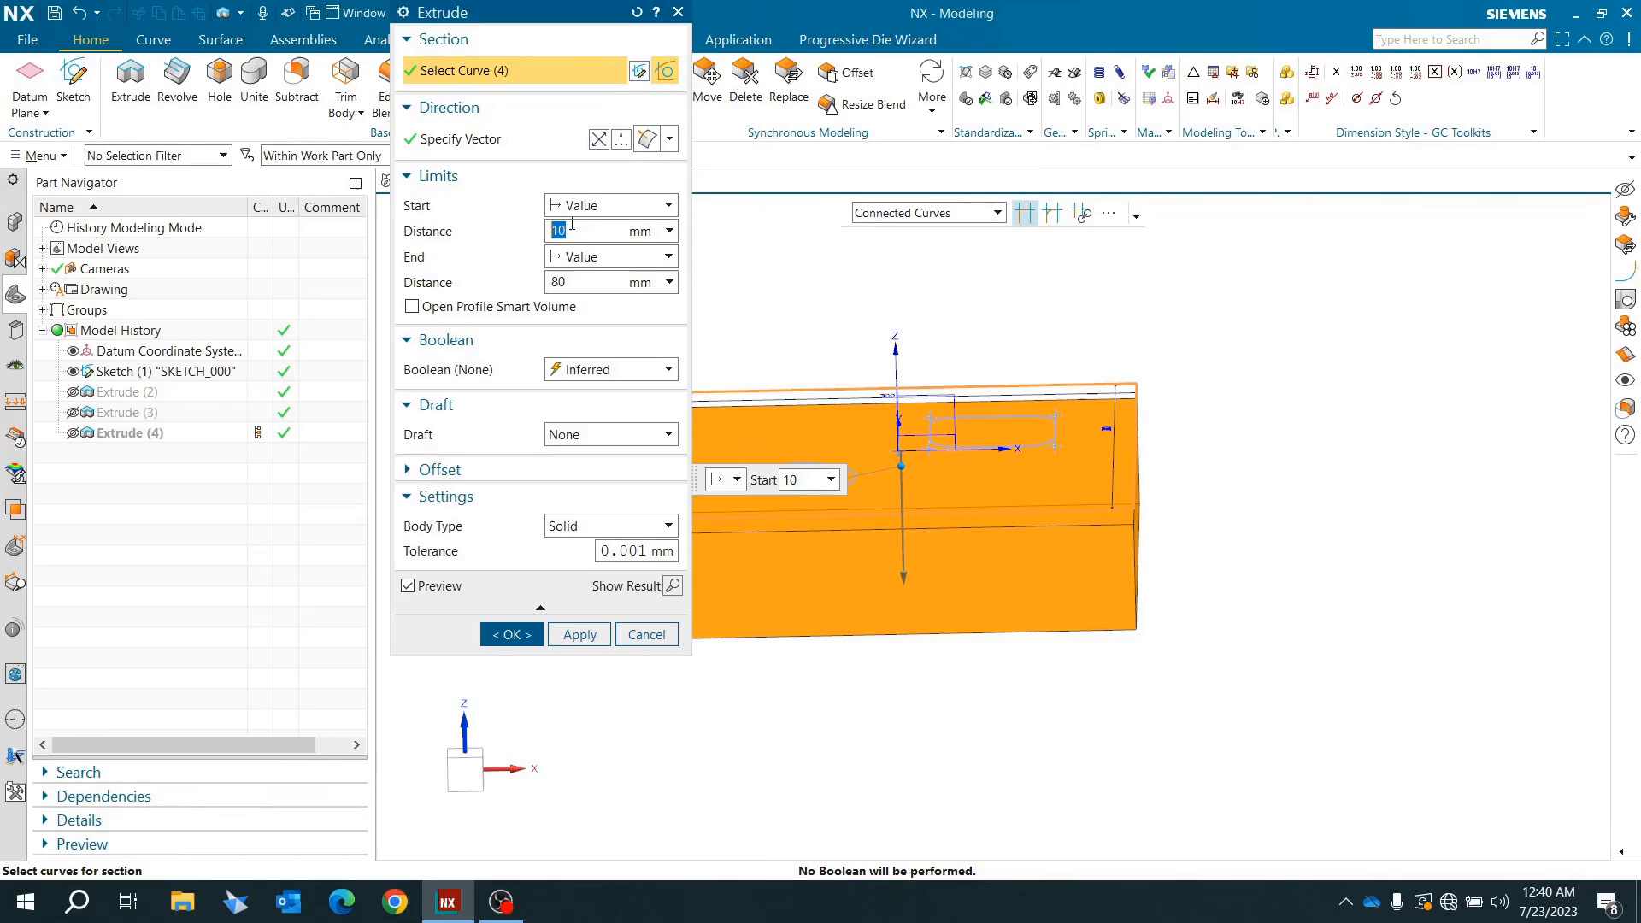
type("0")
key("Return")
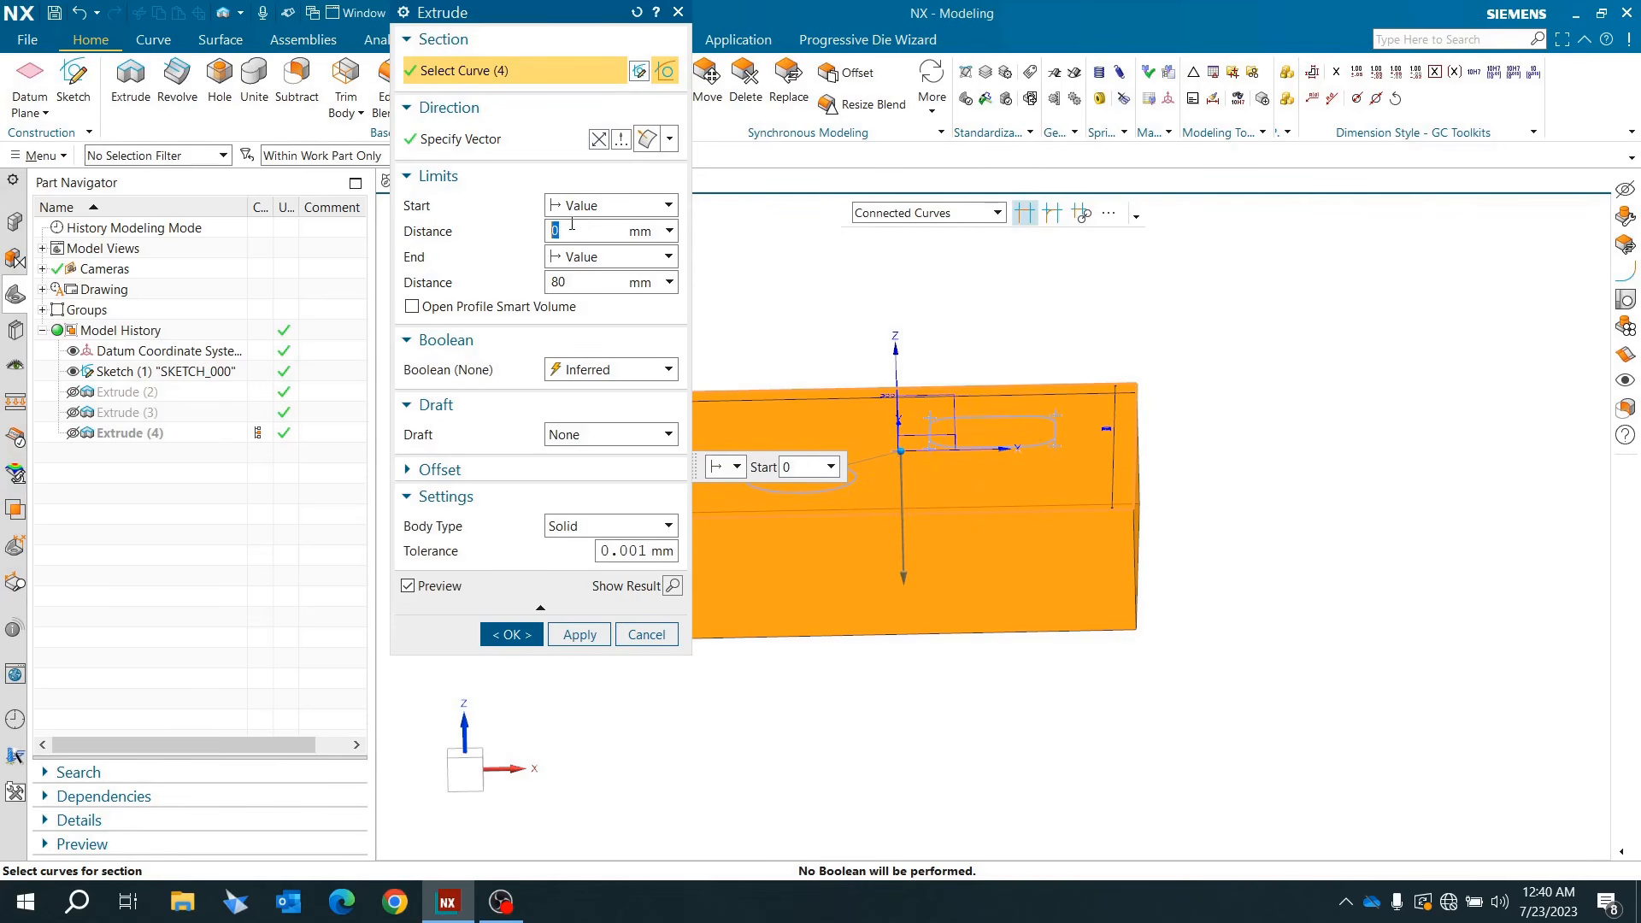
left_click(592, 282)
middle_click_drag(890, 432, 1005, 438)
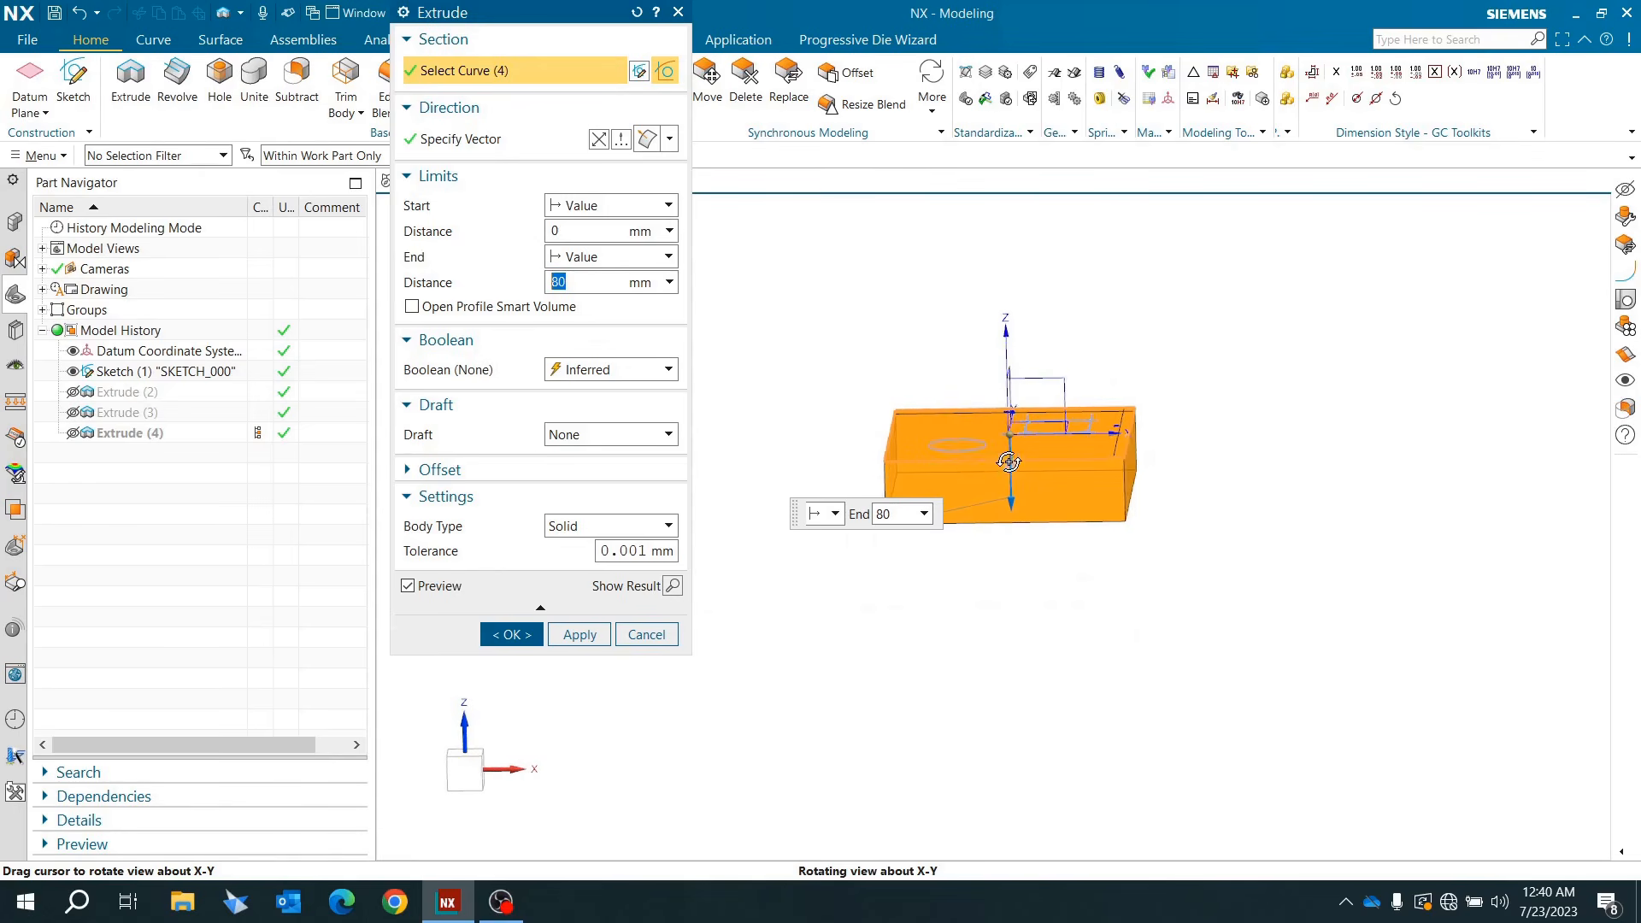
left_click(506, 641)
scroll(958, 446, "up", 2)
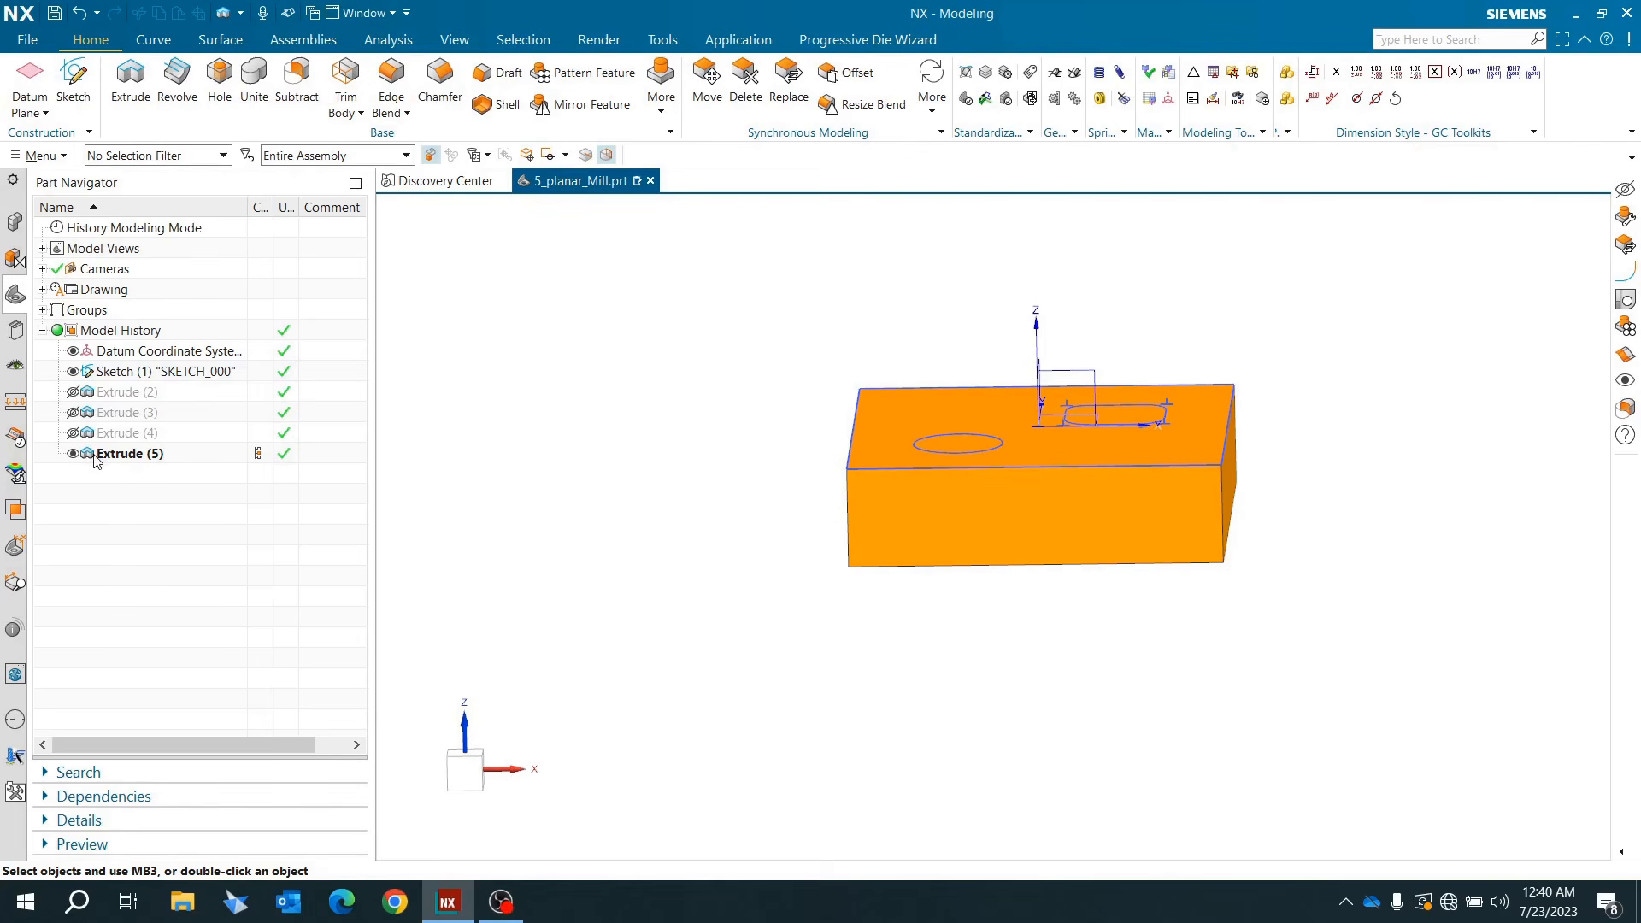
Step: Return to the Manufacturing application and assign the extruded block as the blank geometry of WORKPIECE
left_click(737, 40)
left_click(394, 106)
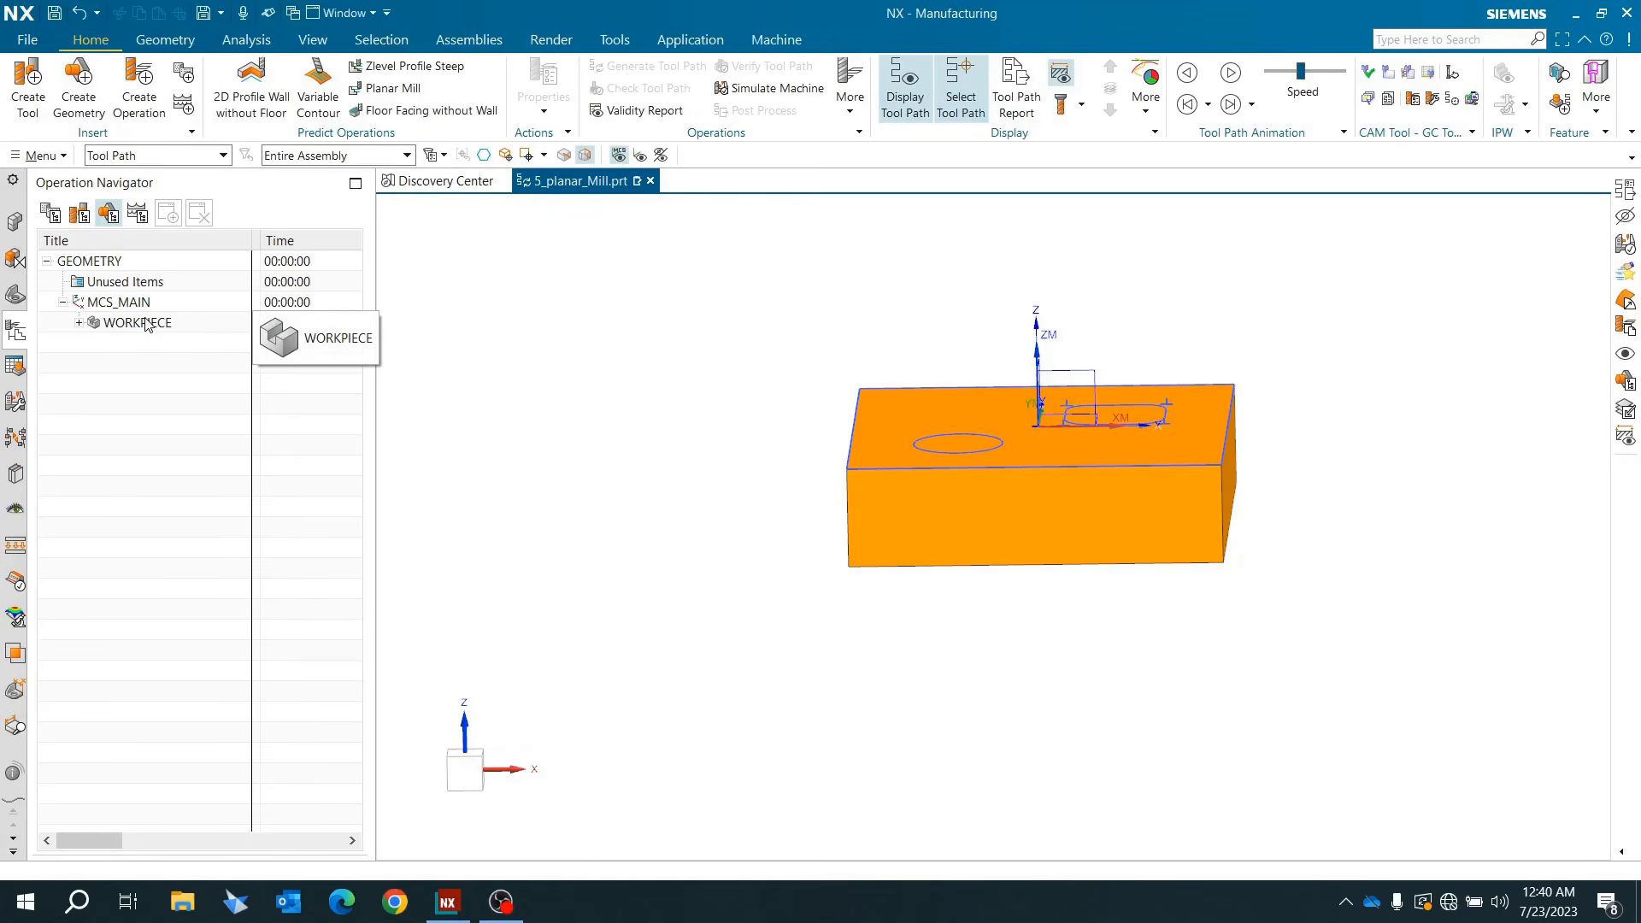
double_click(137, 323)
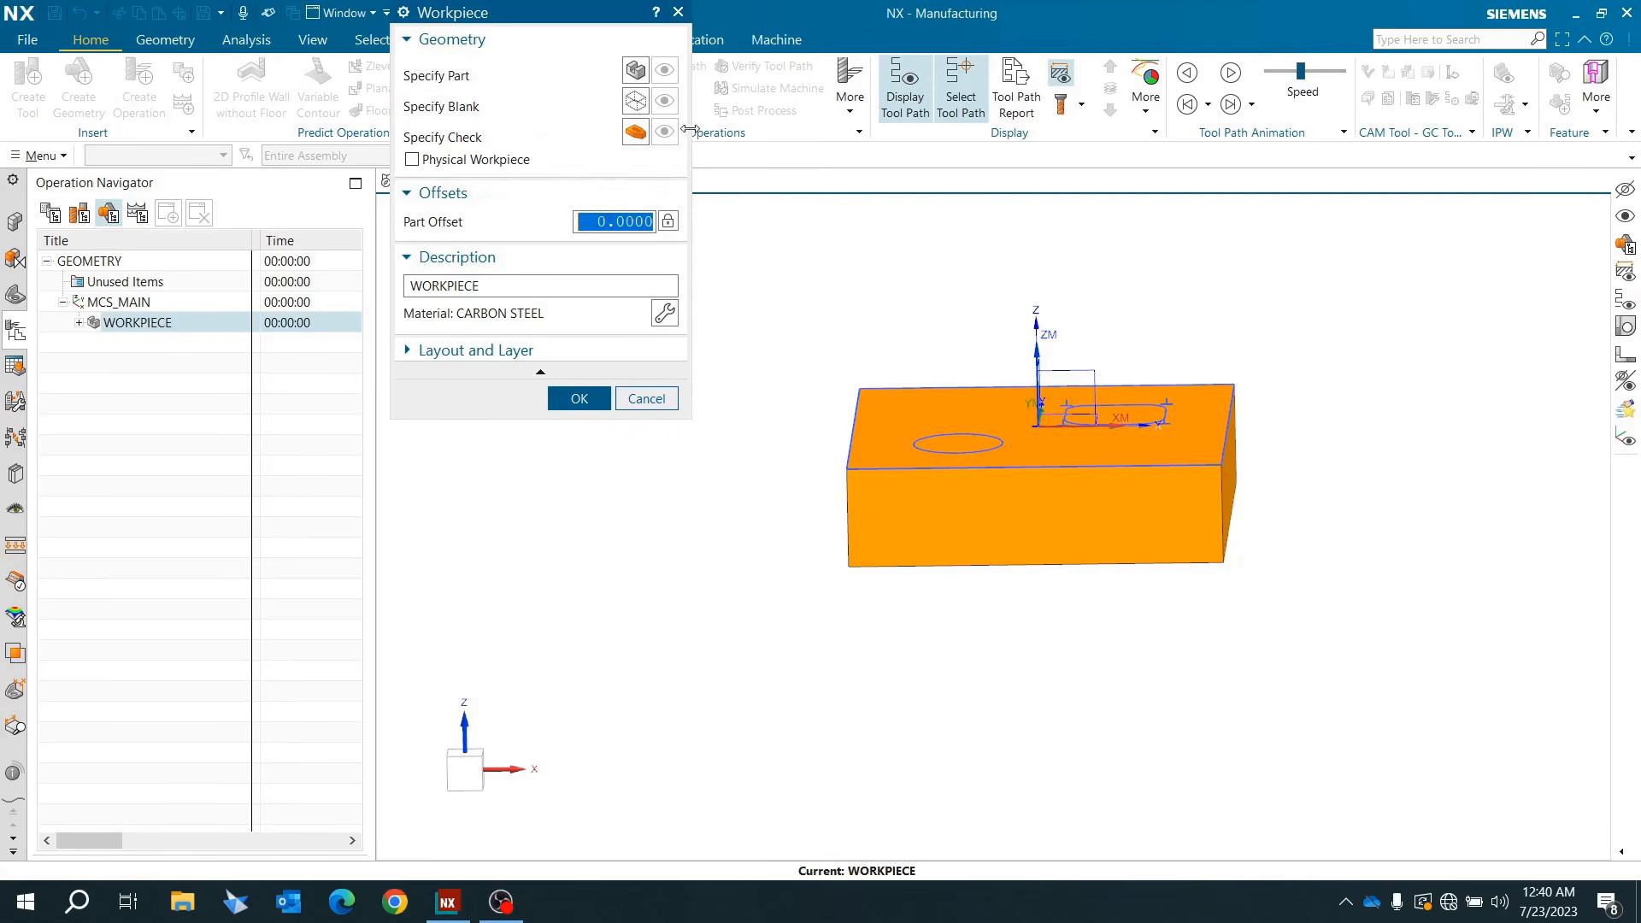
left_click(634, 102)
left_click(968, 515)
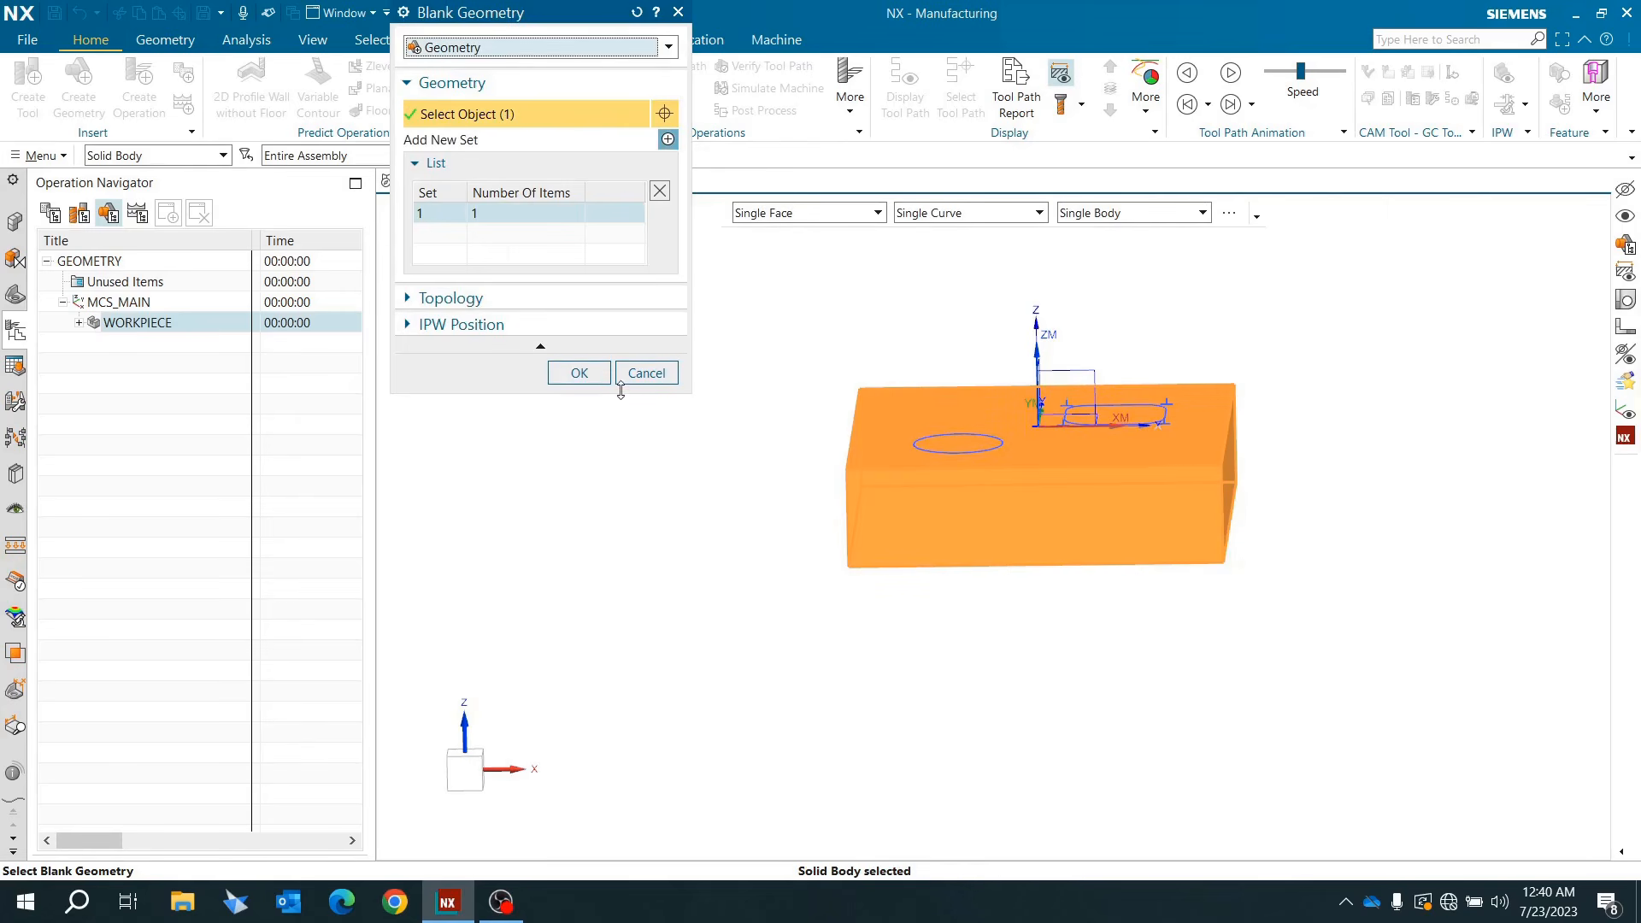
left_click(579, 373)
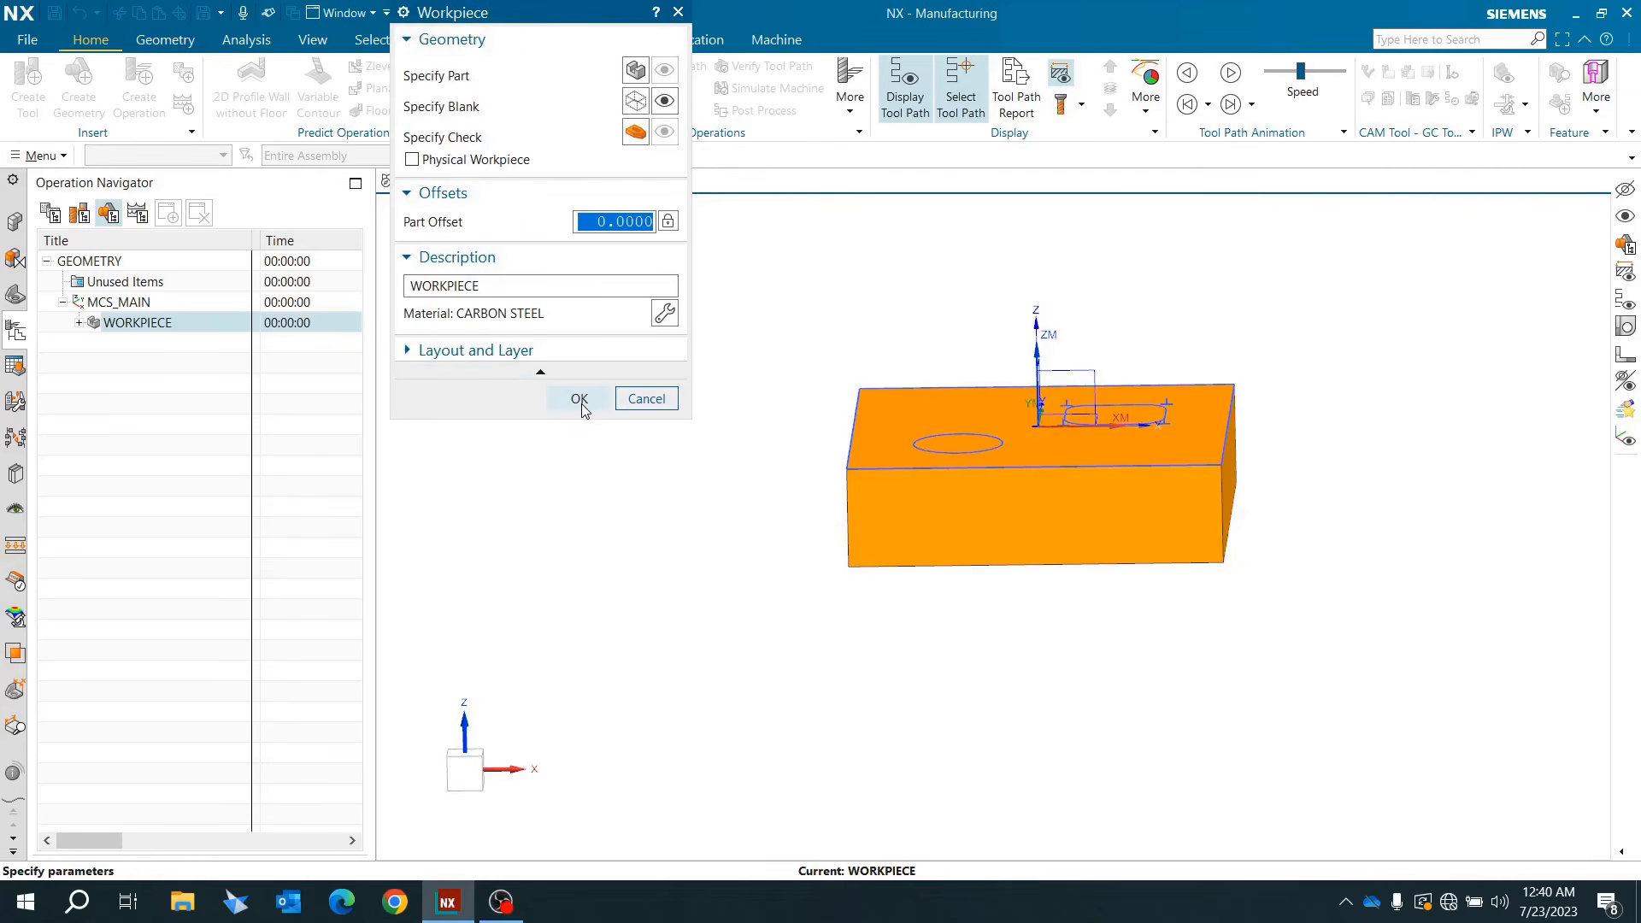
left_click(577, 396)
Step: Hide the extruded block, Extrude (5), so only the sketch curves are displayed
left_click(12, 296)
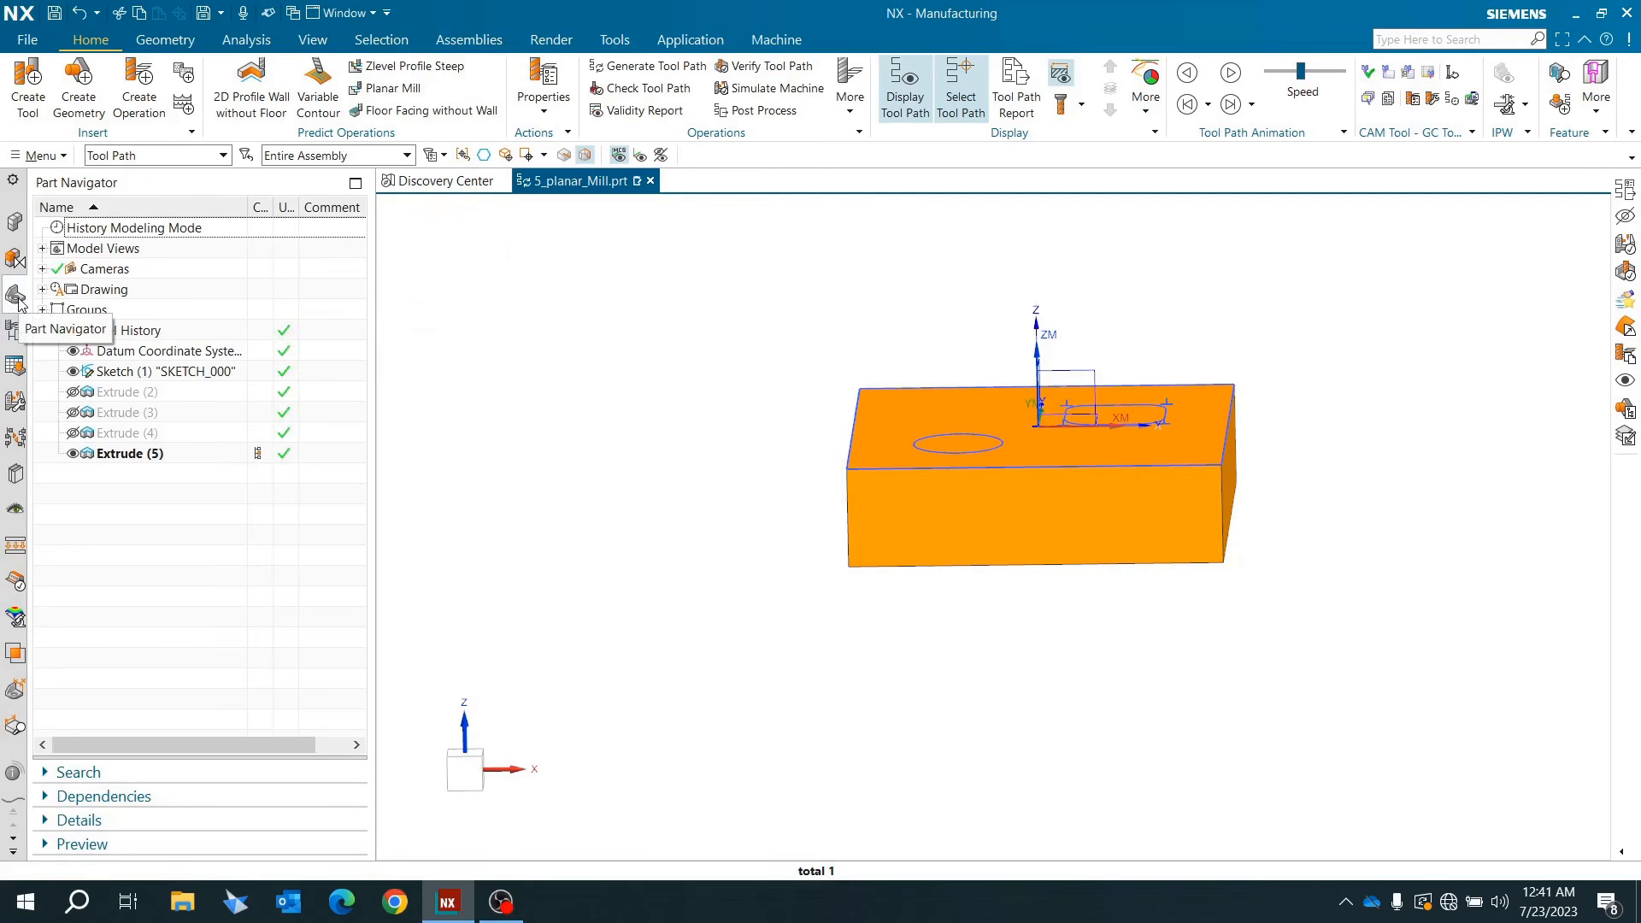
left_click(73, 453)
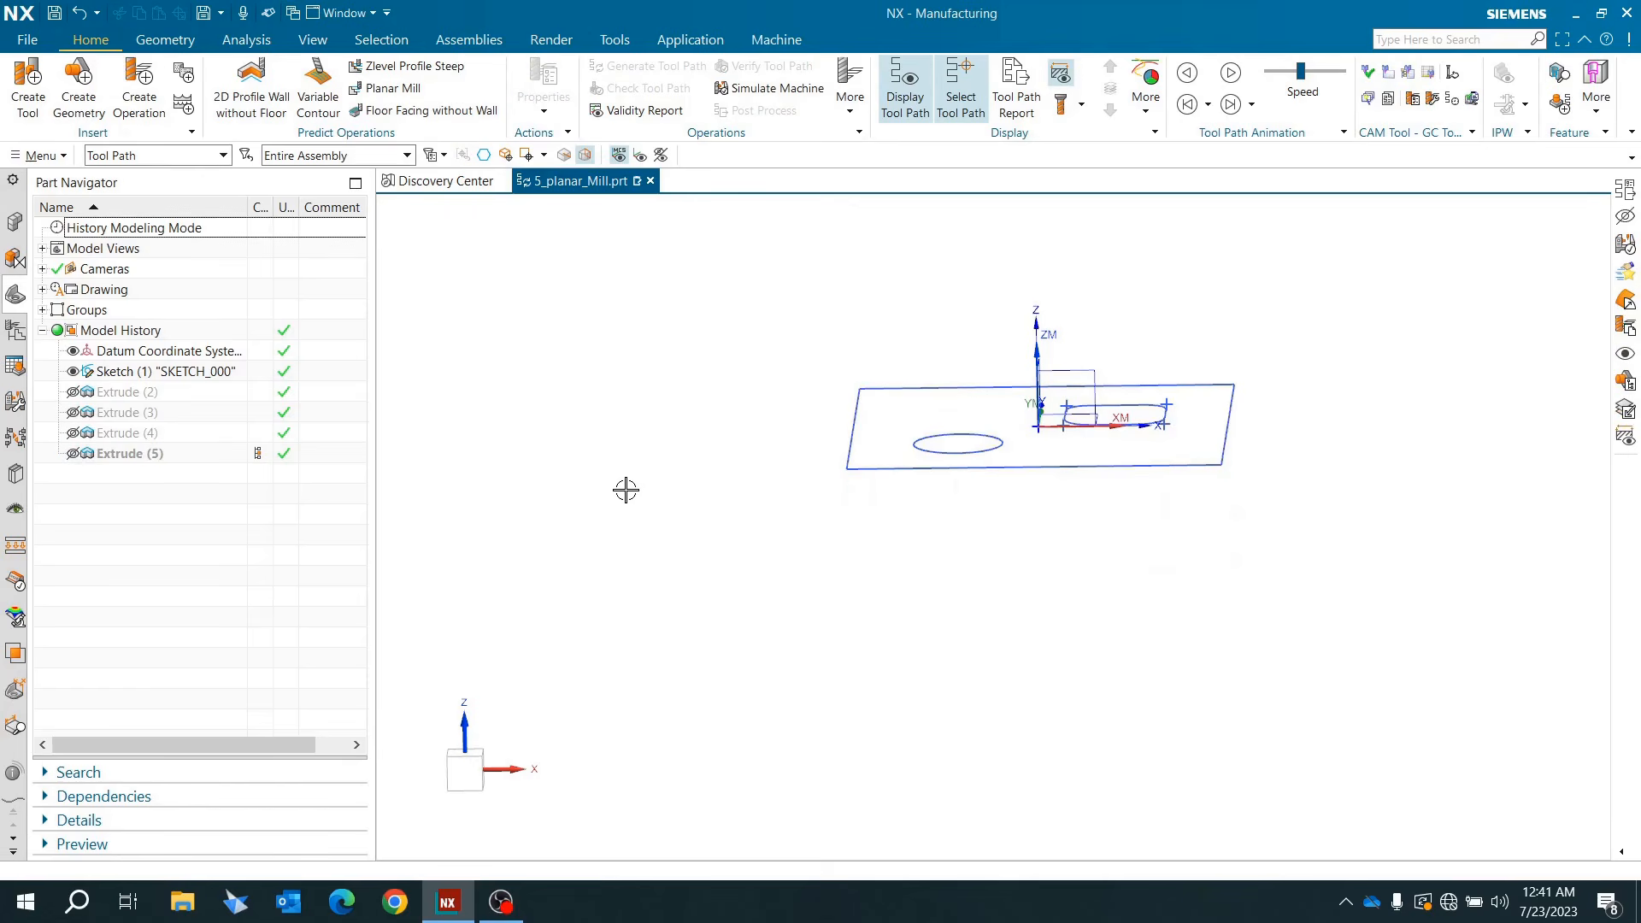
scroll(581, 462, "down", 3)
scroll(811, 426, "up", 1)
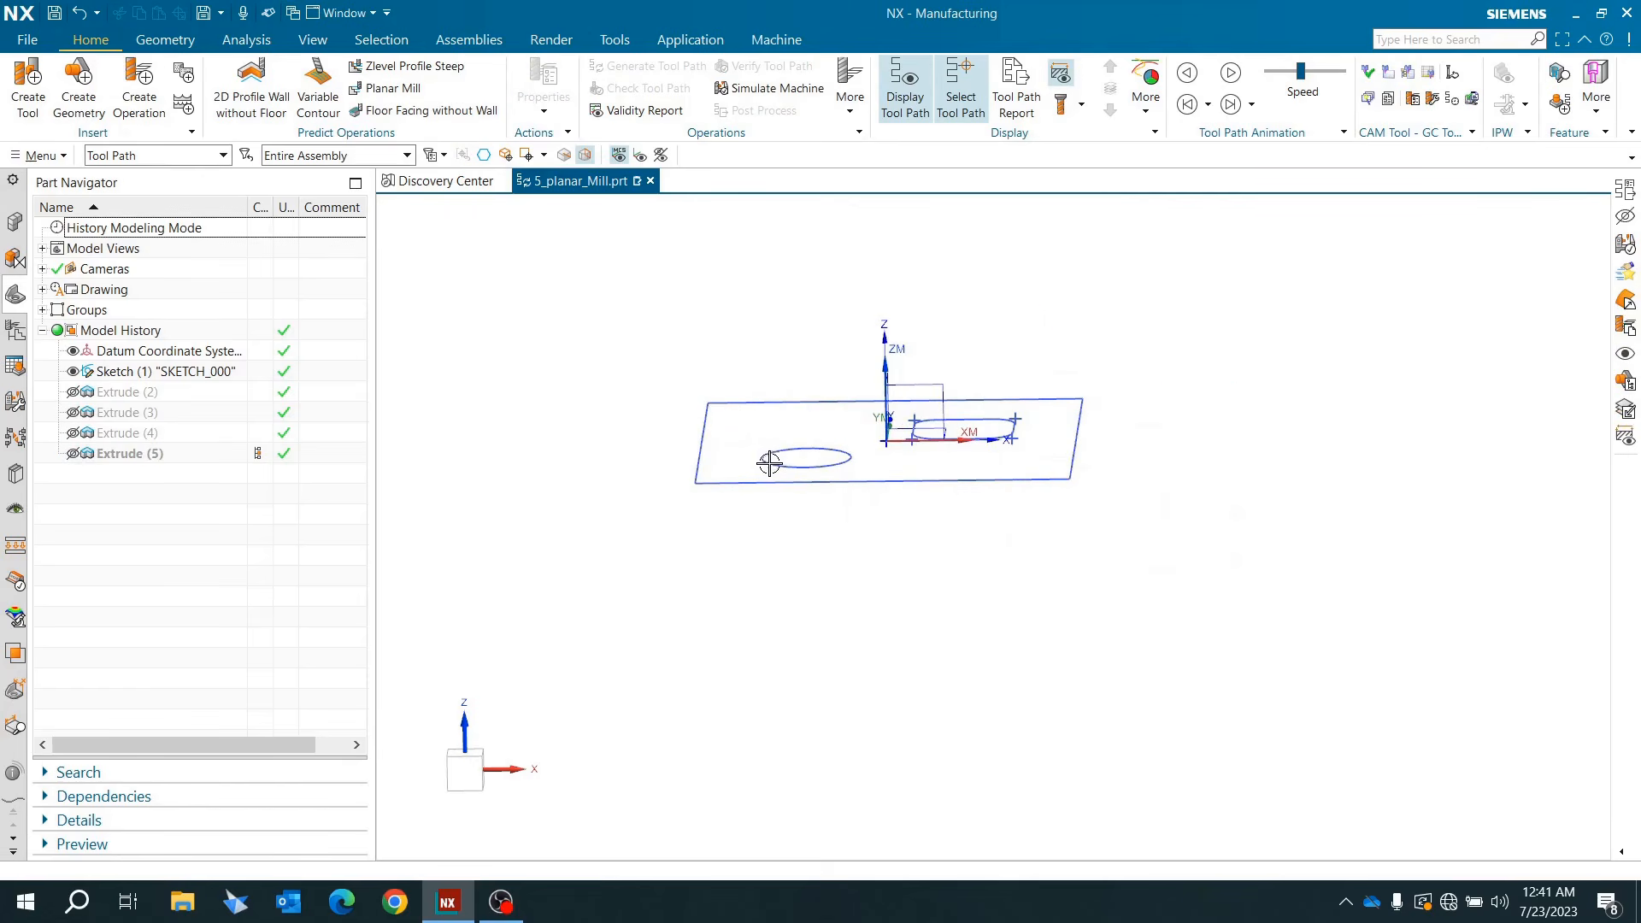
Step: Highlight WORKPIECE in the geometry tree and check its assigned blank volume around the sketch
left_click(16, 330)
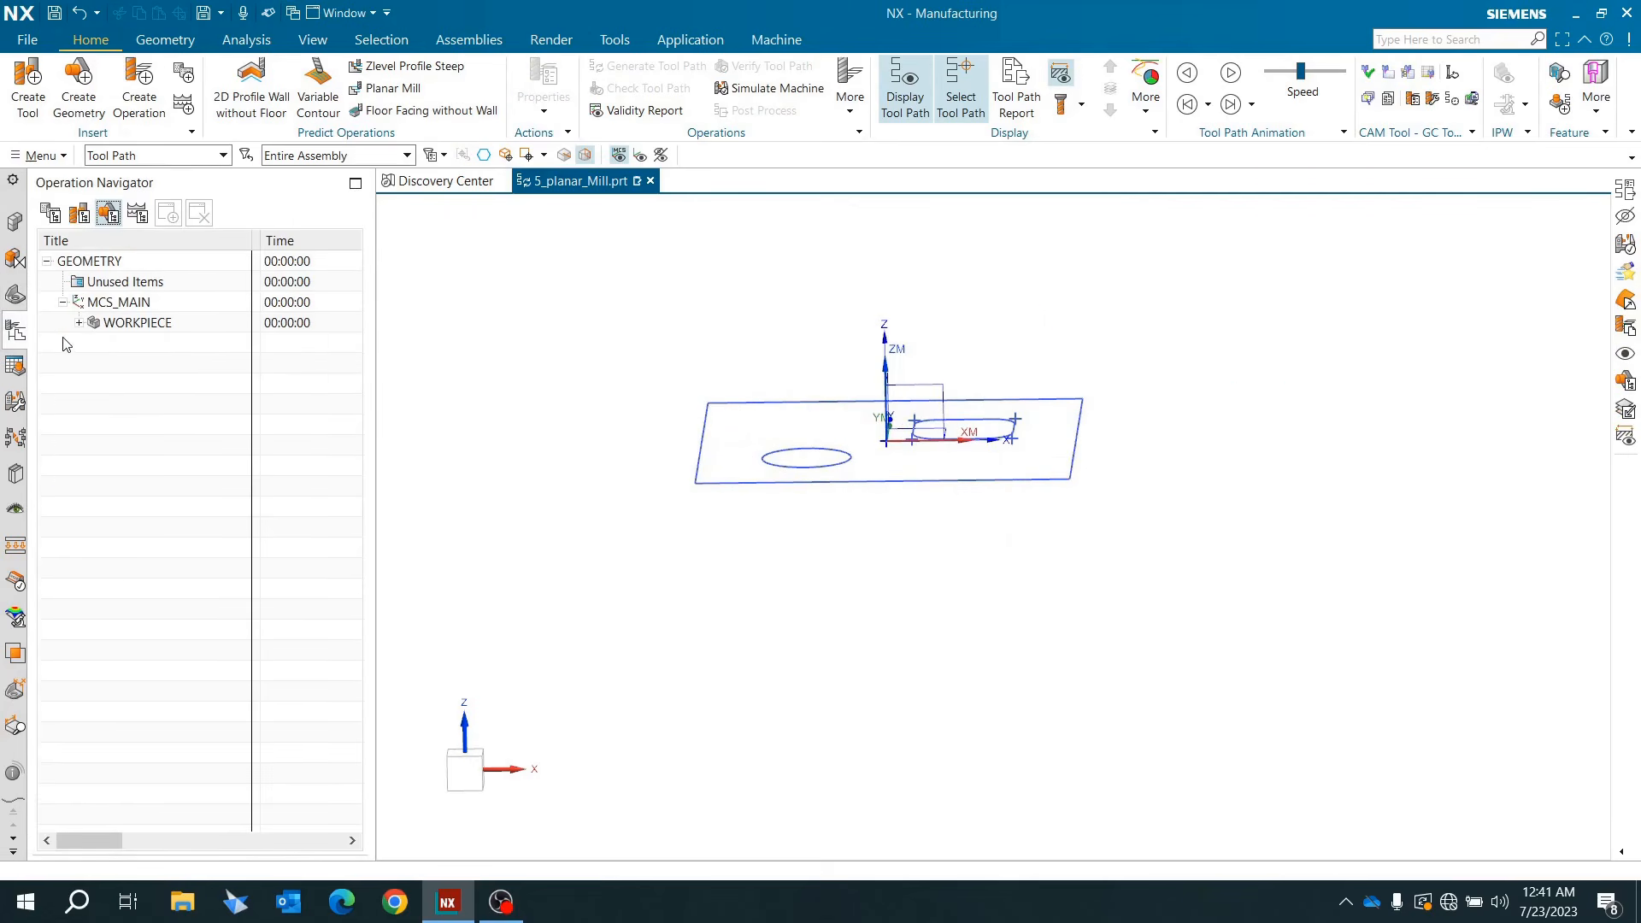
left_click(137, 325)
mouse_move(795, 492)
middle_mouse_down()
mouse_move(806, 535)
mouse_move(808, 517)
middle_mouse_up()
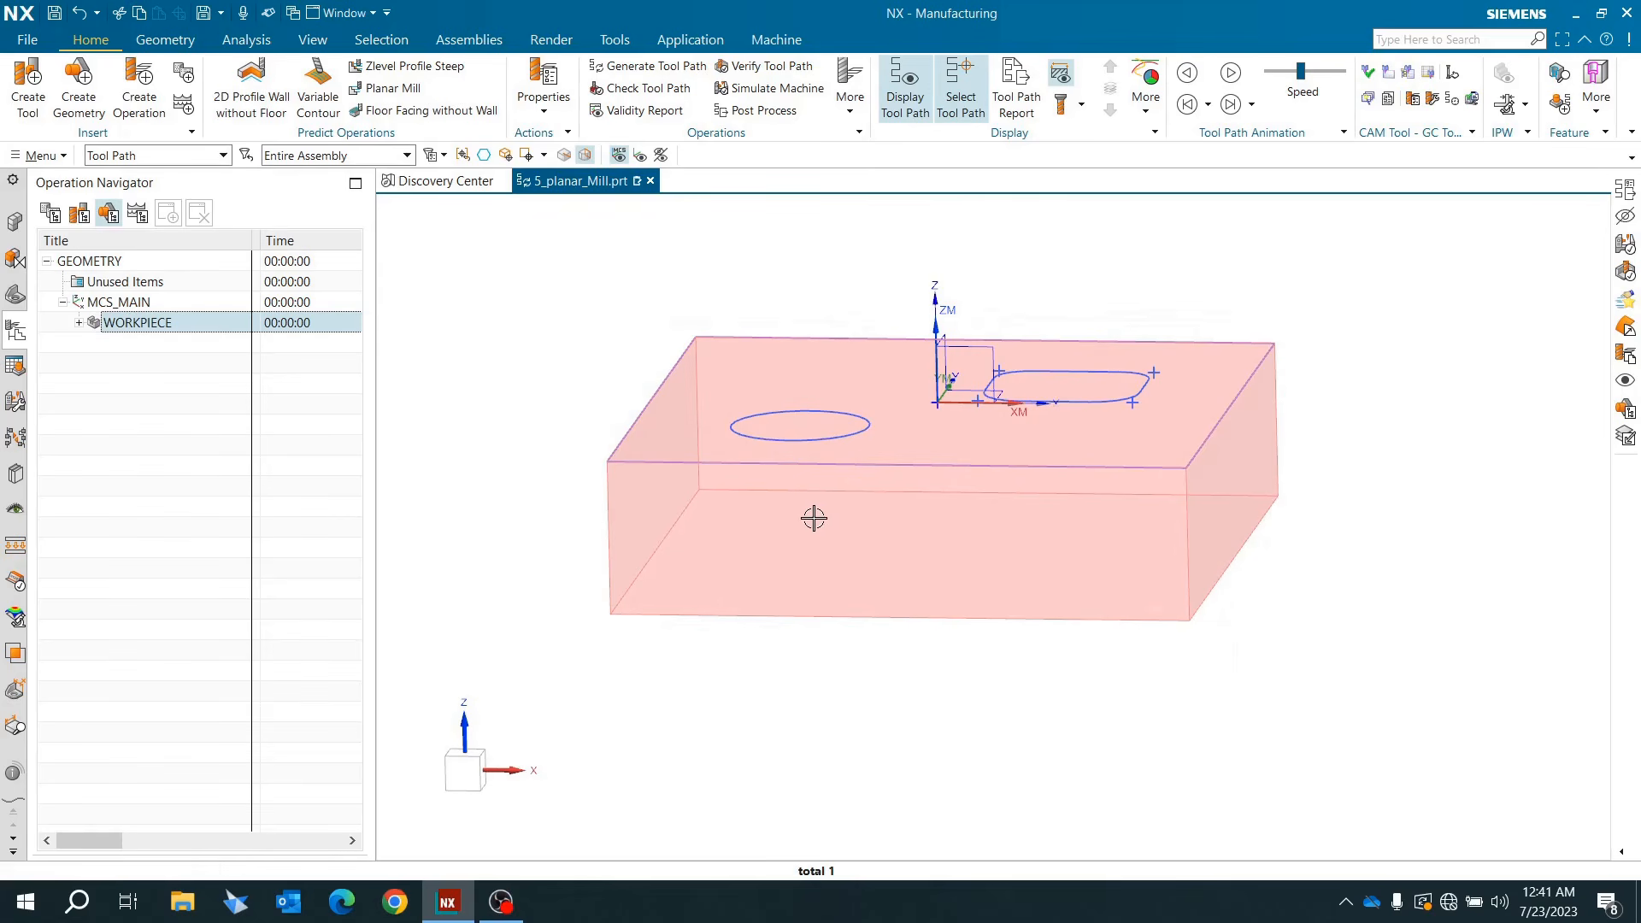
Step: Show the finished part body, Extrude (4), examine its shape relative to the sketch, and hide it again
left_click(20, 302)
left_click(72, 440)
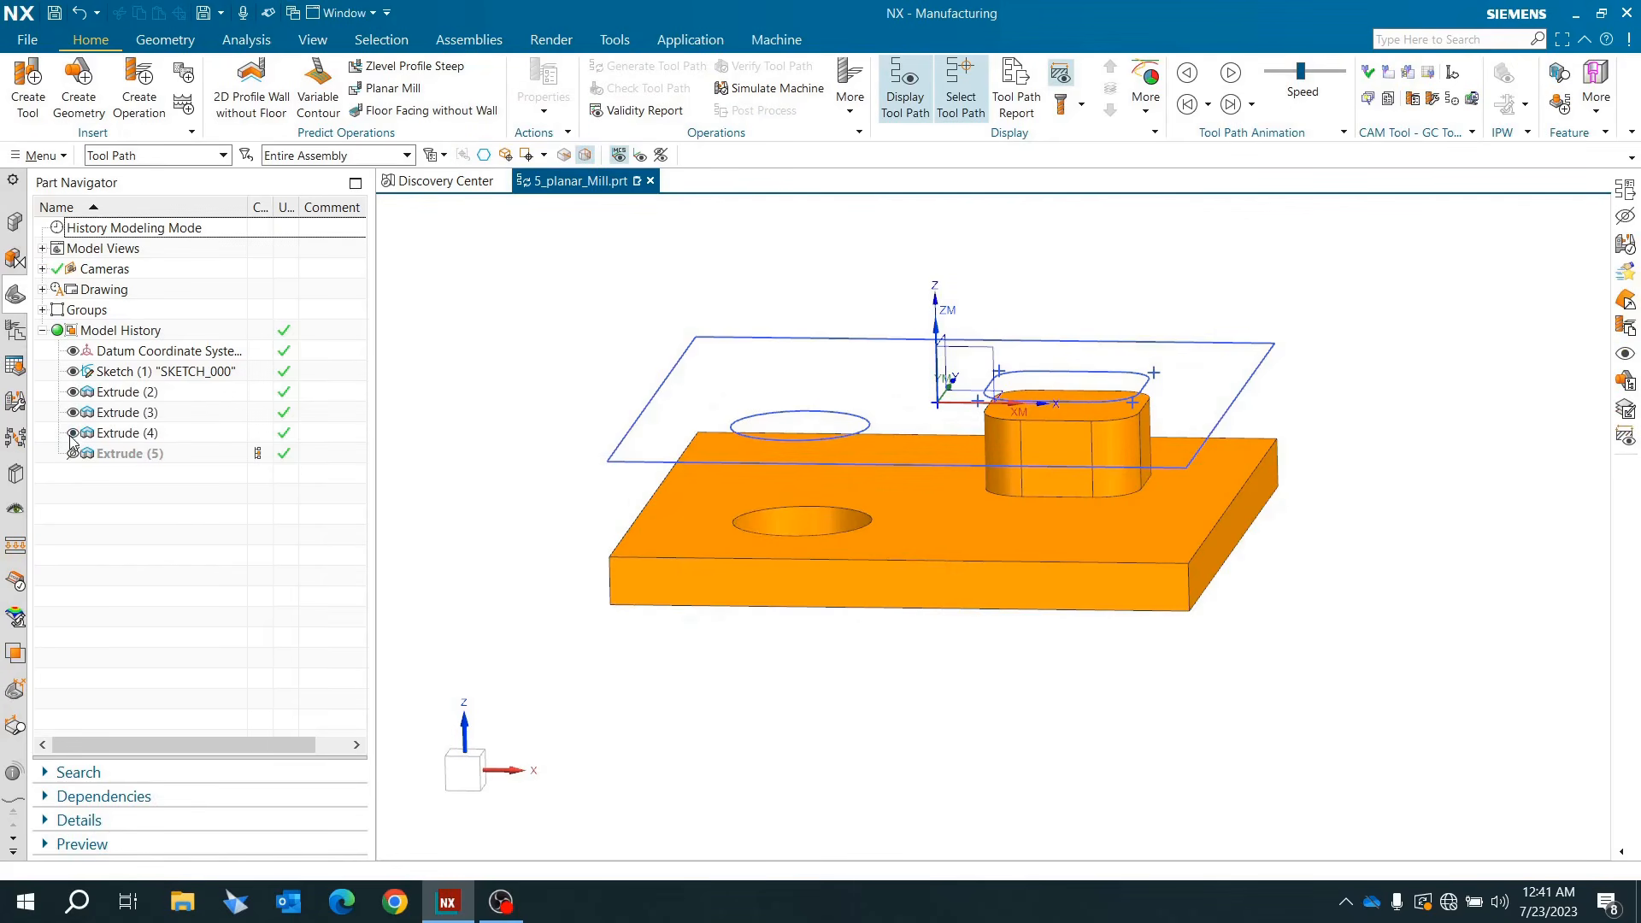
middle_click_drag(791, 536, 852, 550)
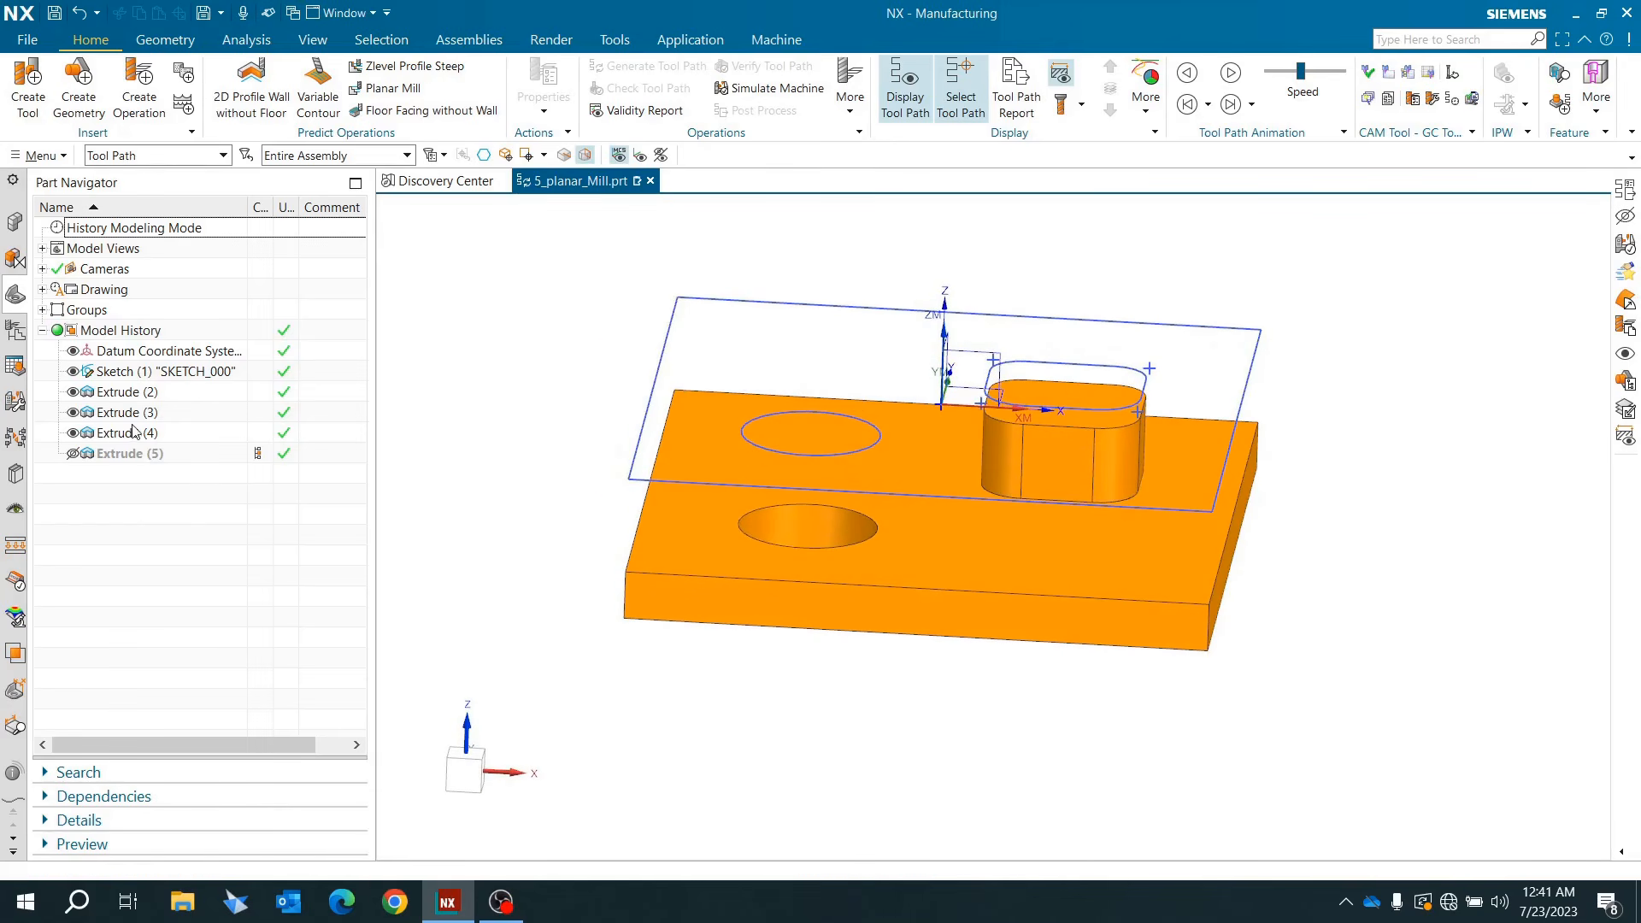
left_click(73, 433)
mouse_move(704, 474)
middle_mouse_down()
mouse_move(703, 453)
mouse_move(700, 480)
middle_mouse_up()
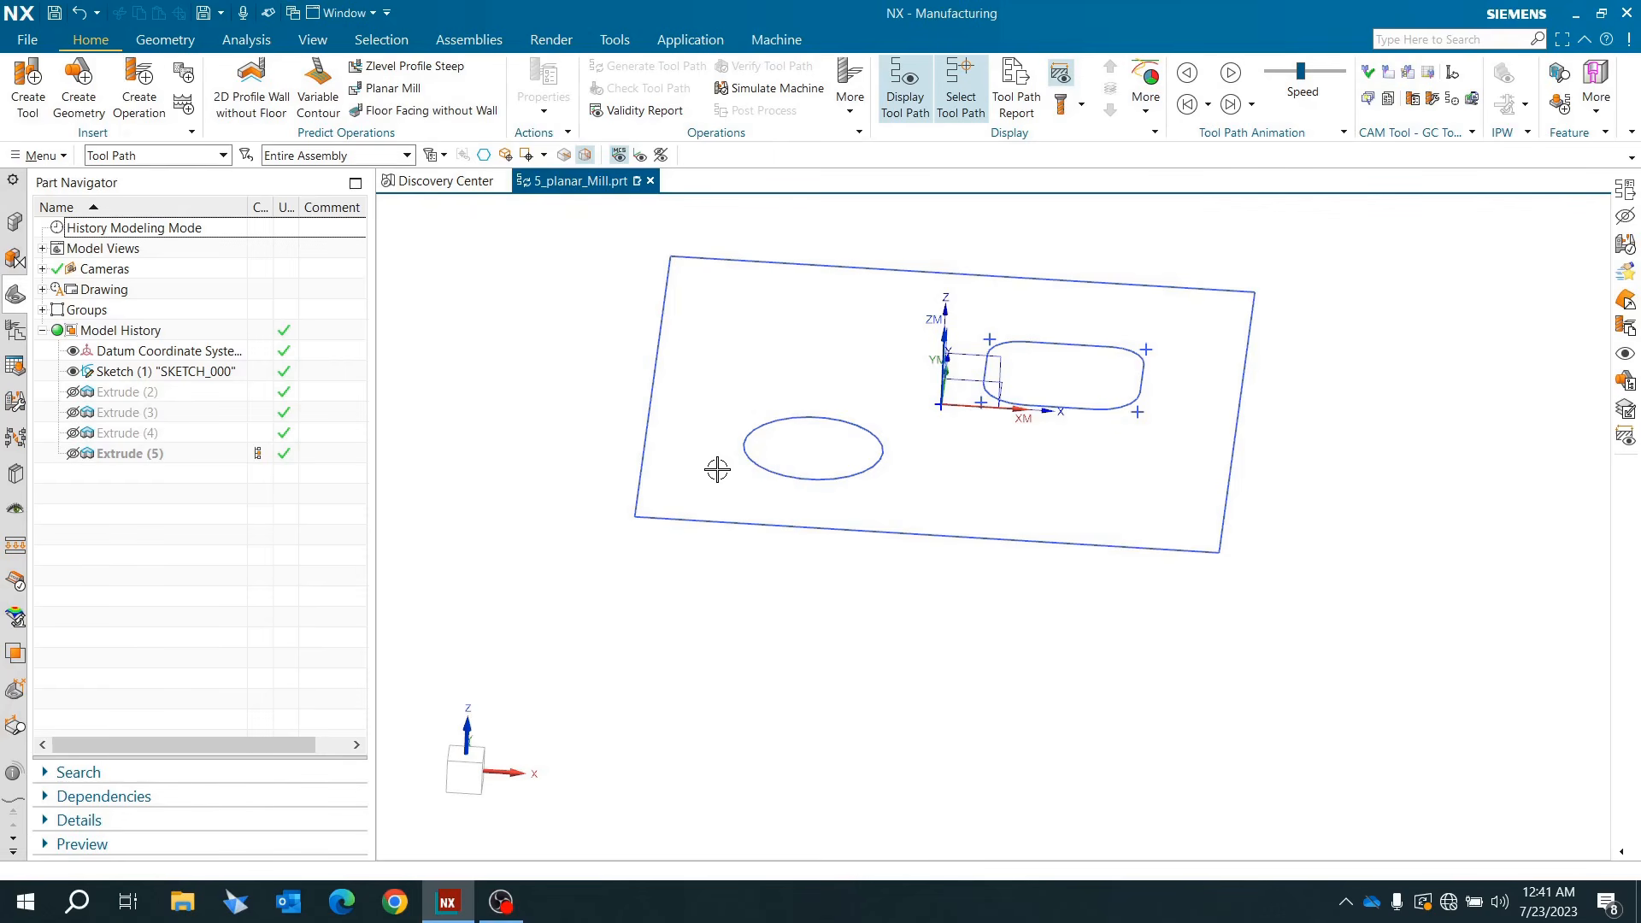
Step: Show the blank block, Extrude (5), compare it with the sketch curves, and hide it again
middle_click_drag(869, 447, 940, 410)
left_click(74, 453)
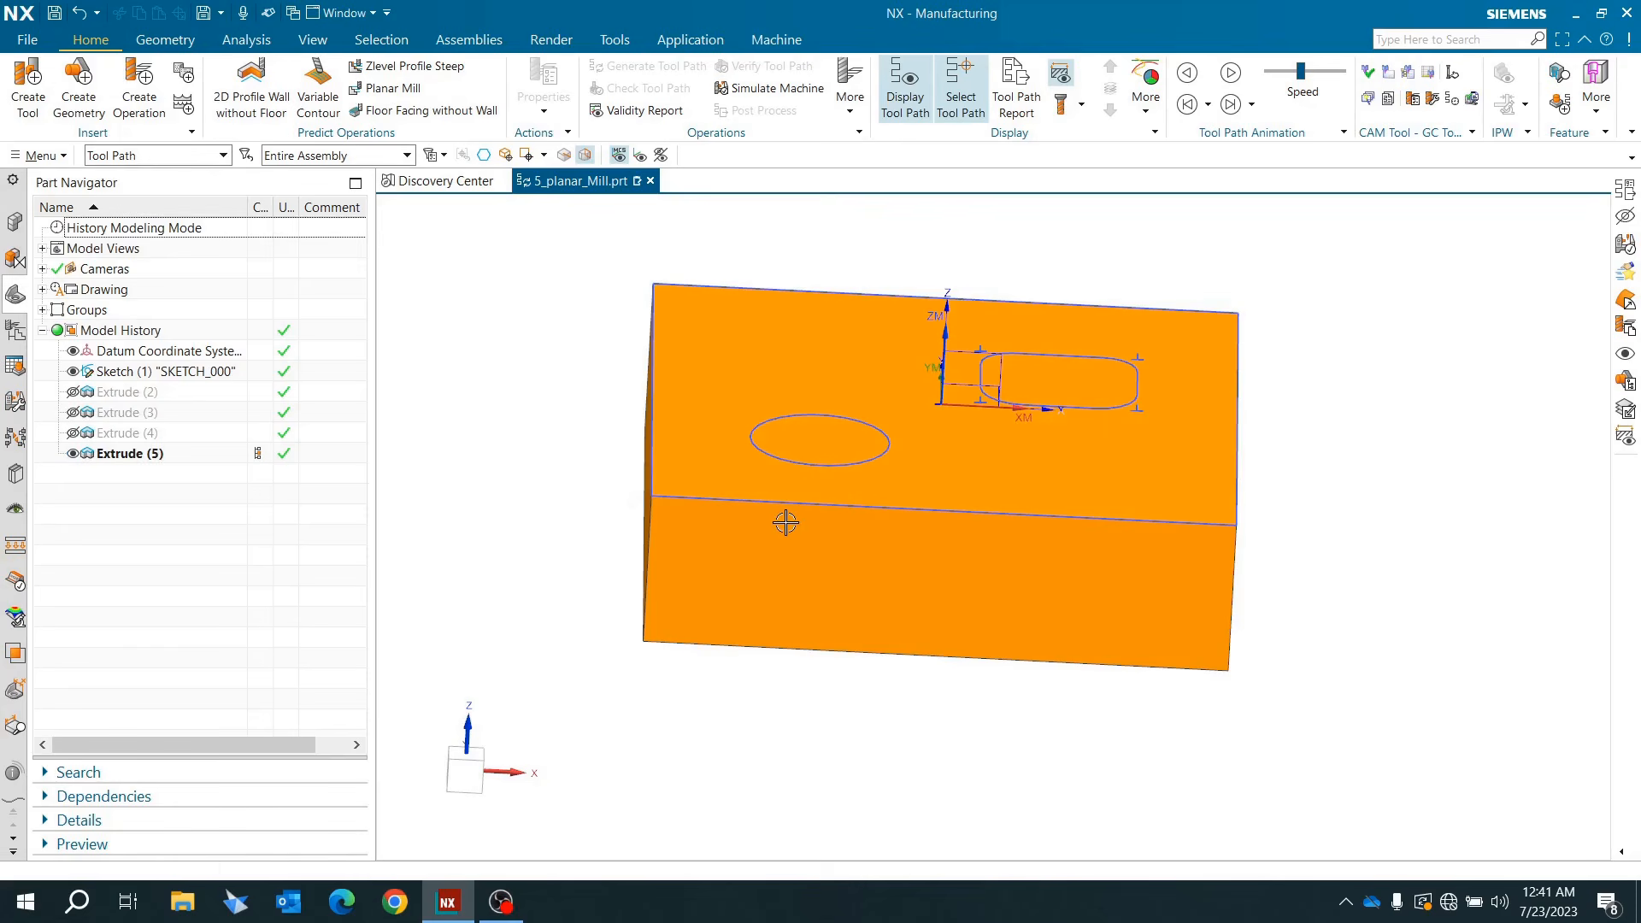
middle_click_drag(785, 517, 773, 526)
left_click(74, 452)
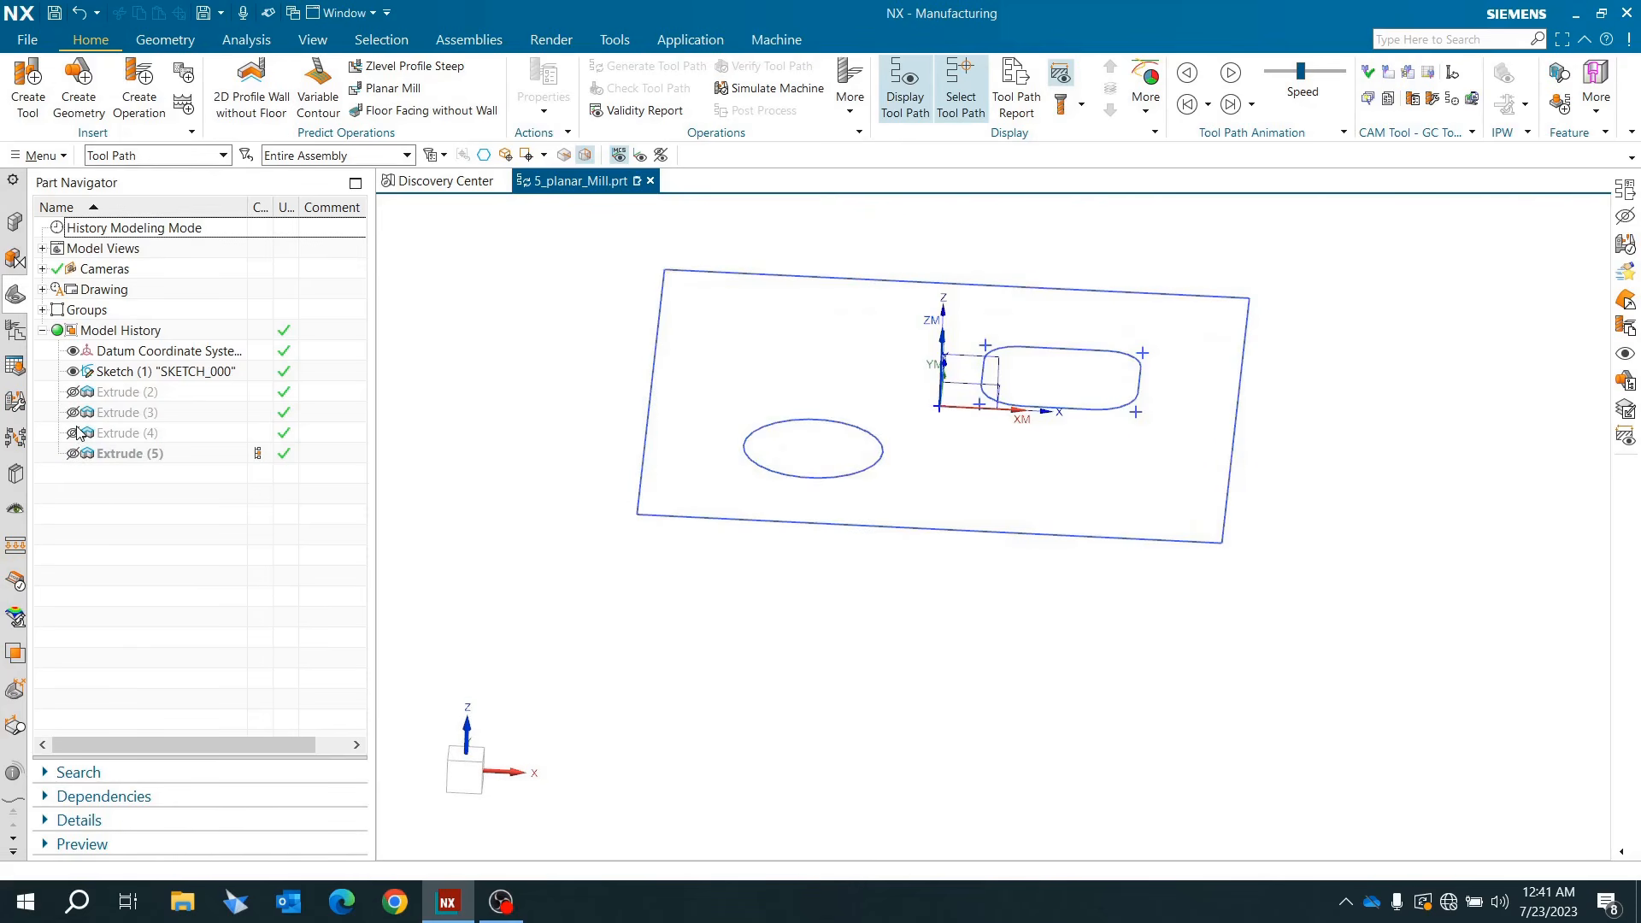
Step: Compare the blank block, Extrude (5), and the finished part, Extrude (4), with the sketch by showing and hiding each
left_click(74, 453)
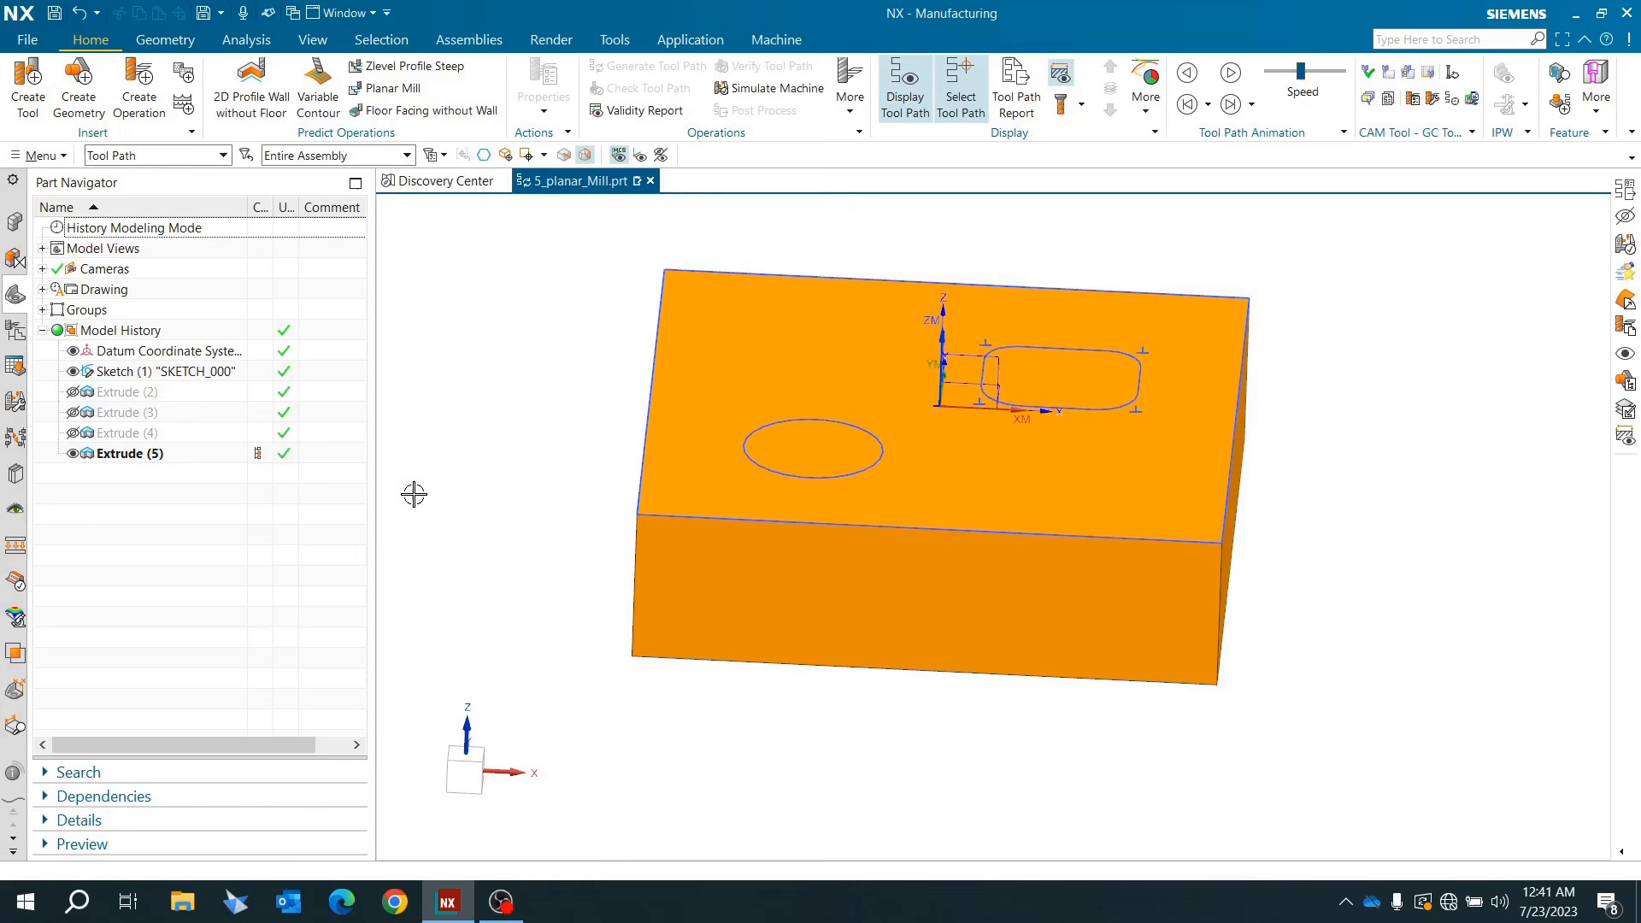
left_click(74, 453)
left_click(74, 432)
middle_click_drag(624, 540, 616, 444)
left_click(73, 417)
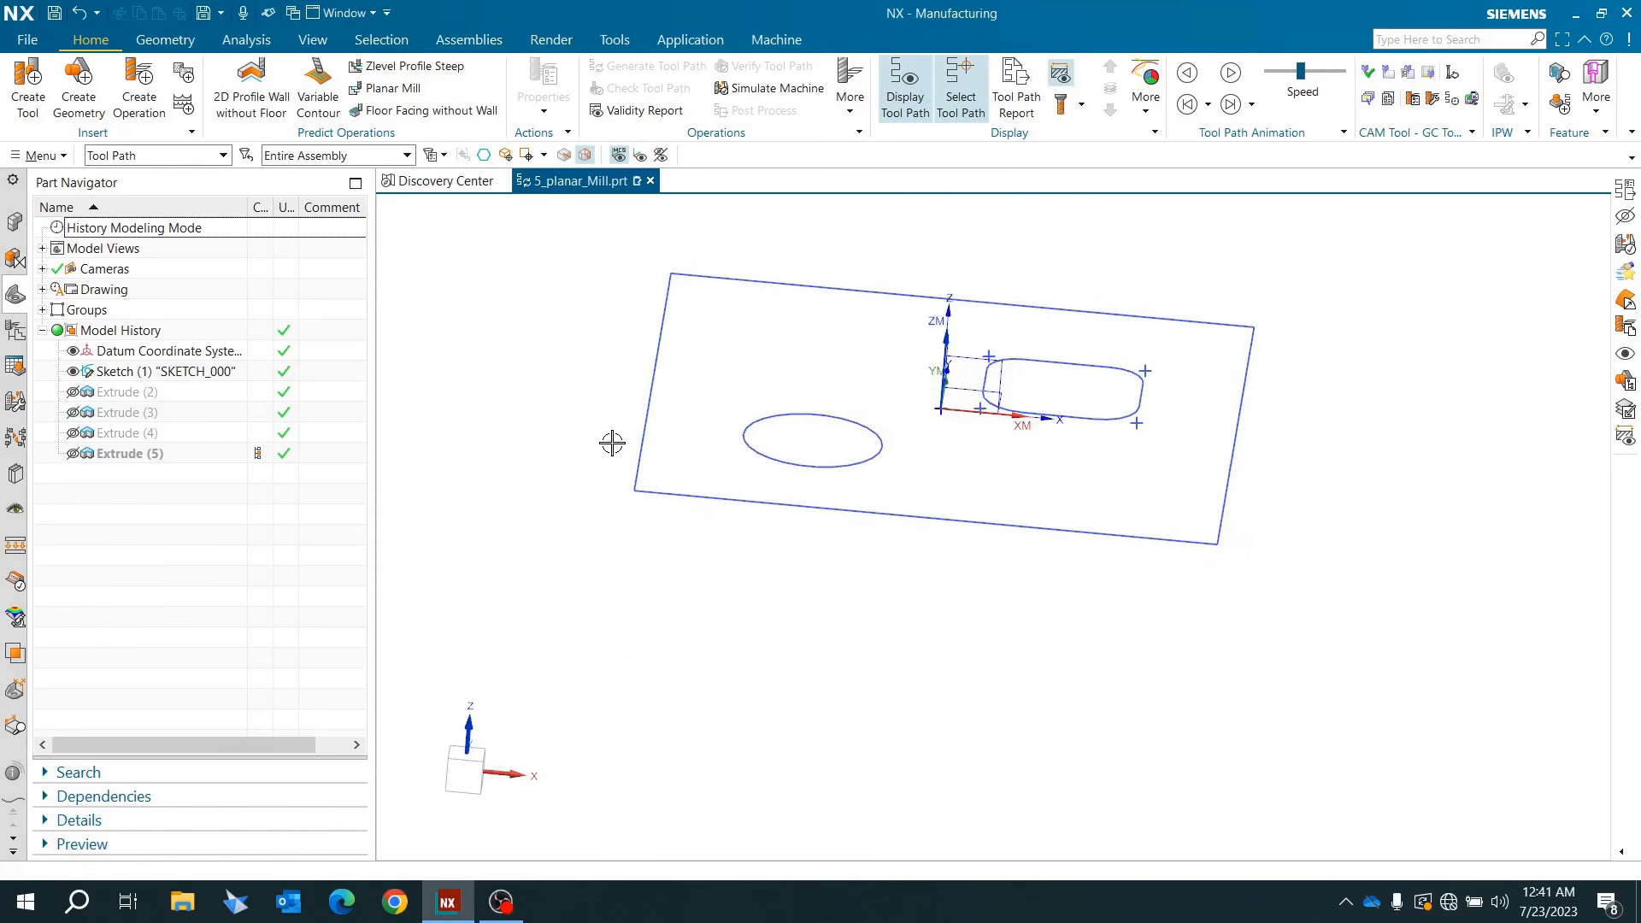
Step: Create a mill_planar operation of the Planar Mill subtype named PLANAR_MILL under the WORKPIECE geometry
left_click(23, 337)
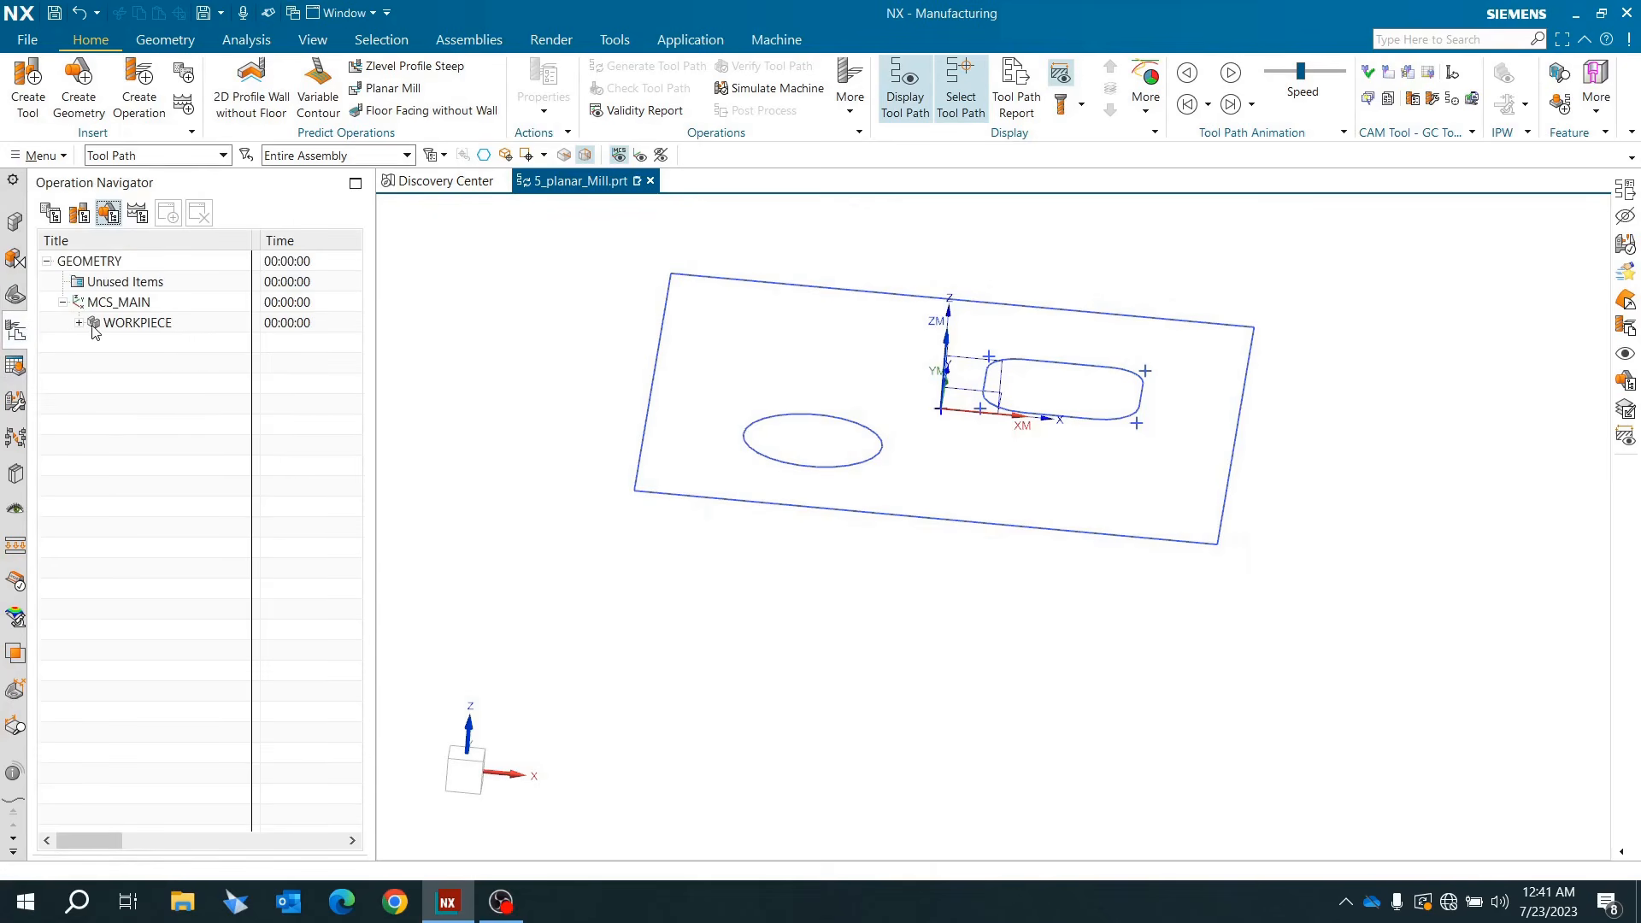
left_click(120, 325)
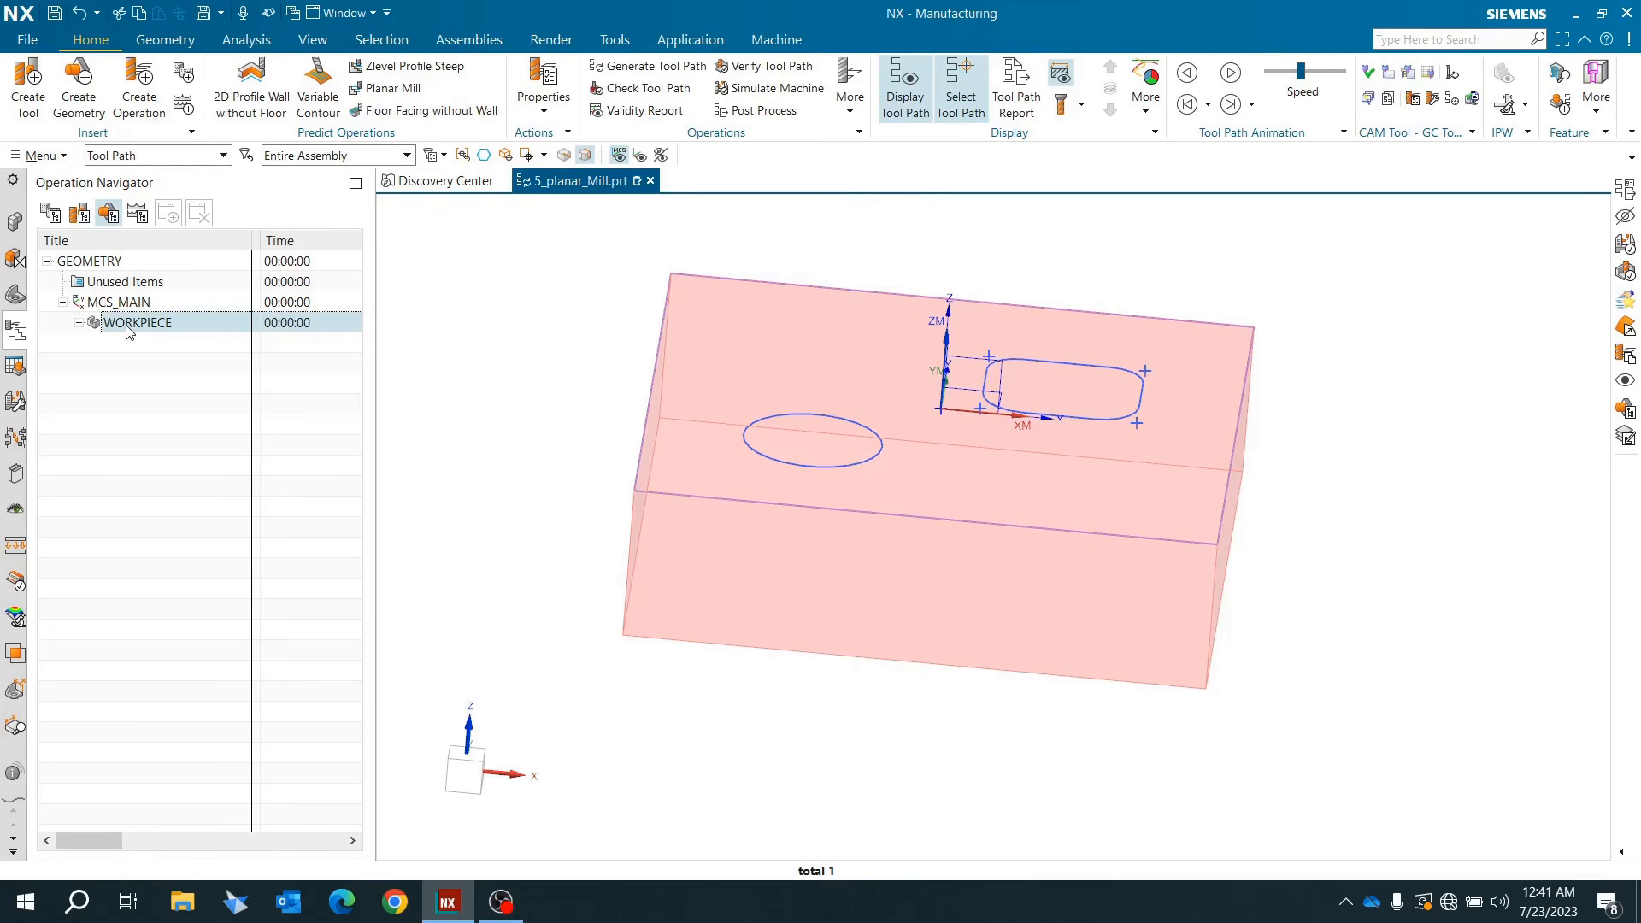
right_click(128, 330)
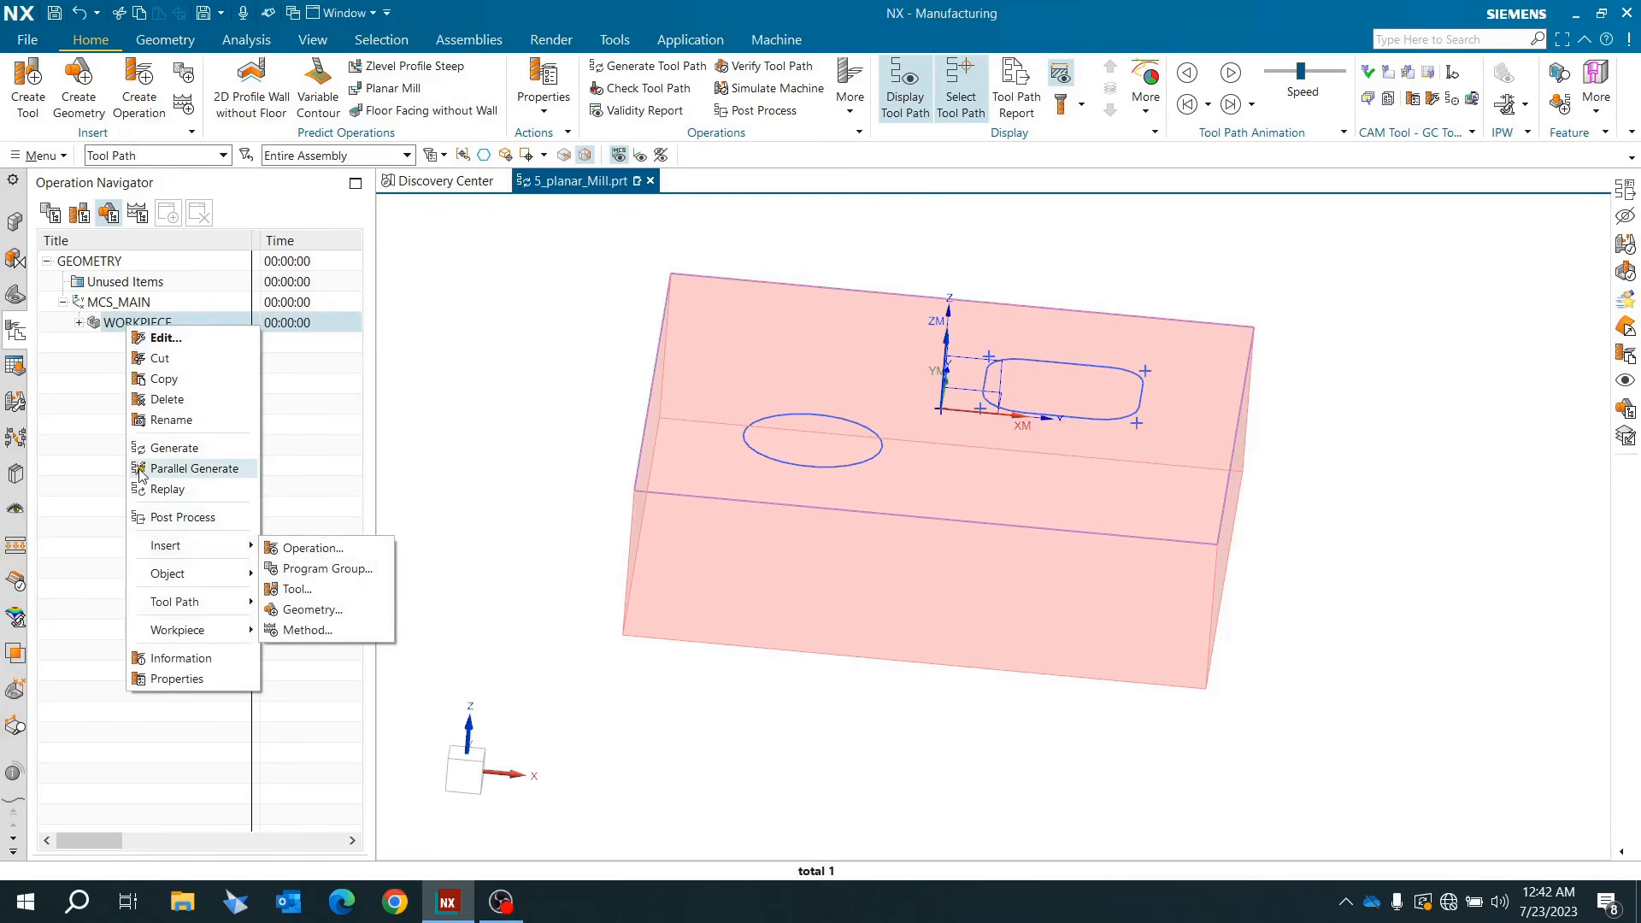
left_click(138, 104)
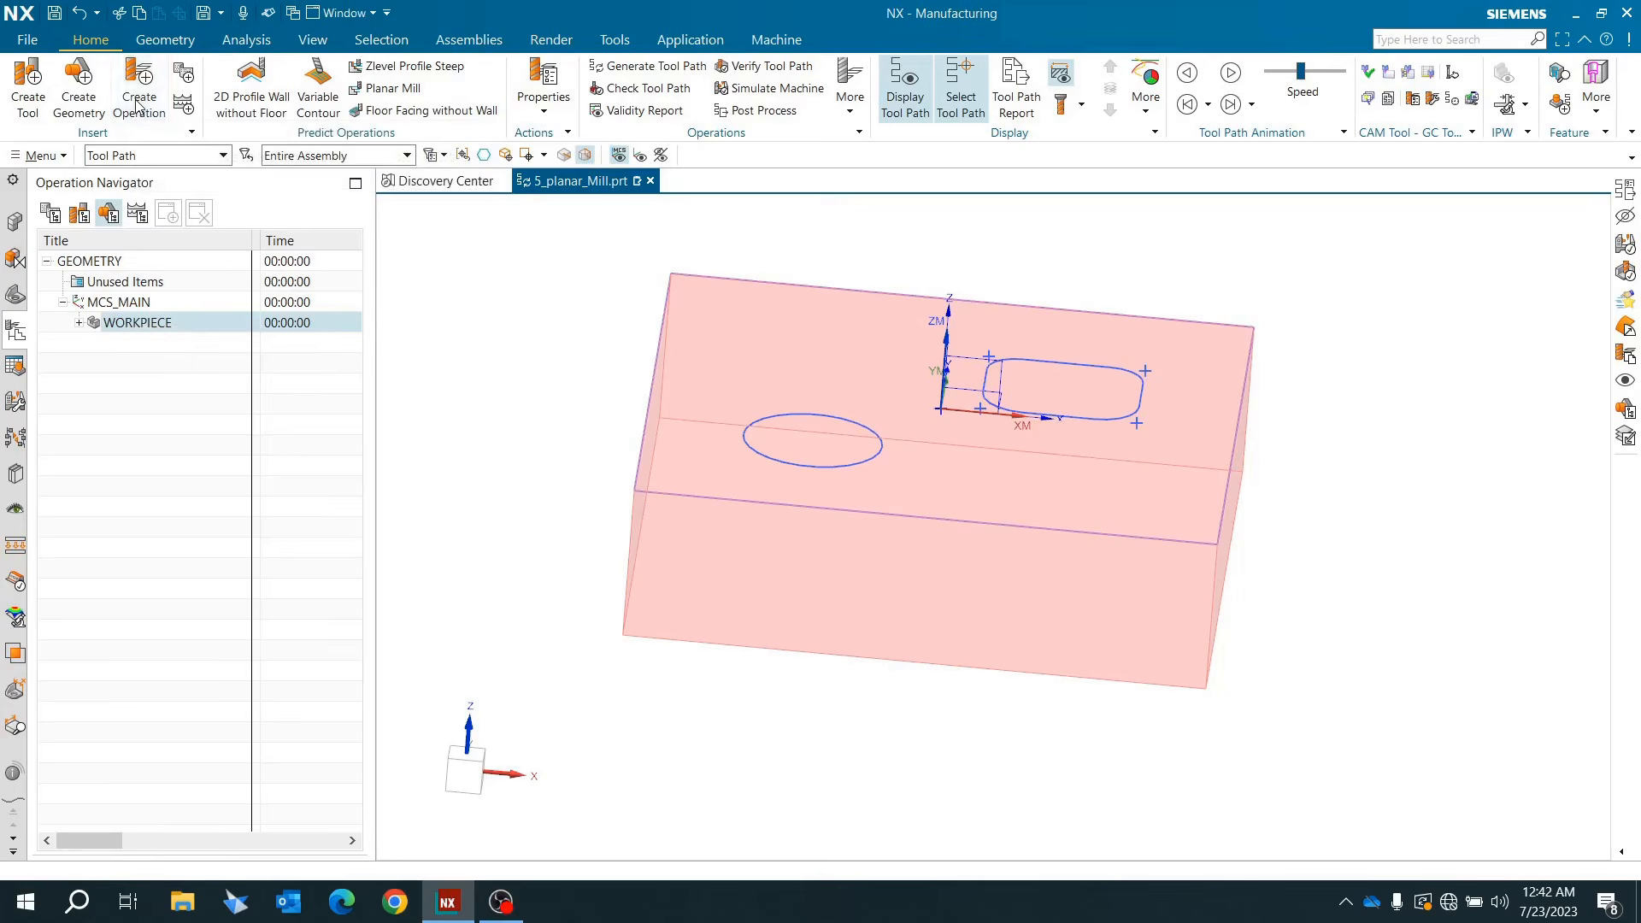
scroll(1332, 453, "down", 2)
middle_click_drag(1162, 481, 1154, 505)
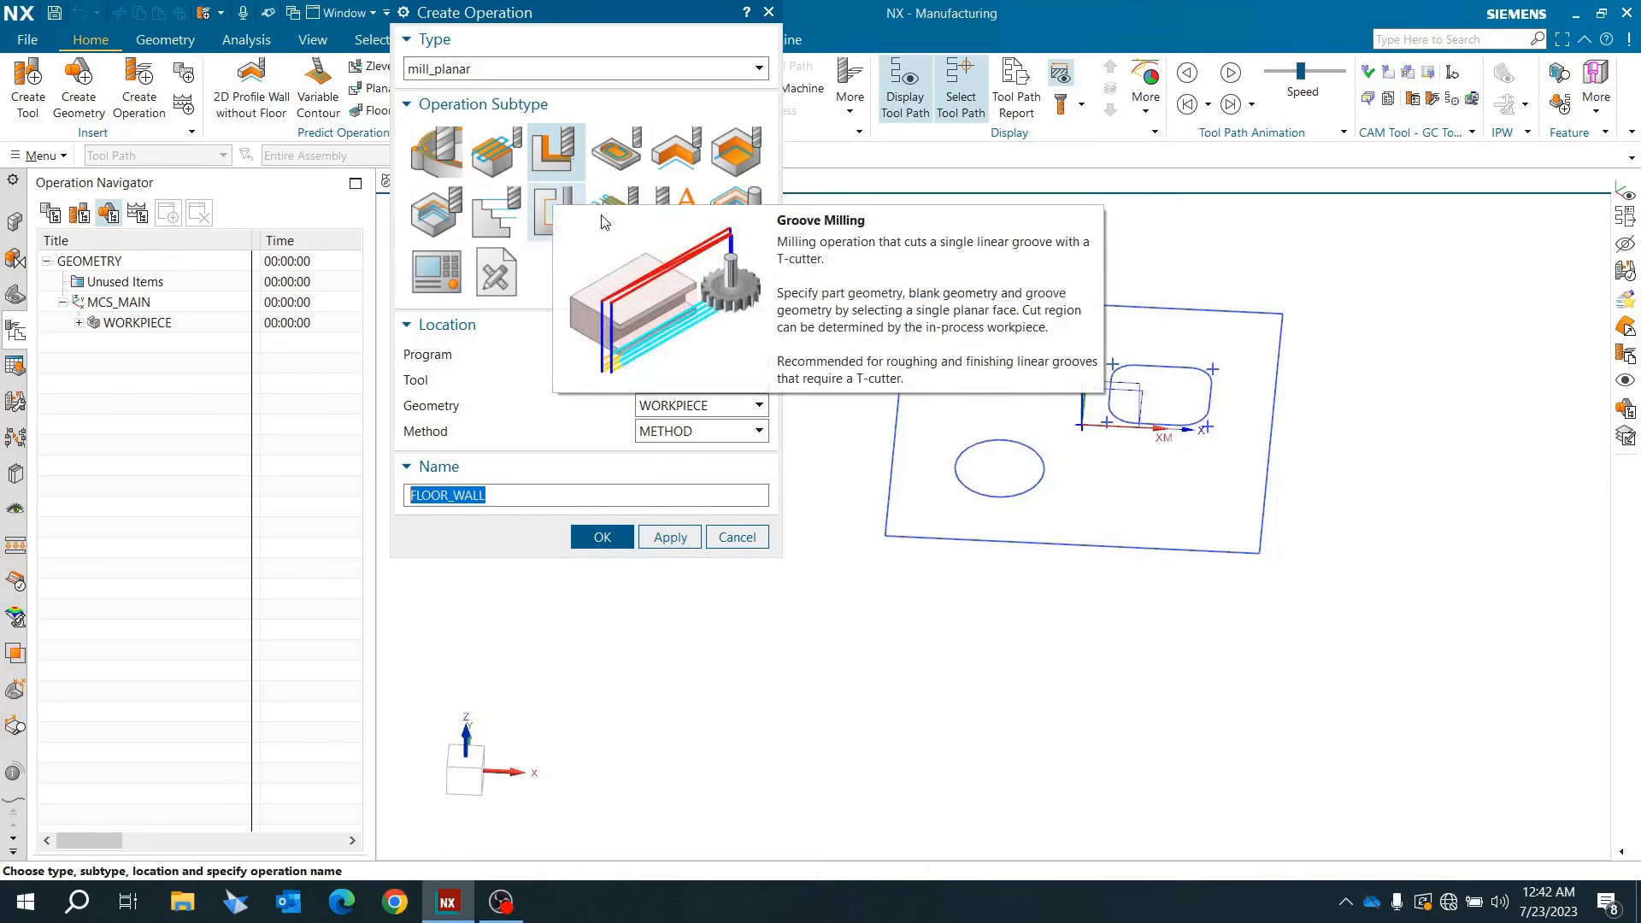
left_click(508, 225)
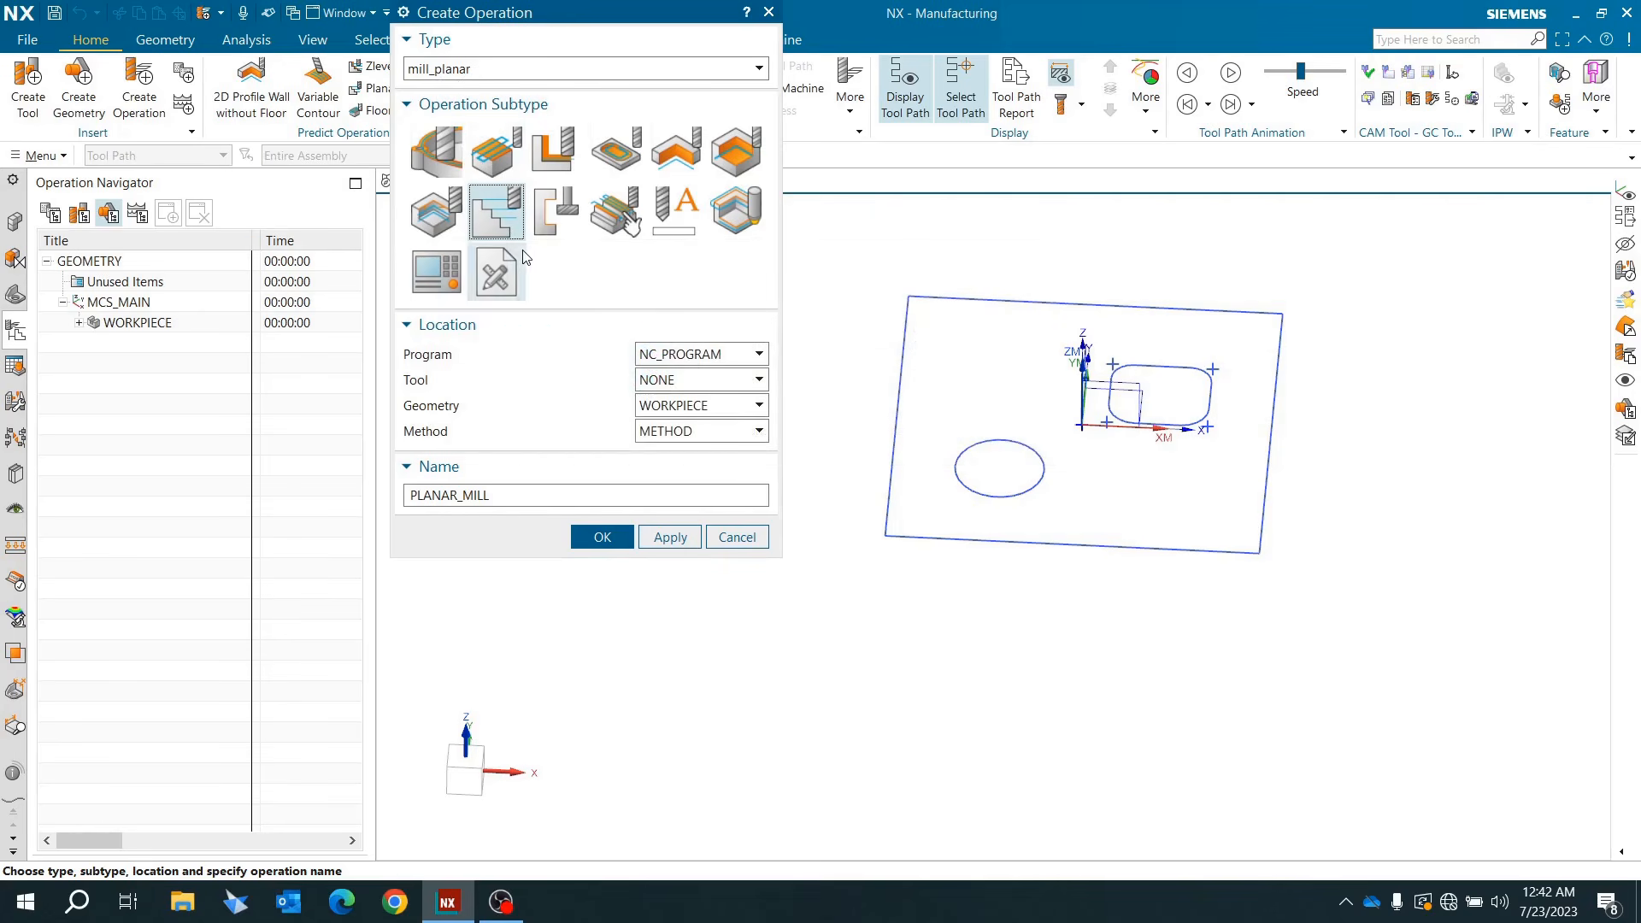
left_click(598, 538)
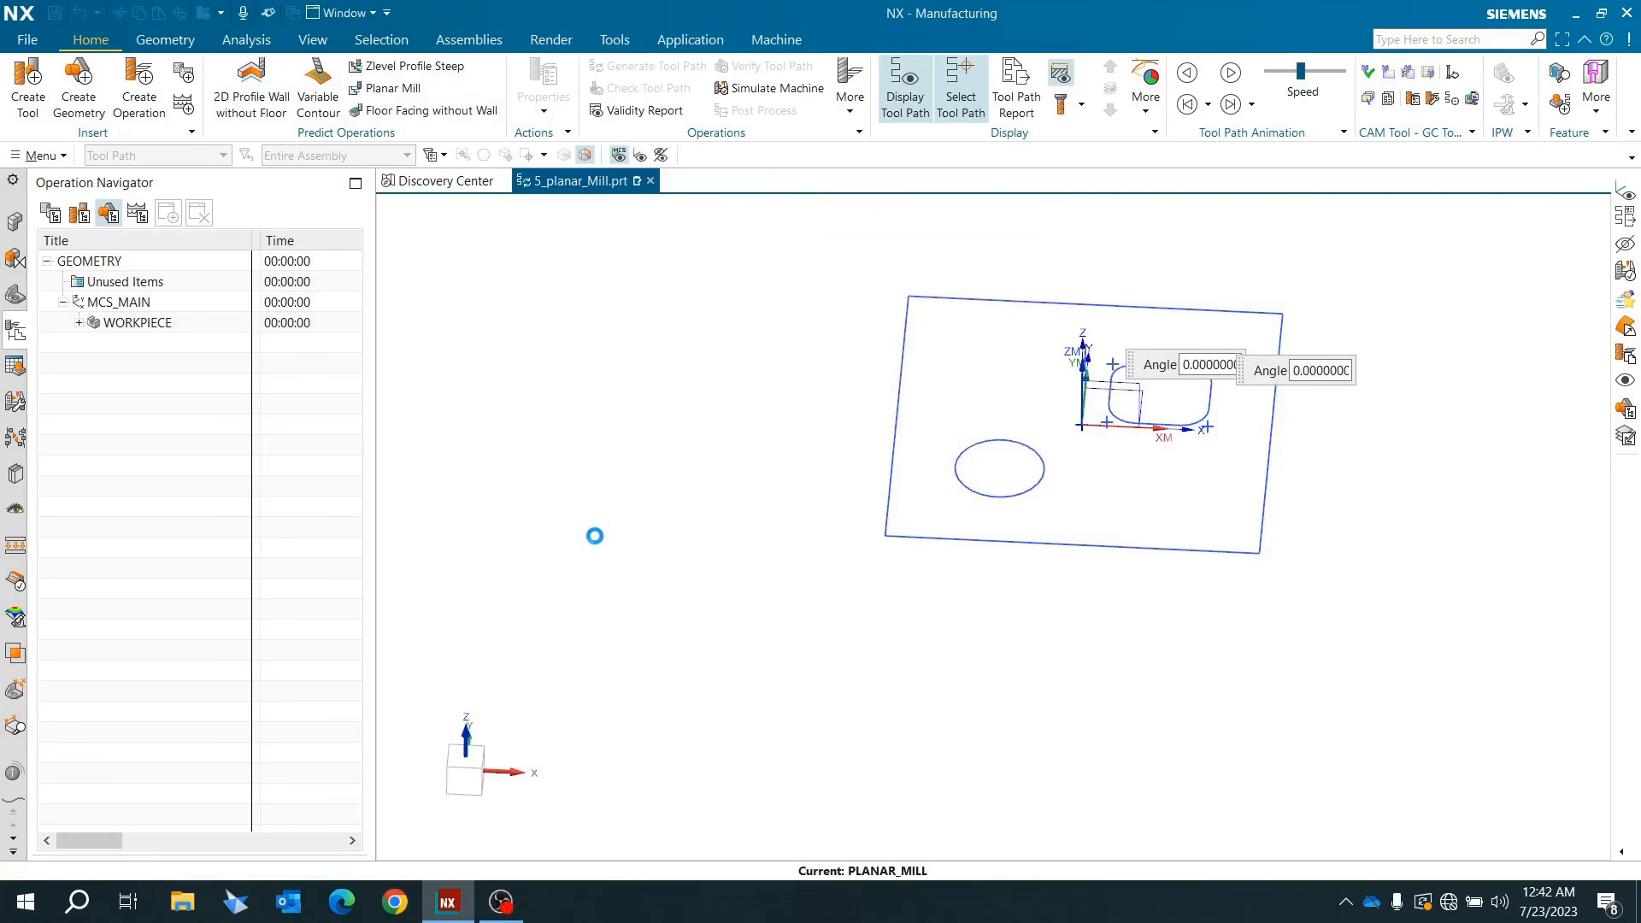
Step: Retrieve the 16 mm end mill NXT0201_006 from the milling tool library for the planar mill operation
left_click_drag(788, 21, 523, 88)
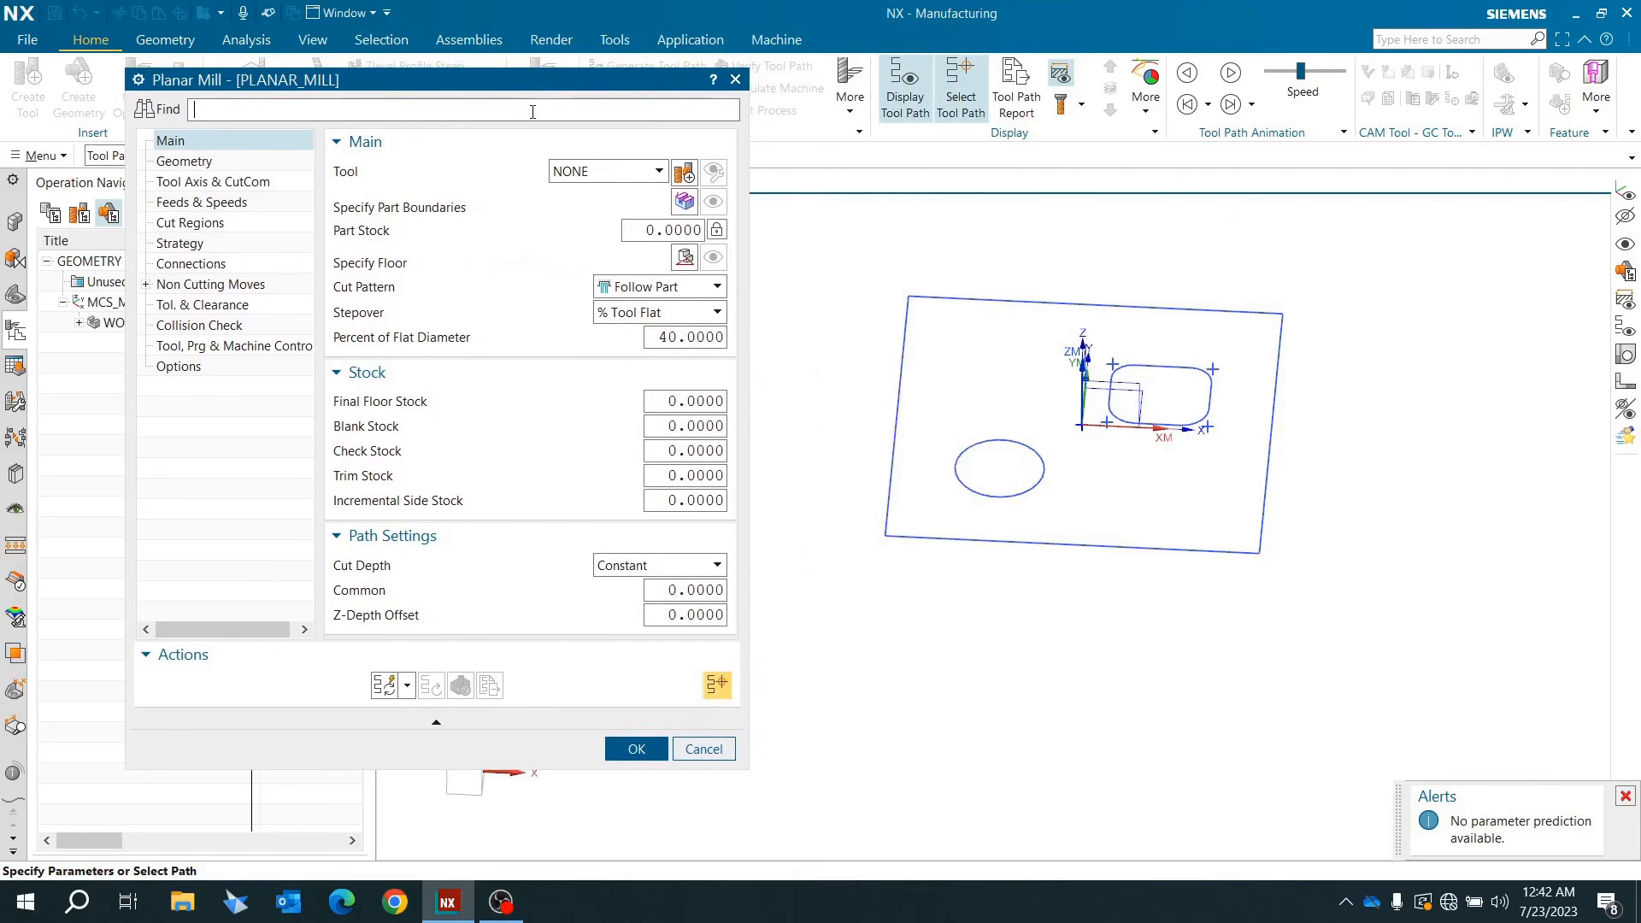
left_click(684, 175)
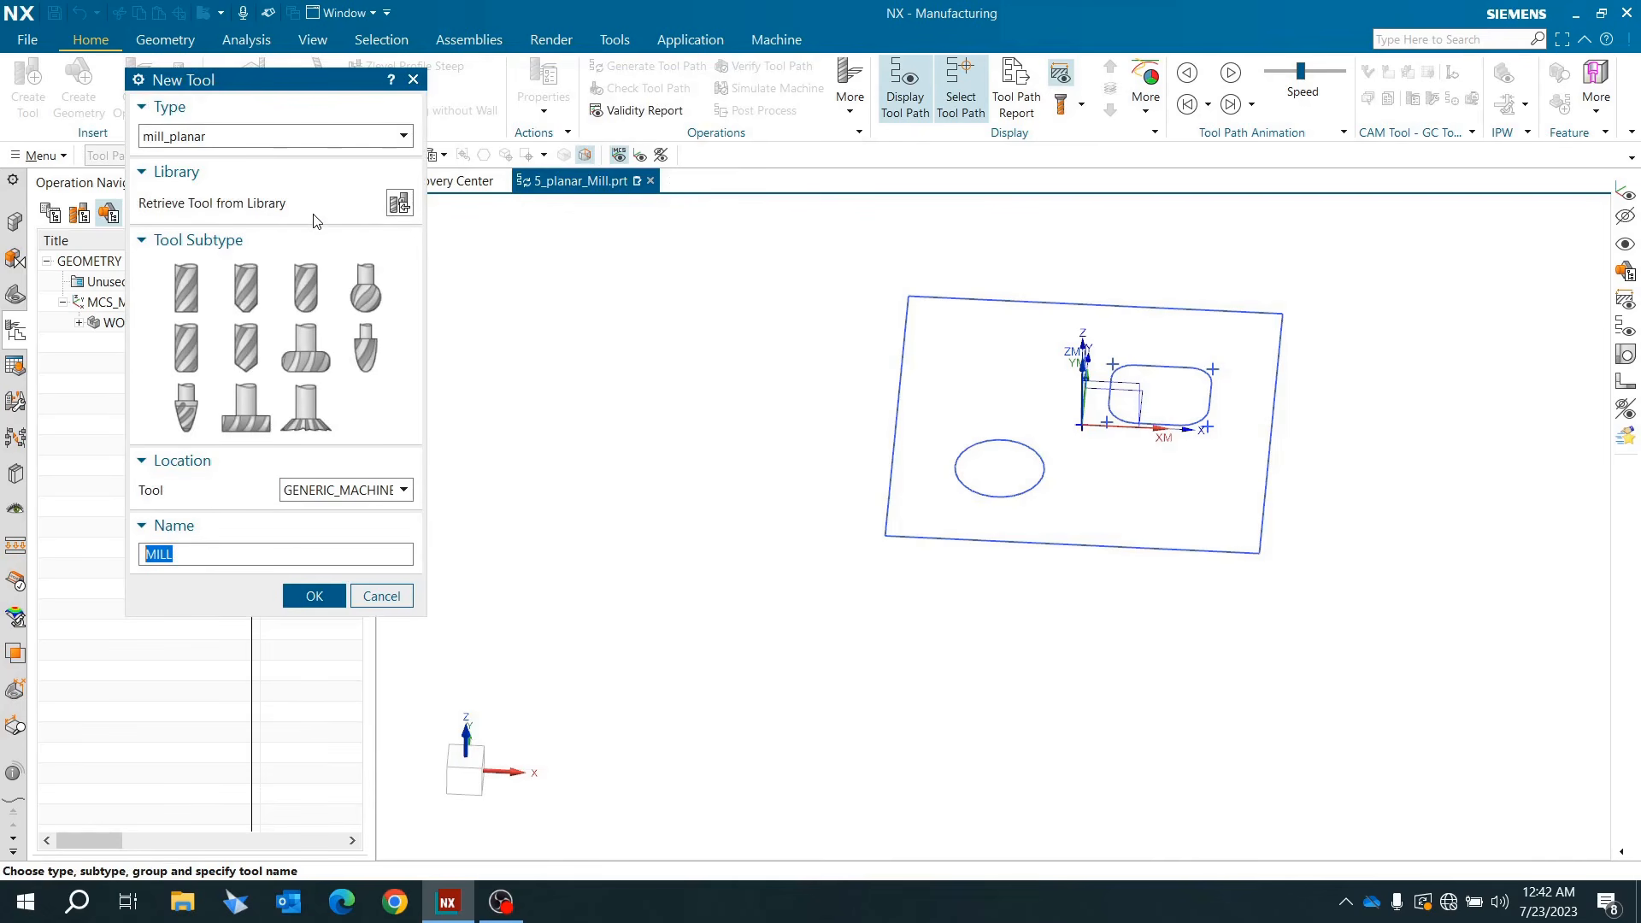
left_click(398, 214)
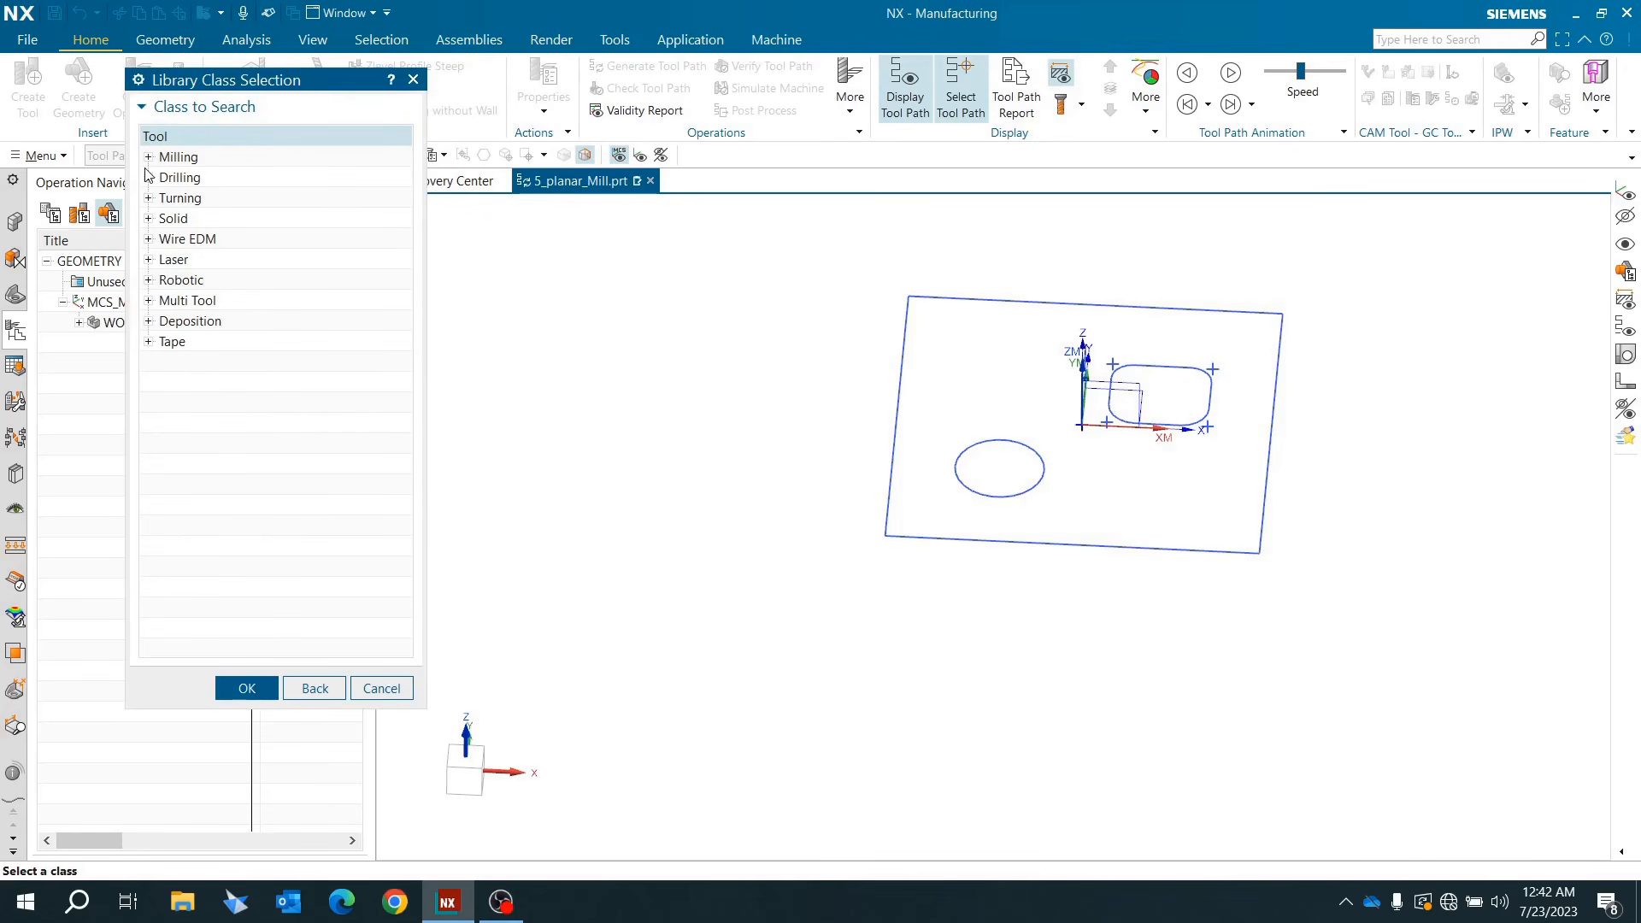
left_click(184, 160)
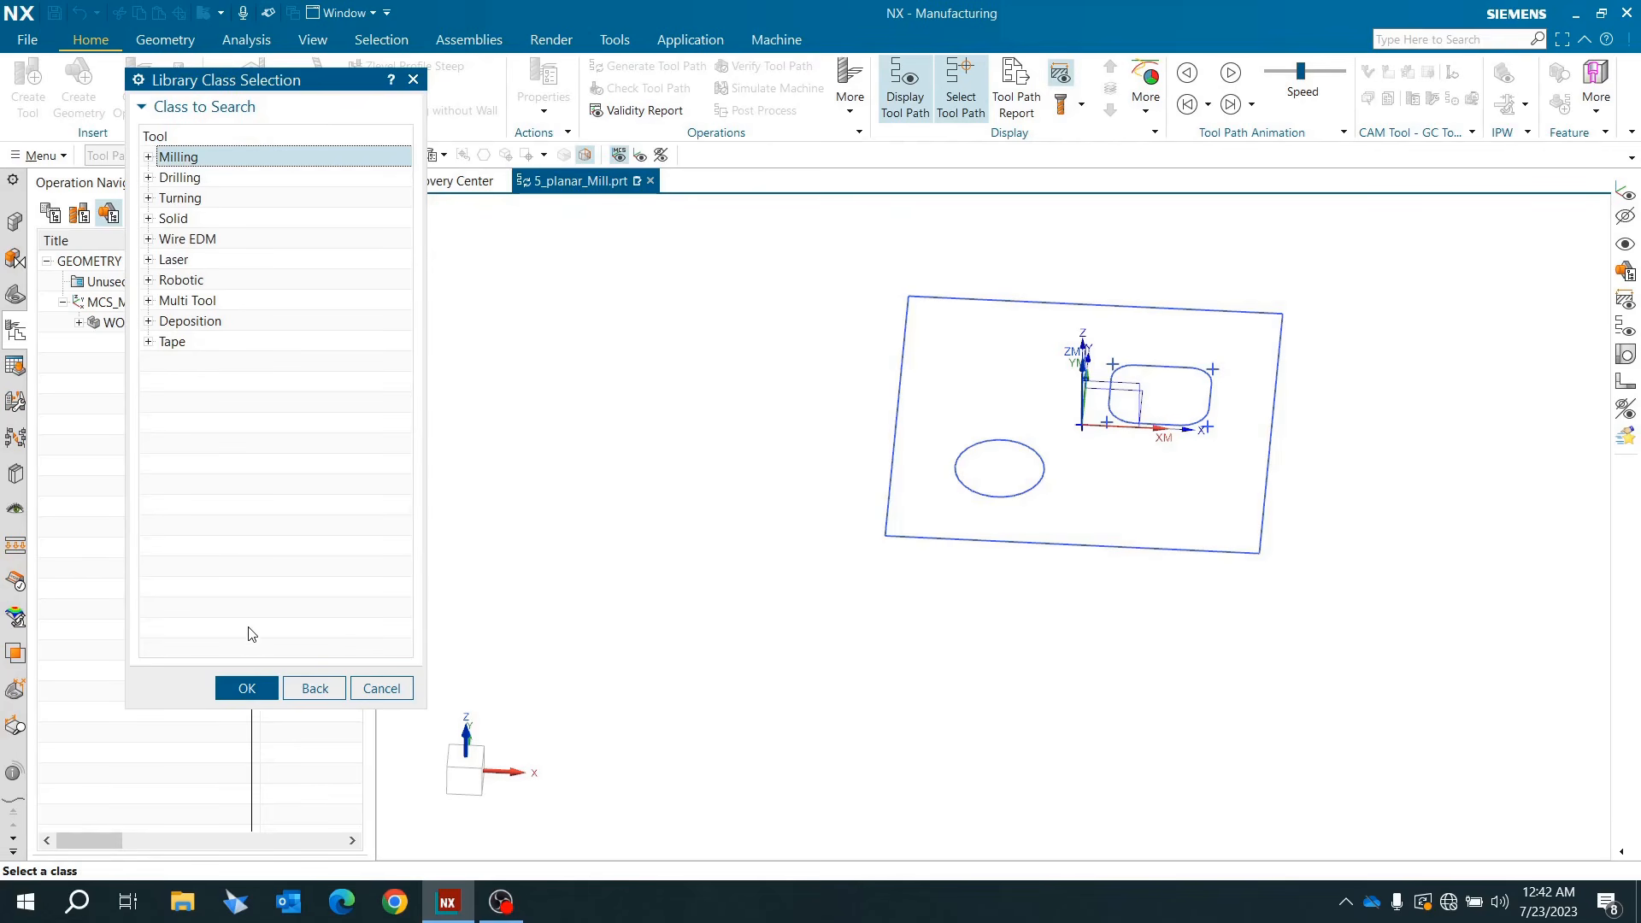
left_click(247, 688)
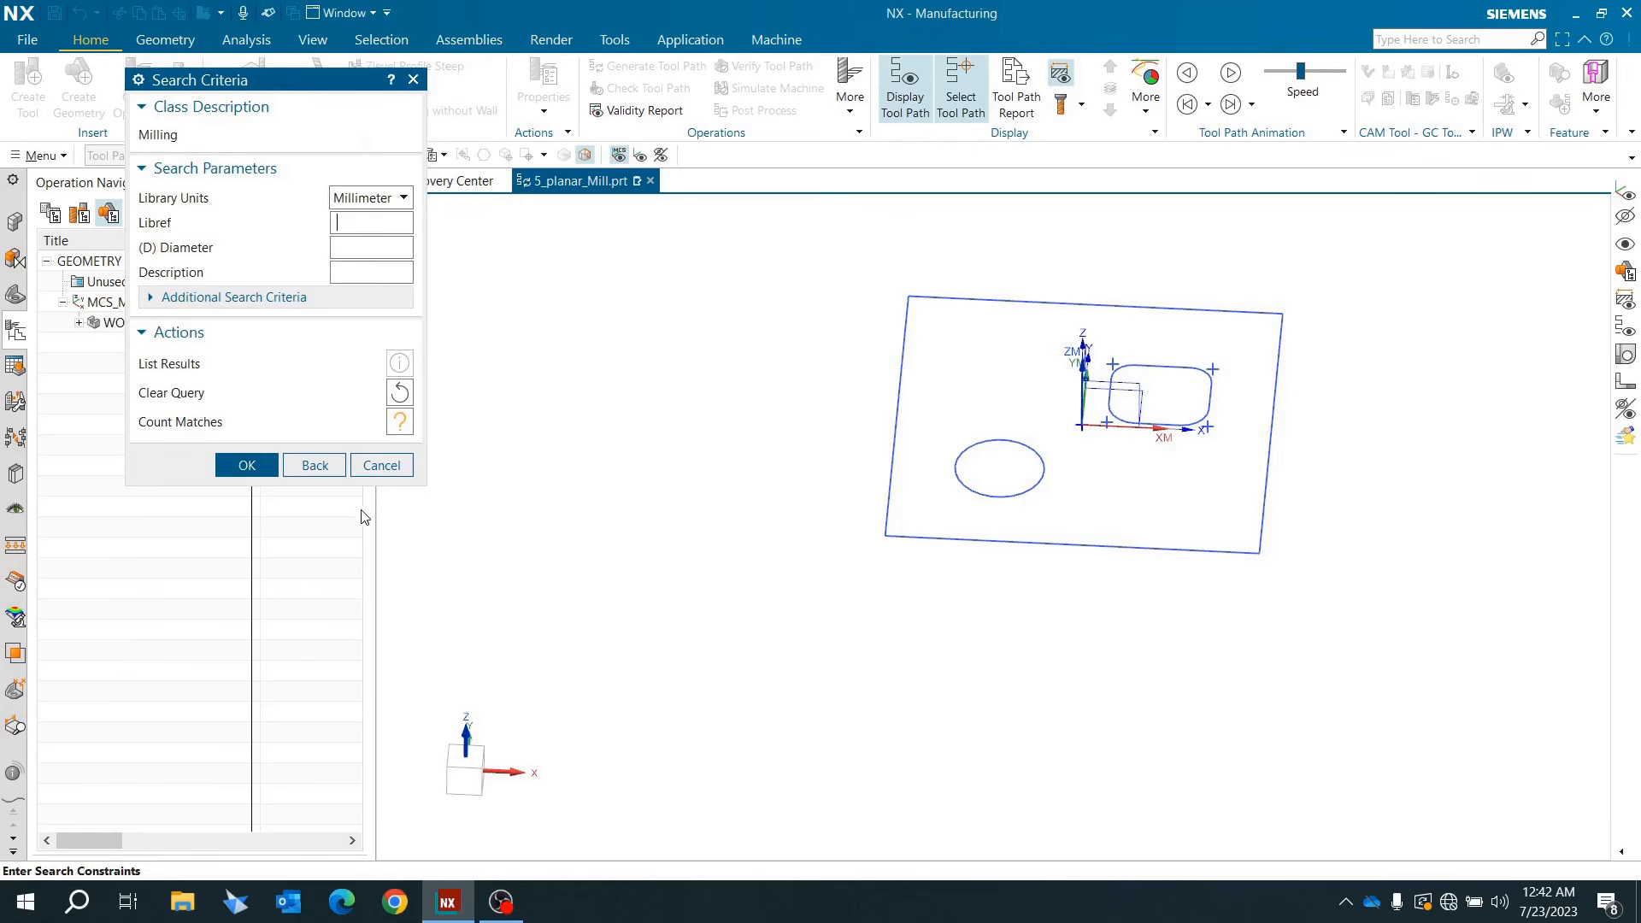
left_click(248, 465)
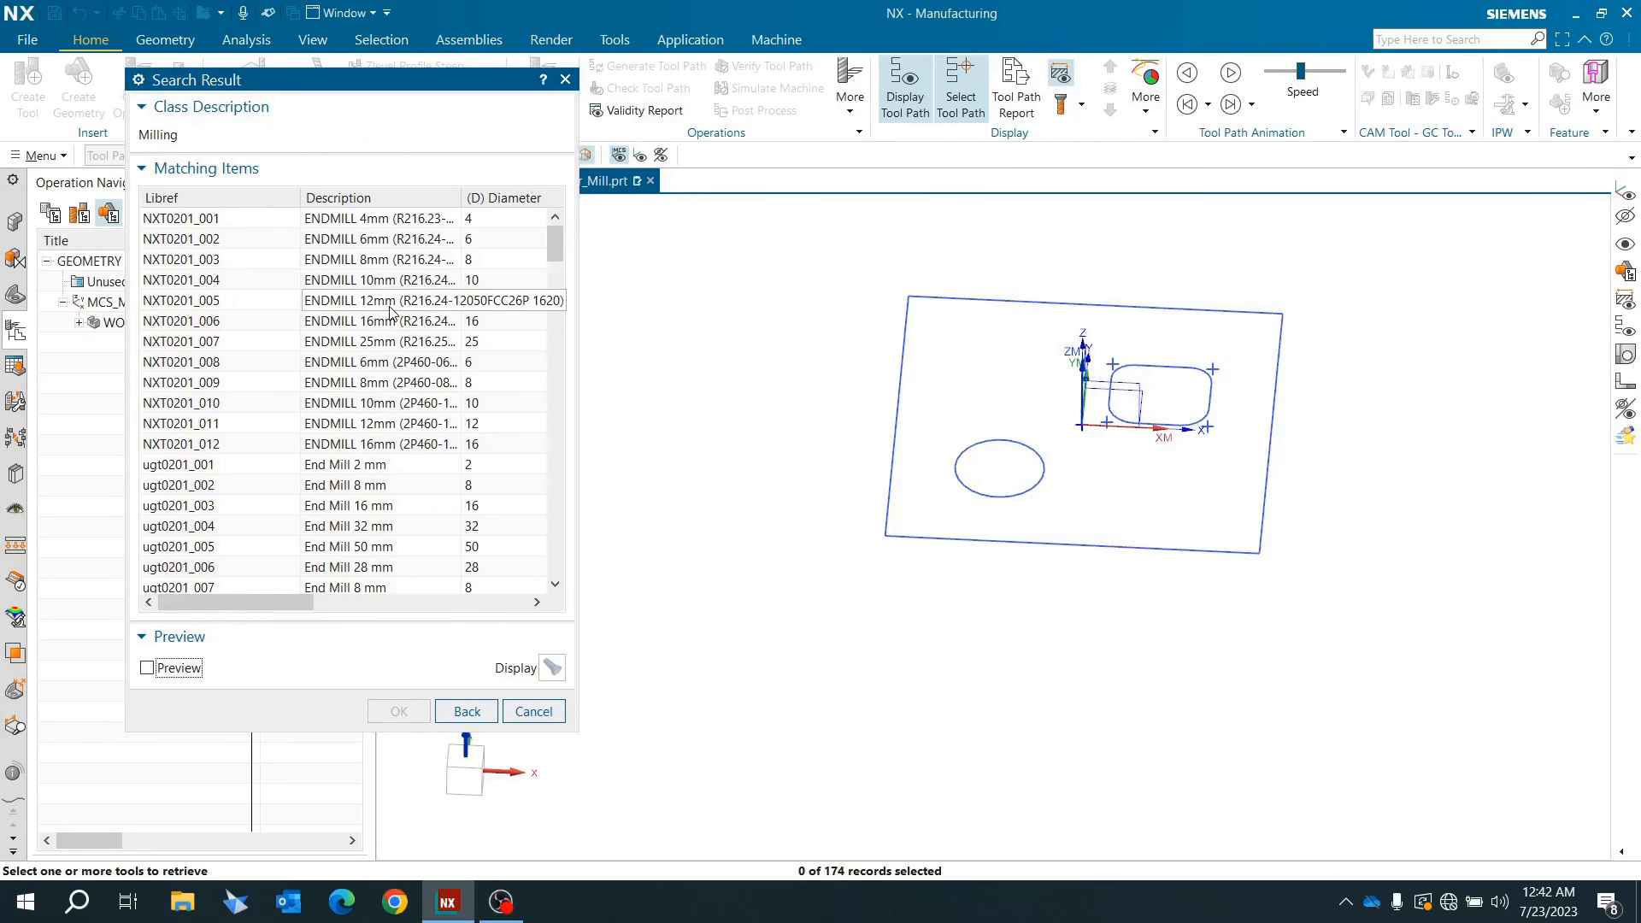
left_click(391, 323)
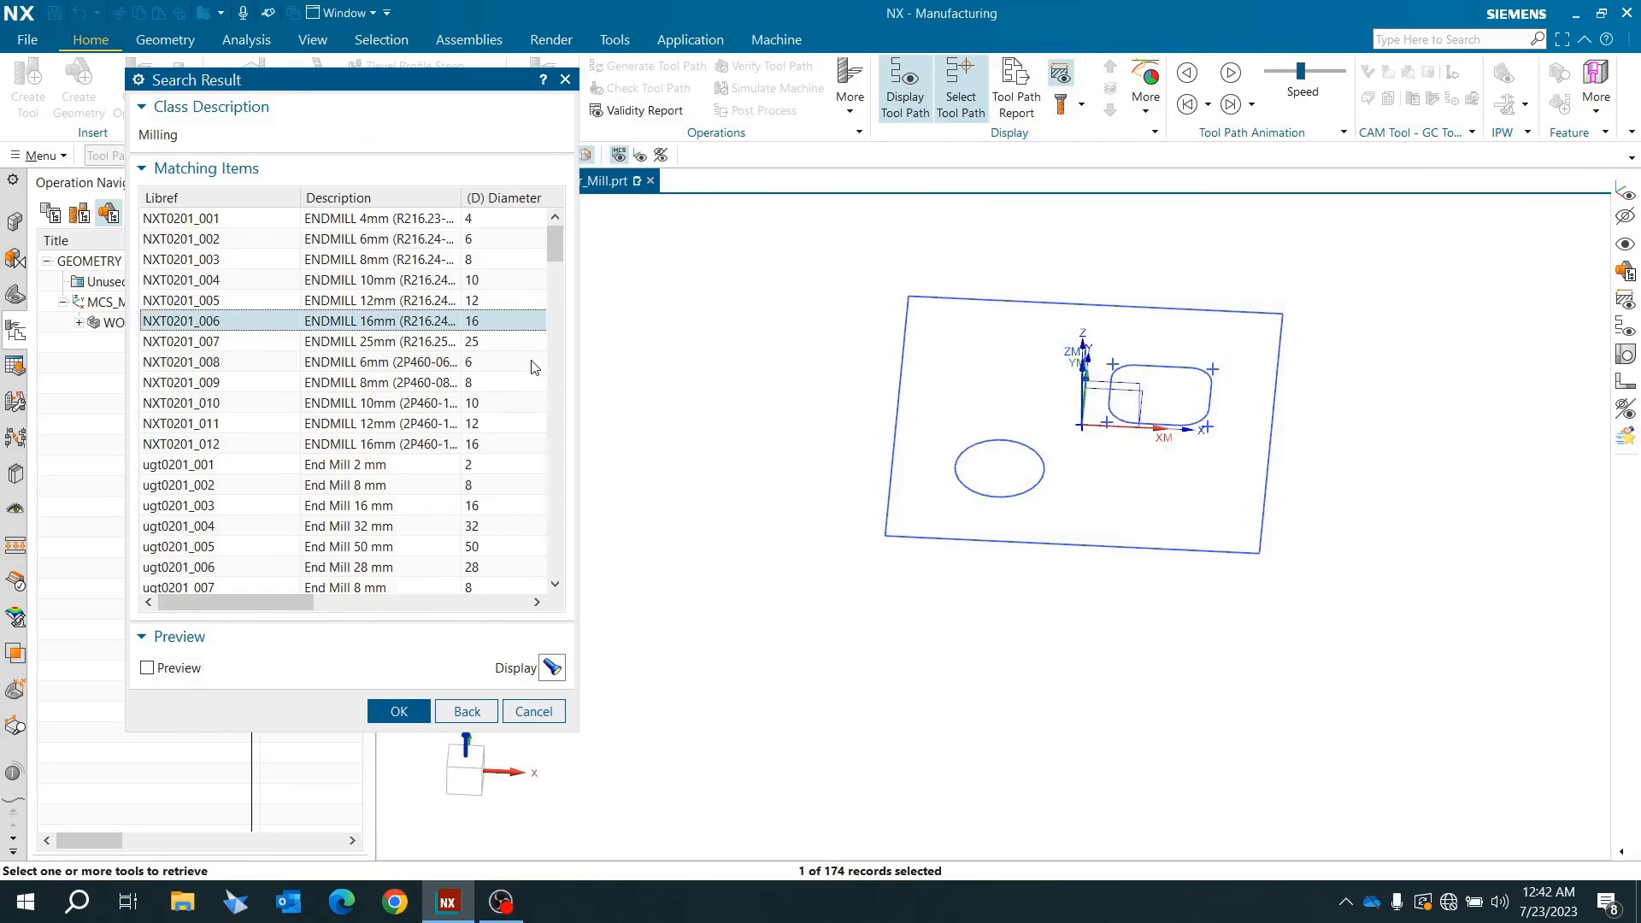
left_click_drag(577, 359, 915, 374)
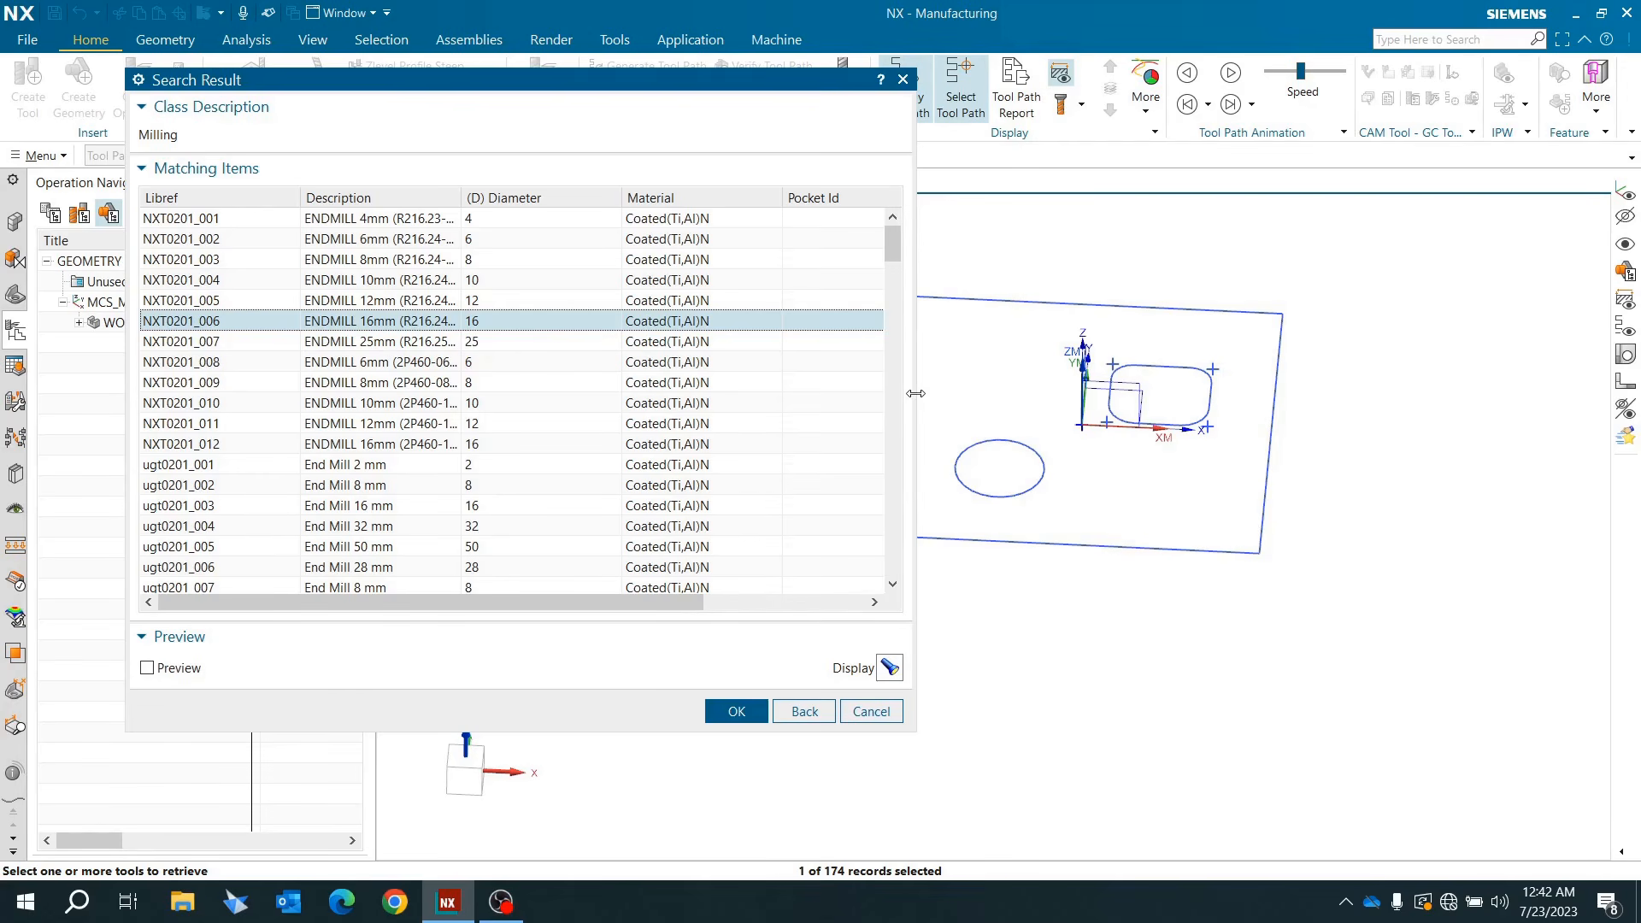
left_click_drag(916, 393, 1062, 416)
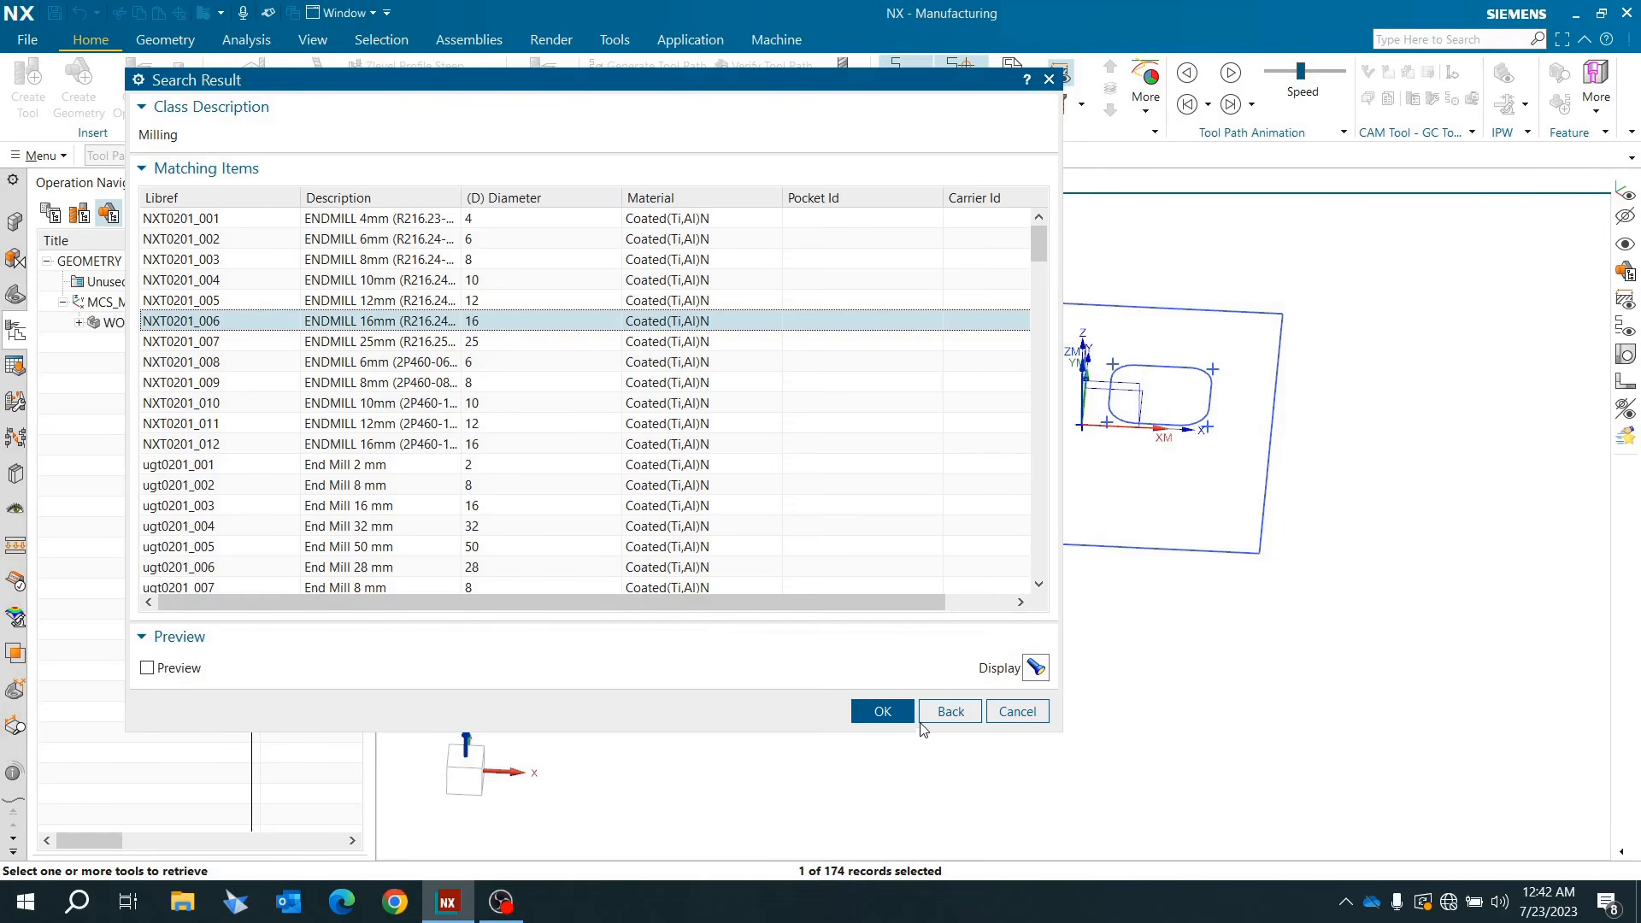
left_click(888, 712)
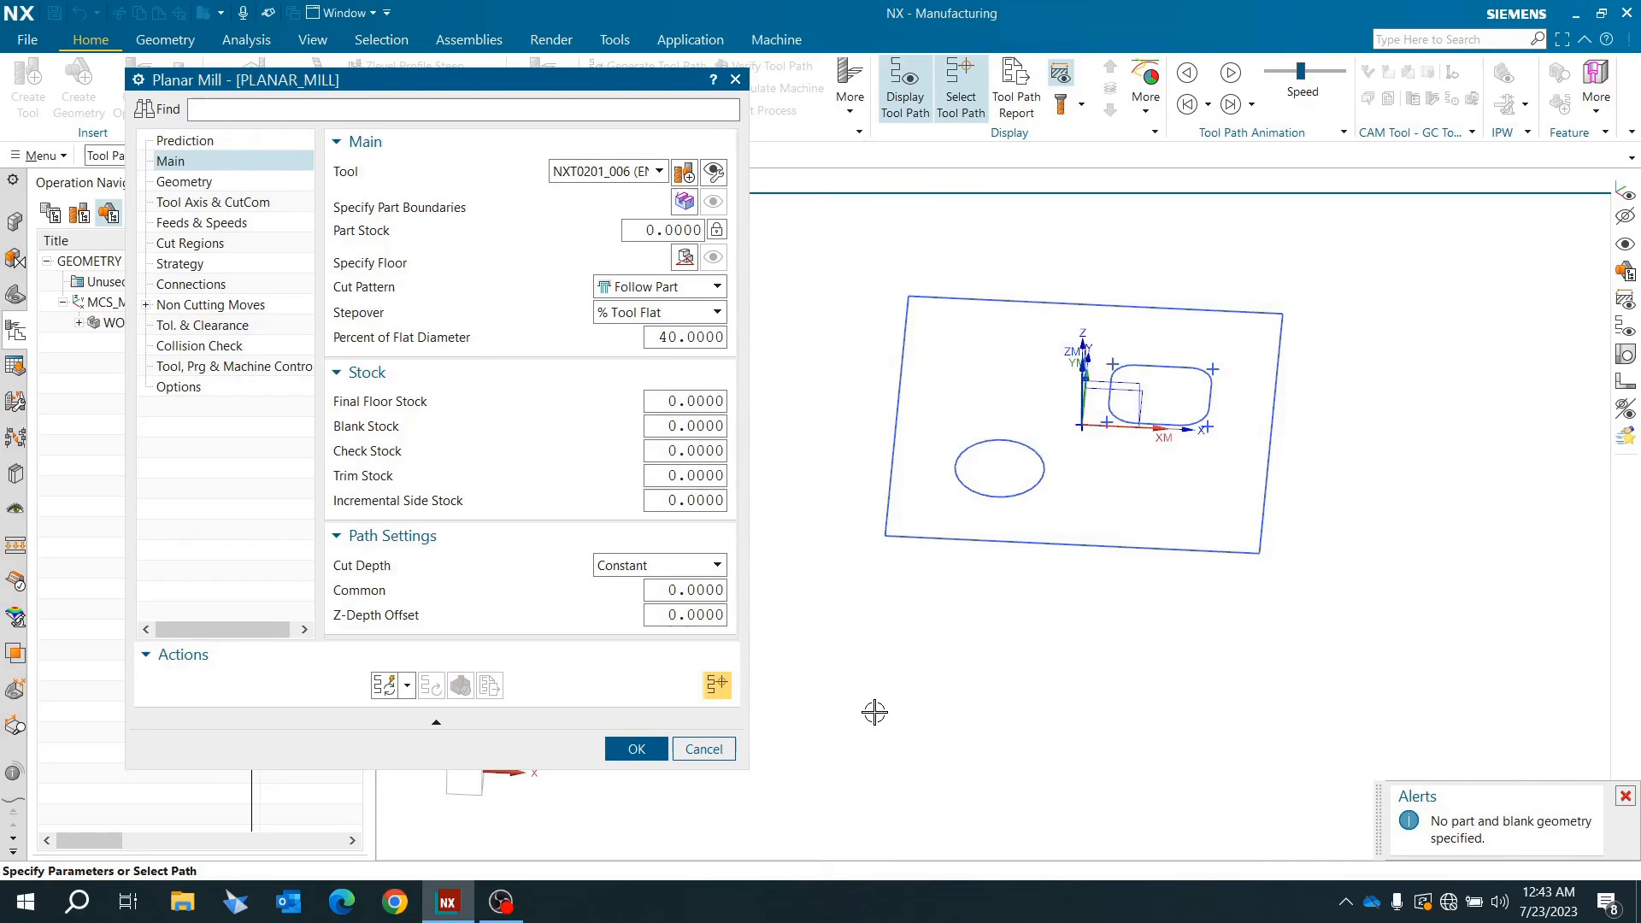
Step: Assign the 50 mm end mill ugt0201_005 from the milling tool library as the operation's tool
left_click(688, 176)
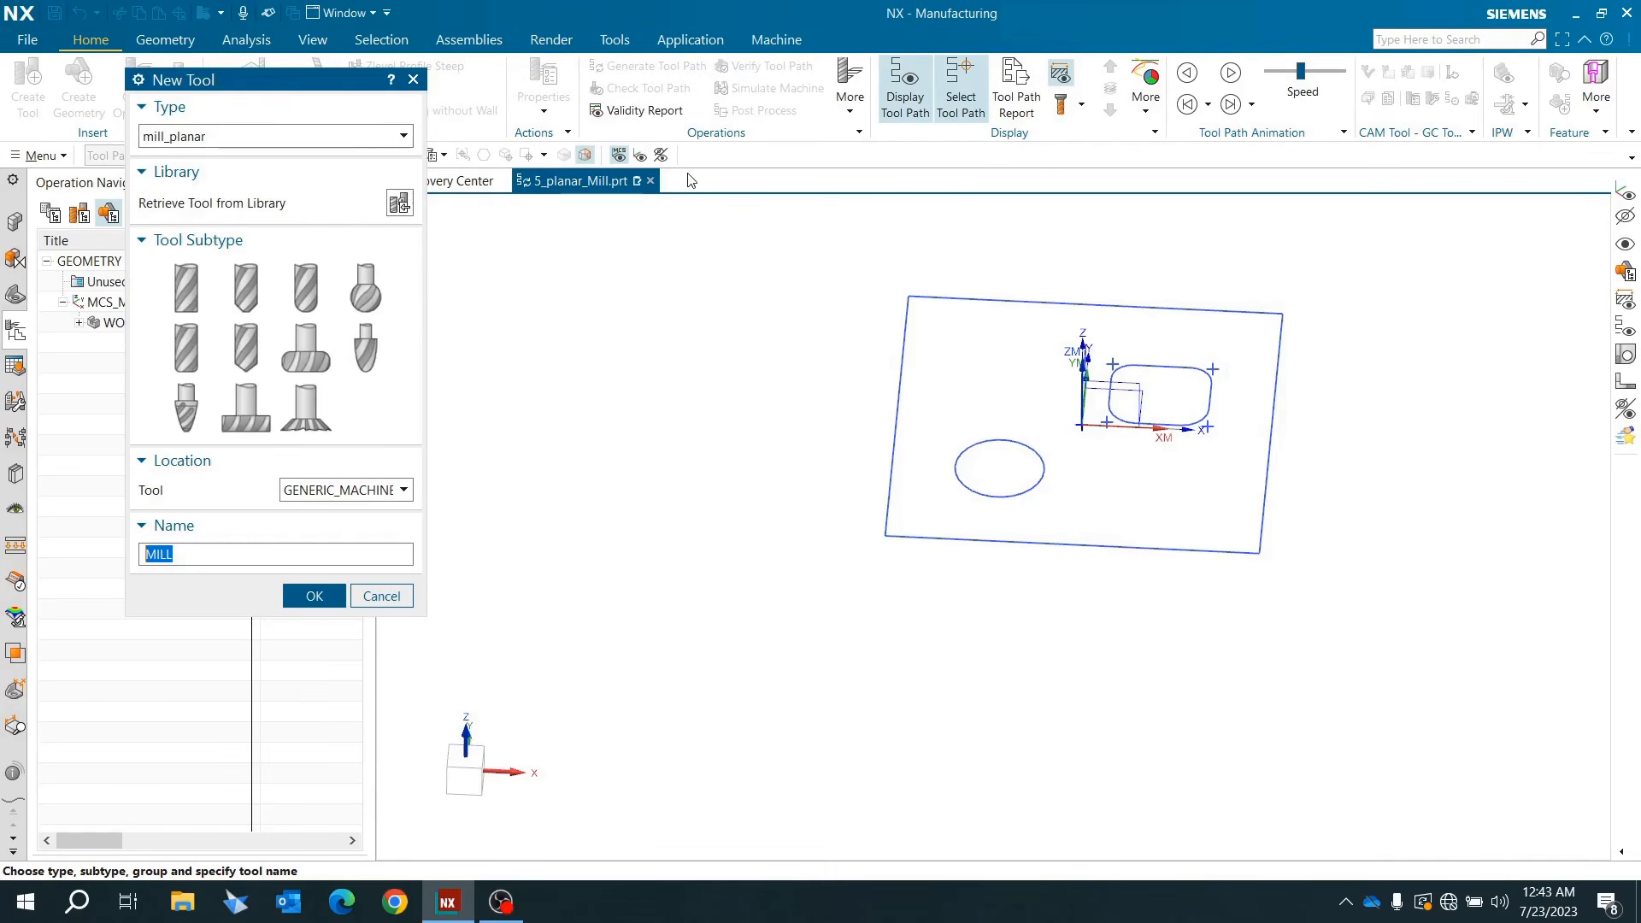
left_click(397, 206)
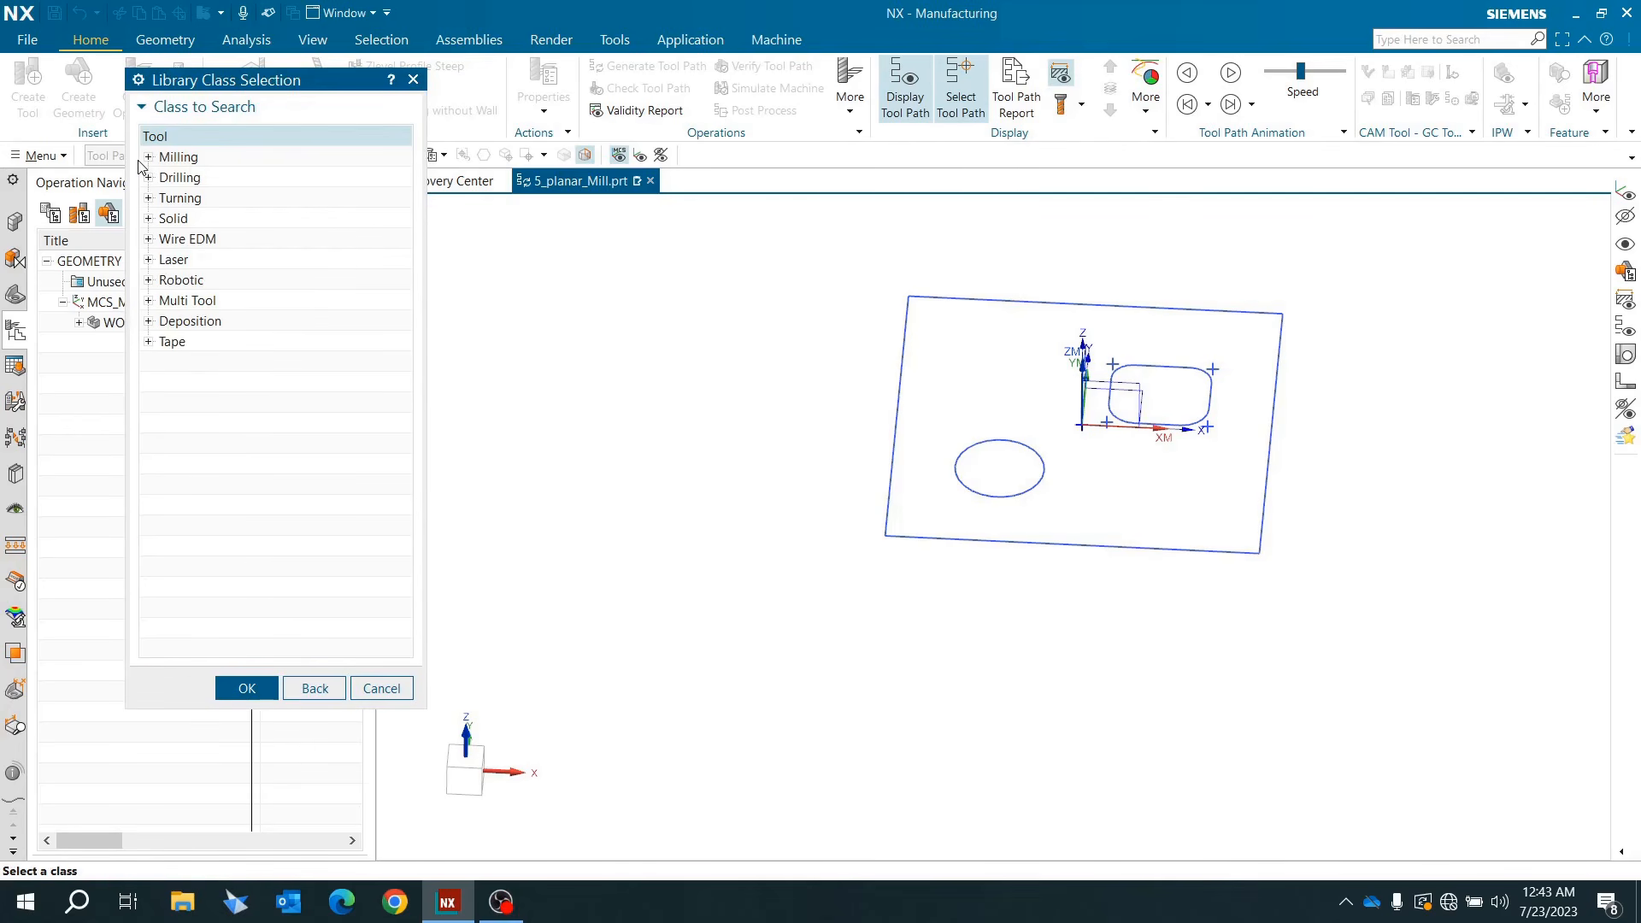
double_click(172, 158)
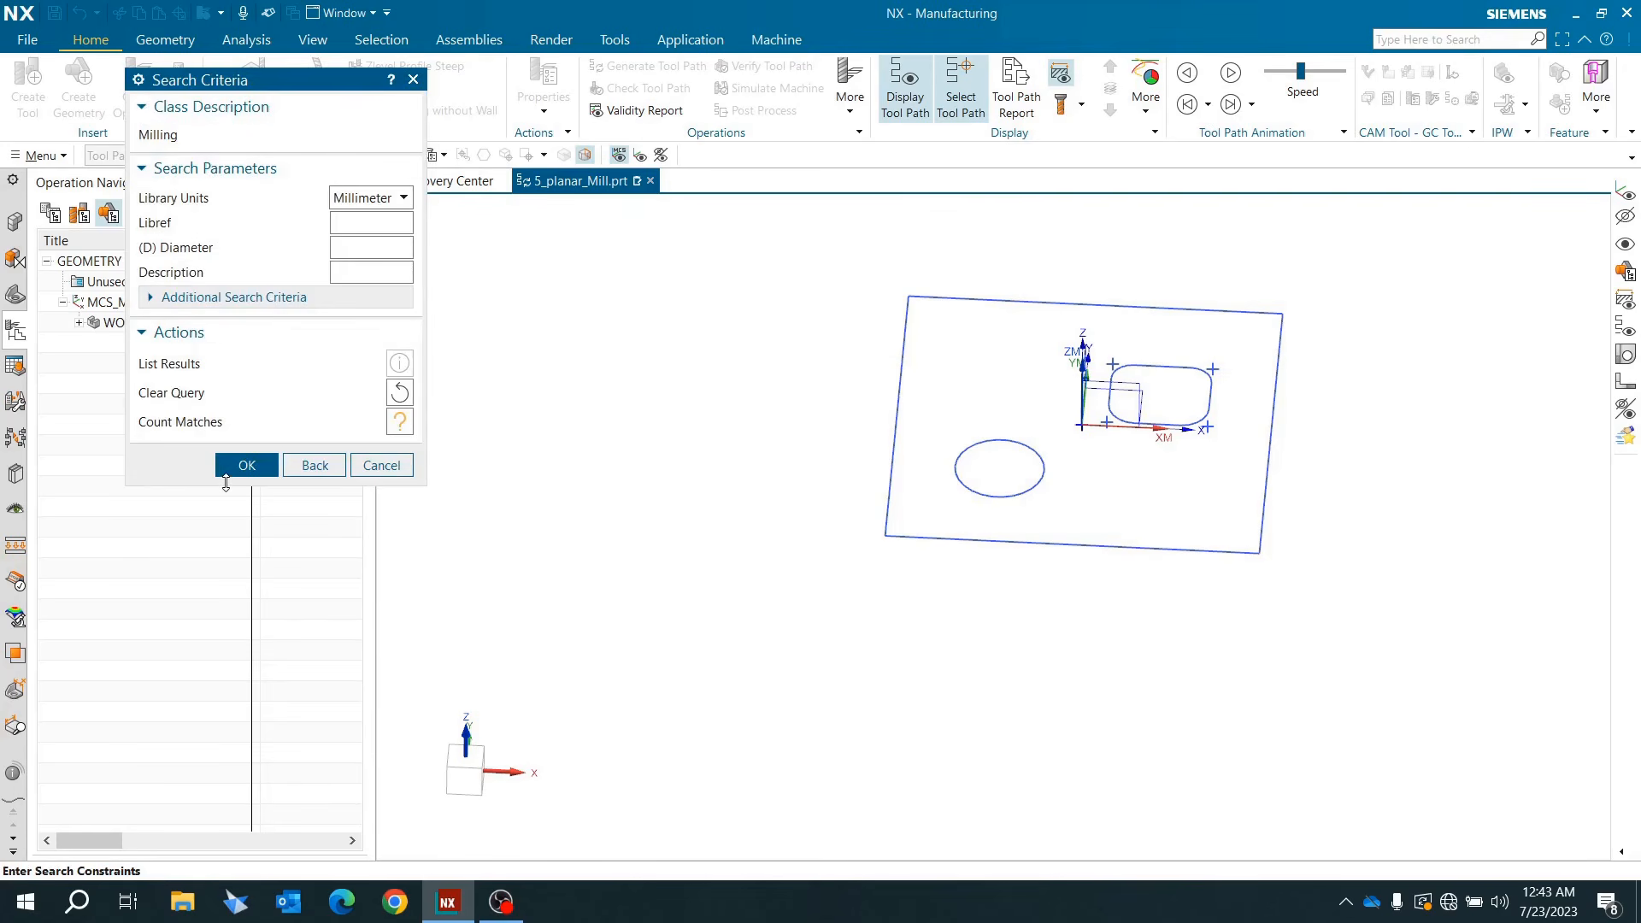
left_click(245, 466)
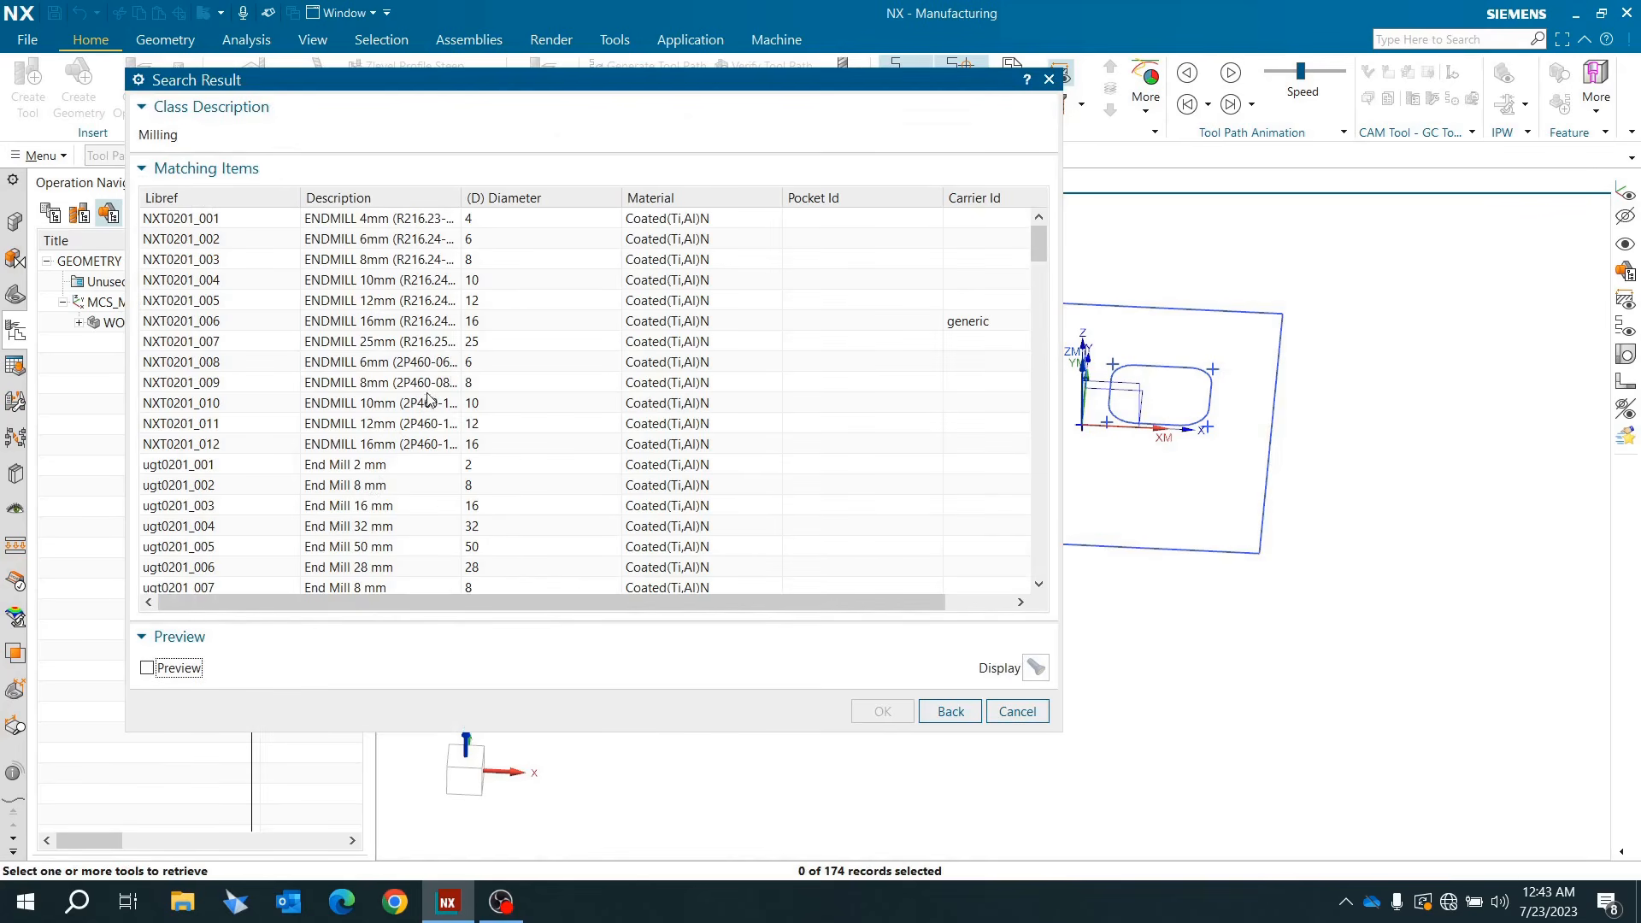
left_click(381, 552)
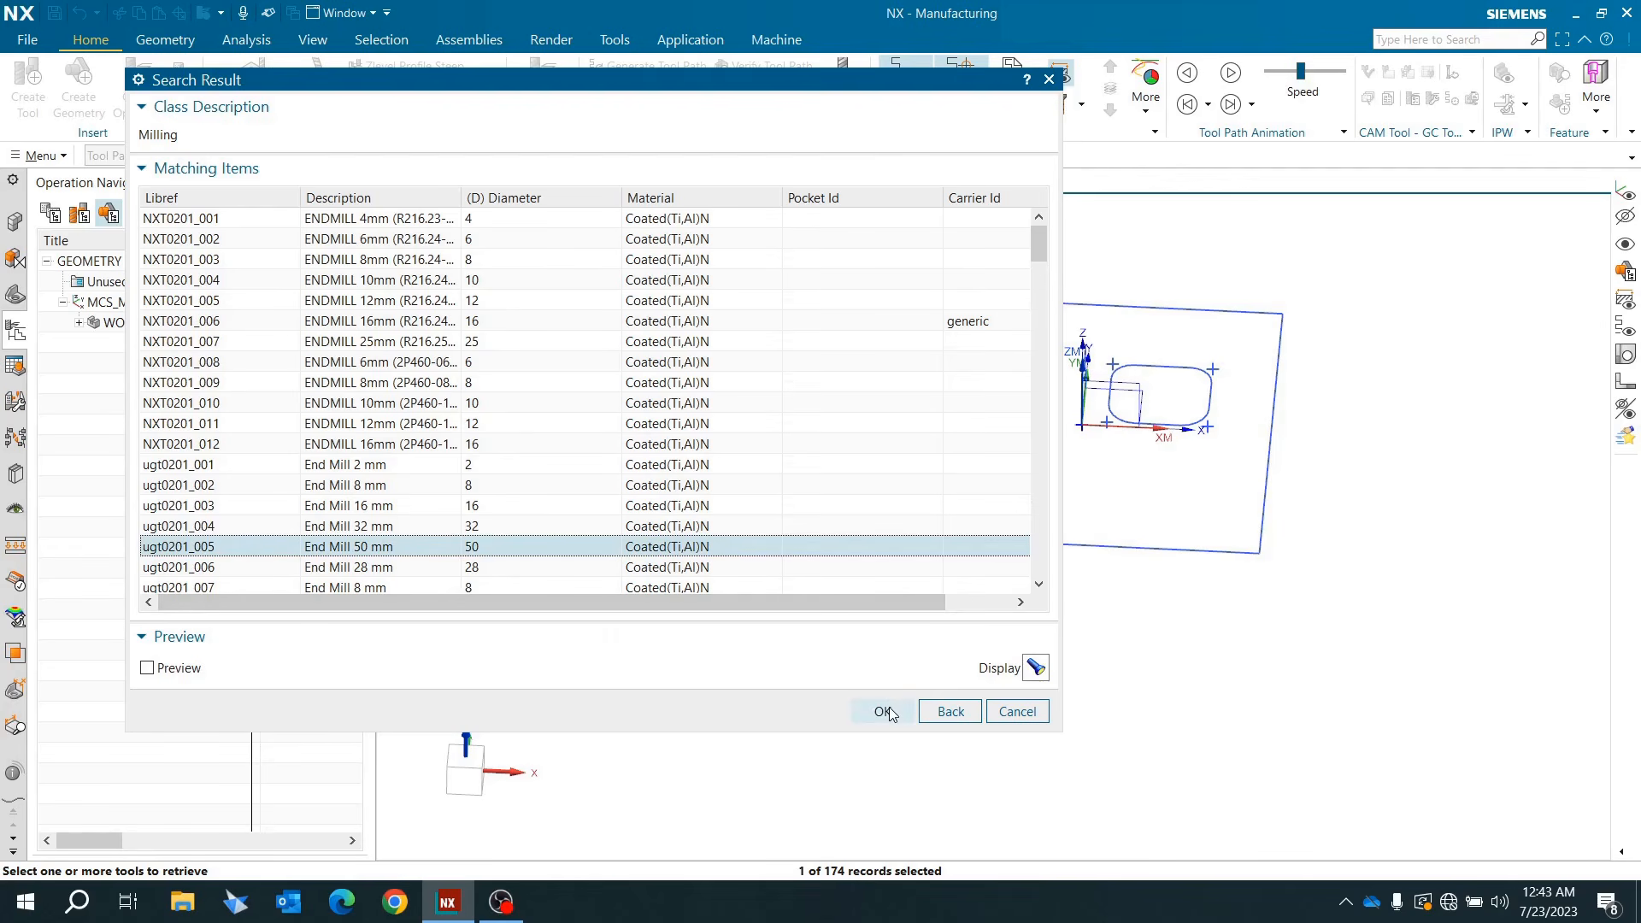
left_click(885, 712)
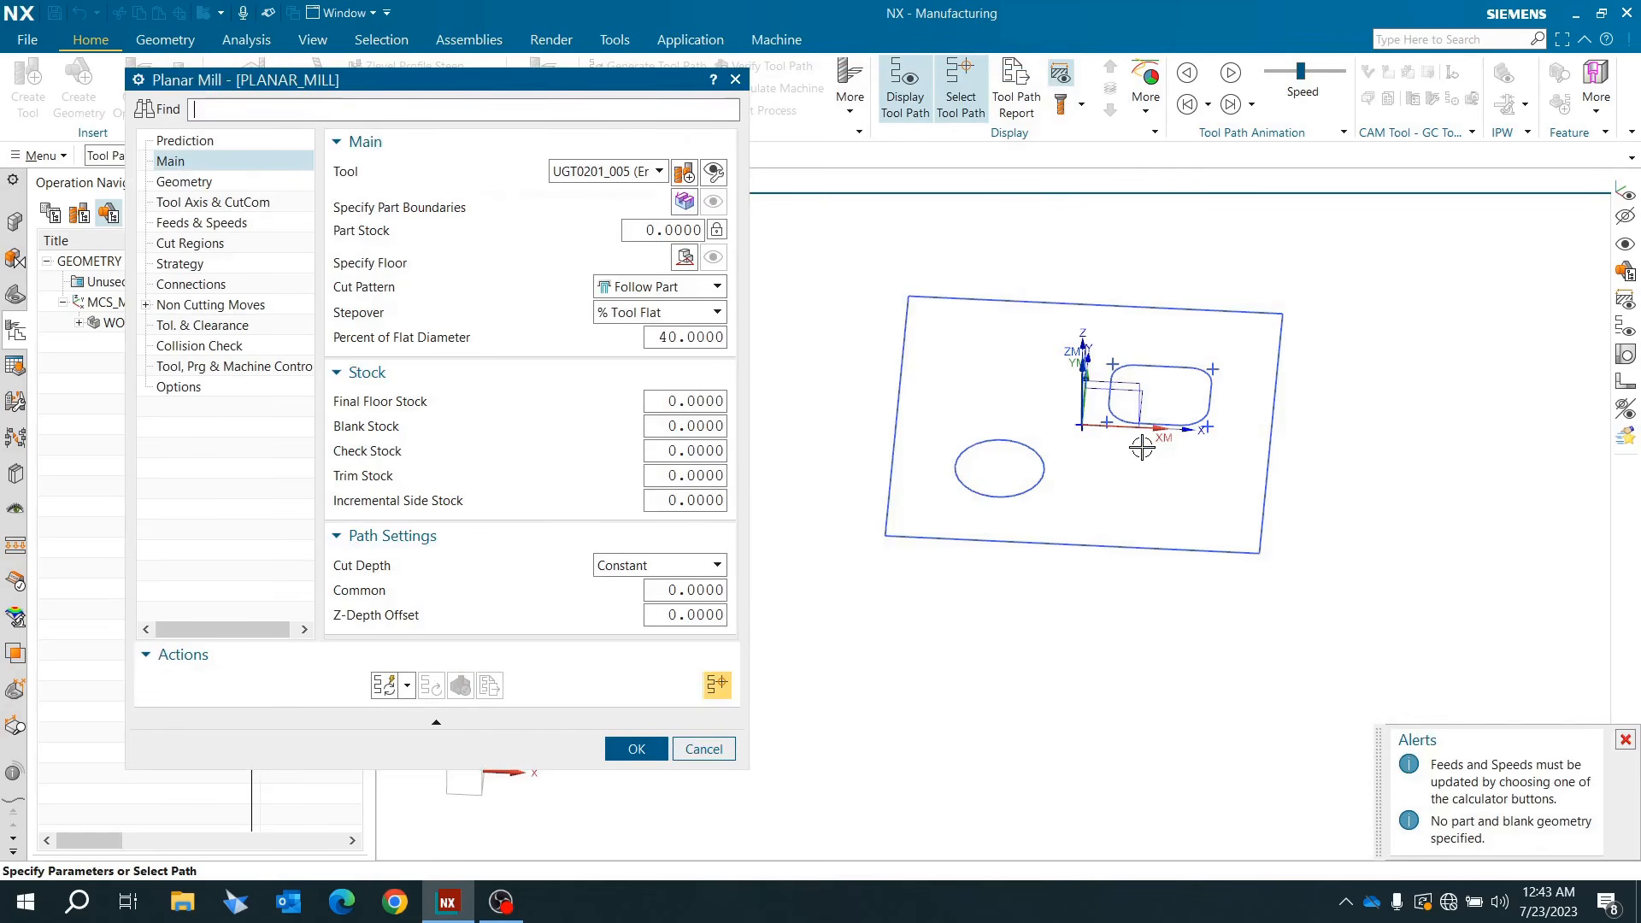
Step: Start specifying the part boundaries of the planar mill operation with Curves as the selection method
middle_click_drag(1099, 502, 1143, 455)
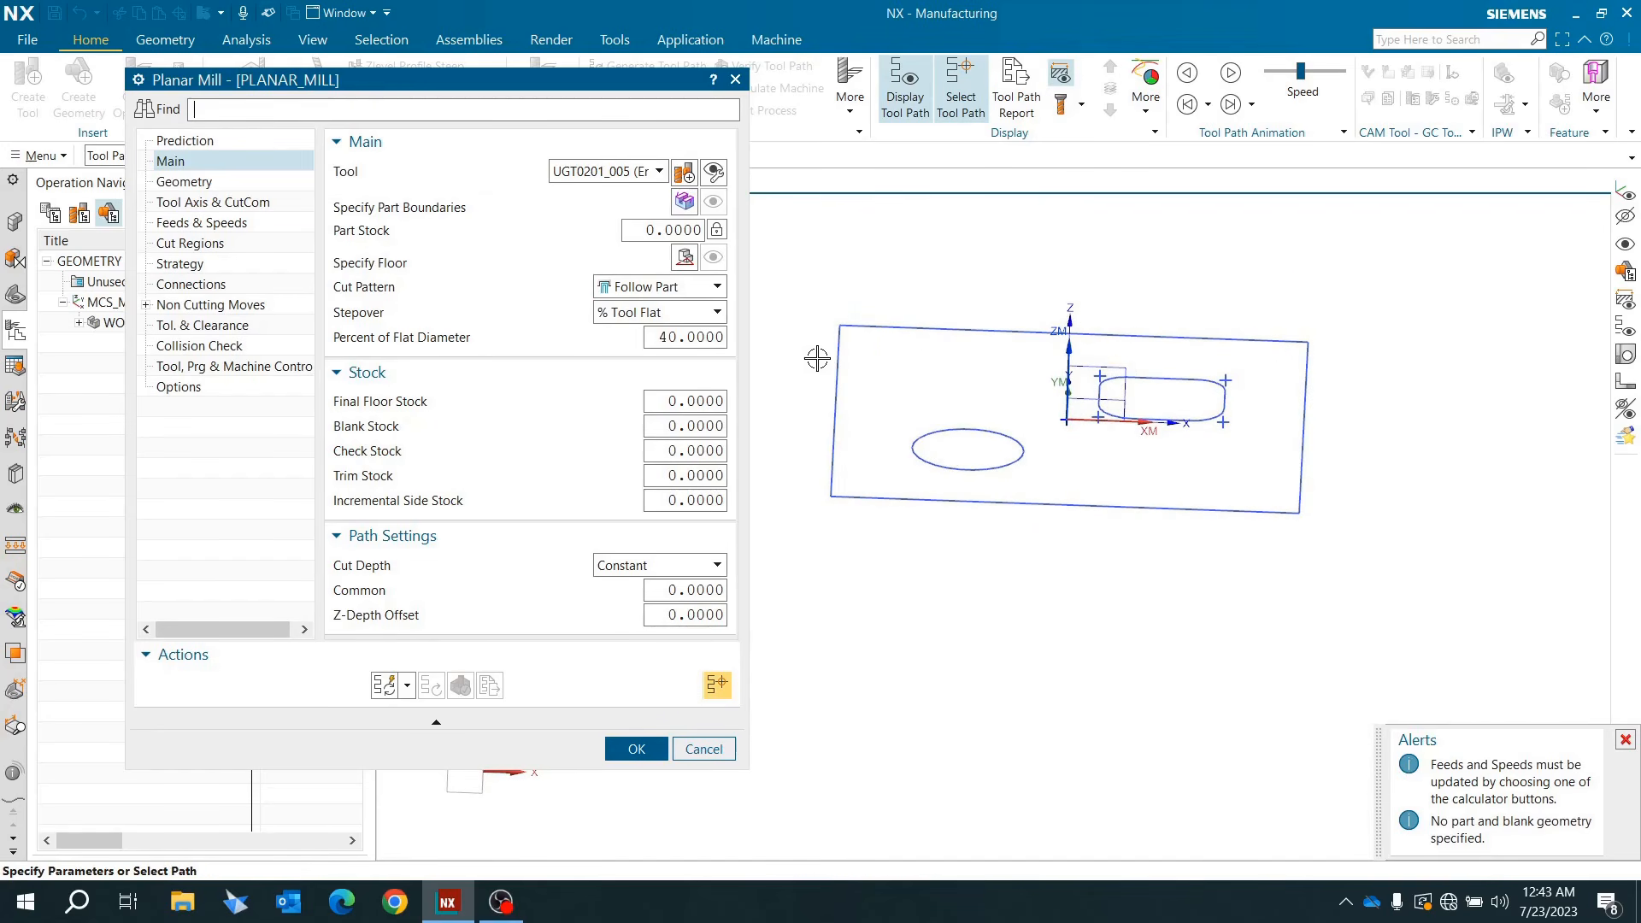
middle_click_drag(869, 438, 870, 466)
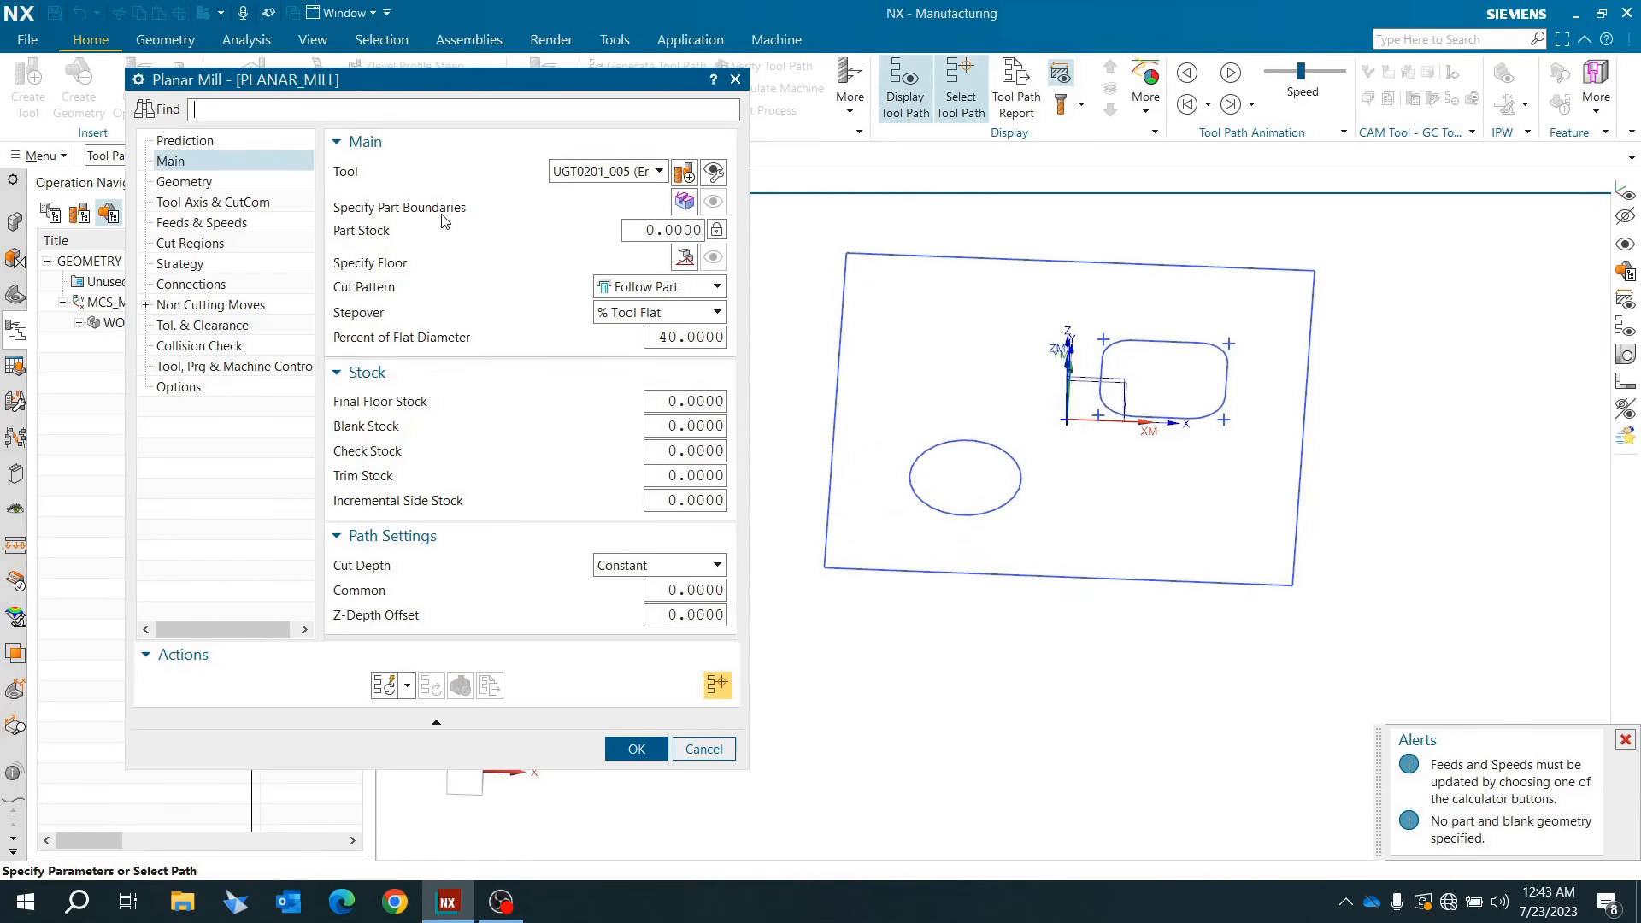
left_click(679, 203)
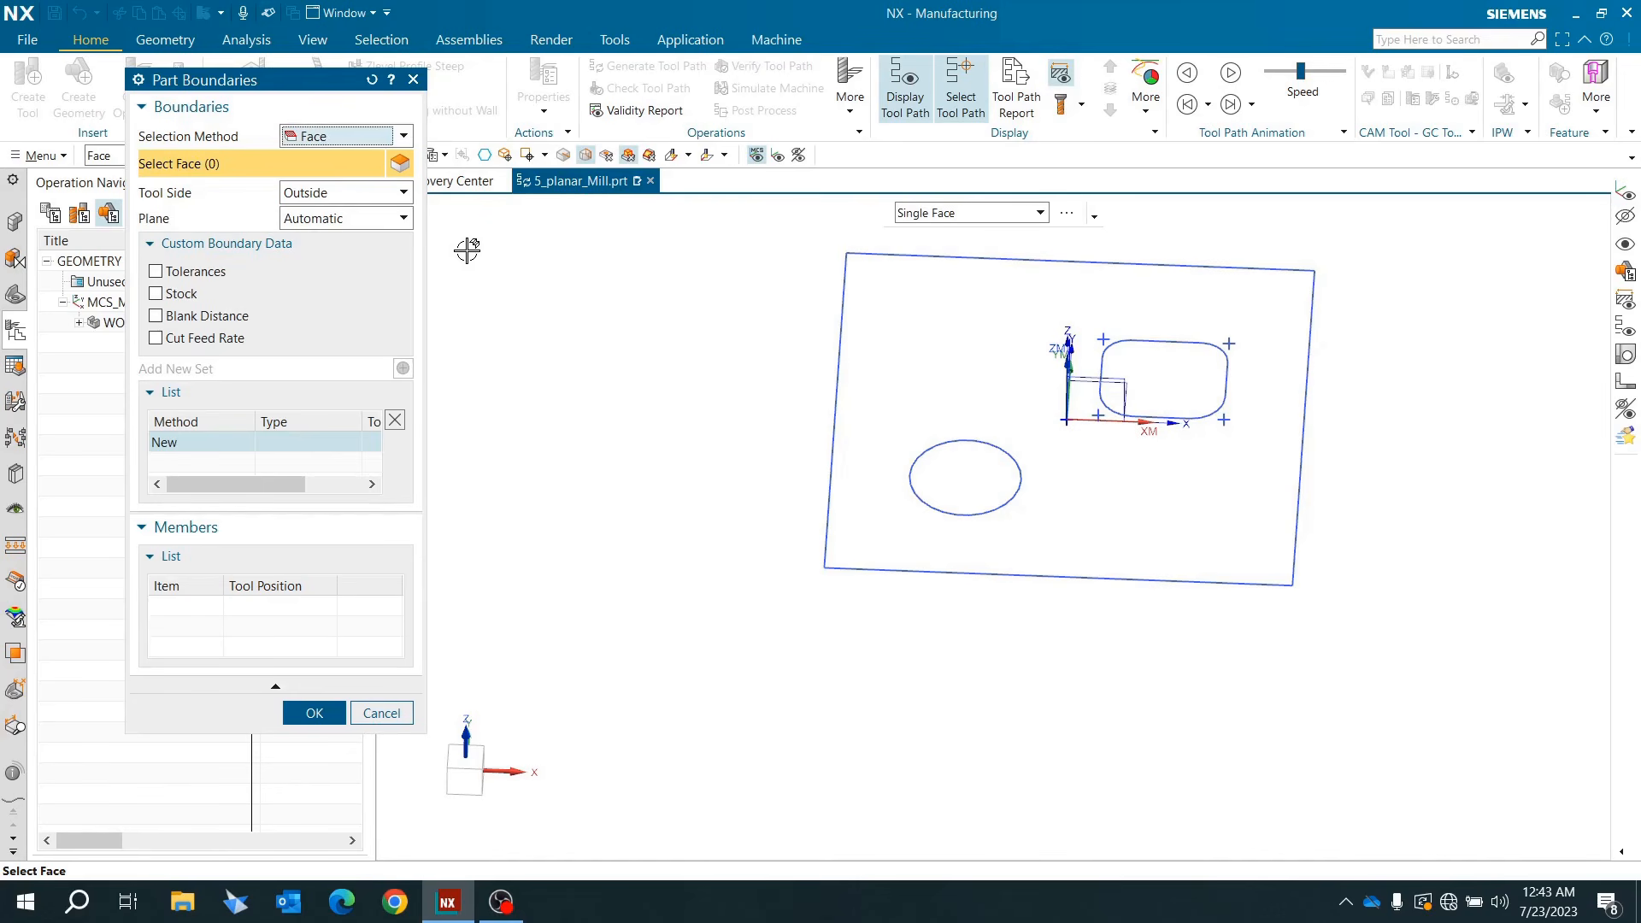
scroll(684, 464, "down", 1)
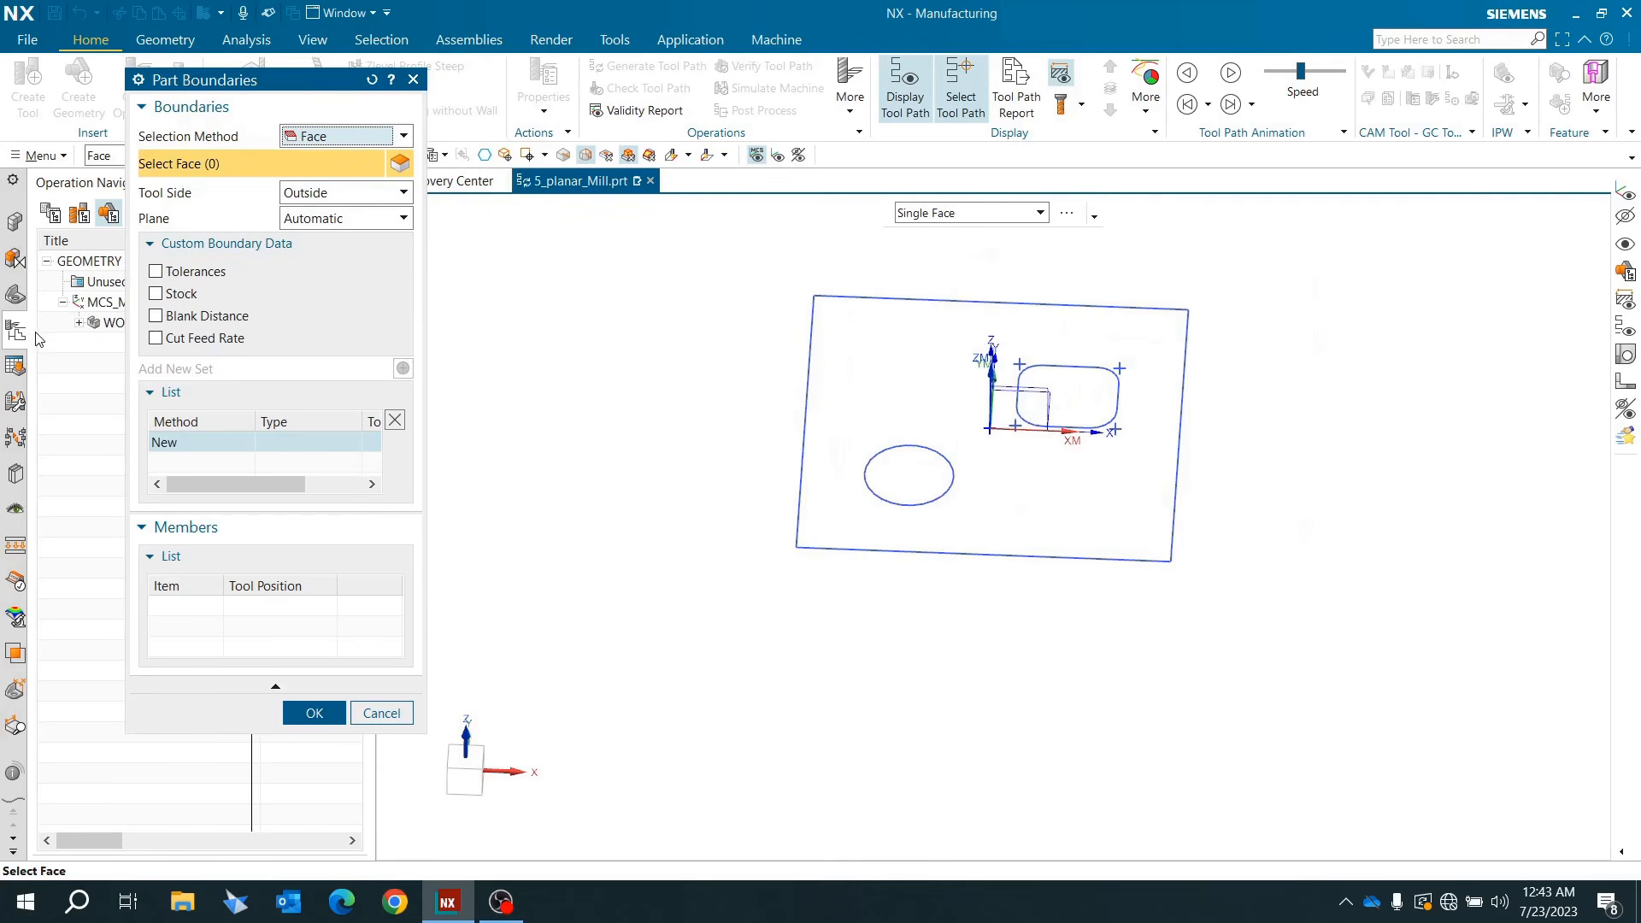
scroll(1044, 333, "up", 2)
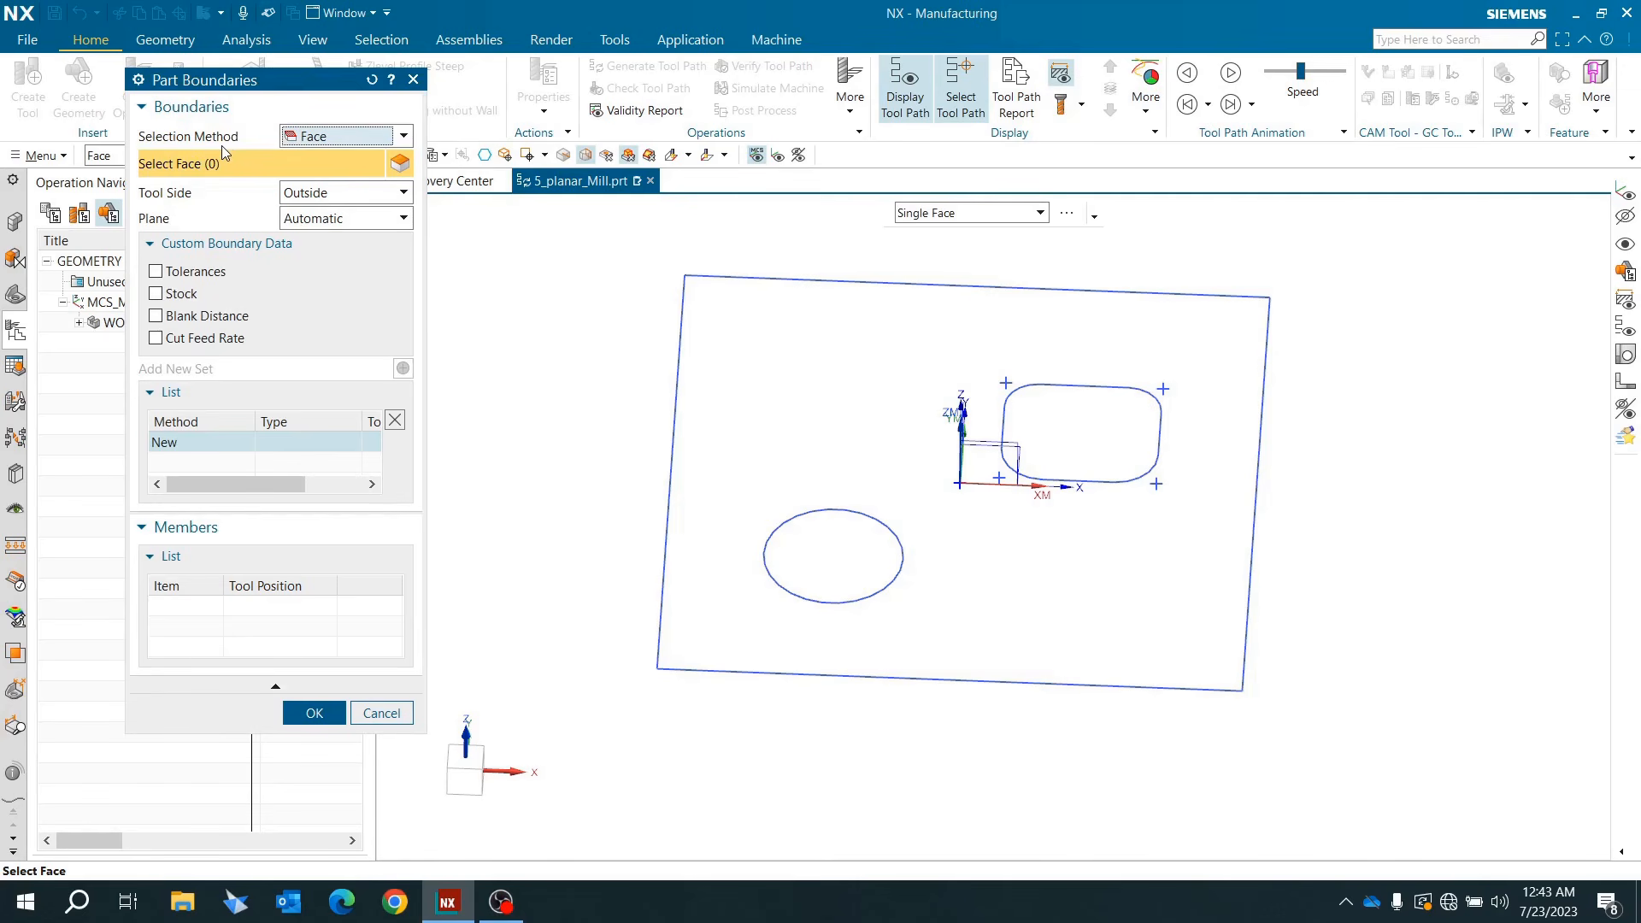
left_click(326, 142)
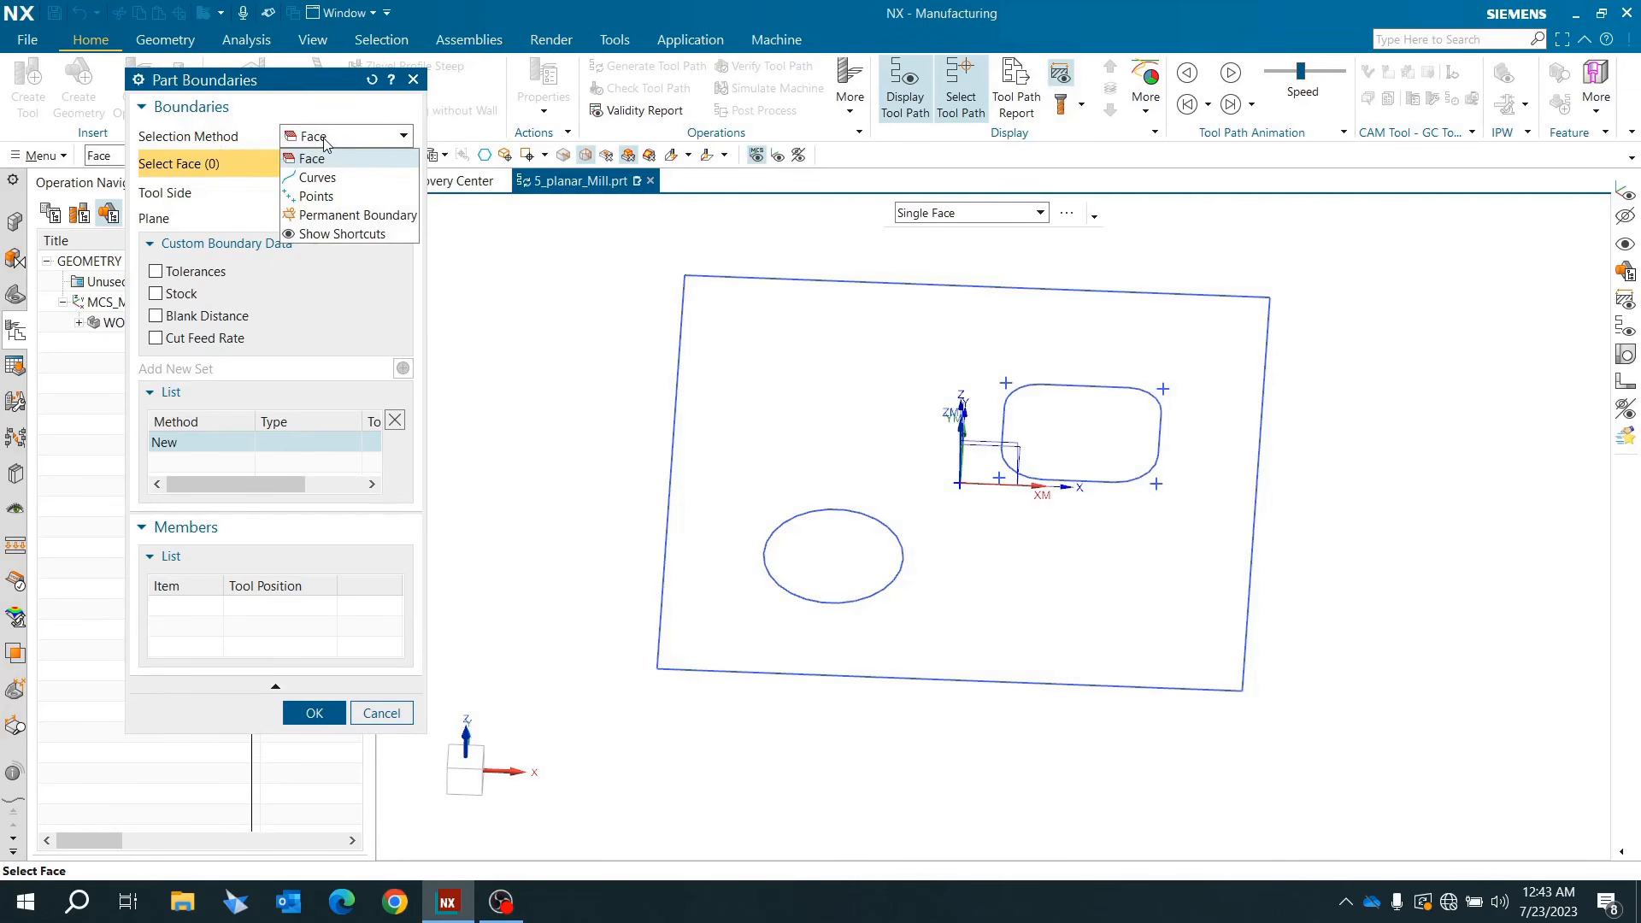
left_click(342, 180)
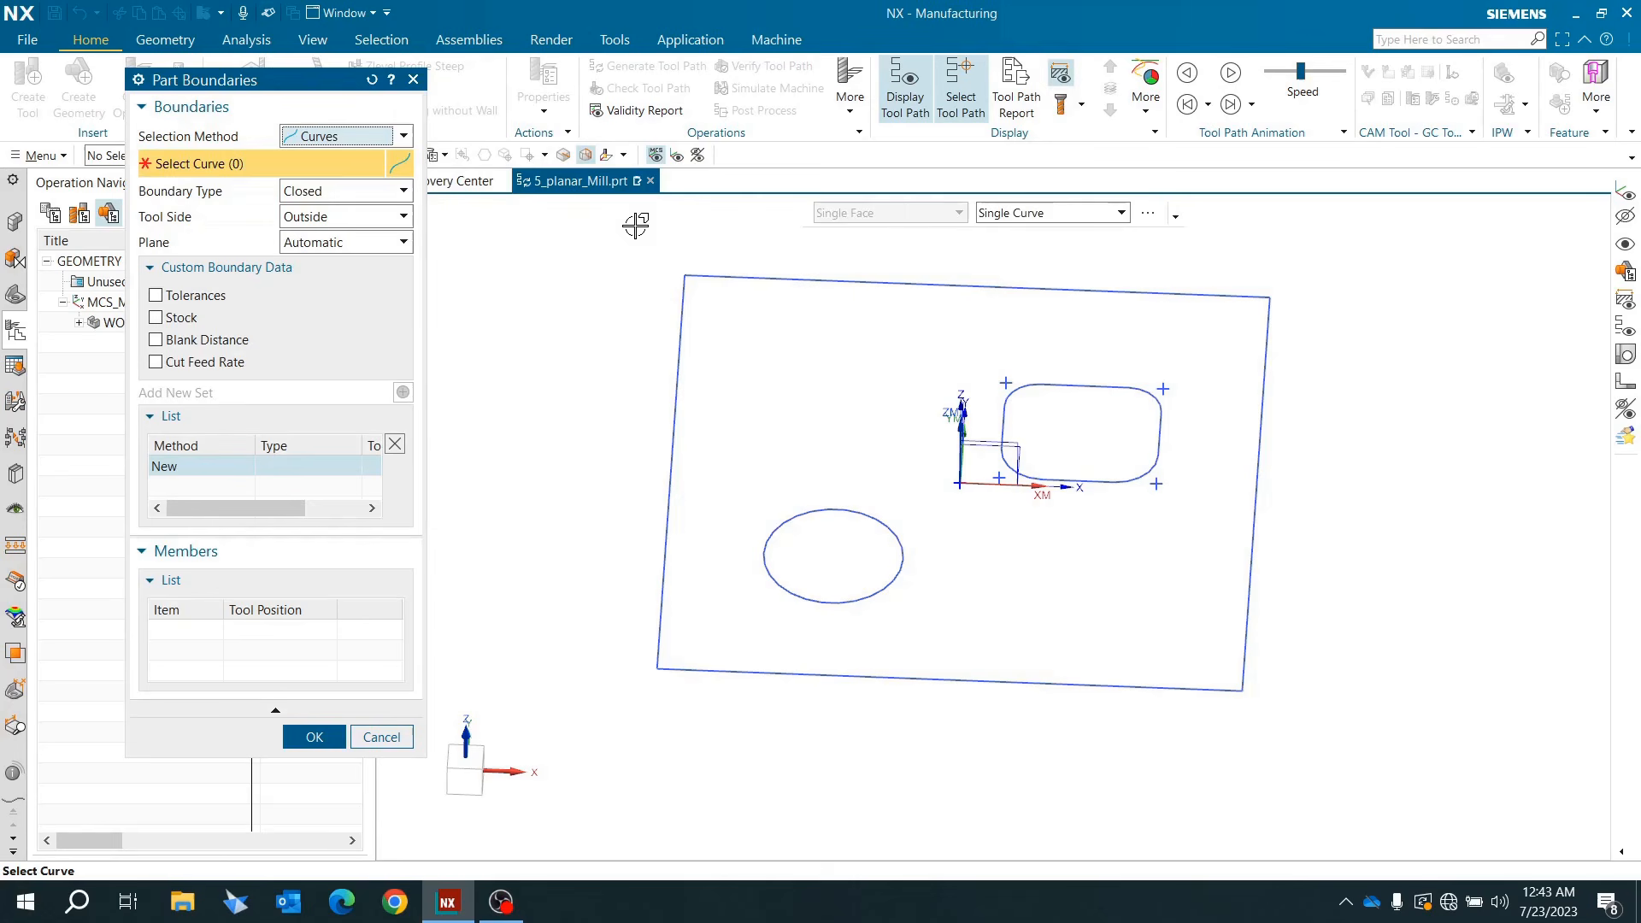
Step: Try to build the boundary from the outer rectangle's edges with the Single Curve rule, and remove that boundary set
left_click(987, 215)
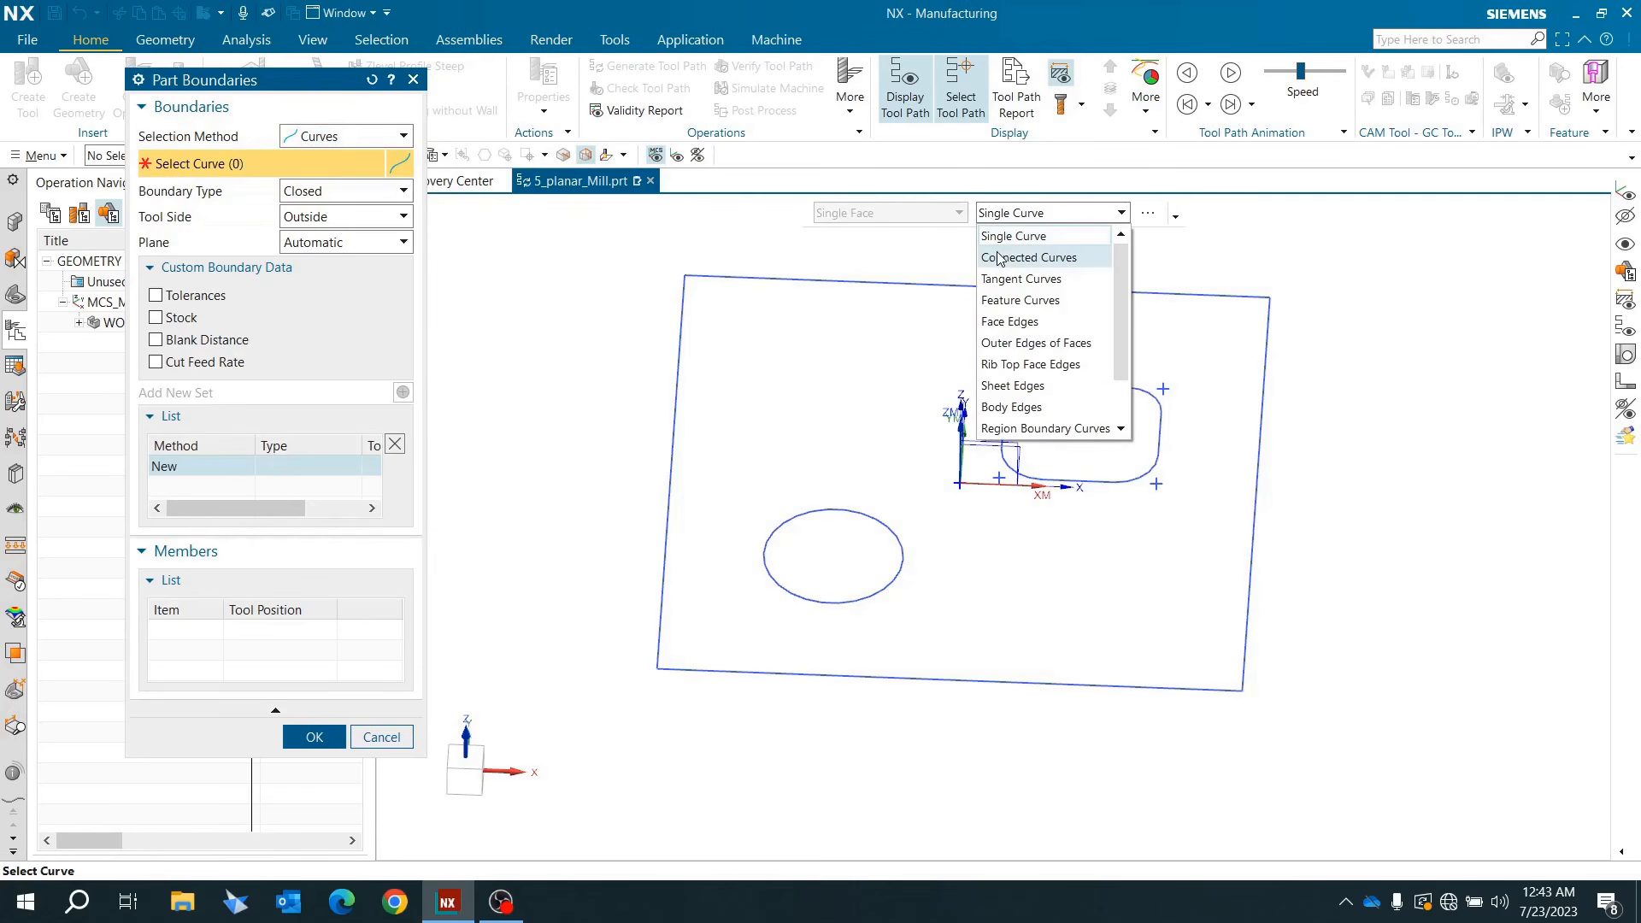
left_click(1012, 236)
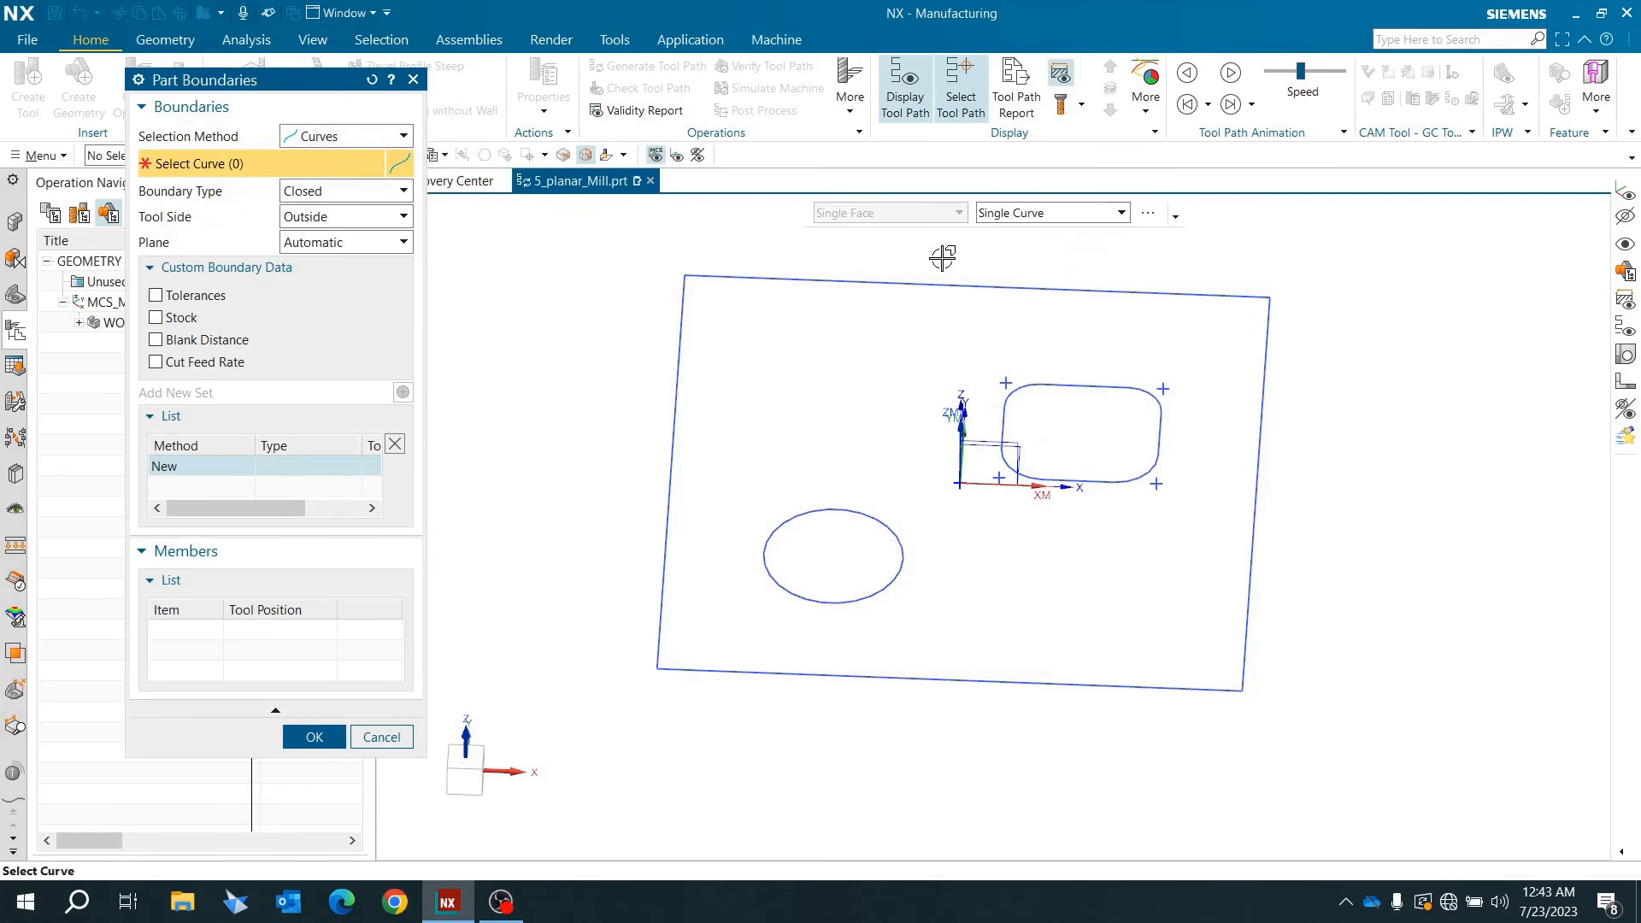
left_click(677, 362)
left_click(767, 289)
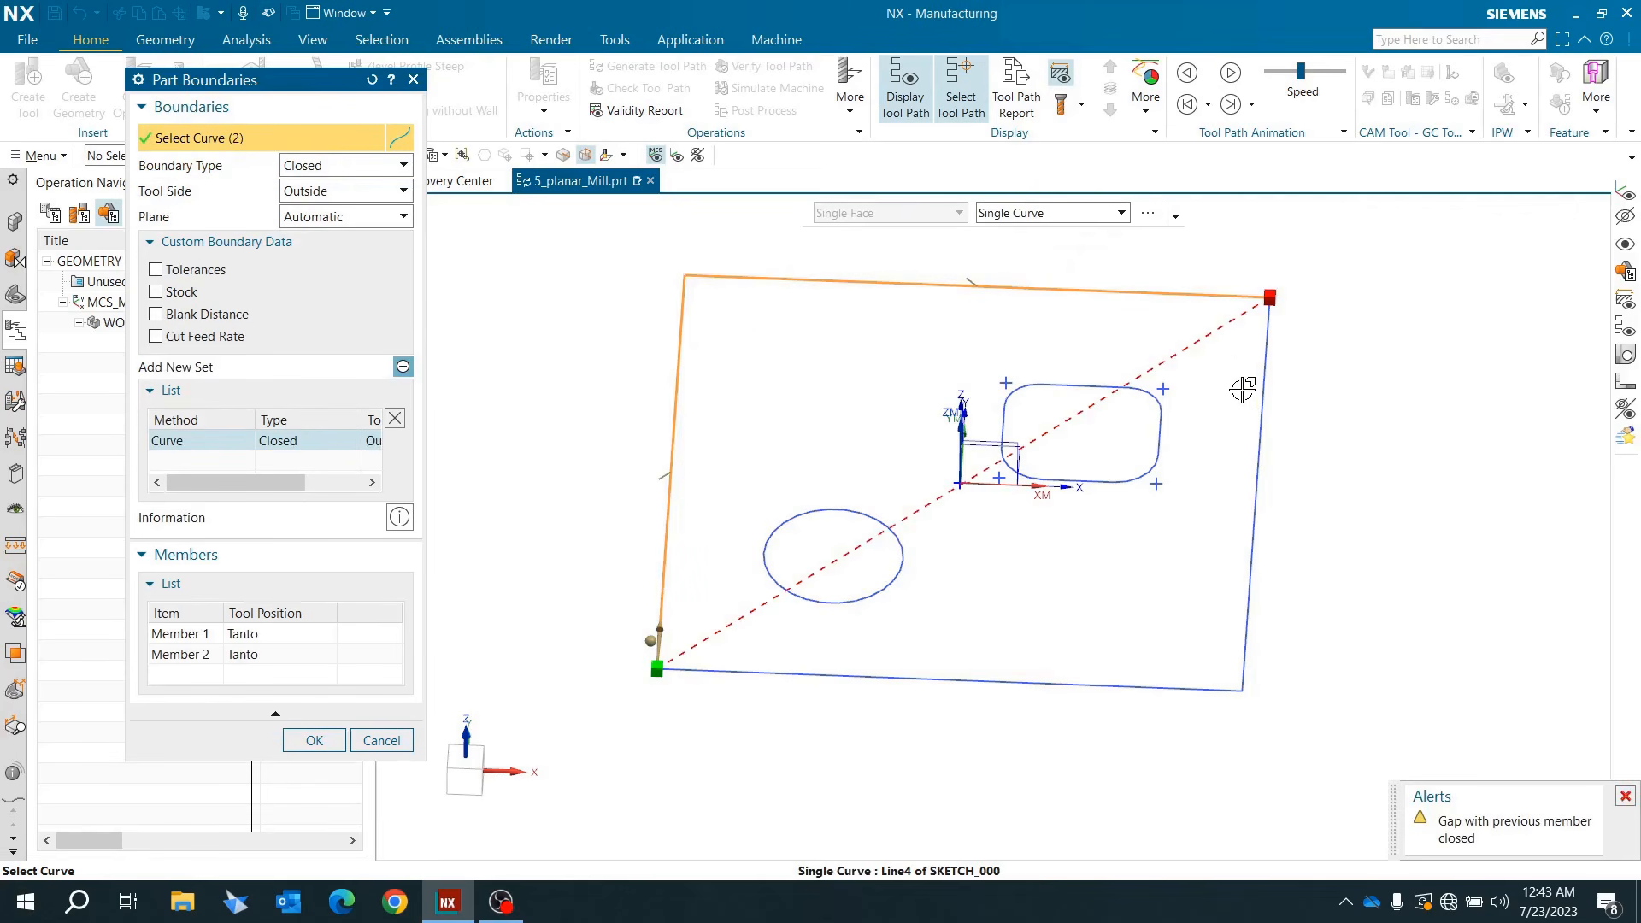
left_click(1251, 409)
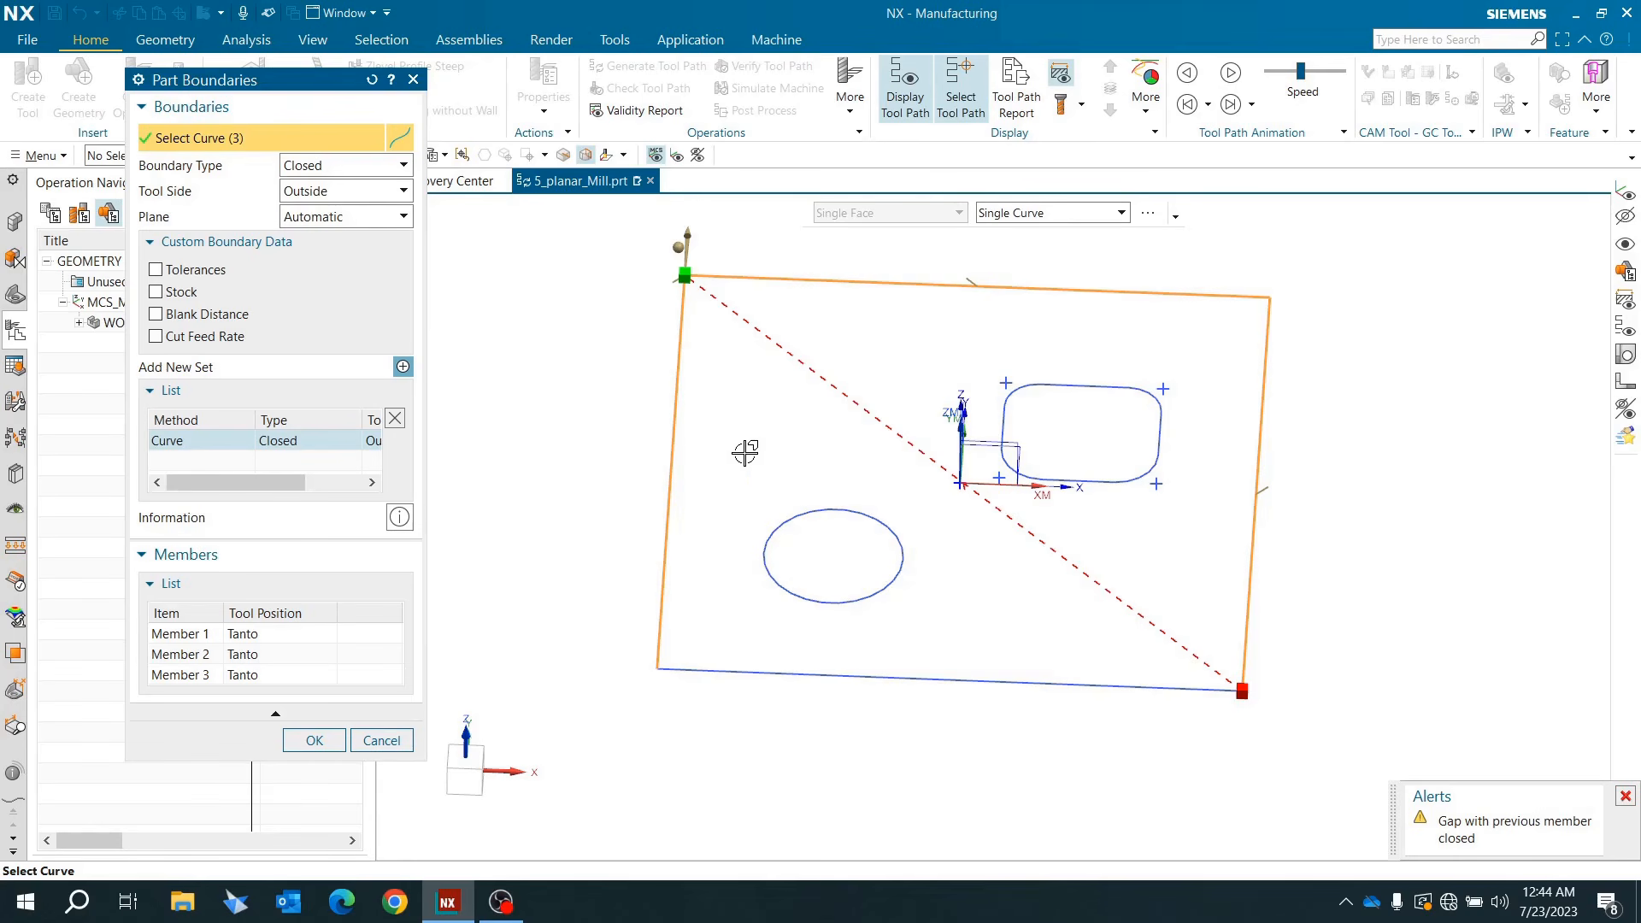
left_click(395, 419)
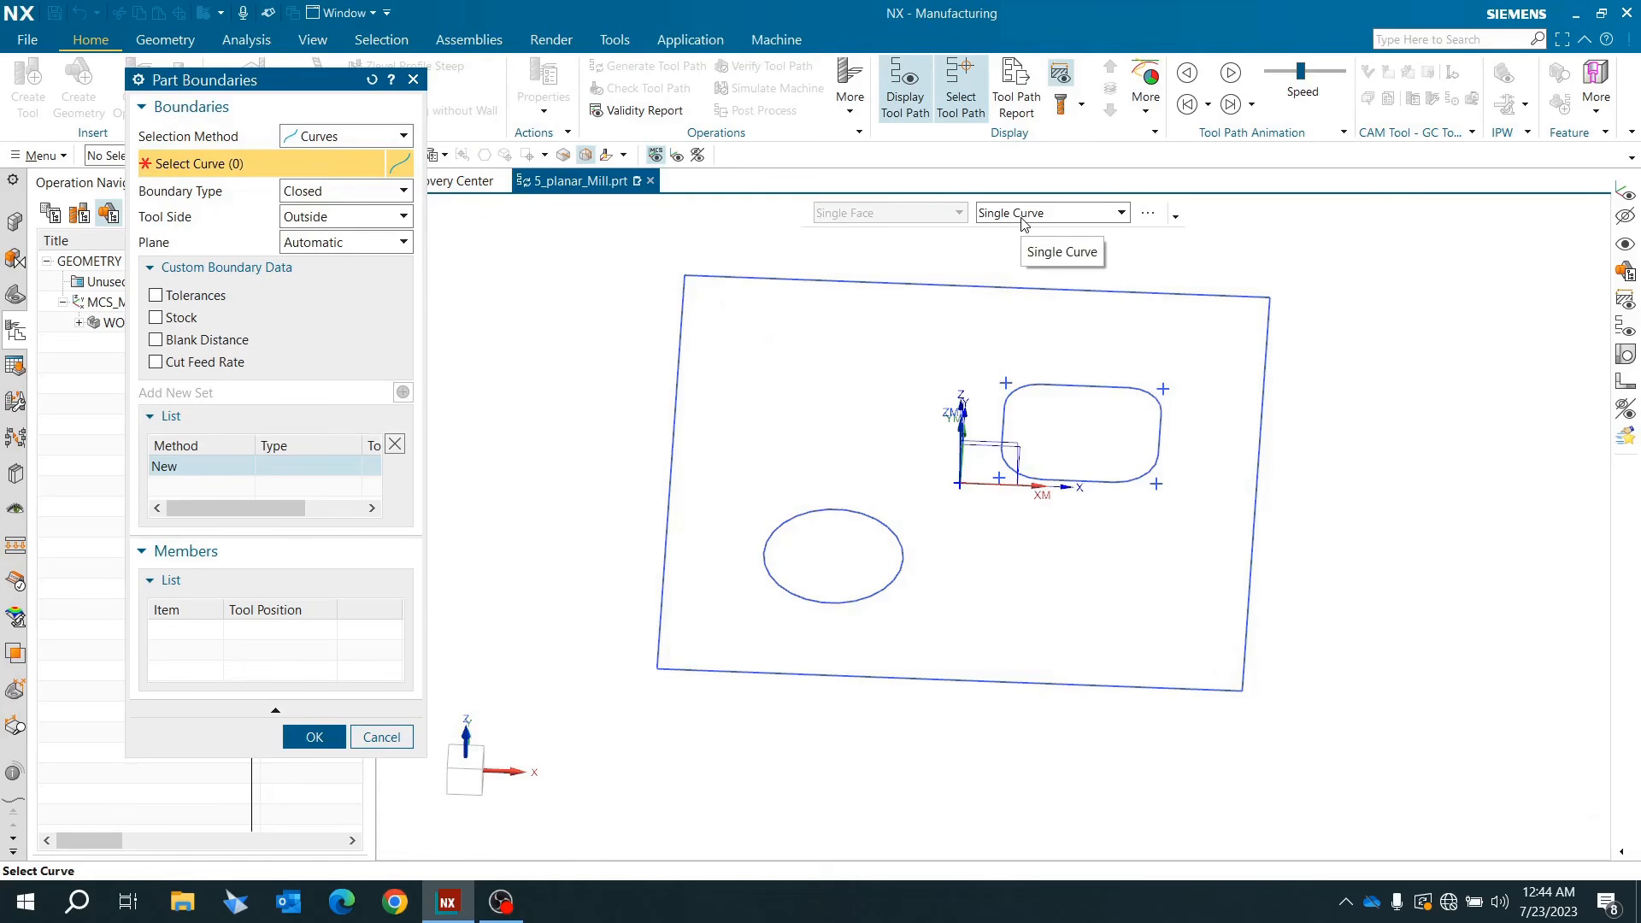
Step: Select the sketch's outer rectangle as a closed part boundary using the Connected Curves rule
left_click(1023, 220)
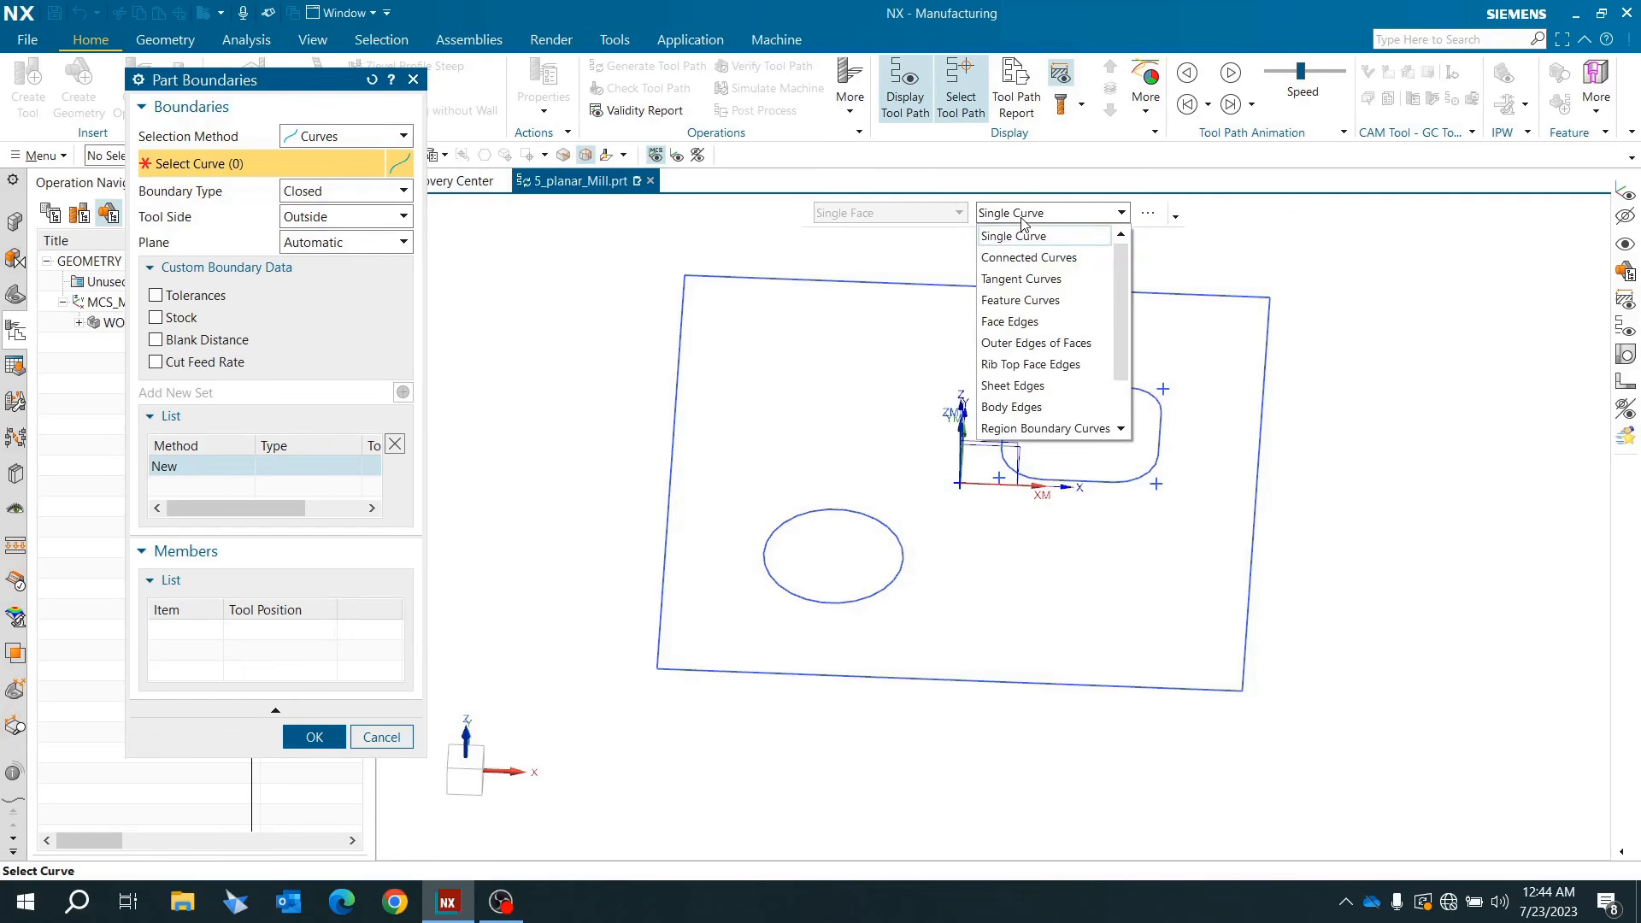
left_click(1041, 256)
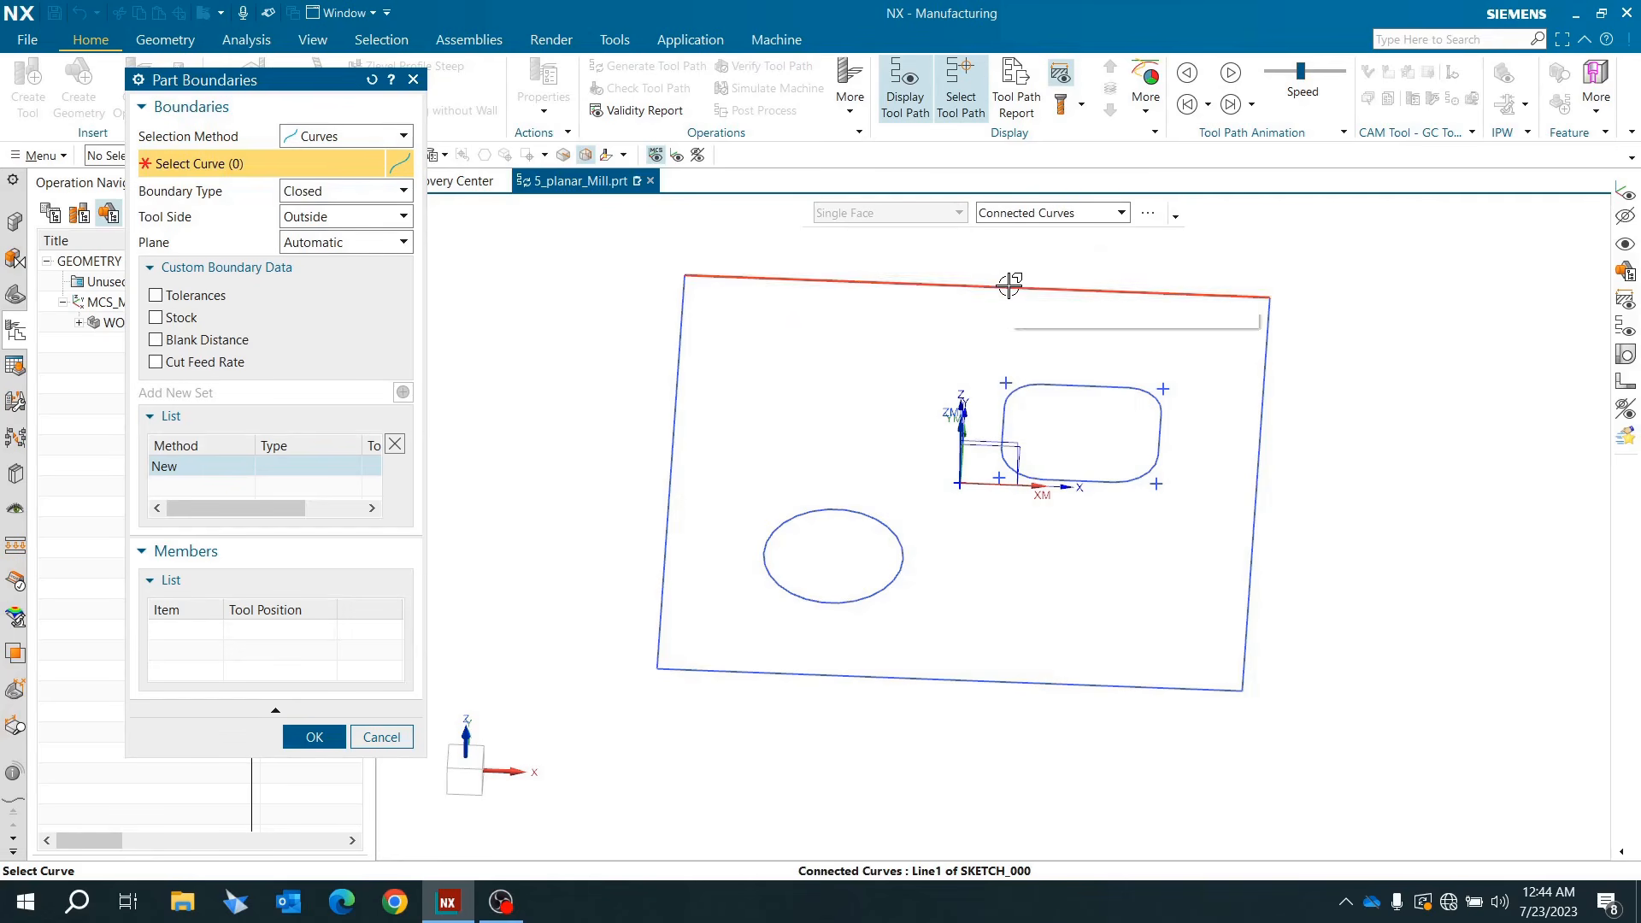
left_click(1013, 286)
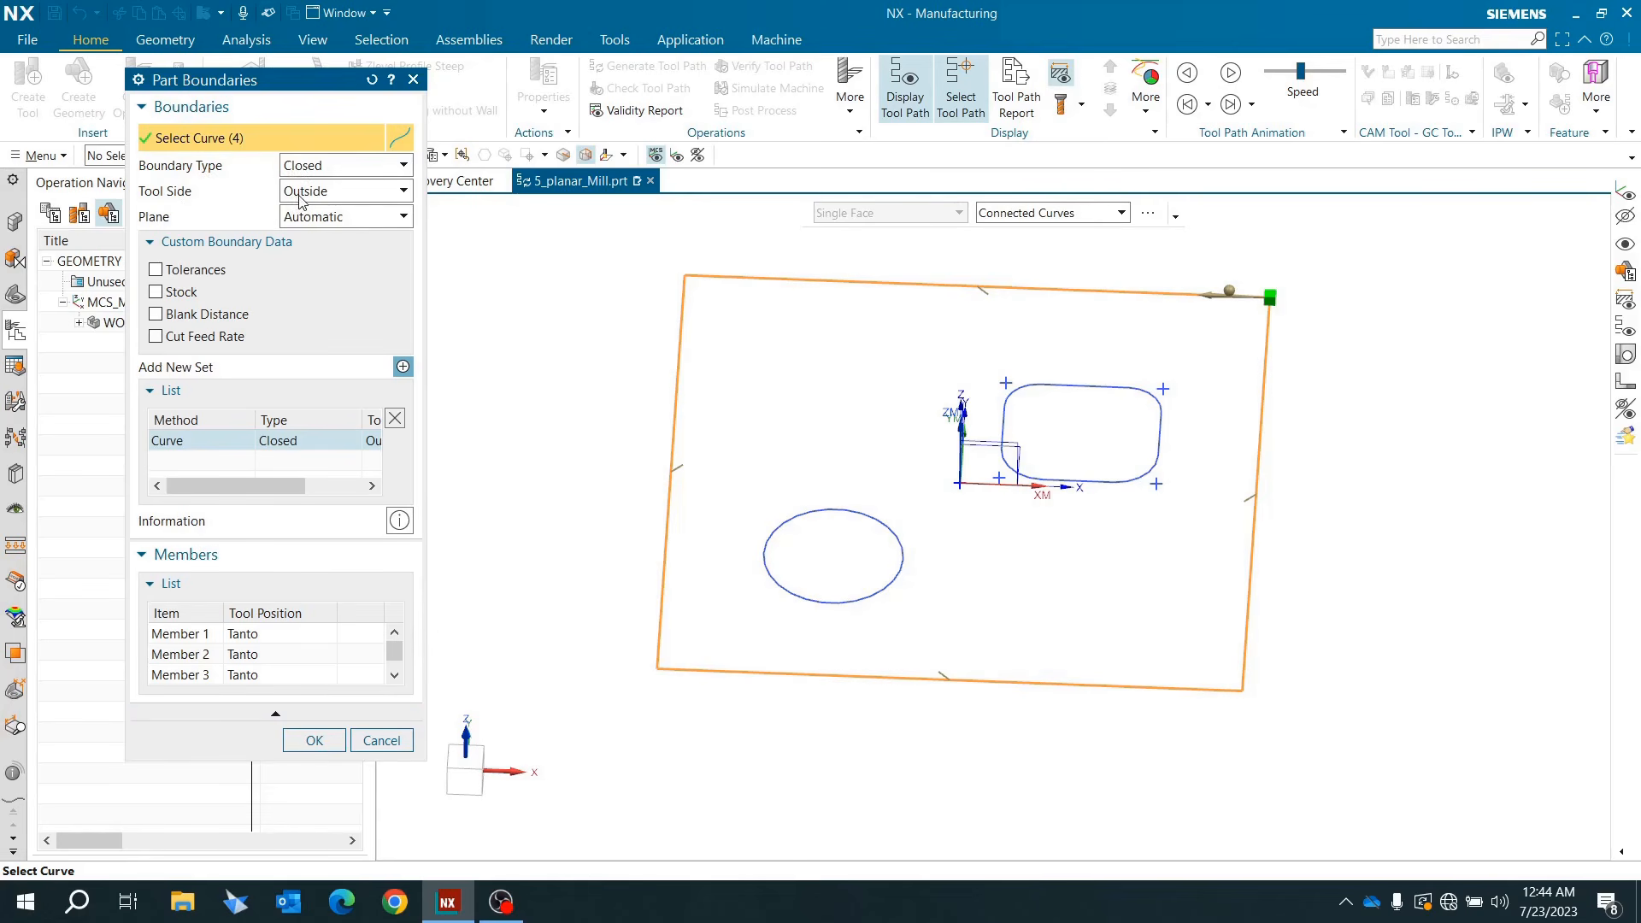
scroll(1069, 453, "up", 2)
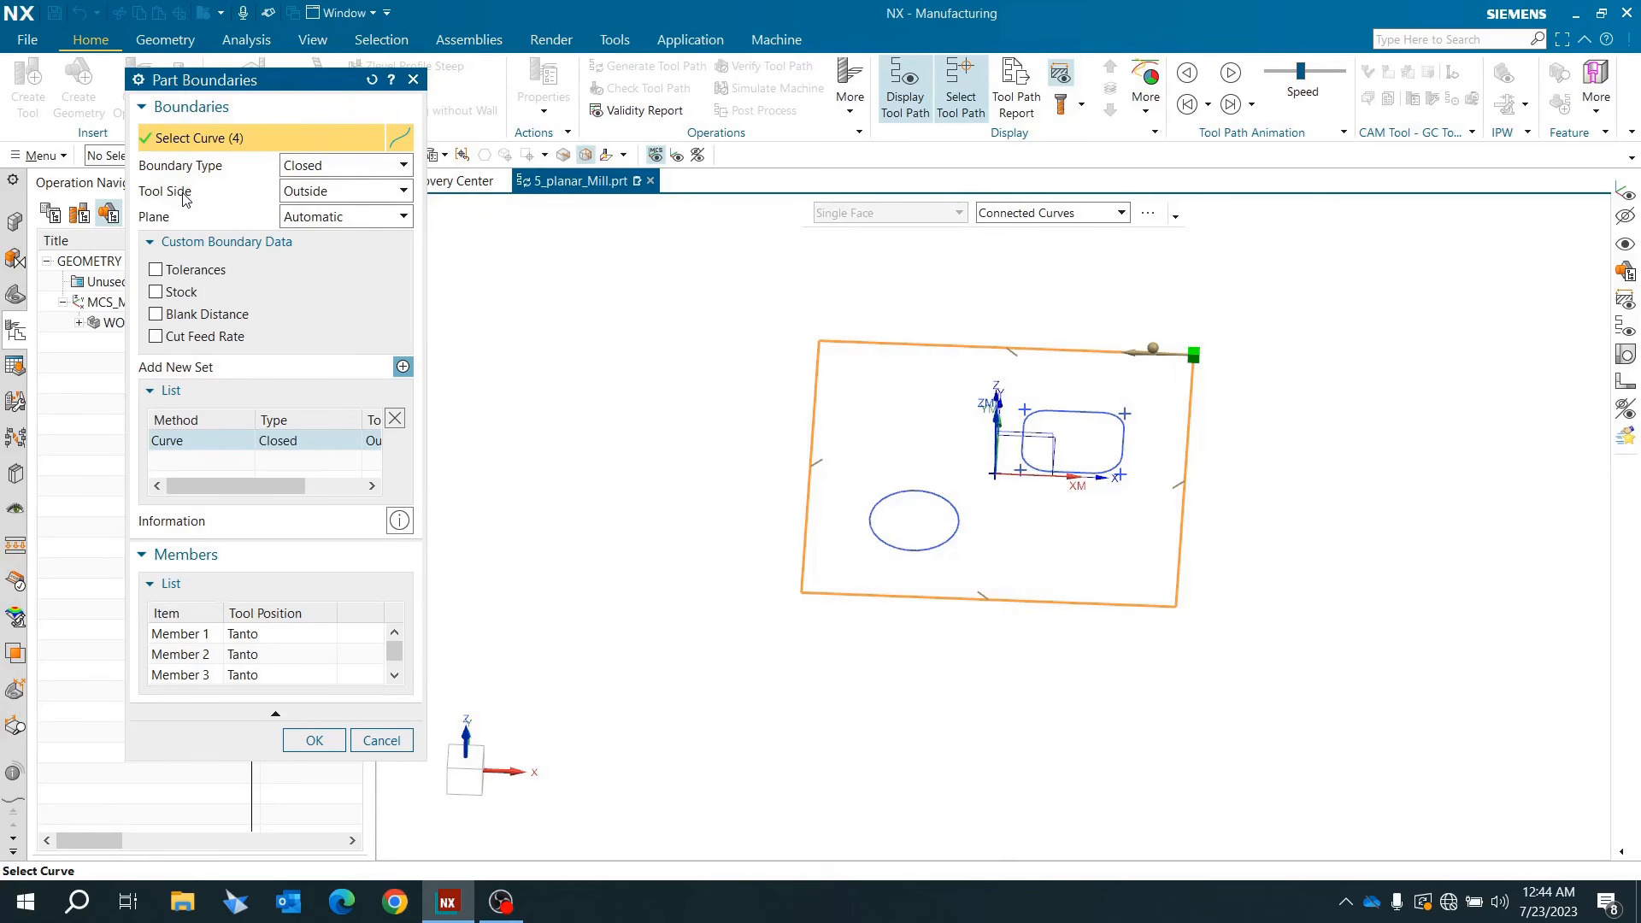
Step: Set the rectangular boundary's tool side to Inside and accept the part boundaries
left_click(396, 191)
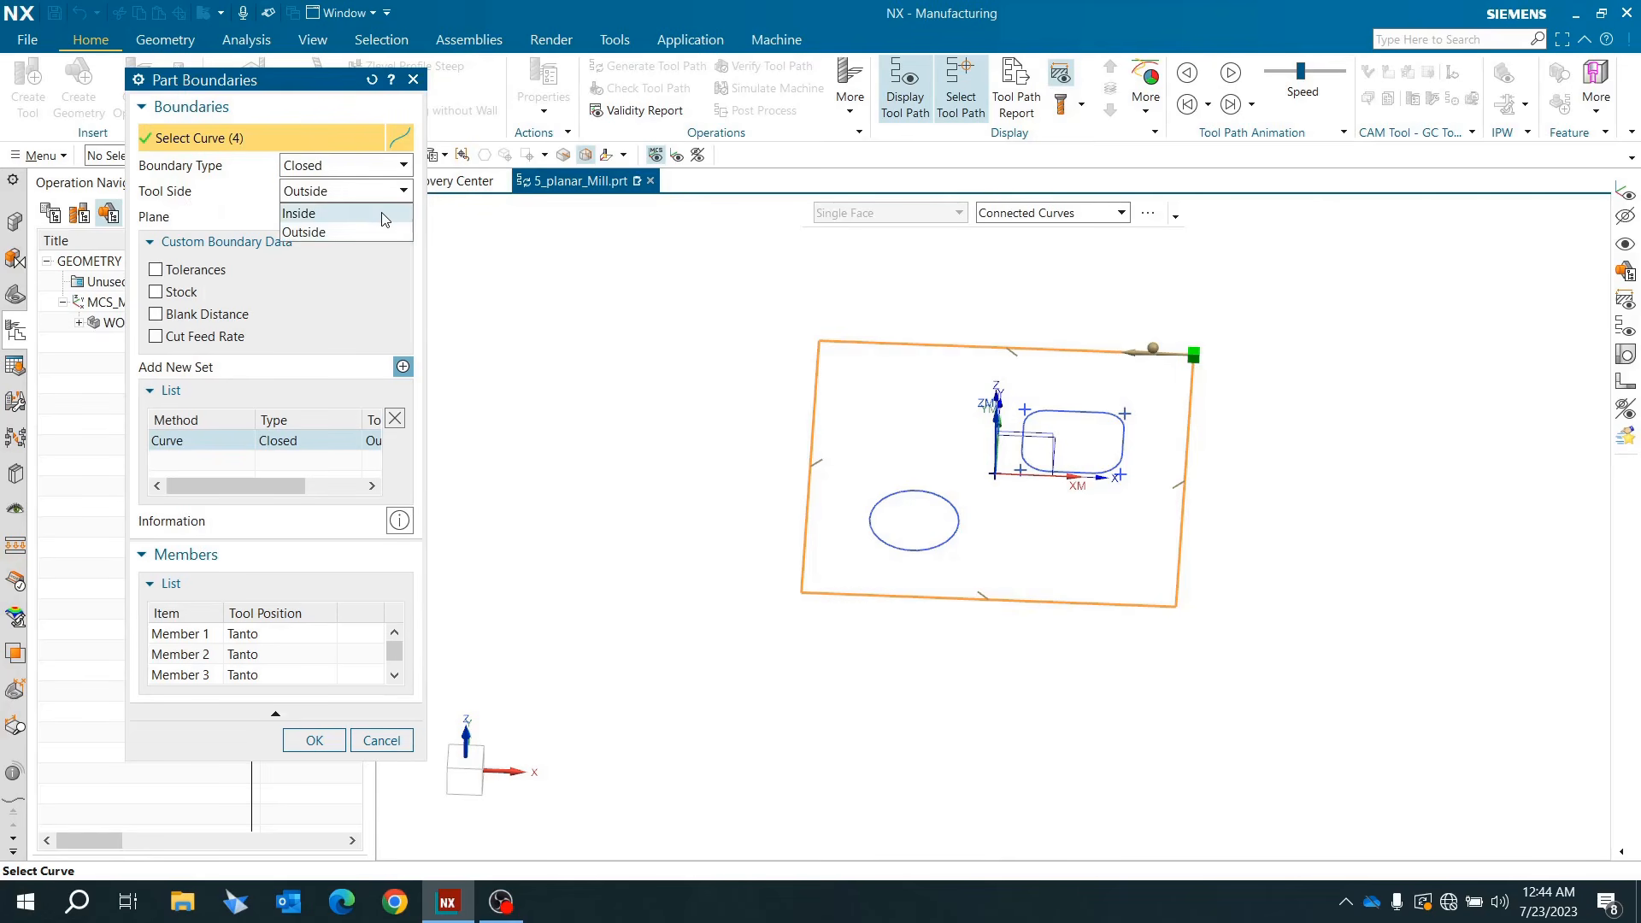
left_click(385, 214)
scroll(1200, 357, "up", 2)
scroll(1200, 357, "up", 1)
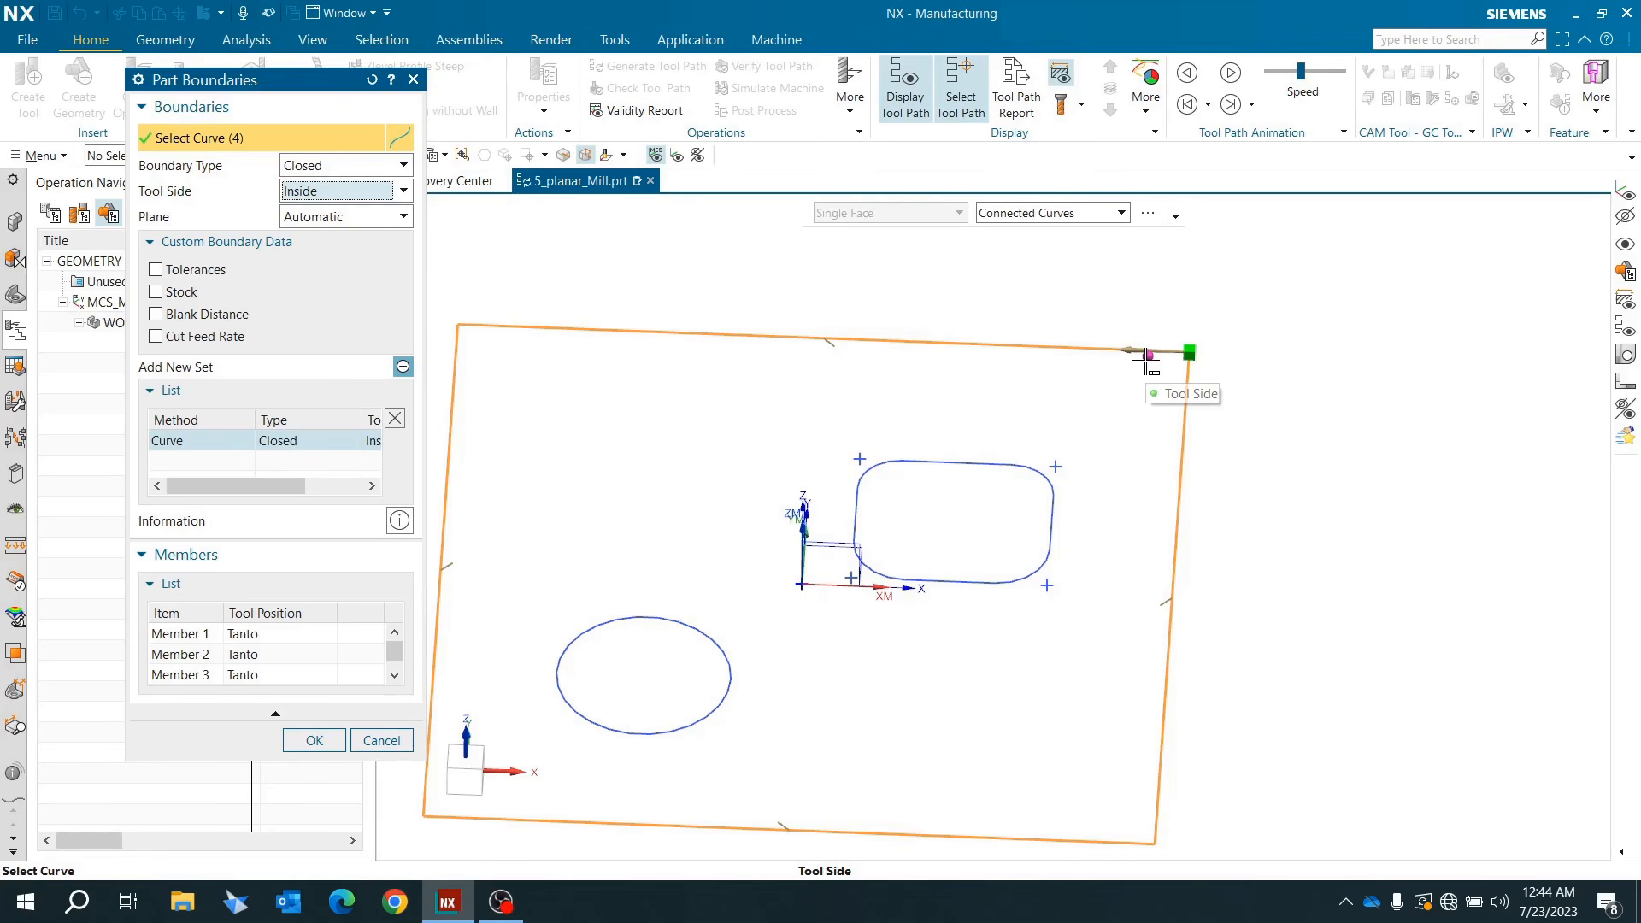
scroll(1202, 323, "down", 2)
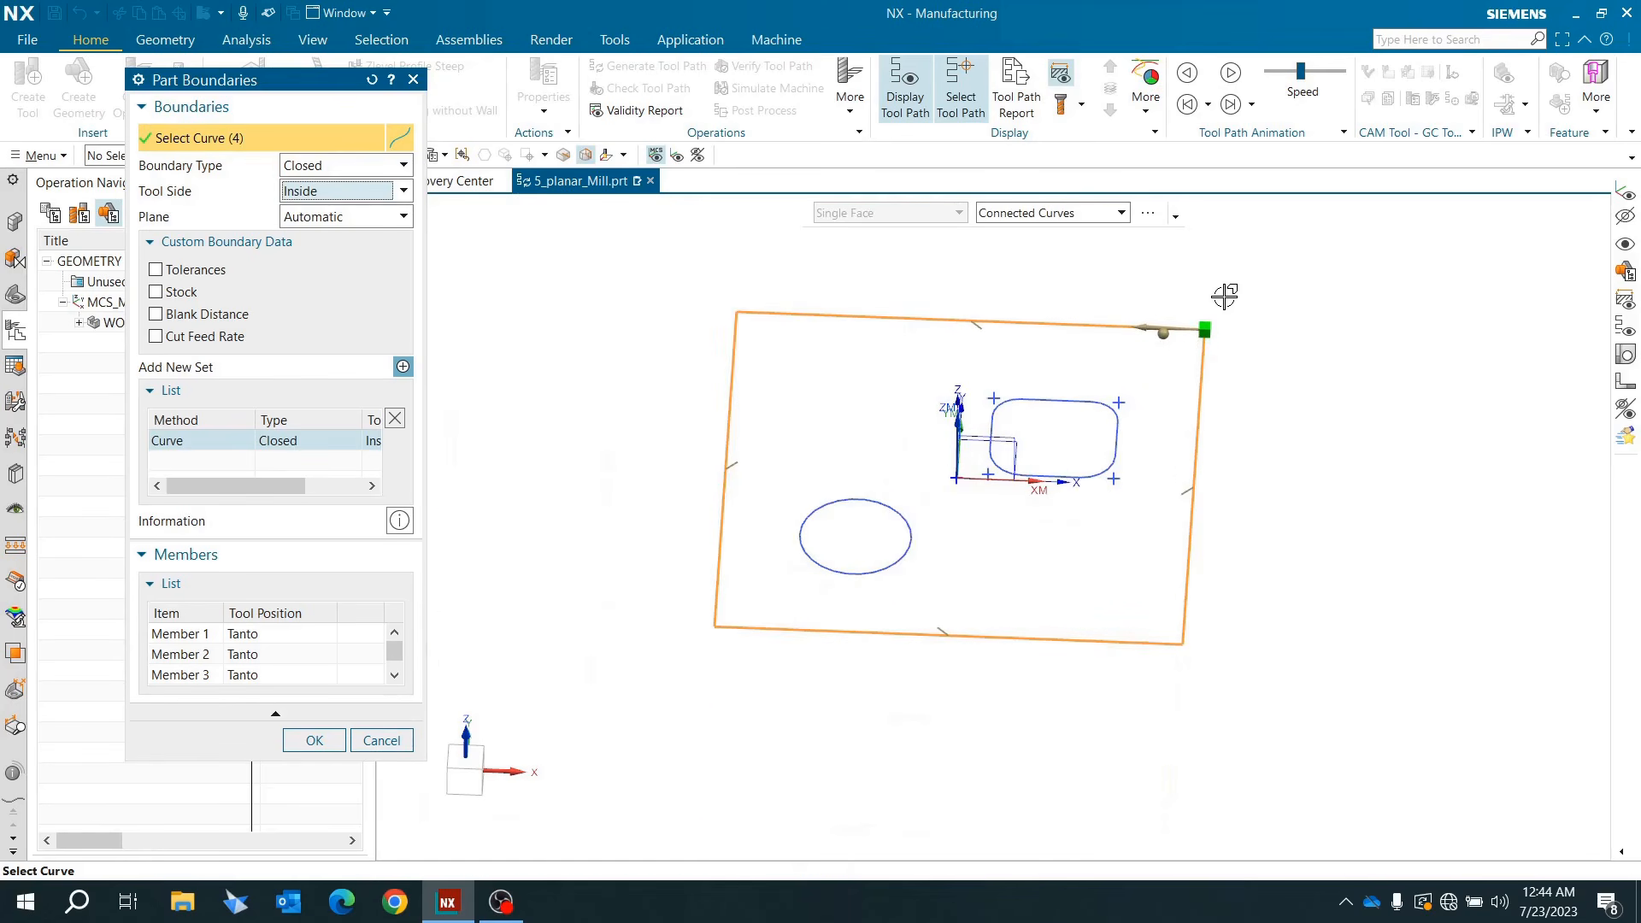
left_click(316, 741)
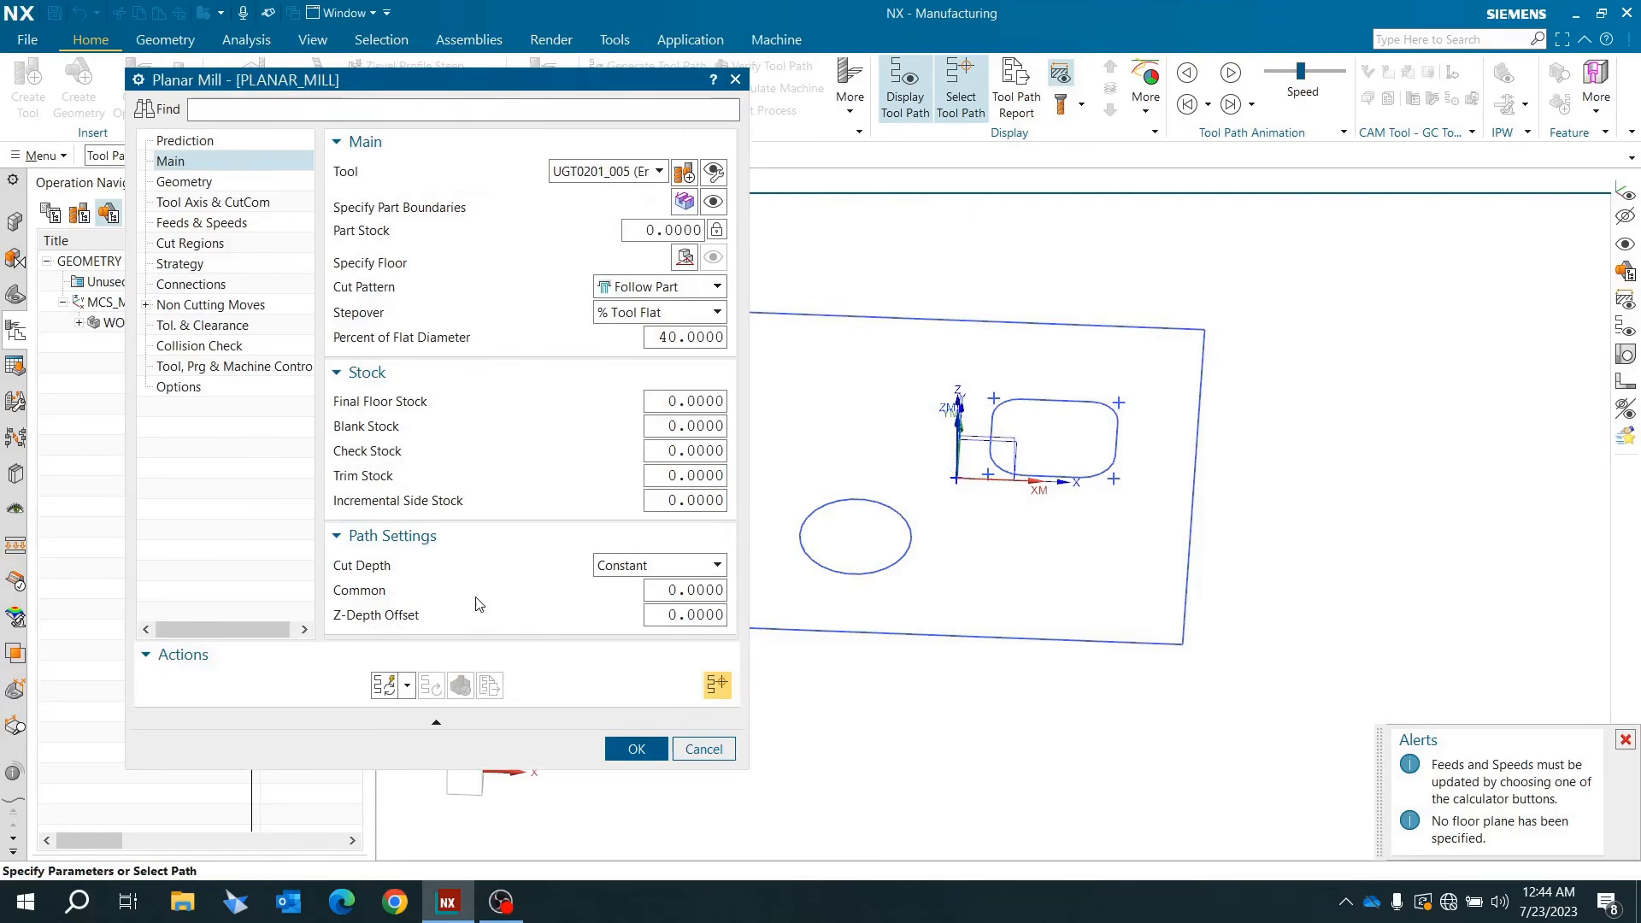
Step: Define the operation's floor with an At Distance plane offset 10 mm from the XY datum plane
scroll(1136, 434, "down", 1)
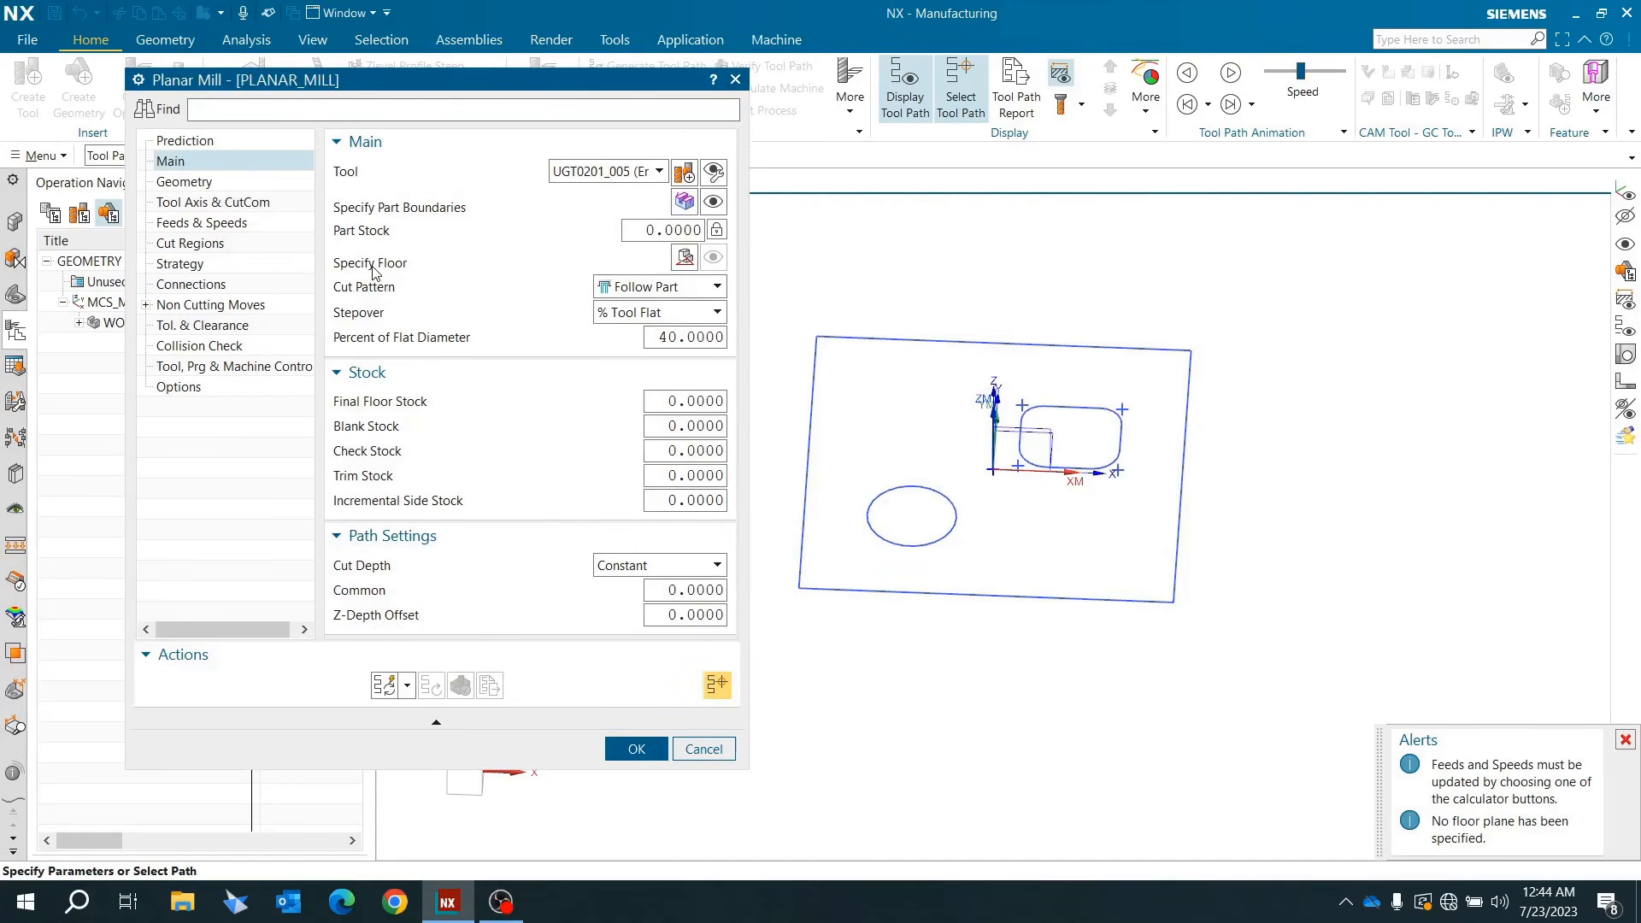
mouse_move(380, 239)
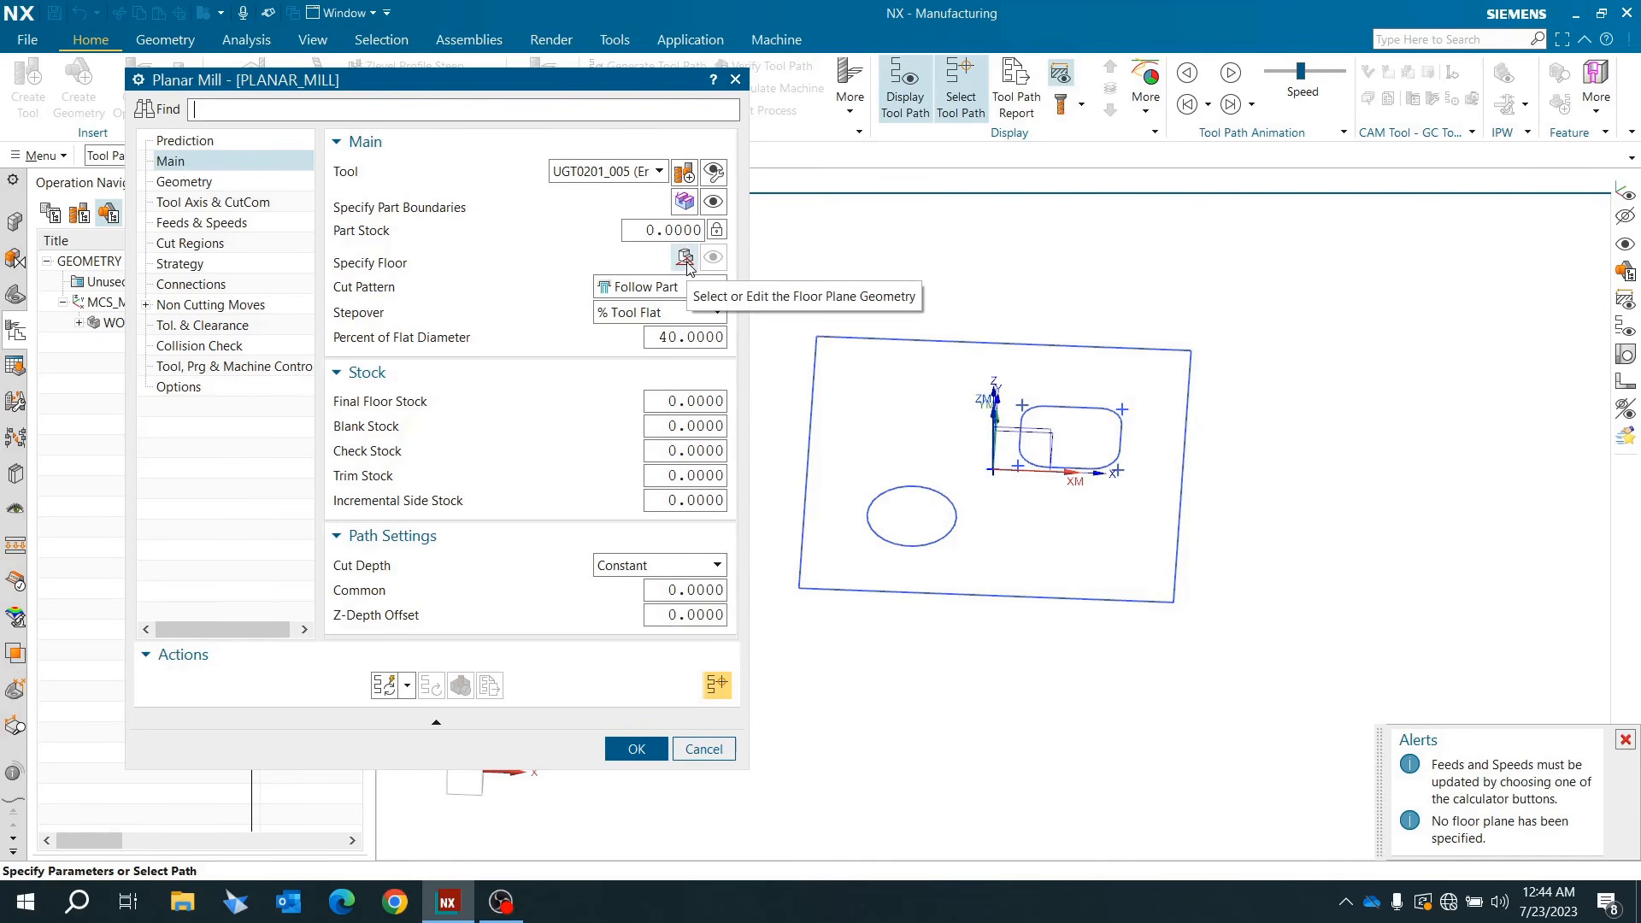
middle_click_drag(1165, 535, 1137, 513)
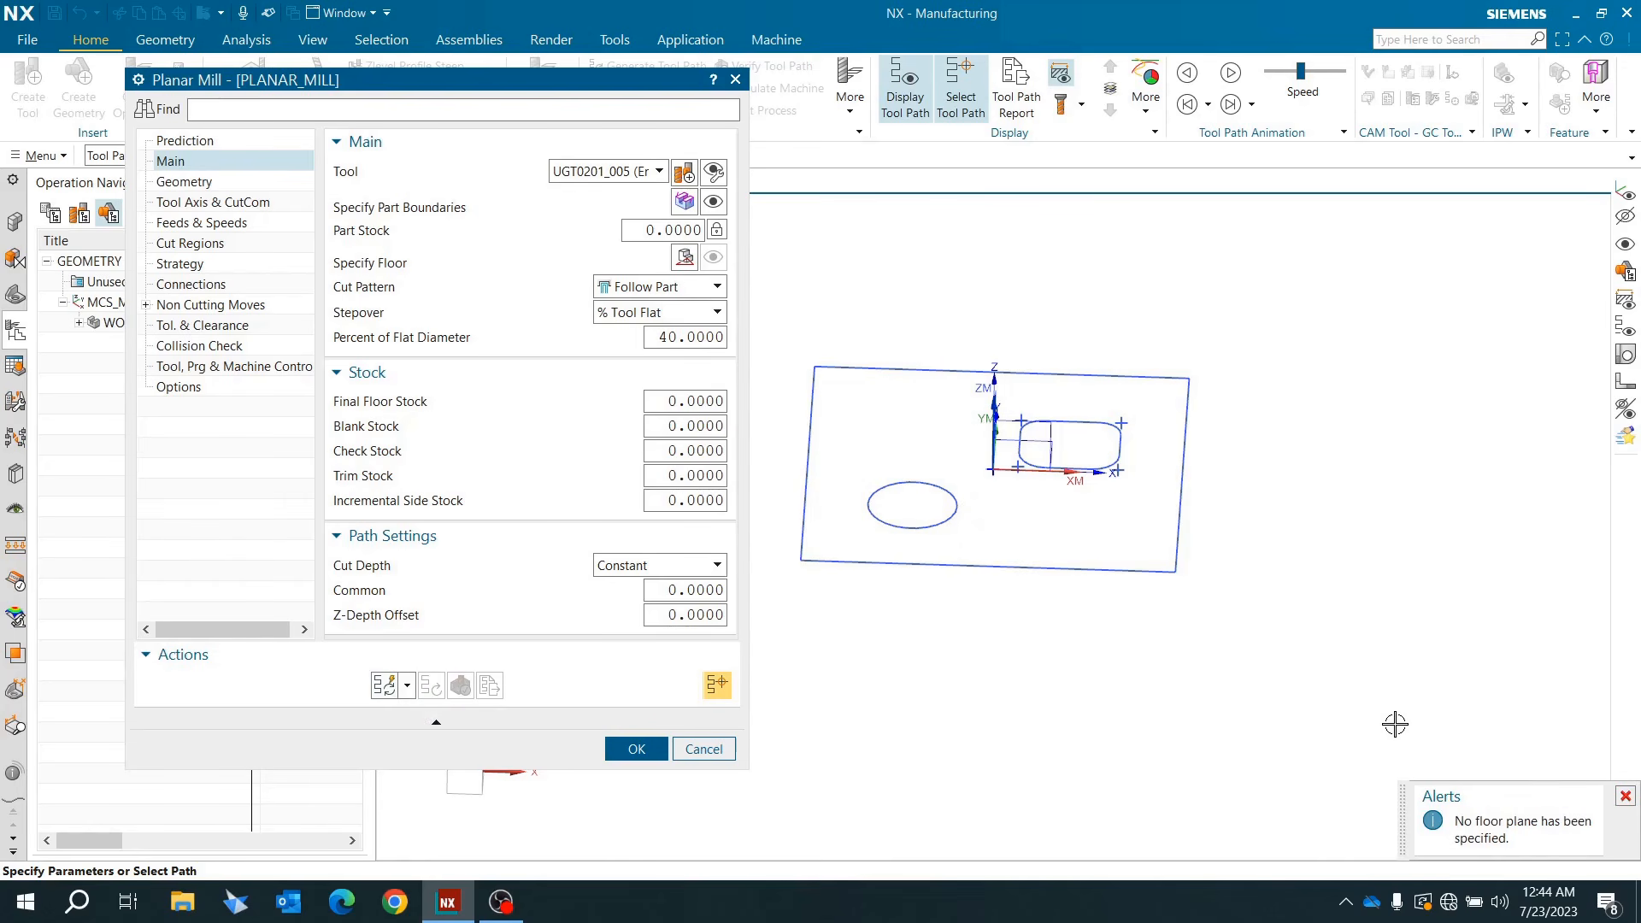
middle_click_drag(1048, 593, 1007, 547)
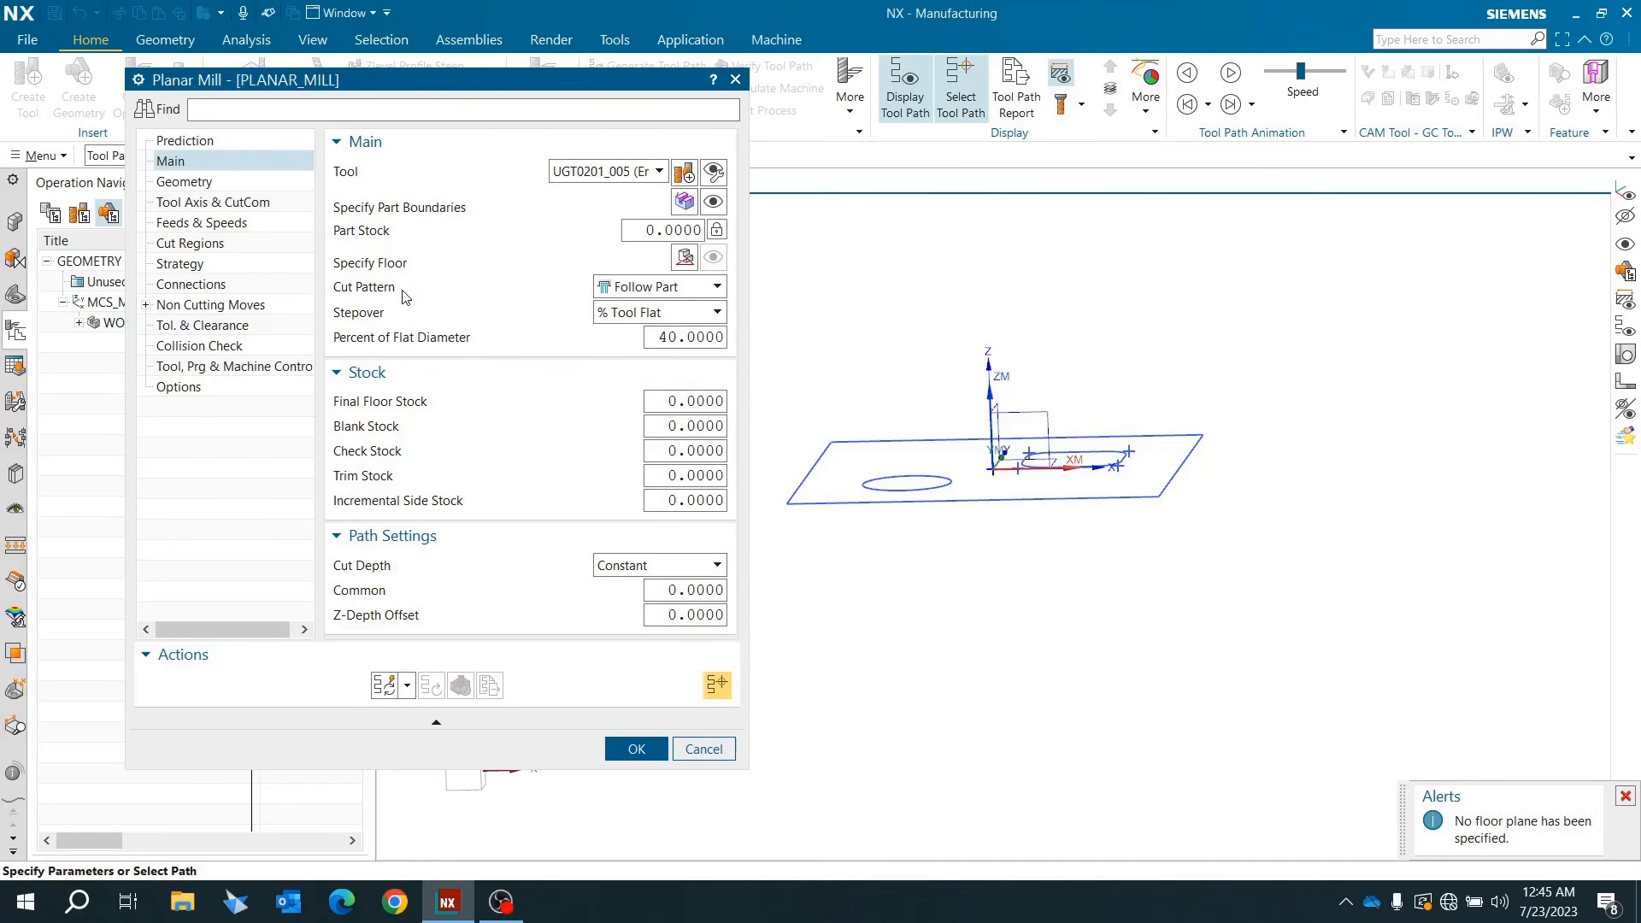
middle_click_drag(1079, 519, 1018, 531)
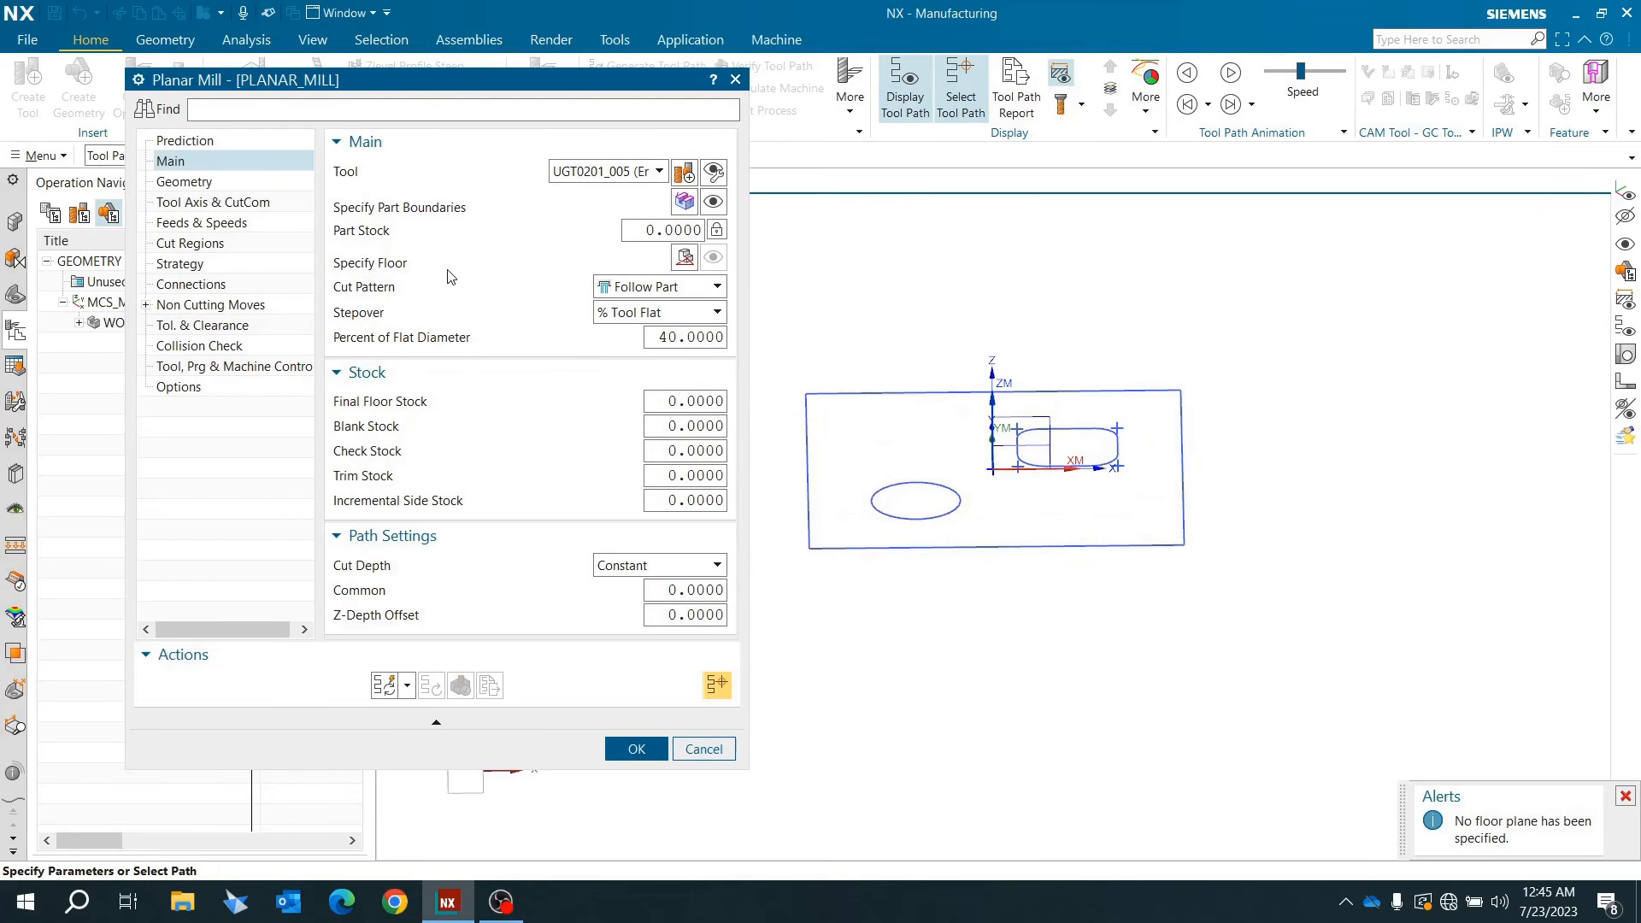
left_click(686, 257)
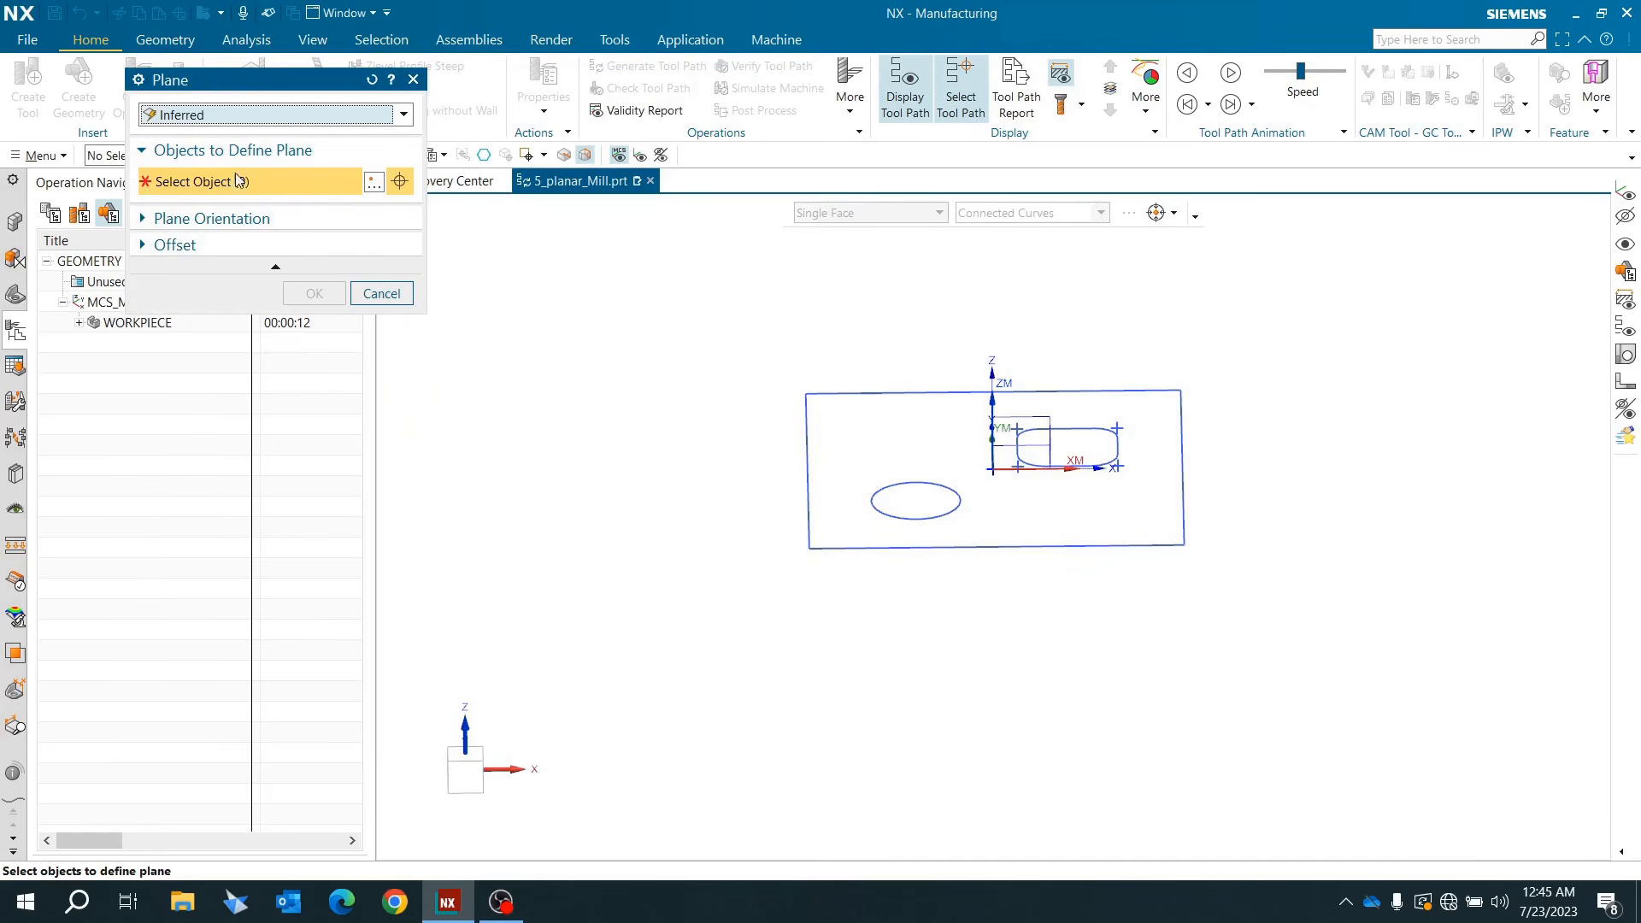
left_click(231, 120)
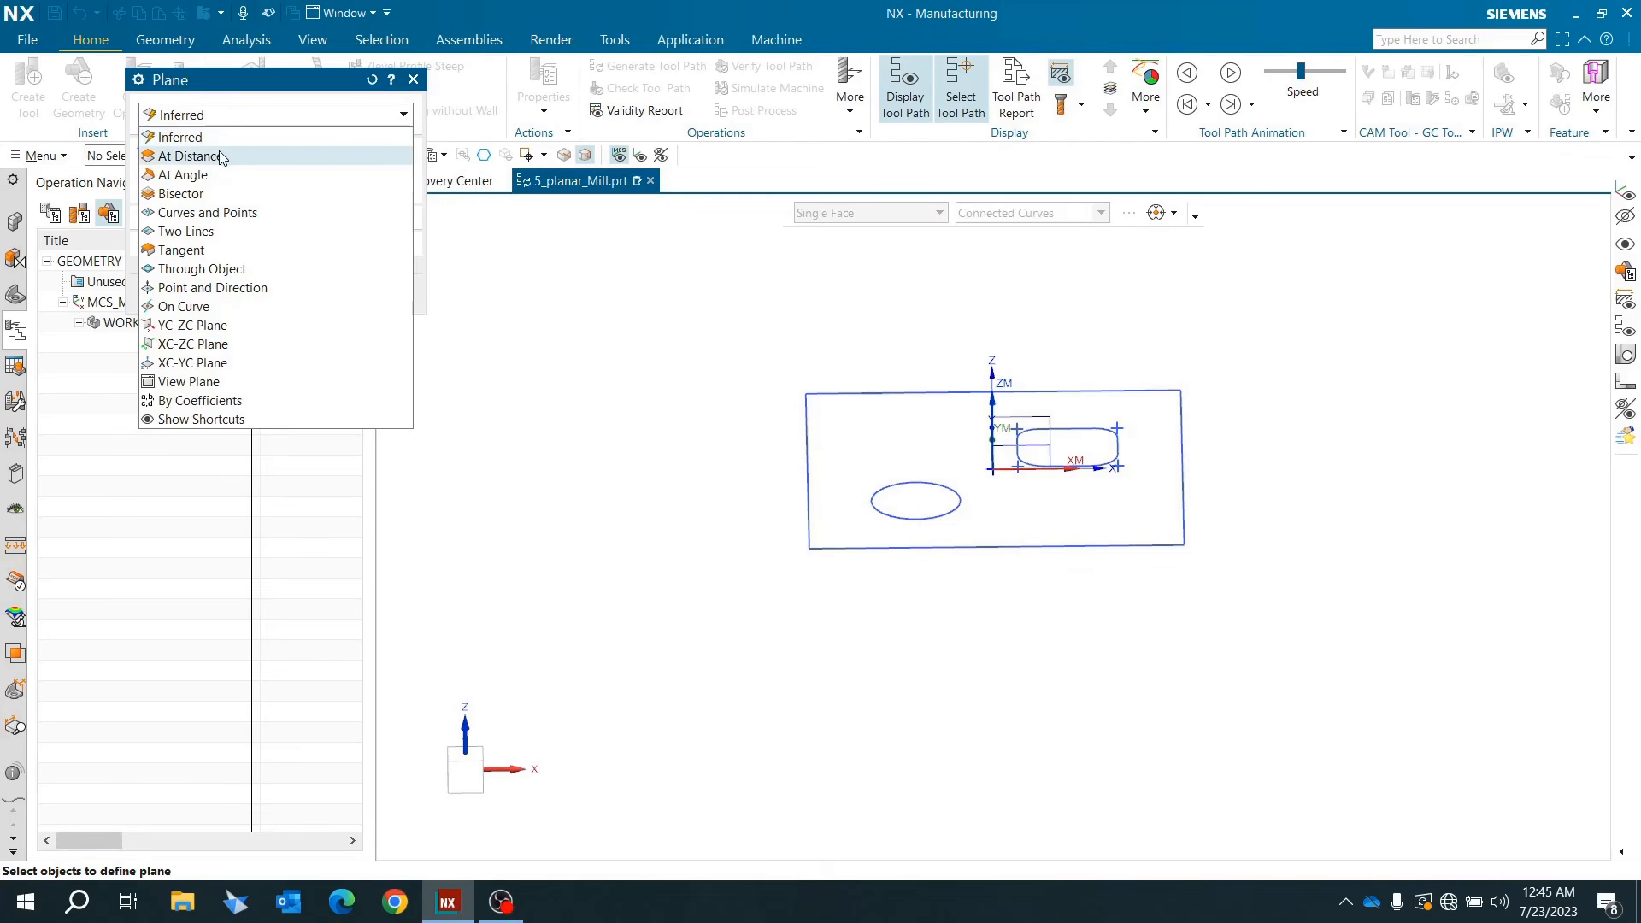
left_click(190, 157)
middle_click_drag(793, 450, 905, 598)
left_click(1046, 469)
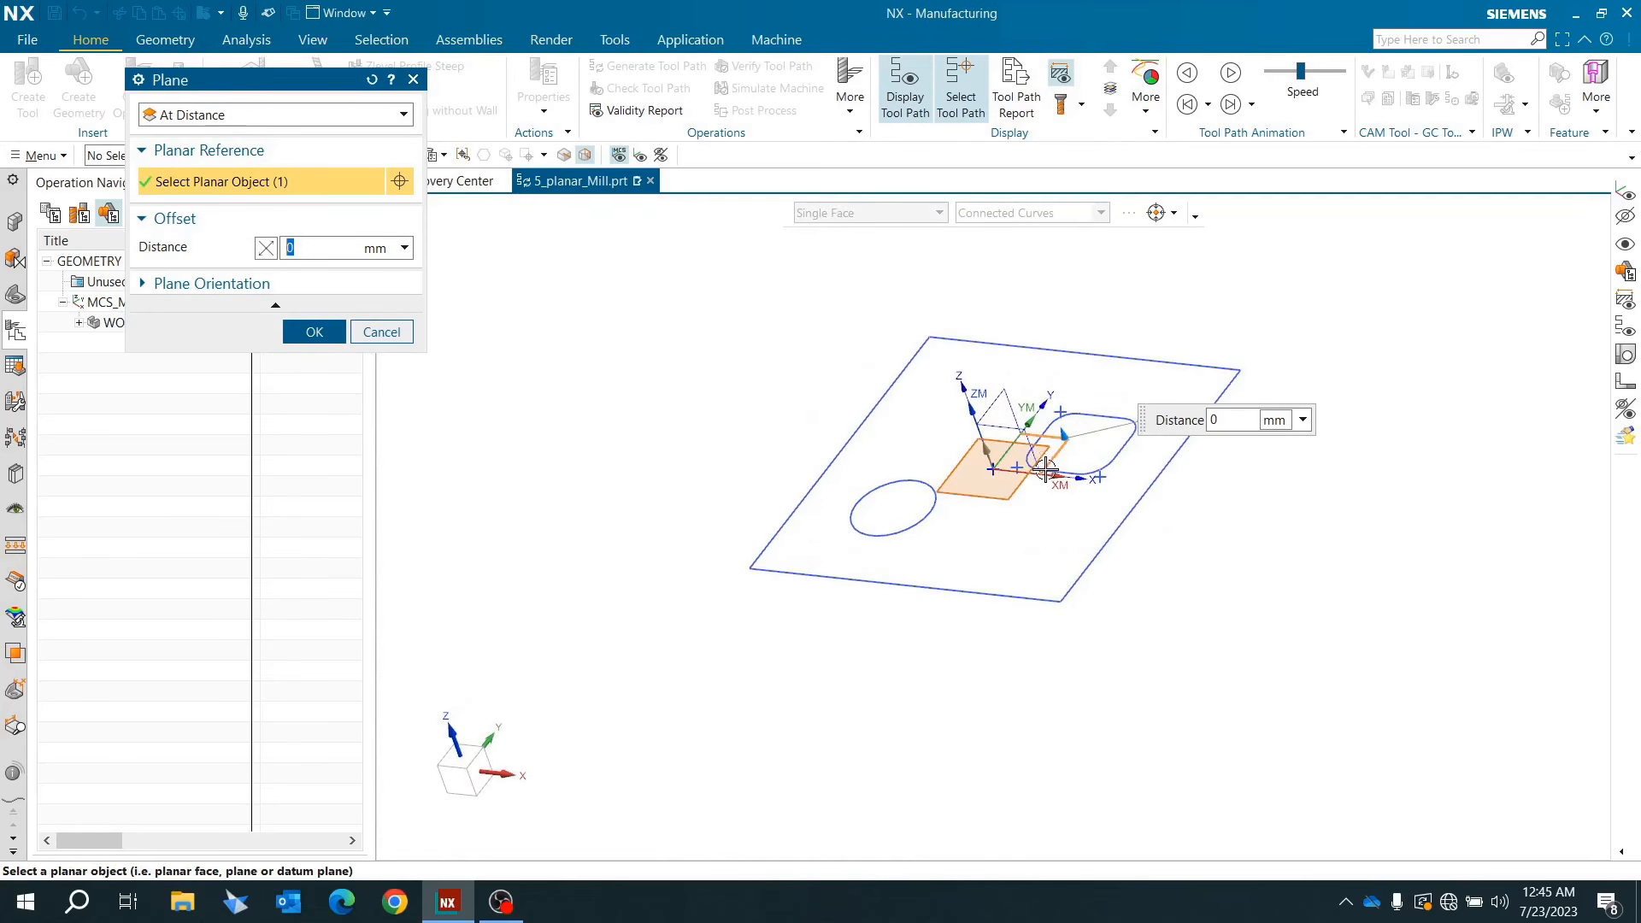
type("10")
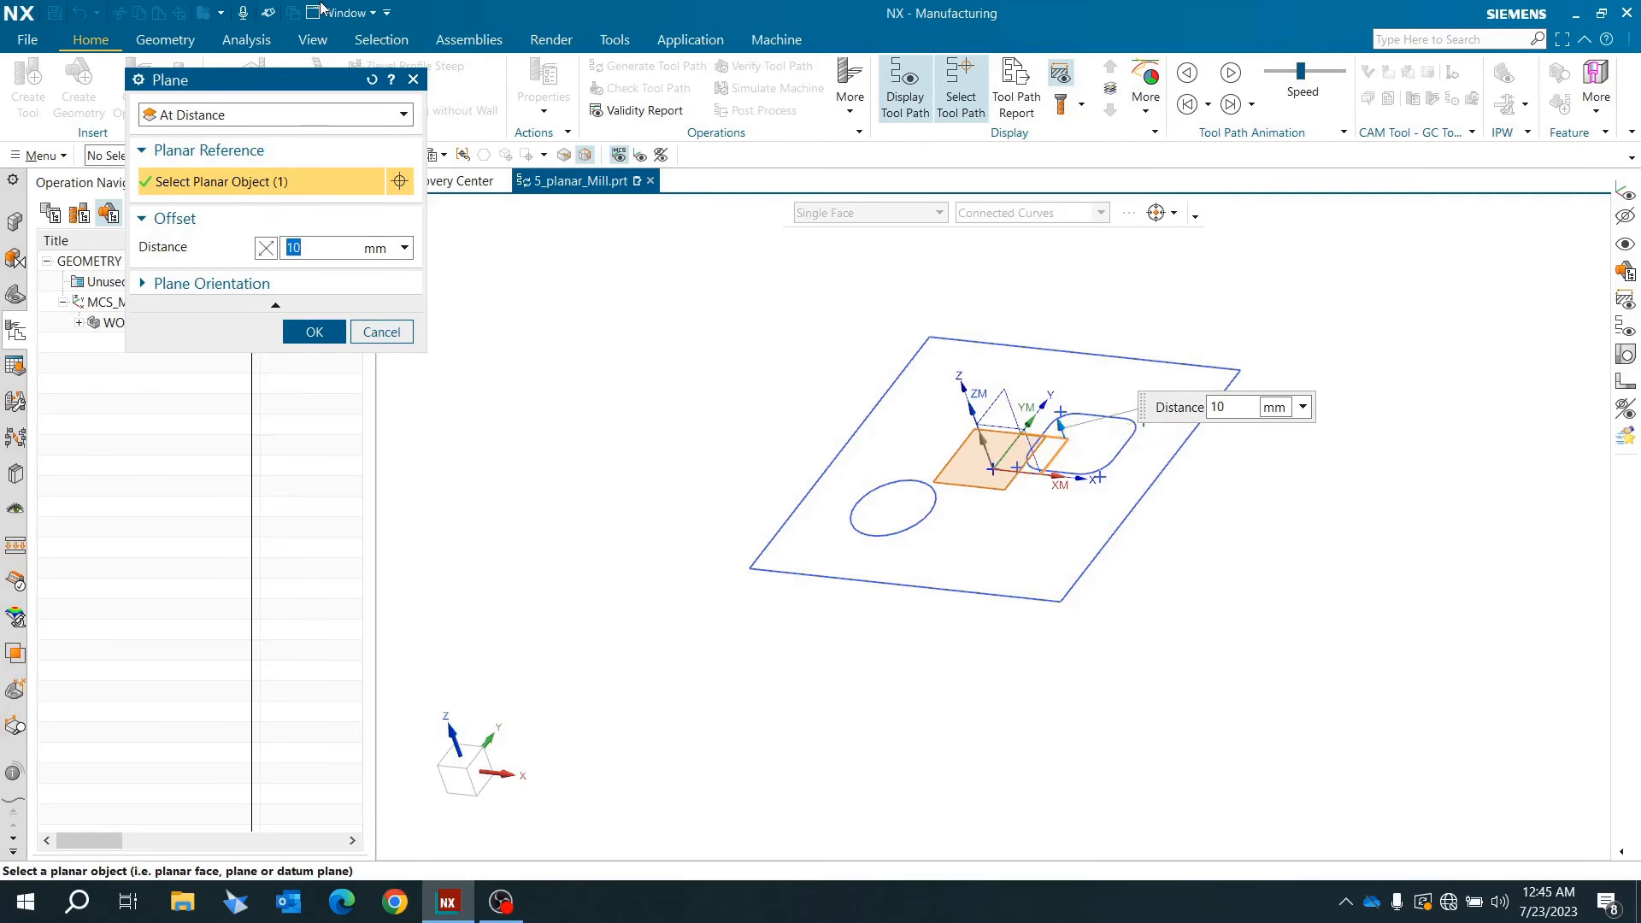
Step: Reverse the floor plane's offset so it lies below the sketch, and accept the plane
left_click(449, 777)
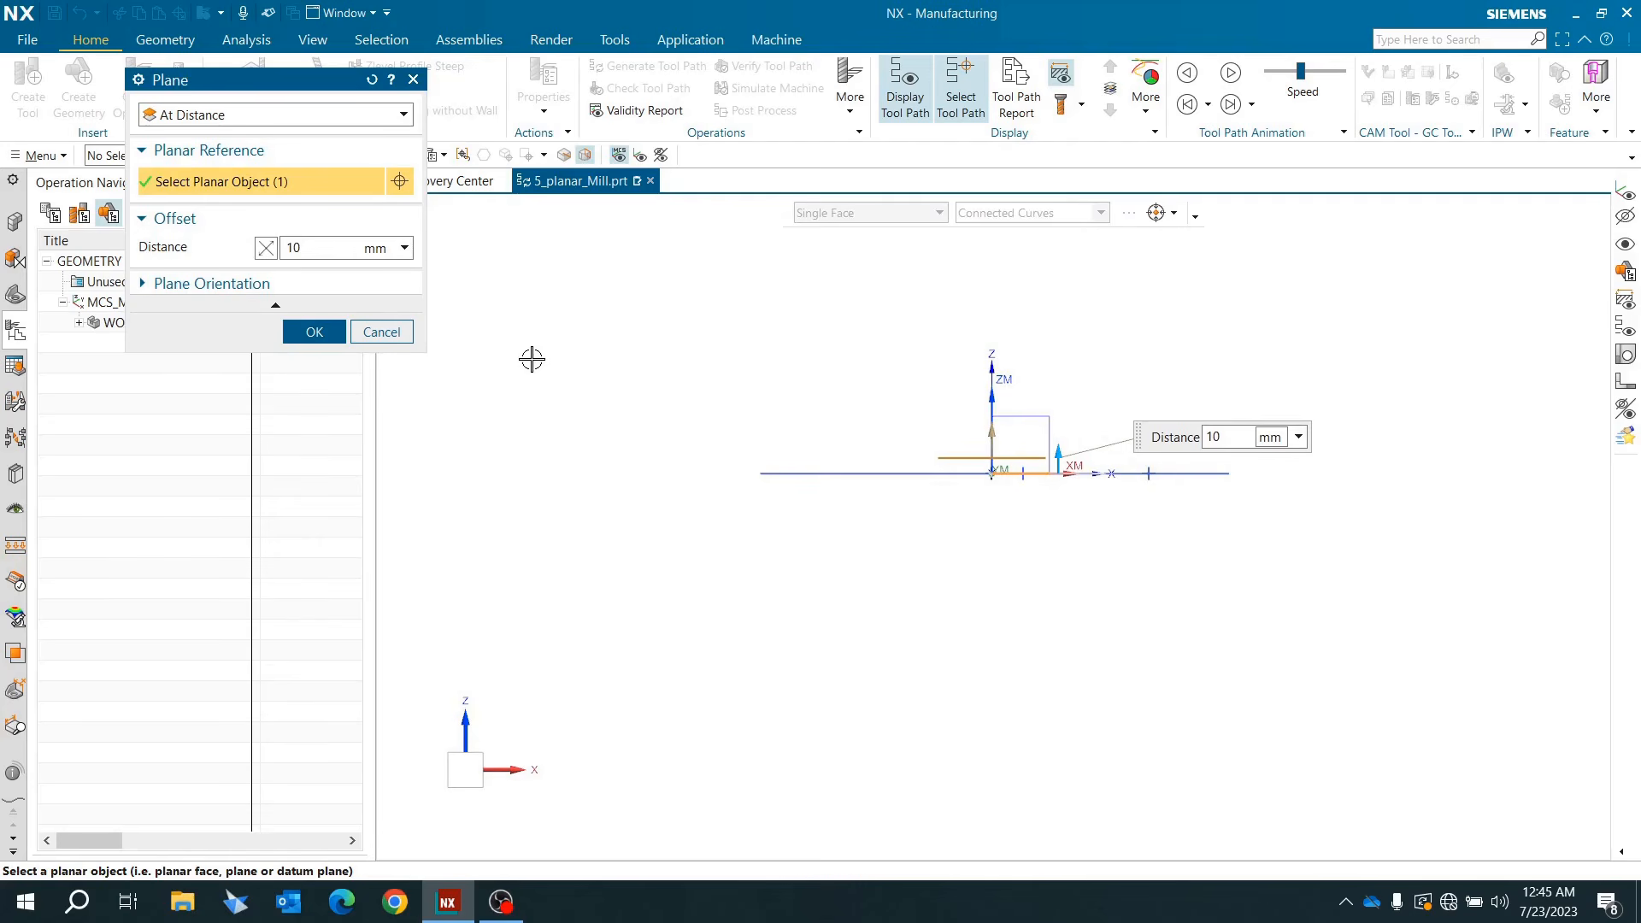
left_click(263, 253)
middle_click_drag(792, 473, 788, 511)
left_click(313, 332)
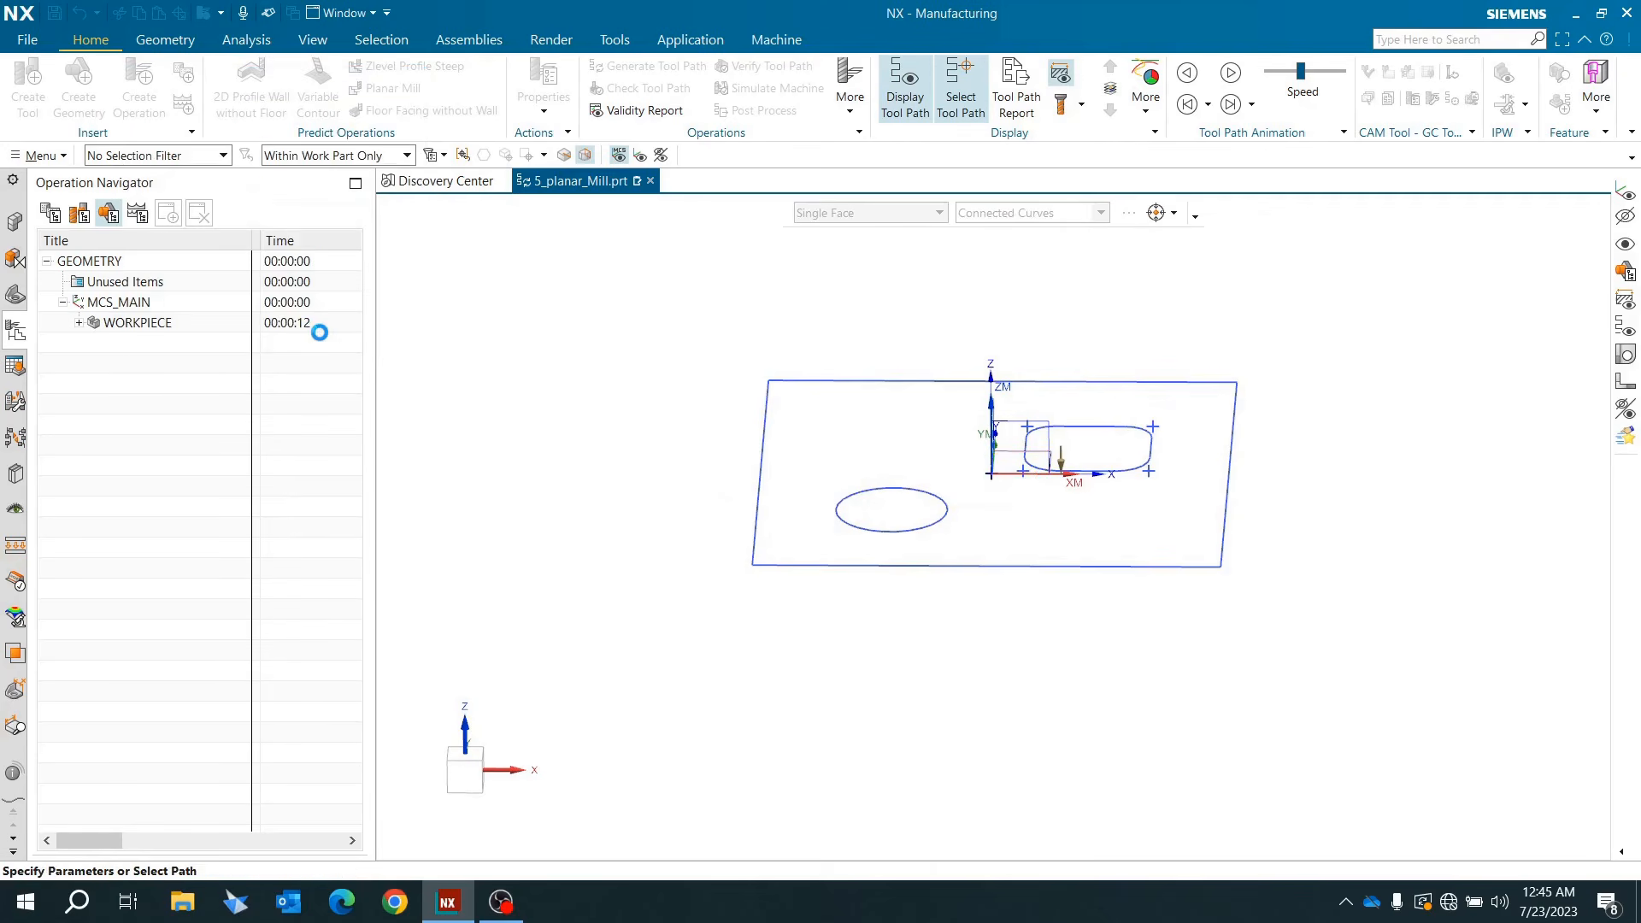
Step: Generate the planar mill tool path and inspect its cut level relative to the sketch from the side
left_click(386, 692)
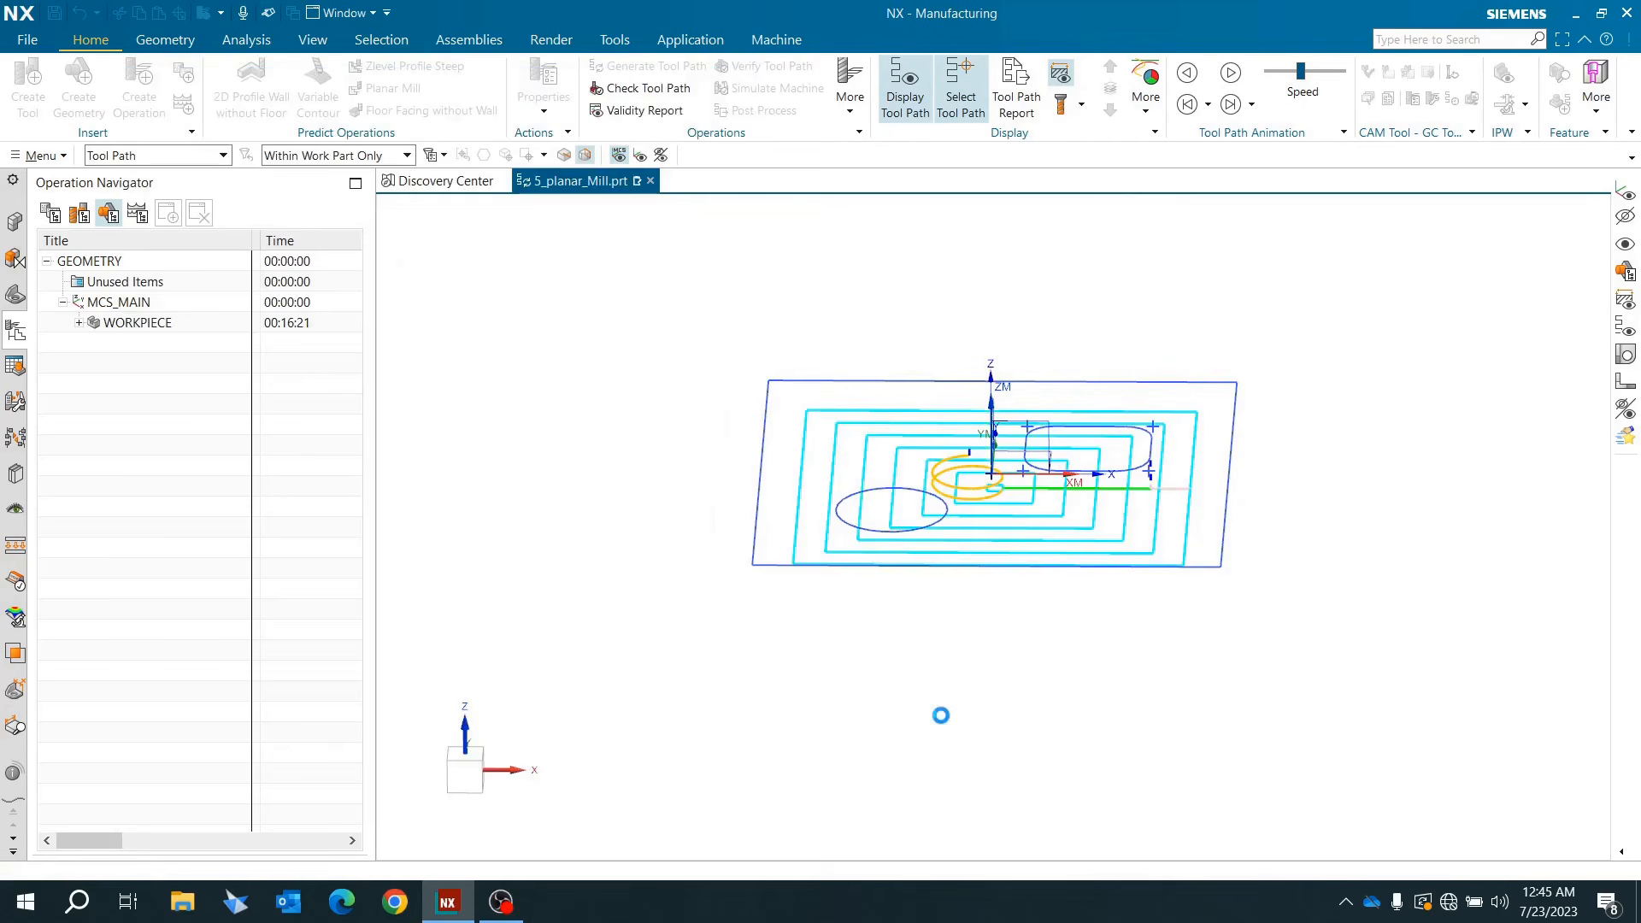
mouse_move(961, 622)
middle_mouse_down()
mouse_move(947, 647)
mouse_move(963, 600)
middle_mouse_up()
scroll(986, 488, "down", 4)
mouse_move(985, 487)
middle_mouse_down()
mouse_move(979, 466)
mouse_move(978, 480)
middle_mouse_up()
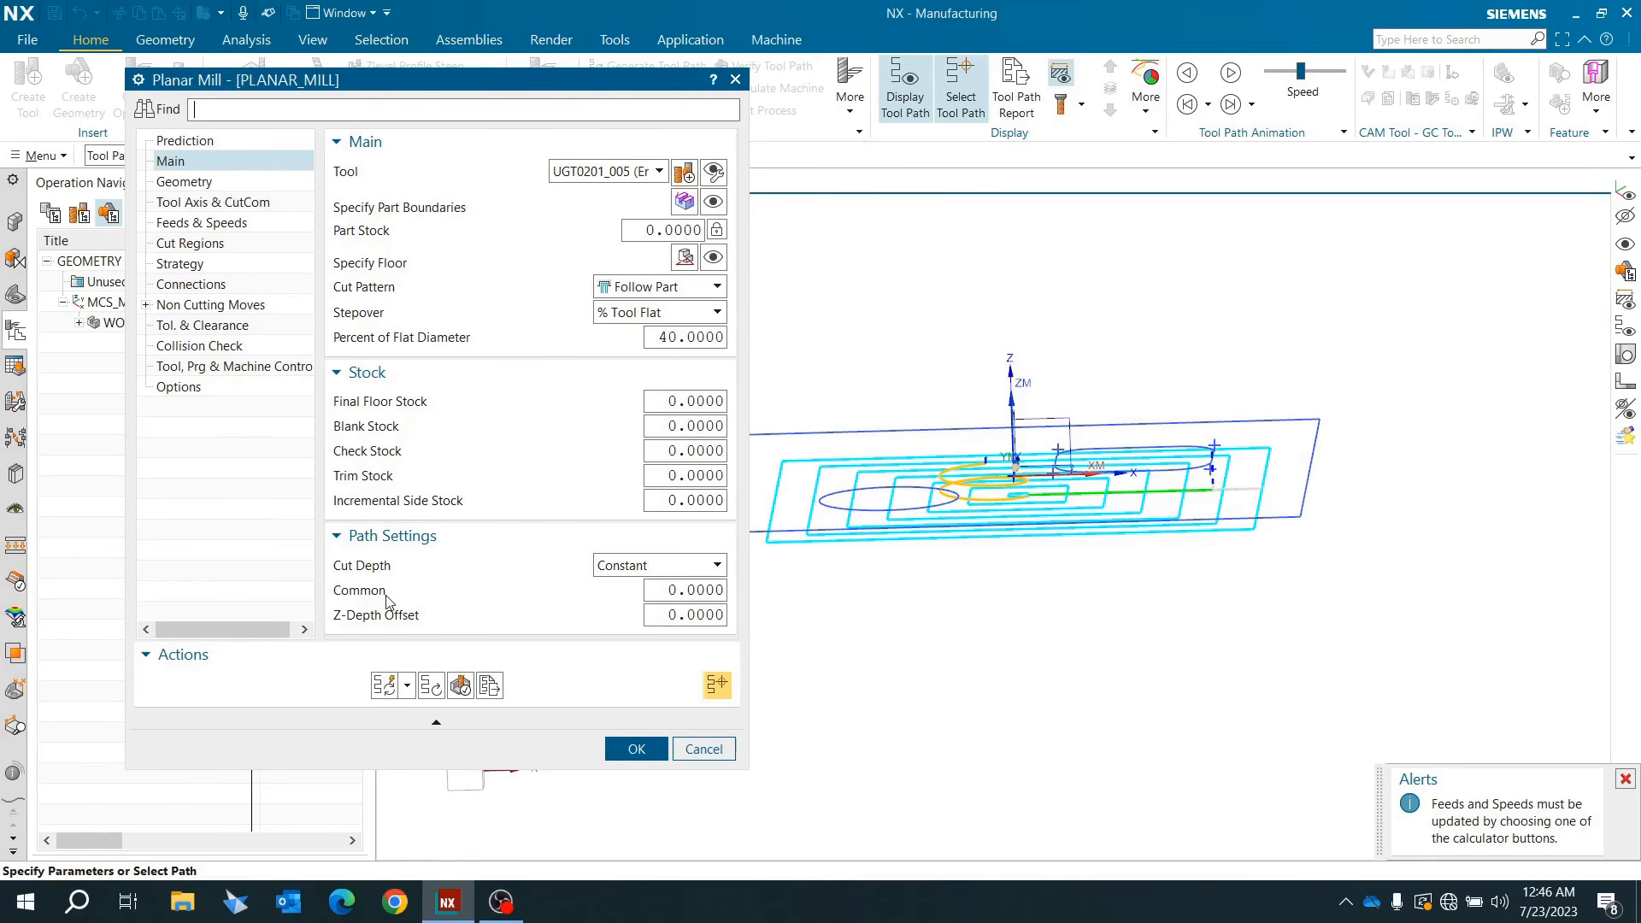
Step: Set the common cut depth to 0.5, regenerate the tool path, and inspect its depth levels from the side
left_click(668, 591)
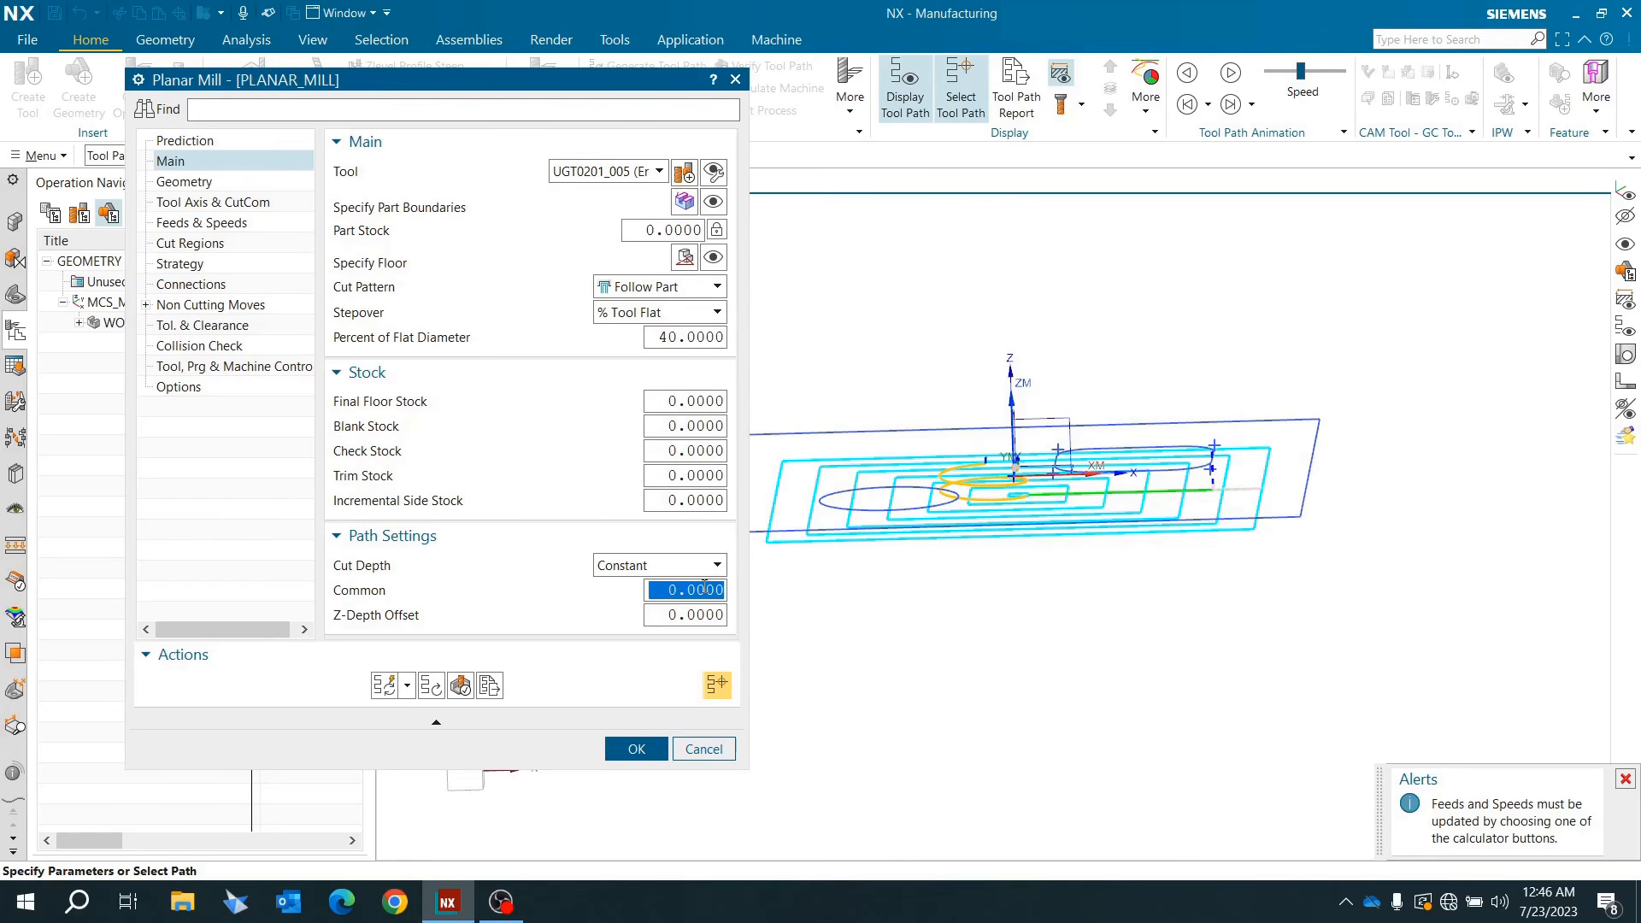
type("0.5")
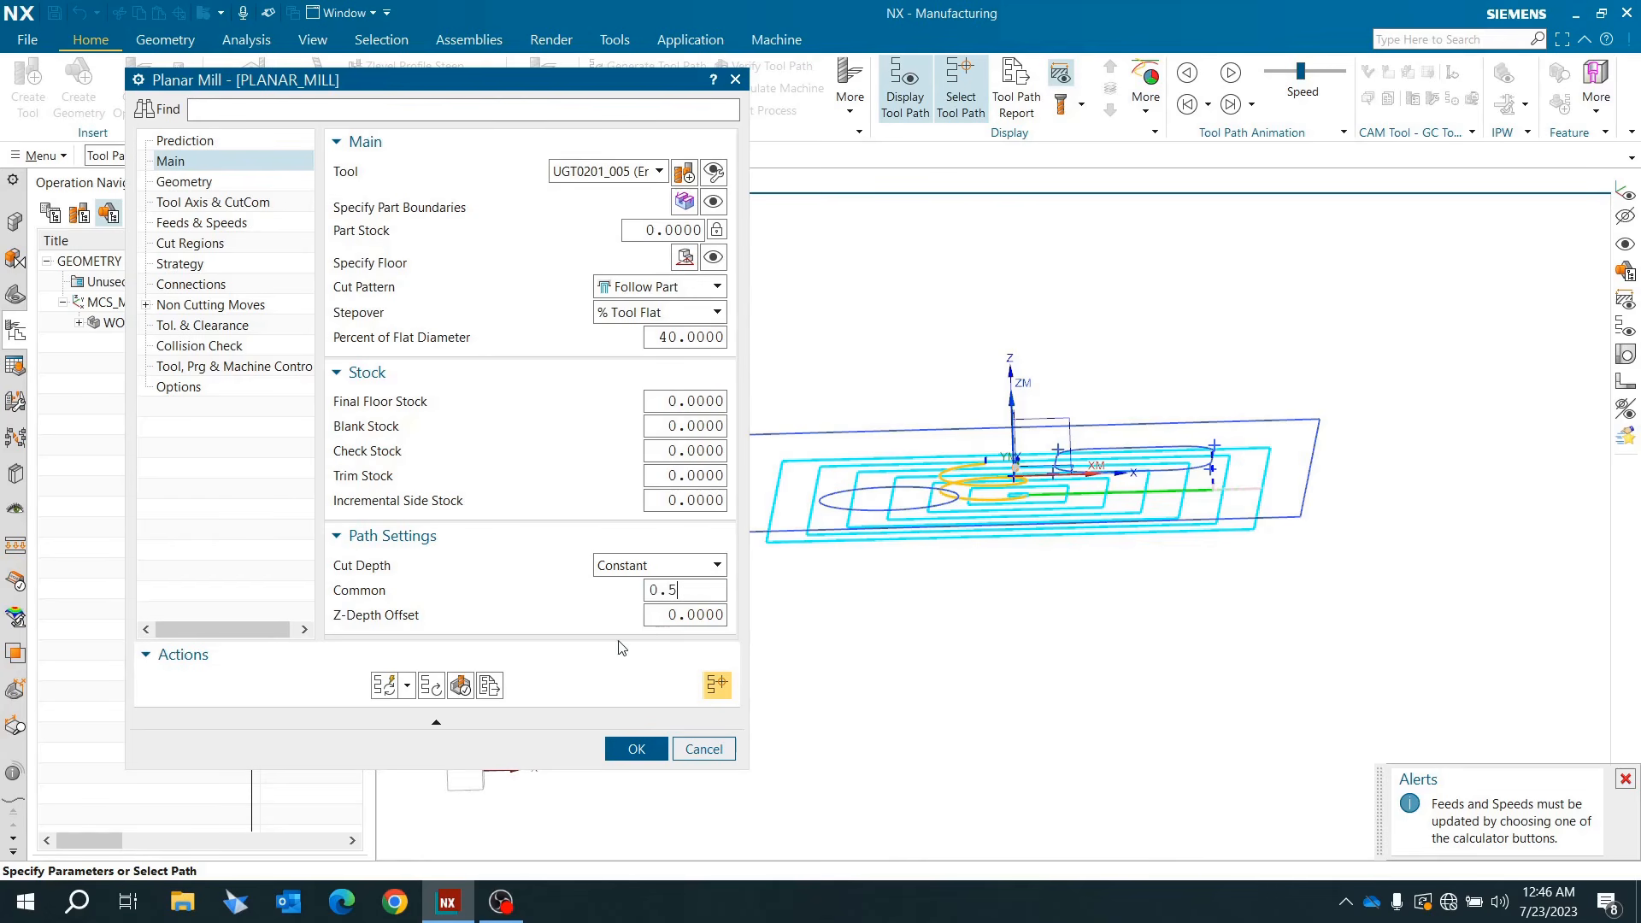
left_click(384, 685)
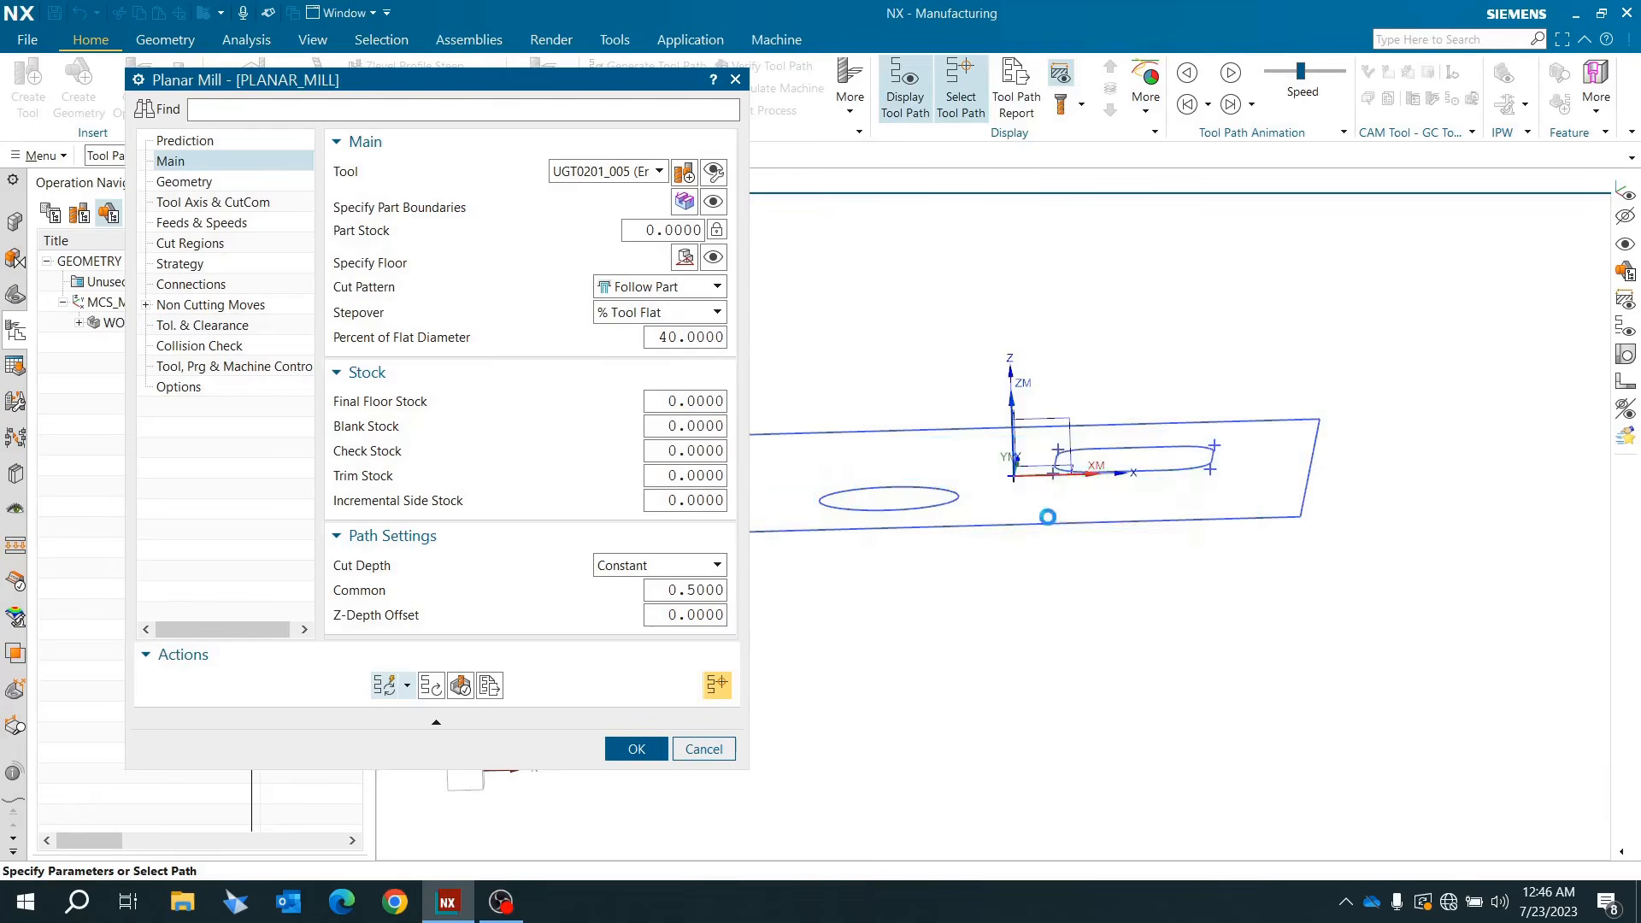
middle_click(1048, 517)
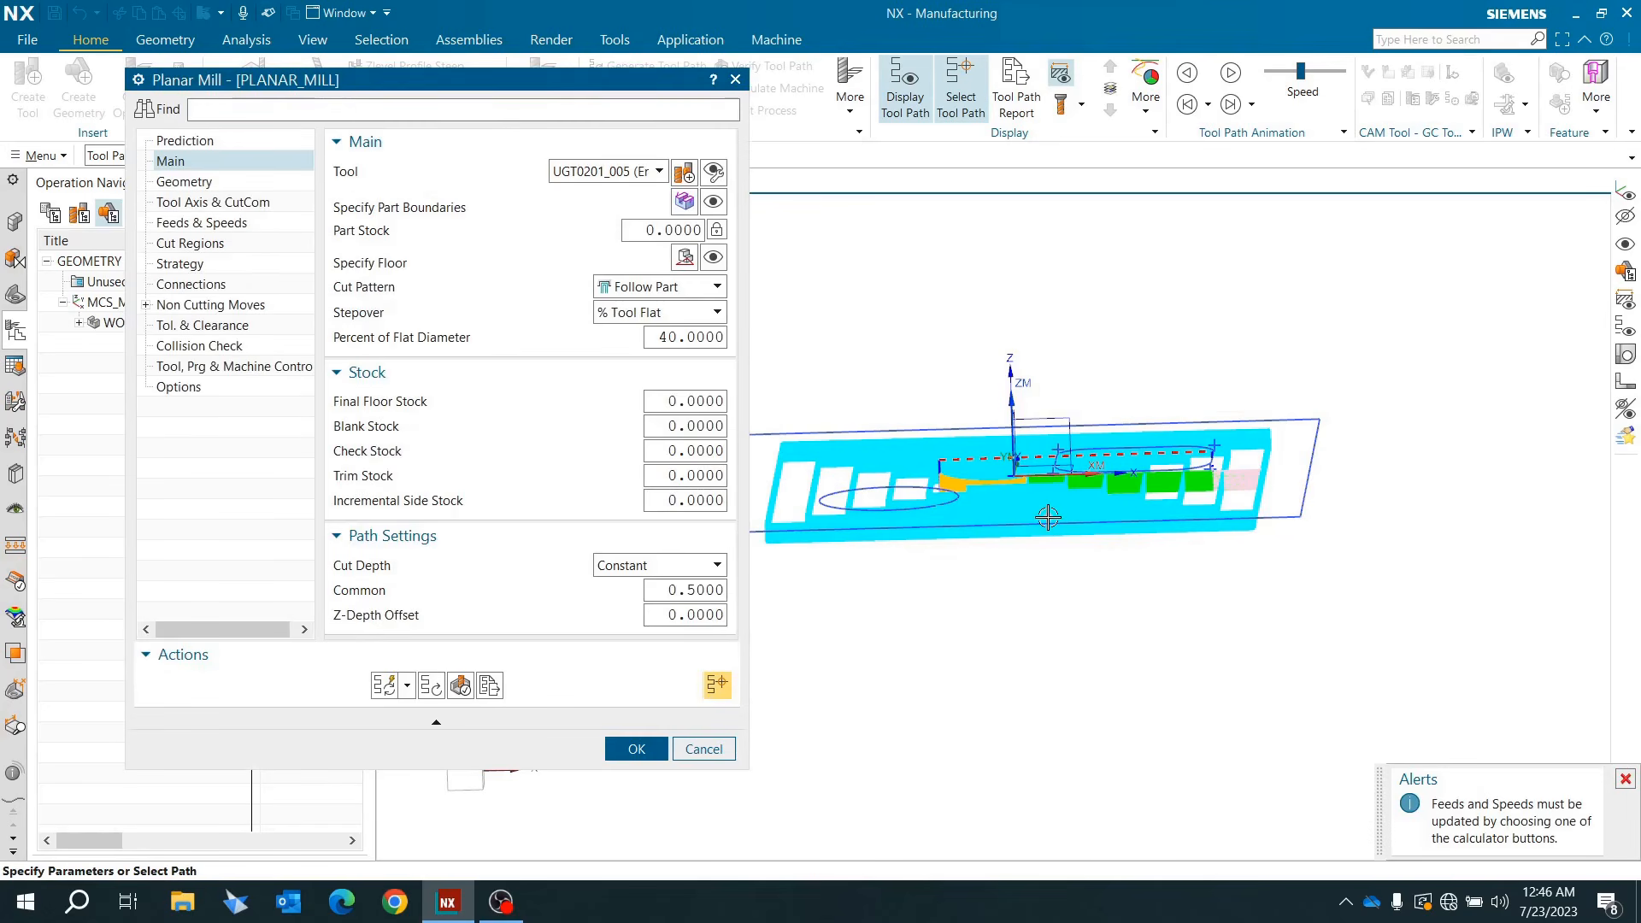
middle_click_drag(1095, 462, 966, 540)
Step: Try an Incremental Side Stock of 5, regenerate the tool path, and view the resulting side taper
mouse_move(369, 409)
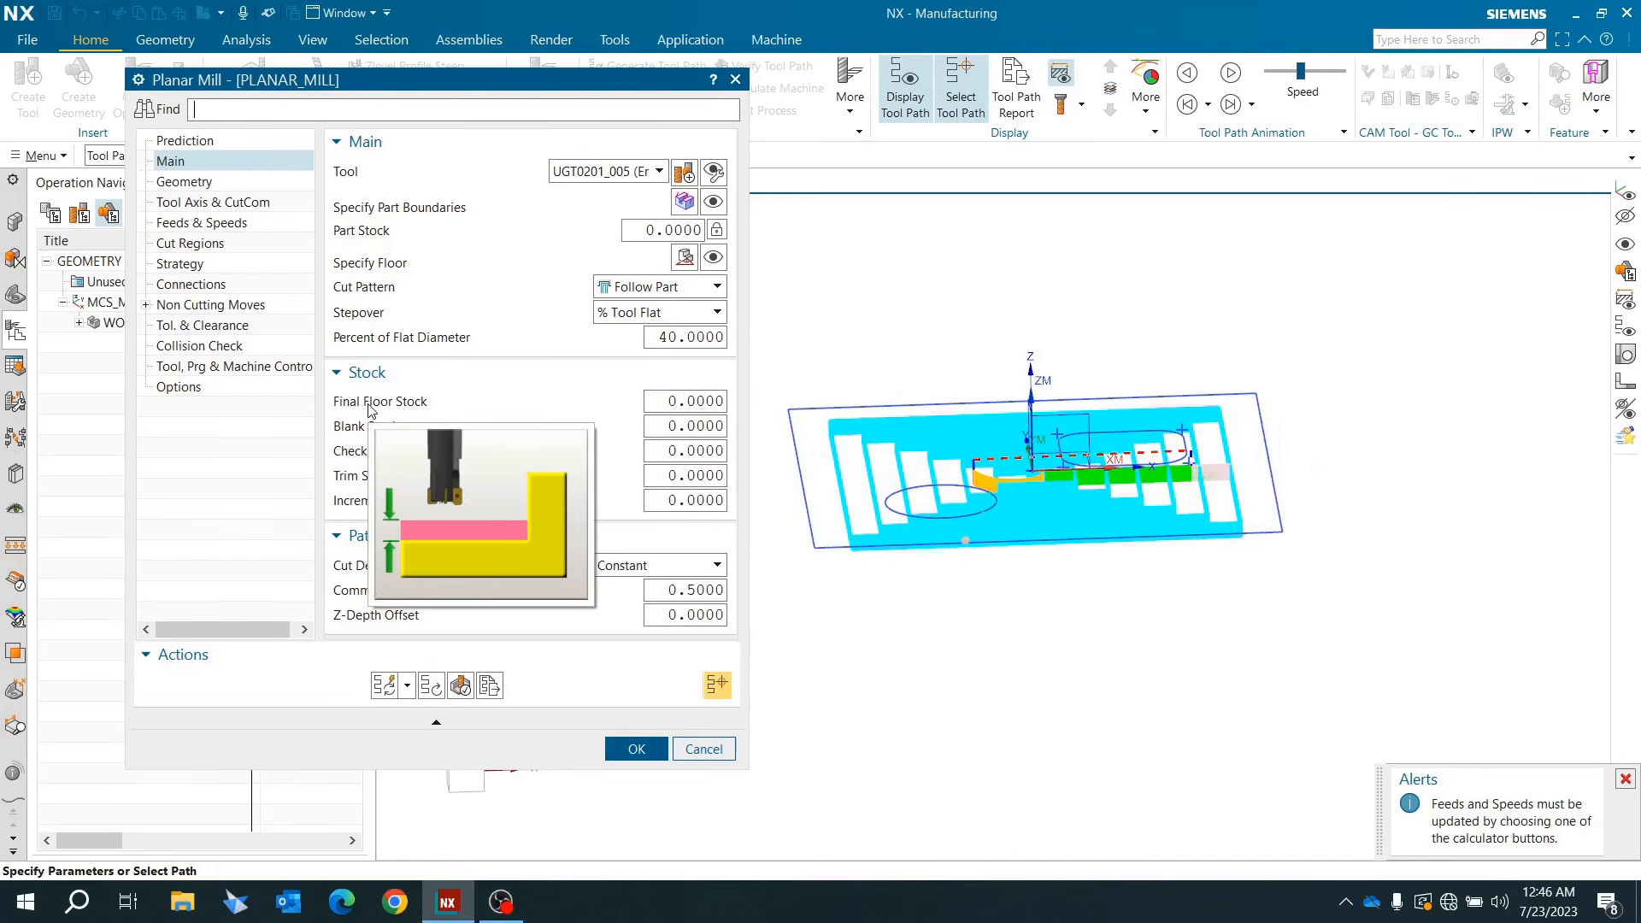
mouse_move(362, 458)
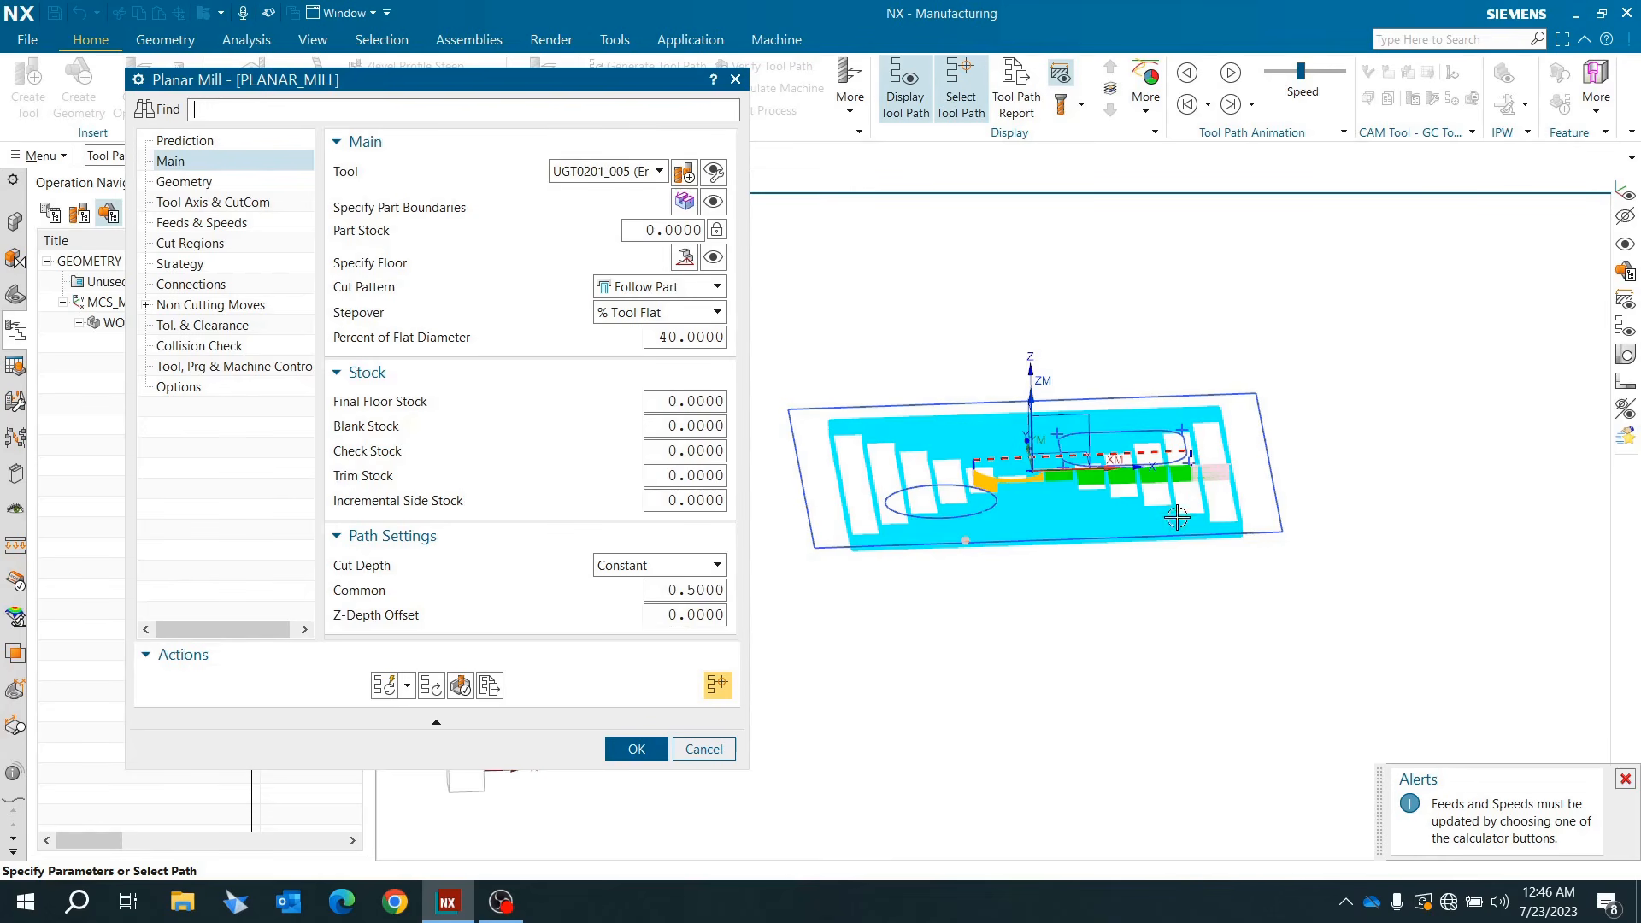
left_click(705, 500)
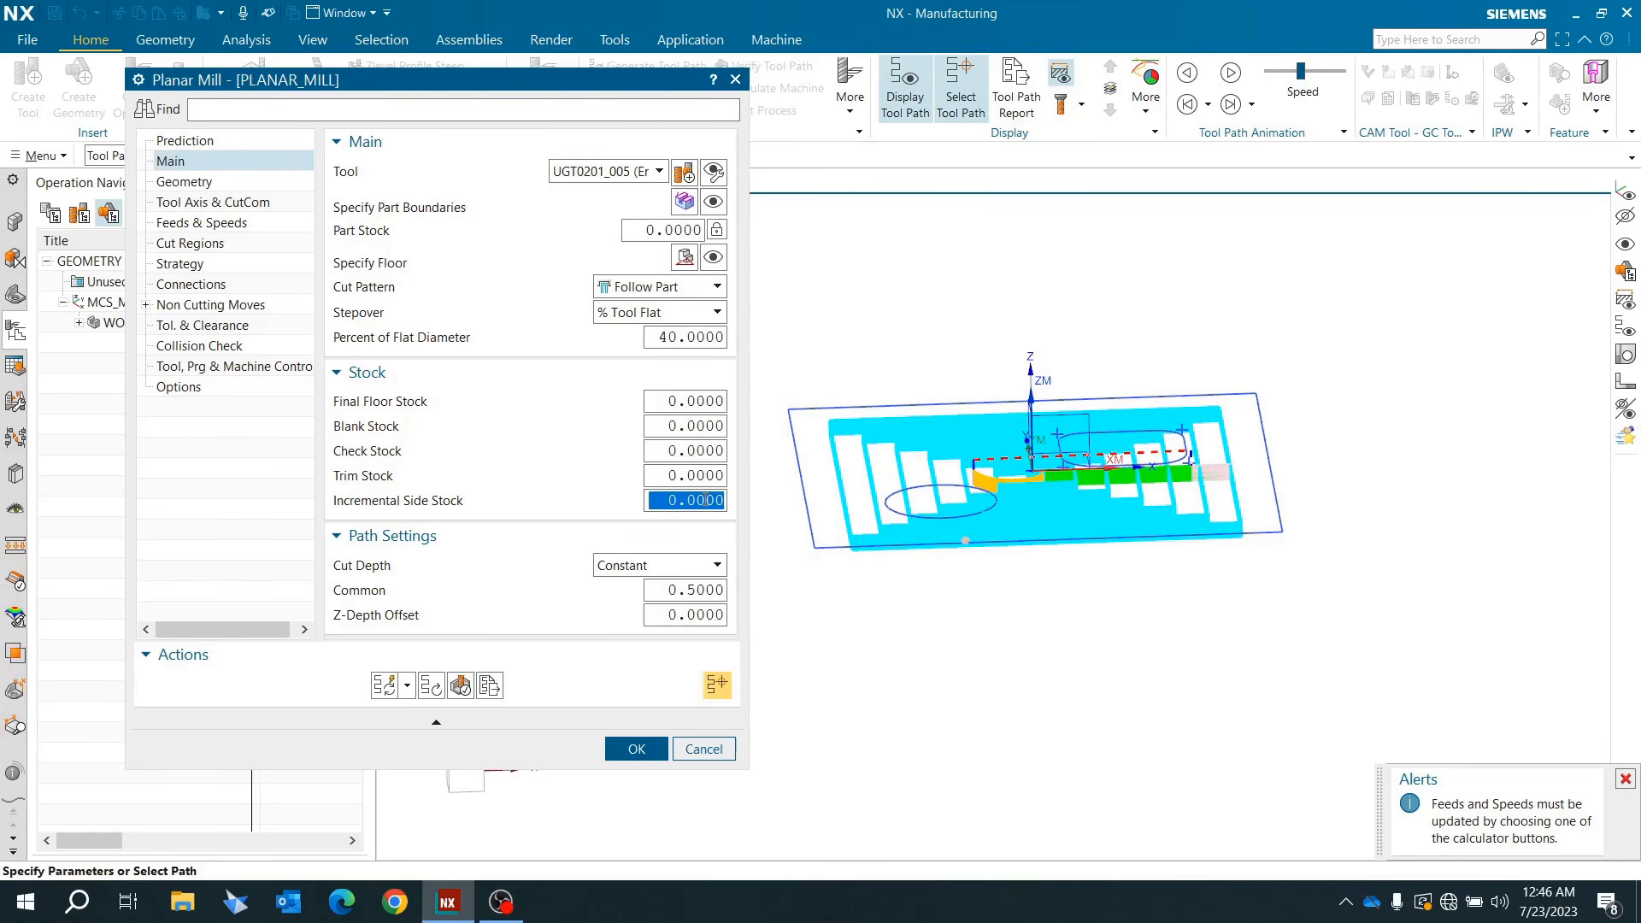
type("1")
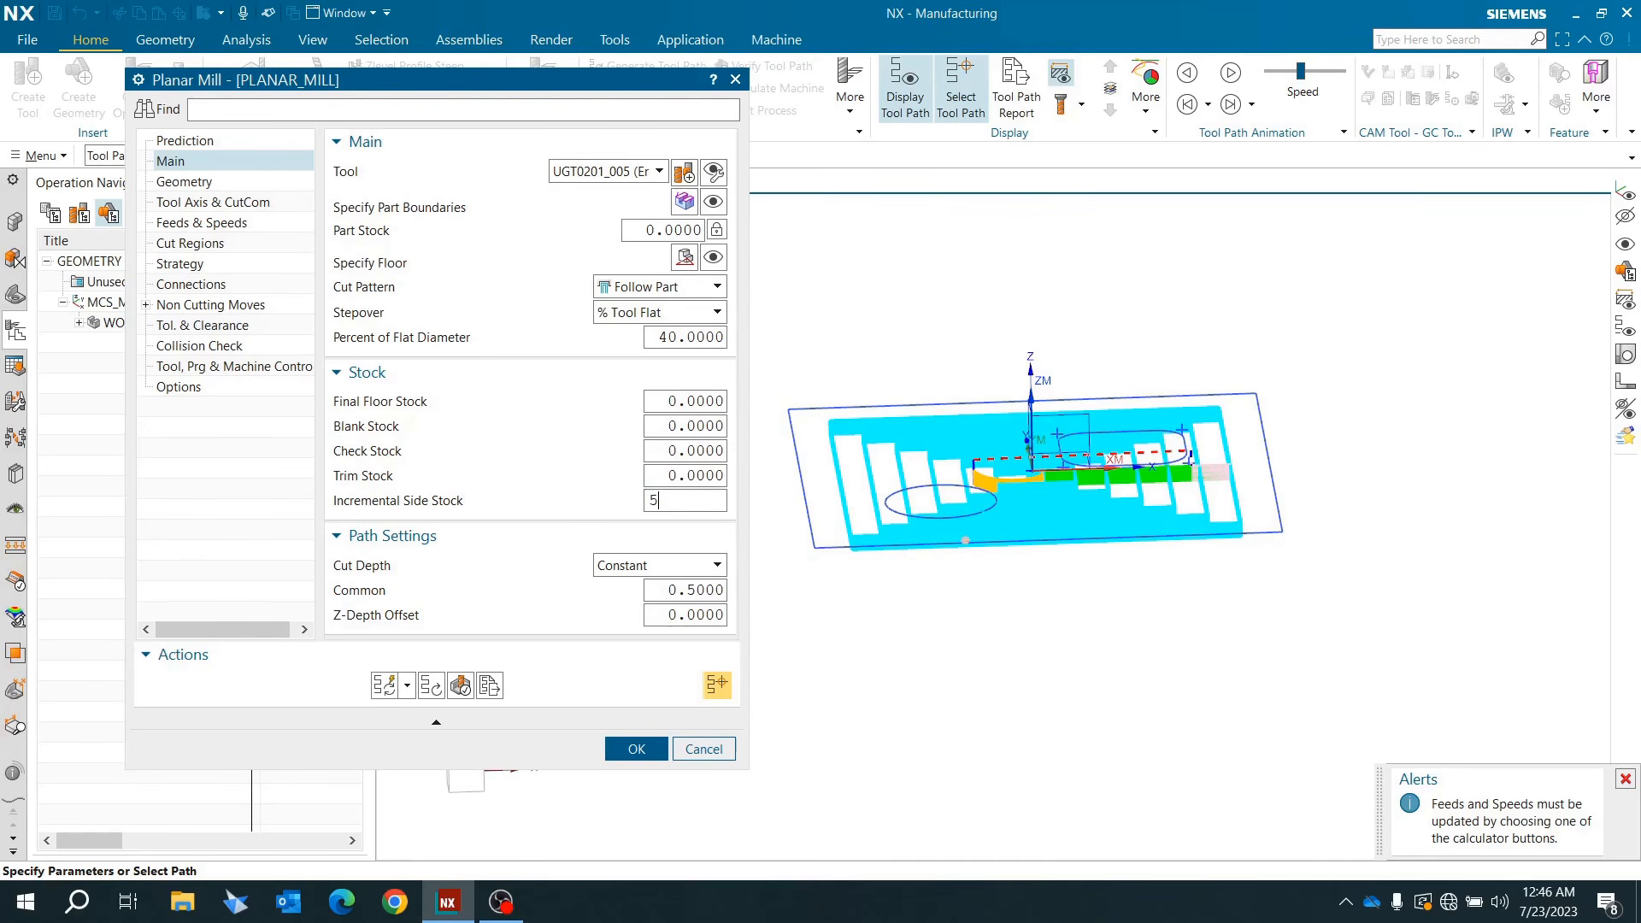
left_click(385, 686)
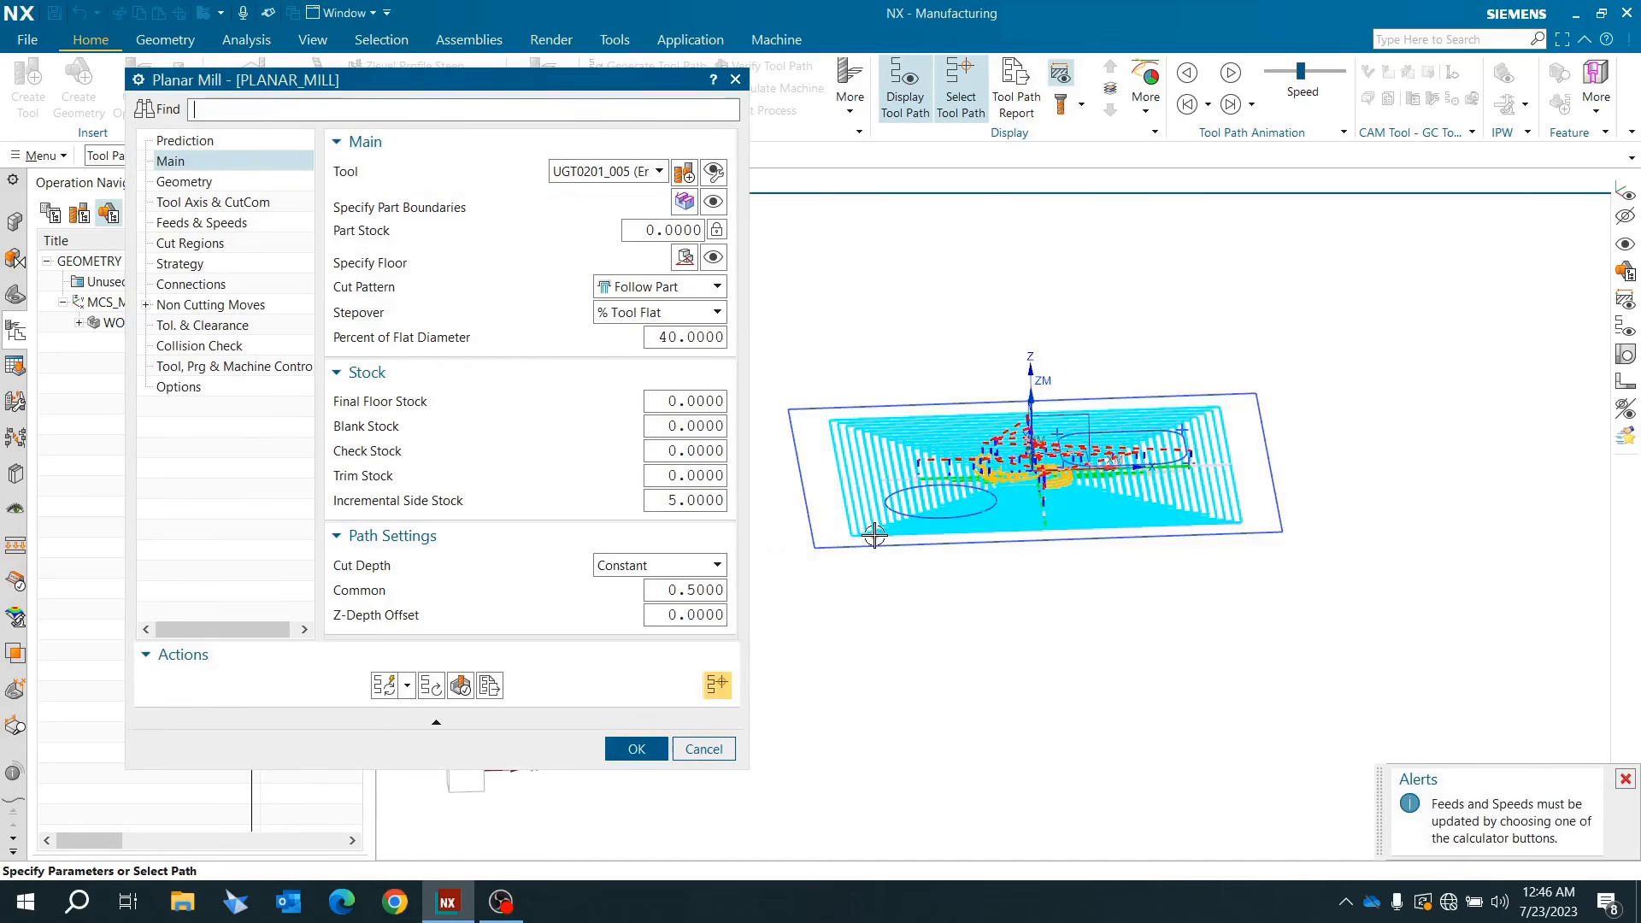
mouse_move(870, 530)
middle_mouse_down()
mouse_move(866, 504)
mouse_move(863, 521)
middle_mouse_up()
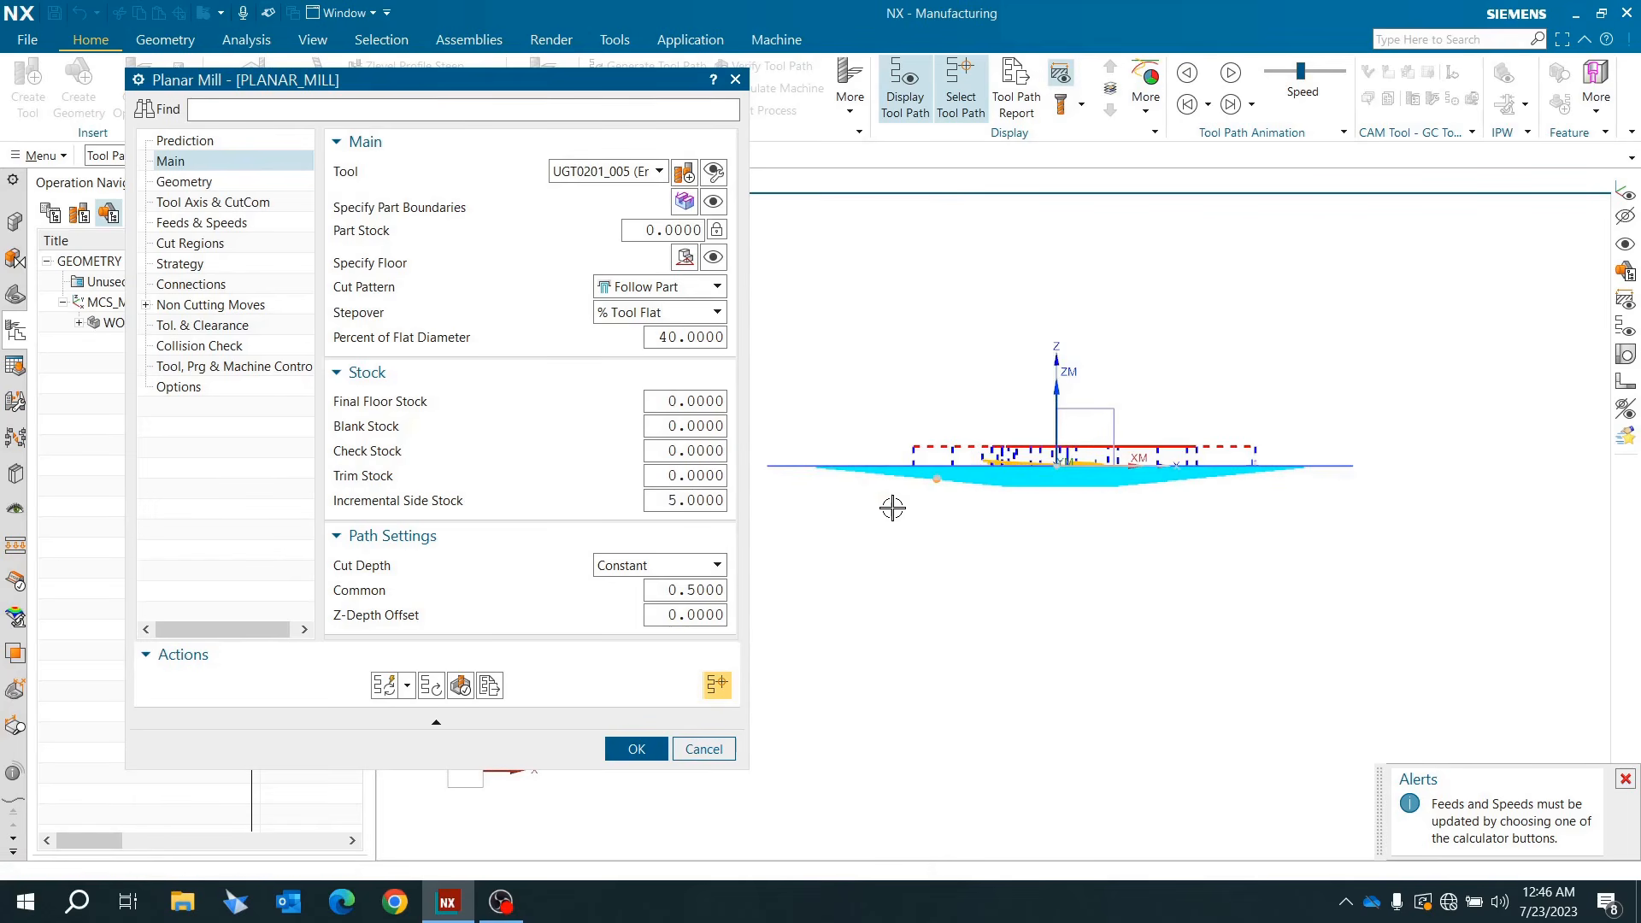
scroll(889, 505, "up", 1)
Step: Try an Incremental Side Stock of 1, regenerate the tool path, and inspect the stepped levels along the side
double_click(673, 500)
type("1")
left_click(390, 685)
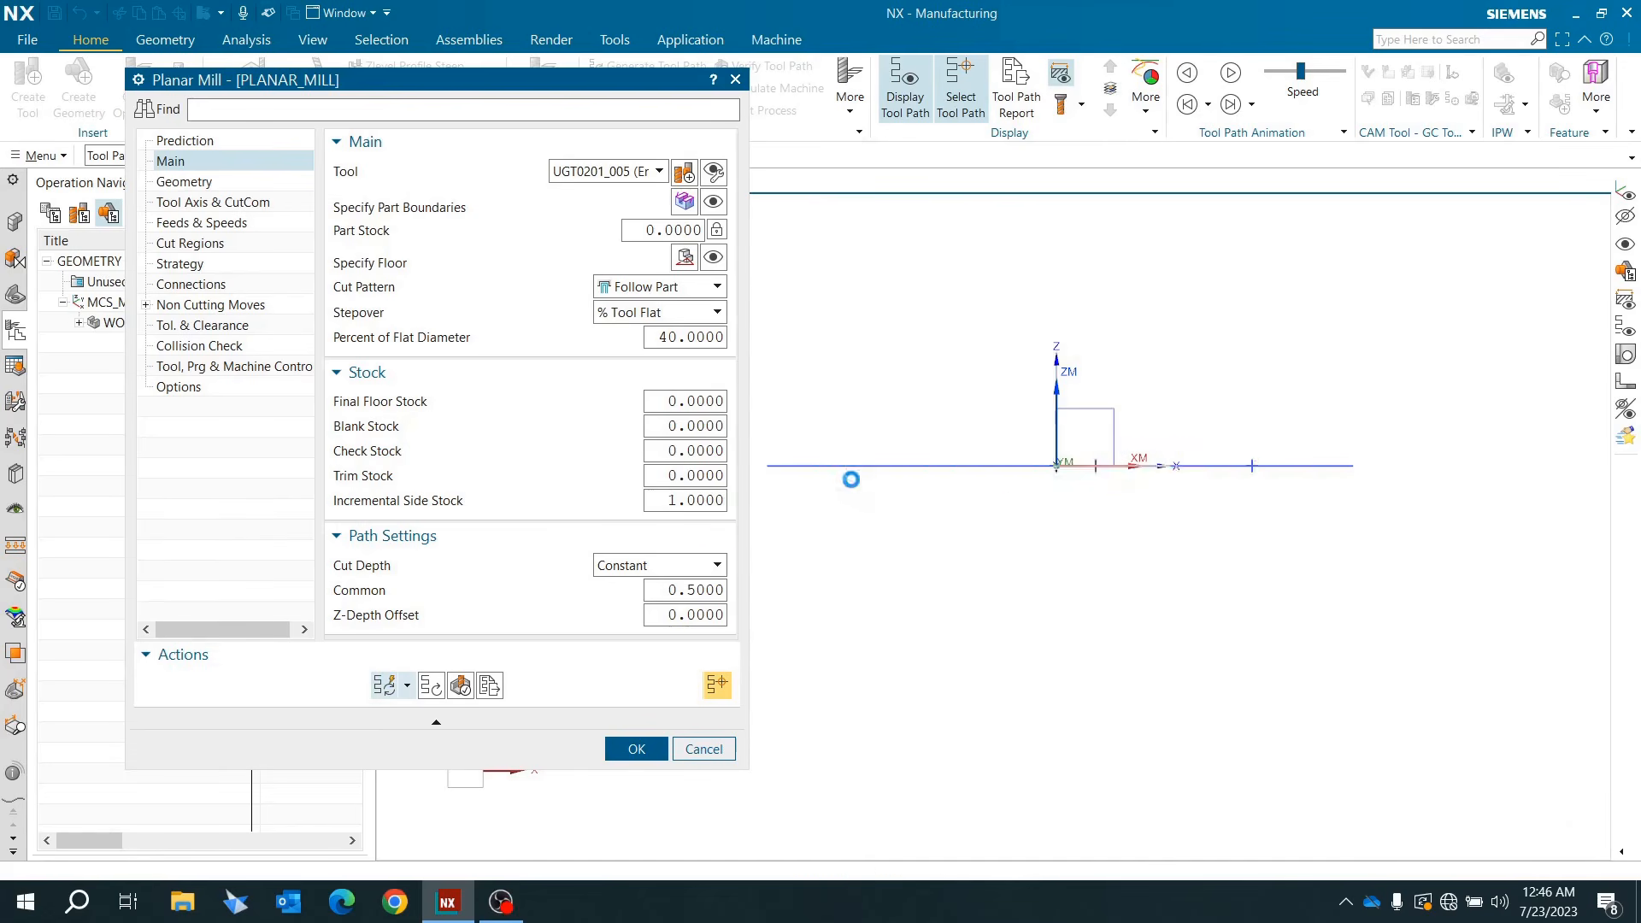
middle_click(846, 477)
scroll(829, 475, "up", 3)
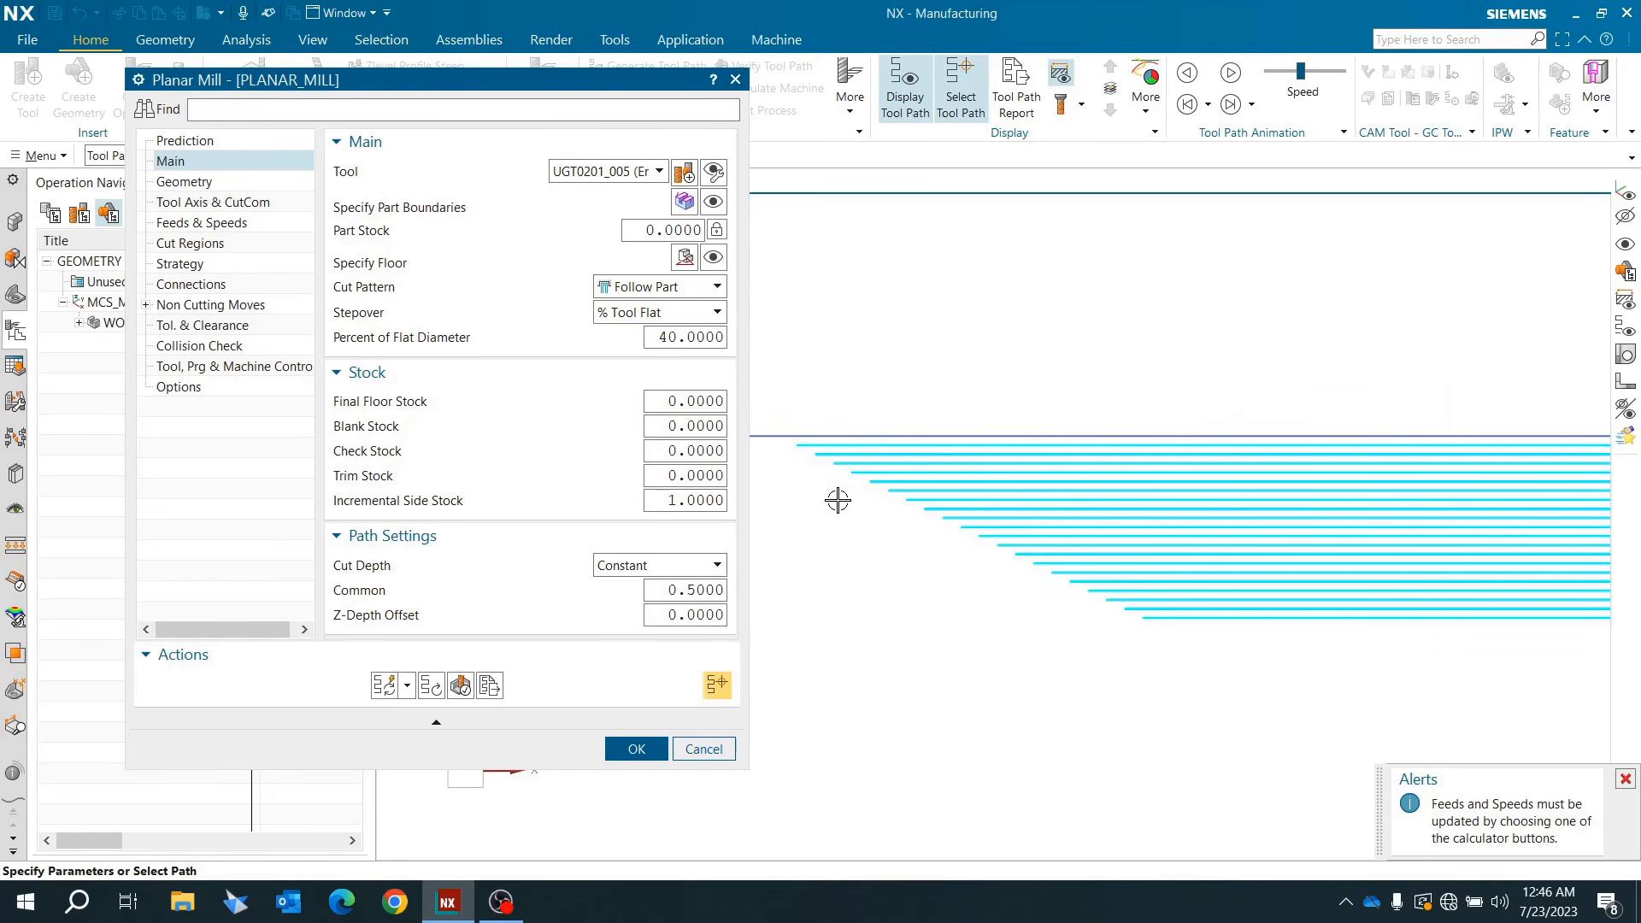
scroll(850, 453, "down", 2)
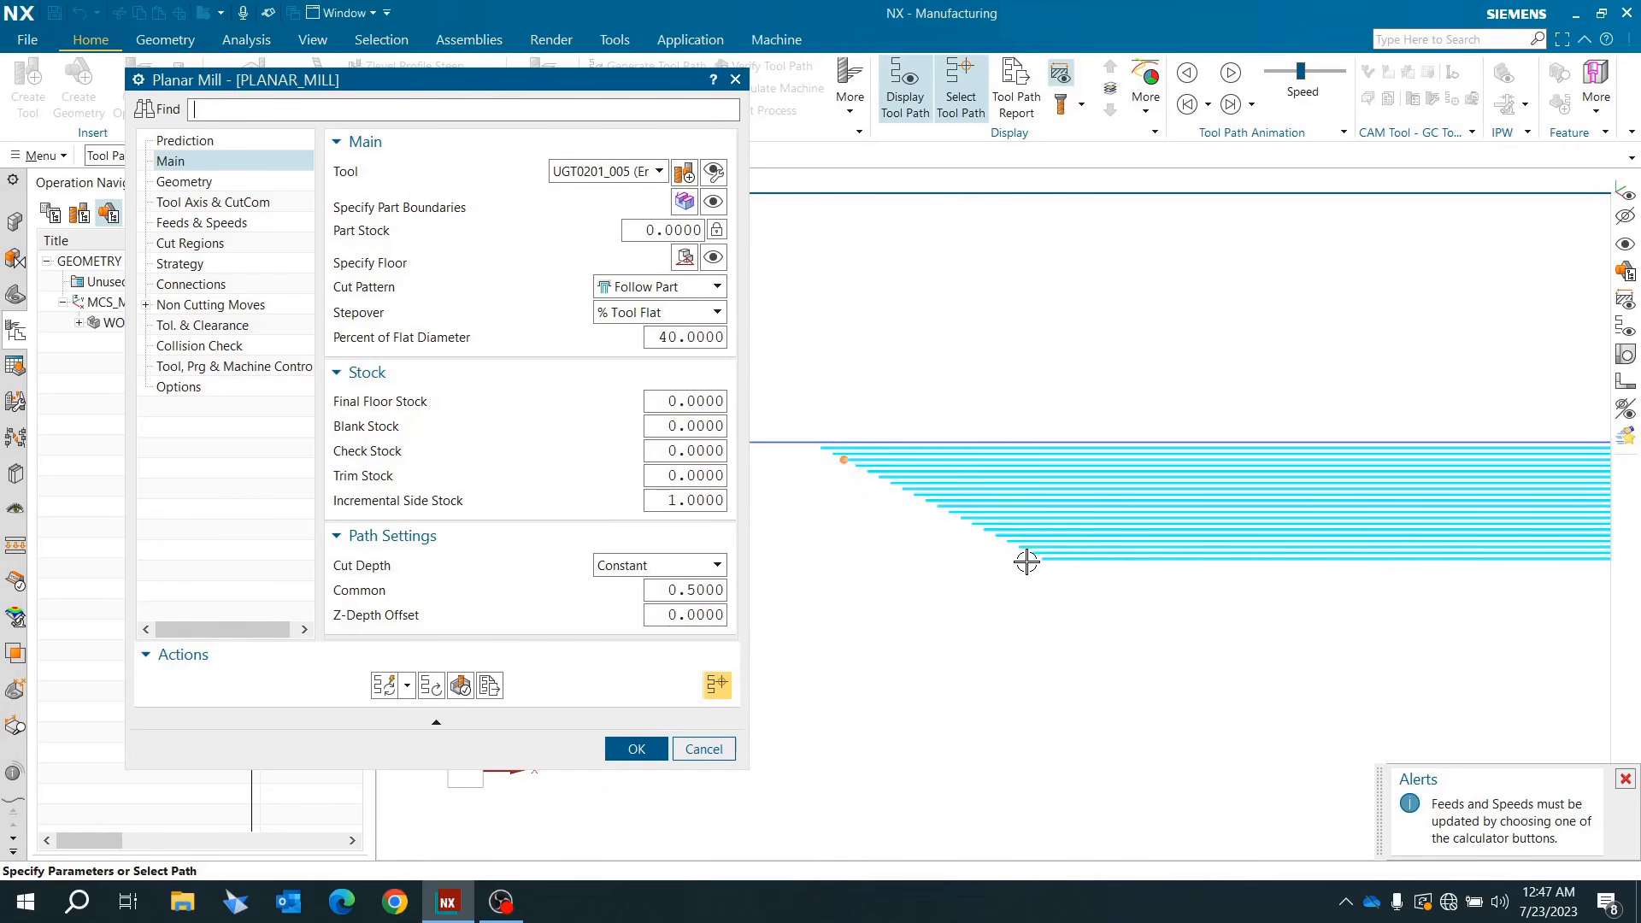
scroll(978, 539, "down", 5)
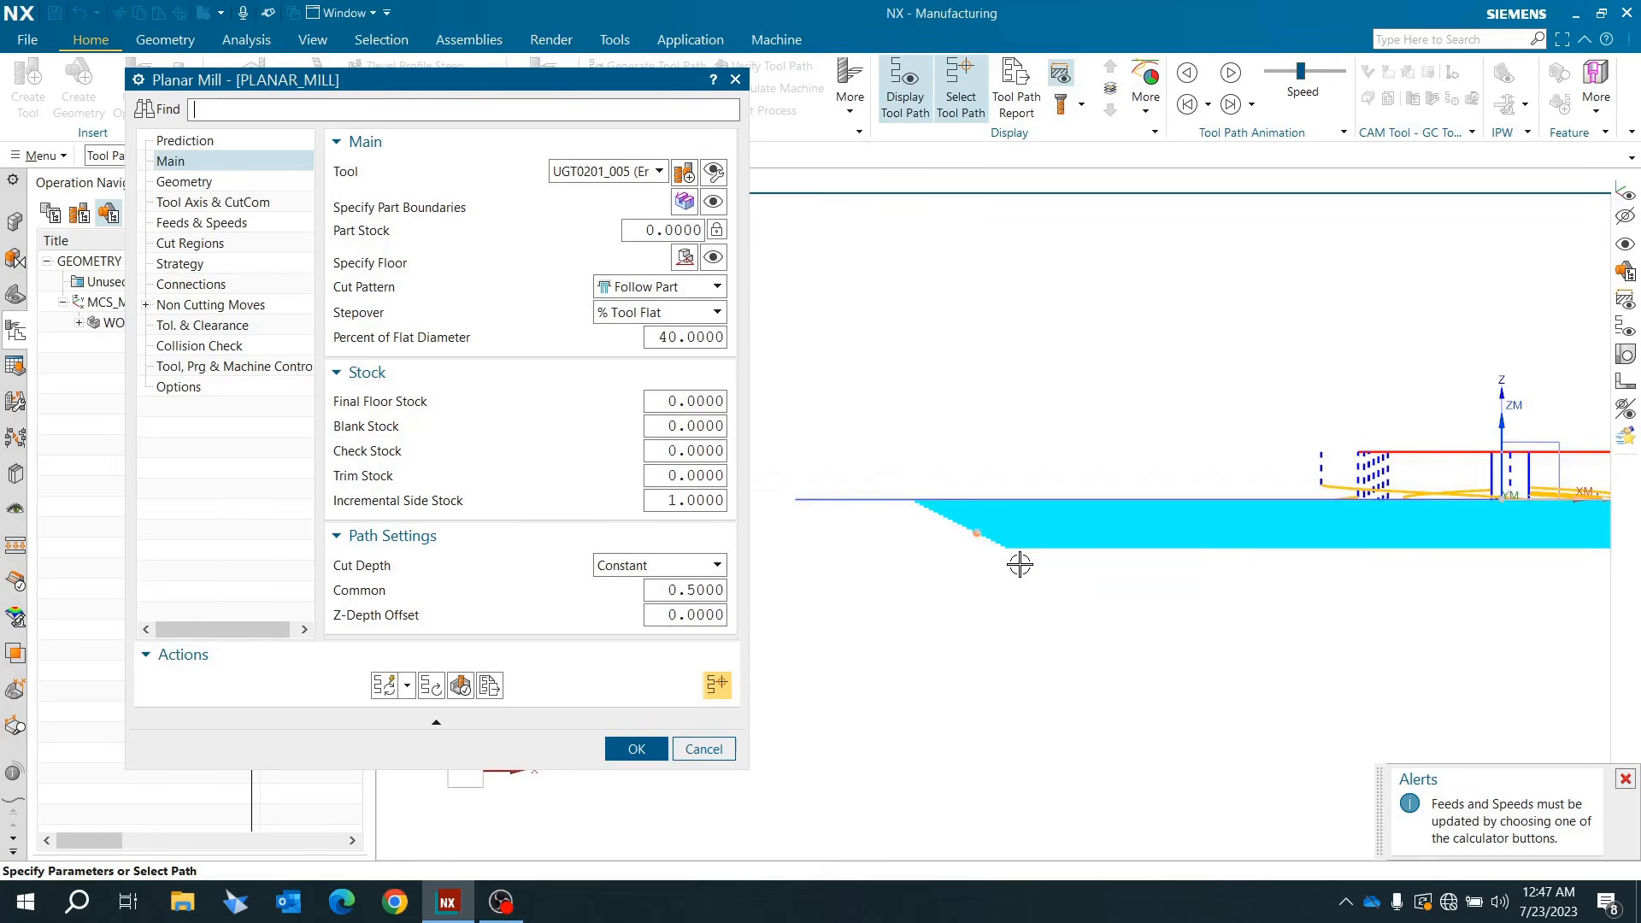
scroll(1018, 544, "up", 2)
Step: Reset the Incremental Side Stock to 0, regenerate the tool path, and view it from above
double_click(680, 502)
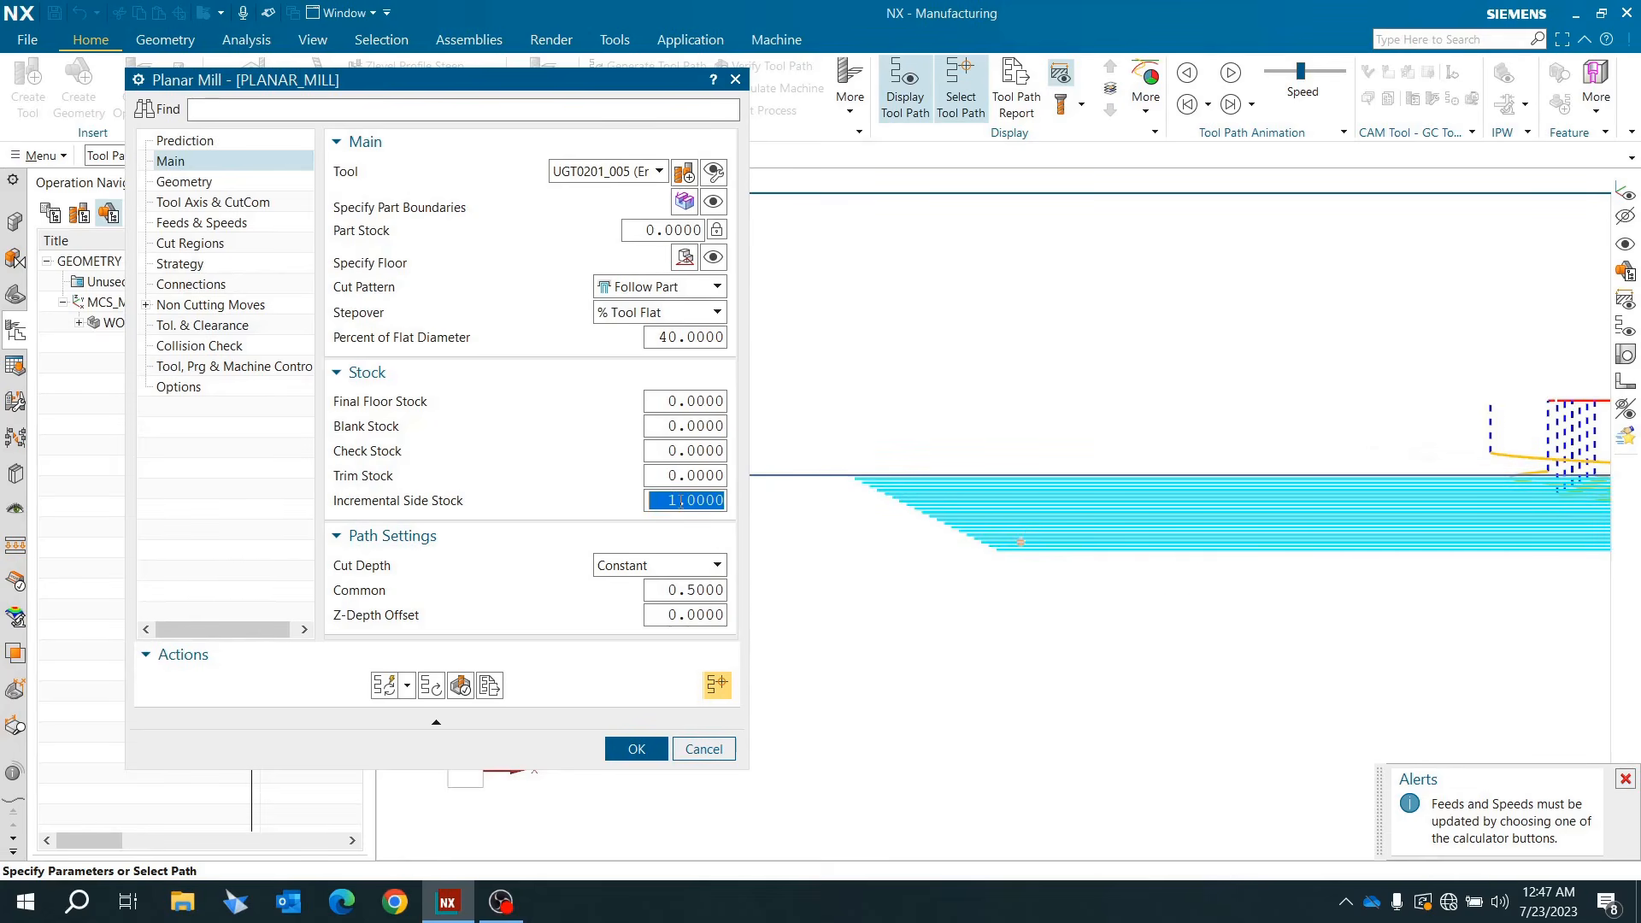
type("0")
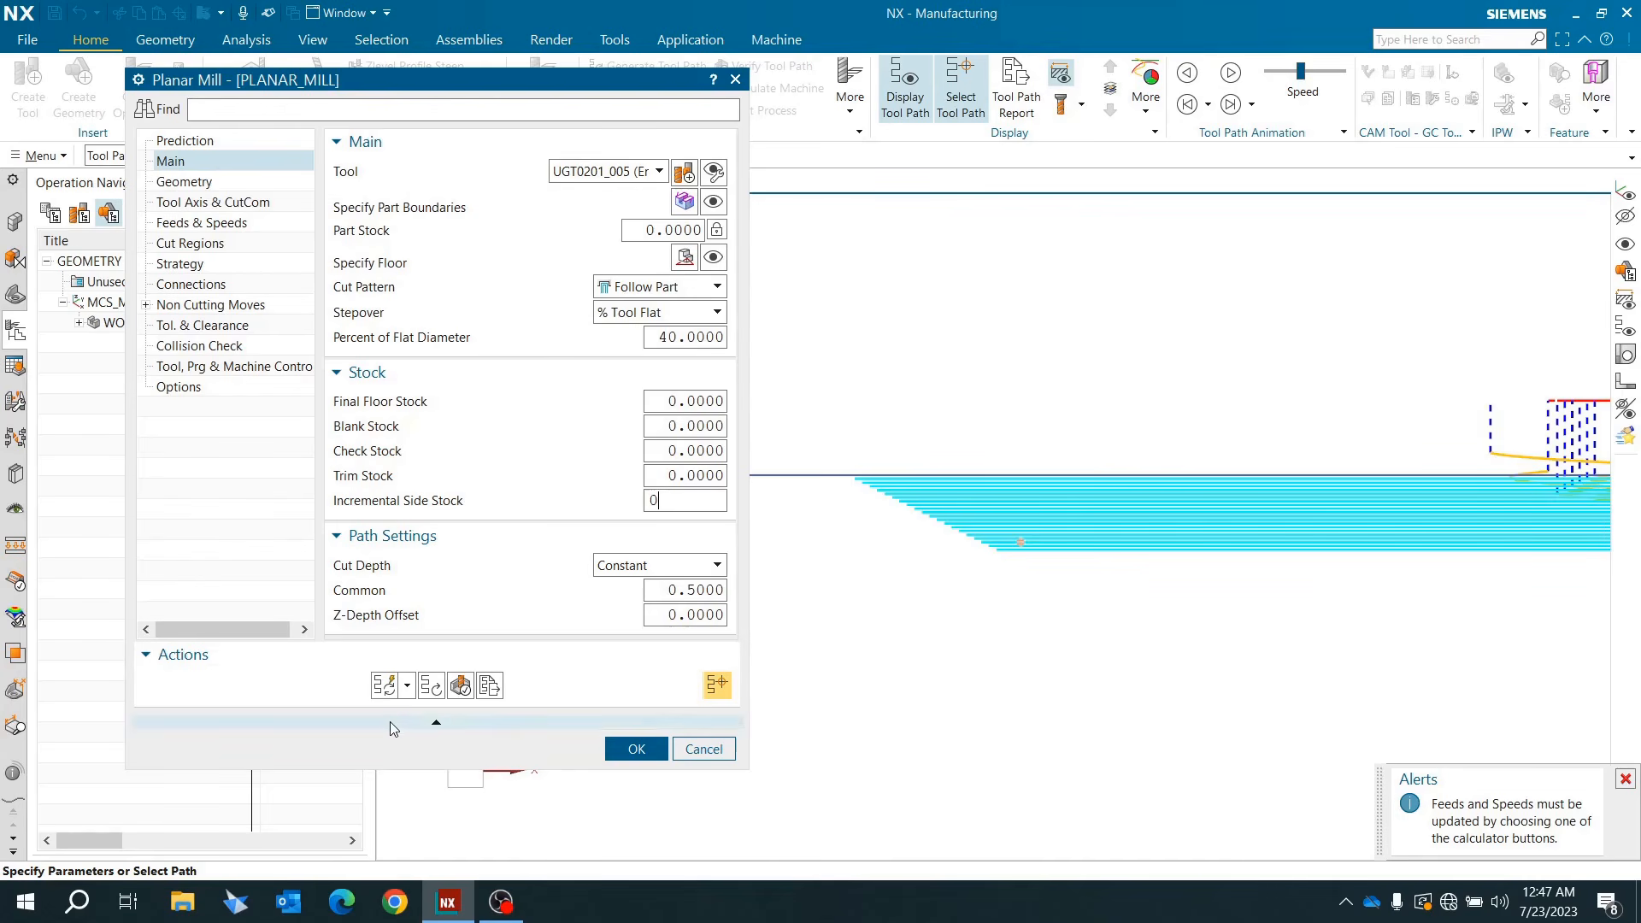
left_click(385, 684)
middle_click(1008, 469)
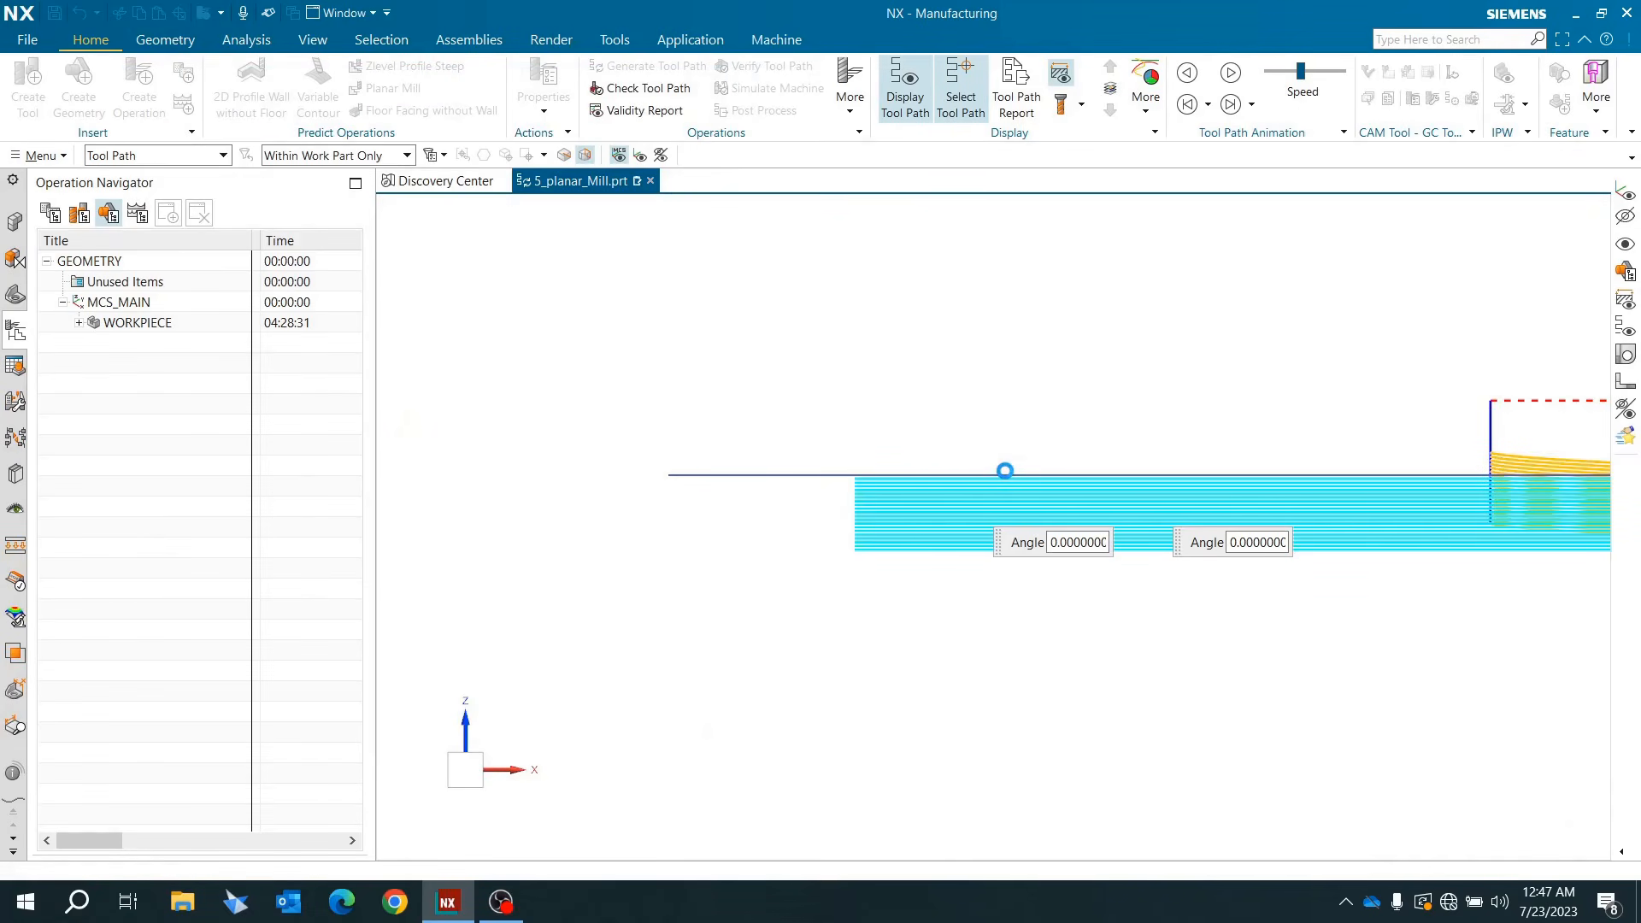
middle_click_drag(908, 472, 921, 618)
scroll(905, 612, "down", 2)
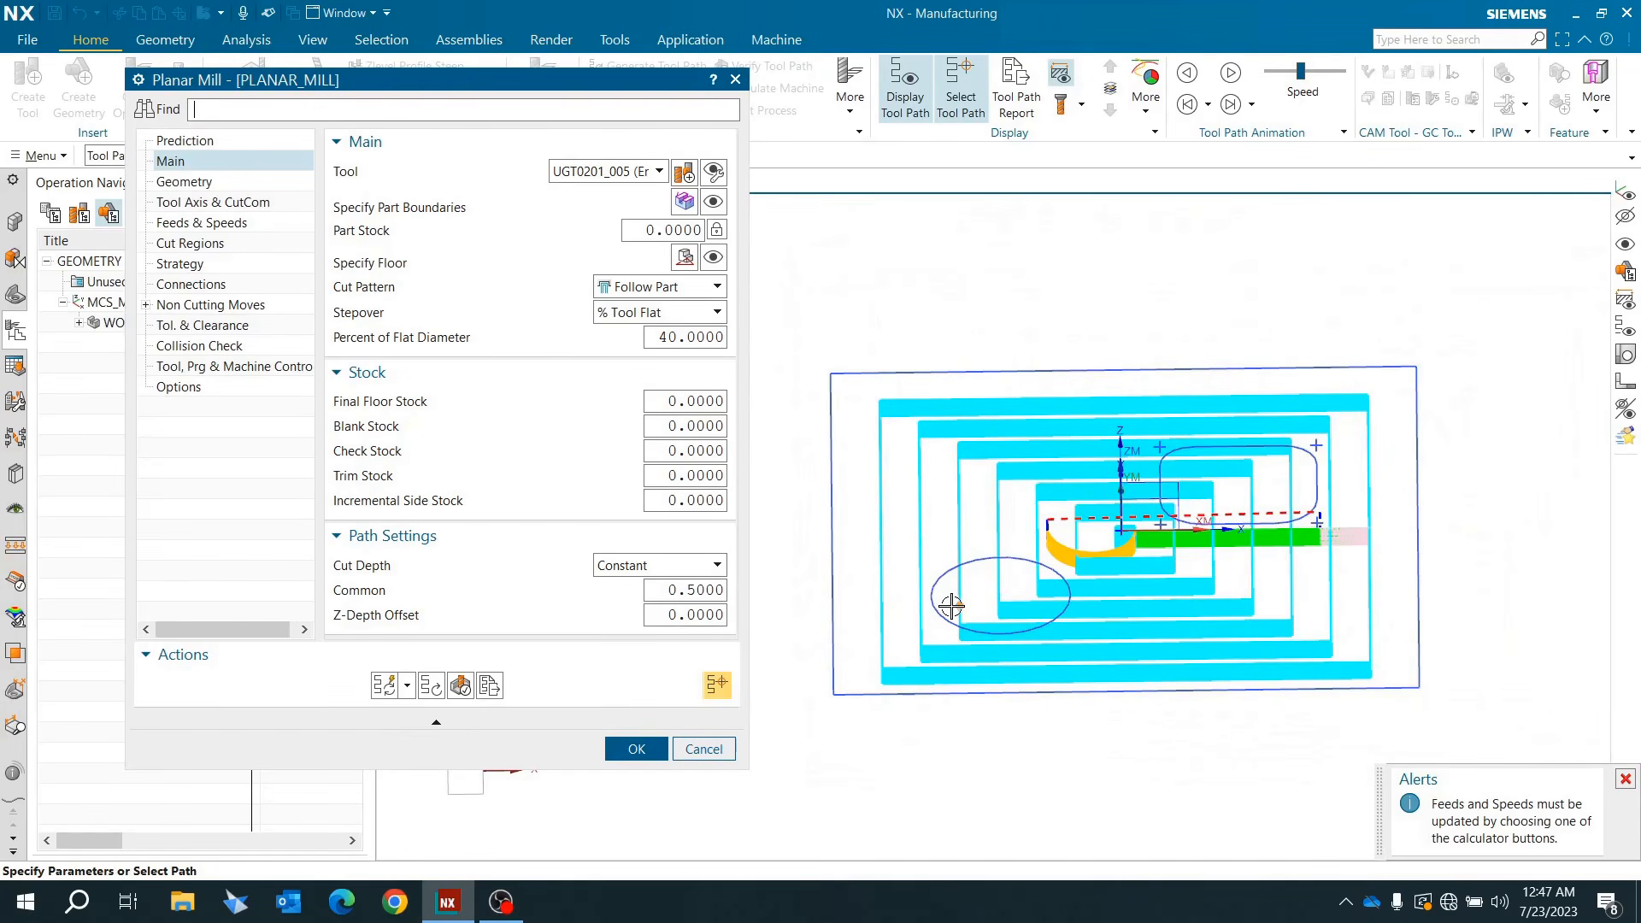
scroll(947, 609, "down", 2)
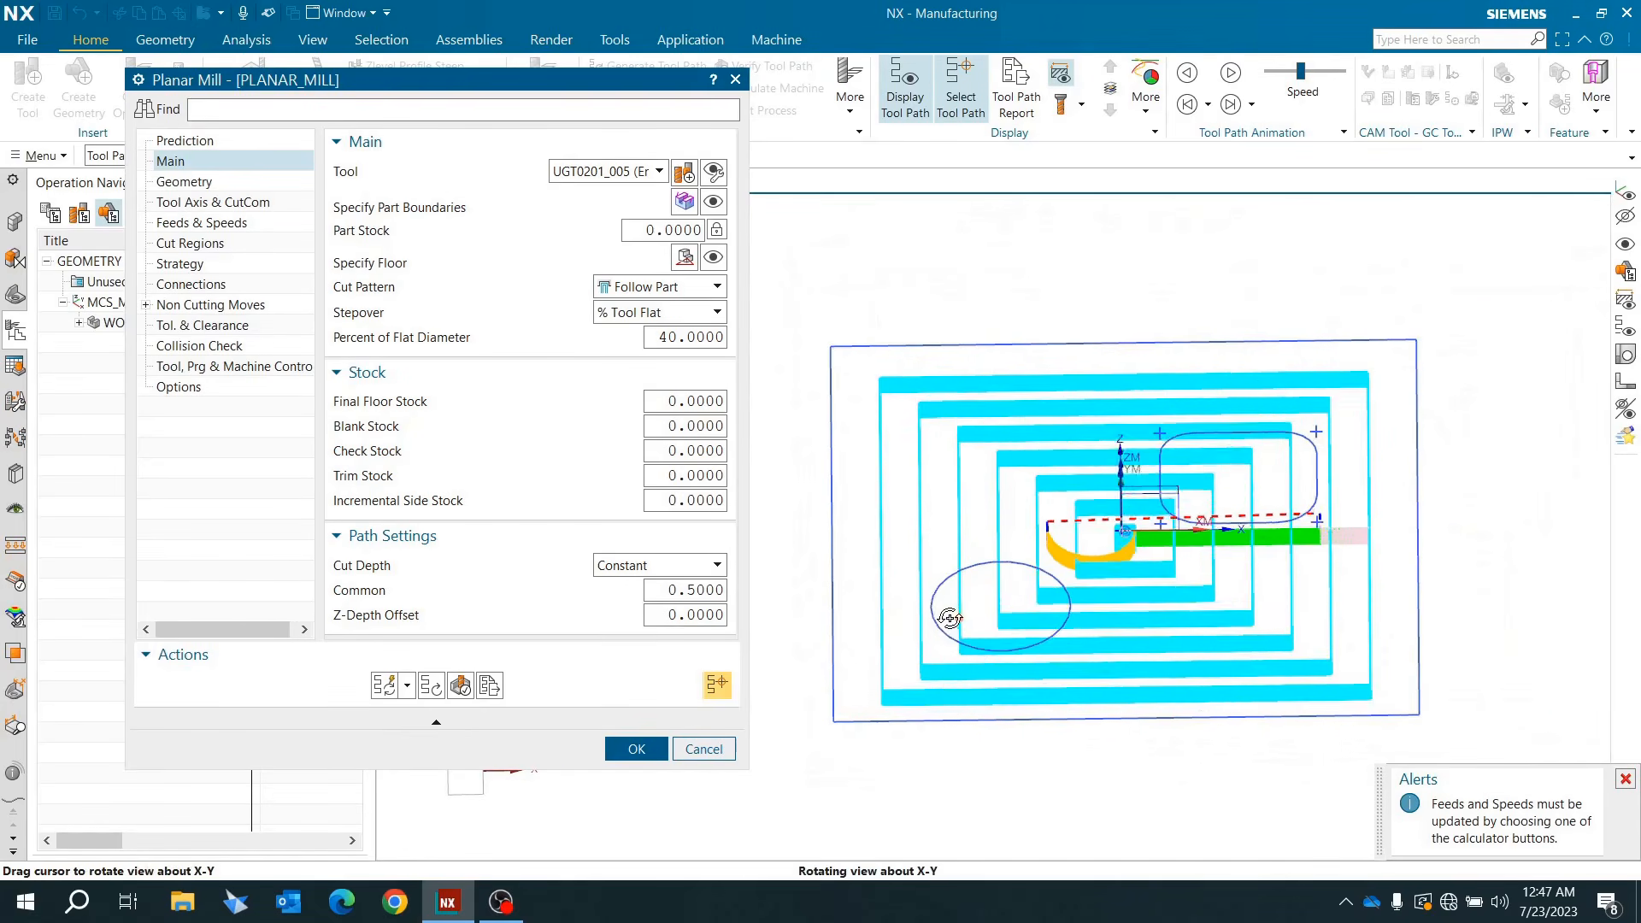
Step: Verify the planar mill tool path by playing the 3D Dynamic material removal simulation to the end
left_click(461, 686)
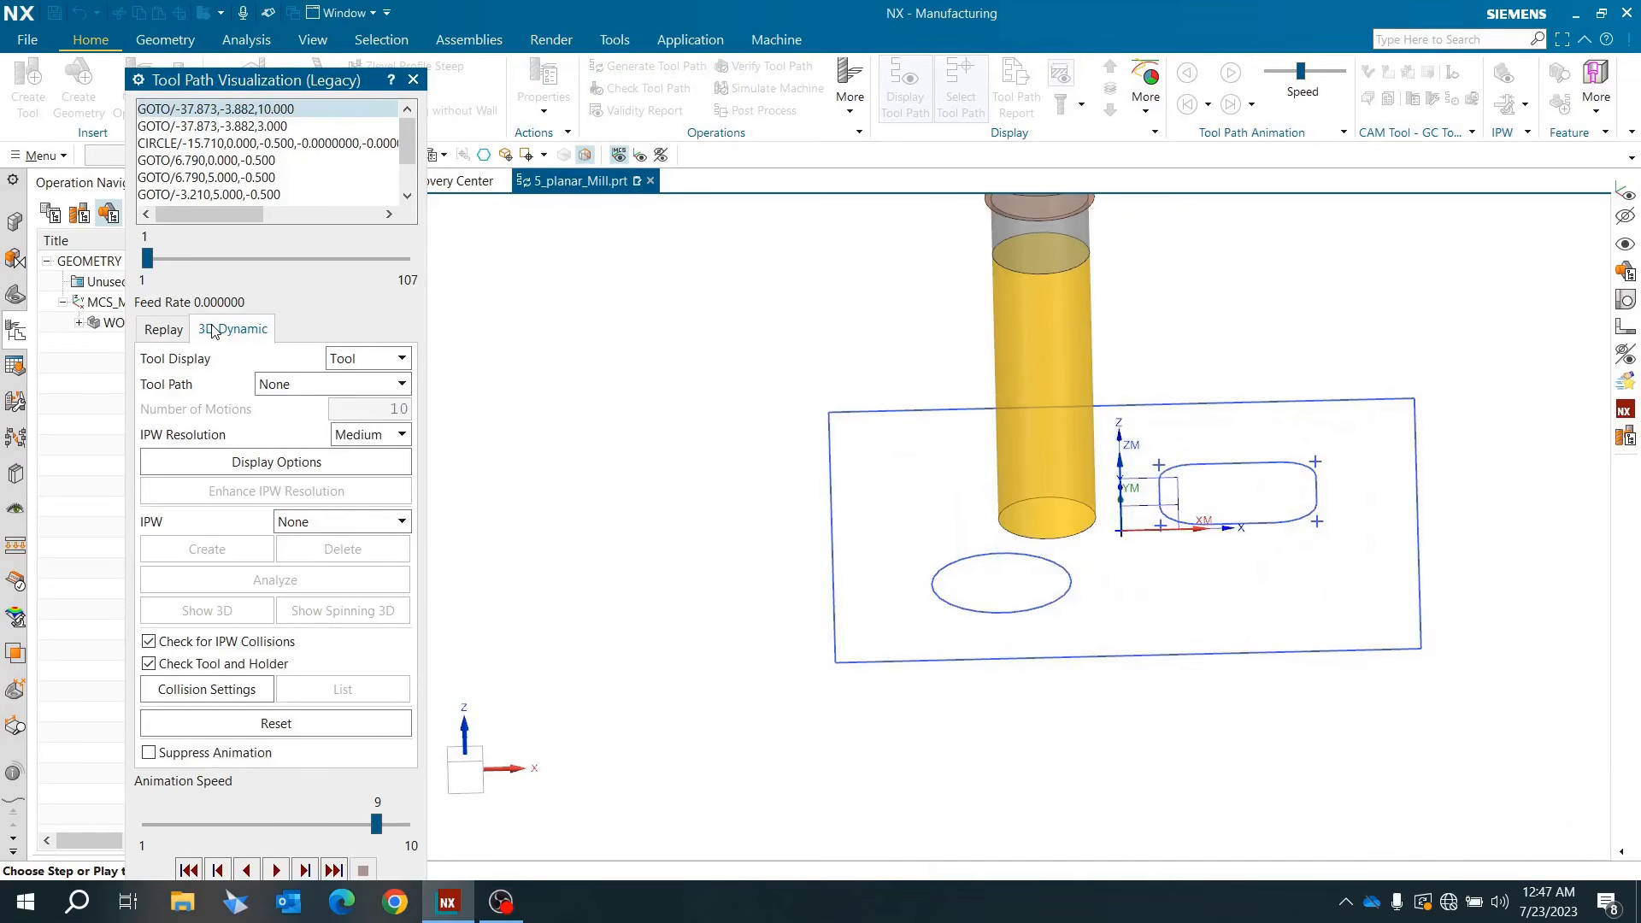
left_click_drag(282, 83, 334, 27)
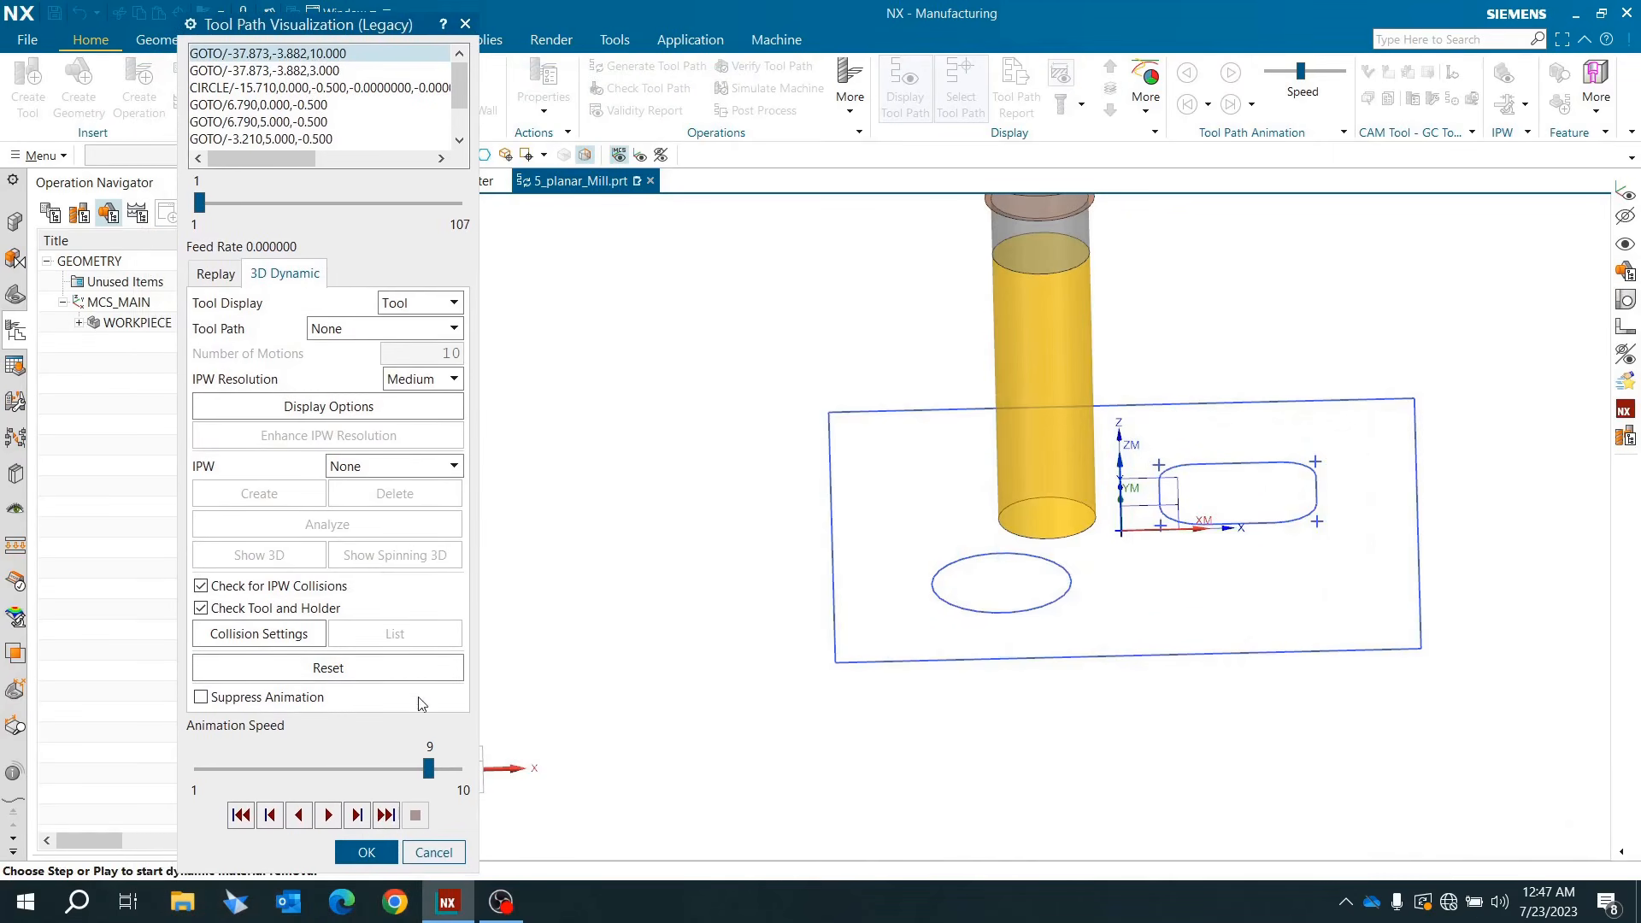
left_click(330, 818)
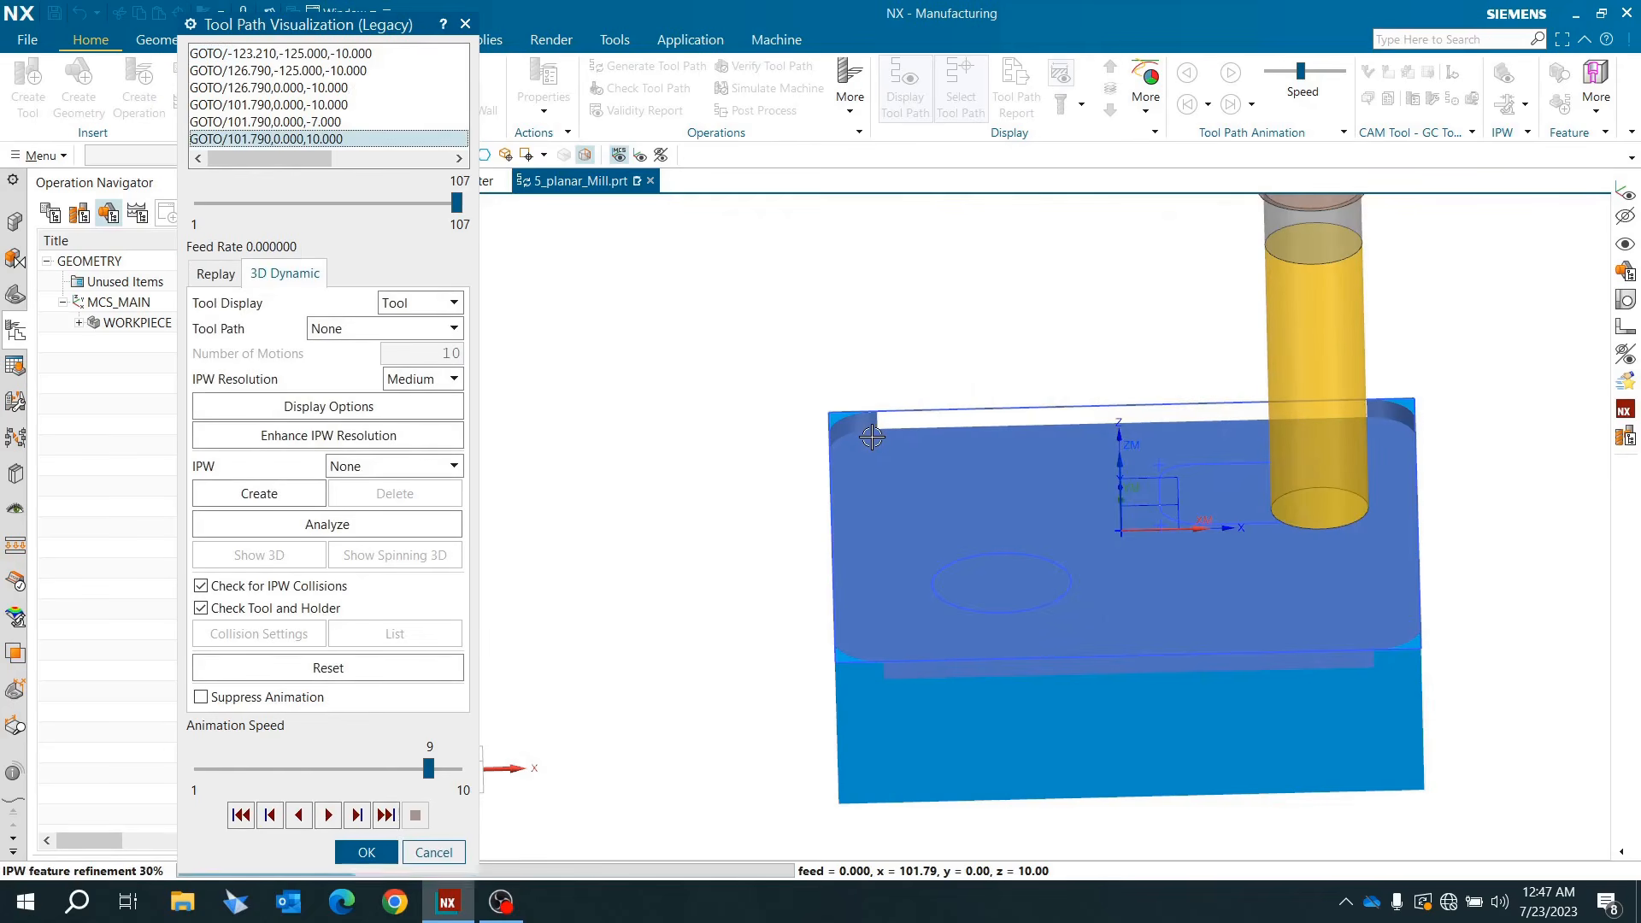
Step: Examine the material remaining at the corners of the simulated workpiece, and close the tool path visualization
middle_click_drag(906, 534, 909, 542)
scroll(899, 393, "up", 3)
middle_click_drag(844, 385, 832, 398)
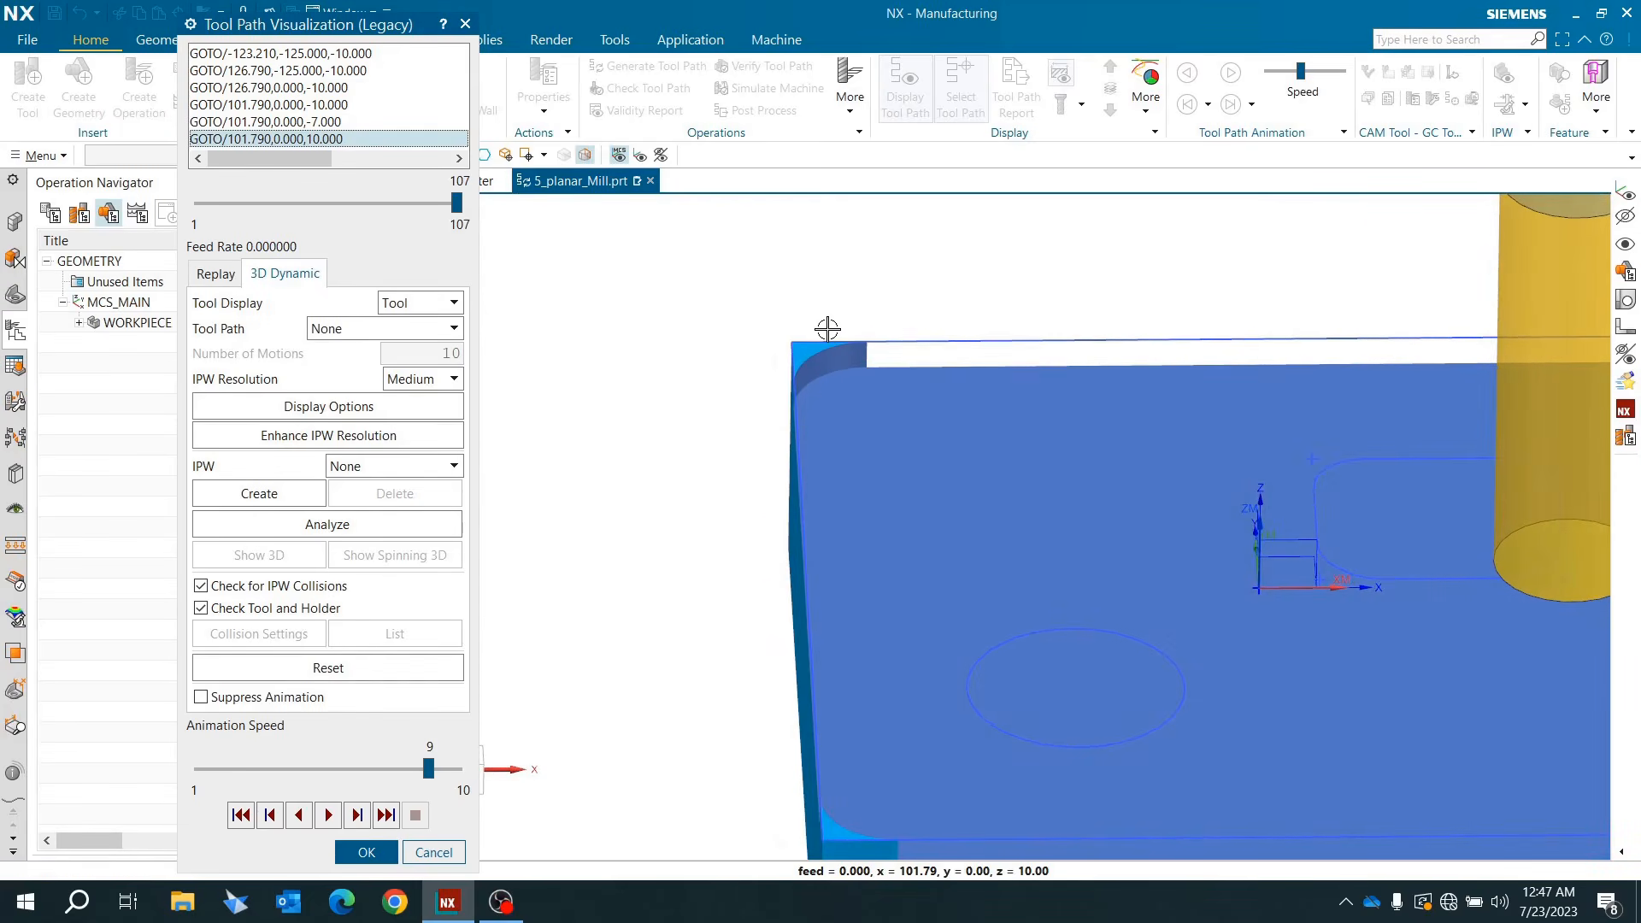
scroll(827, 329, "down", 1)
scroll(827, 329, "down", 1)
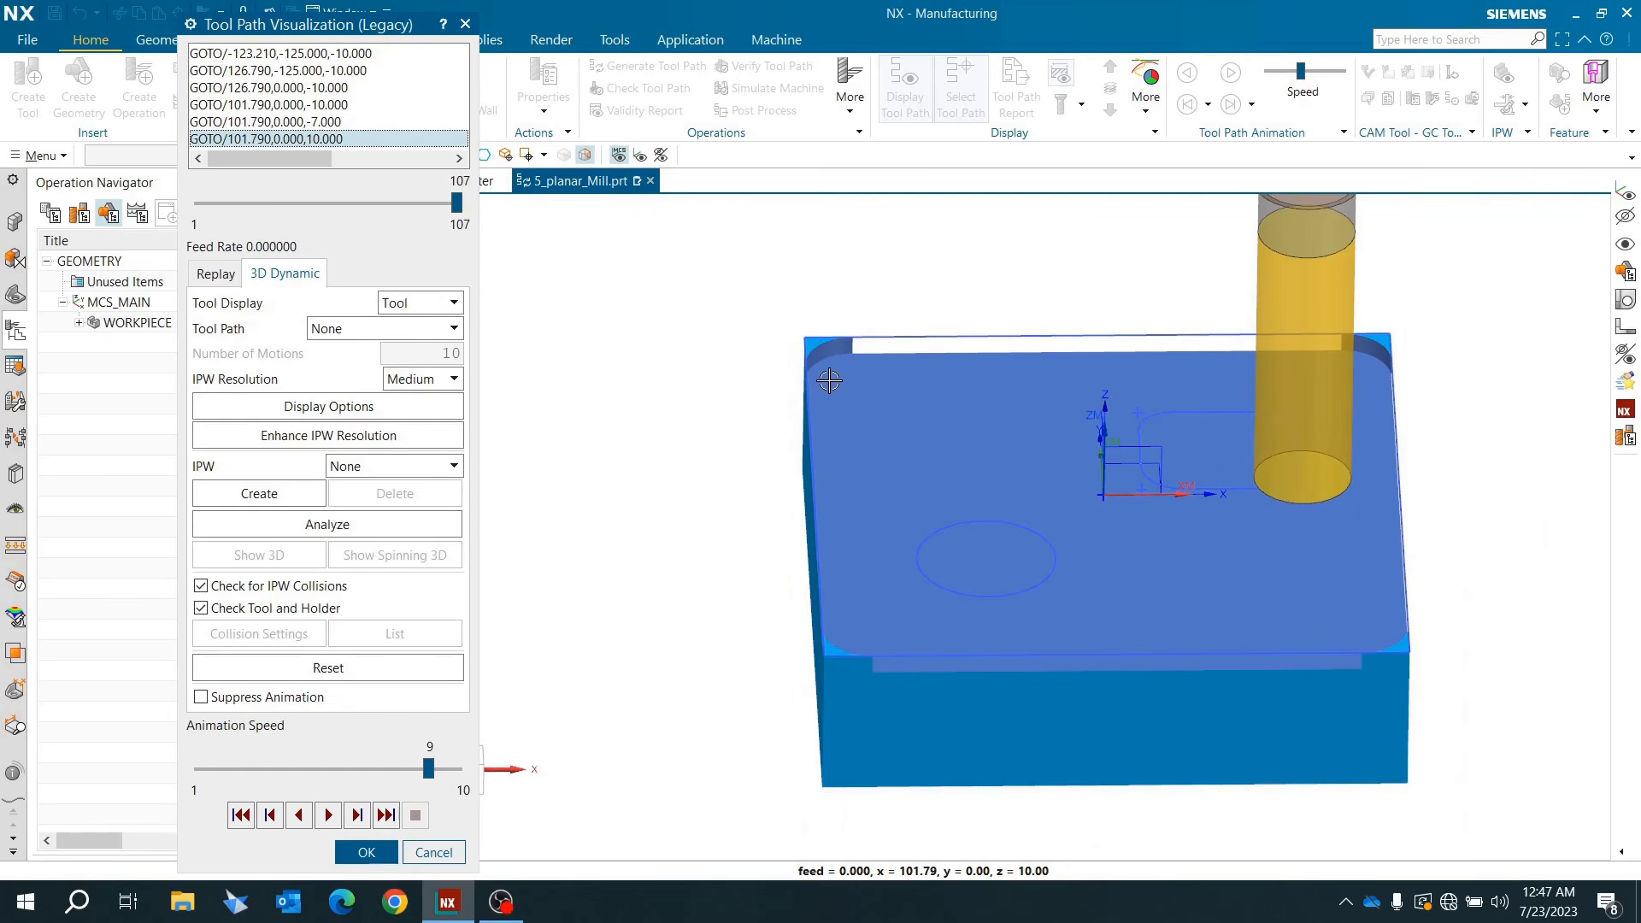
middle_click_drag(829, 380, 812, 370)
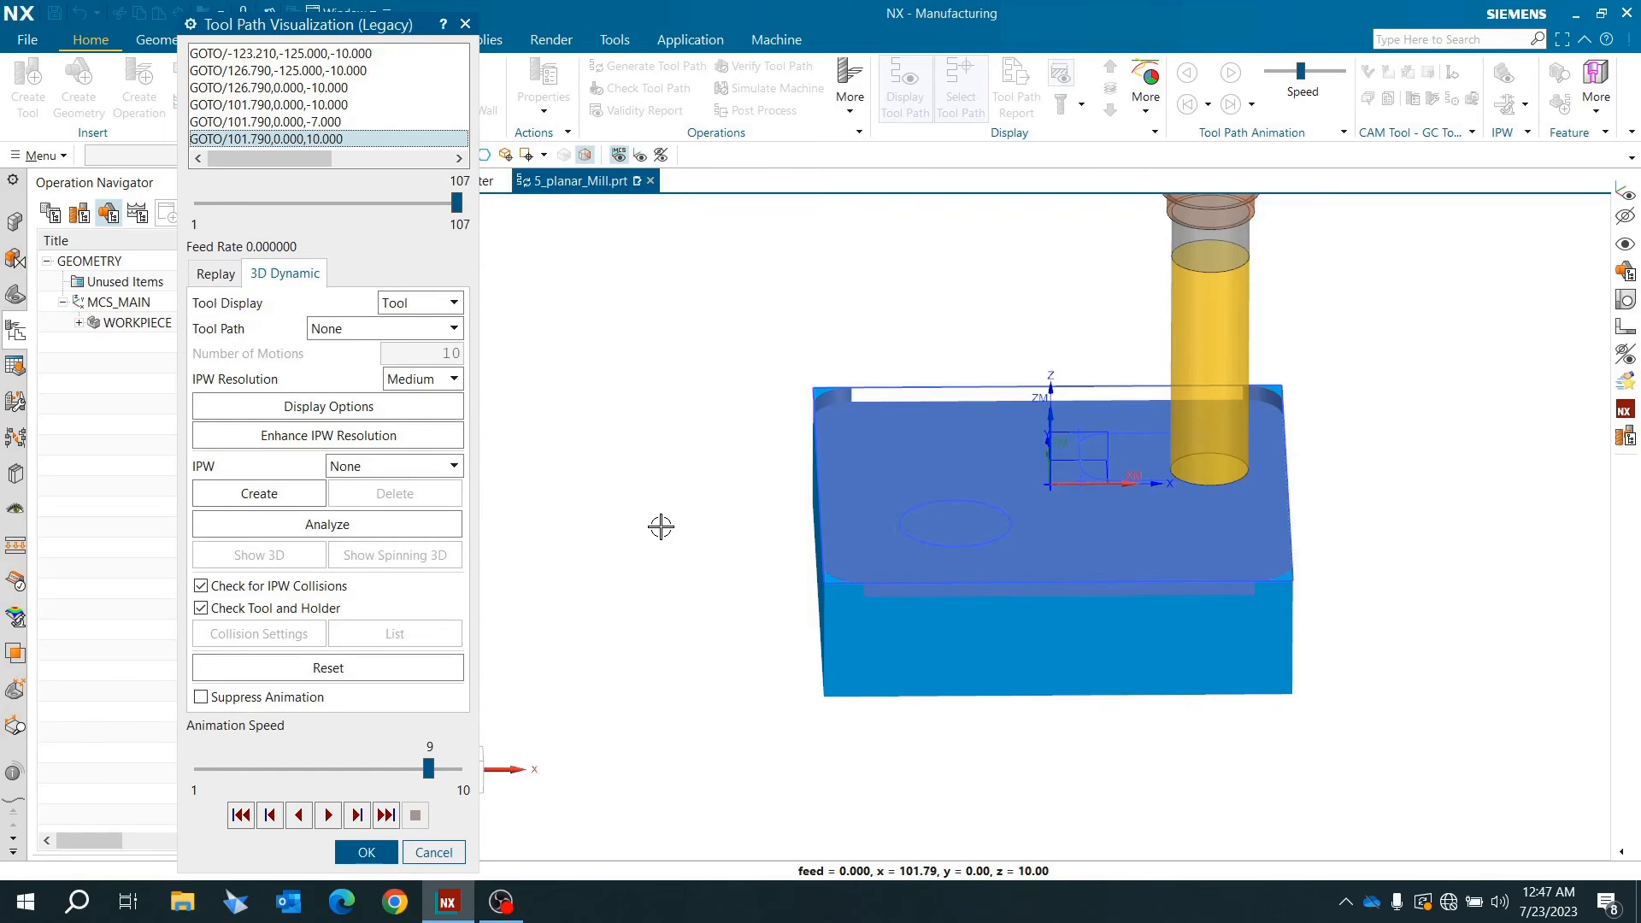
scroll(863, 410, "up", 3)
middle_click_drag(859, 411, 851, 364)
scroll(851, 361, "down", 2)
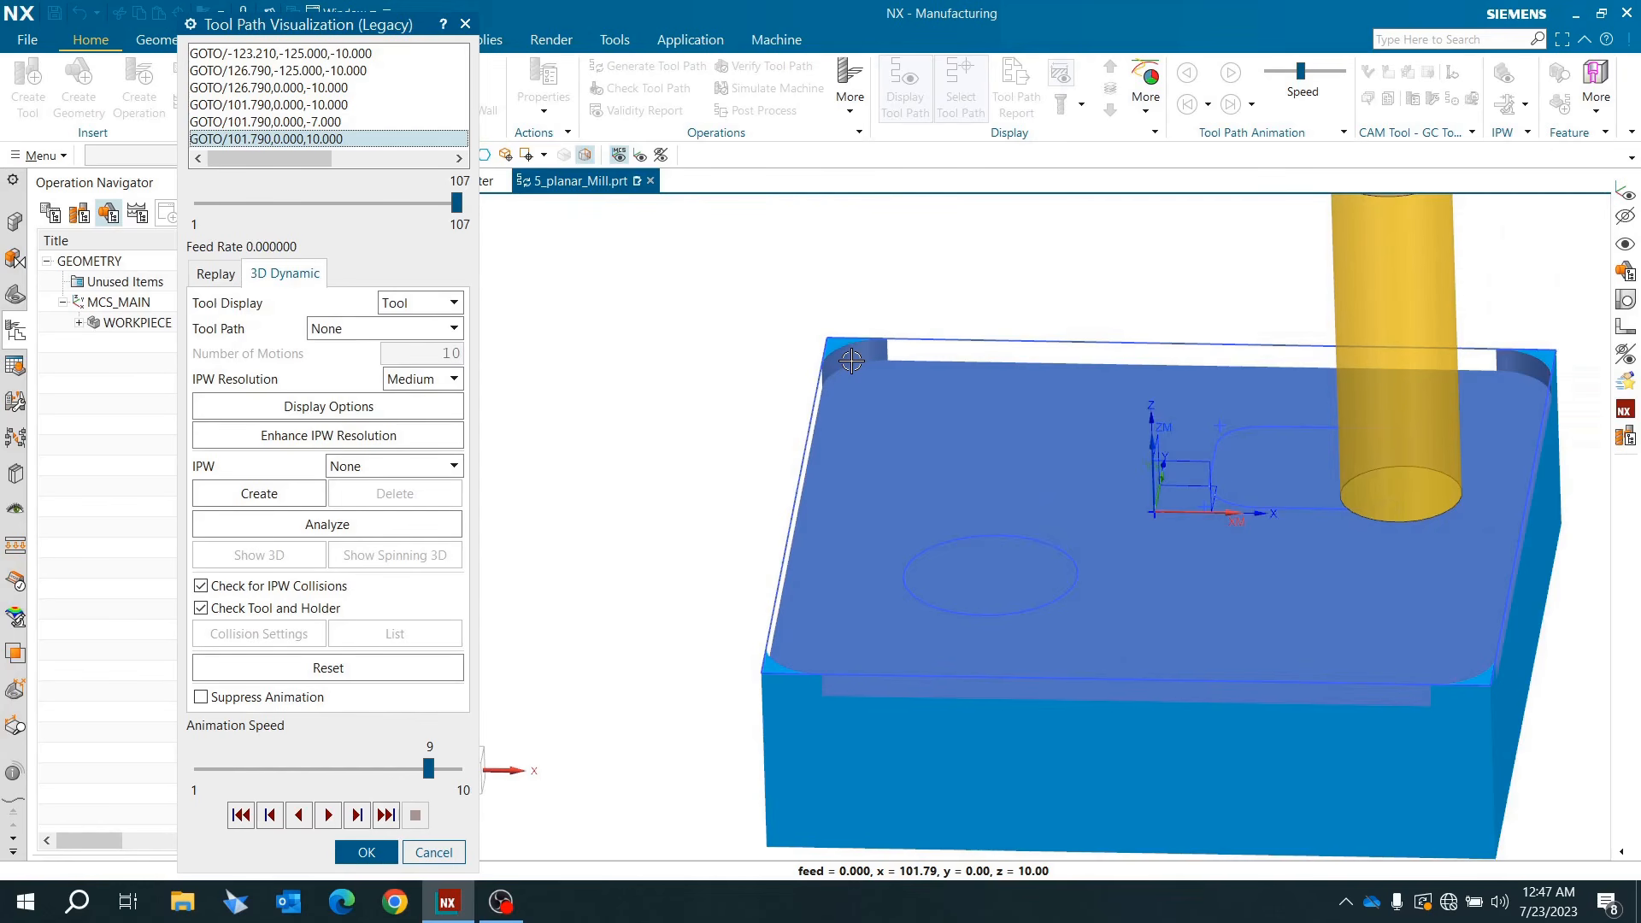
scroll(859, 485, "down", 2)
mouse_move(865, 483)
middle_mouse_down()
mouse_move(866, 455)
mouse_move(865, 468)
middle_mouse_up()
scroll(865, 468, "up", 4)
scroll(865, 469, "up", 3)
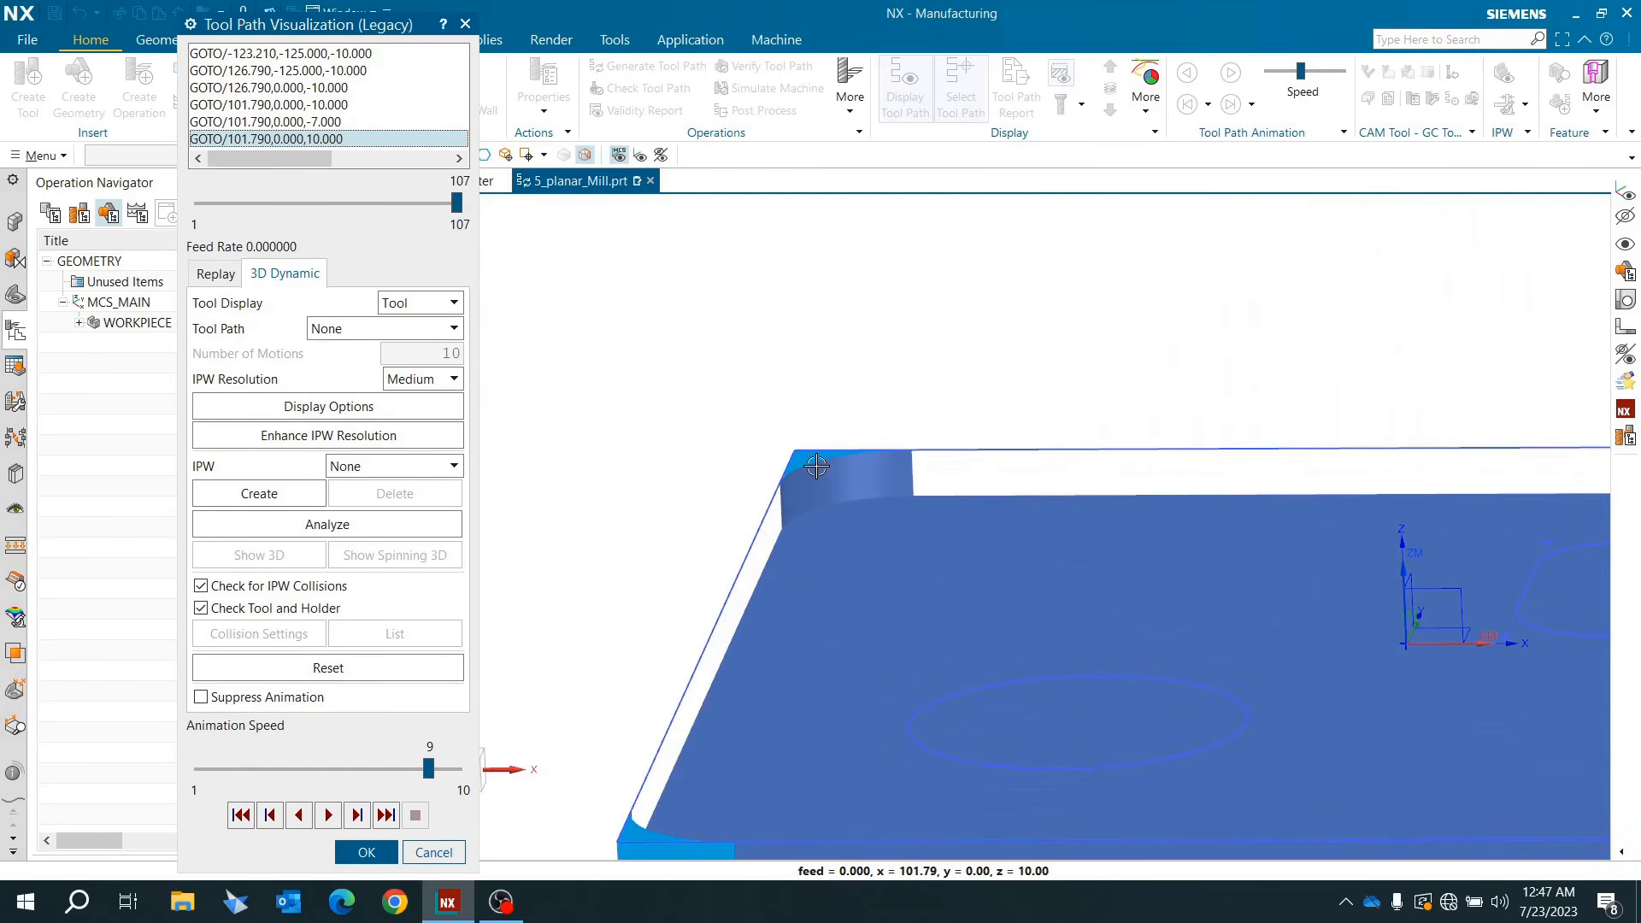
left_click(365, 852)
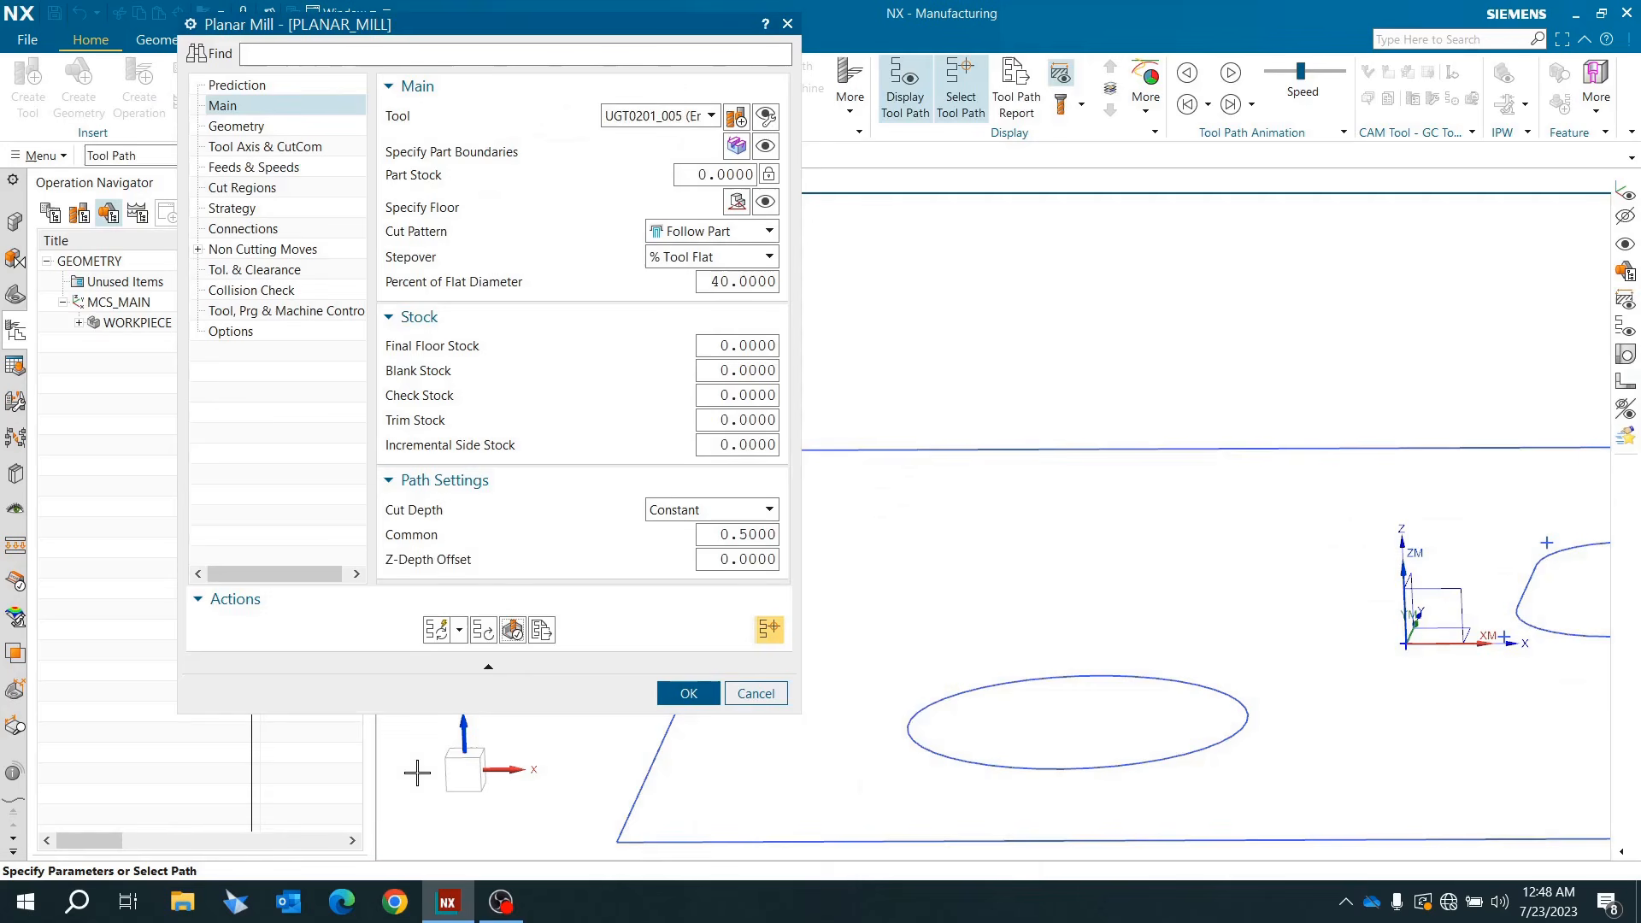
Step: Set the tool position of all four members of the part boundary to On
scroll(992, 443, "down", 3)
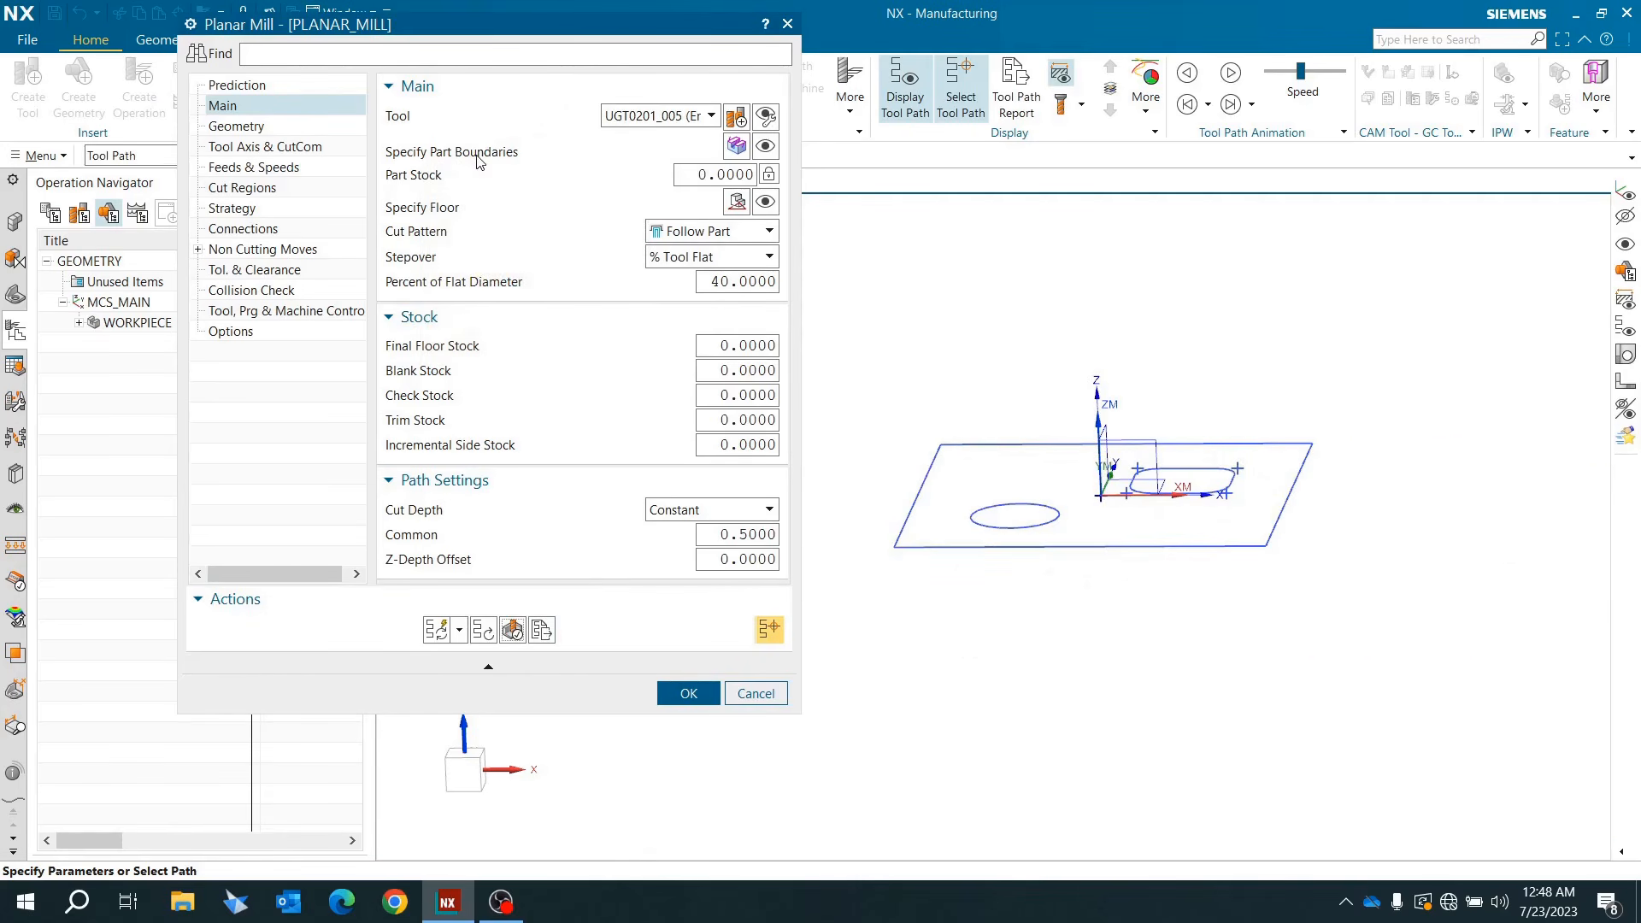
left_click(739, 148)
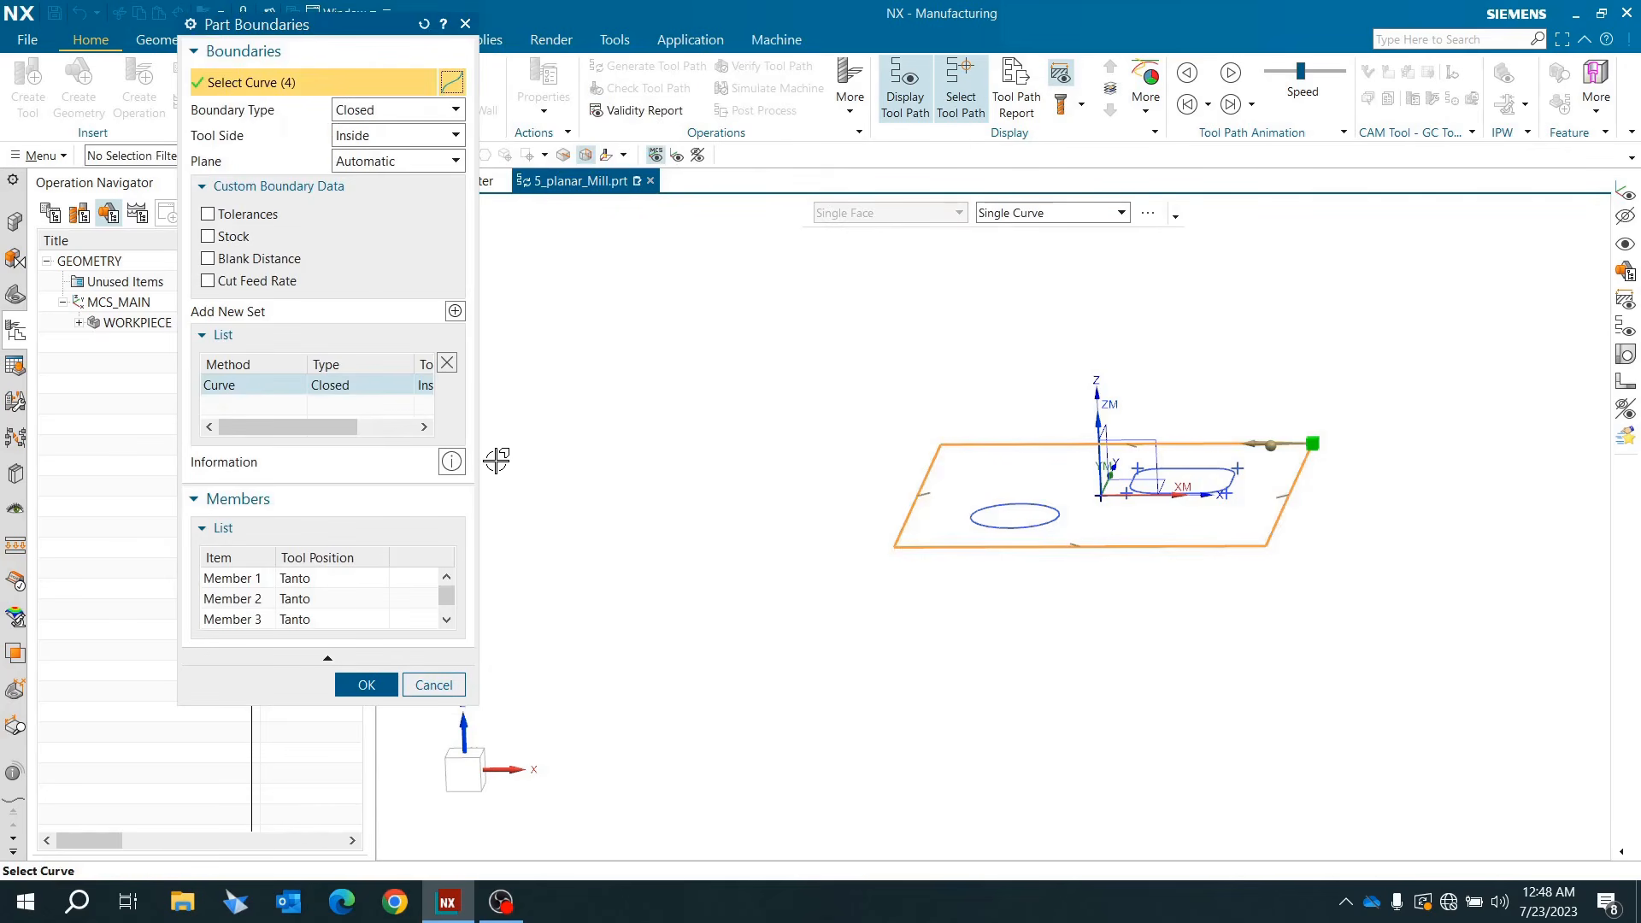
left_click(284, 583)
key("ctrl+alt+t")
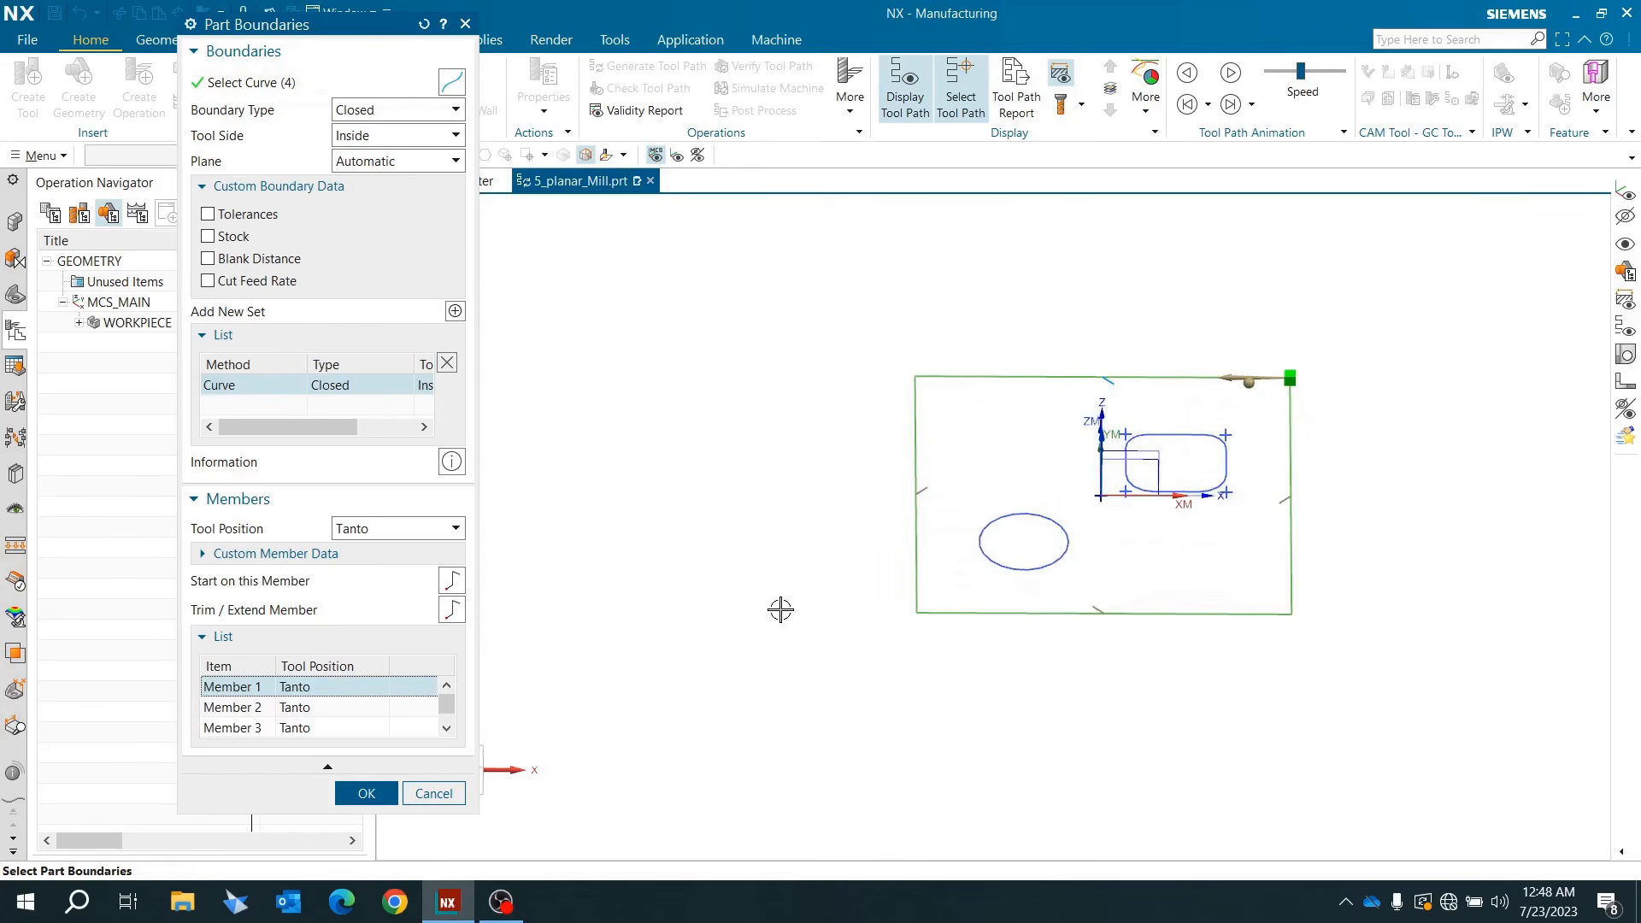
scroll(1290, 379, "up", 2)
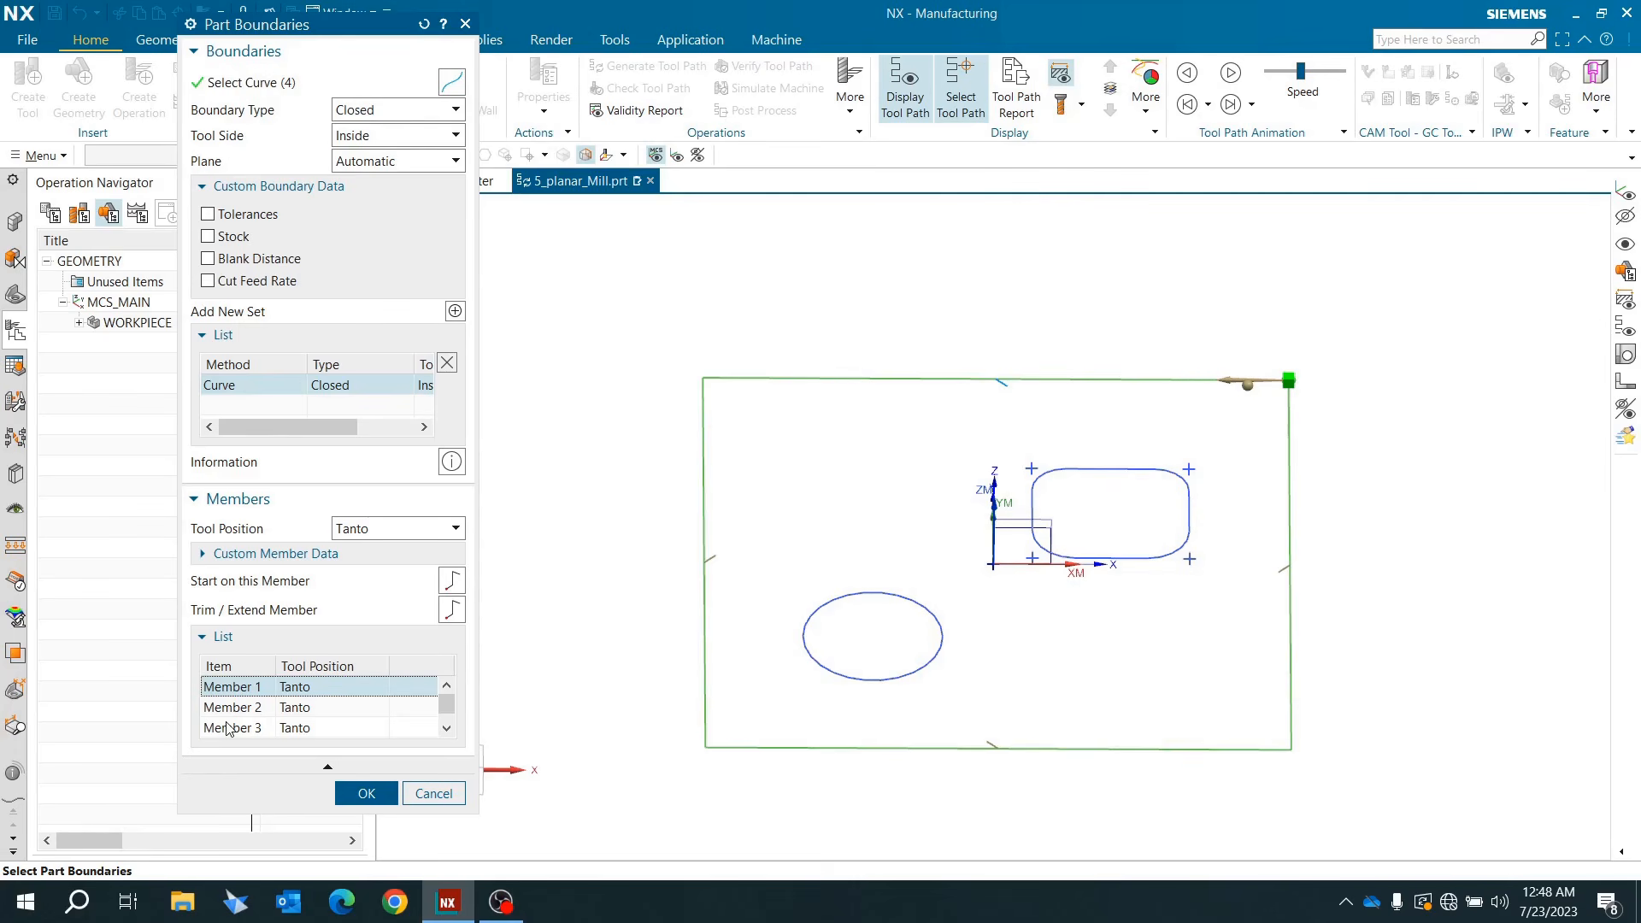
scroll(309, 723, "down", 1)
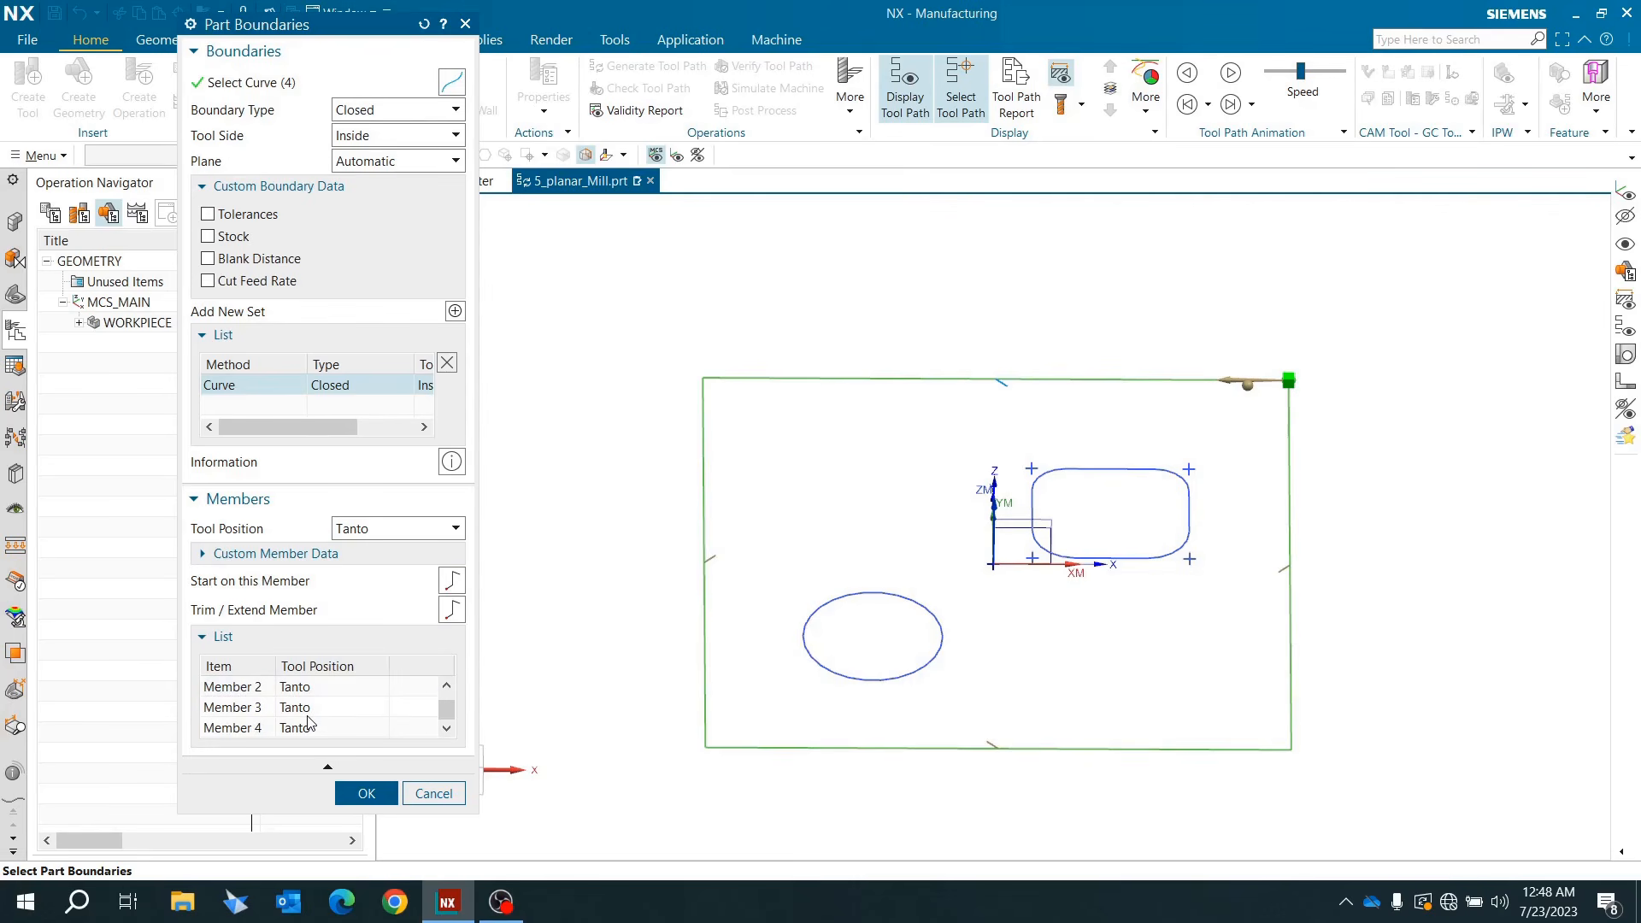
scroll(312, 718, "up", 1)
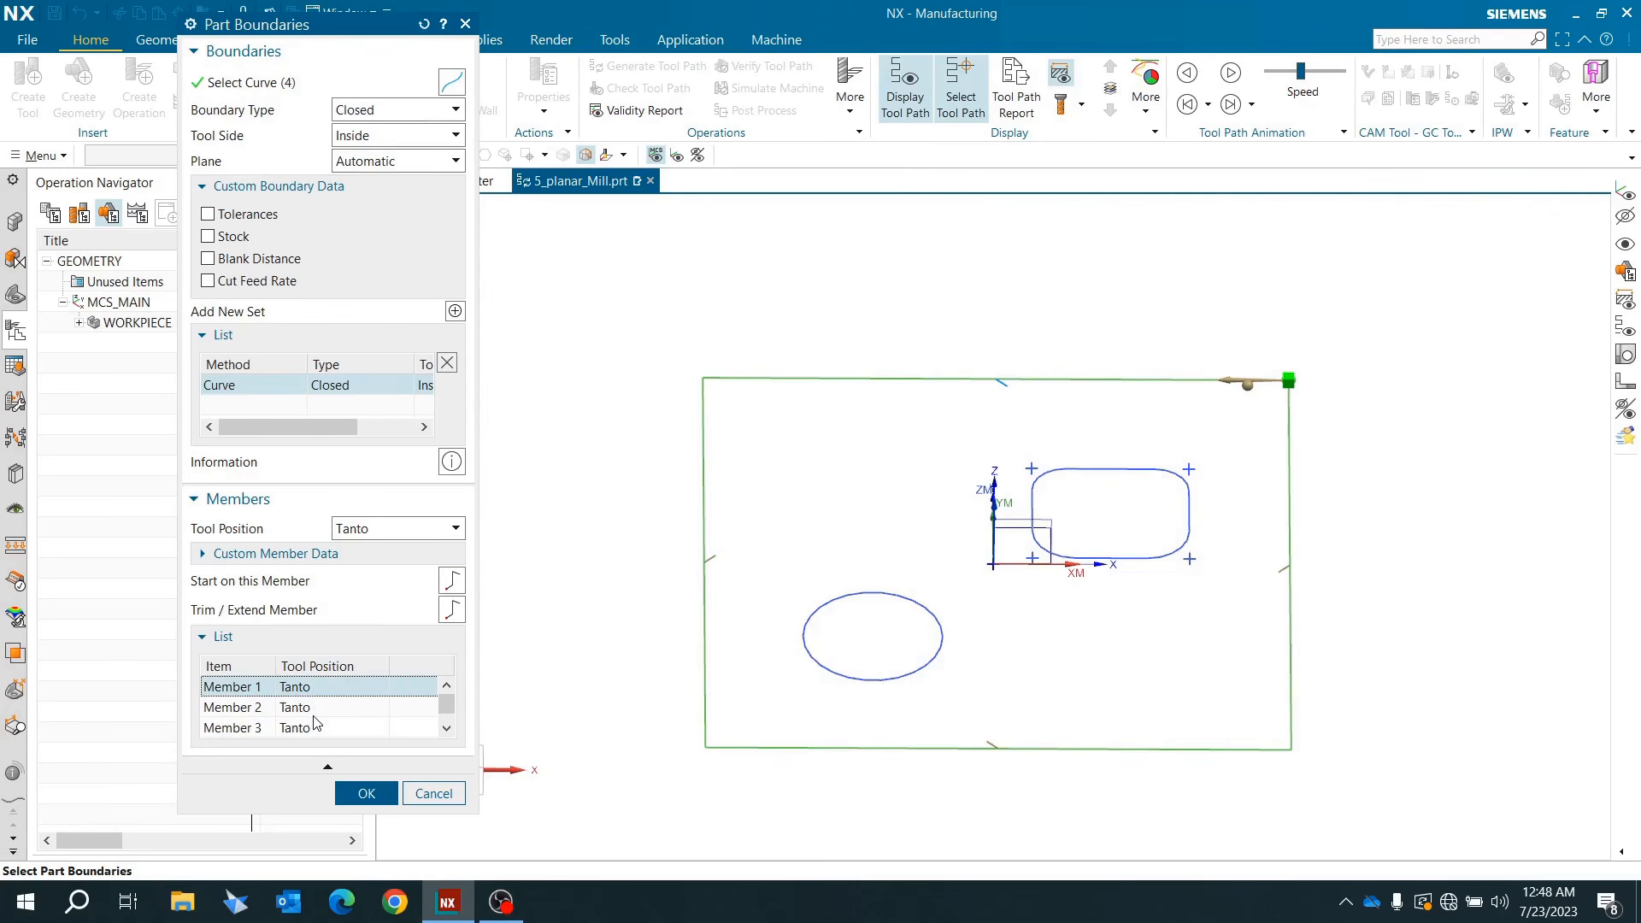
scroll(317, 724, "down", 1)
left_click(321, 731, "shift")
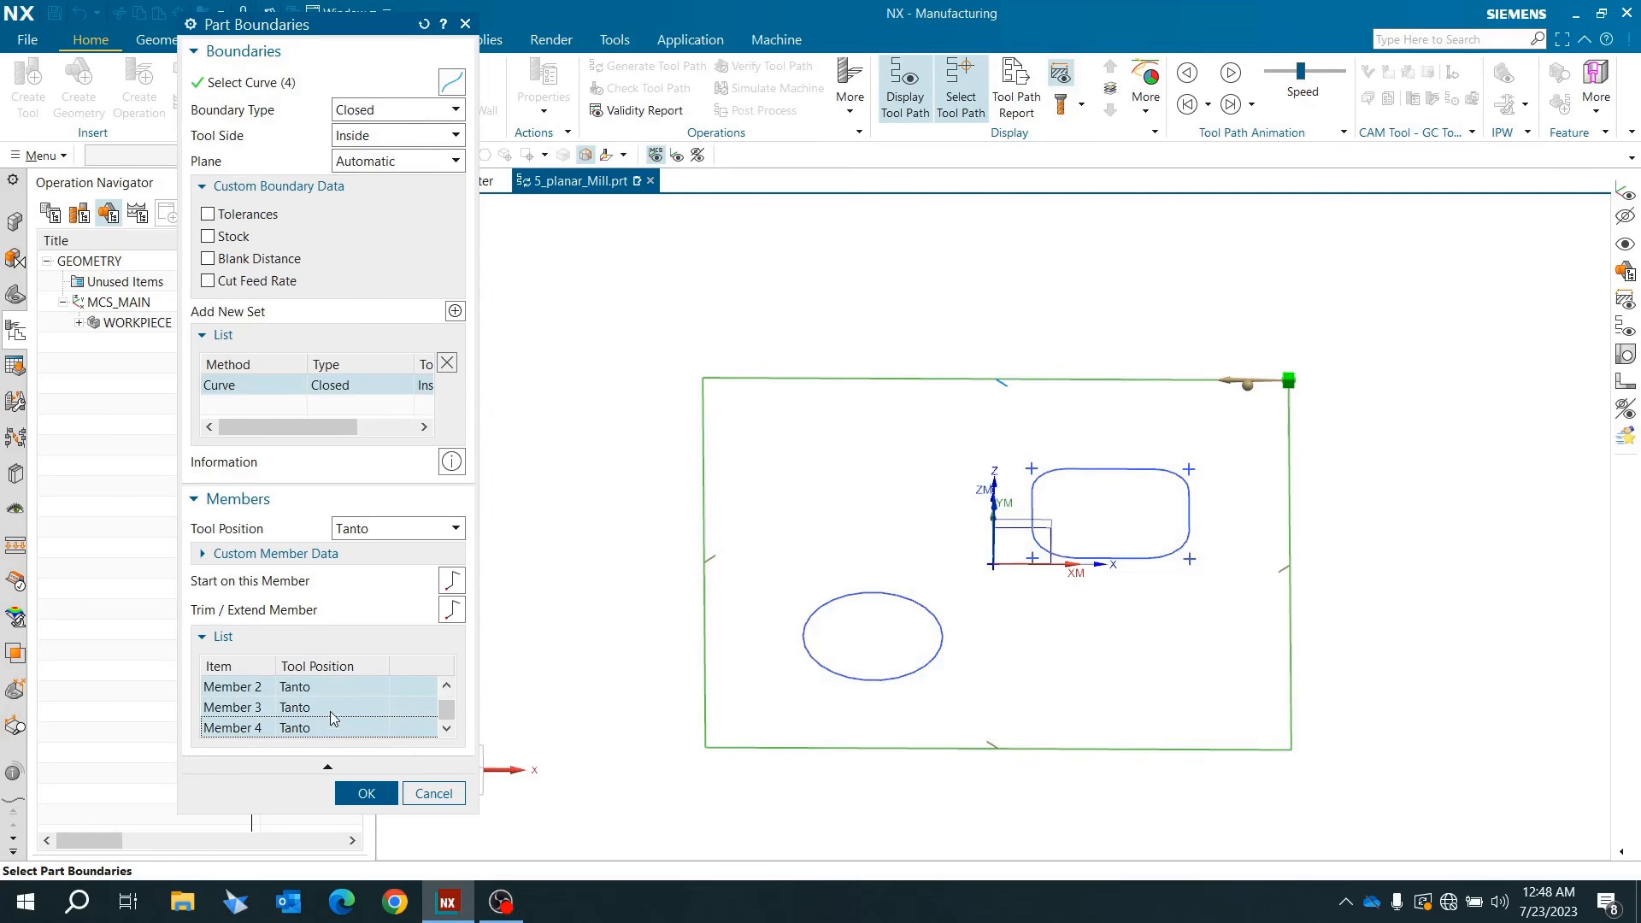
left_click(389, 533)
left_click(383, 557)
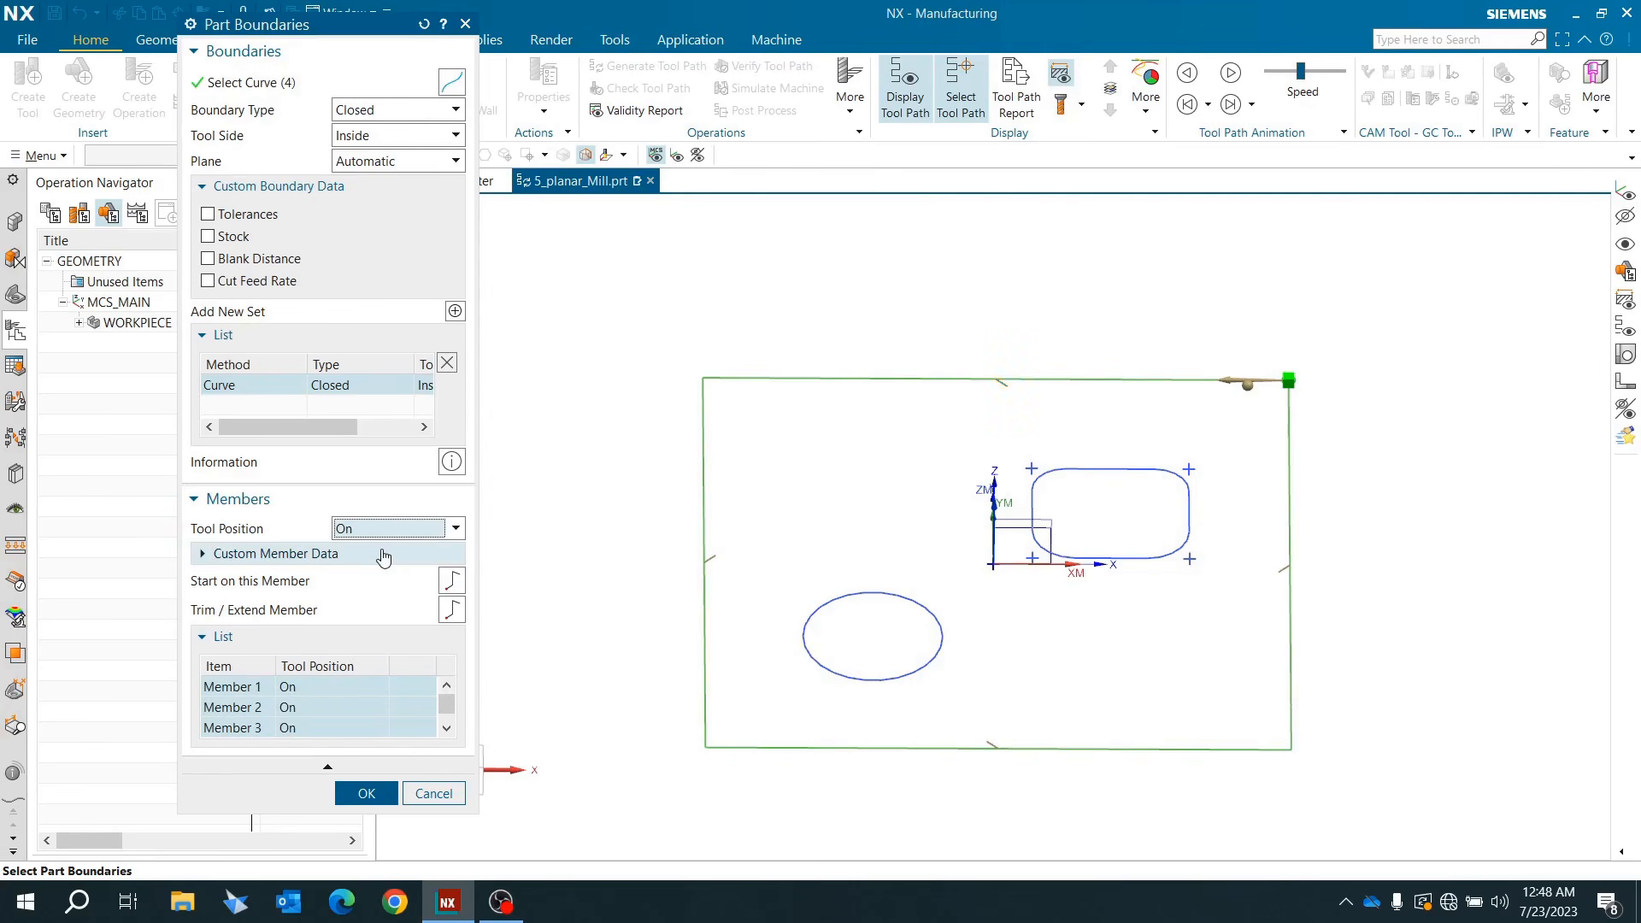
Step: Review the boundary members' tool positions, accept the part boundaries, and regenerate the planar mill tool path
left_click(319, 707)
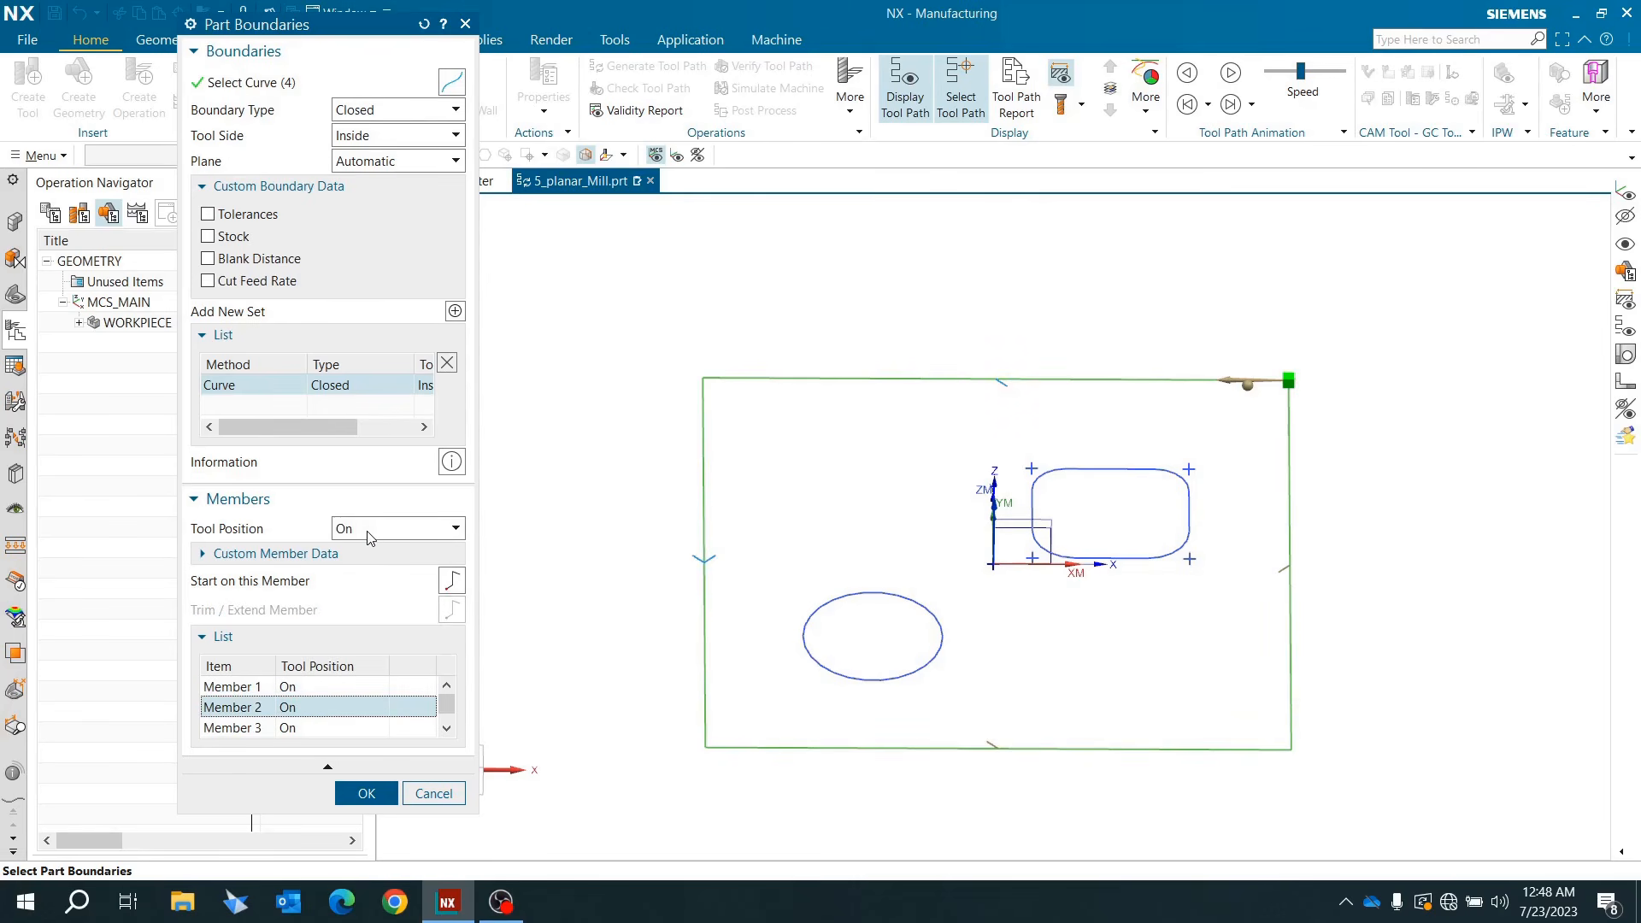
left_click(329, 688)
scroll(334, 706, "down", 1)
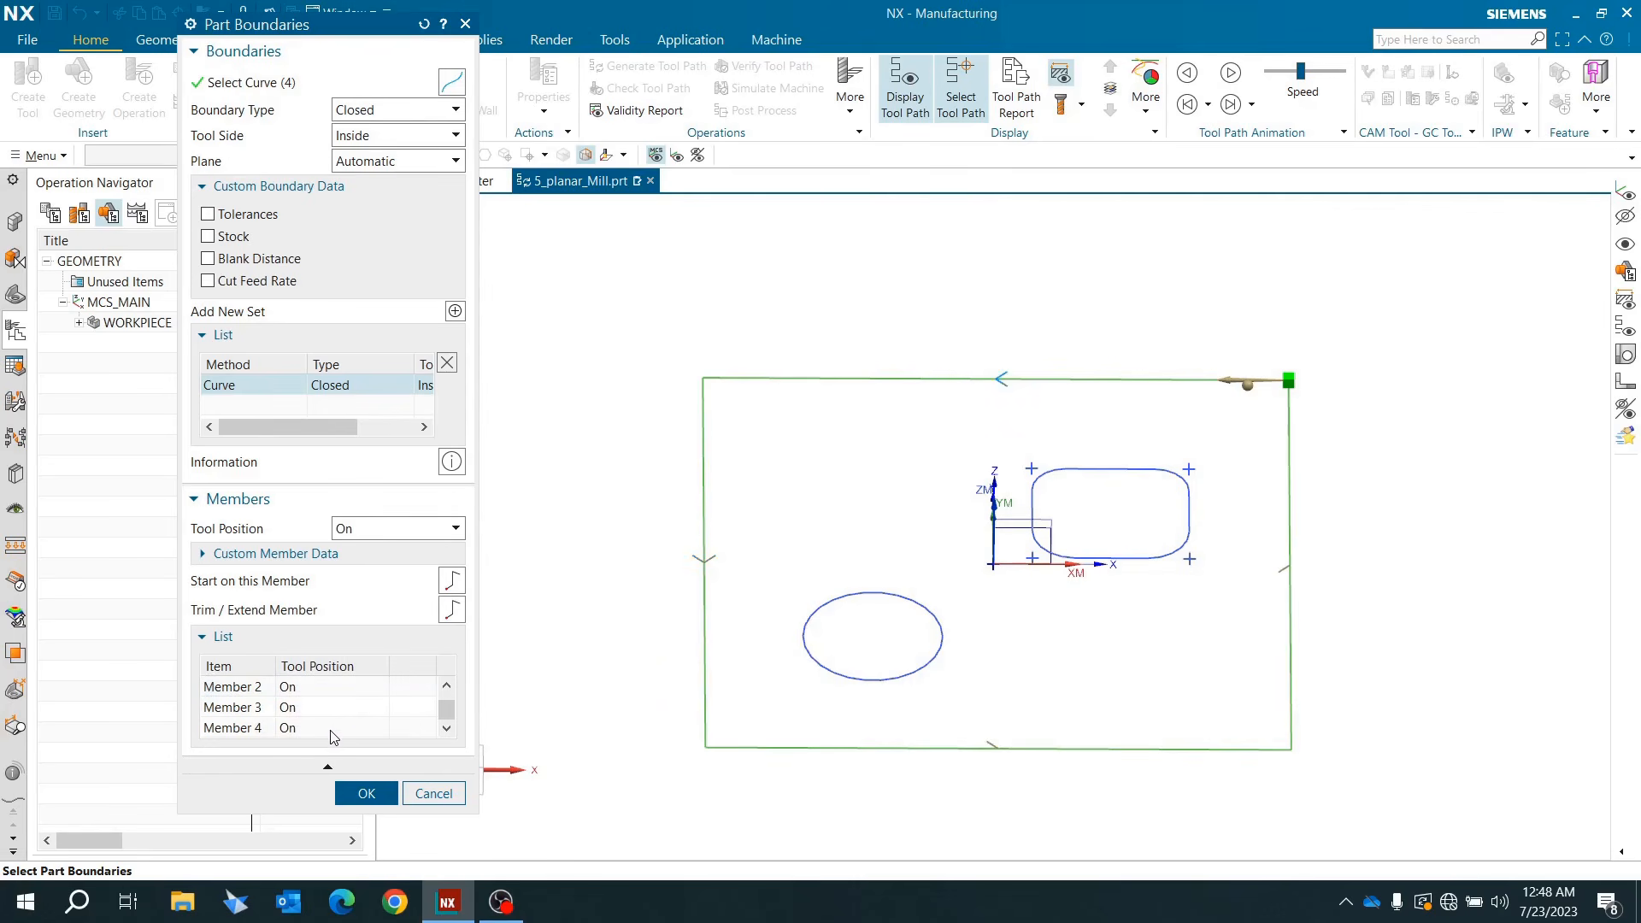
left_click(330, 731, "shift")
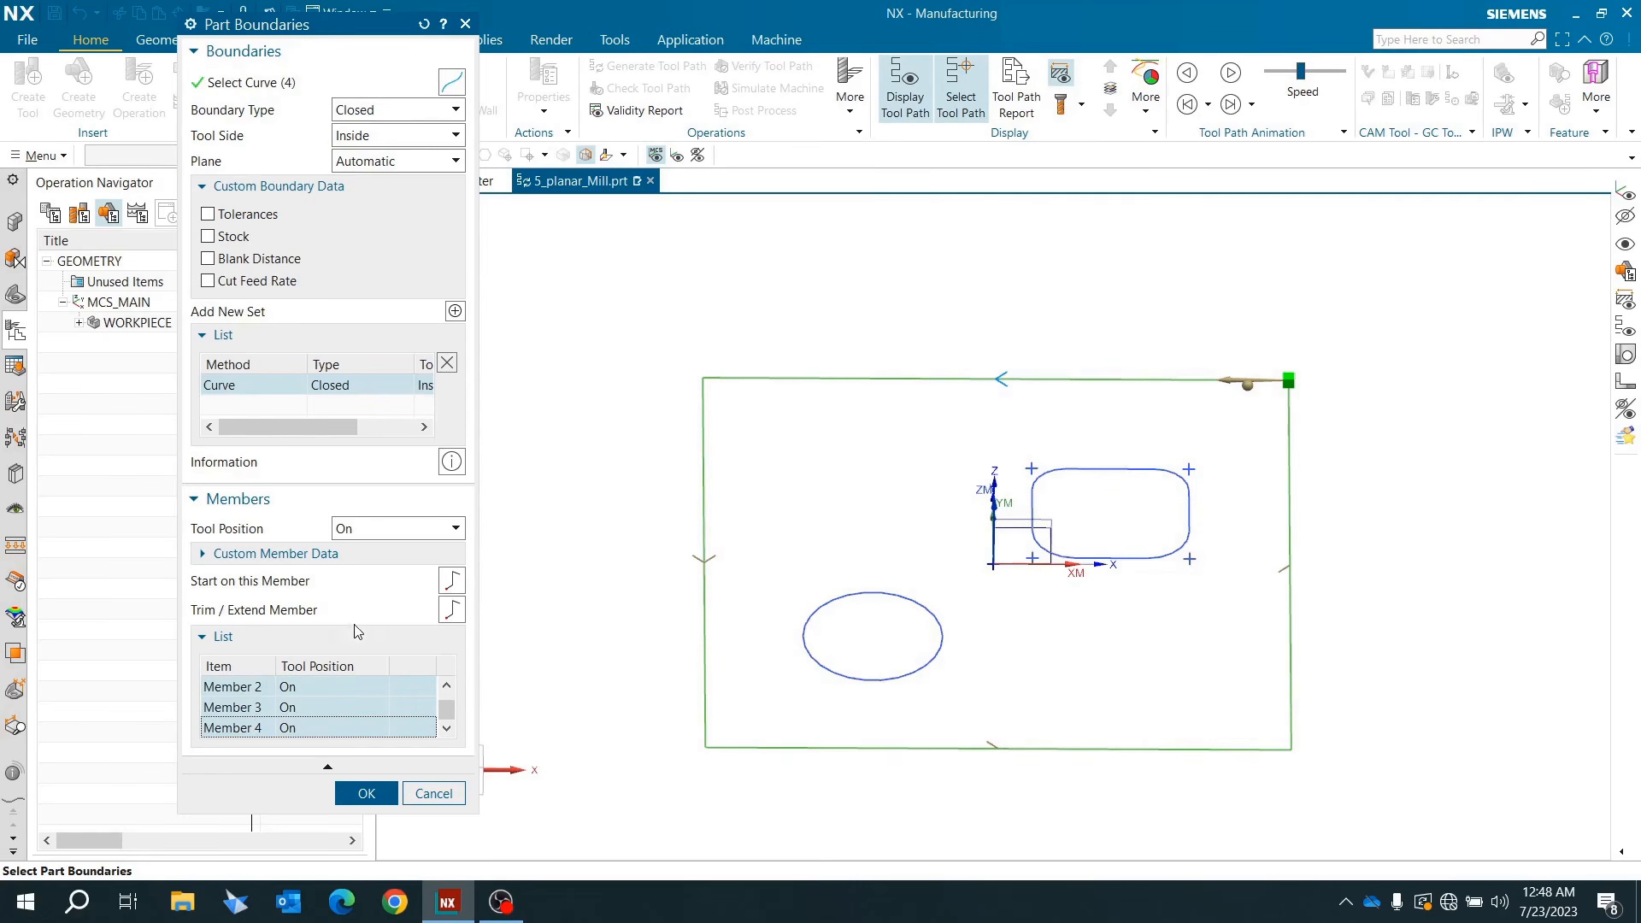
left_click(366, 794)
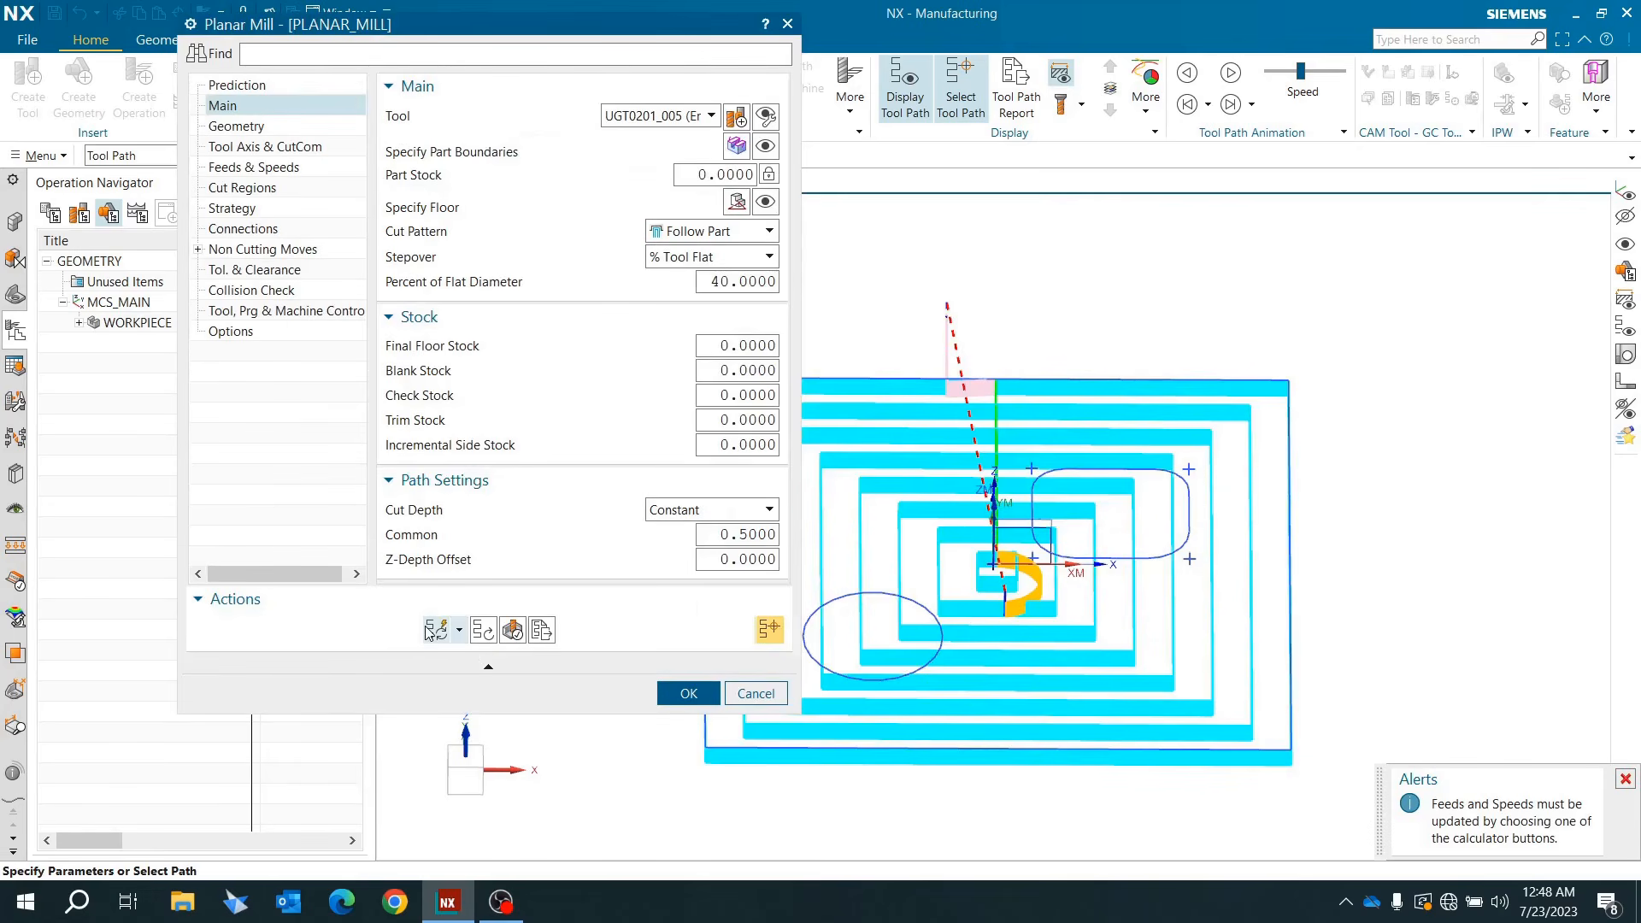
left_click(448, 630)
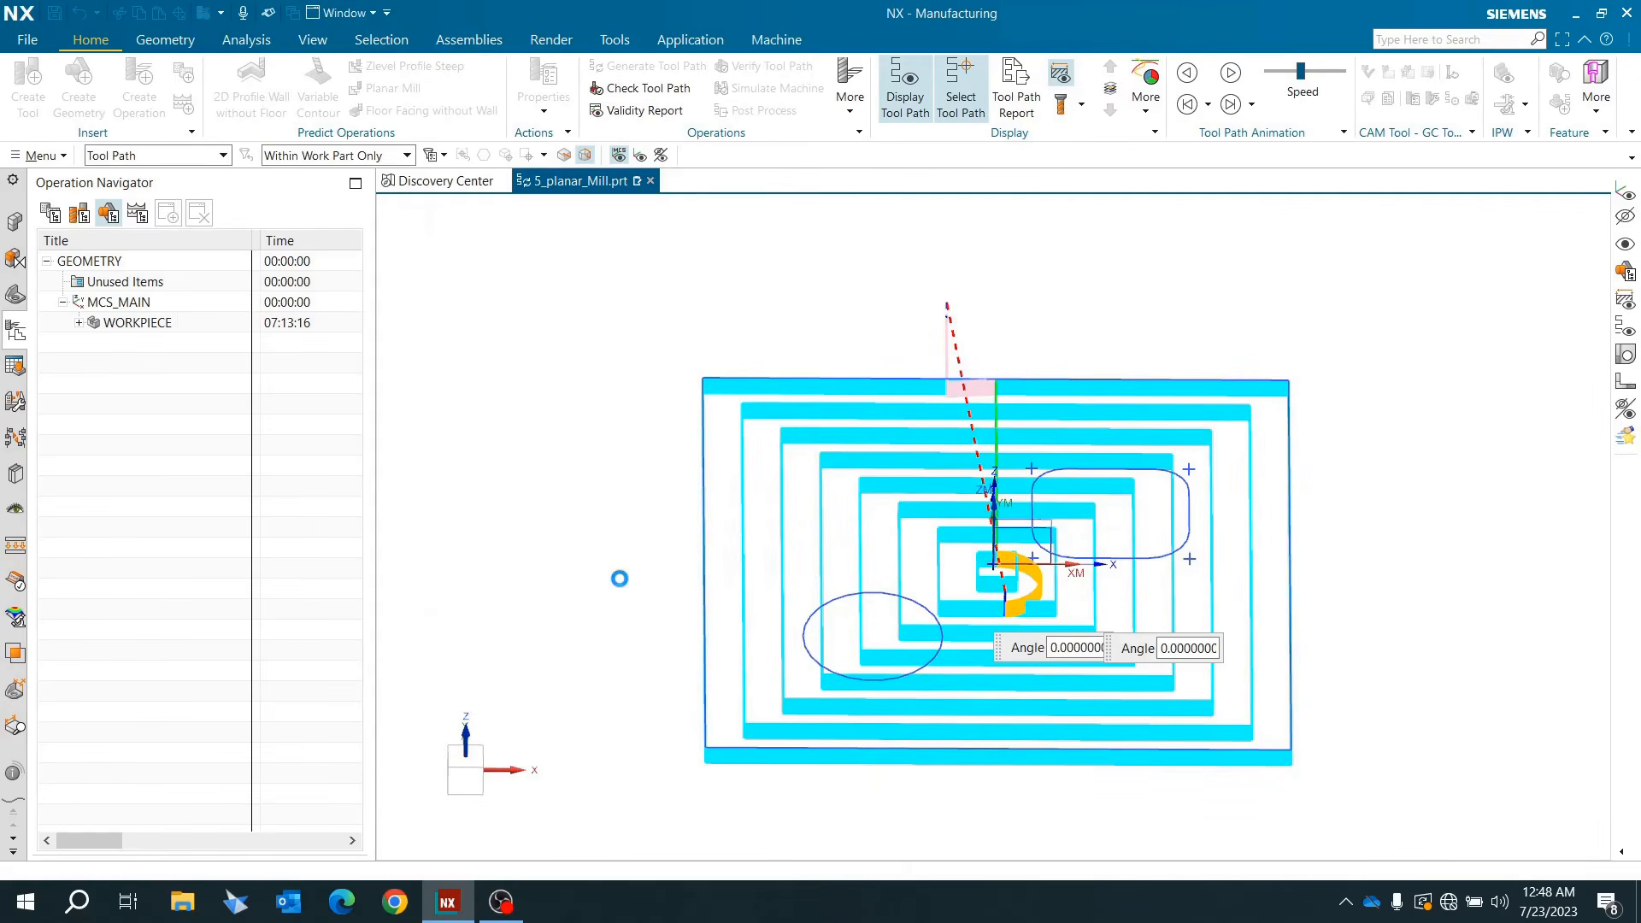
Step: Start the 3D Dynamic material removal simulation of the regenerated tool path and slow the animation speed to 6
left_click(512, 630)
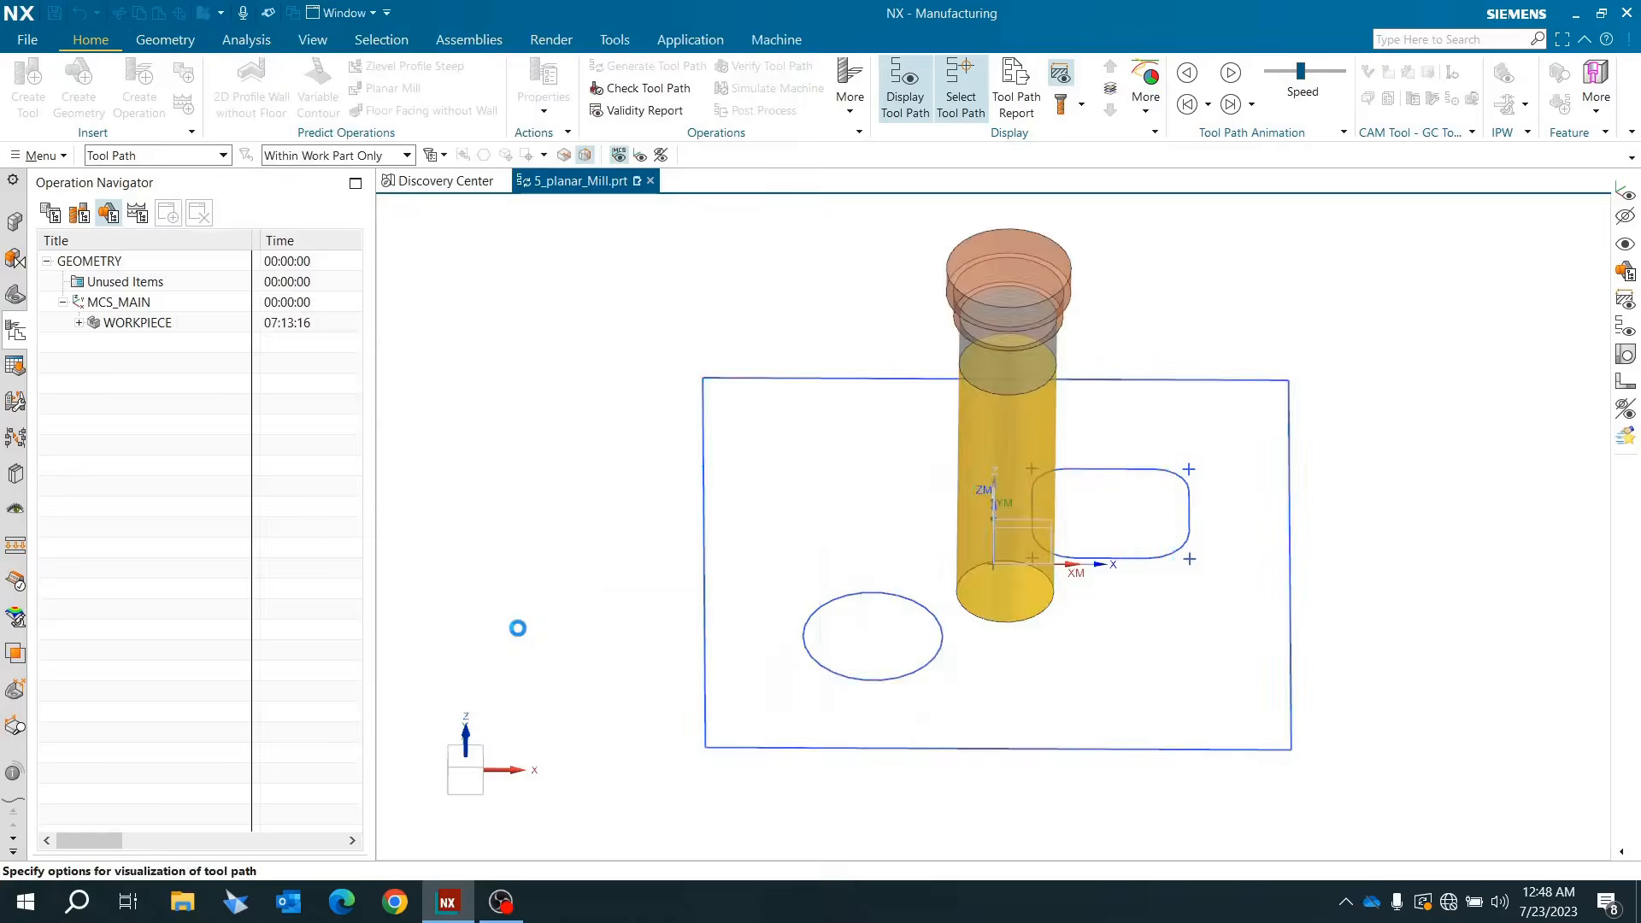
left_click(363, 774)
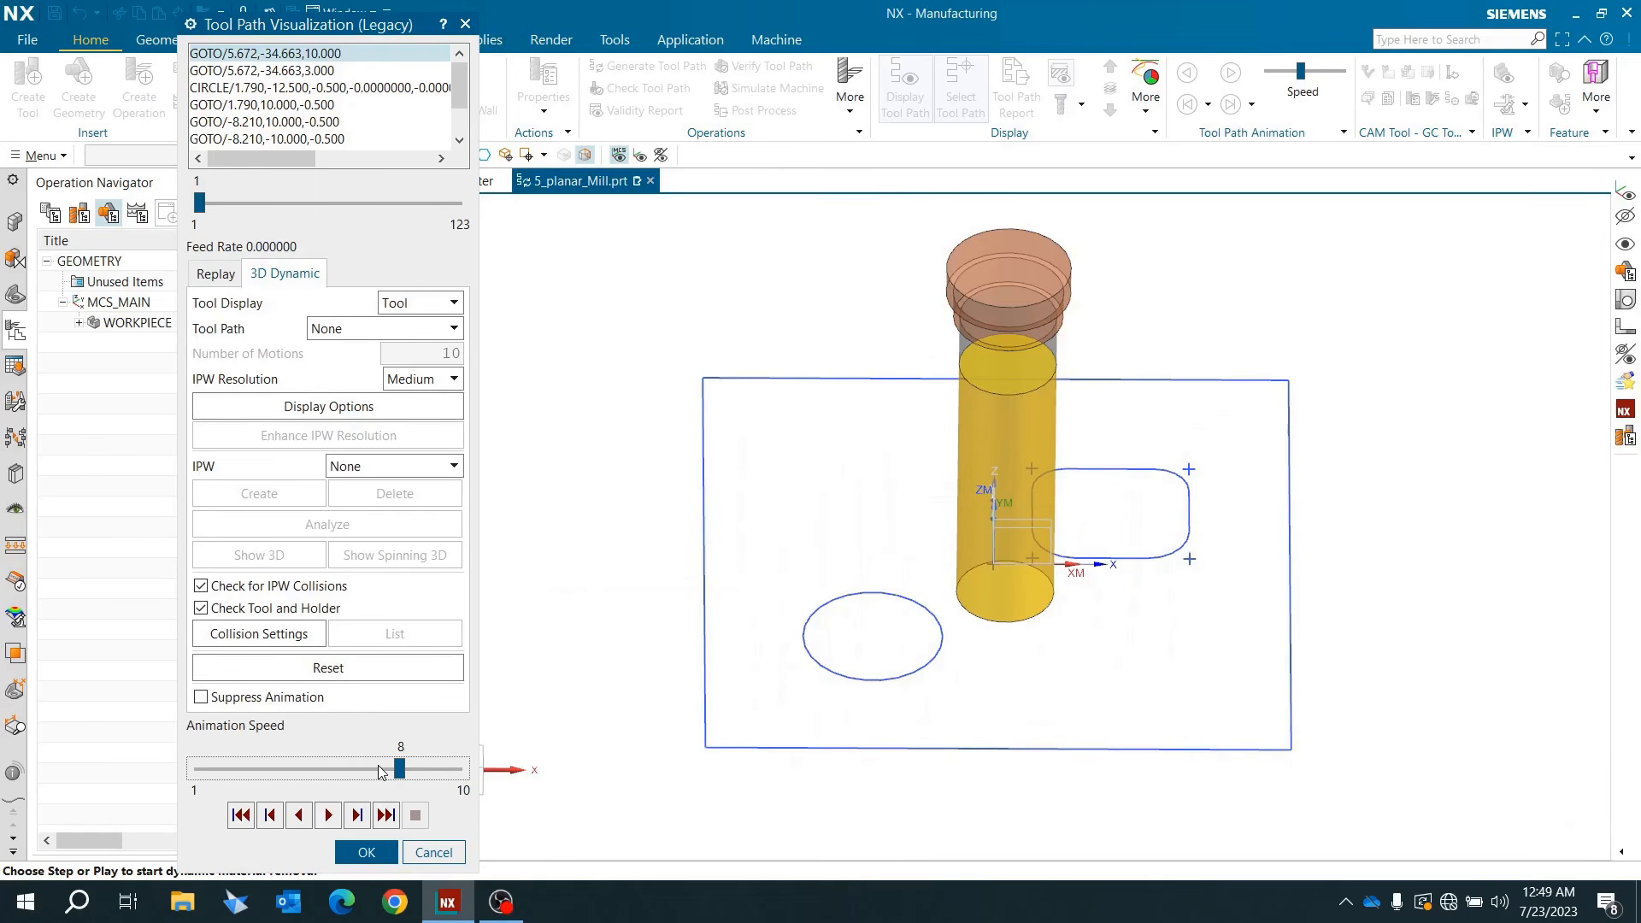
left_click(328, 814)
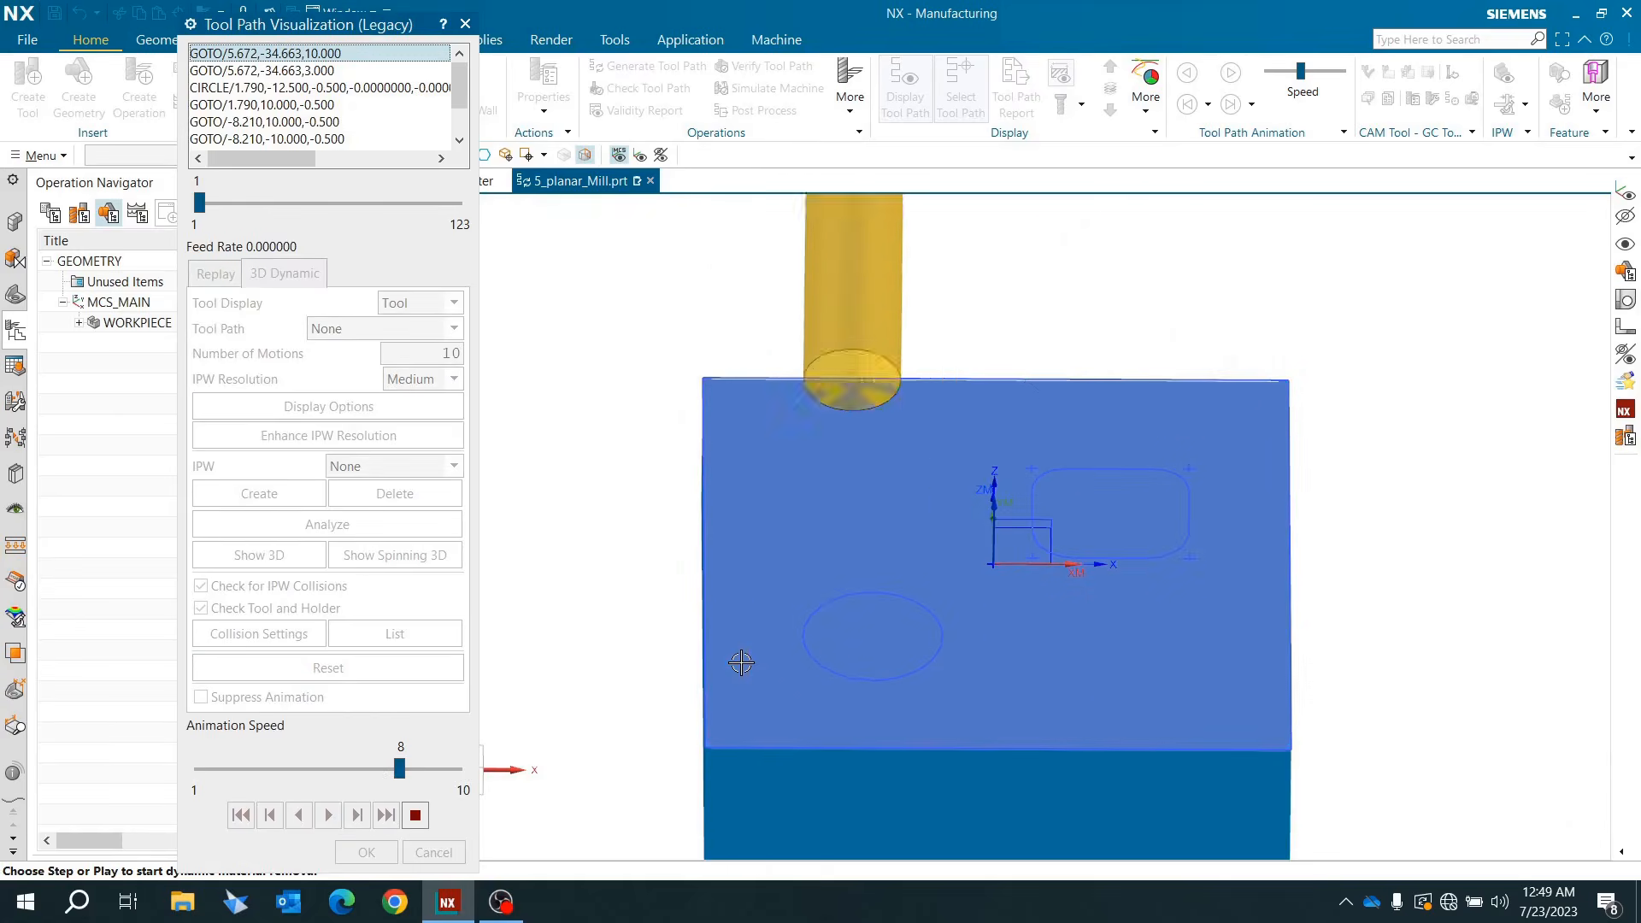
scroll(751, 519, "down", 1)
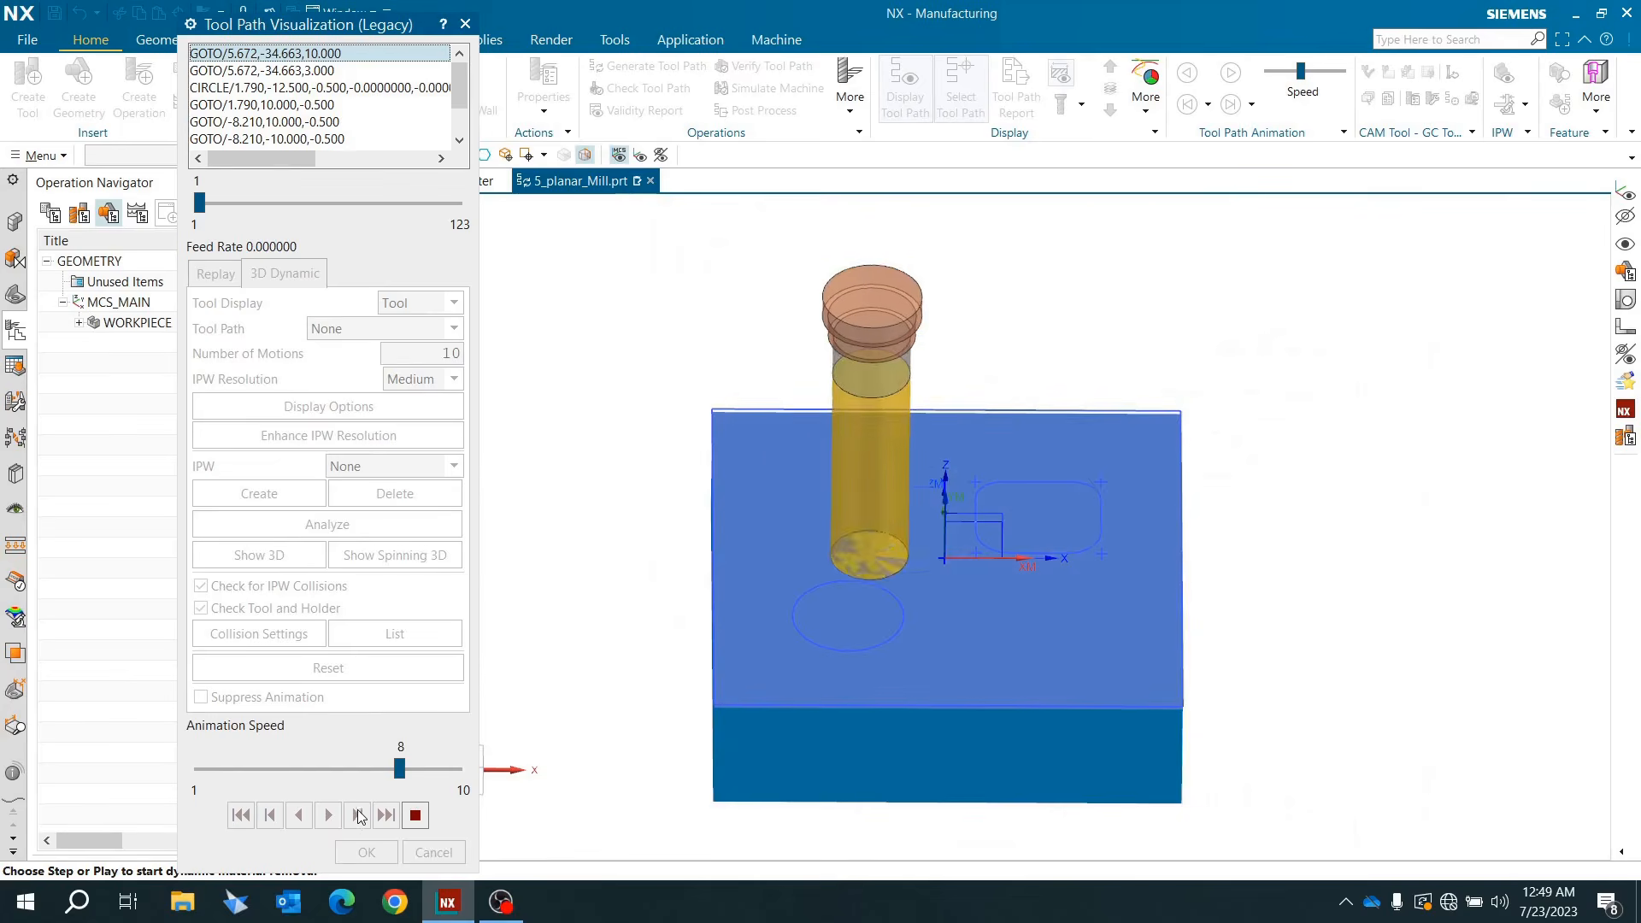
left_click(369, 771)
left_click(355, 771)
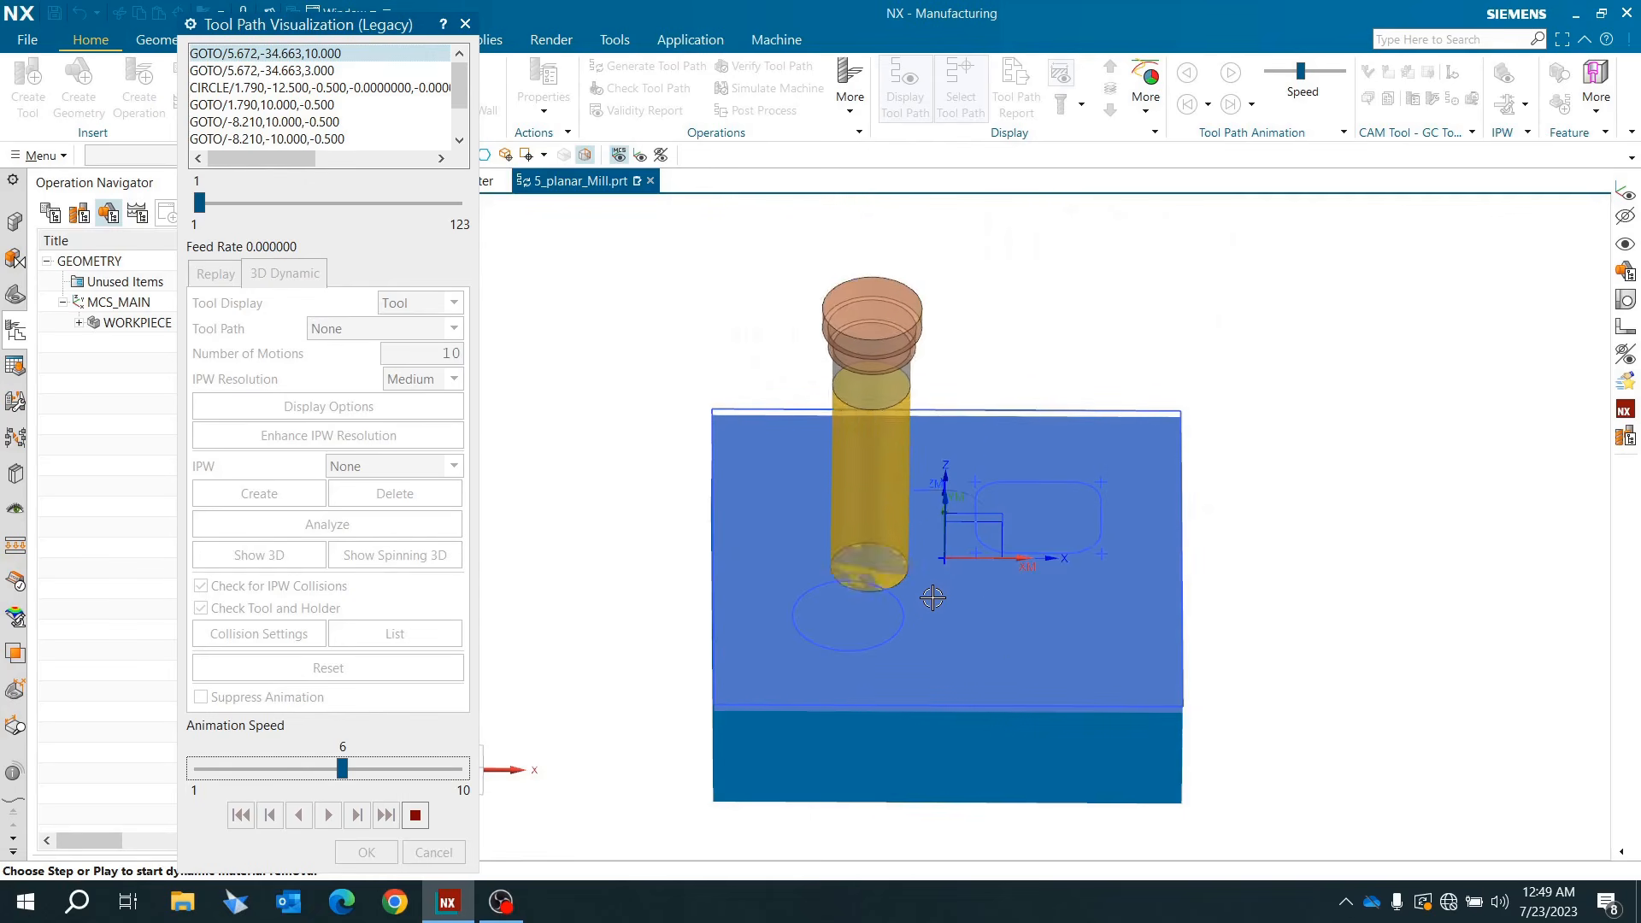
Step: Watch the simulated material removal to its end from several angles, examining the corners and edges of the workpiece
scroll(940, 598, "up", 2)
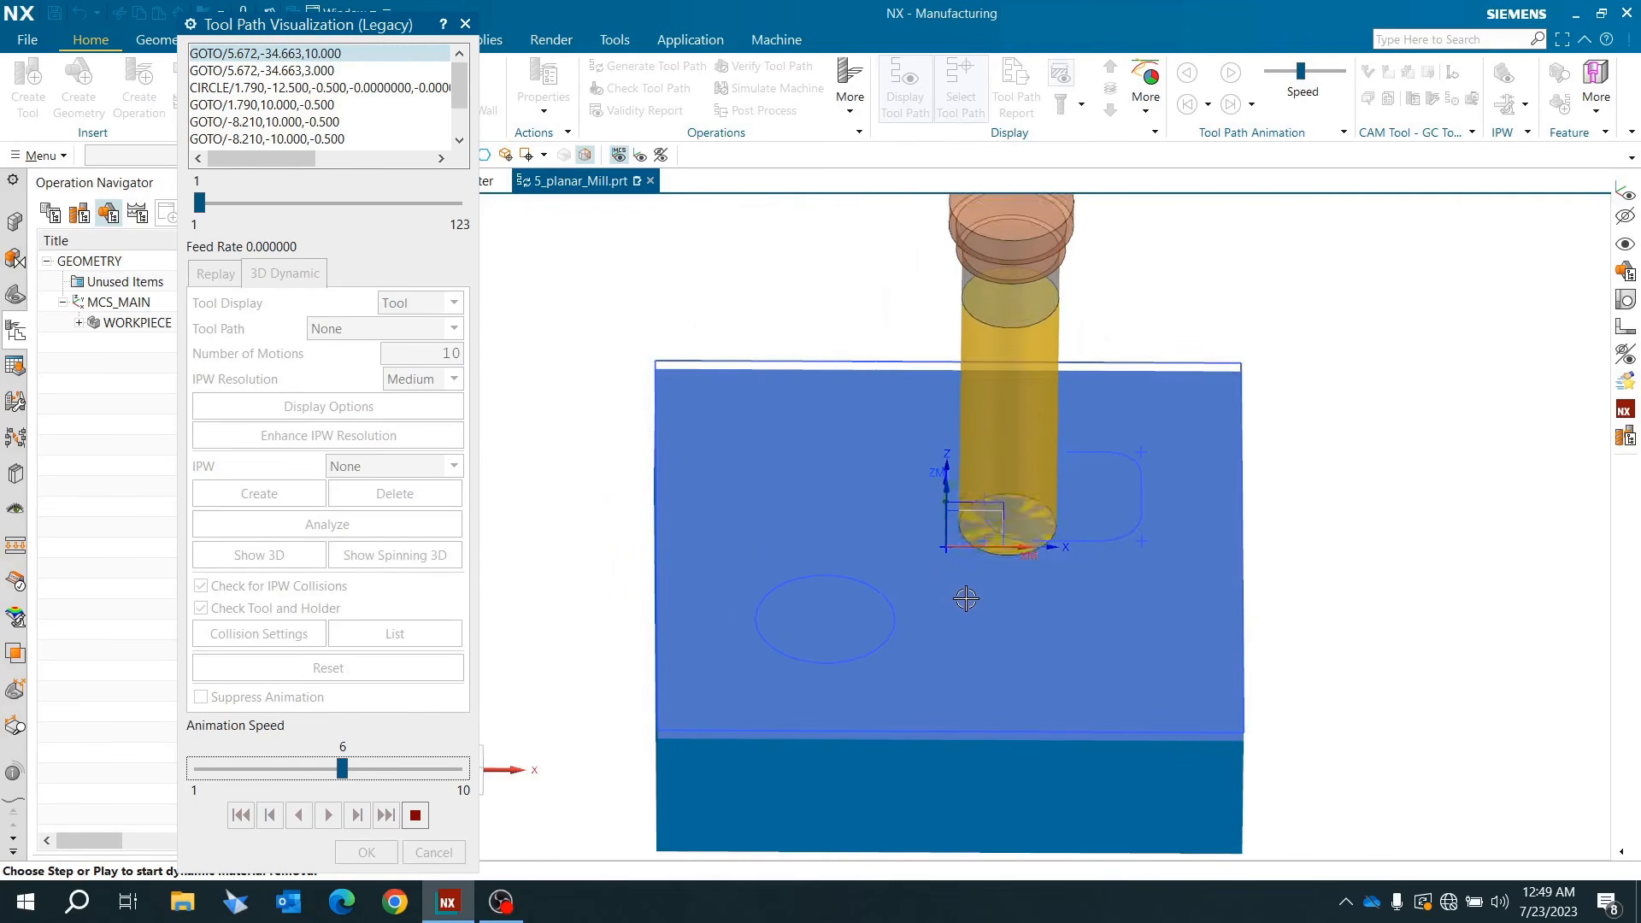
middle_click_drag(964, 593, 1002, 584)
scroll(1002, 584, "up", 2)
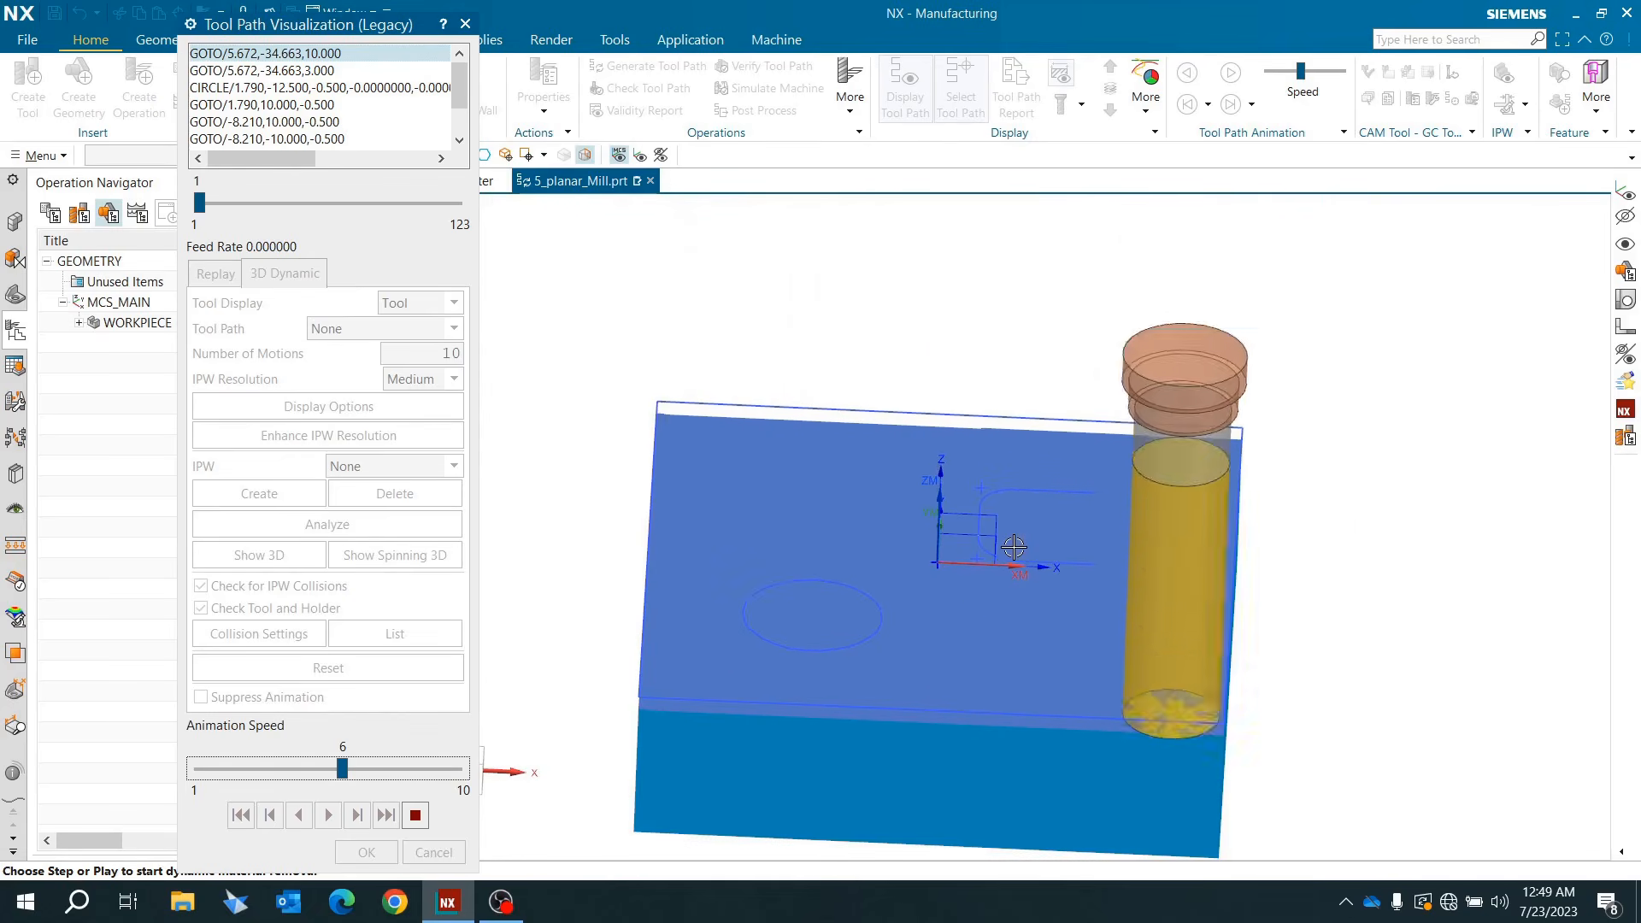
middle_click_drag(901, 659, 918, 677)
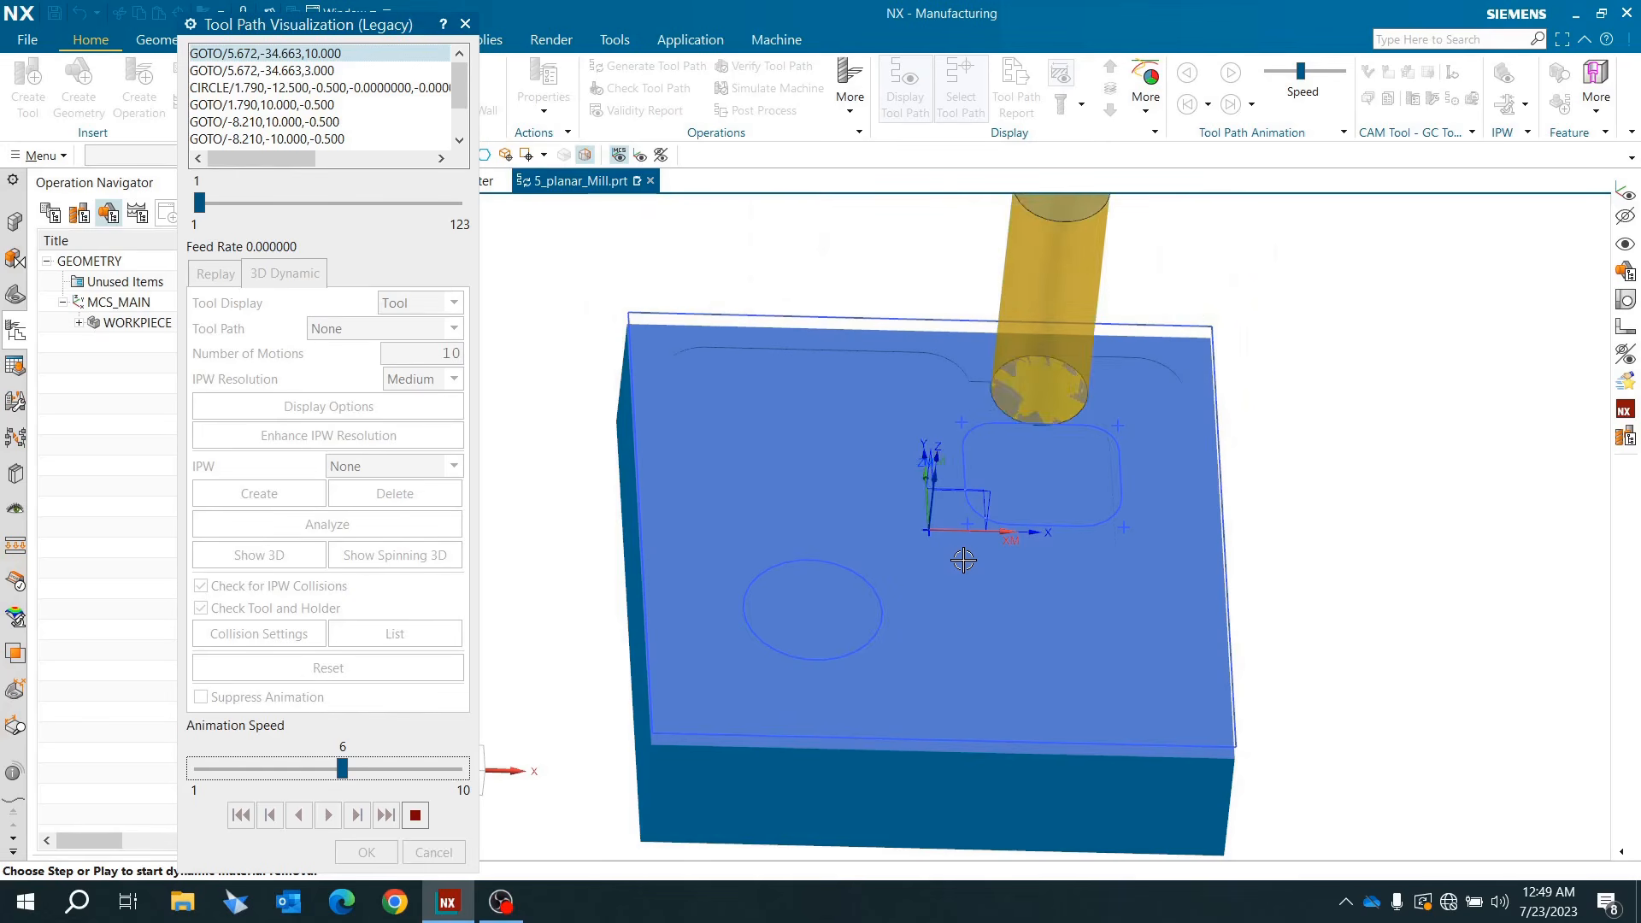
scroll(922, 496, "down", 2)
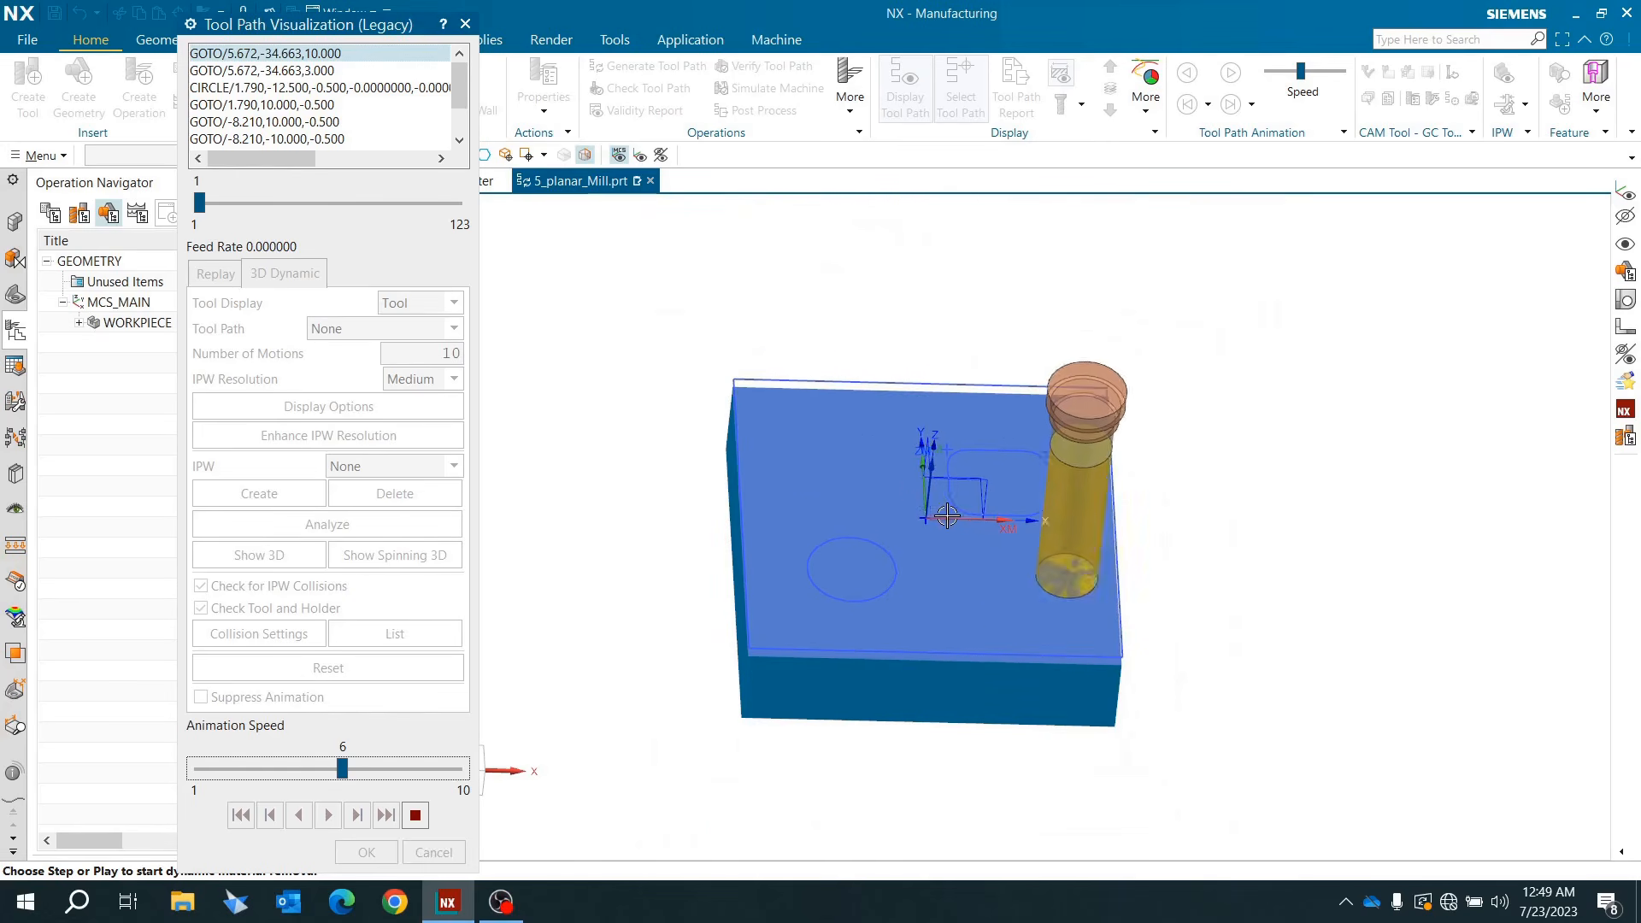
middle_click_drag(922, 496, 954, 524)
scroll(954, 524, "up", 2)
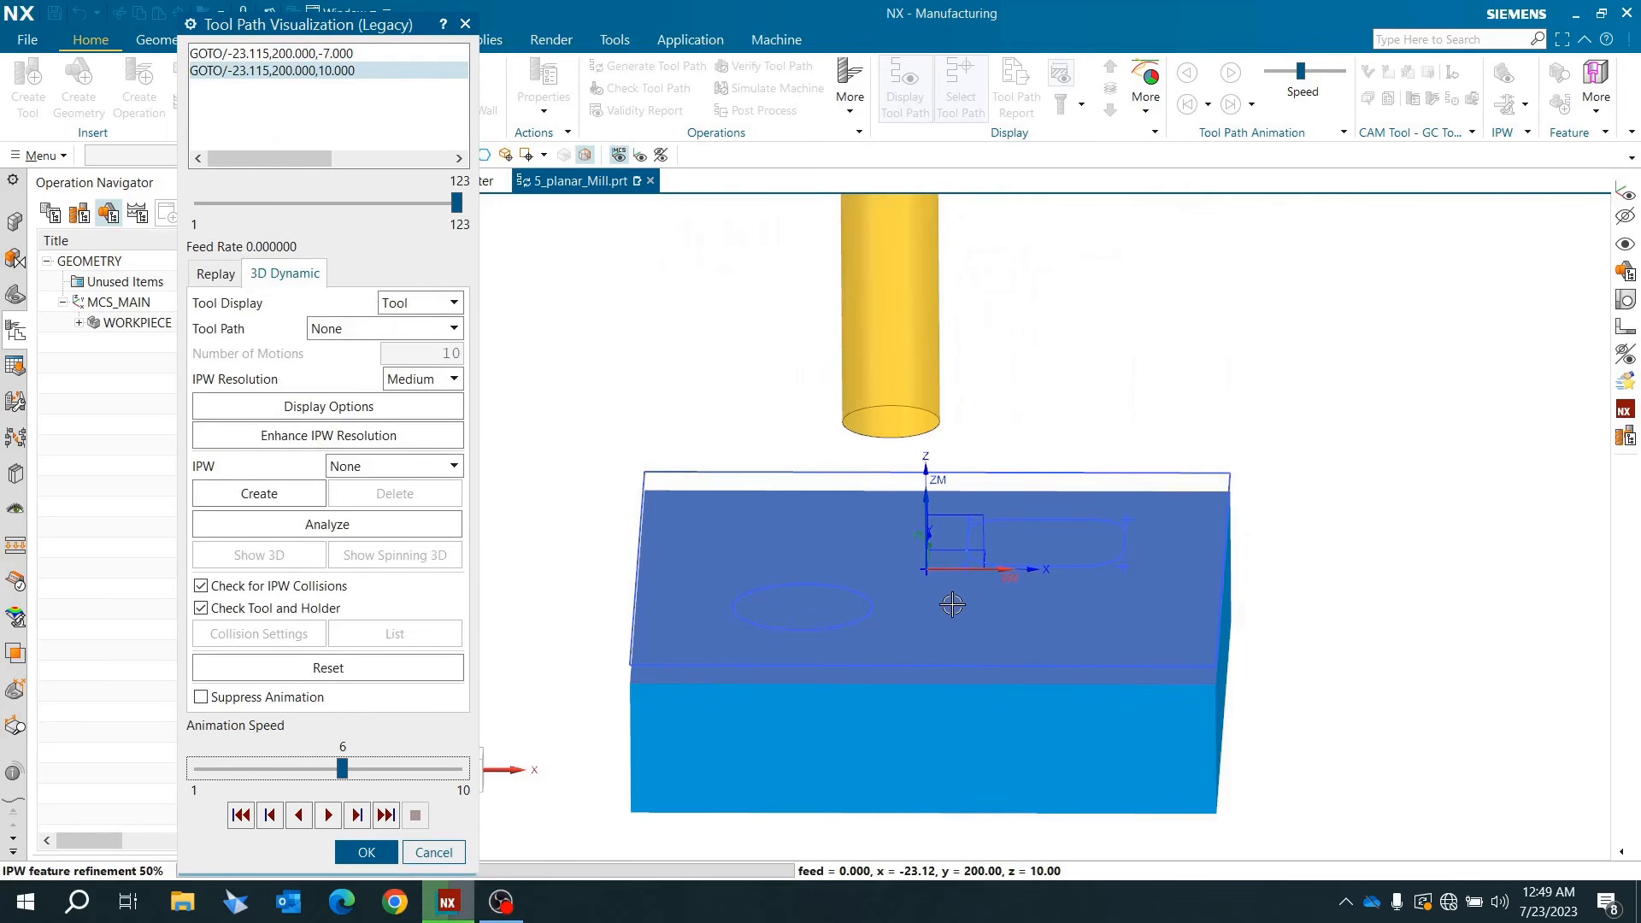
scroll(981, 581, "up", 2)
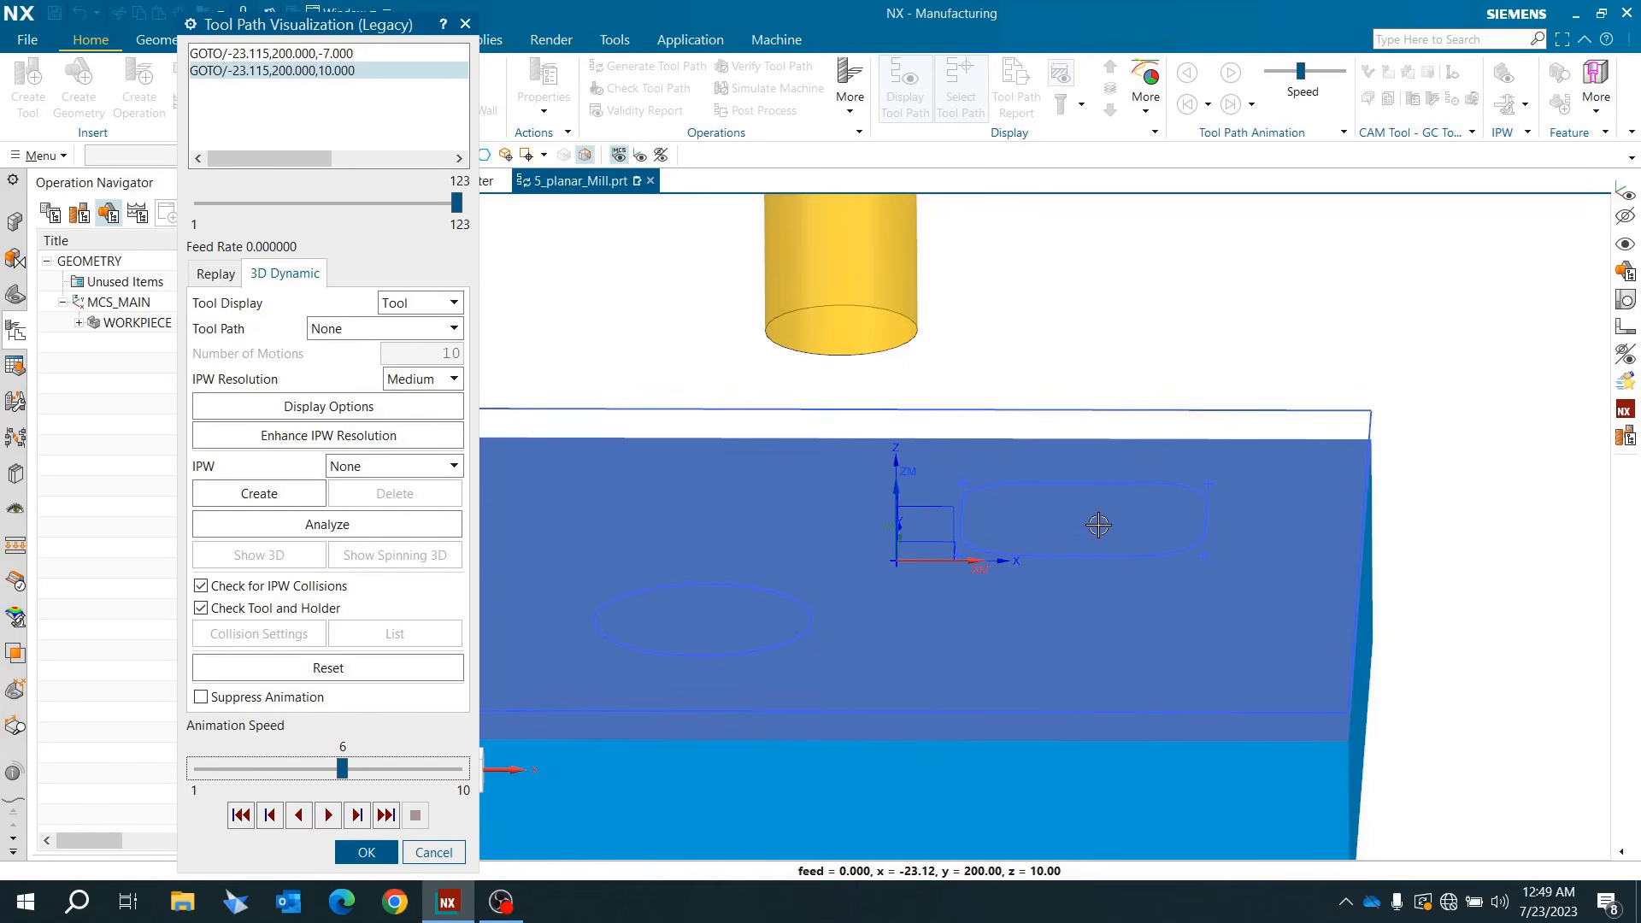
Step: Close the tool path visualization, accept the edited planar mill operation, and clear its selection without renaming it
left_click(362, 858)
left_click(689, 694)
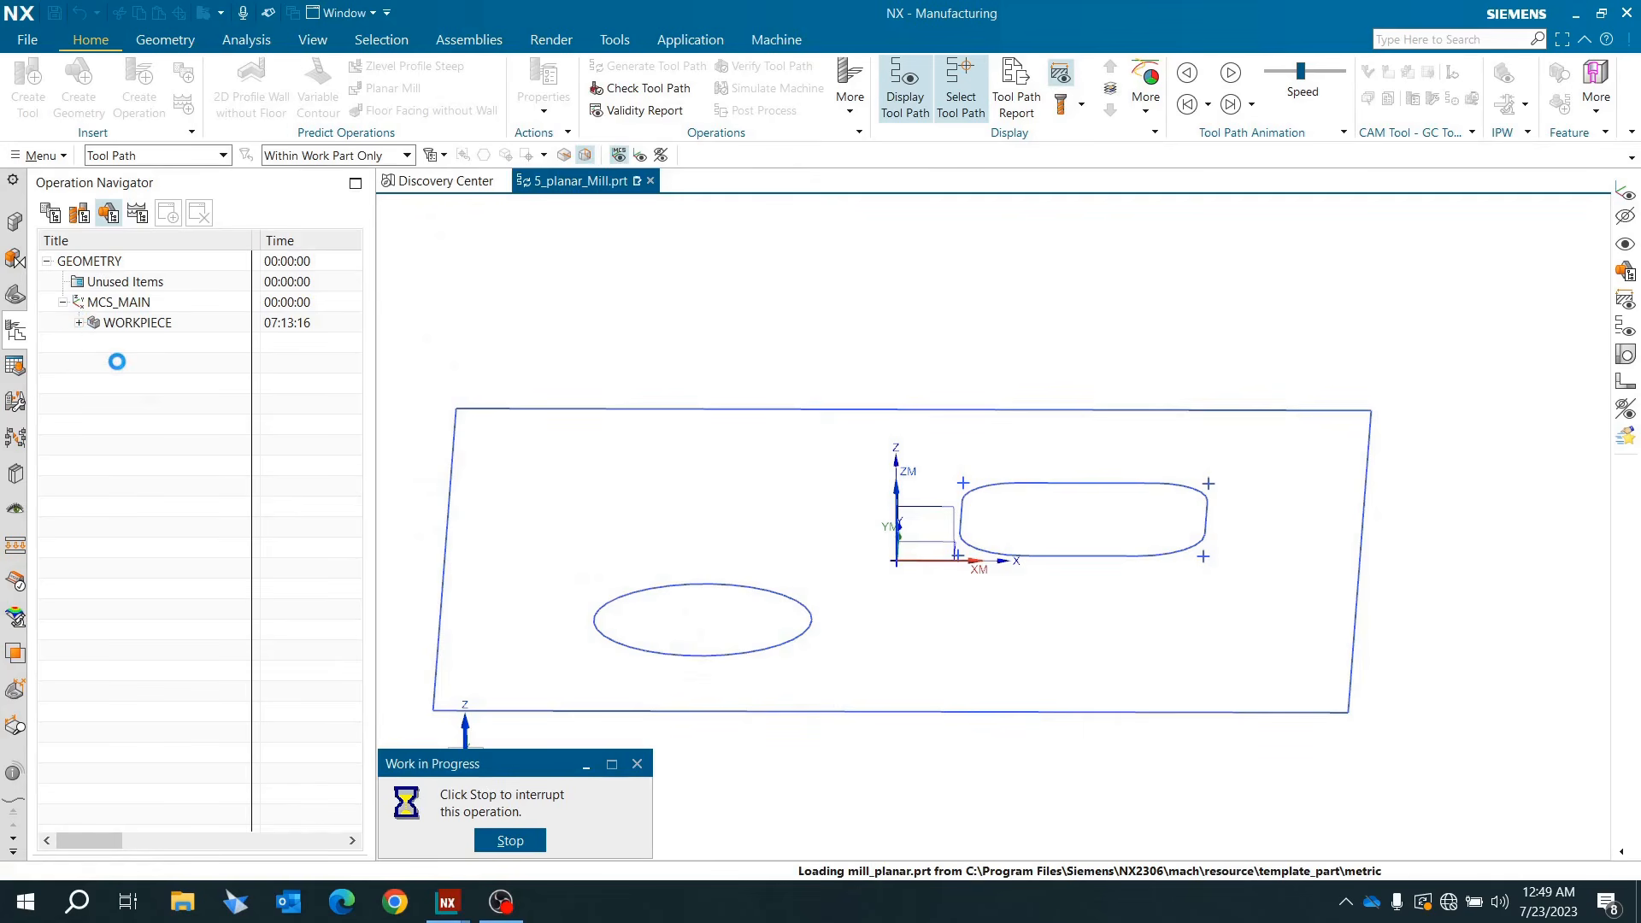
left_click(162, 366)
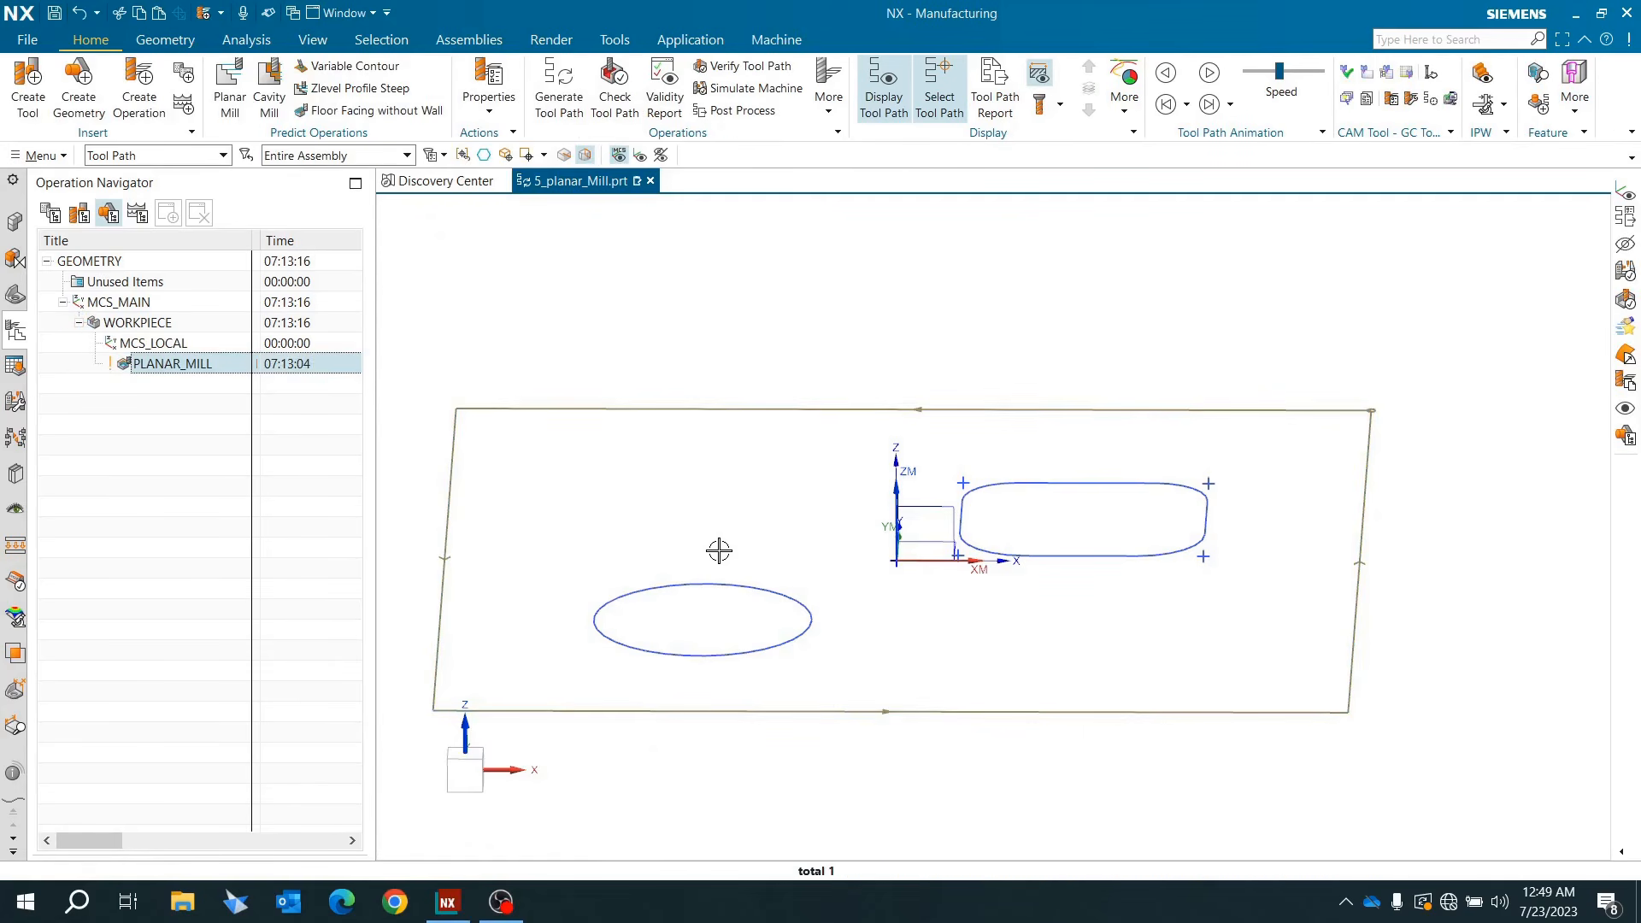
mouse_move(718, 550)
middle_mouse_down()
mouse_move(718, 571)
mouse_move(729, 539)
middle_mouse_up()
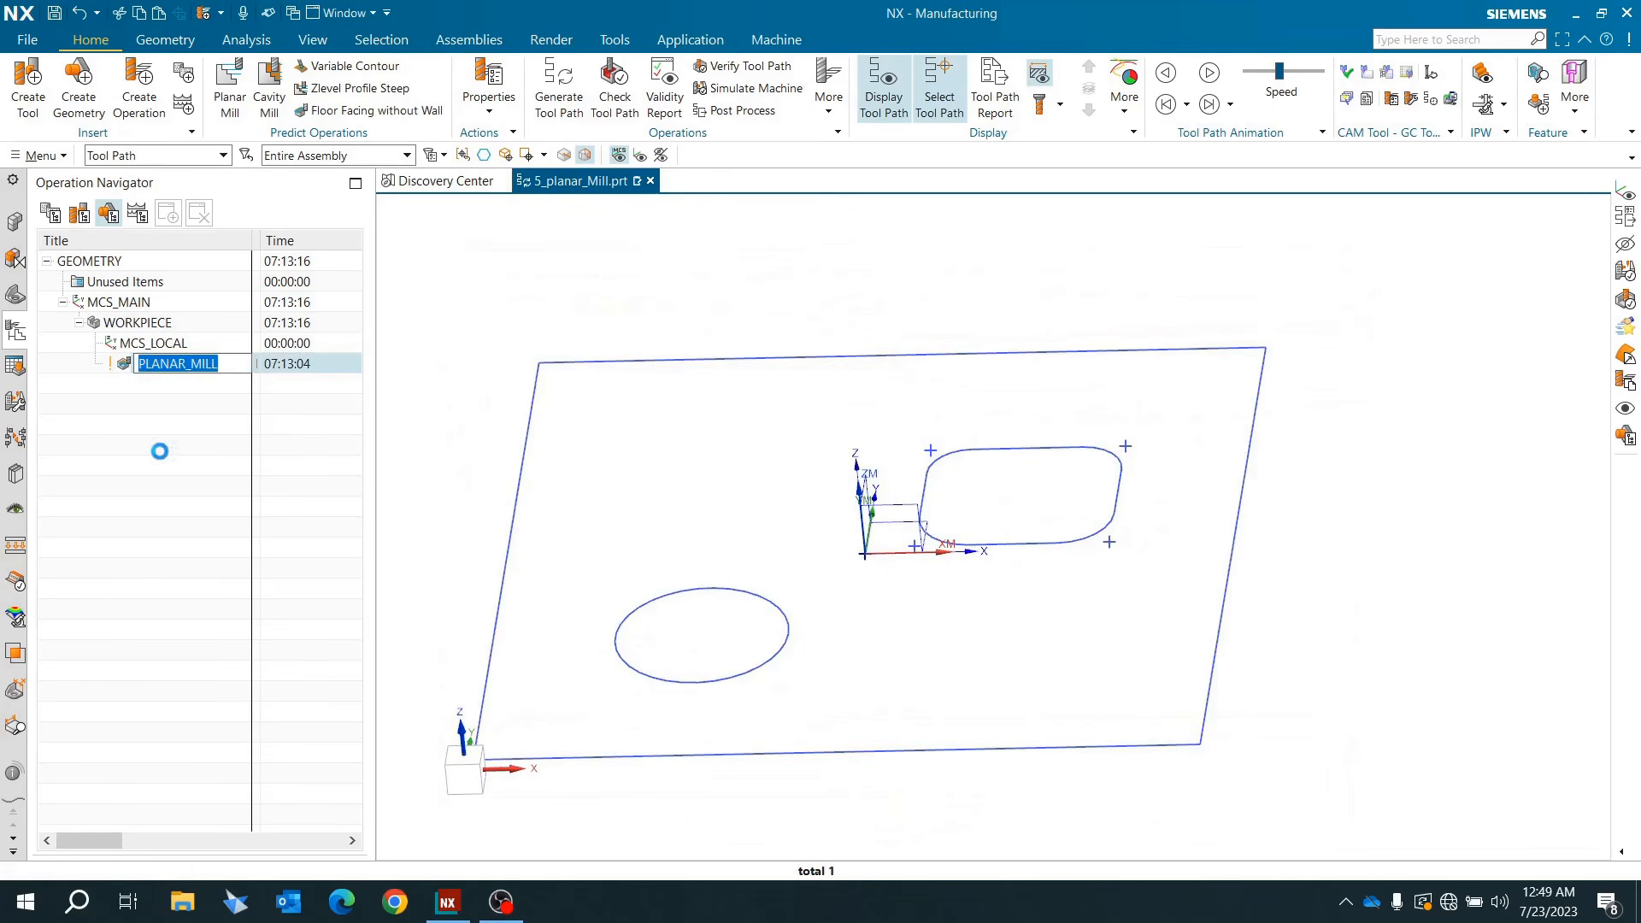
left_click(738, 512)
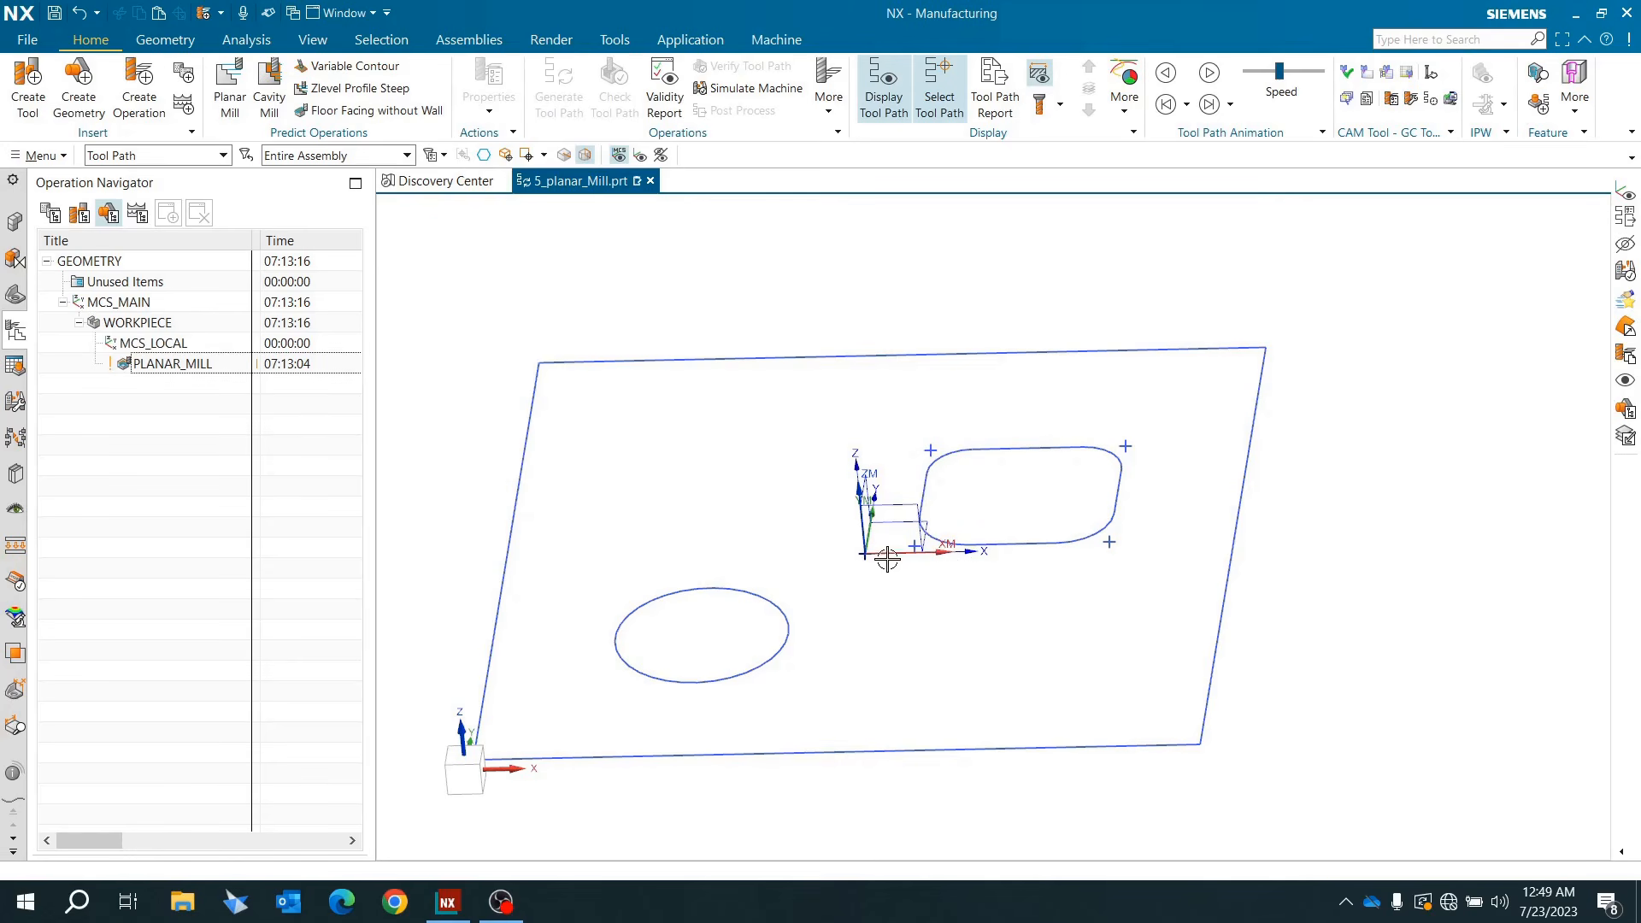
Step: Show the hidden Extrude (2), Extrude (3) and Extrude (4) features together with the sketch curves
scroll(810, 487, "down", 2)
left_click(19, 294)
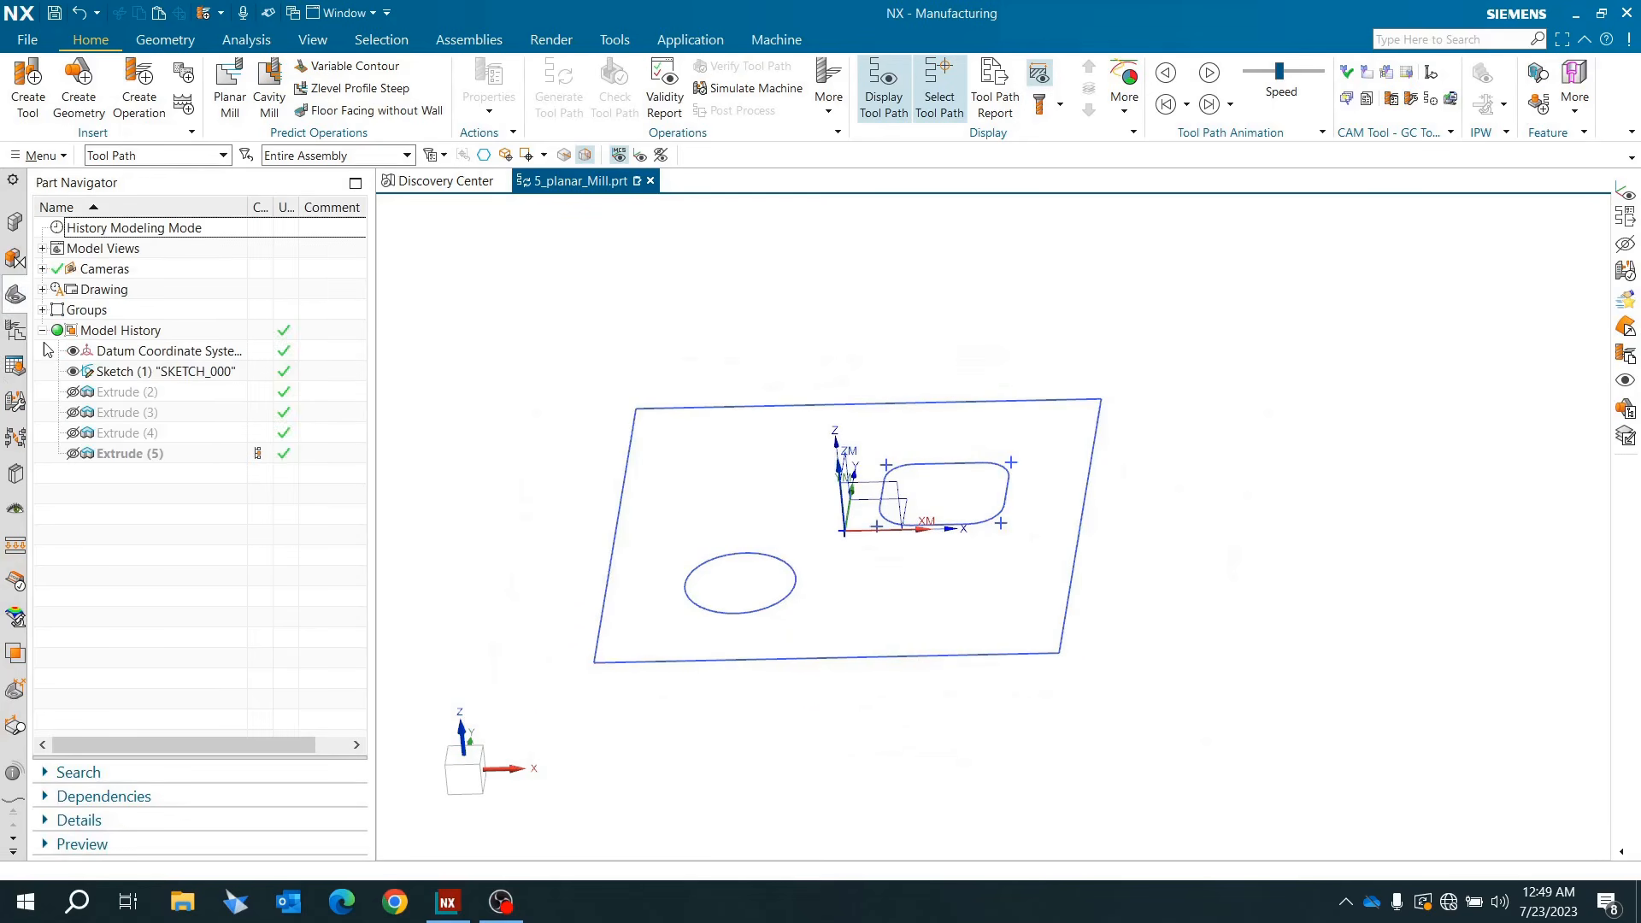
left_click(74, 434)
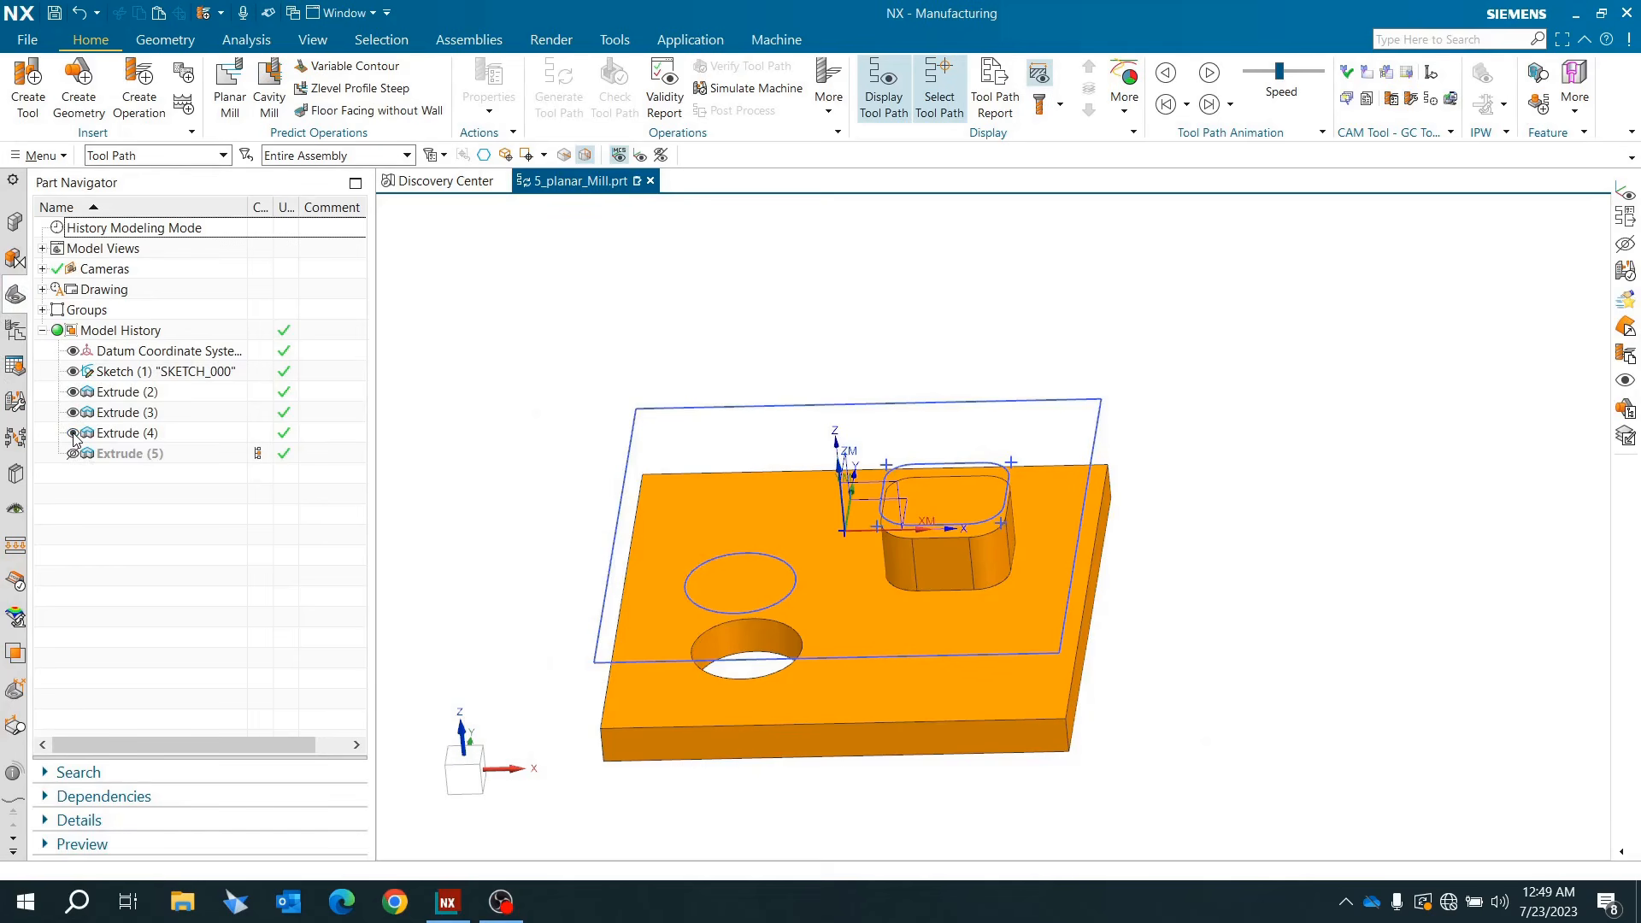
middle_click_drag(737, 726, 824, 640)
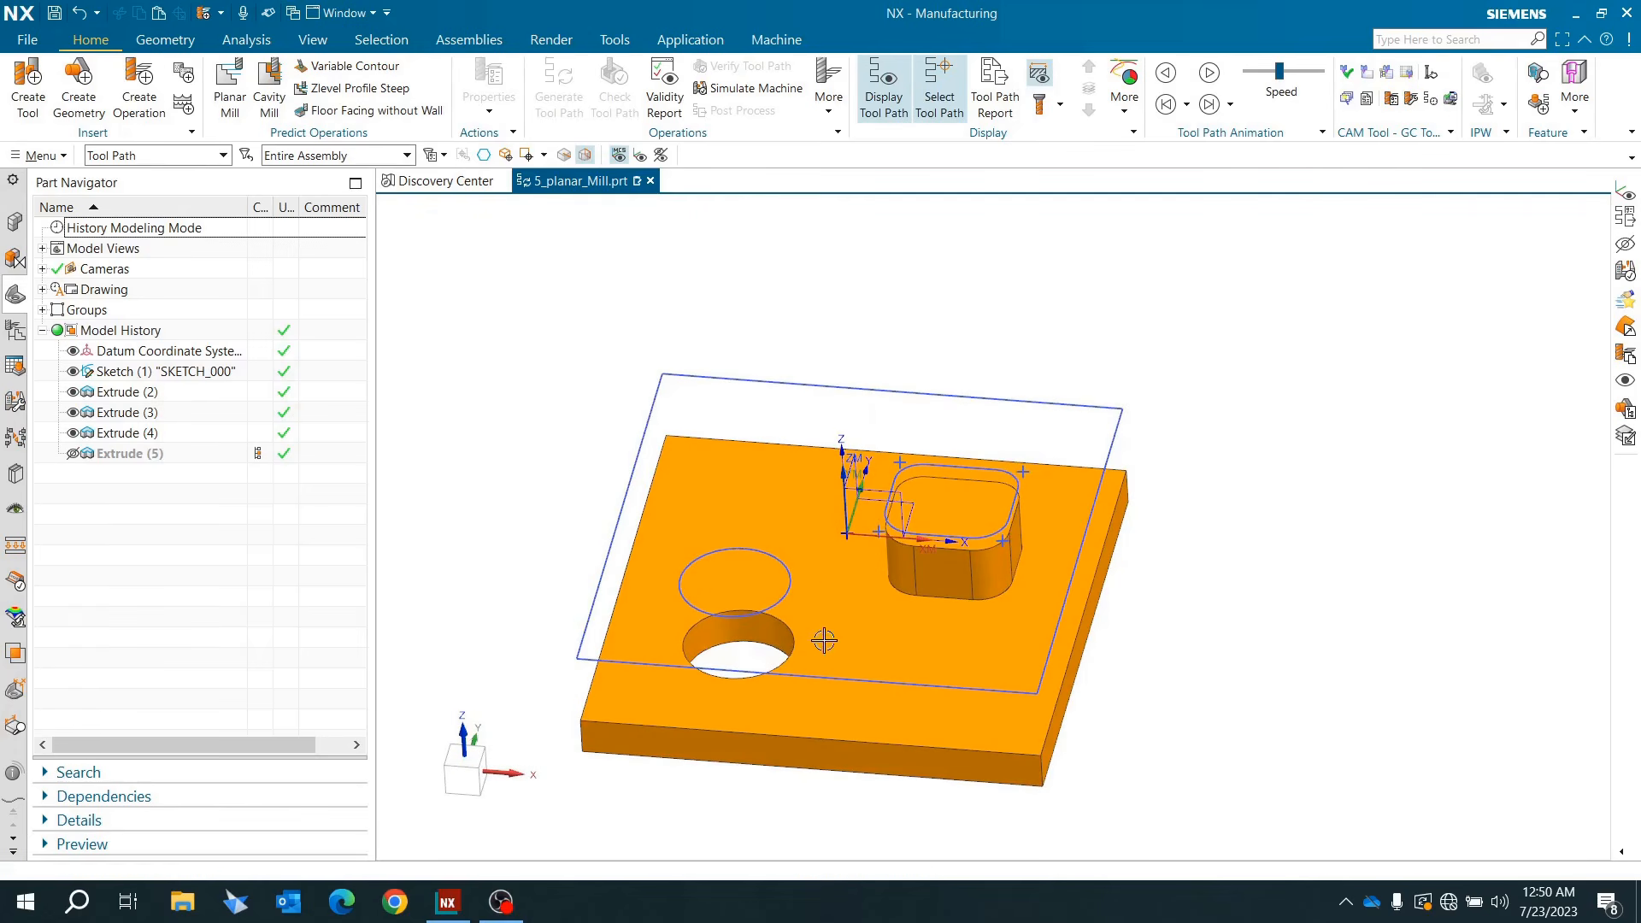
Step: Measure the minimum distance from the datum origin to the plate's top face, inspect it from the front, and close the measurement
left_click(248, 40)
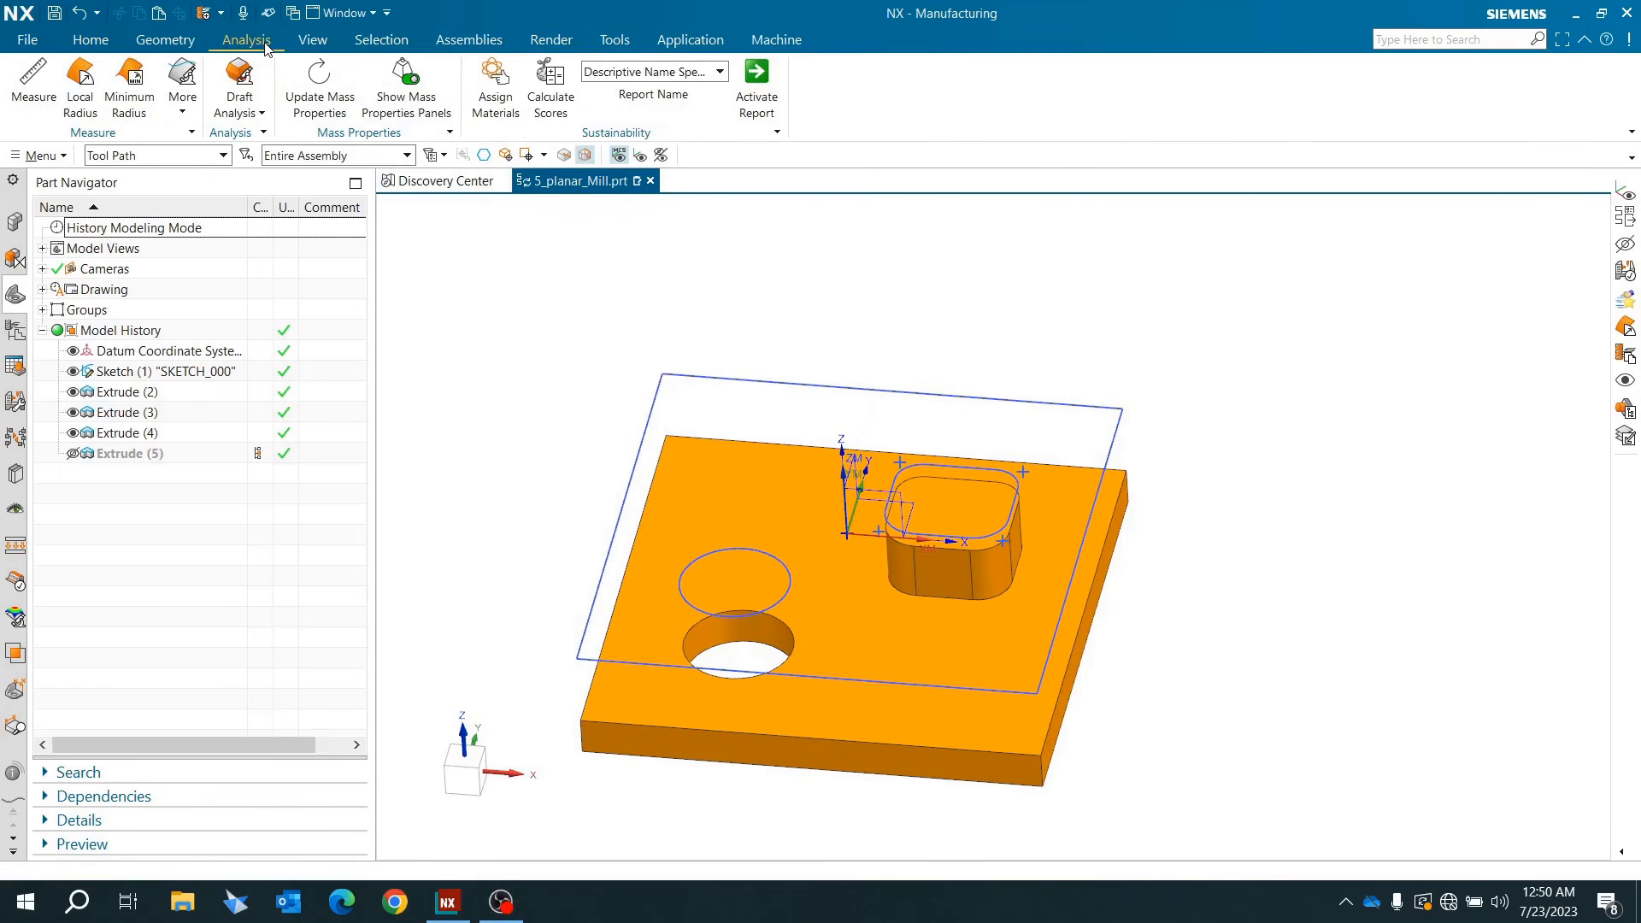
left_click(33, 82)
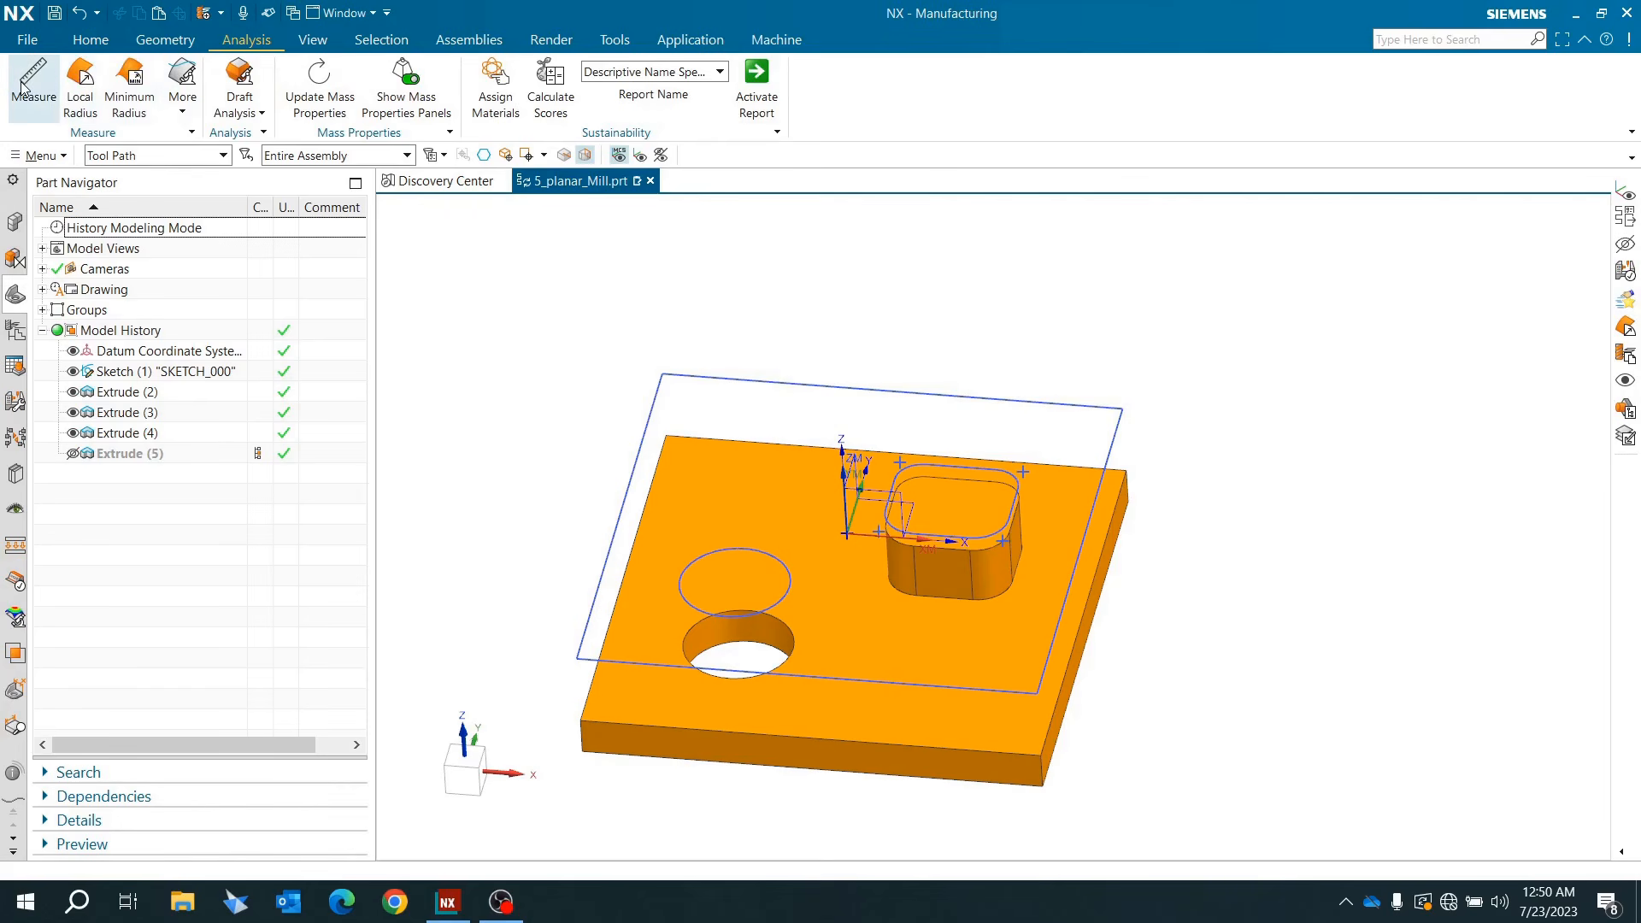
scroll(807, 524, "up", 4)
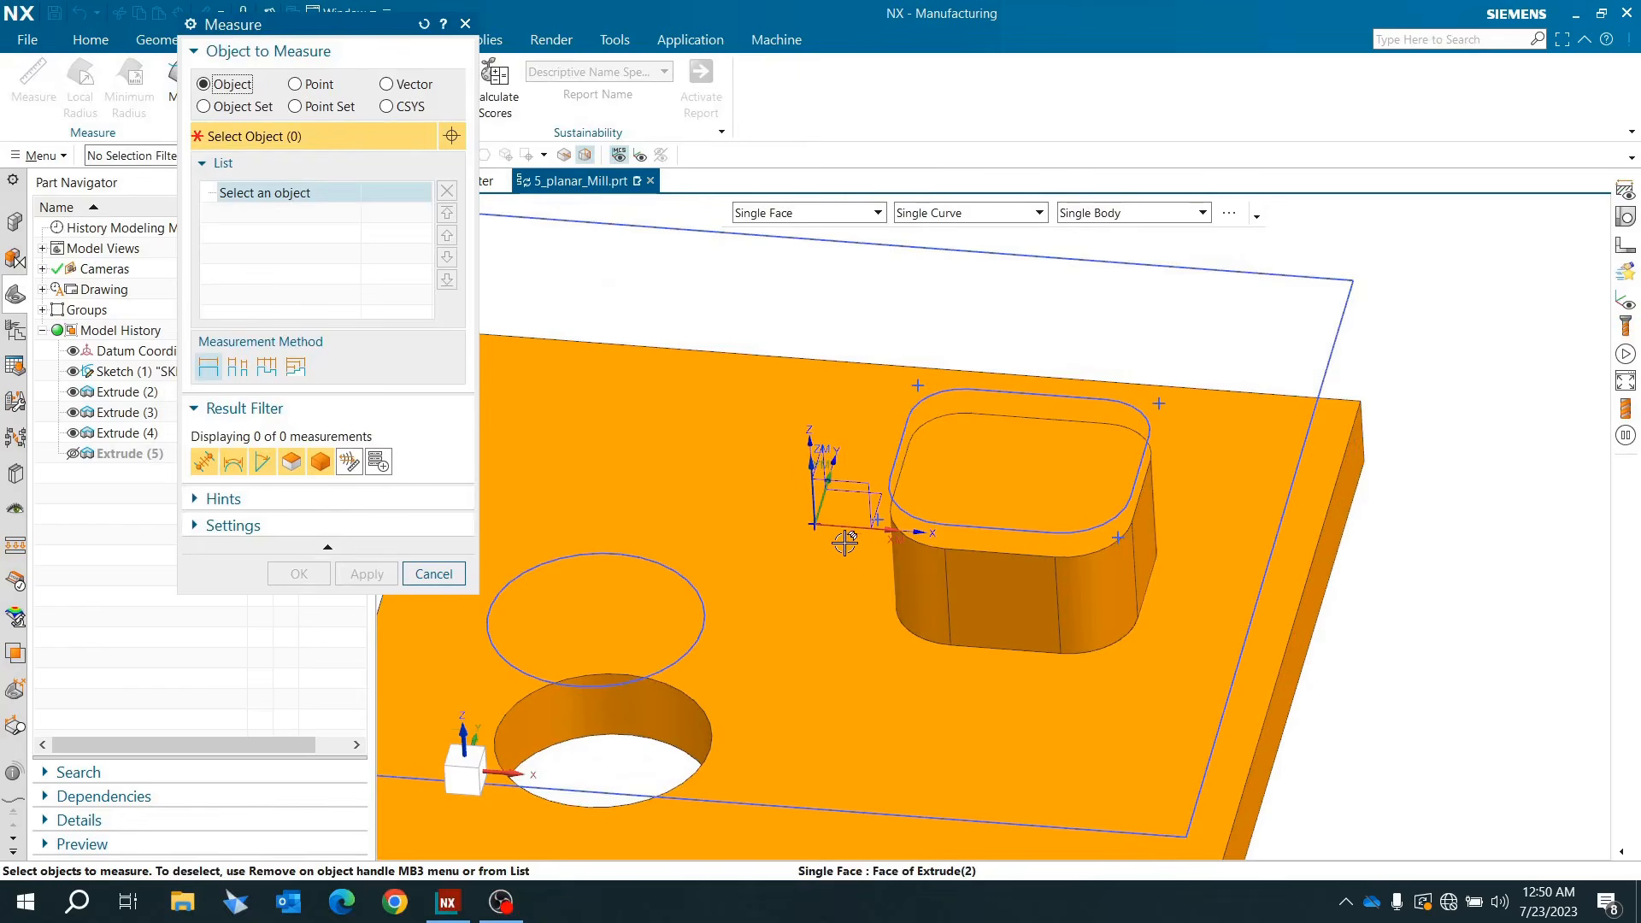
left_click(812, 523)
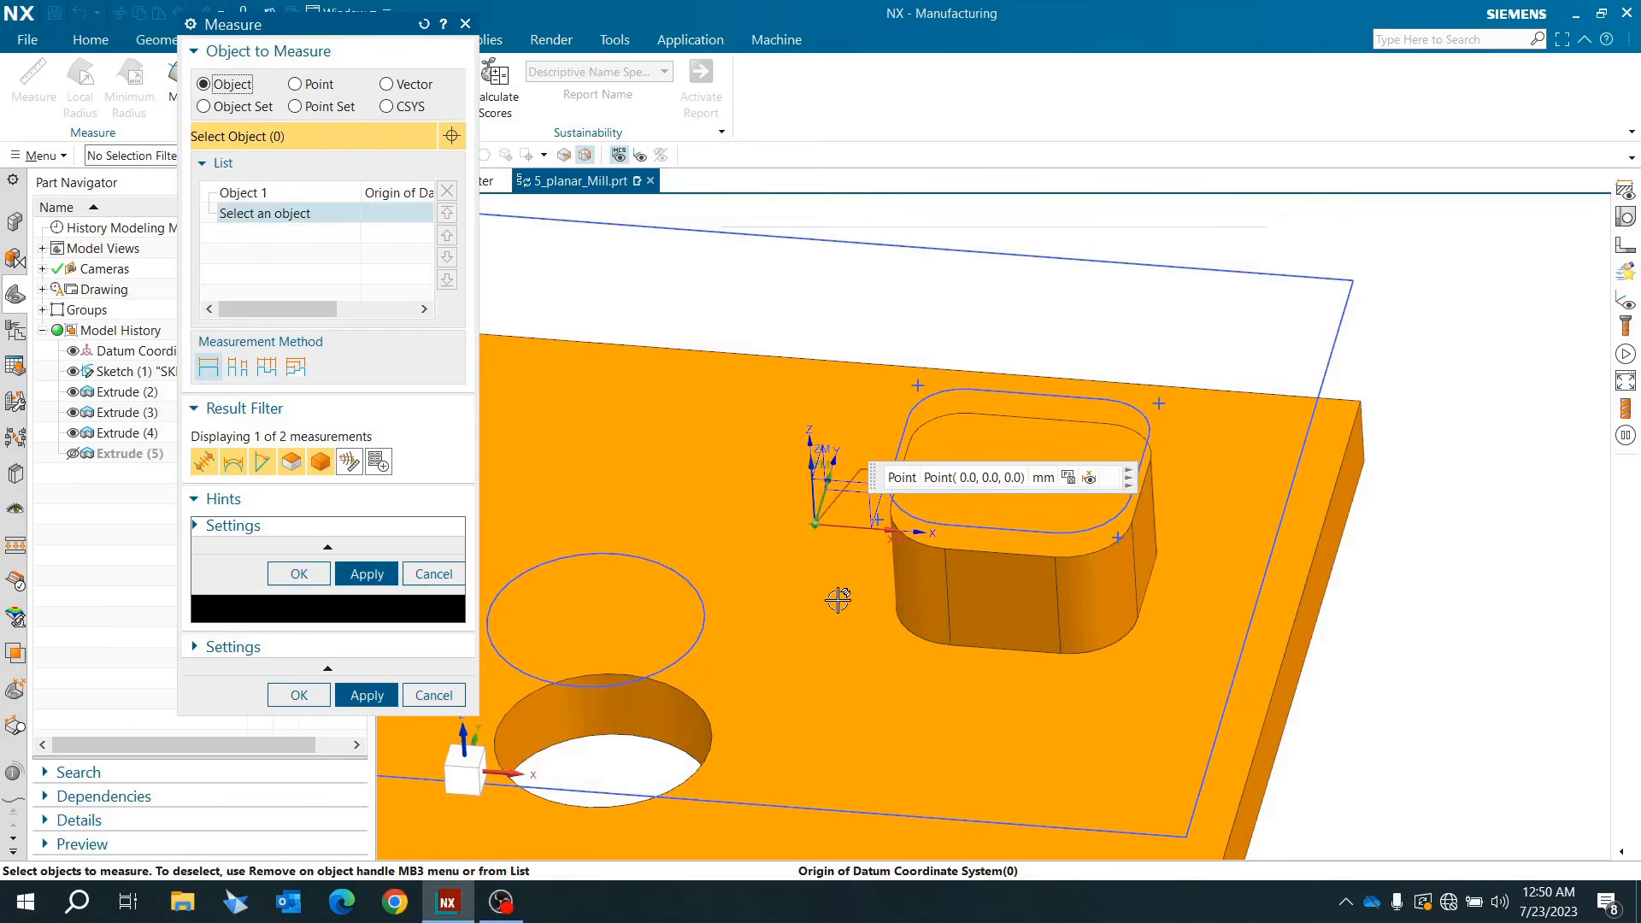
left_click(855, 654)
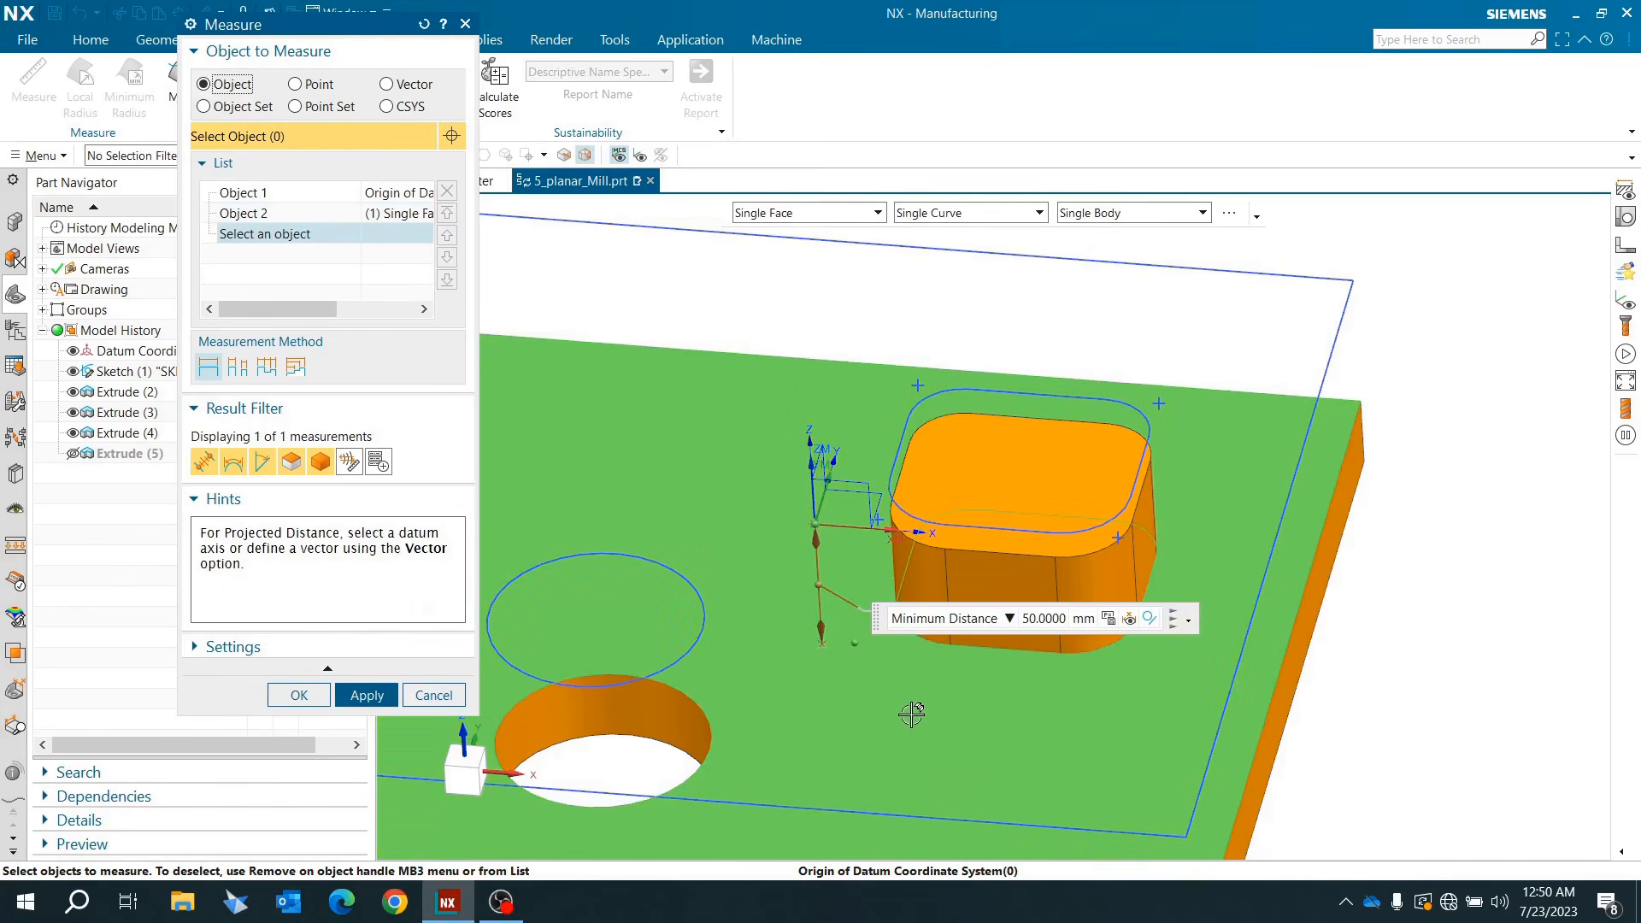
middle_click_drag(908, 714, 912, 581)
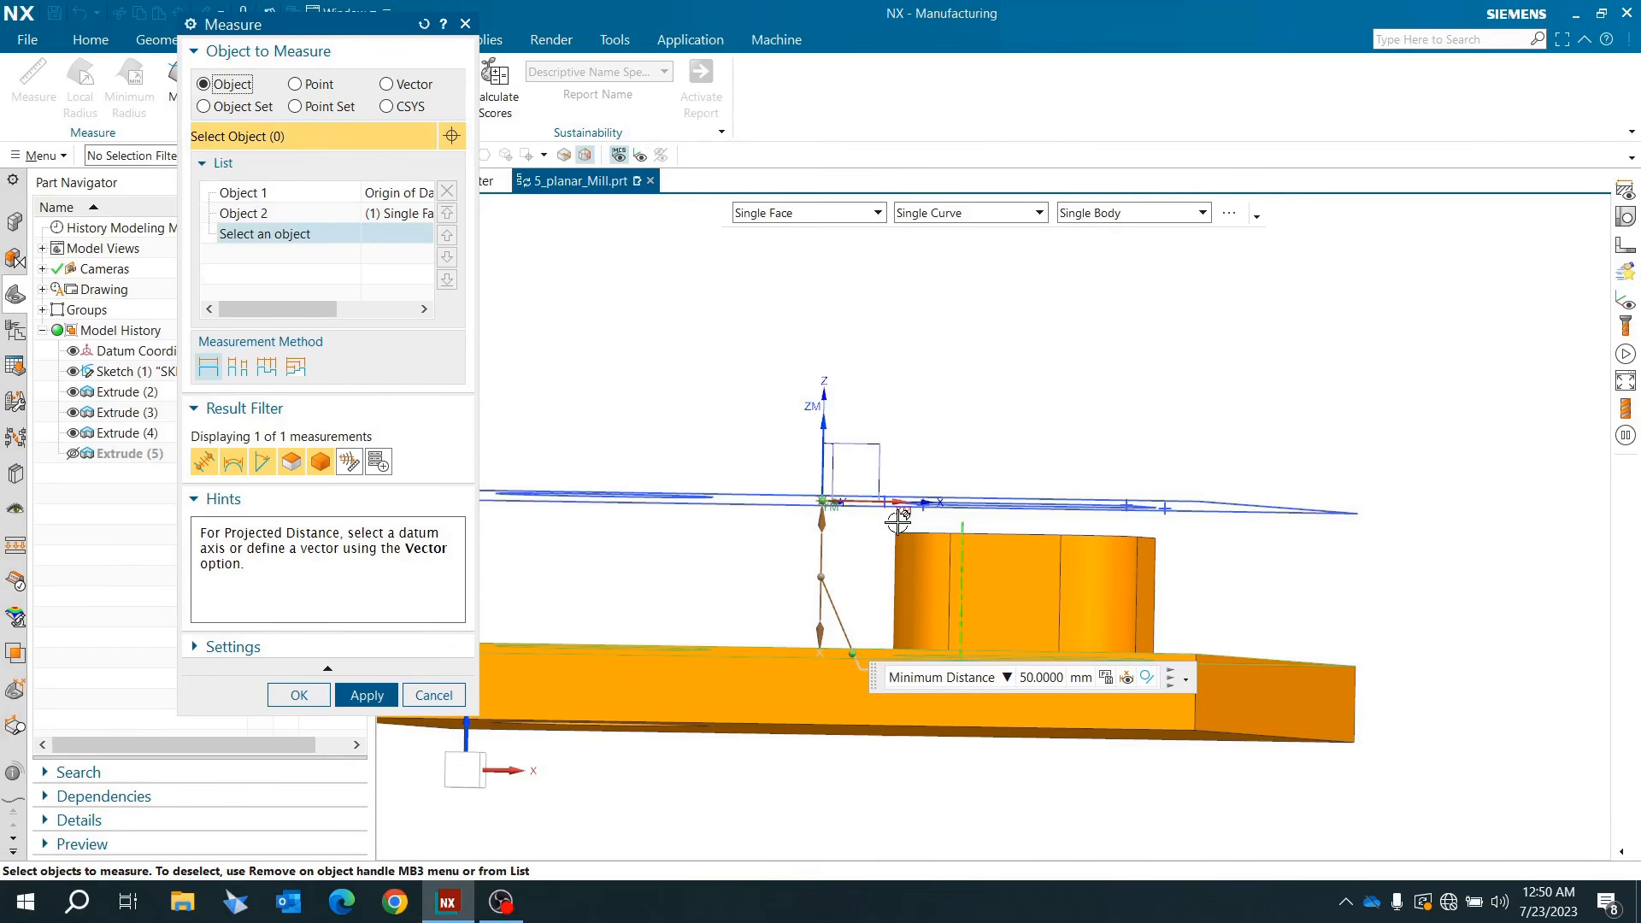
middle_click_drag(895, 553, 897, 580)
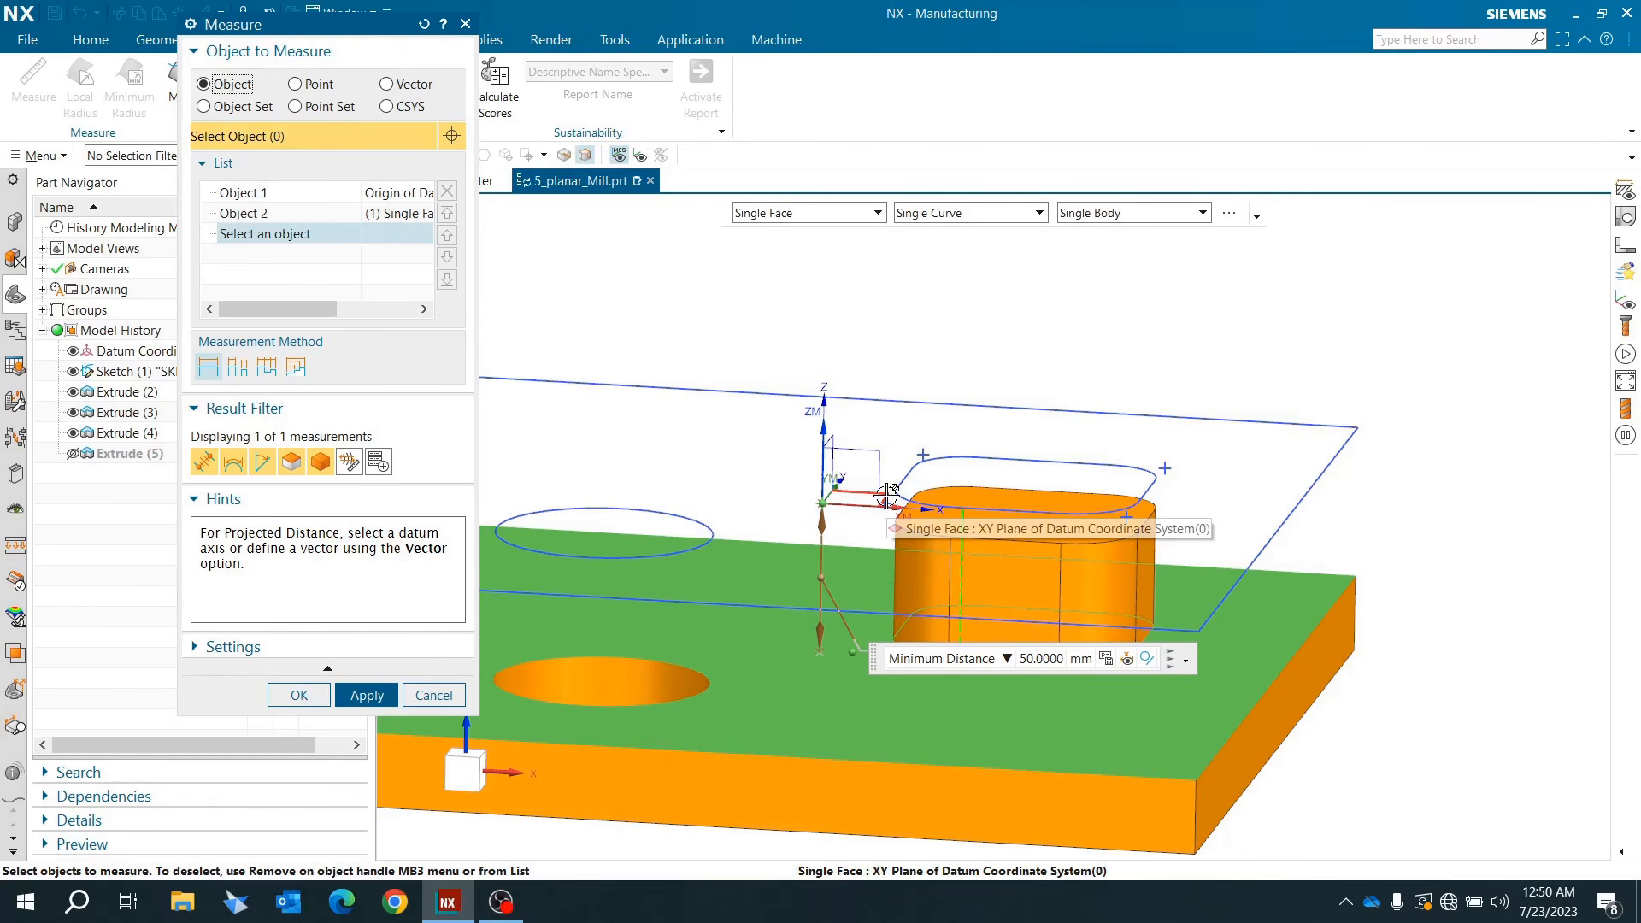
middle_click_drag(885, 496, 831, 599)
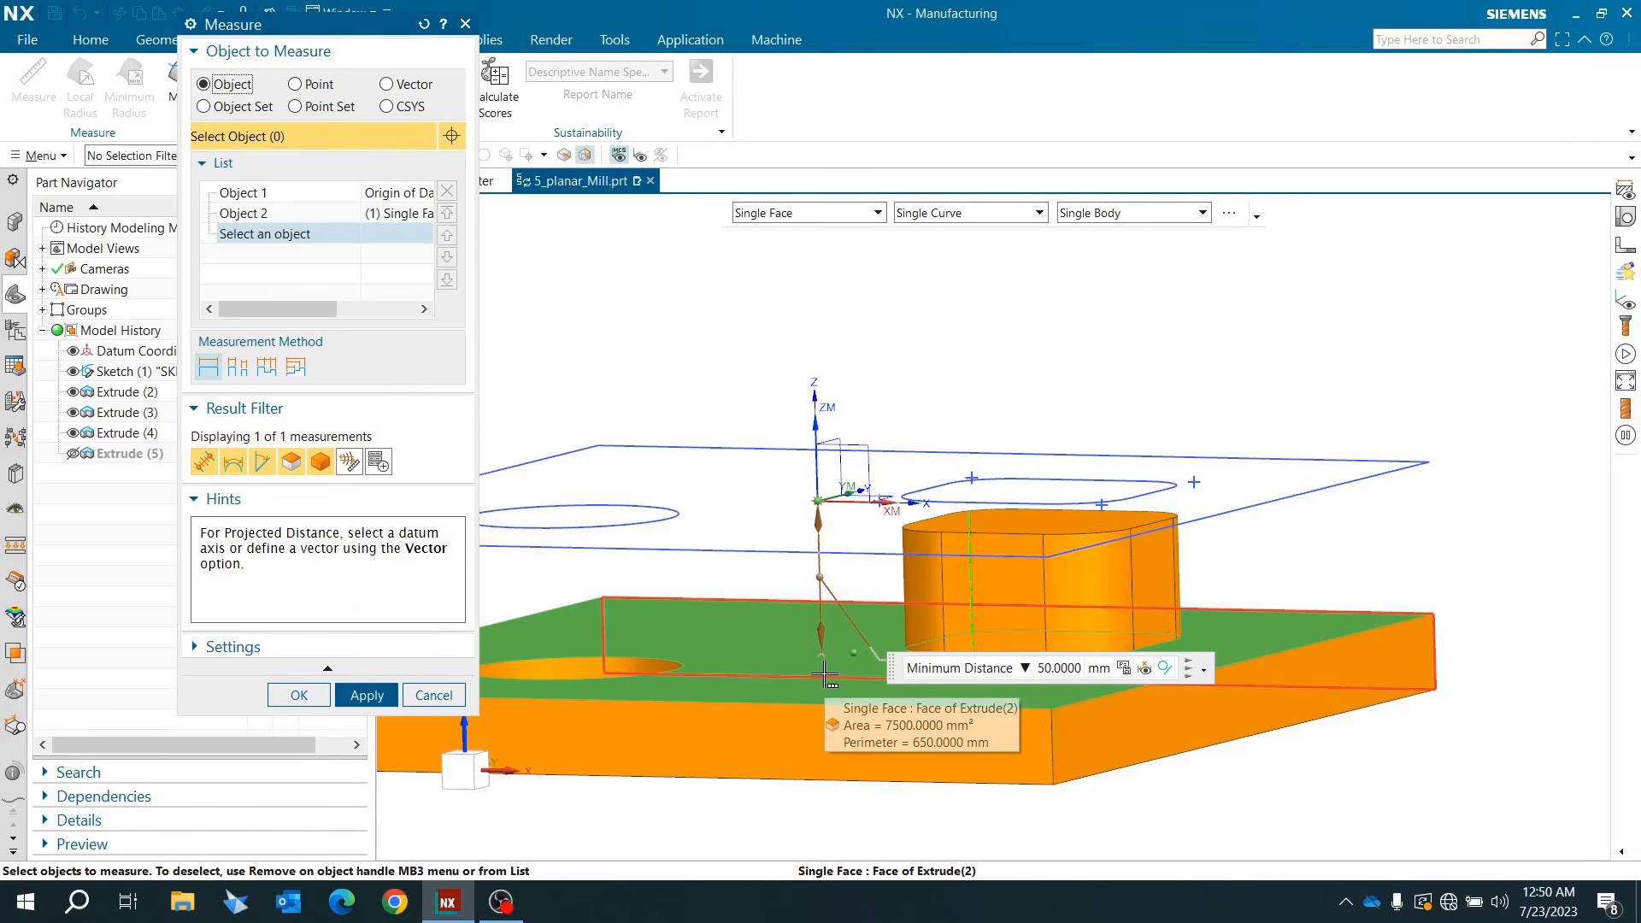
left_click(464, 770)
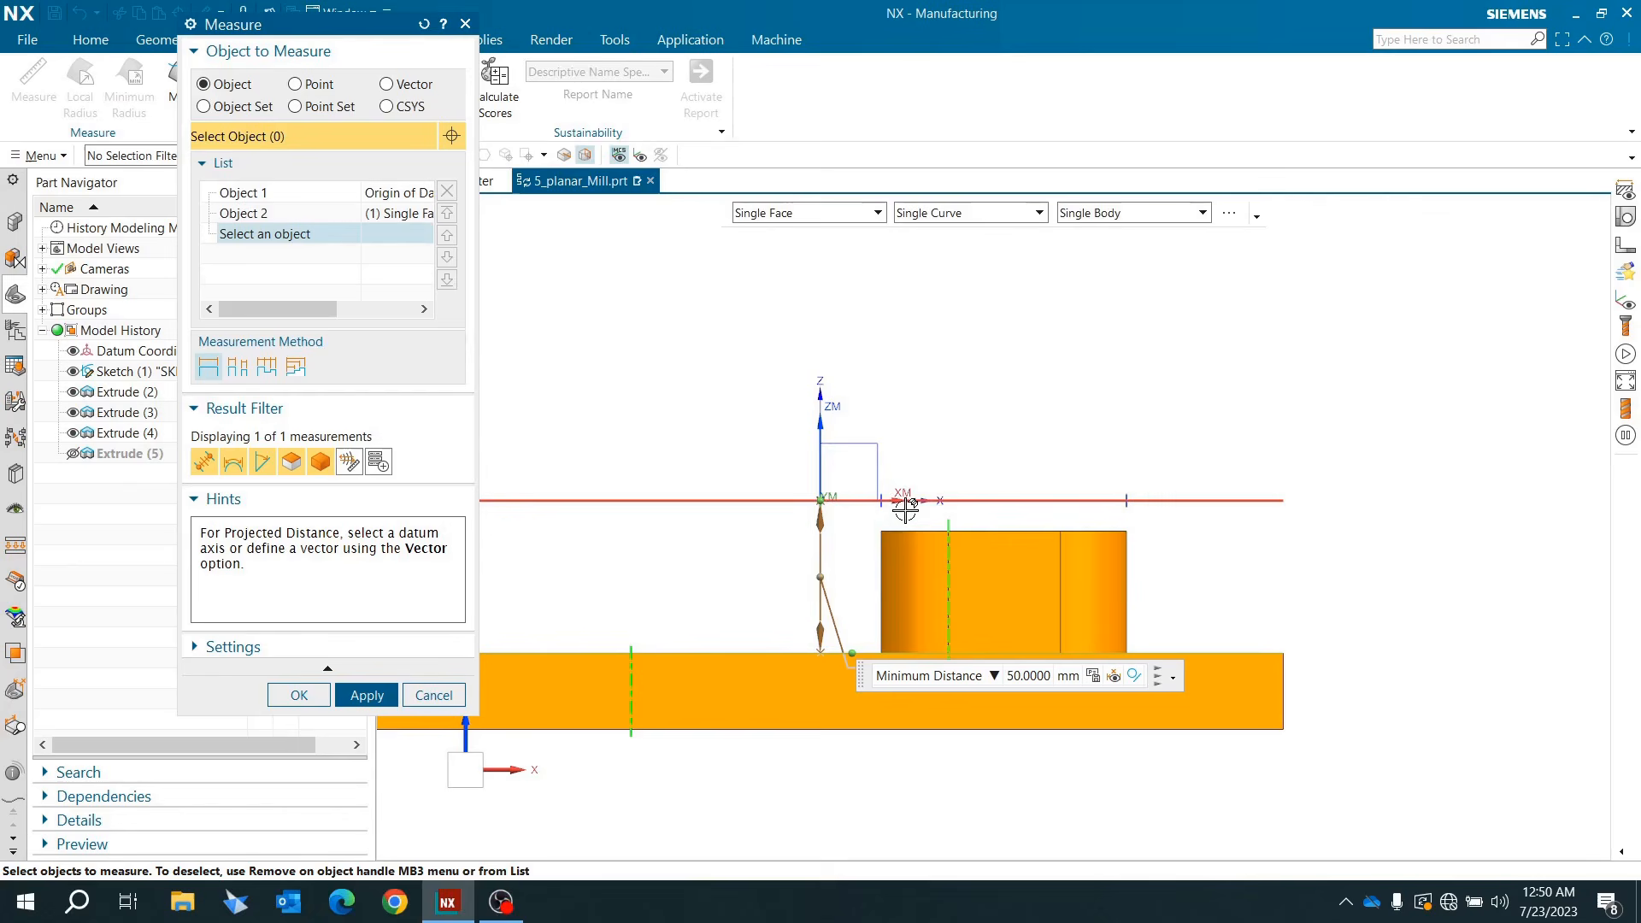
left_click(432, 694)
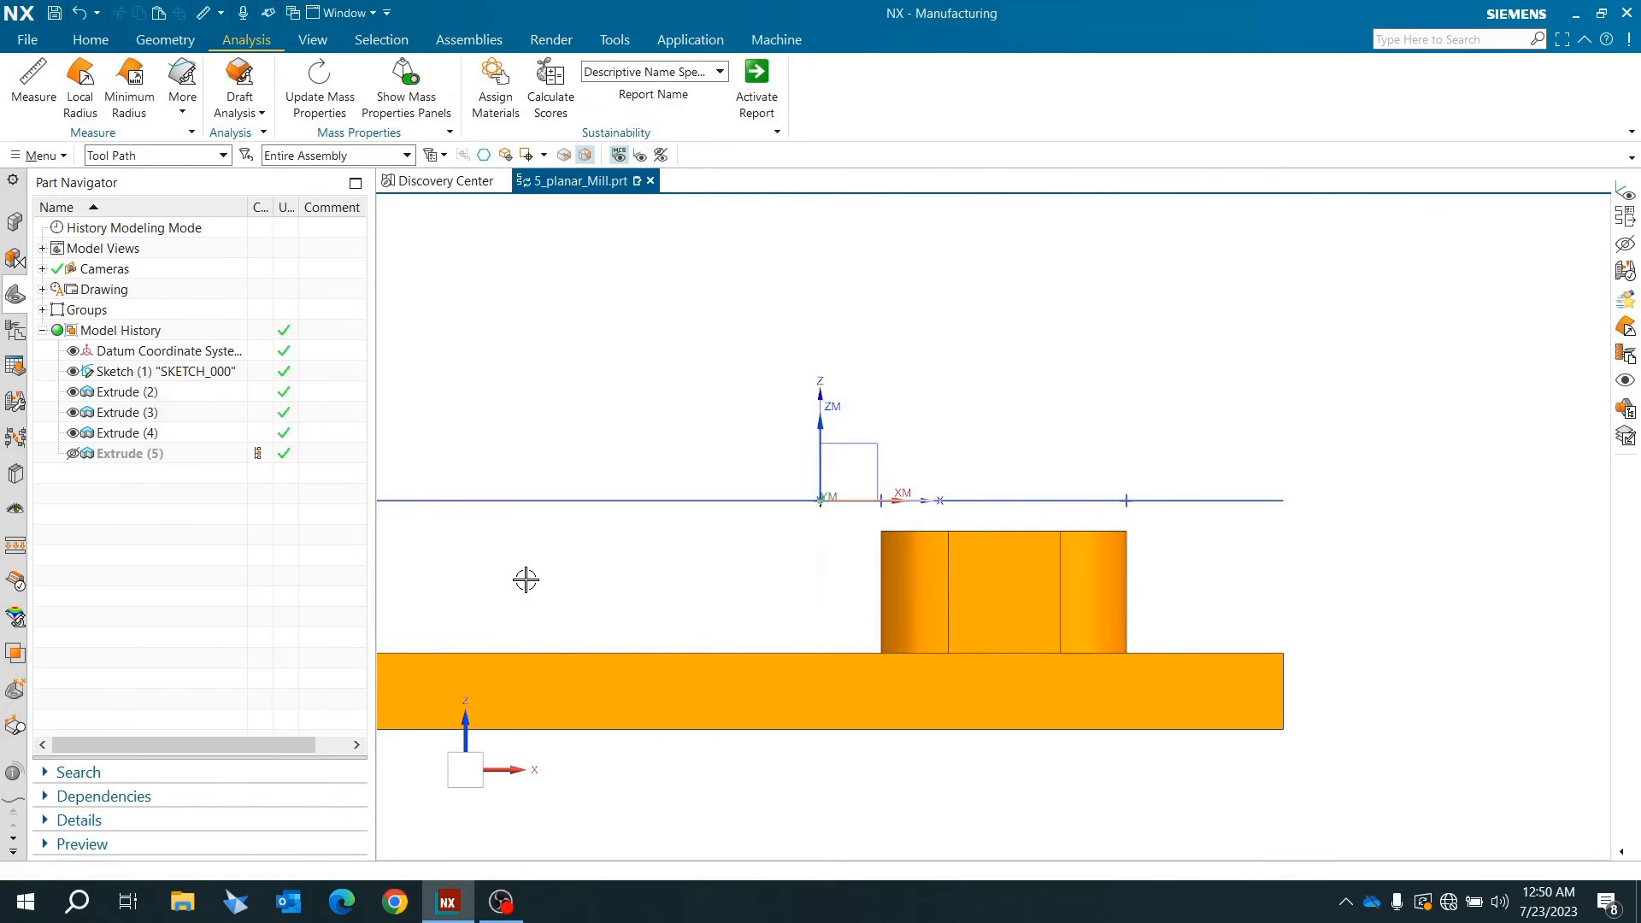
Step: Copy the PLANAR_MILL operation and paste the duplicate below it under WORKPIECE
left_click(13, 326)
scroll(736, 510, "down", 2)
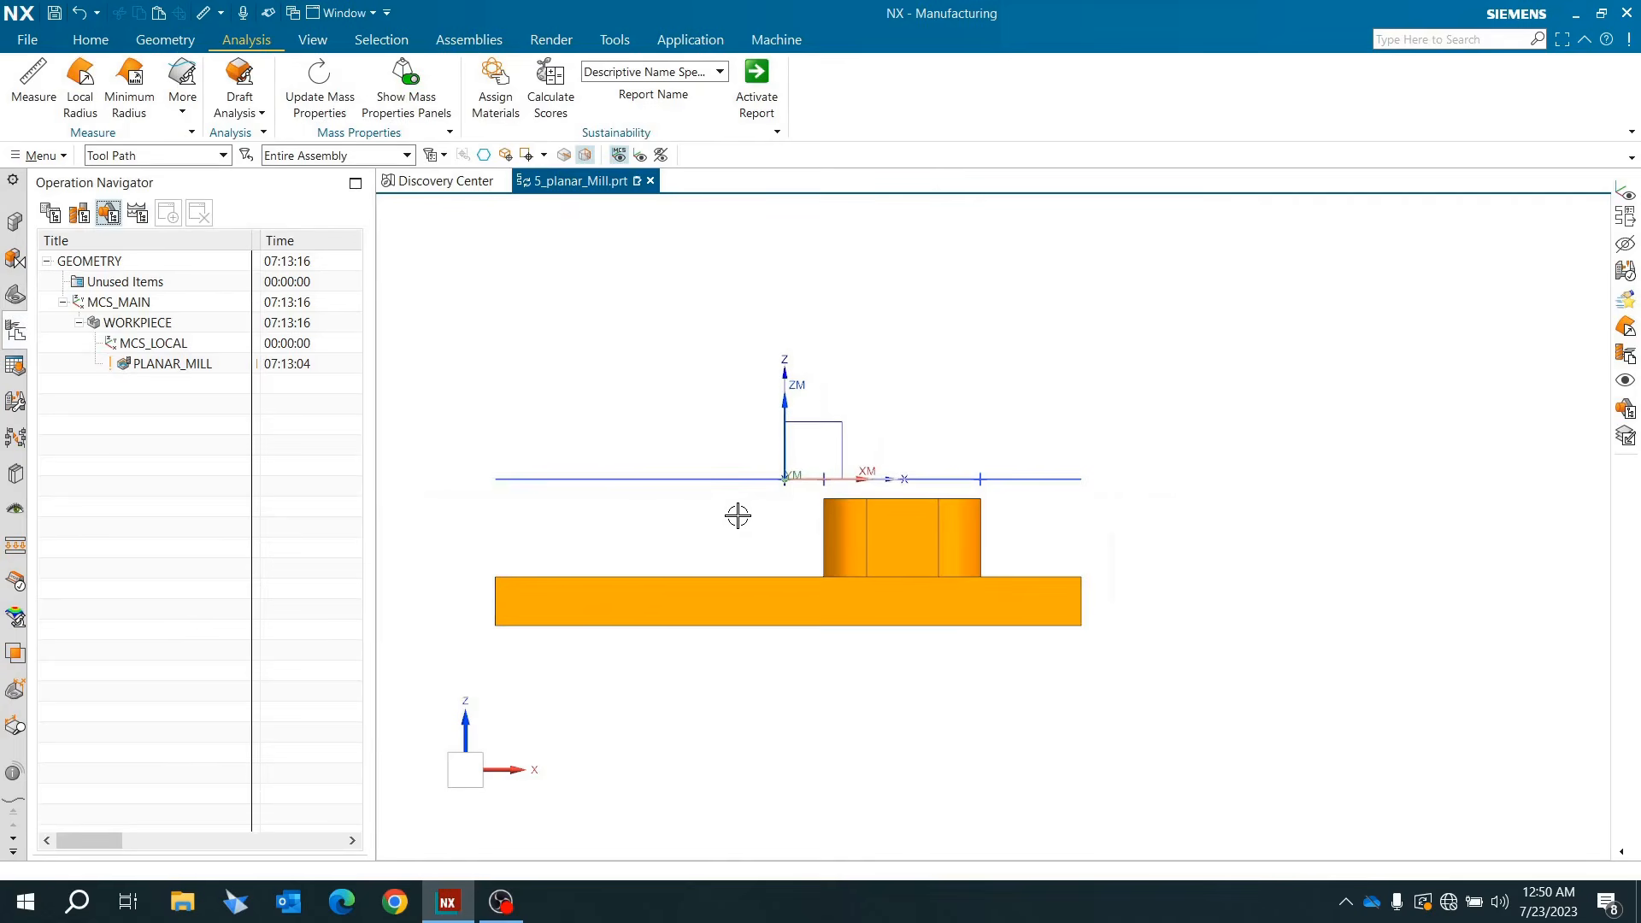
middle_click_drag(737, 510, 725, 549)
left_click(172, 369)
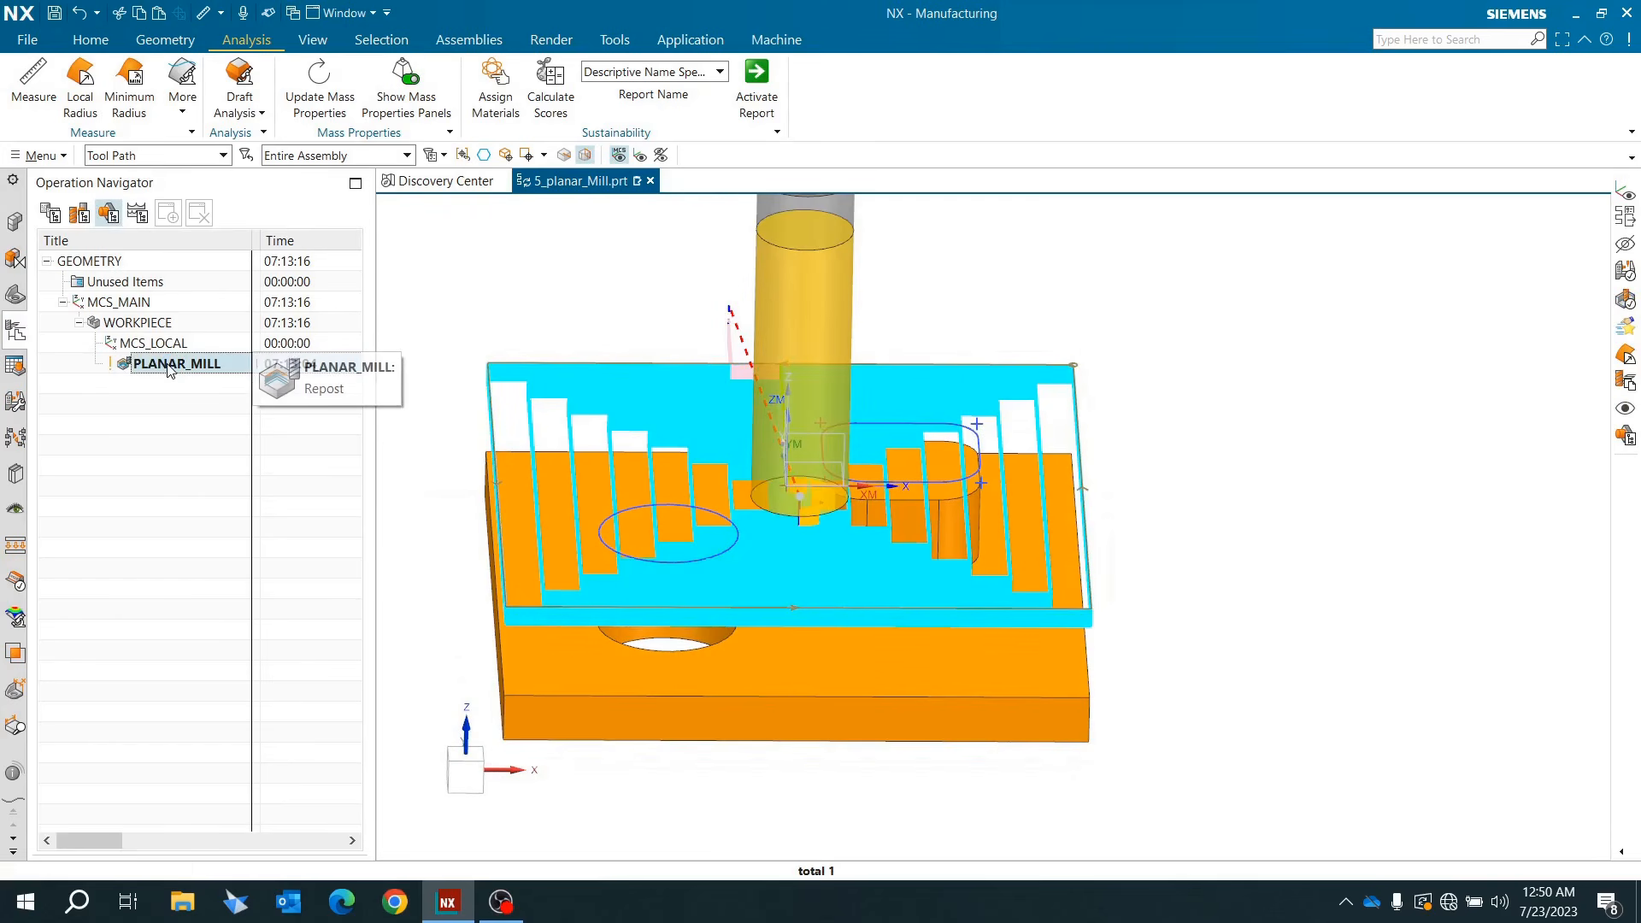
right_click(170, 368)
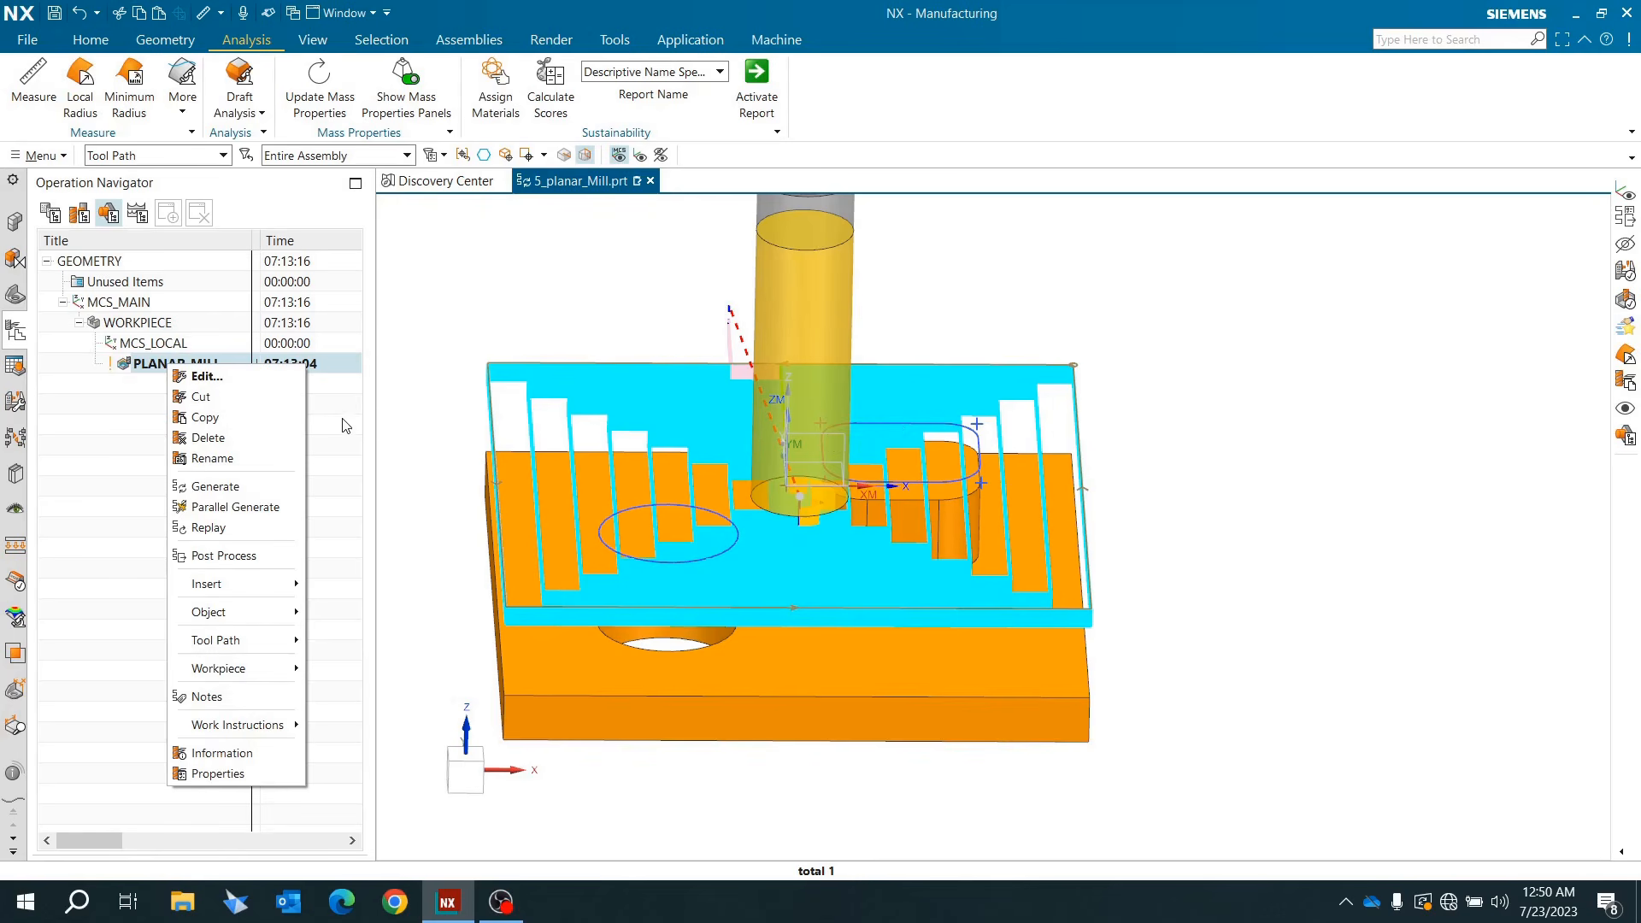
left_click(190, 381)
right_click(191, 369)
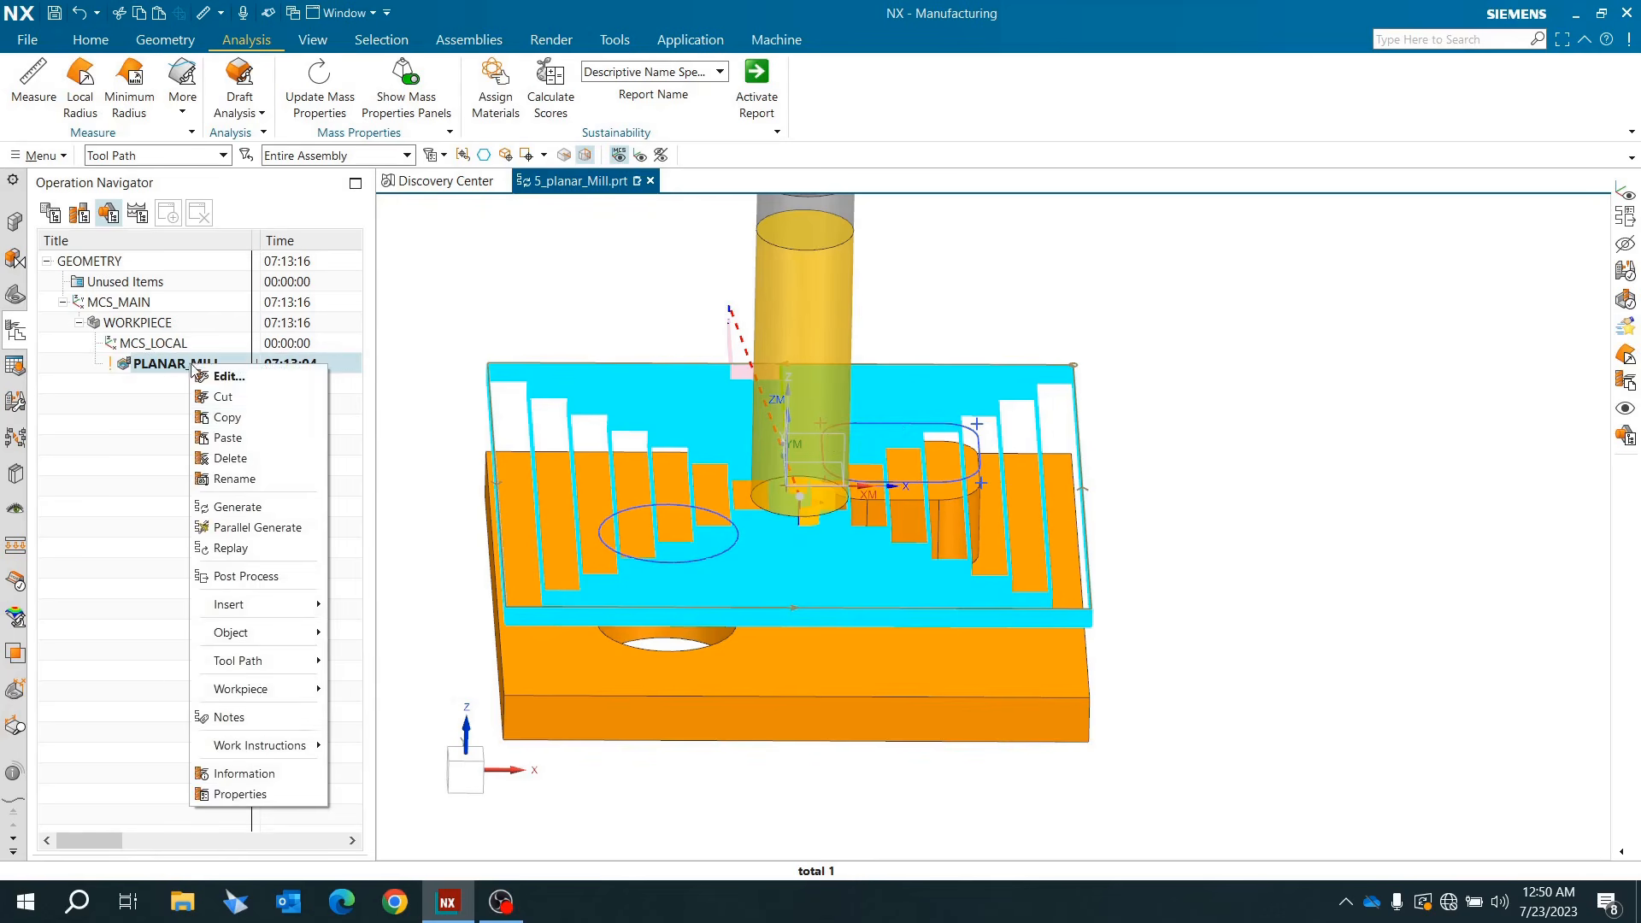
left_click(224, 436)
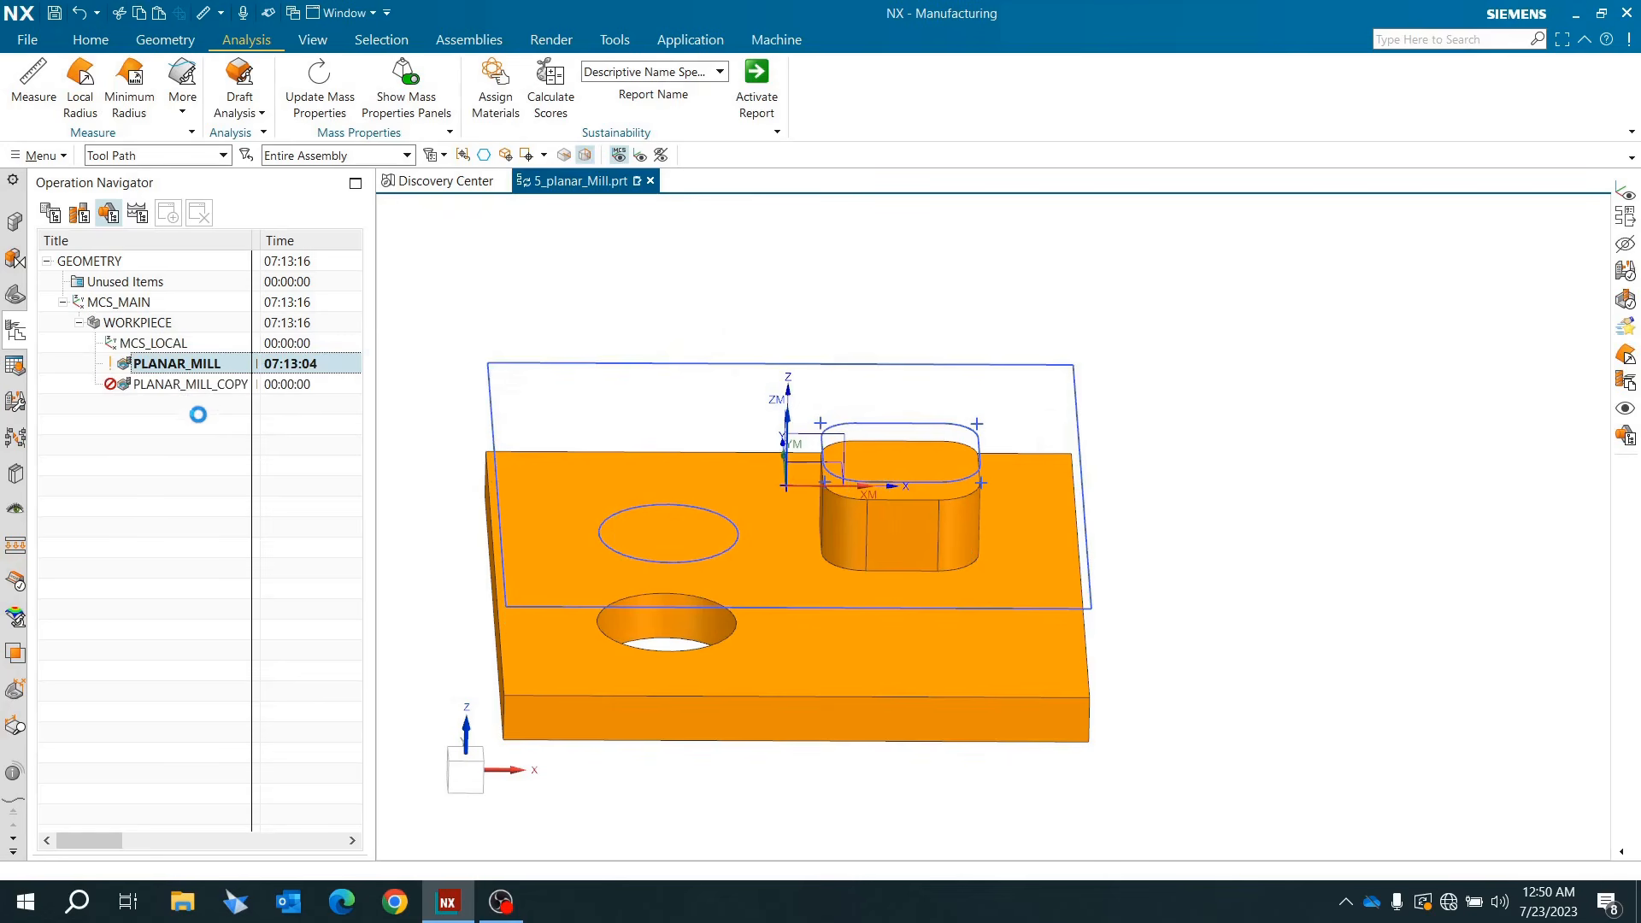
Step: Open PLANAR_MILL_COPY for editing and add a new set to its part boundaries
left_click(195, 385)
double_click(195, 387)
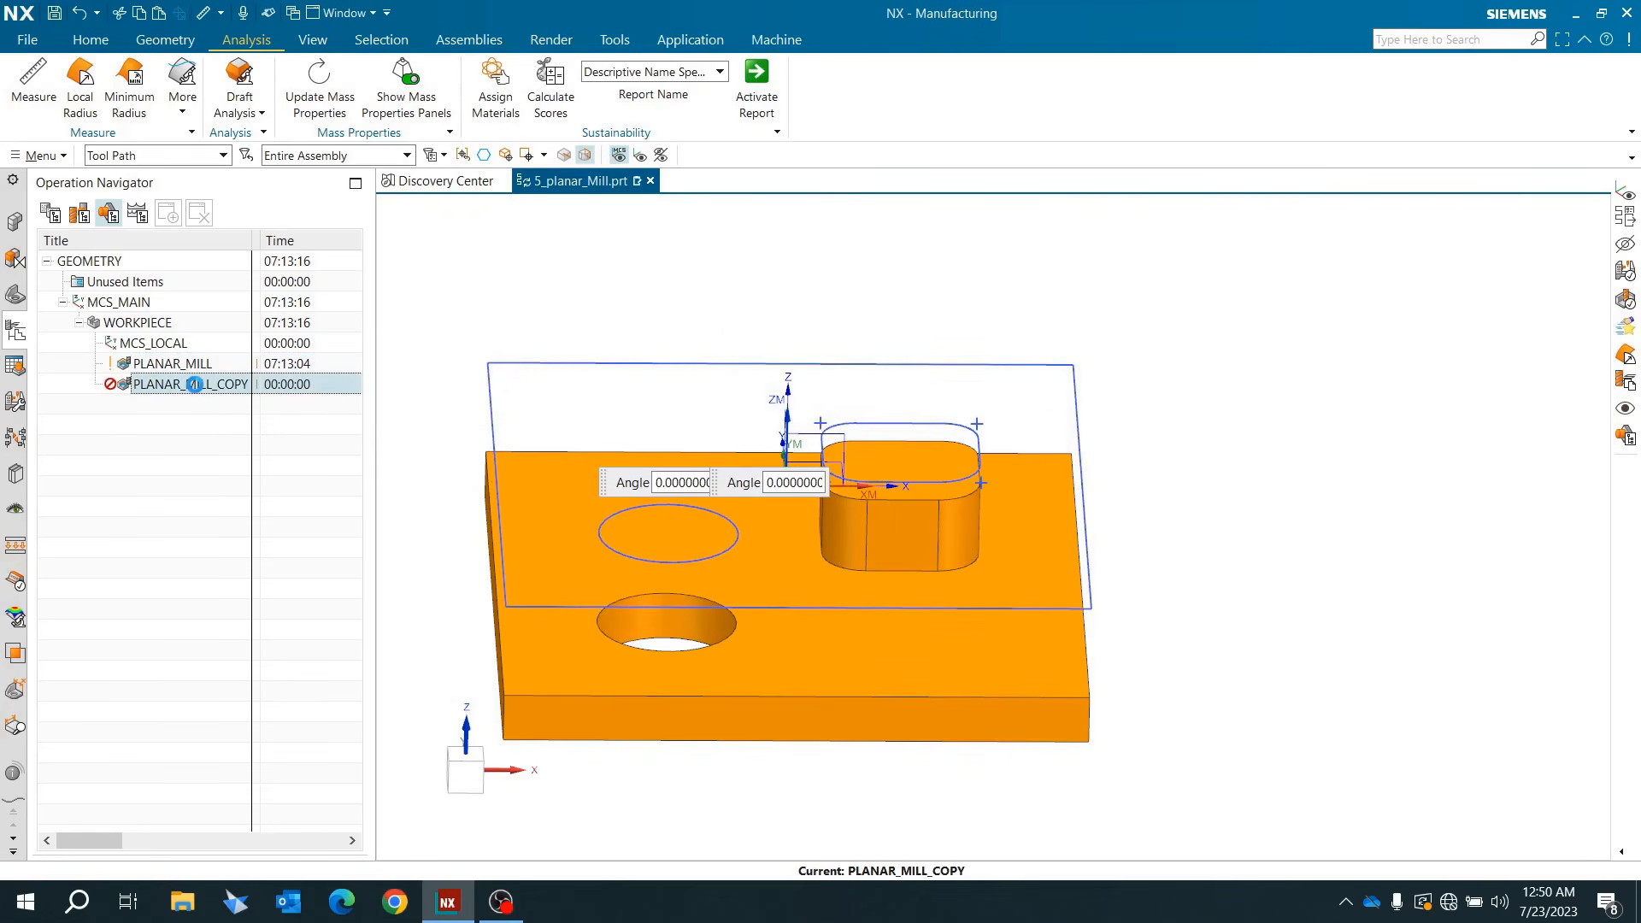
scroll(892, 443, "down", 3)
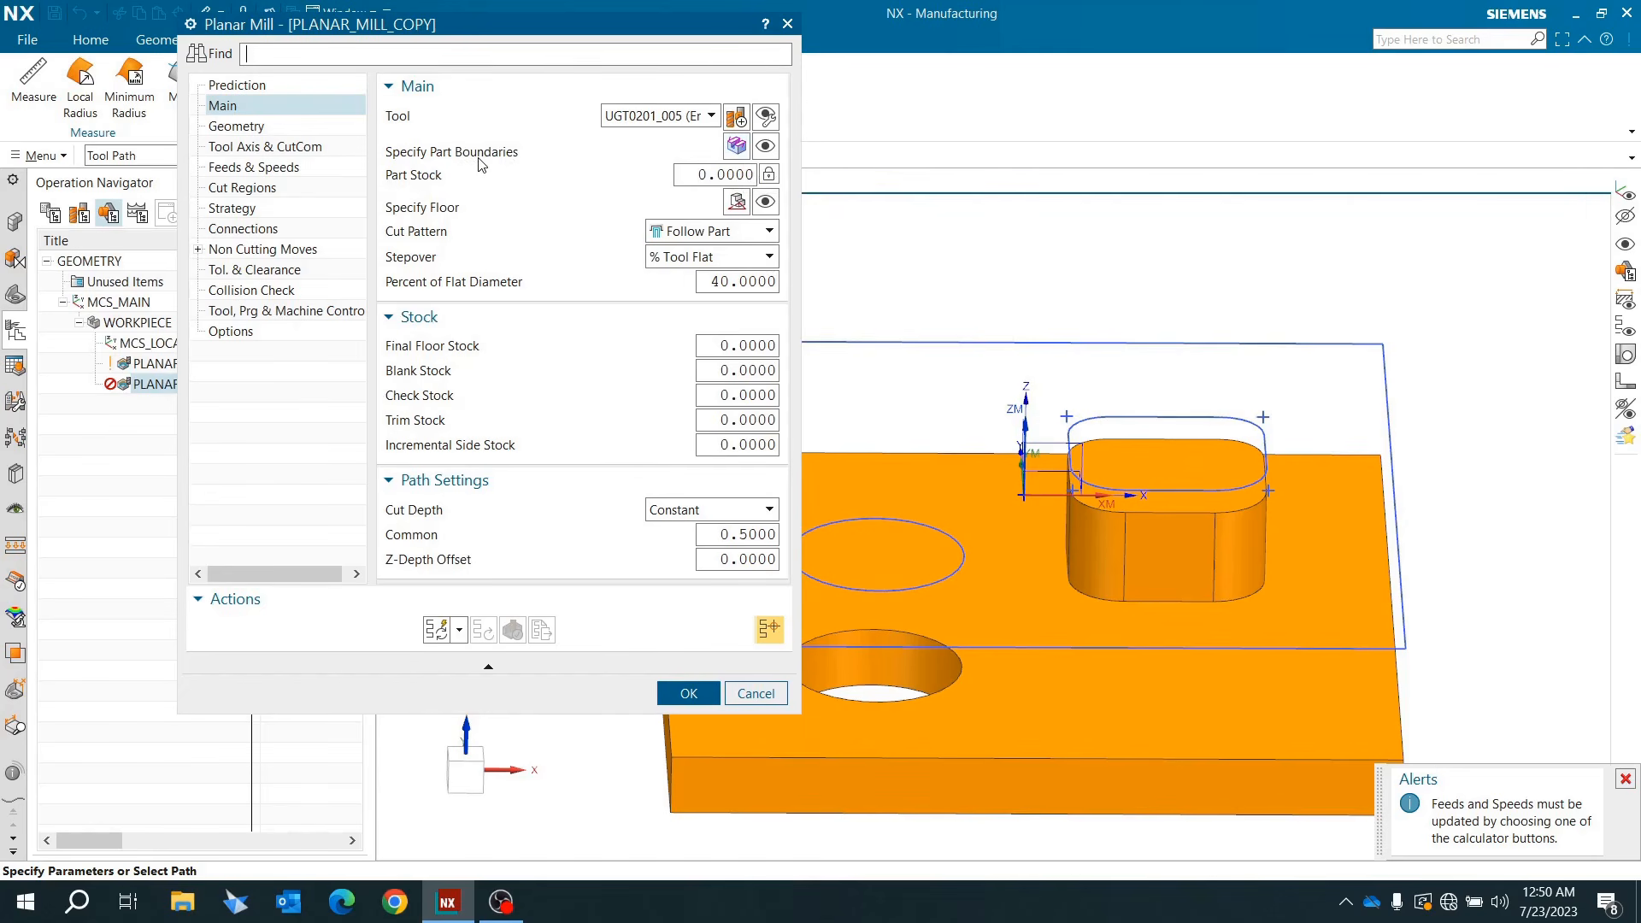
left_click(737, 146)
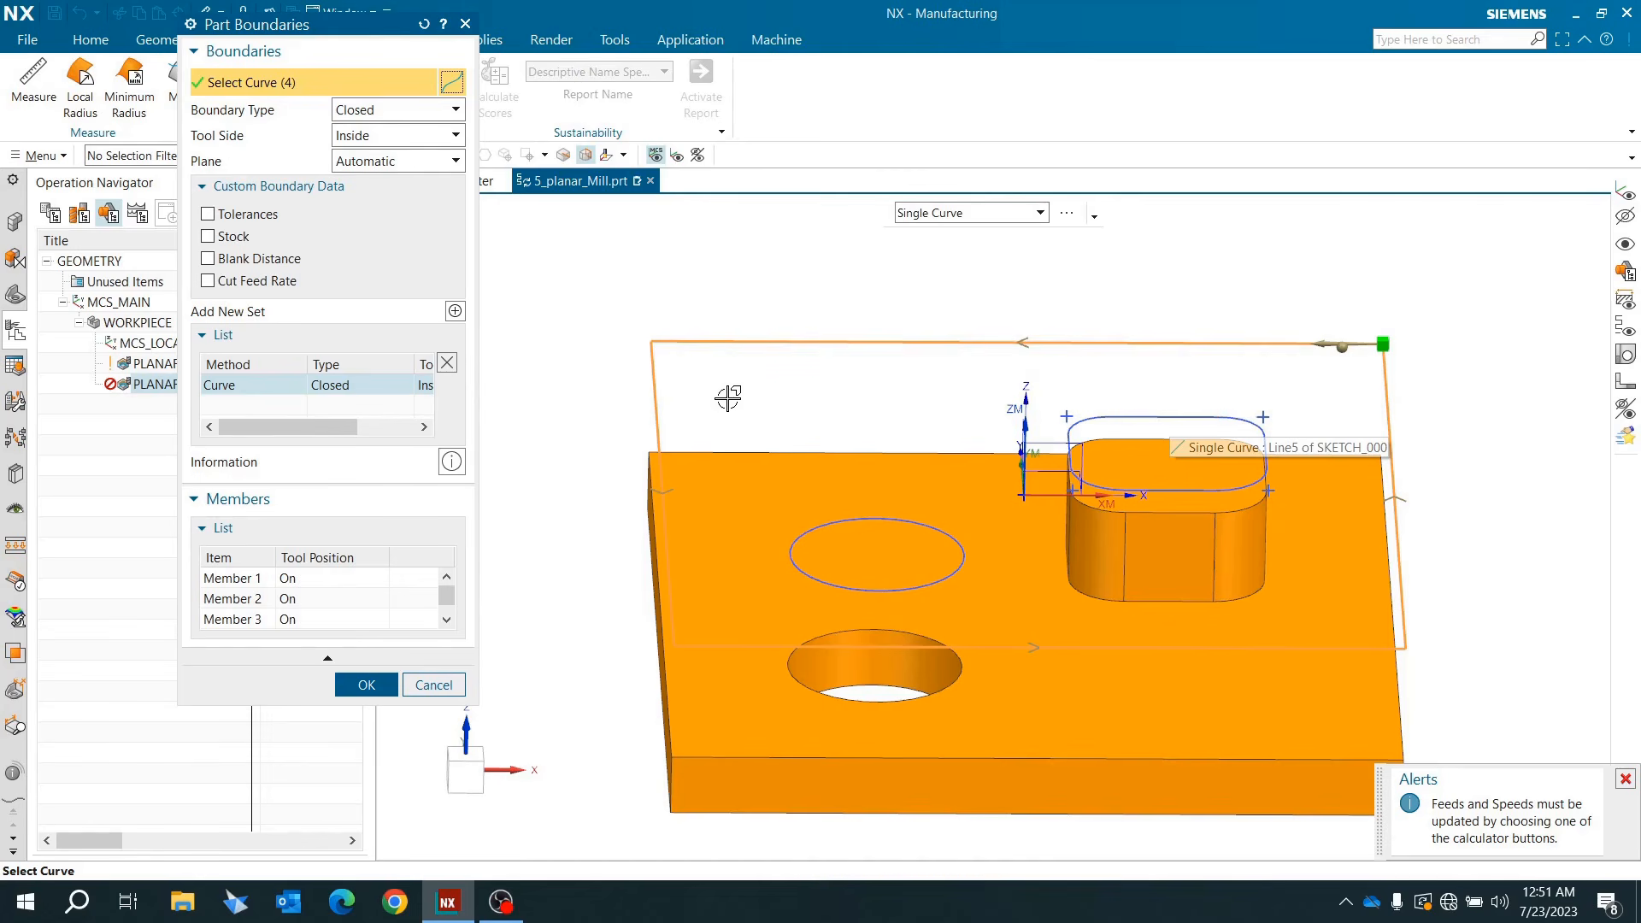
left_click(456, 313)
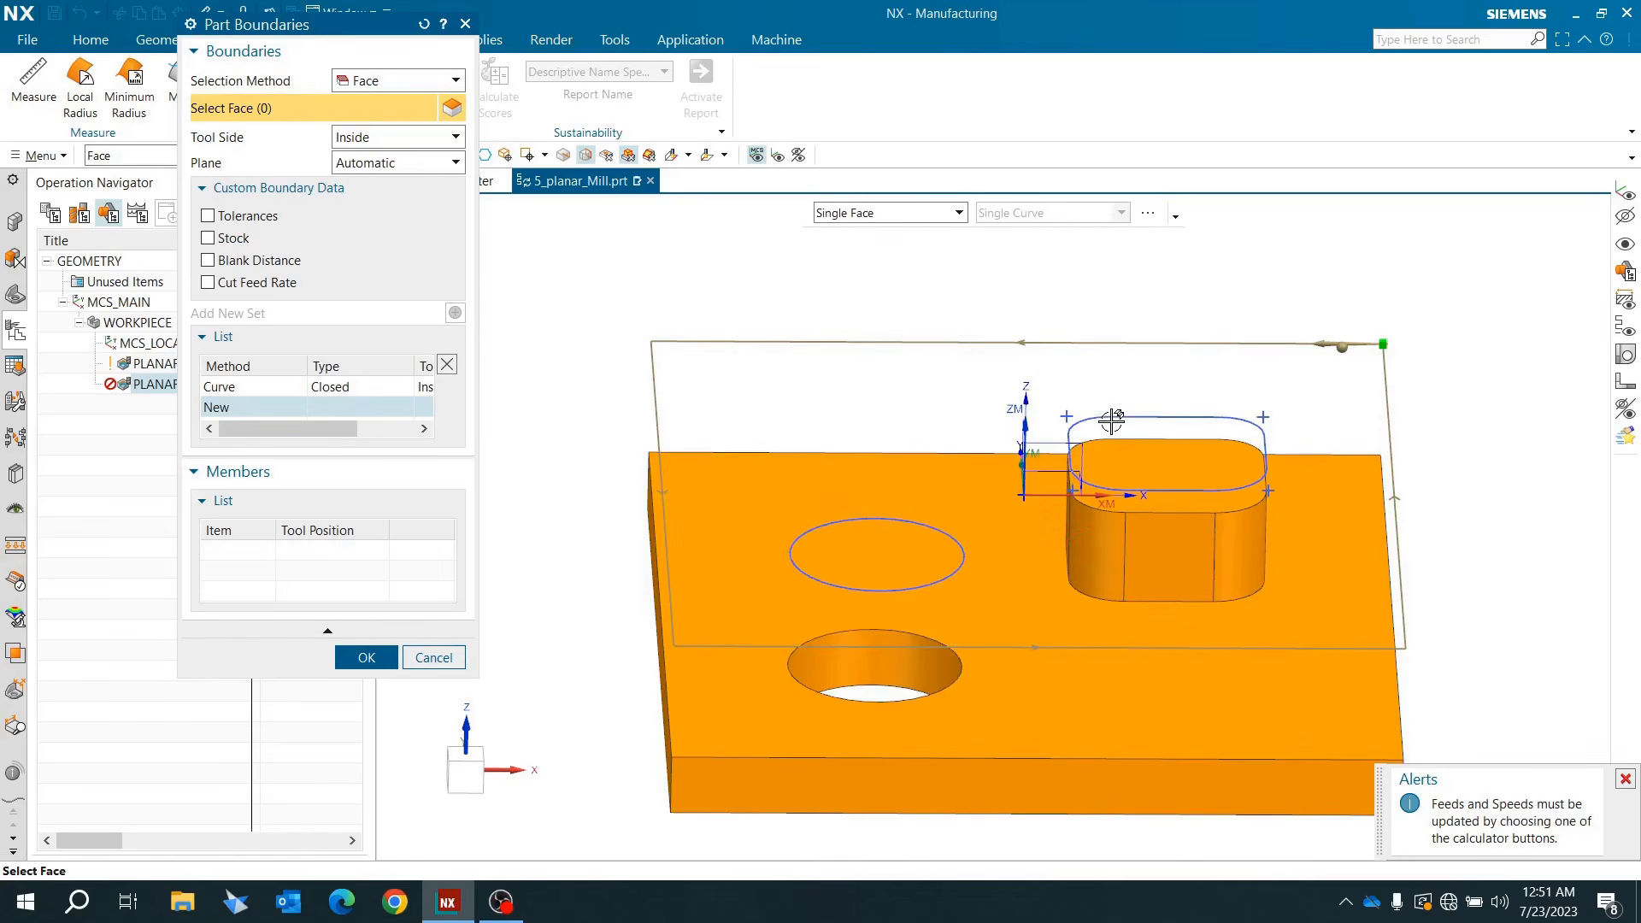
Step: Define the new boundary by the Curves method, selecting the rounded rectangle above the boss with the Connected Curves rule
middle_click_drag(1124, 417, 1111, 513)
left_click(397, 80)
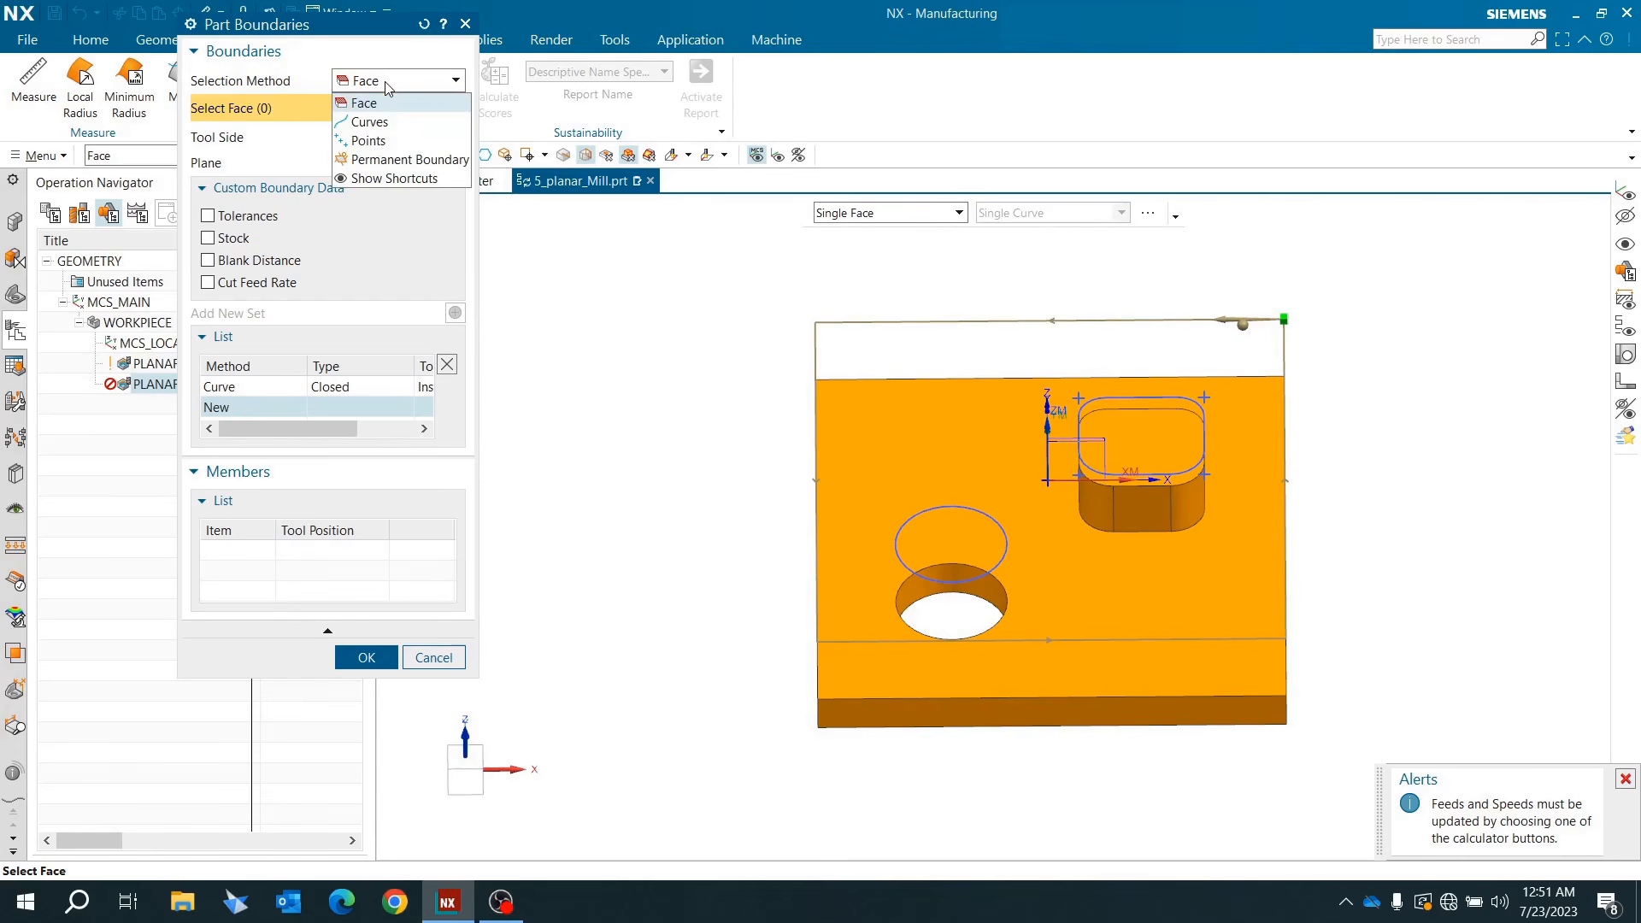
left_click(400, 114)
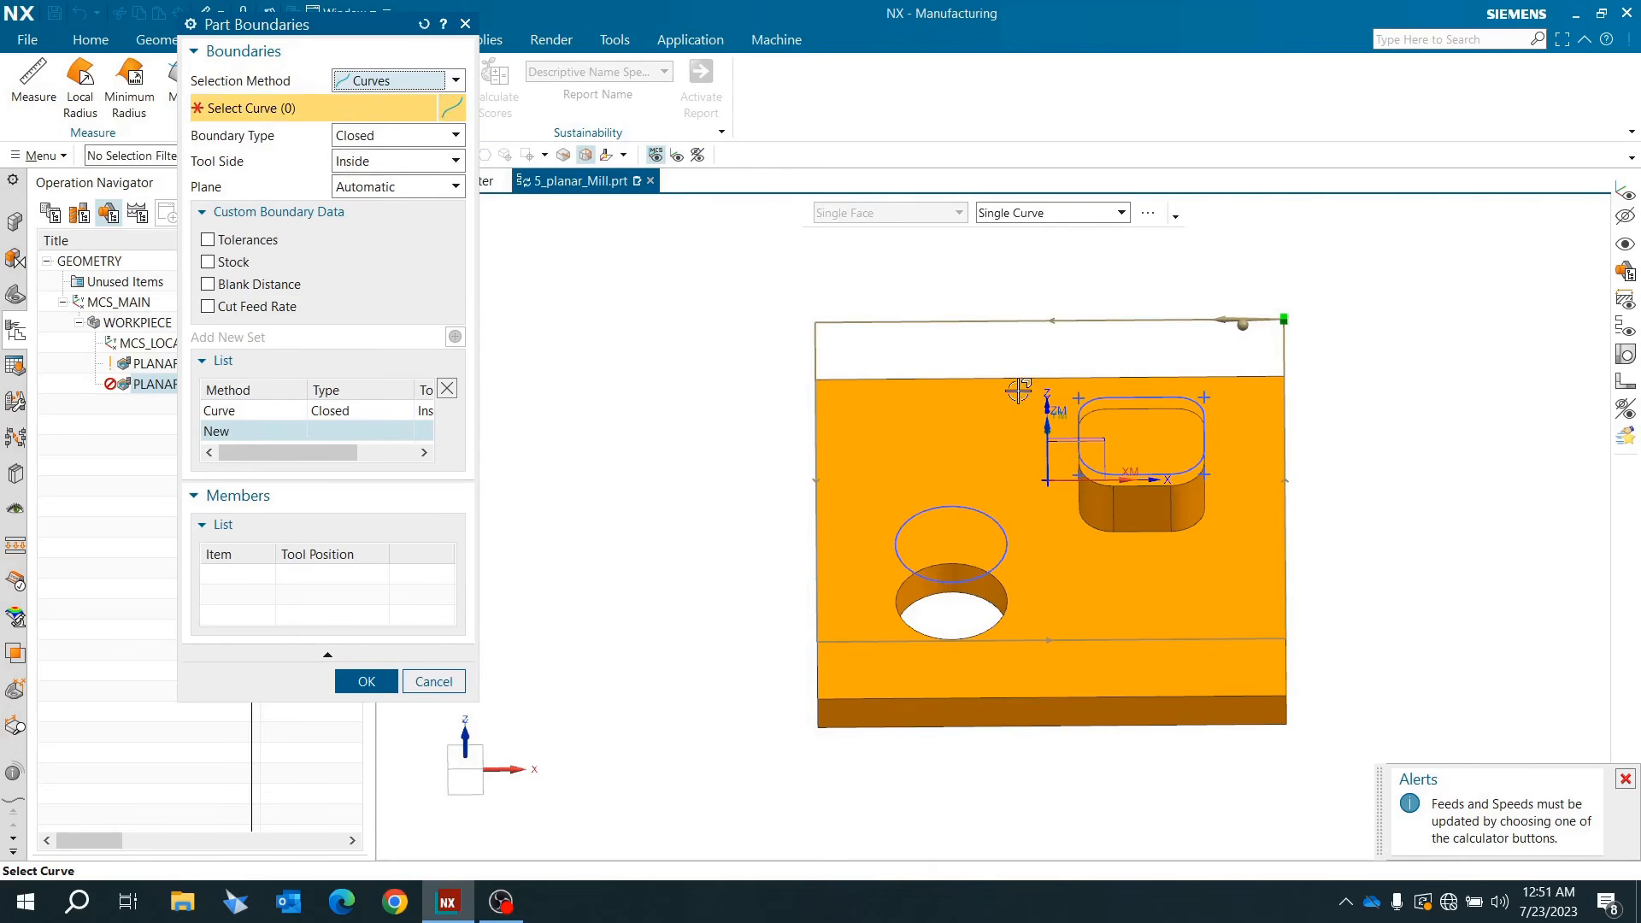
scroll(1084, 378, "up", 3)
left_click(1031, 213)
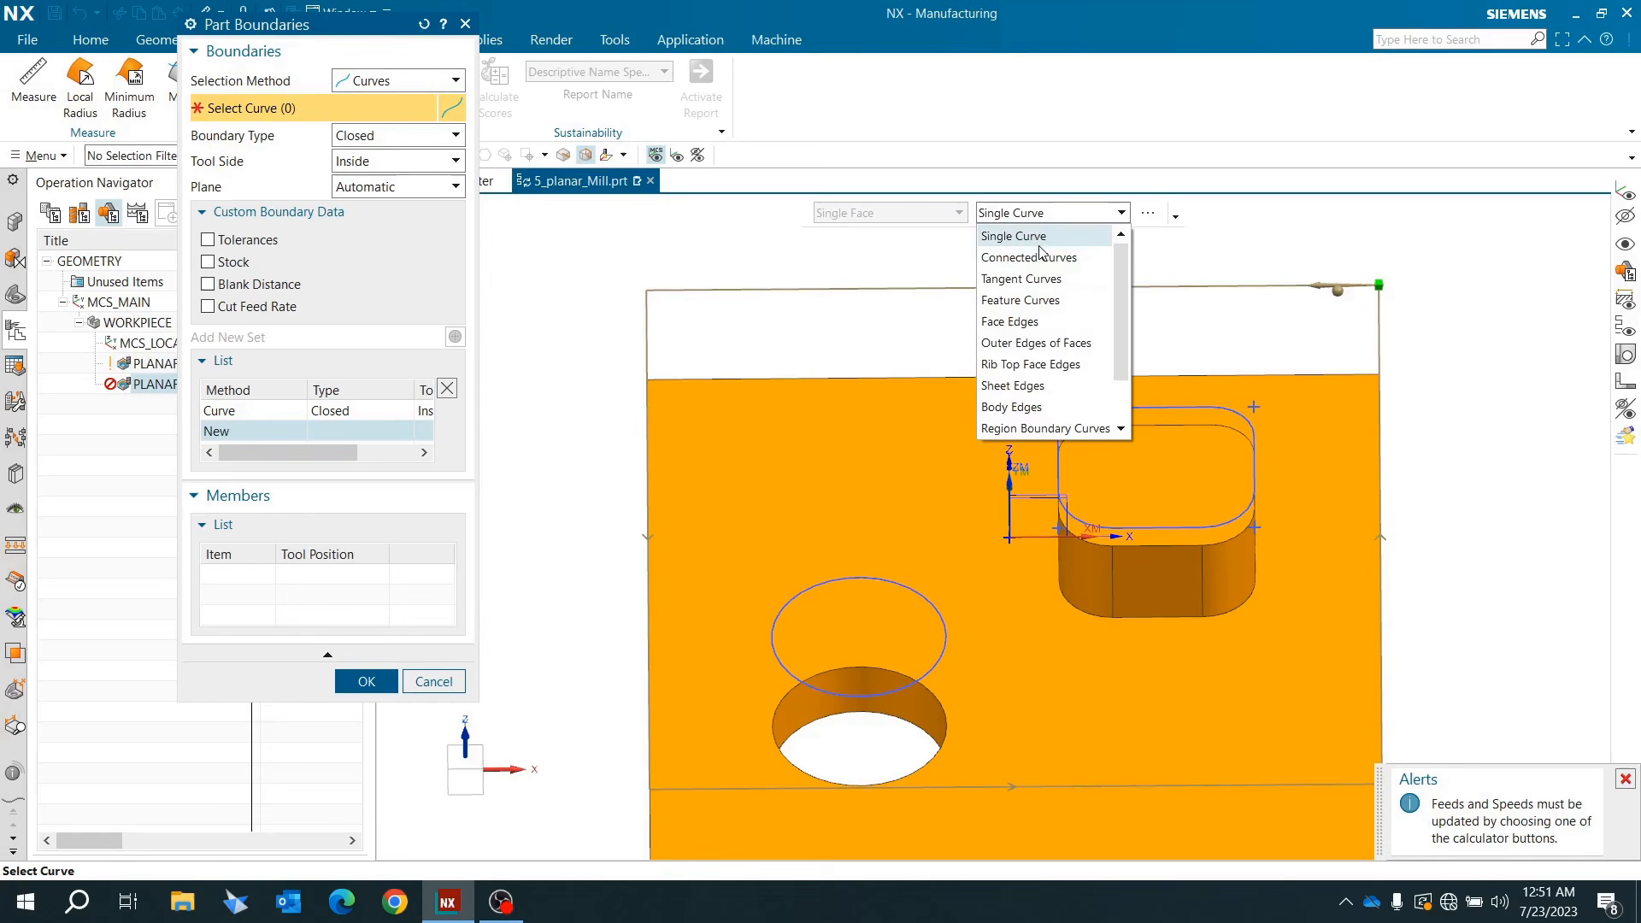
left_click(1042, 250)
left_click(1121, 403)
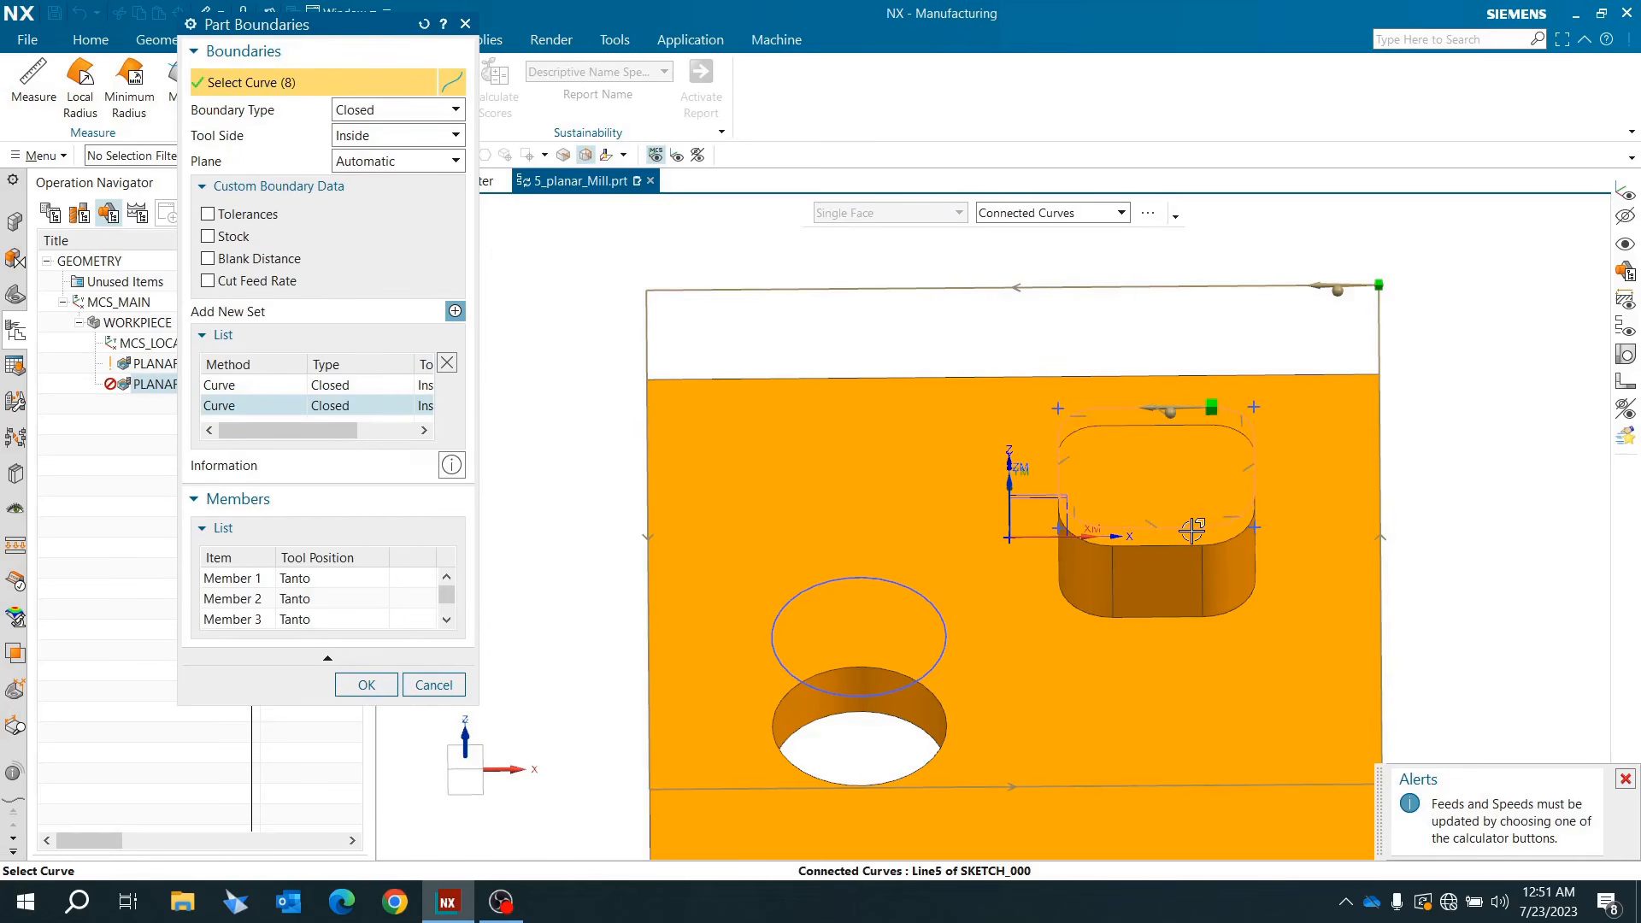
Step: Hide Extrude (2), Extrude (3) and Extrude (4), keeping only the sketch curves and boundaries on display
left_click(15, 296)
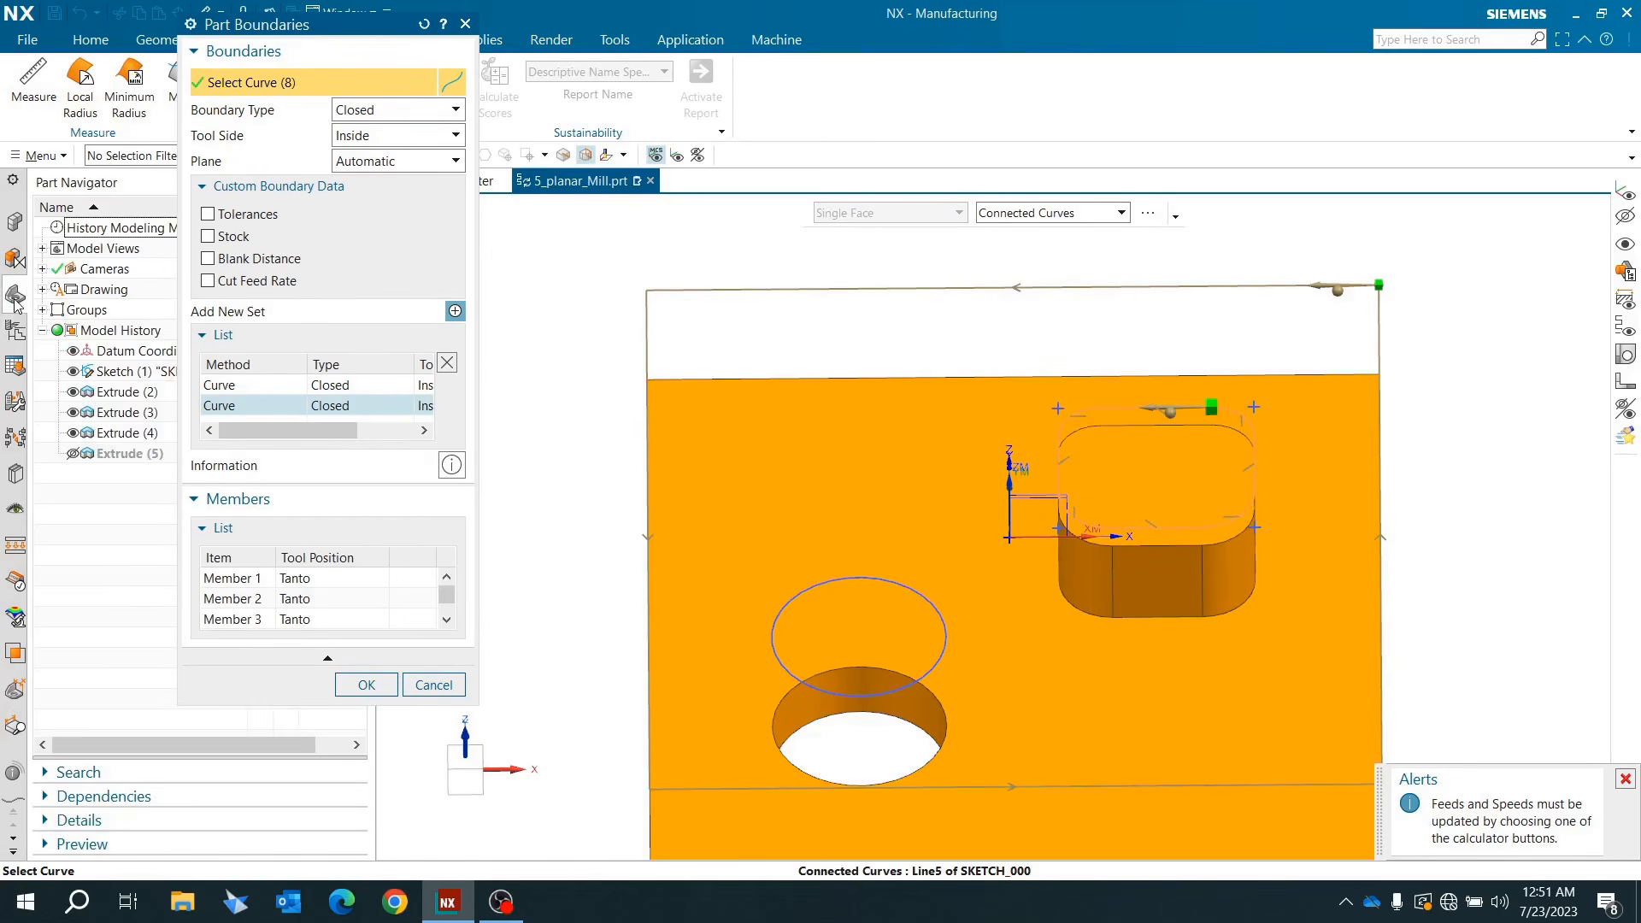
left_click(74, 434)
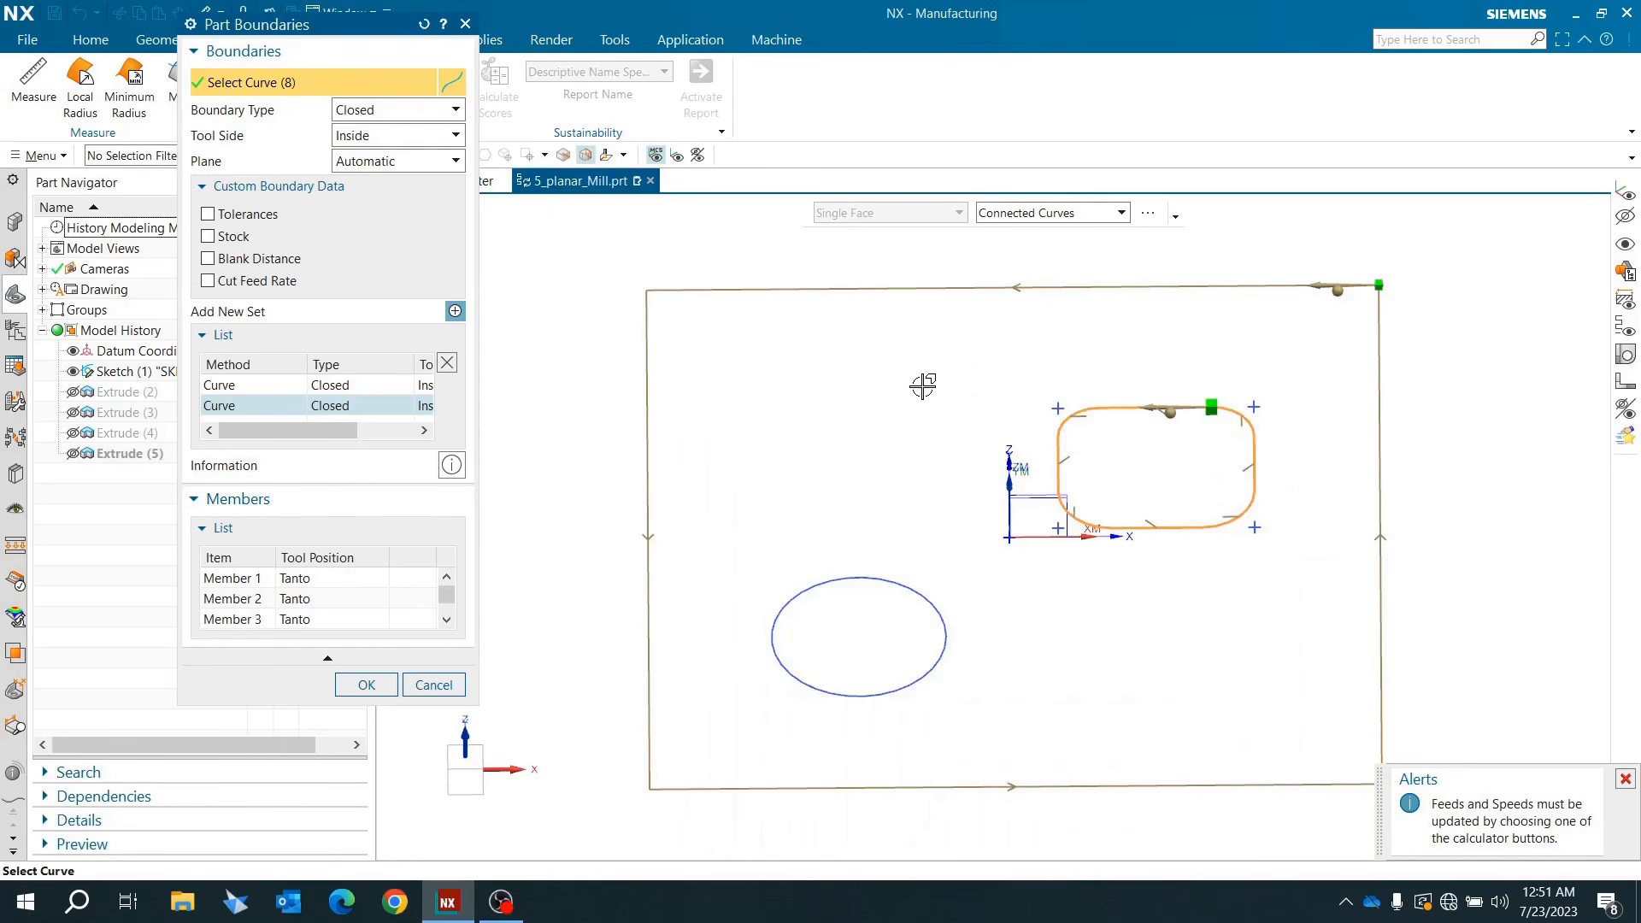
scroll(927, 385, "down", 2)
scroll(1037, 421, "up", 2)
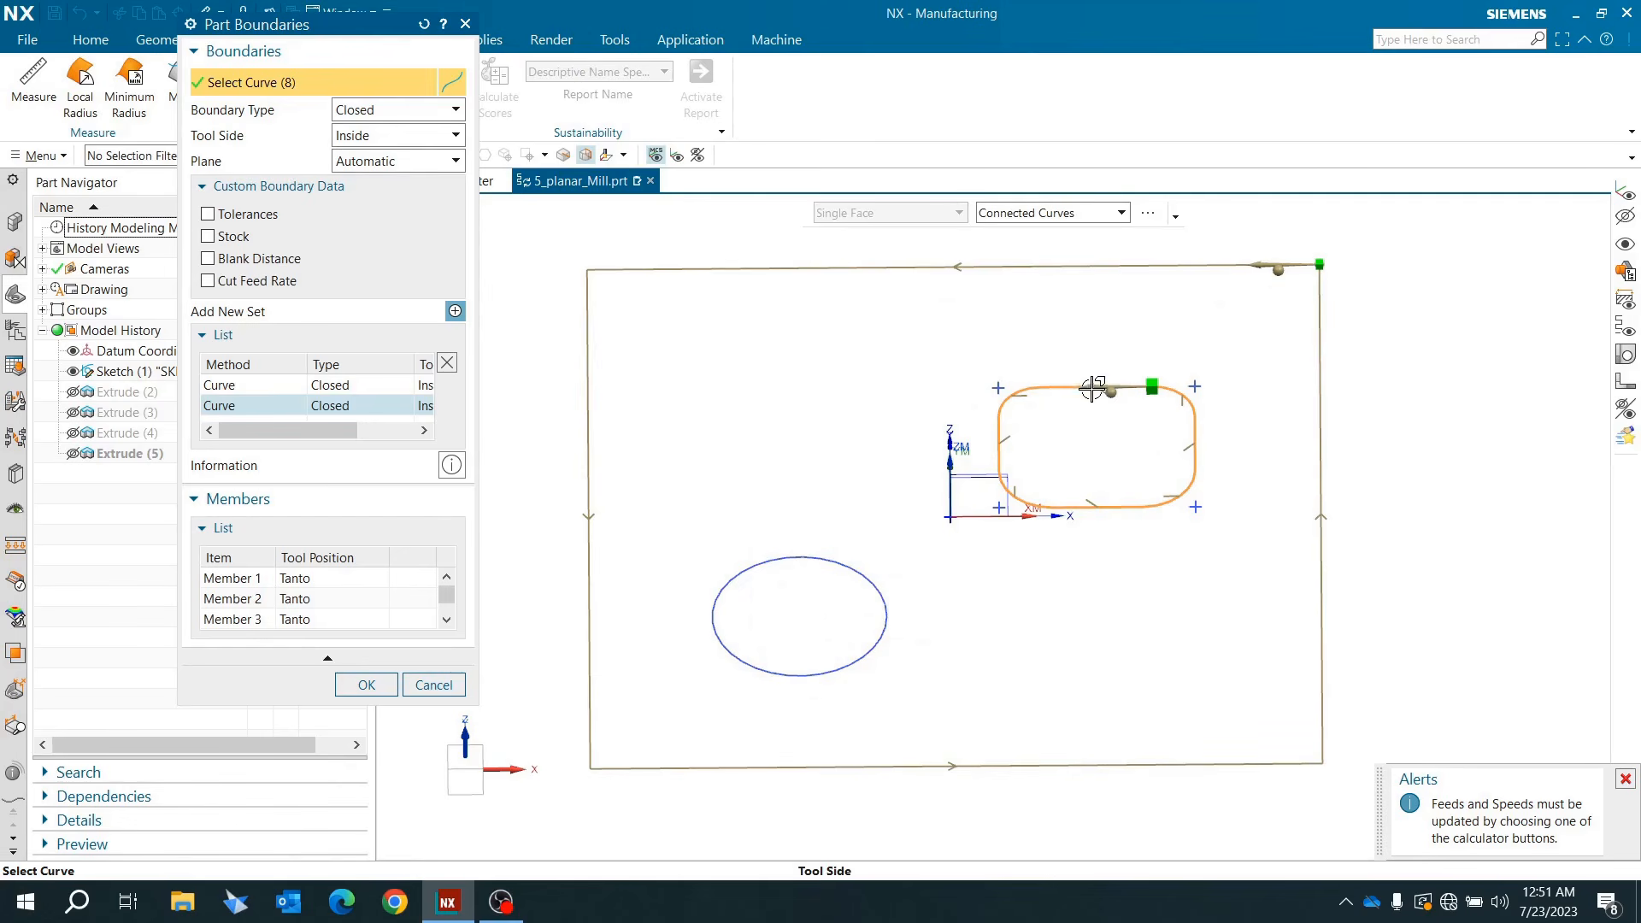
Step: Set the tool side of the rounded rectangle boundary to Outside and check the tool position of its first member
left_click(374, 137)
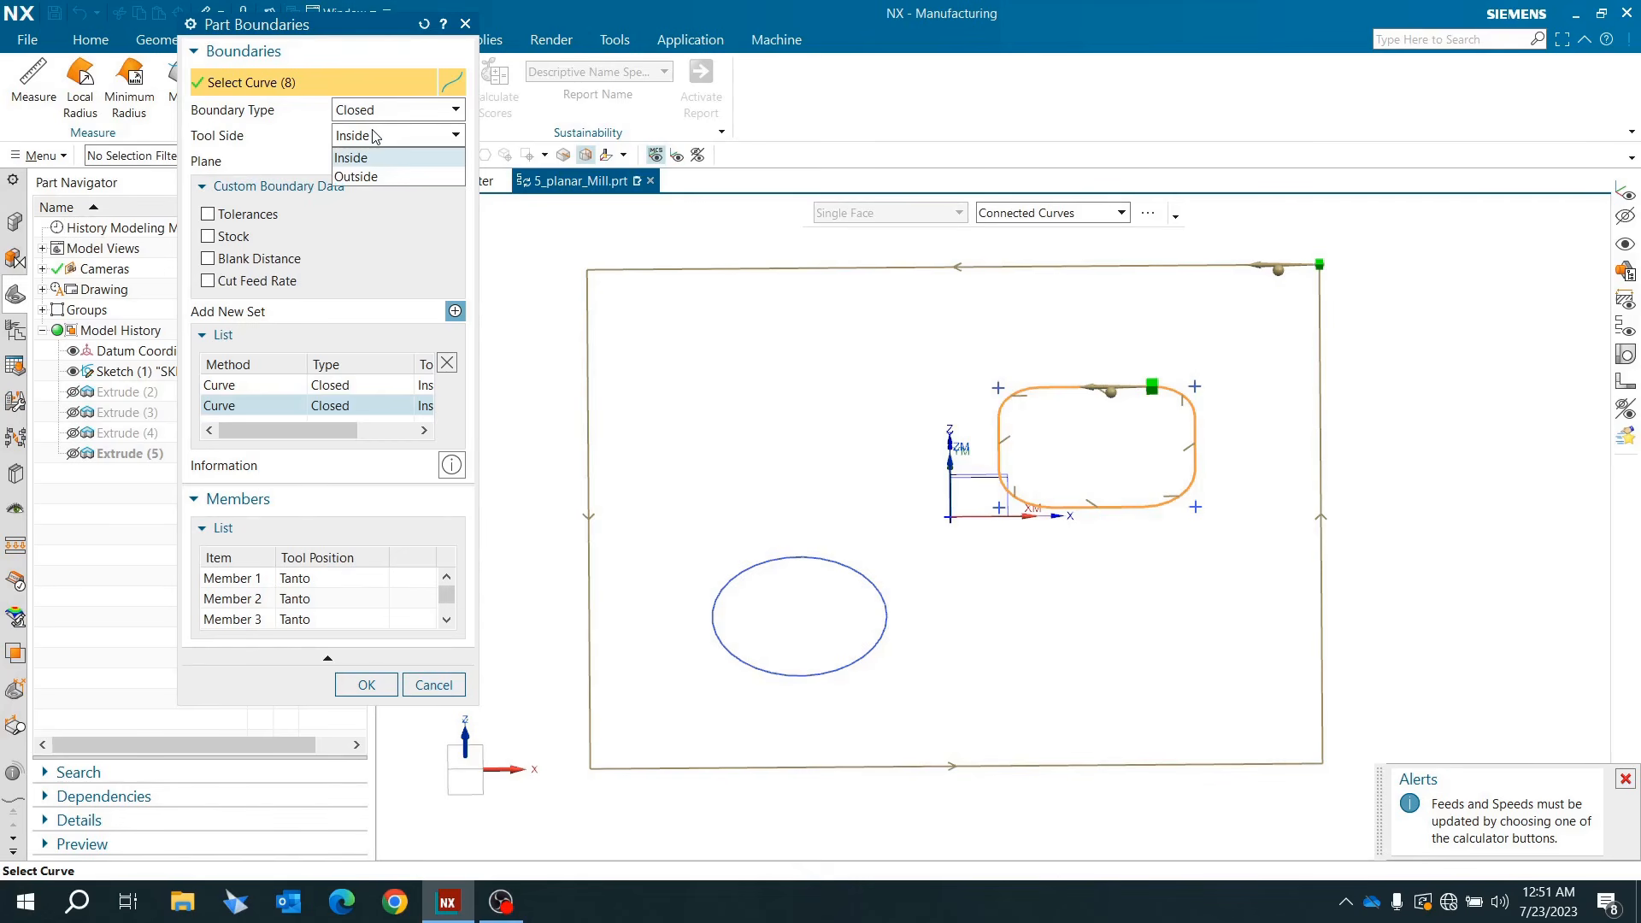
left_click(378, 183)
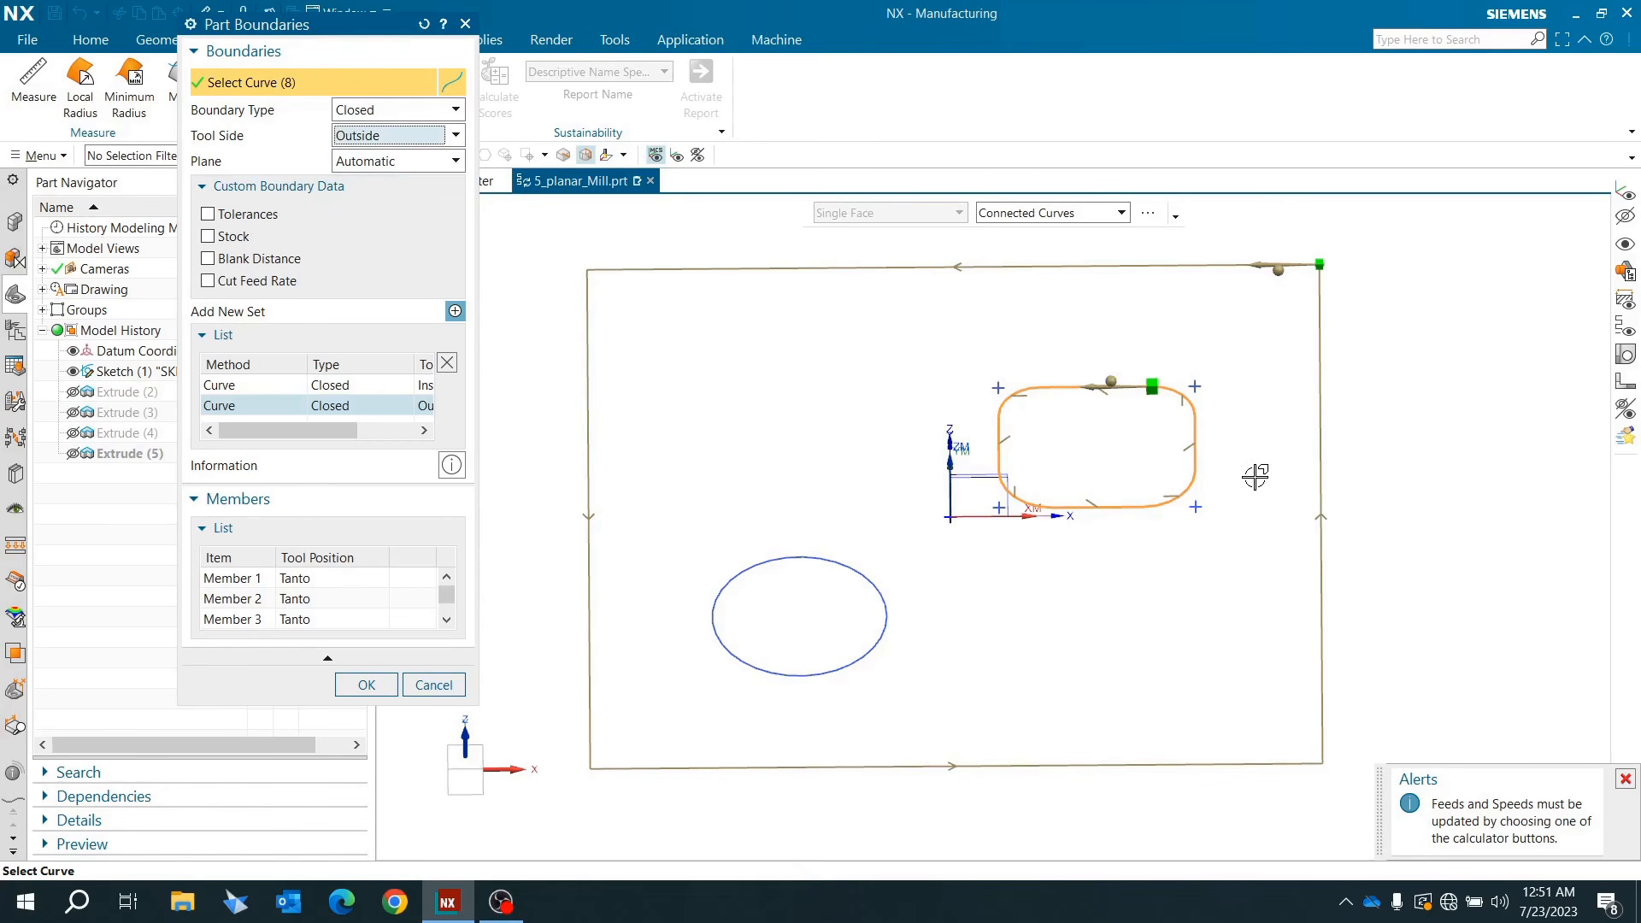
left_click(334, 586)
scroll(1037, 451, "up", 2)
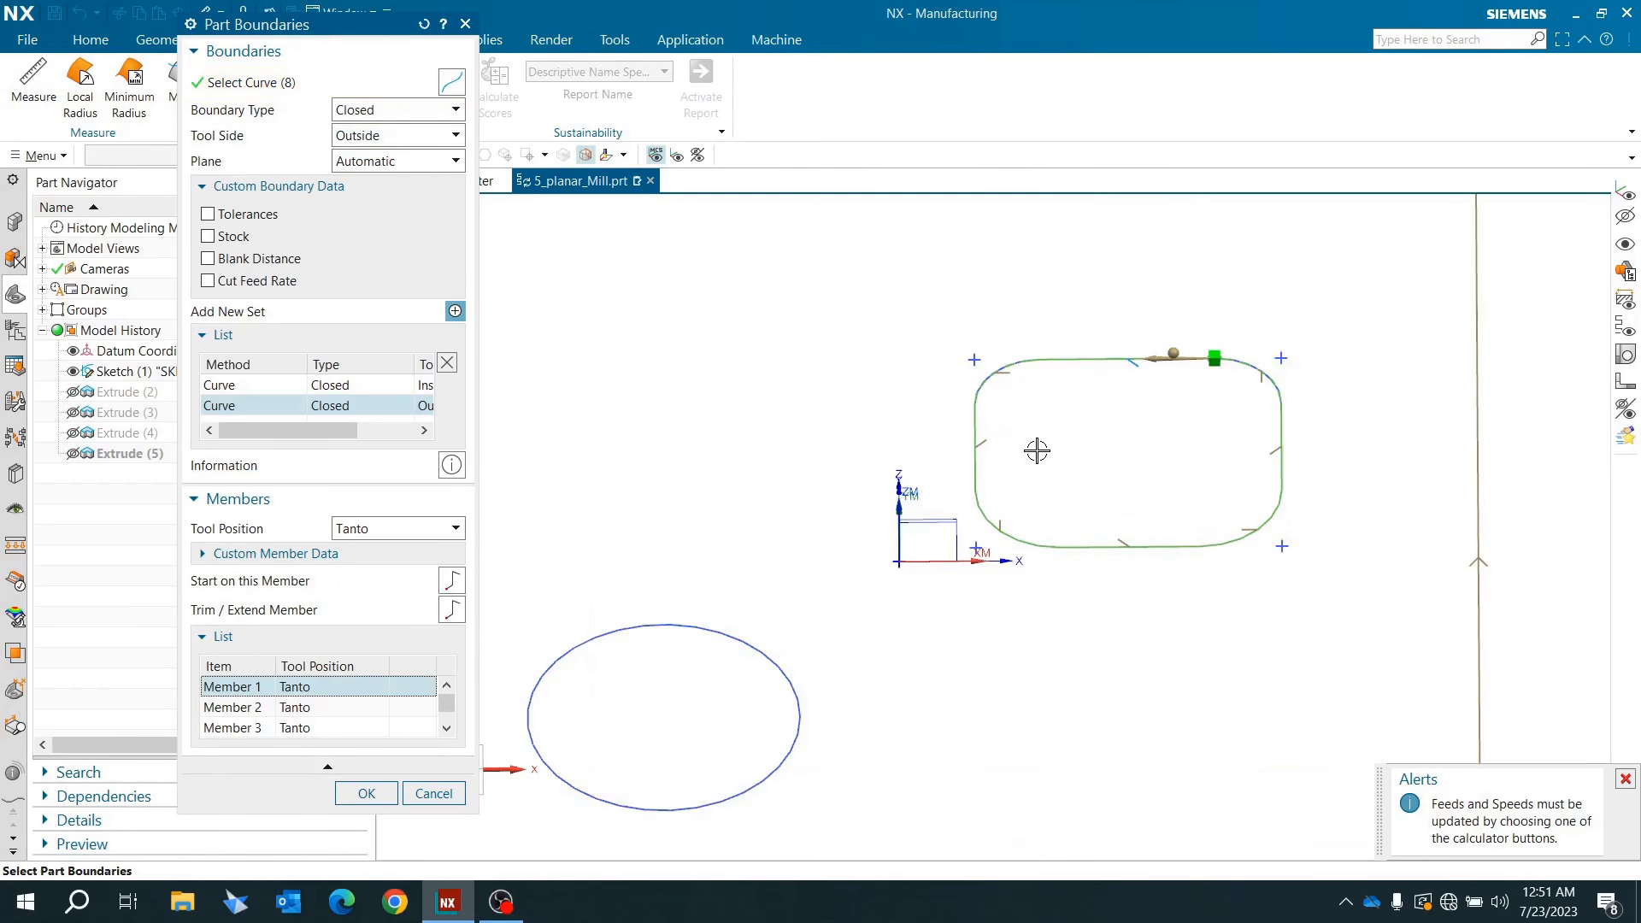
scroll(957, 399, "up", 2)
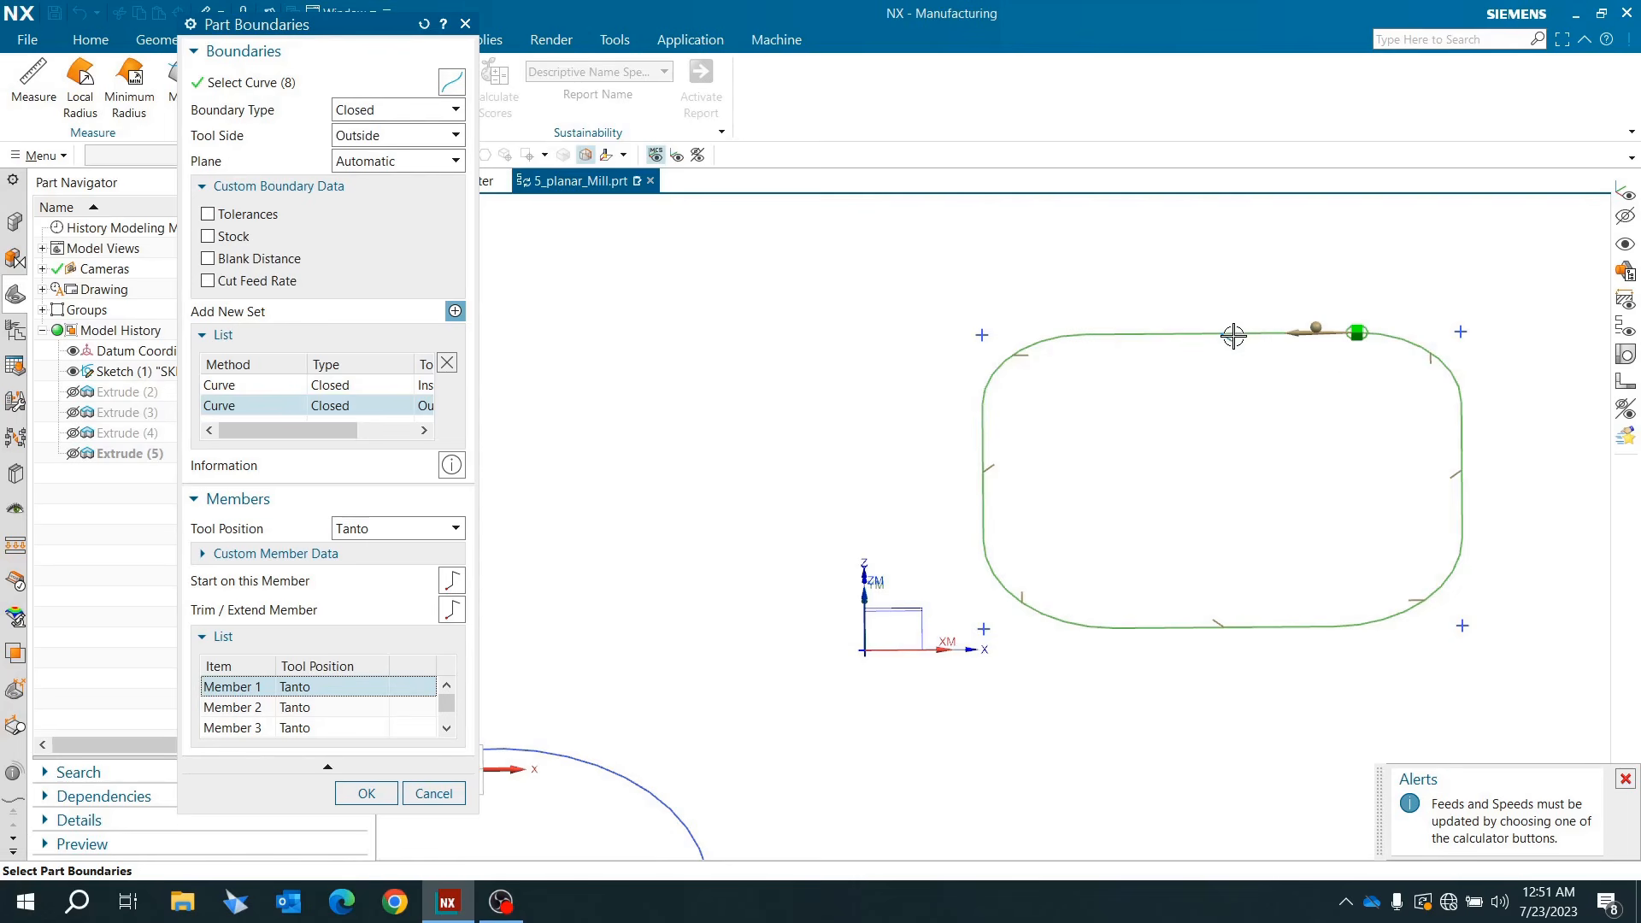
scroll(1038, 449, "down", 2)
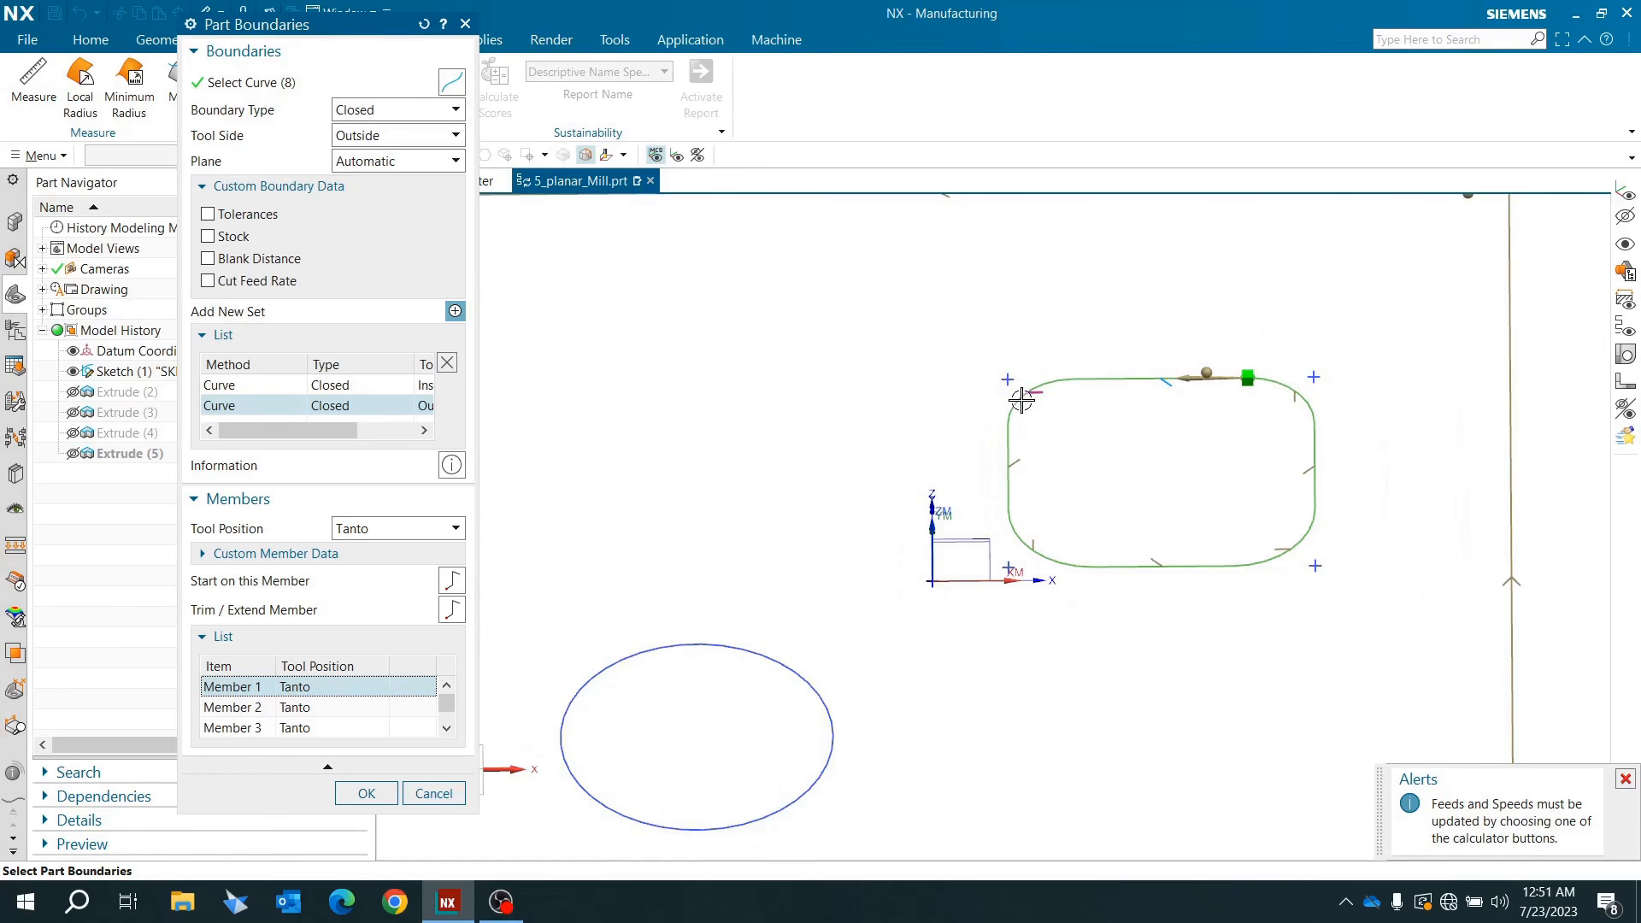
Step: Accept the part boundaries, generate the copied operation's tool path, and inspect the passes around the rounded rectangle
left_click(375, 793)
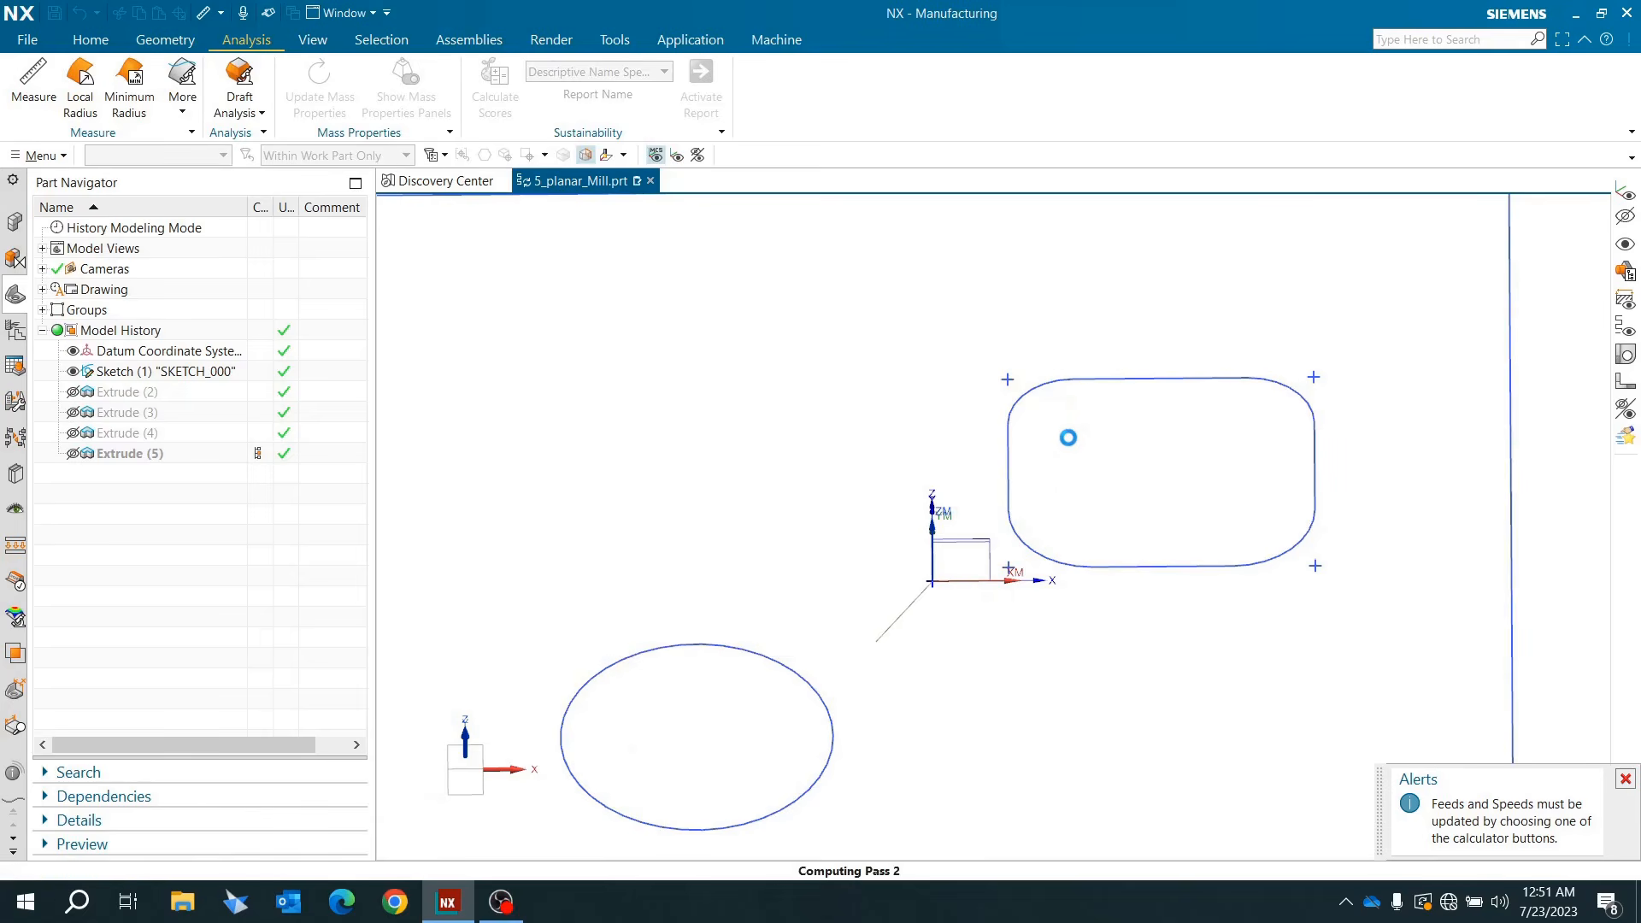
scroll(1091, 435, "down", 3)
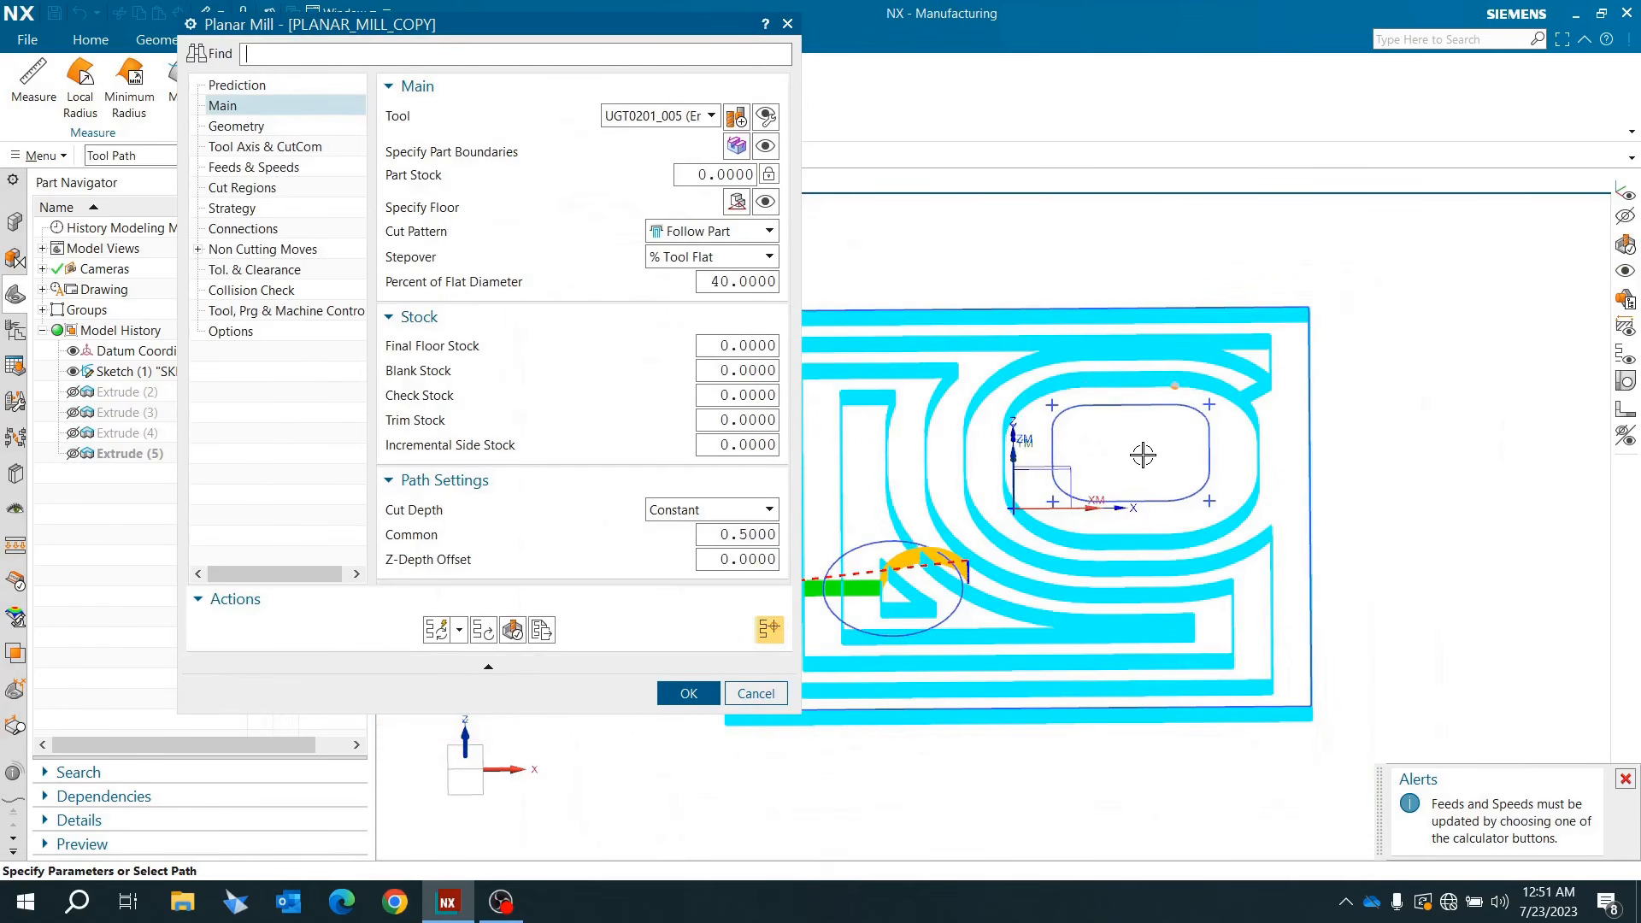
middle_click_drag(1143, 455, 1139, 451)
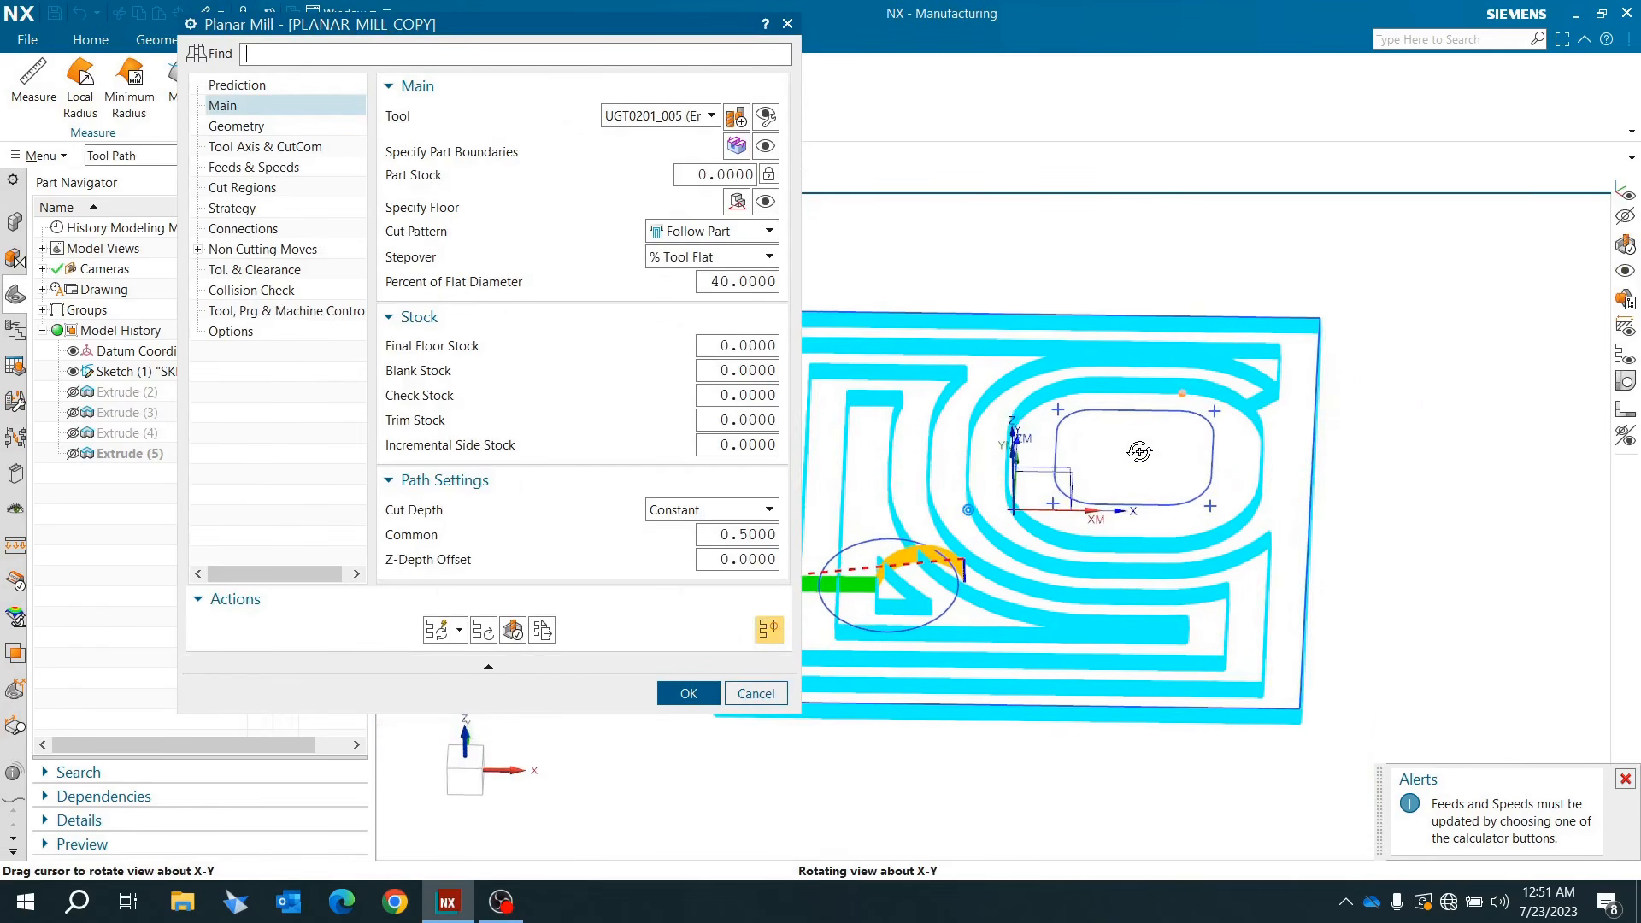
left_click(14, 333)
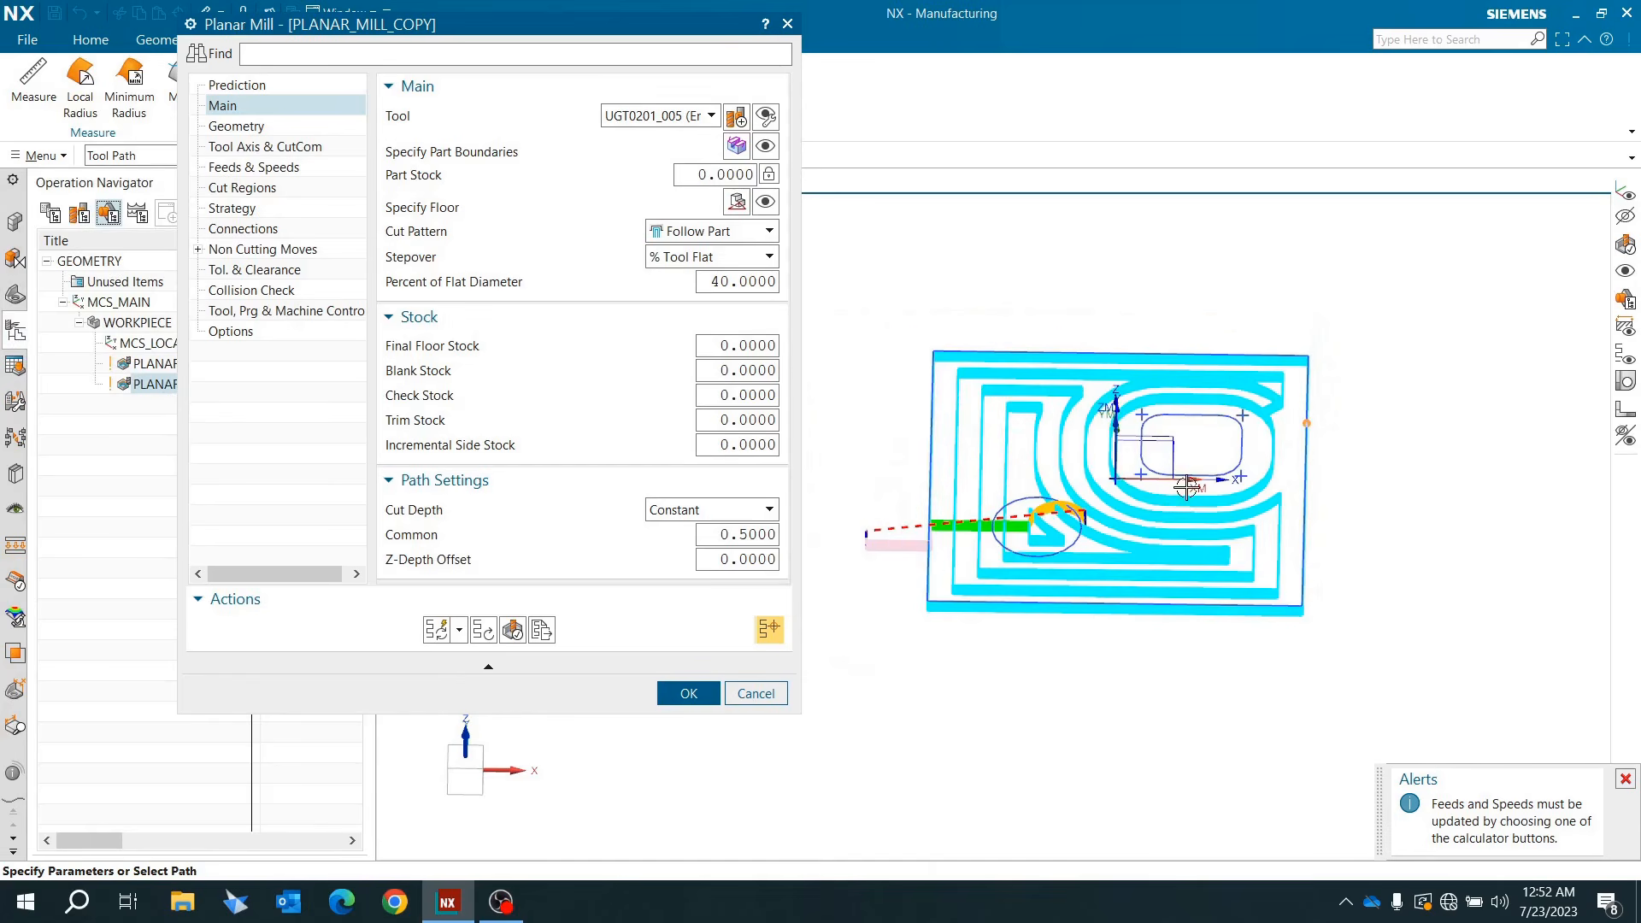
Step: Switch the copied operation's tool path generation mode to Automatic Generate
mouse_move(1185, 488)
middle_mouse_down()
mouse_move(1189, 466)
mouse_move(1198, 494)
middle_mouse_up()
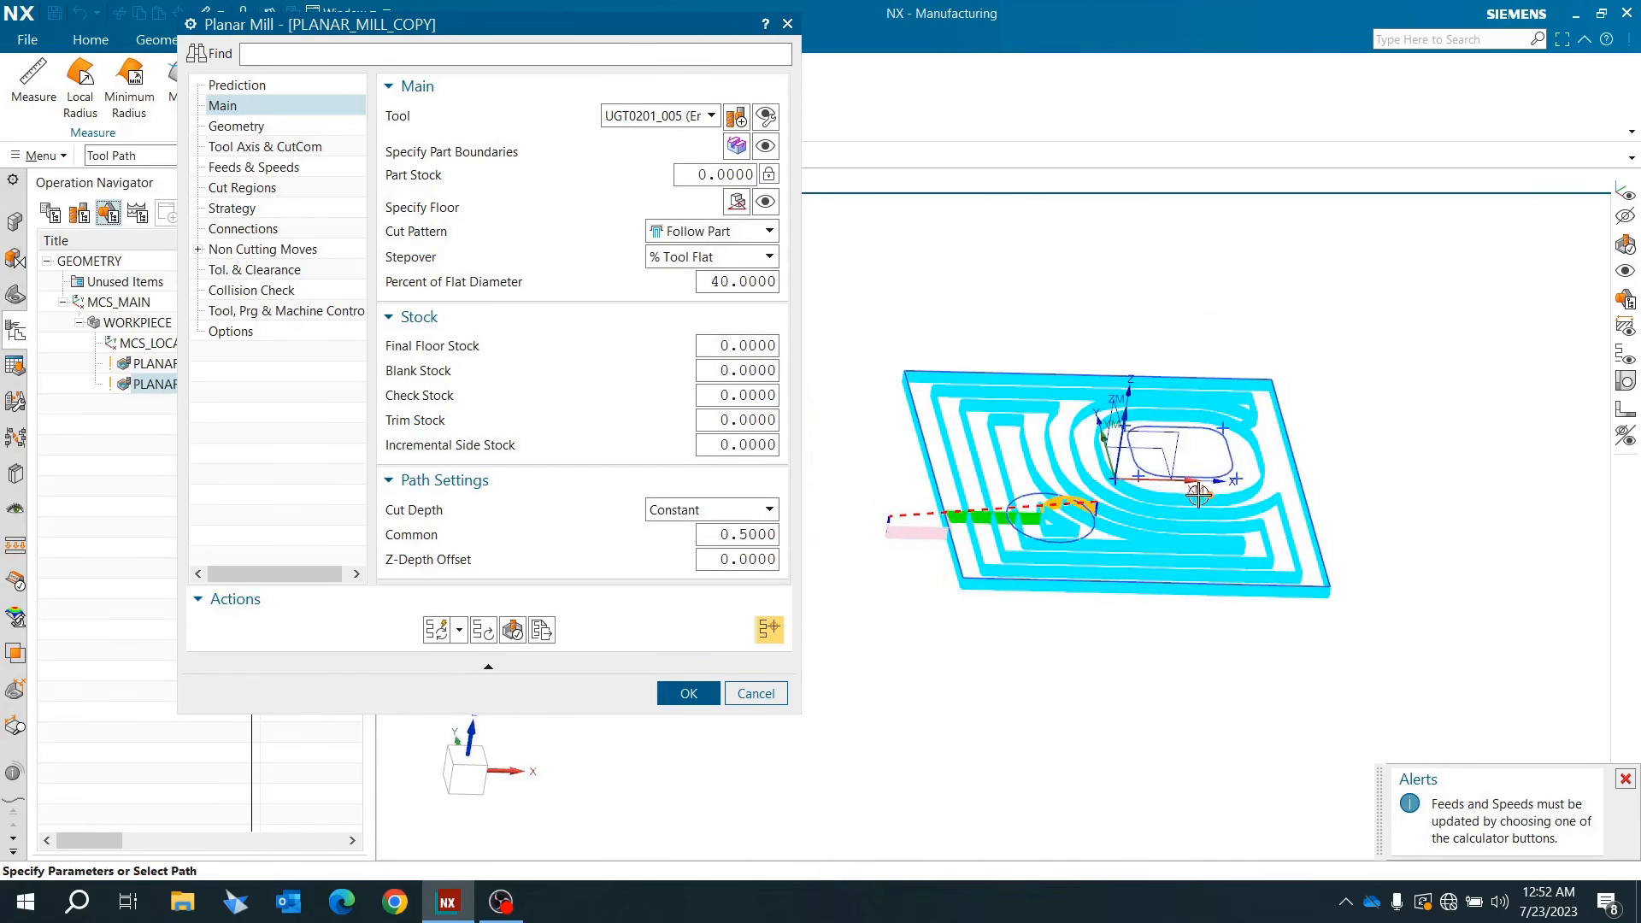
left_click(459, 636)
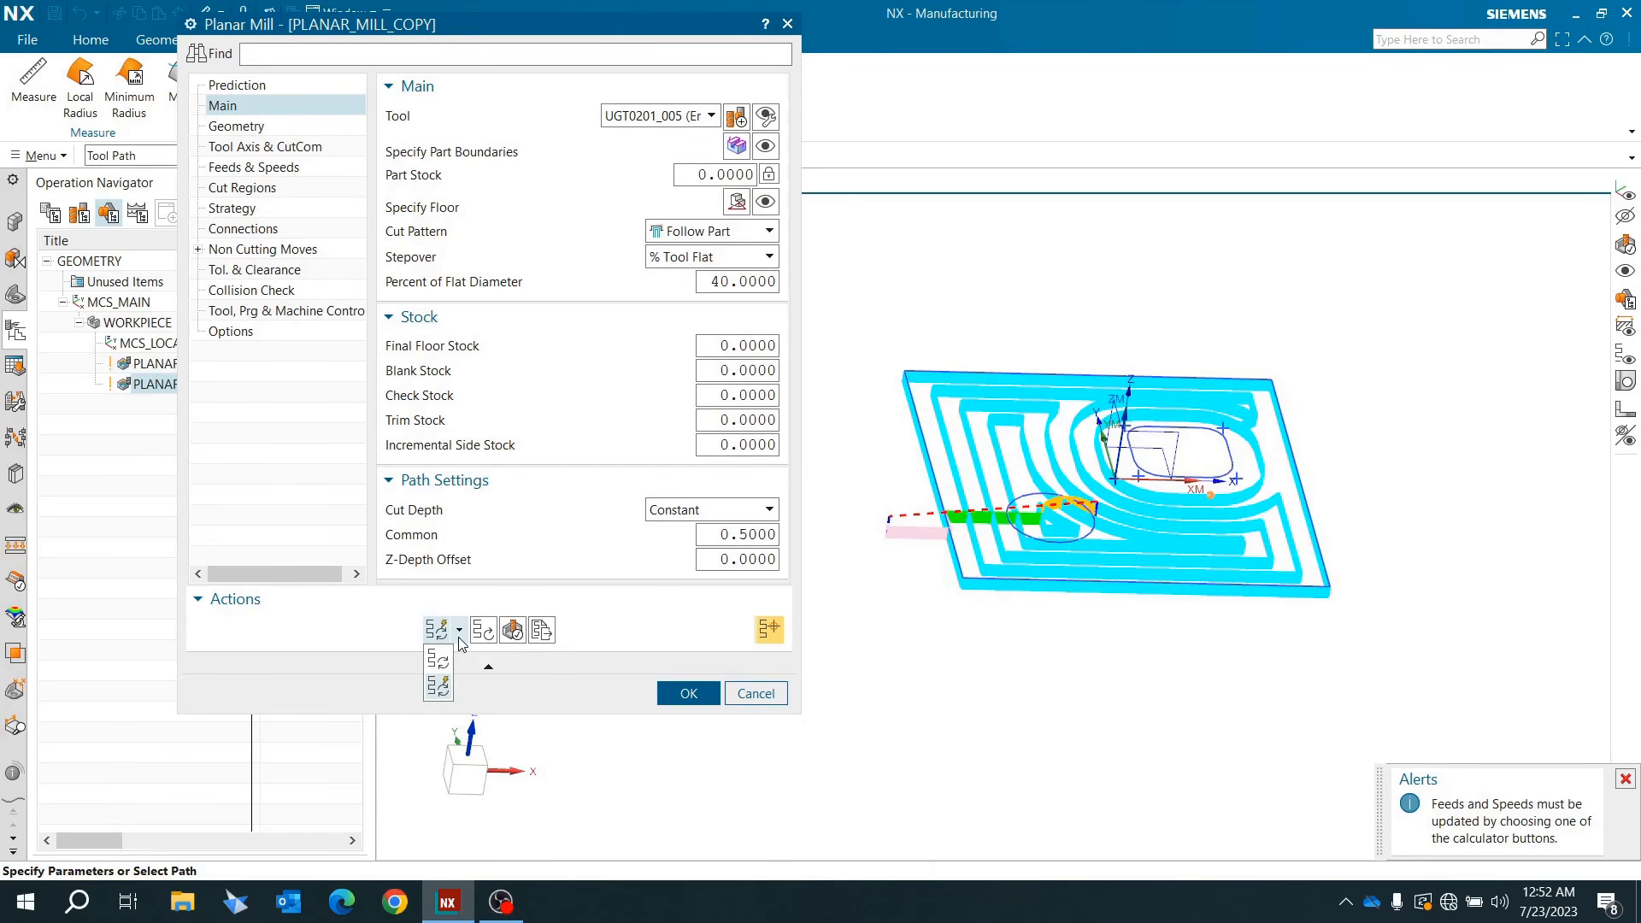
left_click(441, 687)
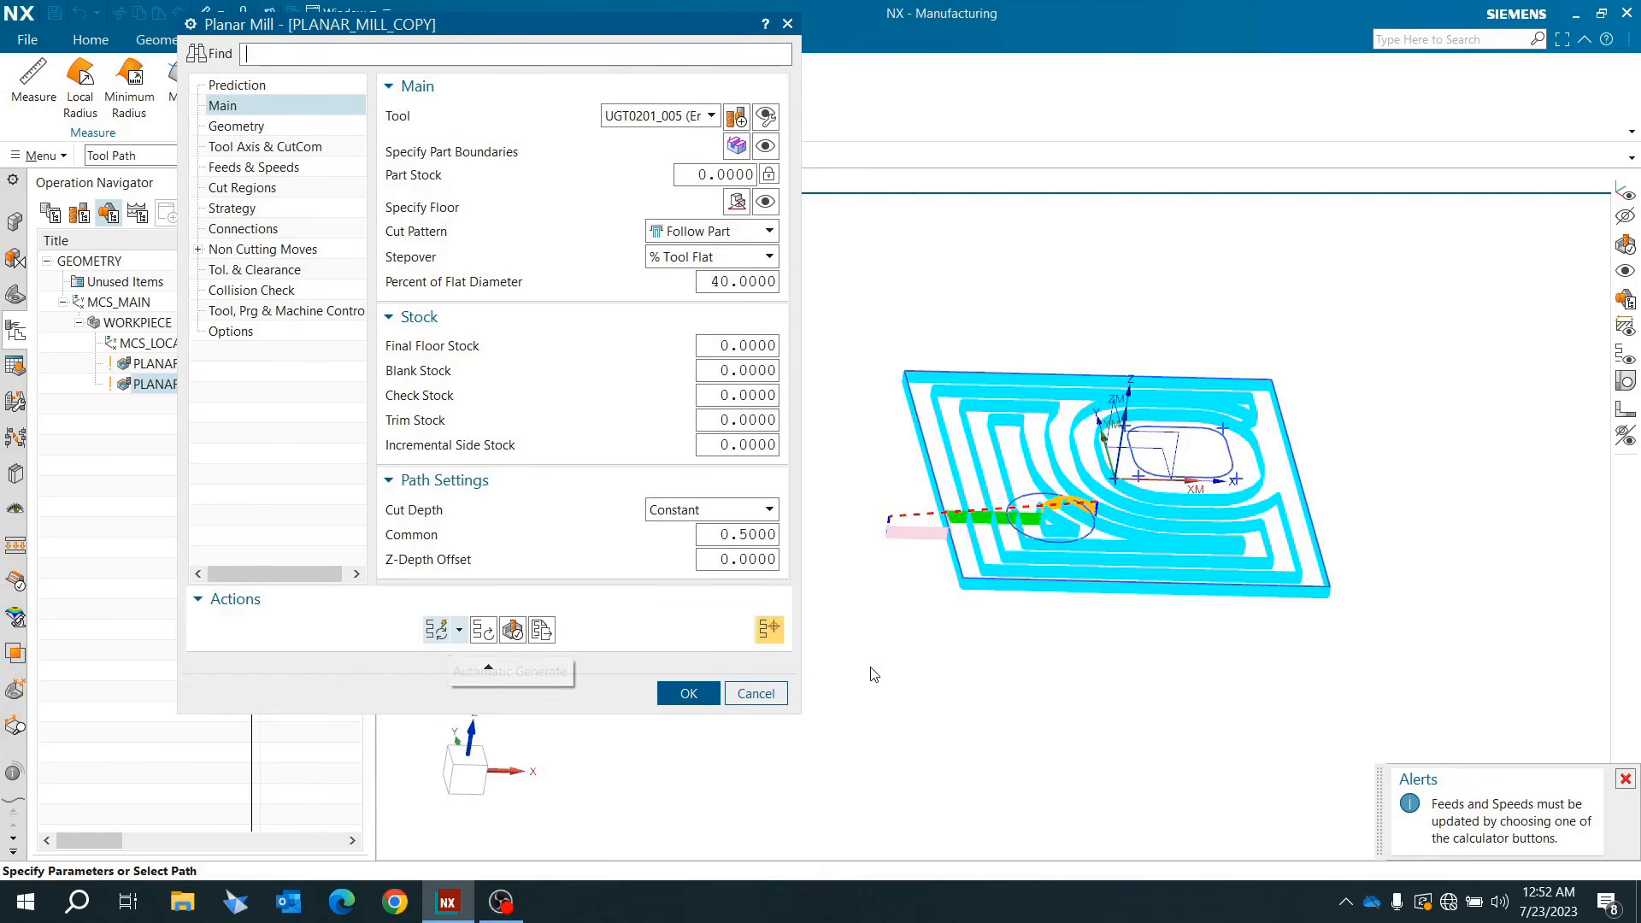
Step: Examine the tool path passes and their depth around the rounded rectangle from several viewing angles
scroll(1200, 504, "up", 3)
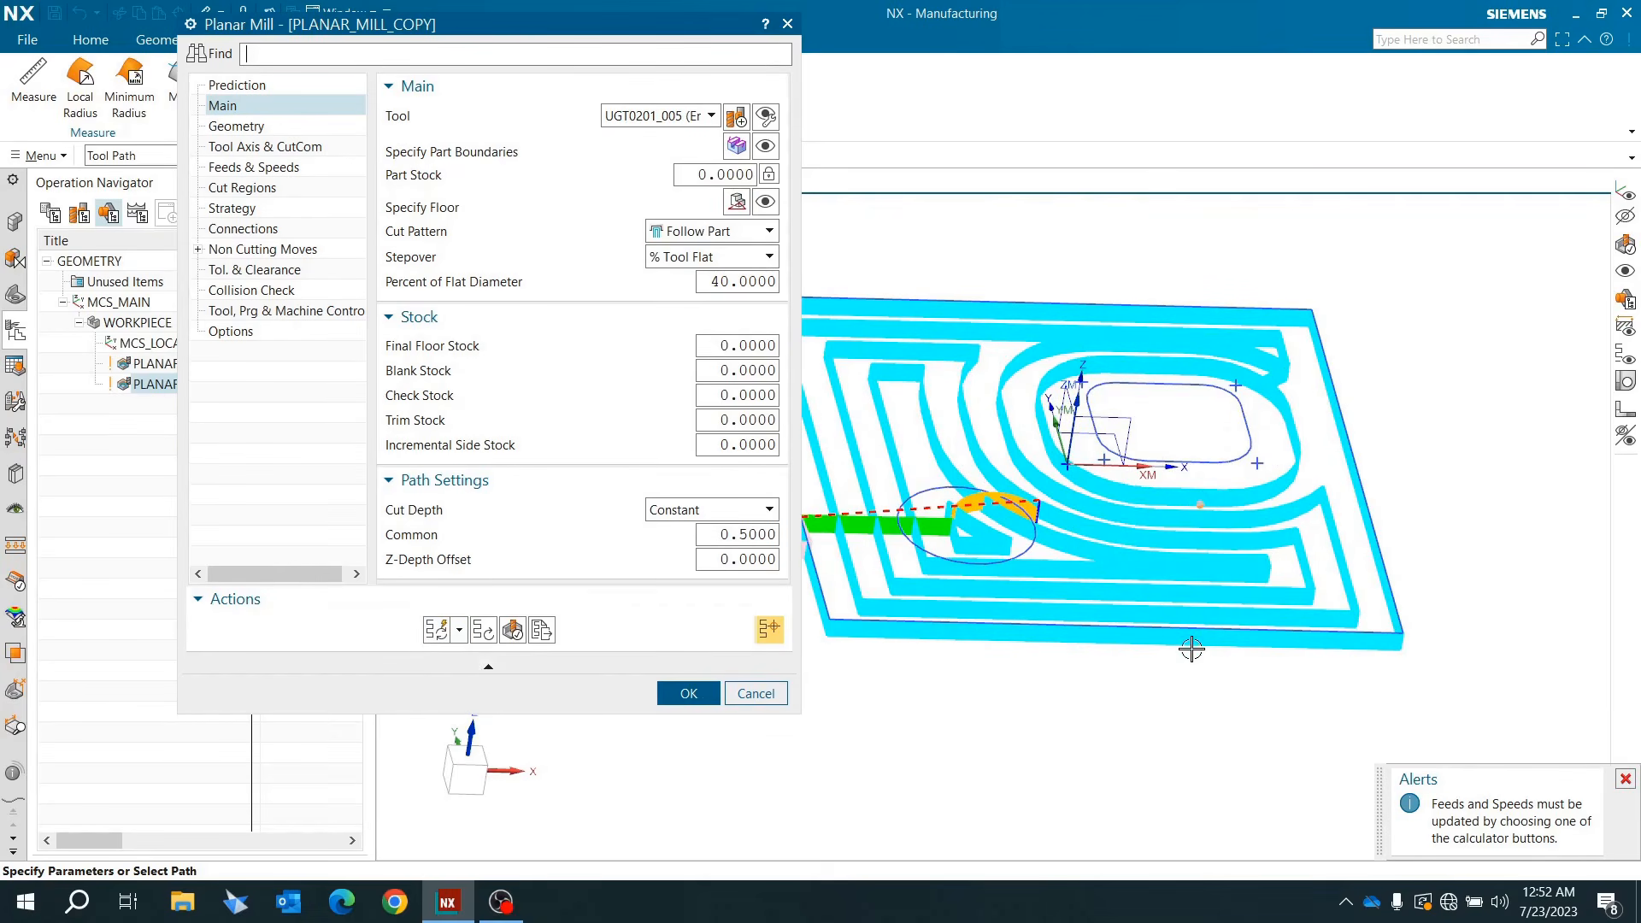
scroll(1191, 644, "down", 3)
middle_click_drag(1183, 633, 1157, 661)
scroll(1271, 521, "up", 2)
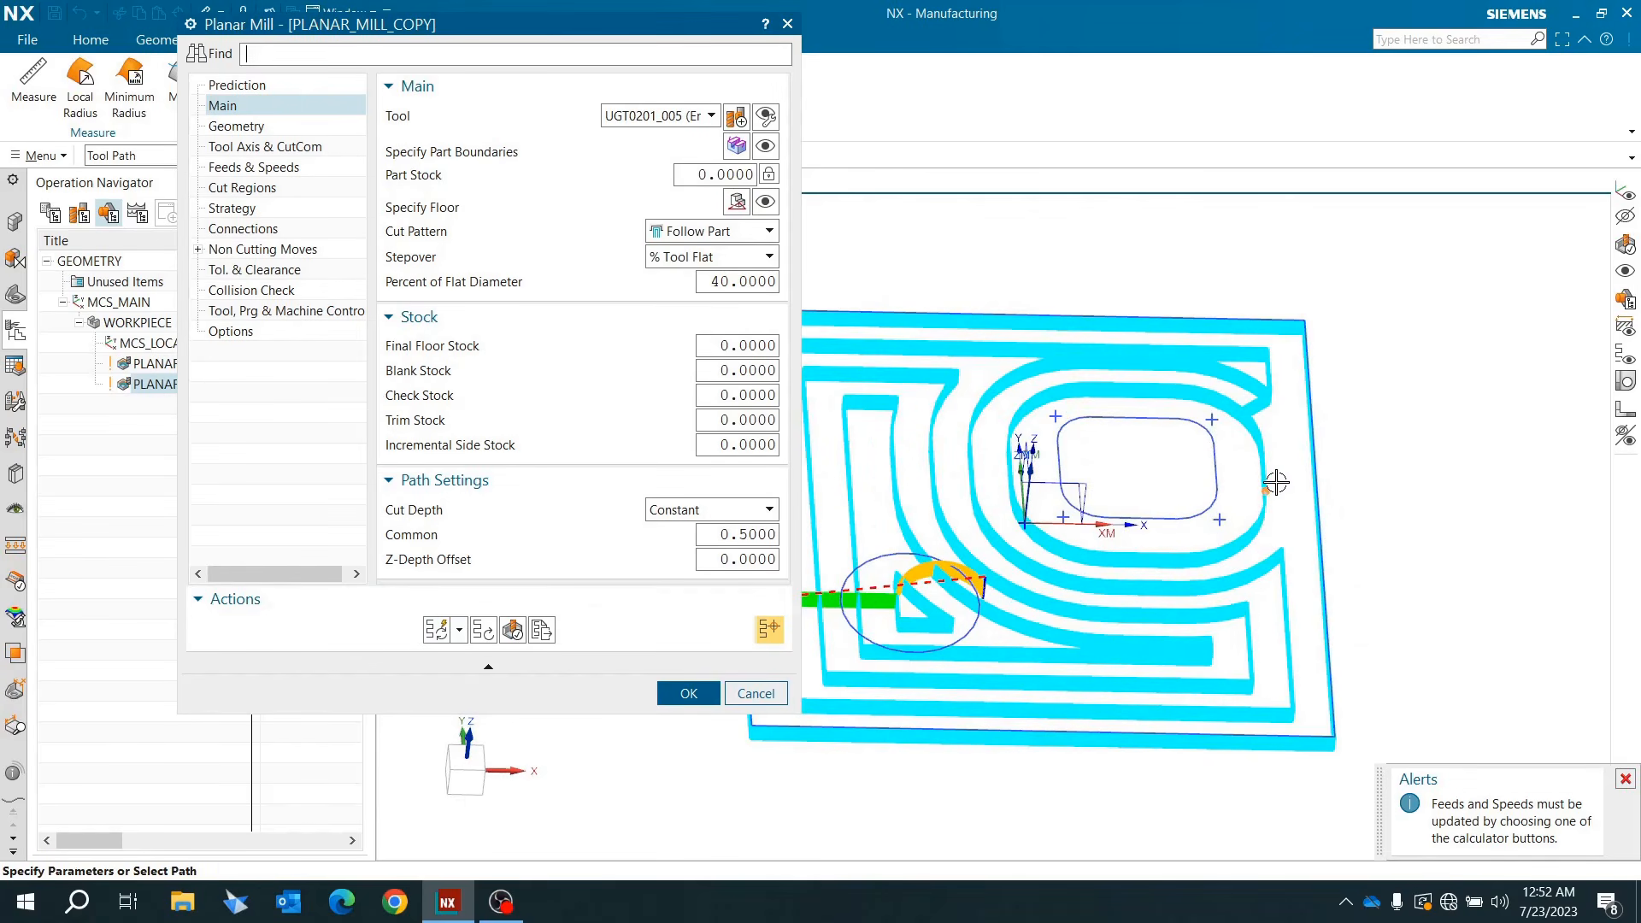
scroll(1275, 491, "down", 2)
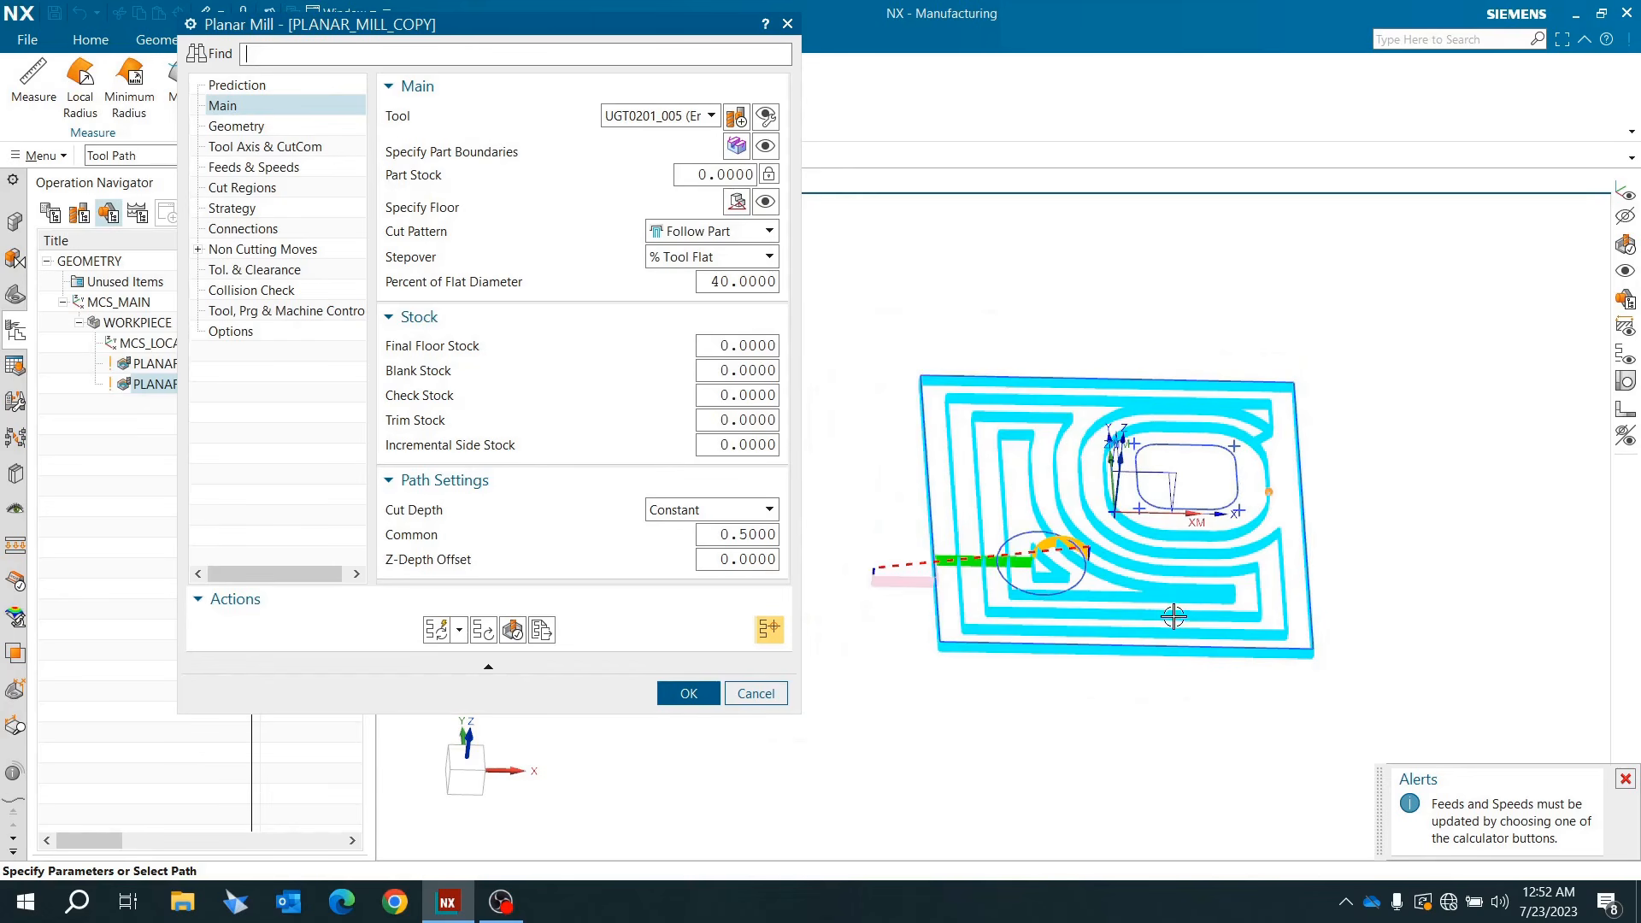
left_click(467, 771)
middle_click_drag(1081, 530, 1080, 577)
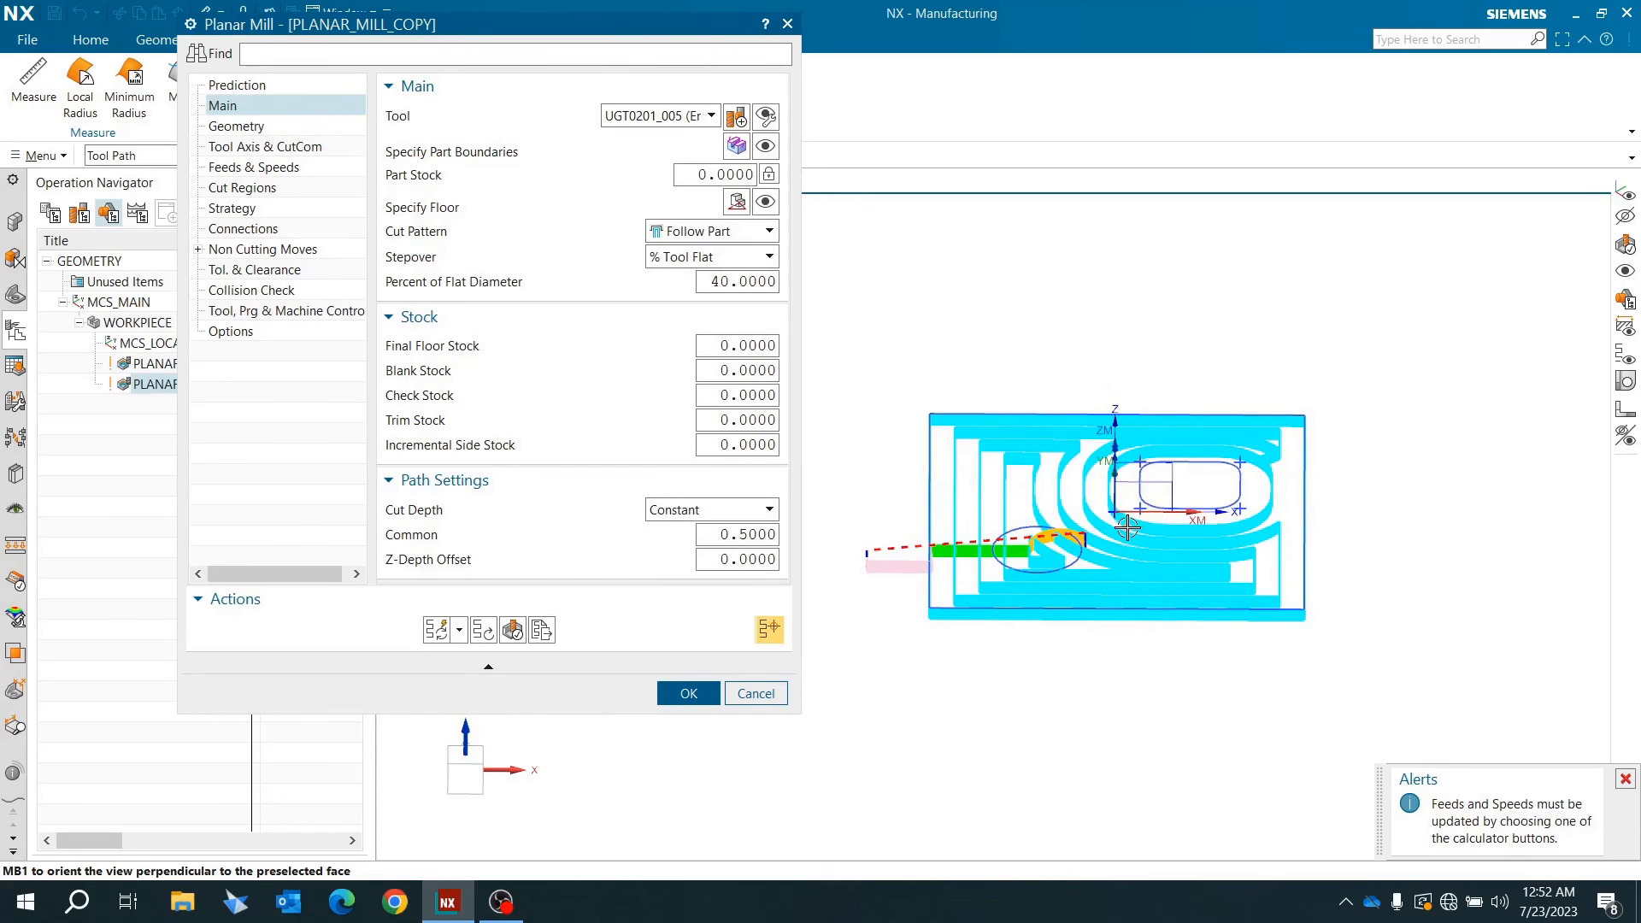
middle_click_drag(1132, 530, 1121, 579)
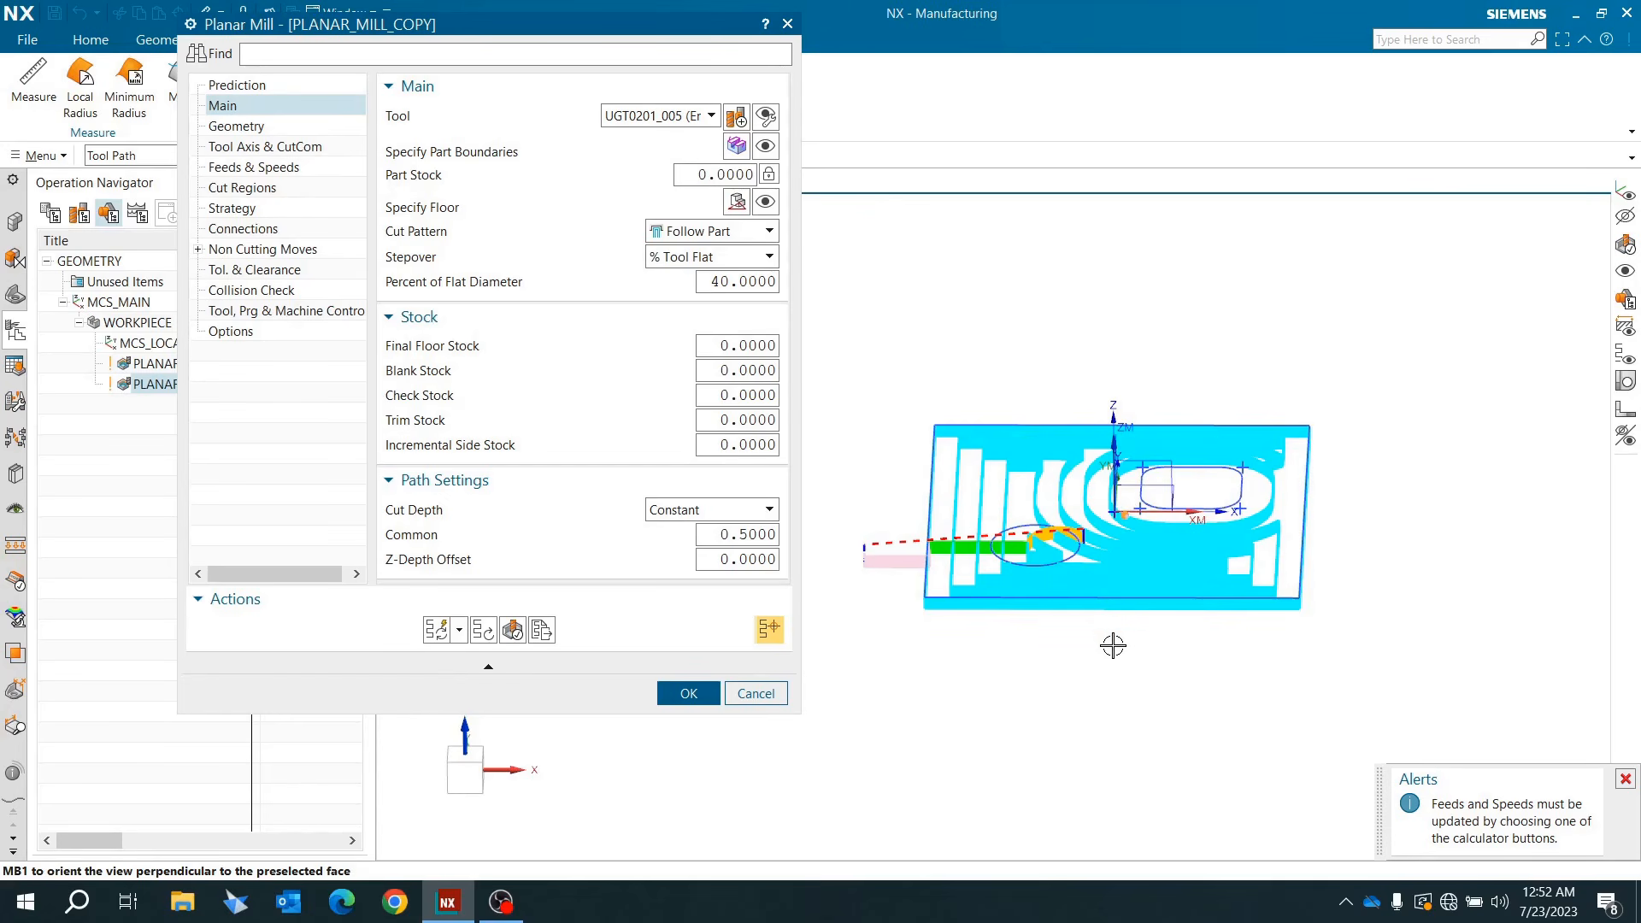
scroll(1089, 614, "down", 2)
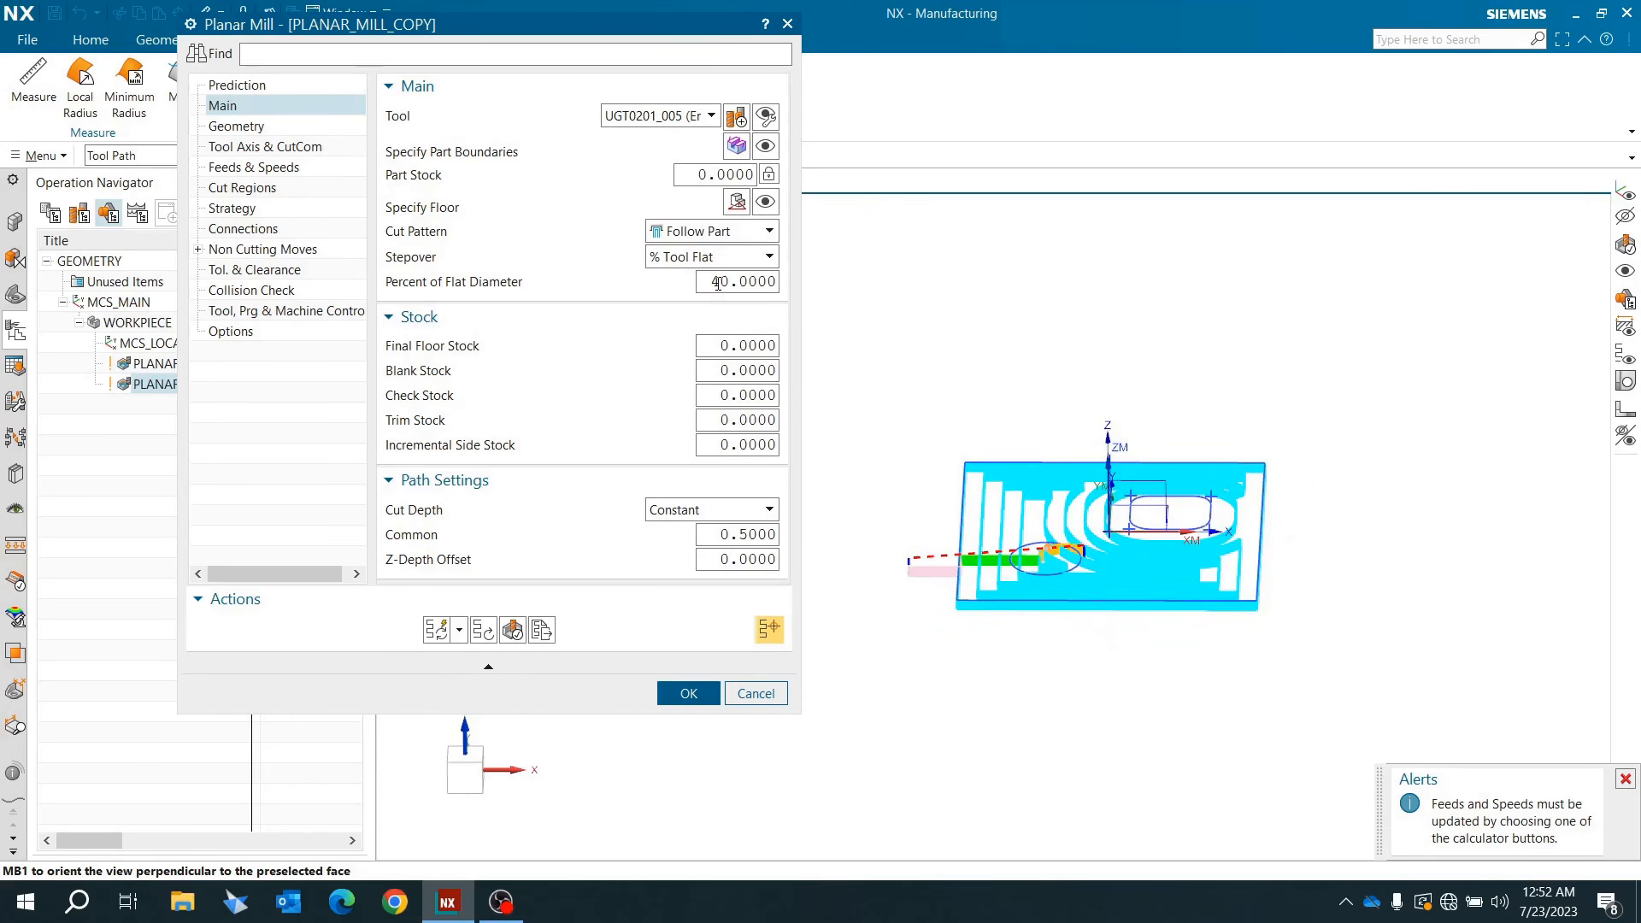
Step: Set the floor plane's offset distance to 50 mm and check the depth of the updated tool path
left_click(736, 202)
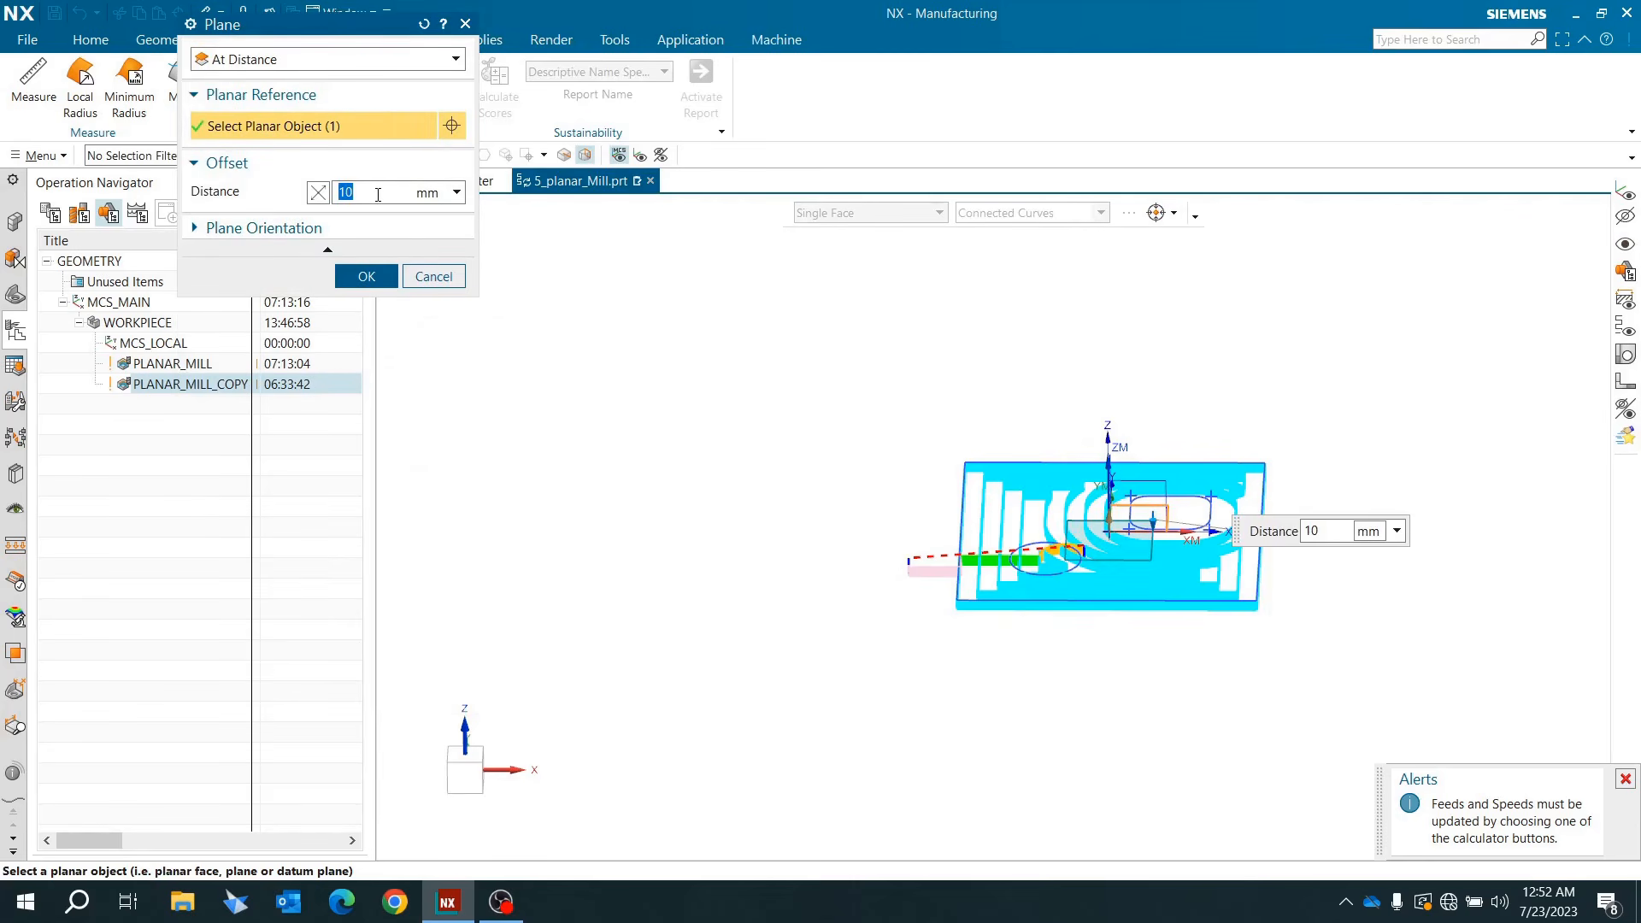
type("50")
key("Return")
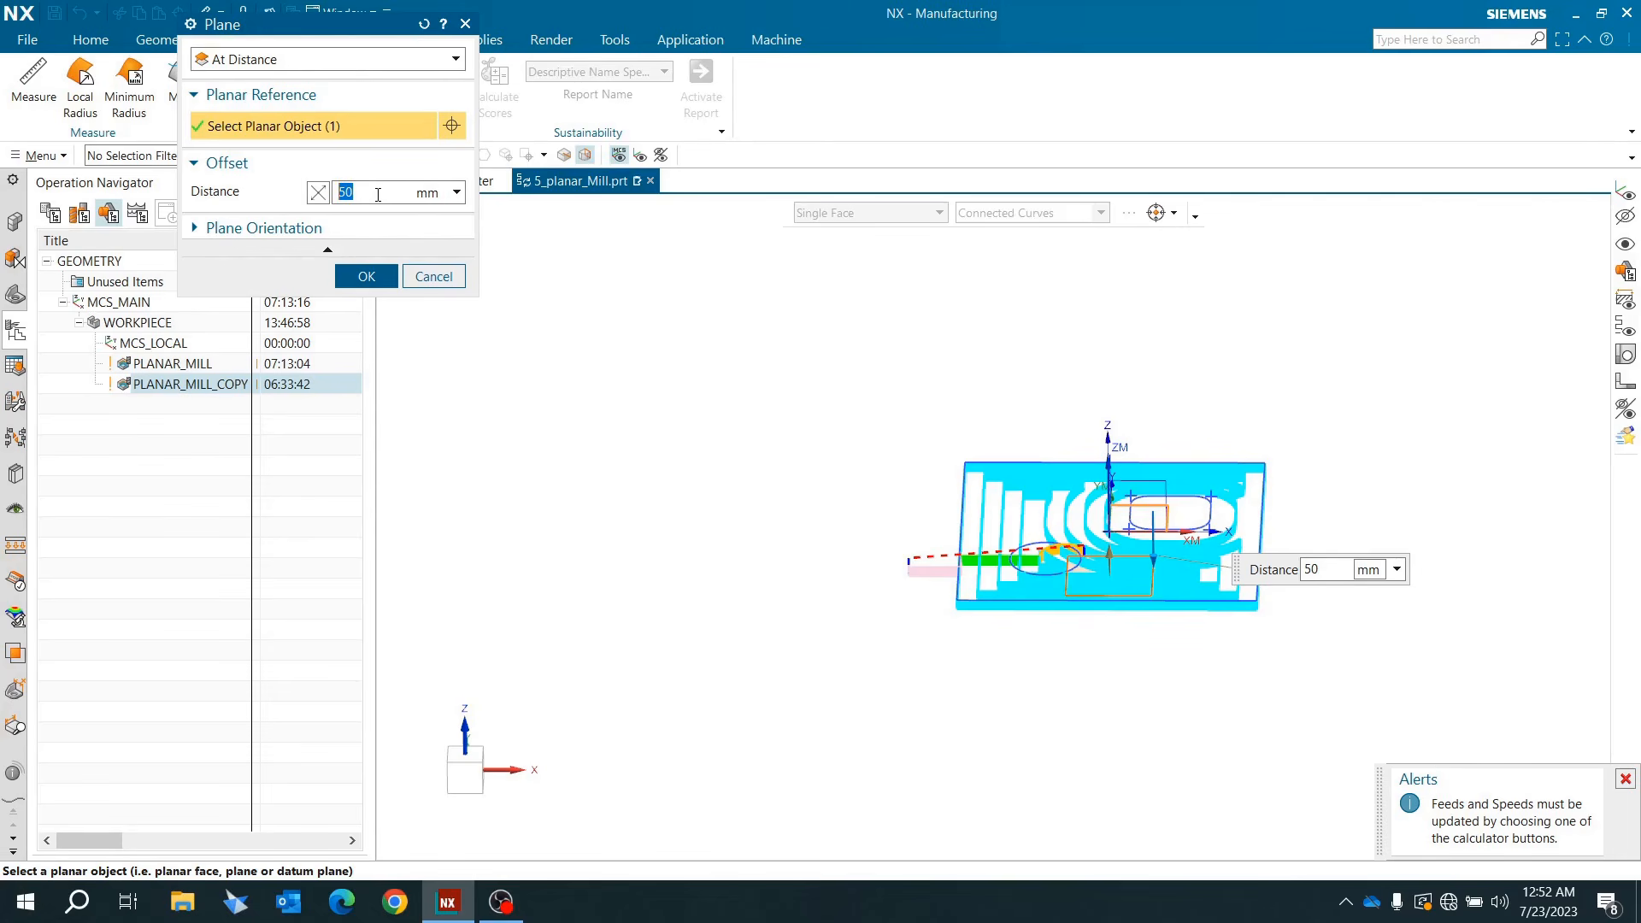
left_click(366, 276)
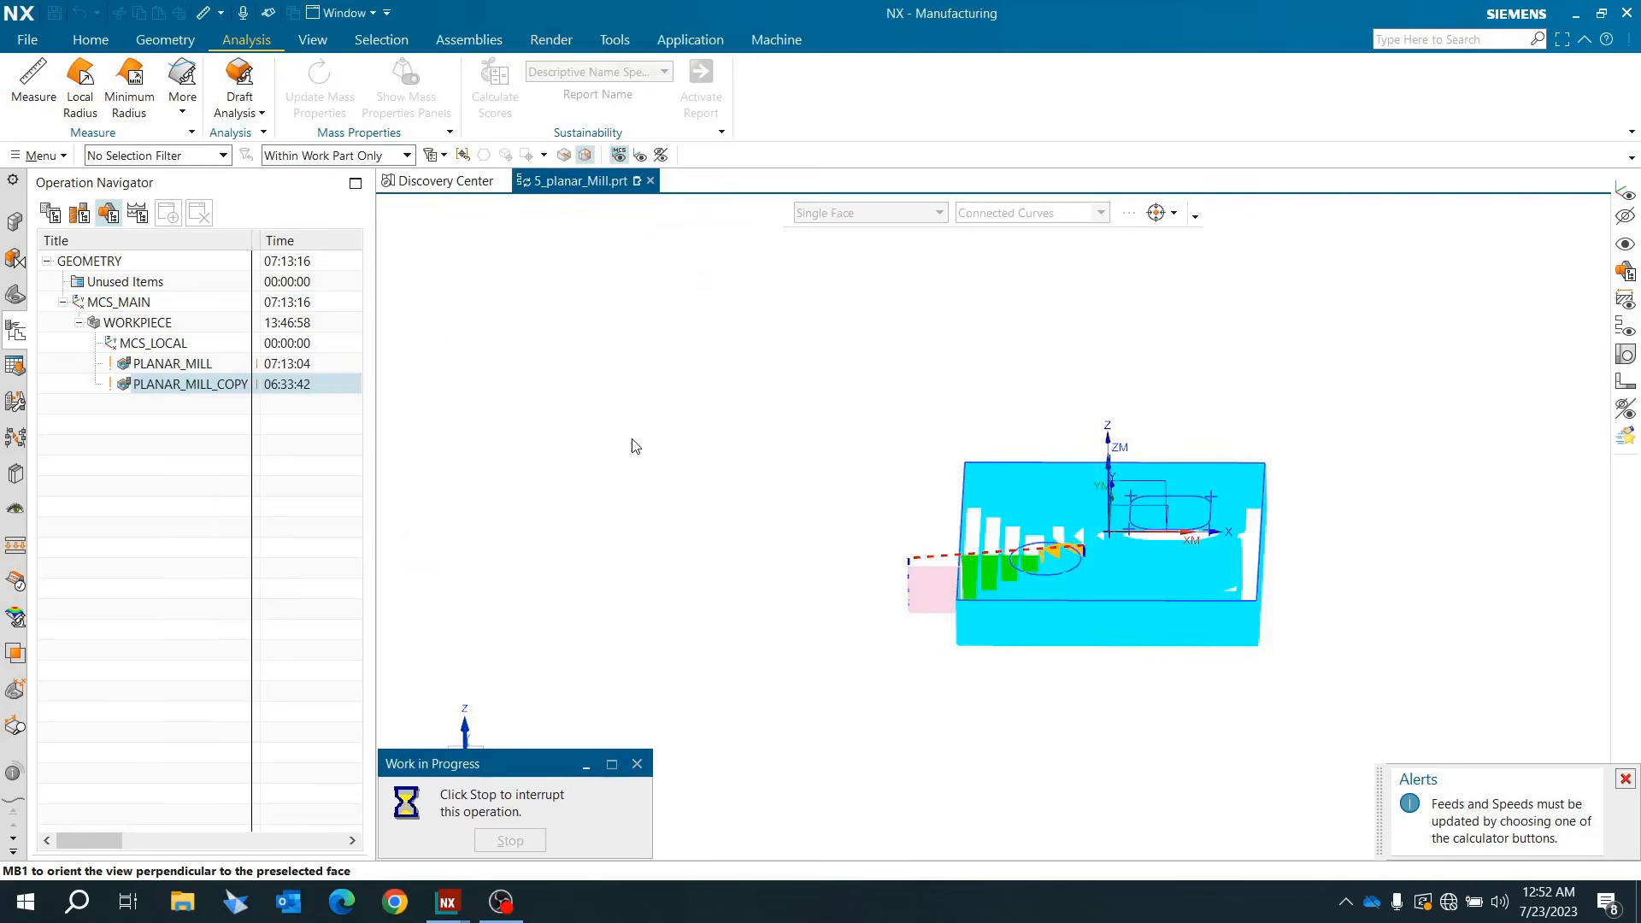
middle_click_drag(1037, 649, 1032, 600)
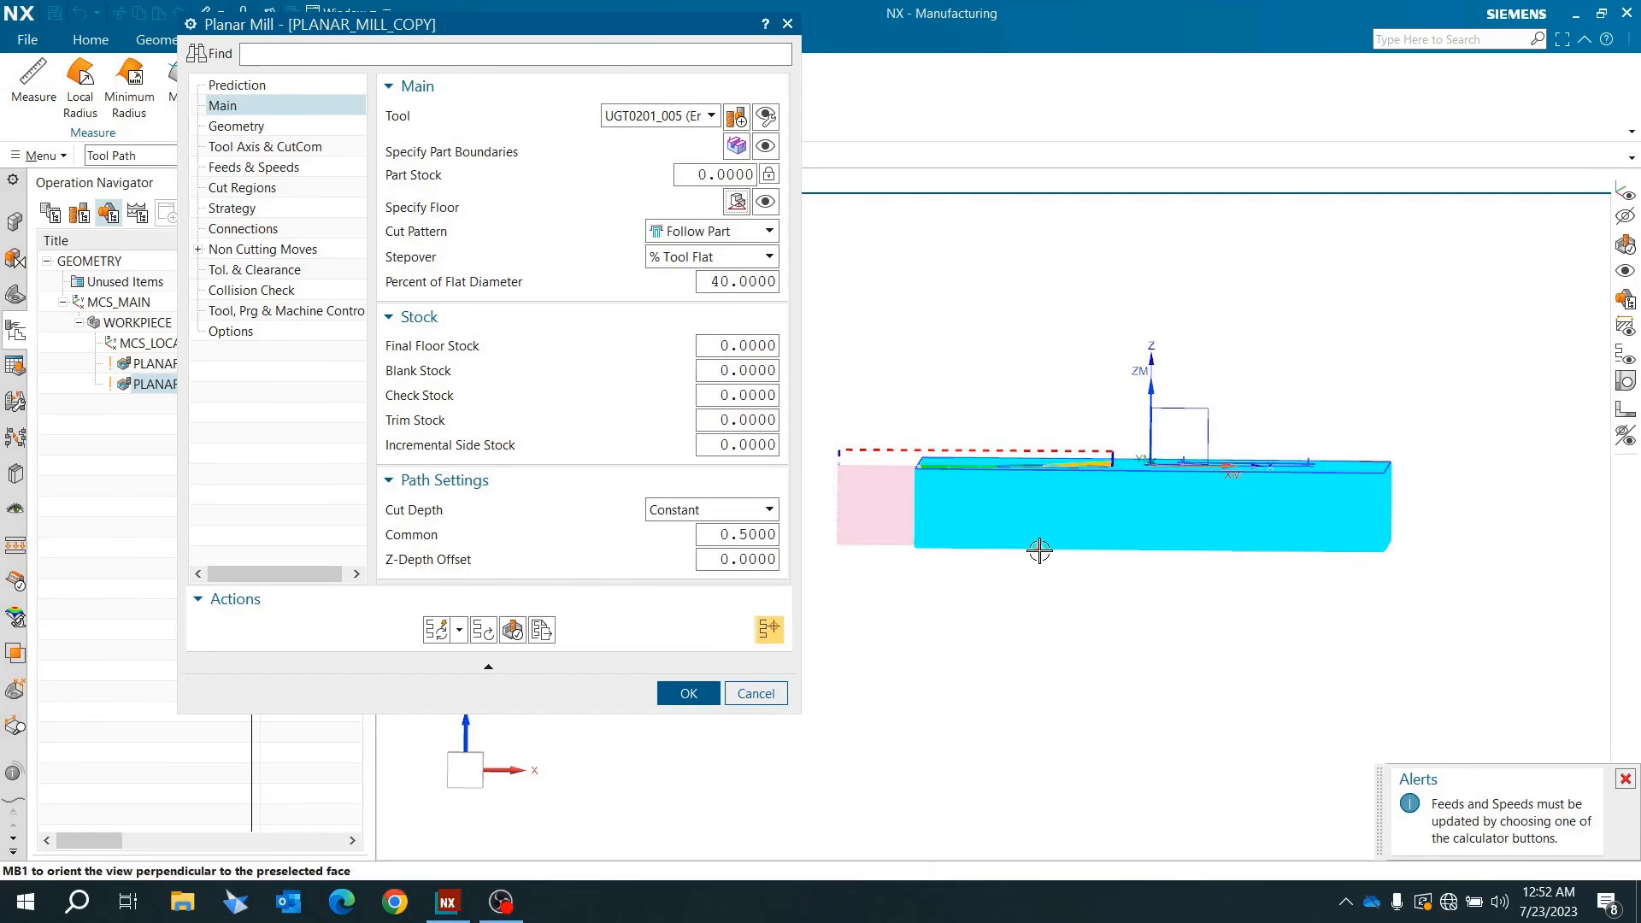
middle_click_drag(1048, 552, 981, 556)
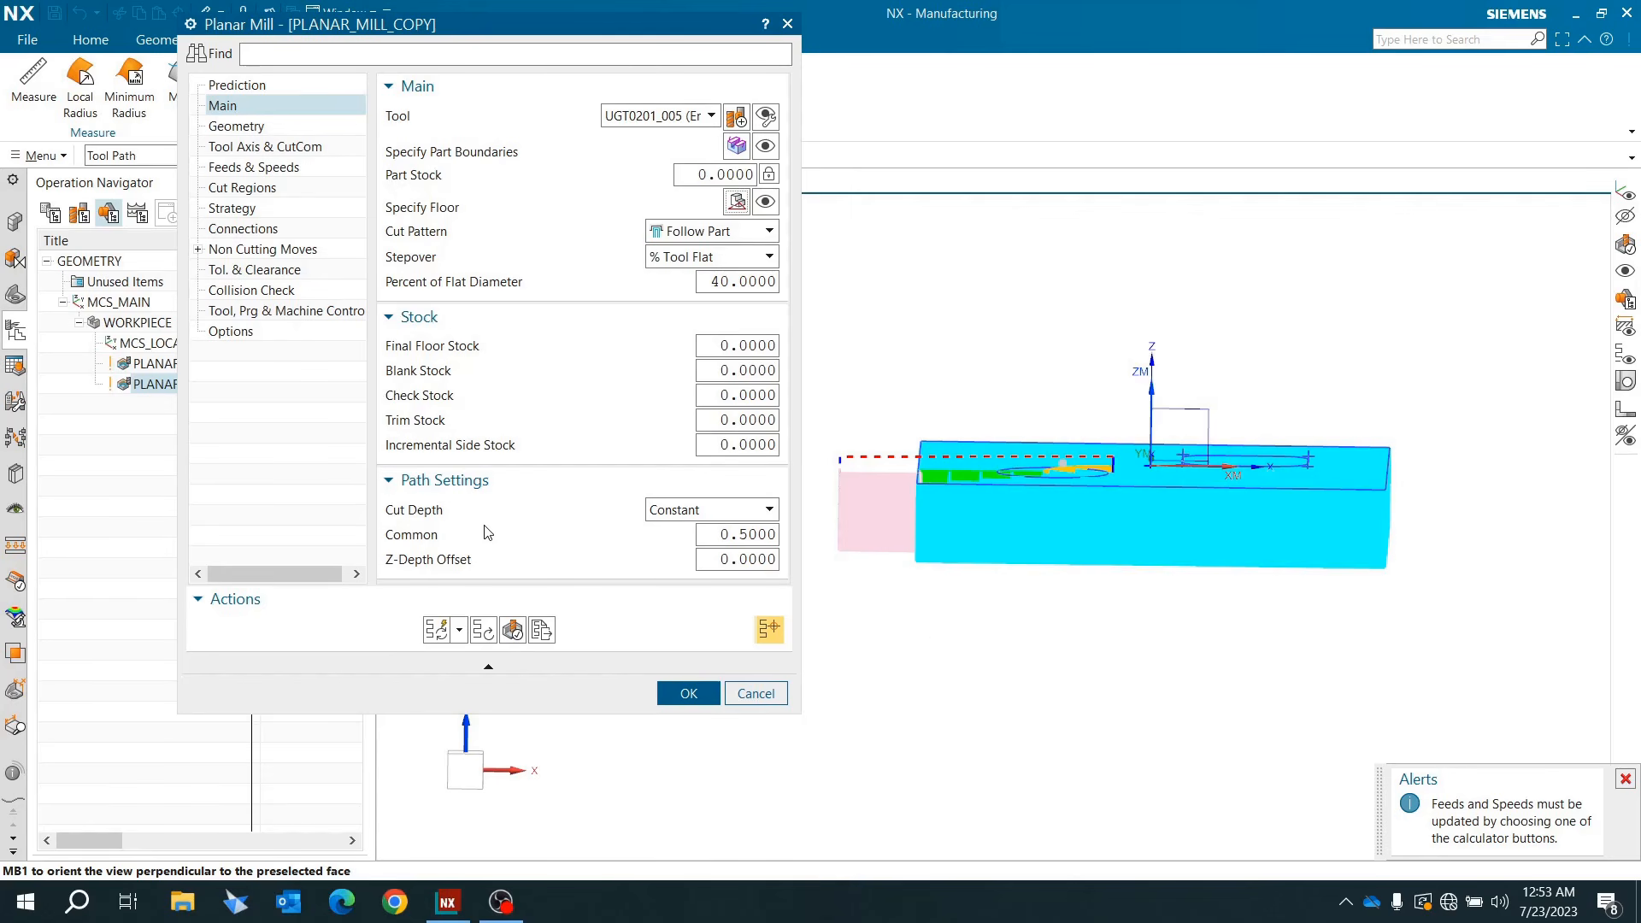
Step: Set Cut Depth to User Defined with Distance From Top 10, and check the path's starting level from the front
left_click(688, 510)
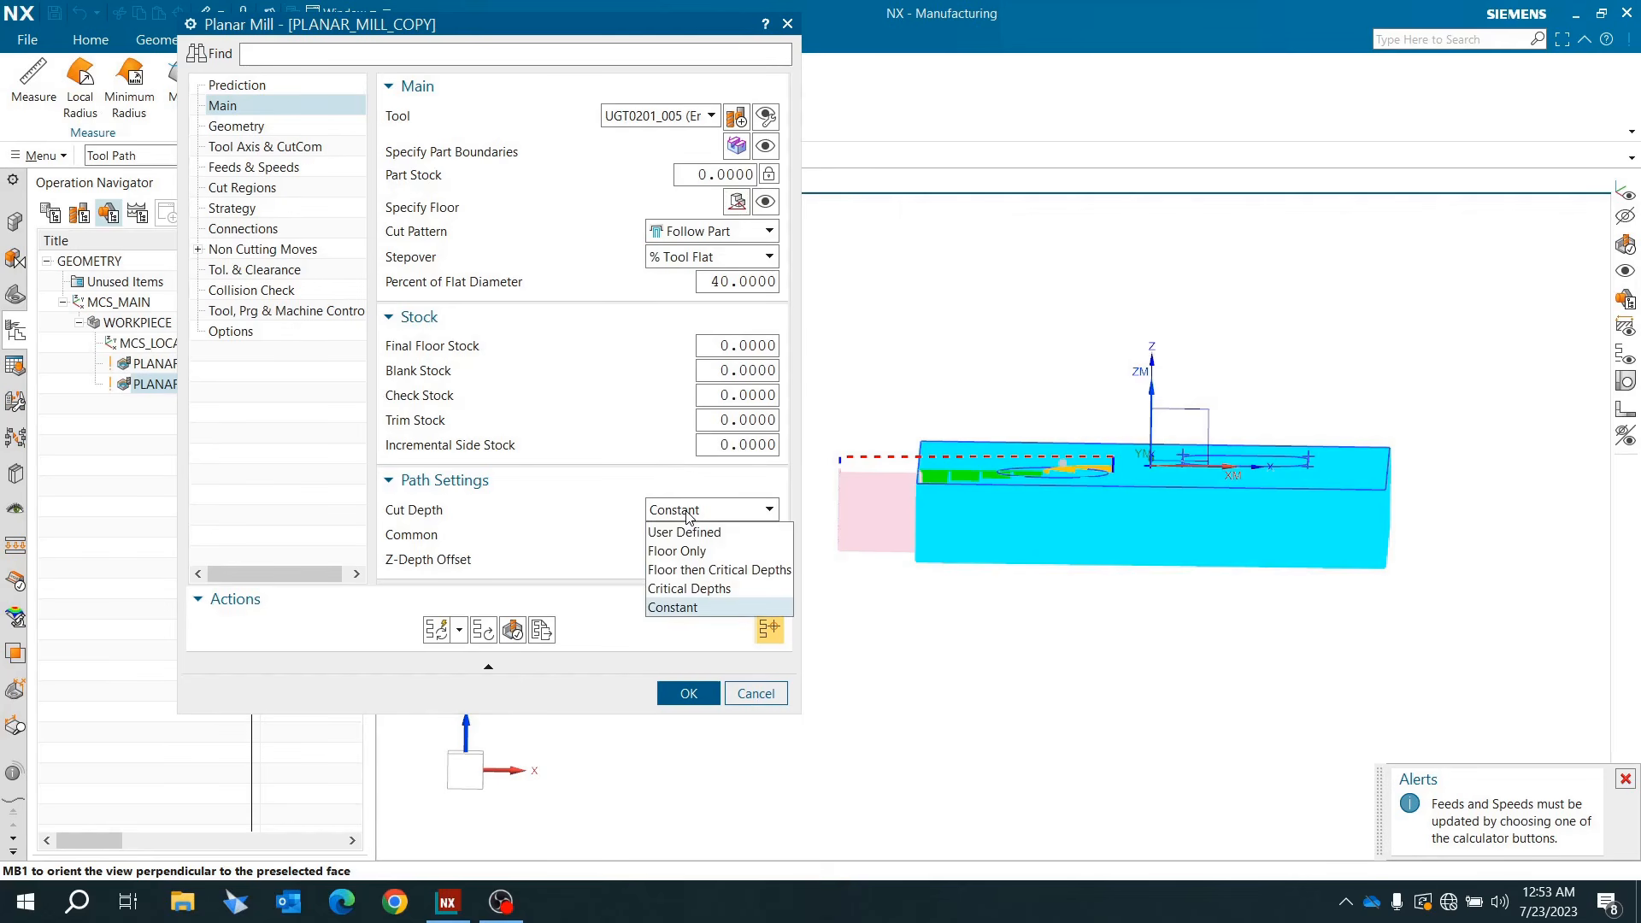
left_click(698, 530)
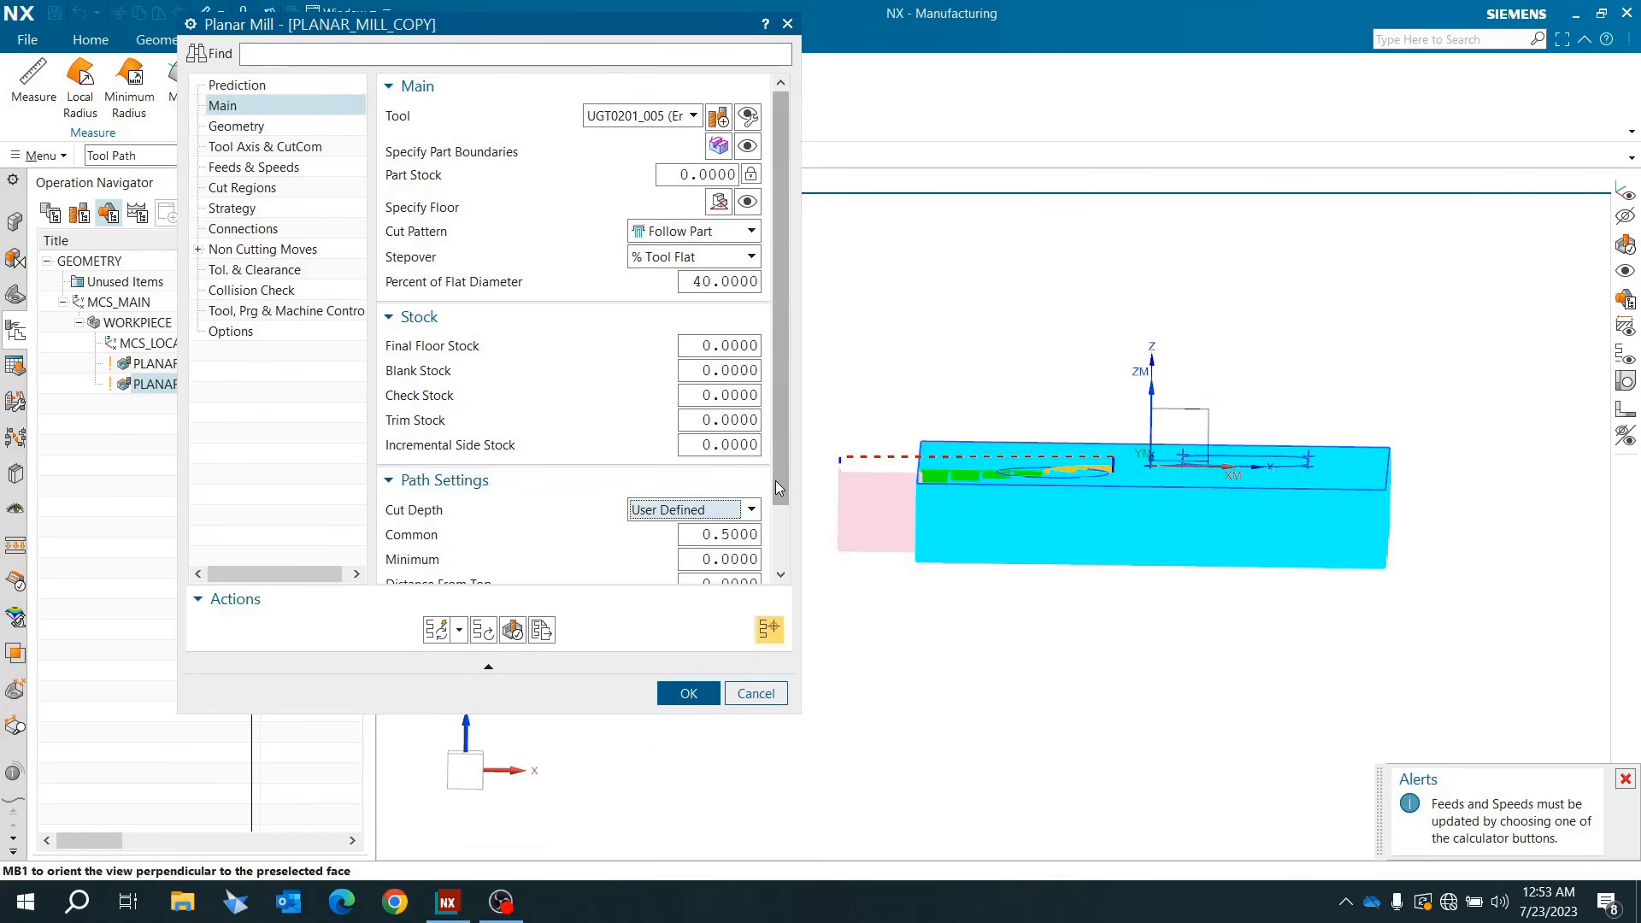
left_click_drag(778, 475, 781, 534)
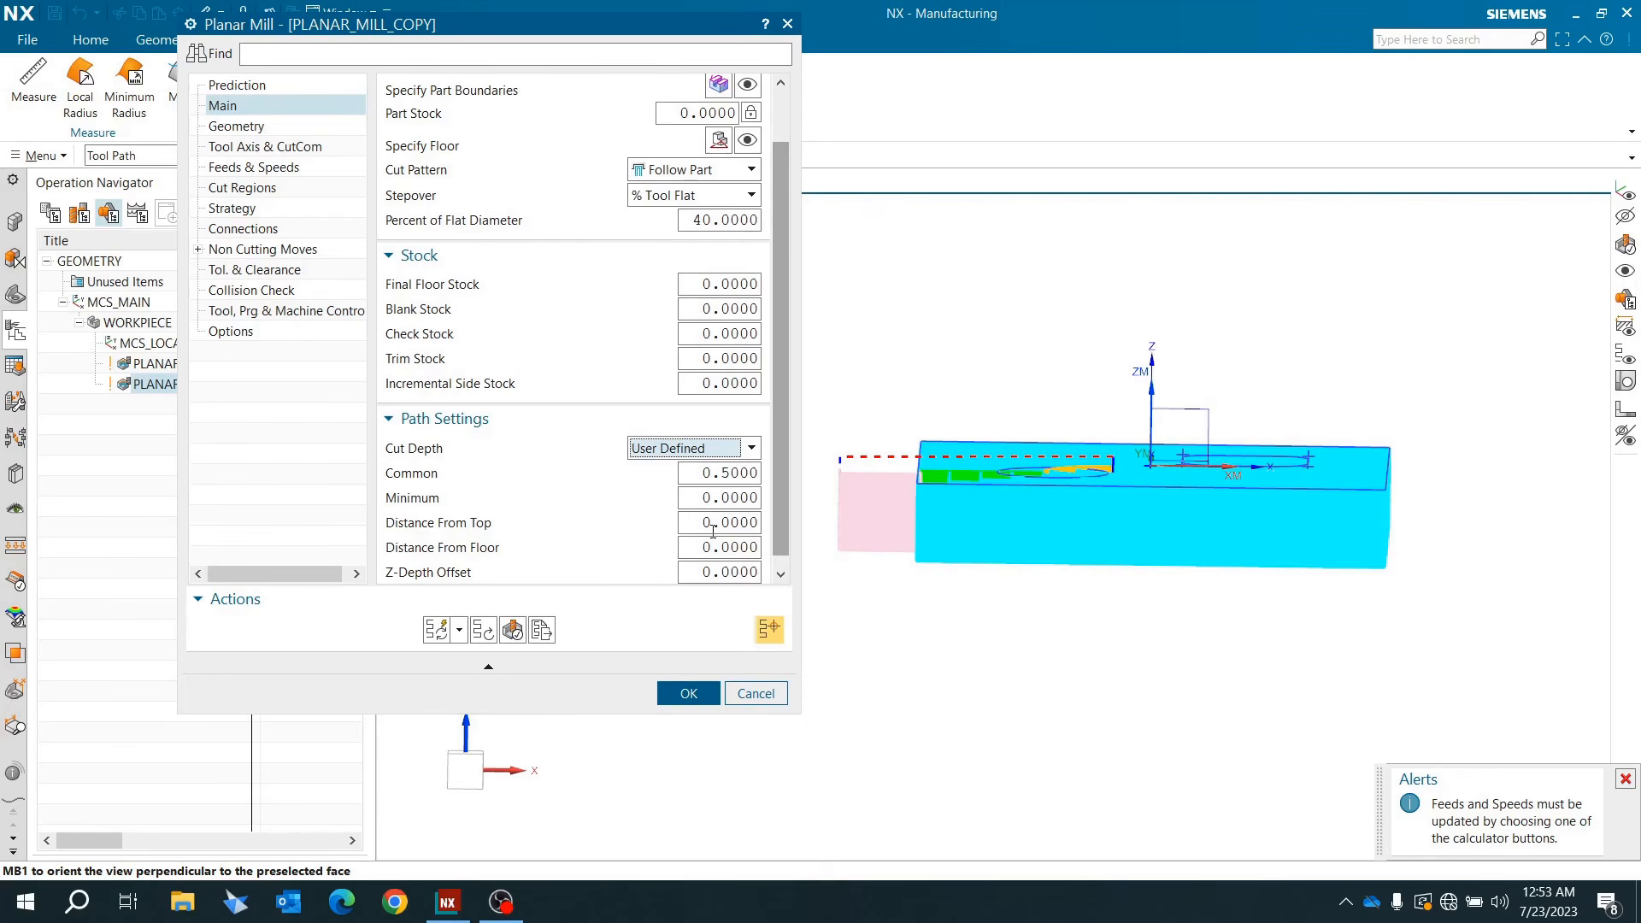
left_click(714, 523)
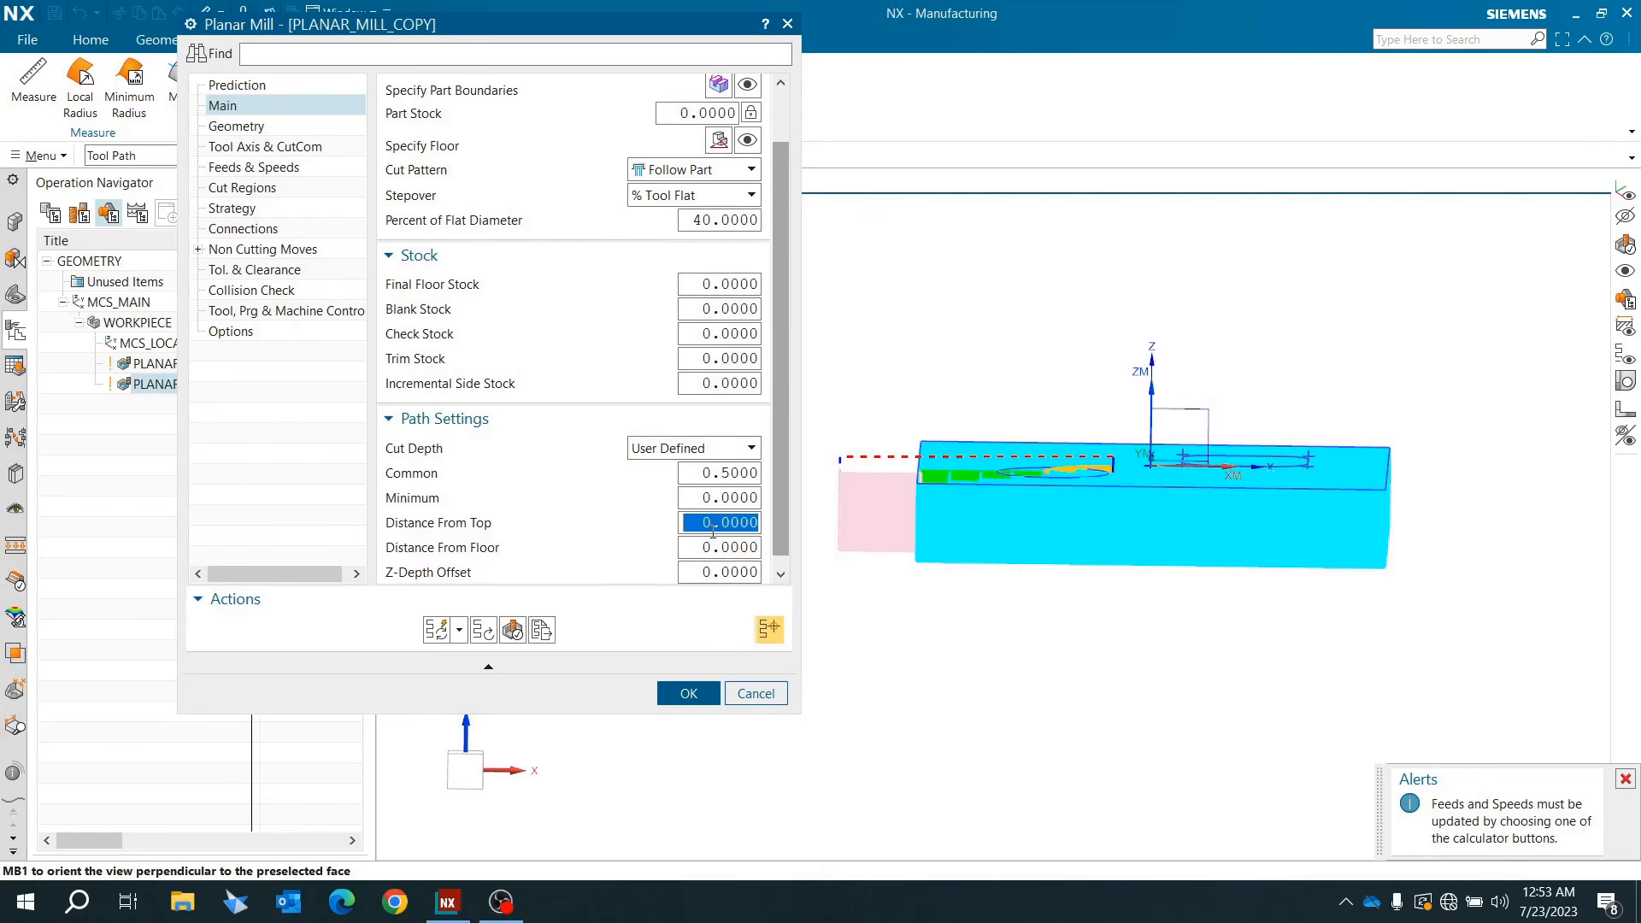
key("Return")
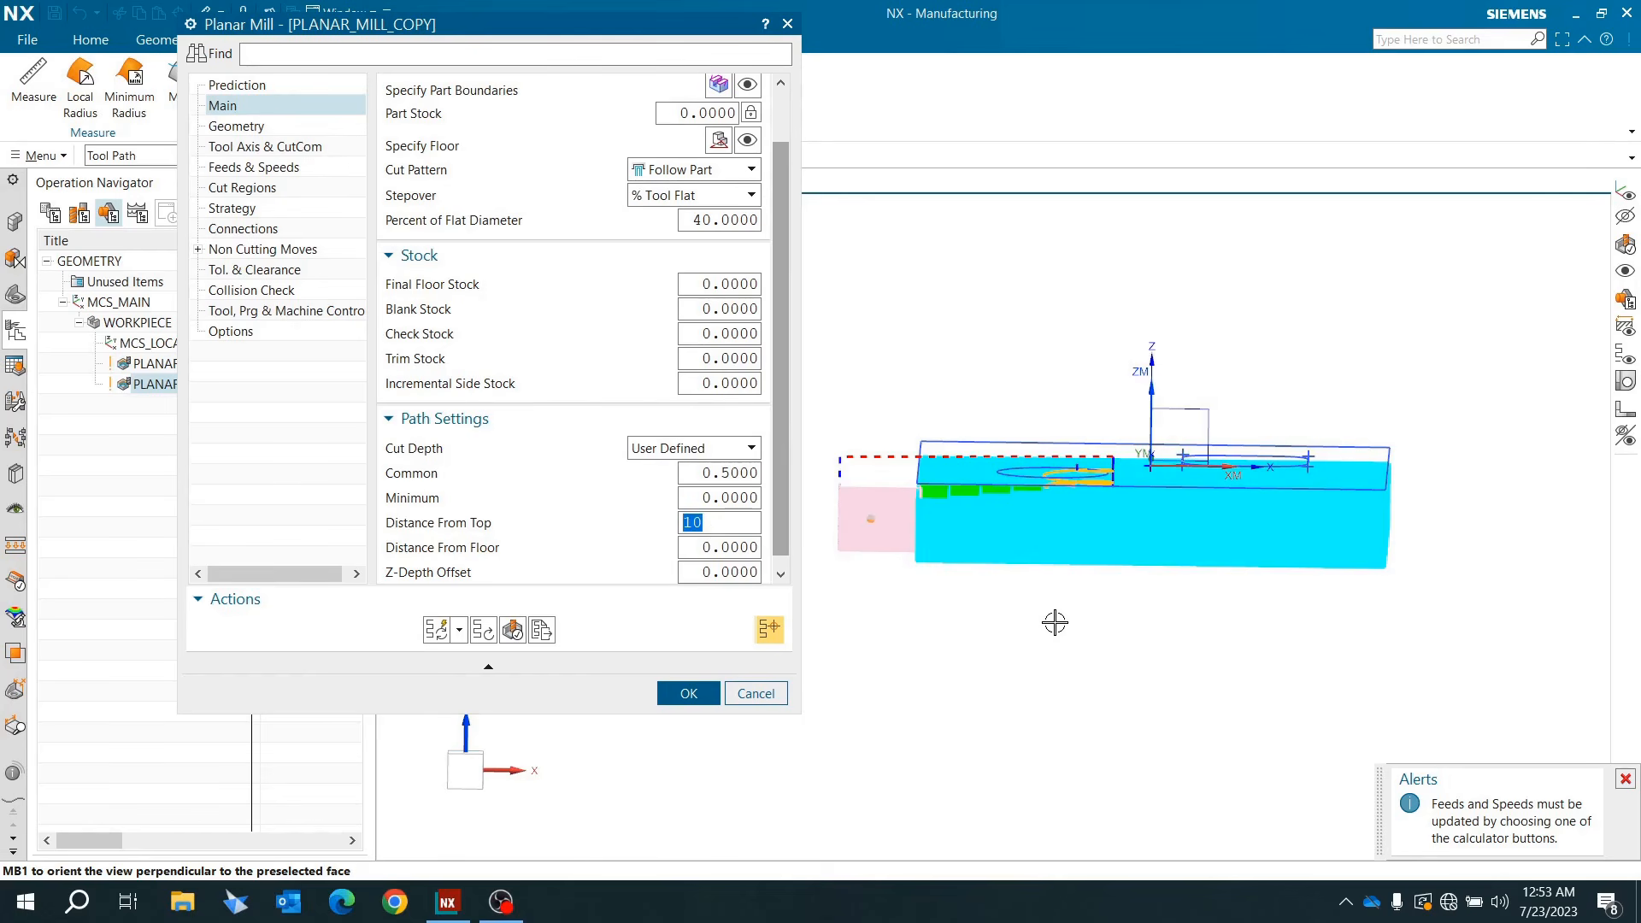
mouse_move(1054, 622)
middle_mouse_down()
mouse_move(1062, 594)
mouse_move(1059, 623)
middle_mouse_up()
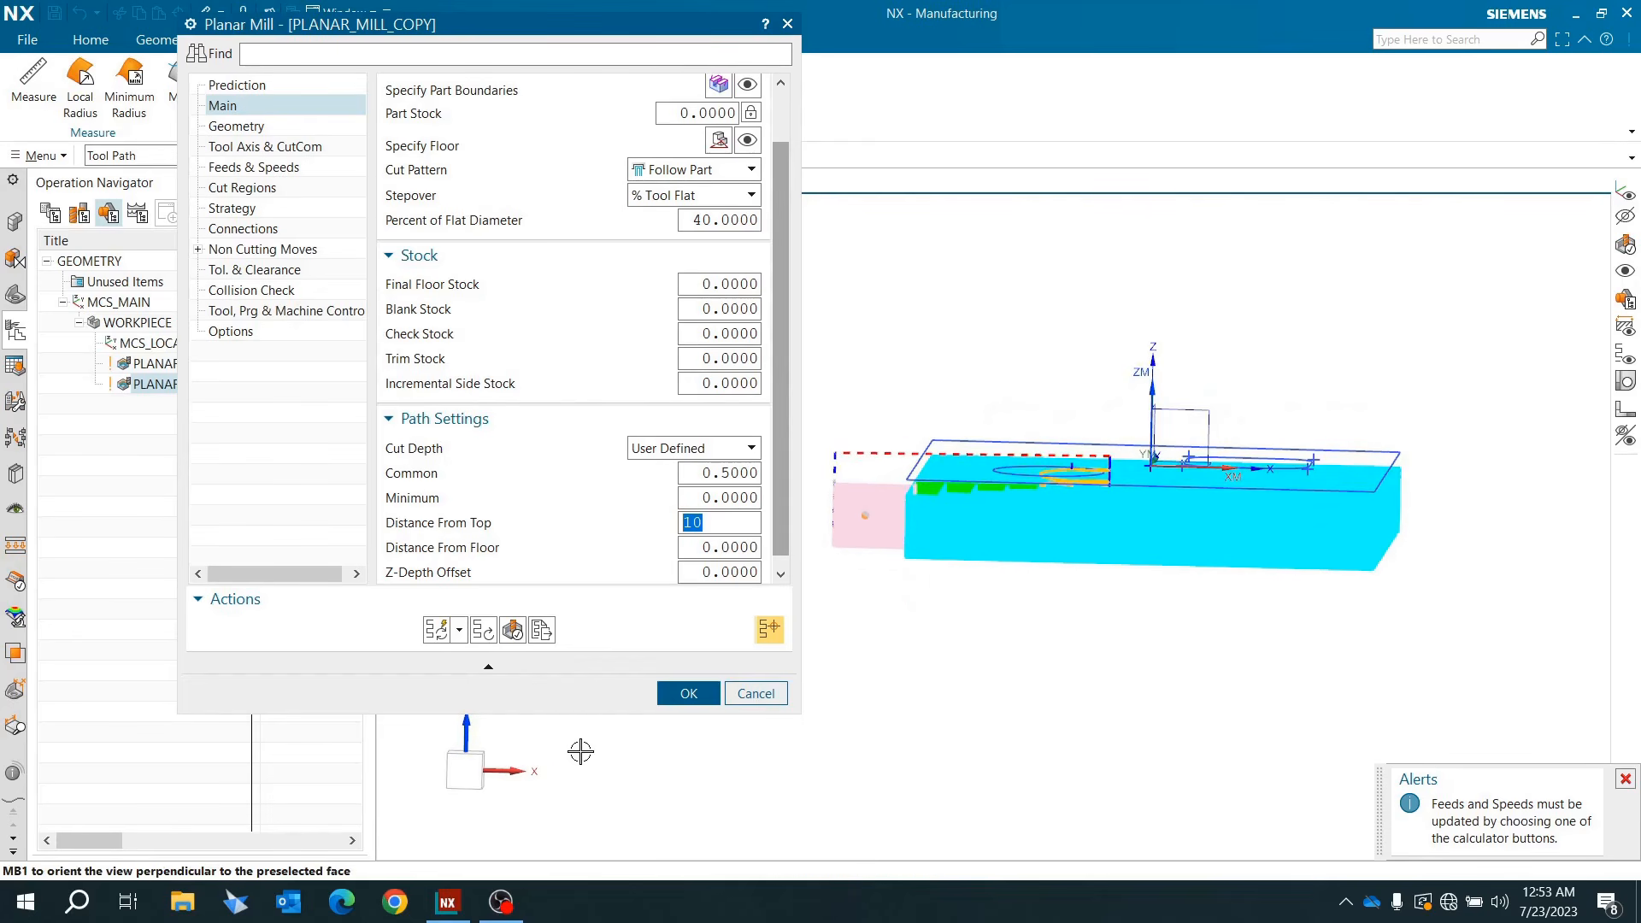
left_click(476, 767)
scroll(1032, 420, "up", 3)
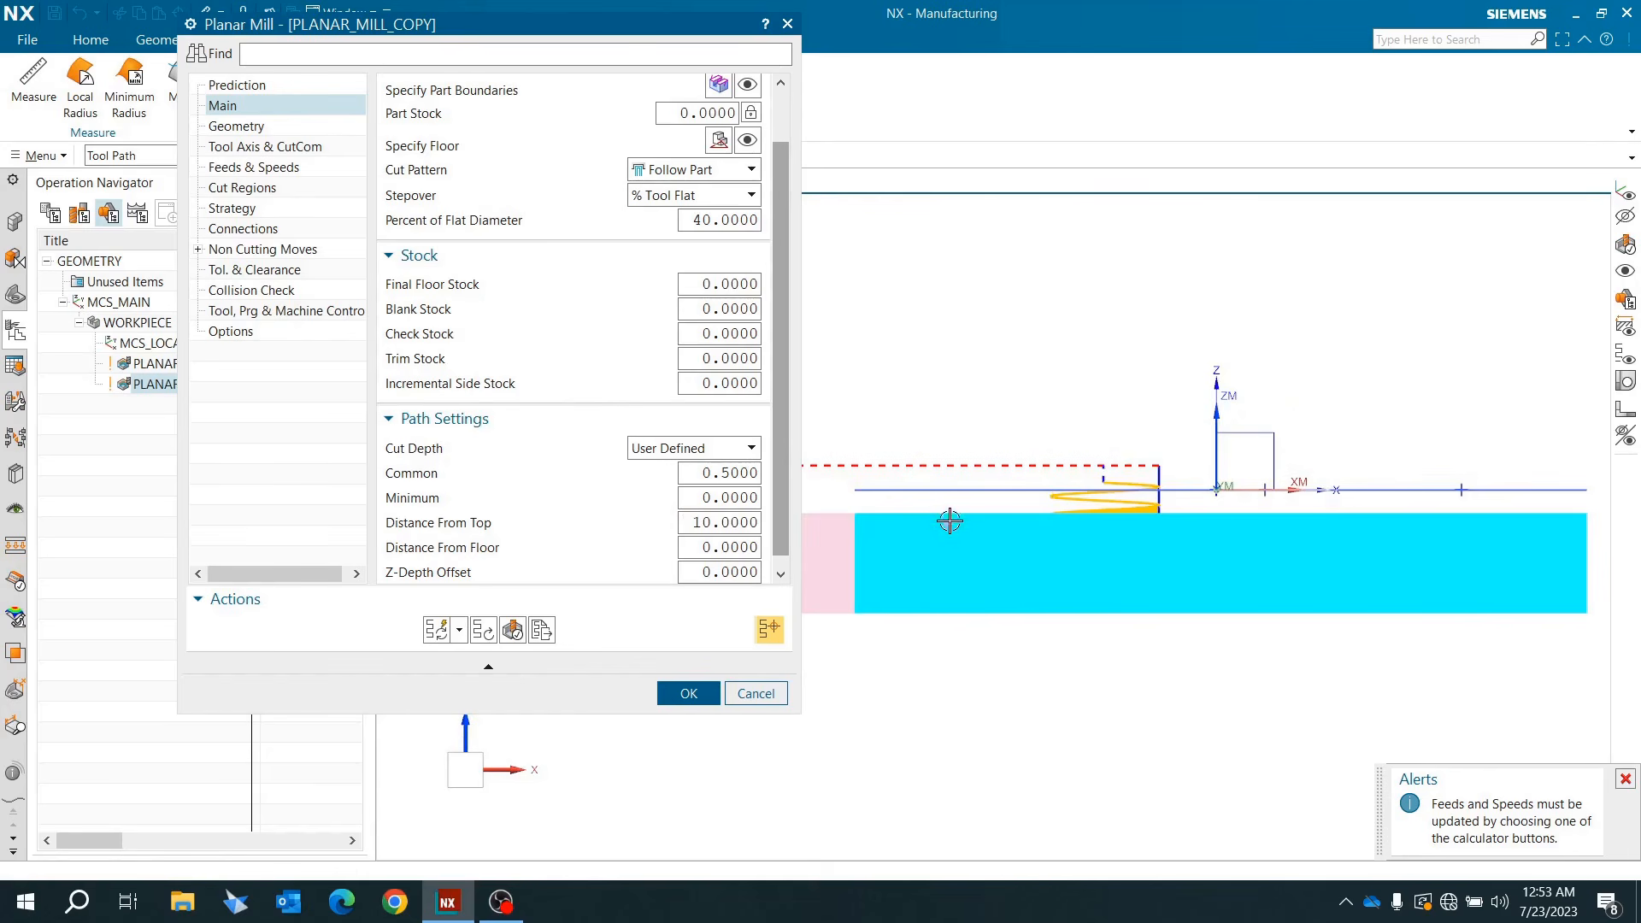
scroll(981, 503, "down", 1)
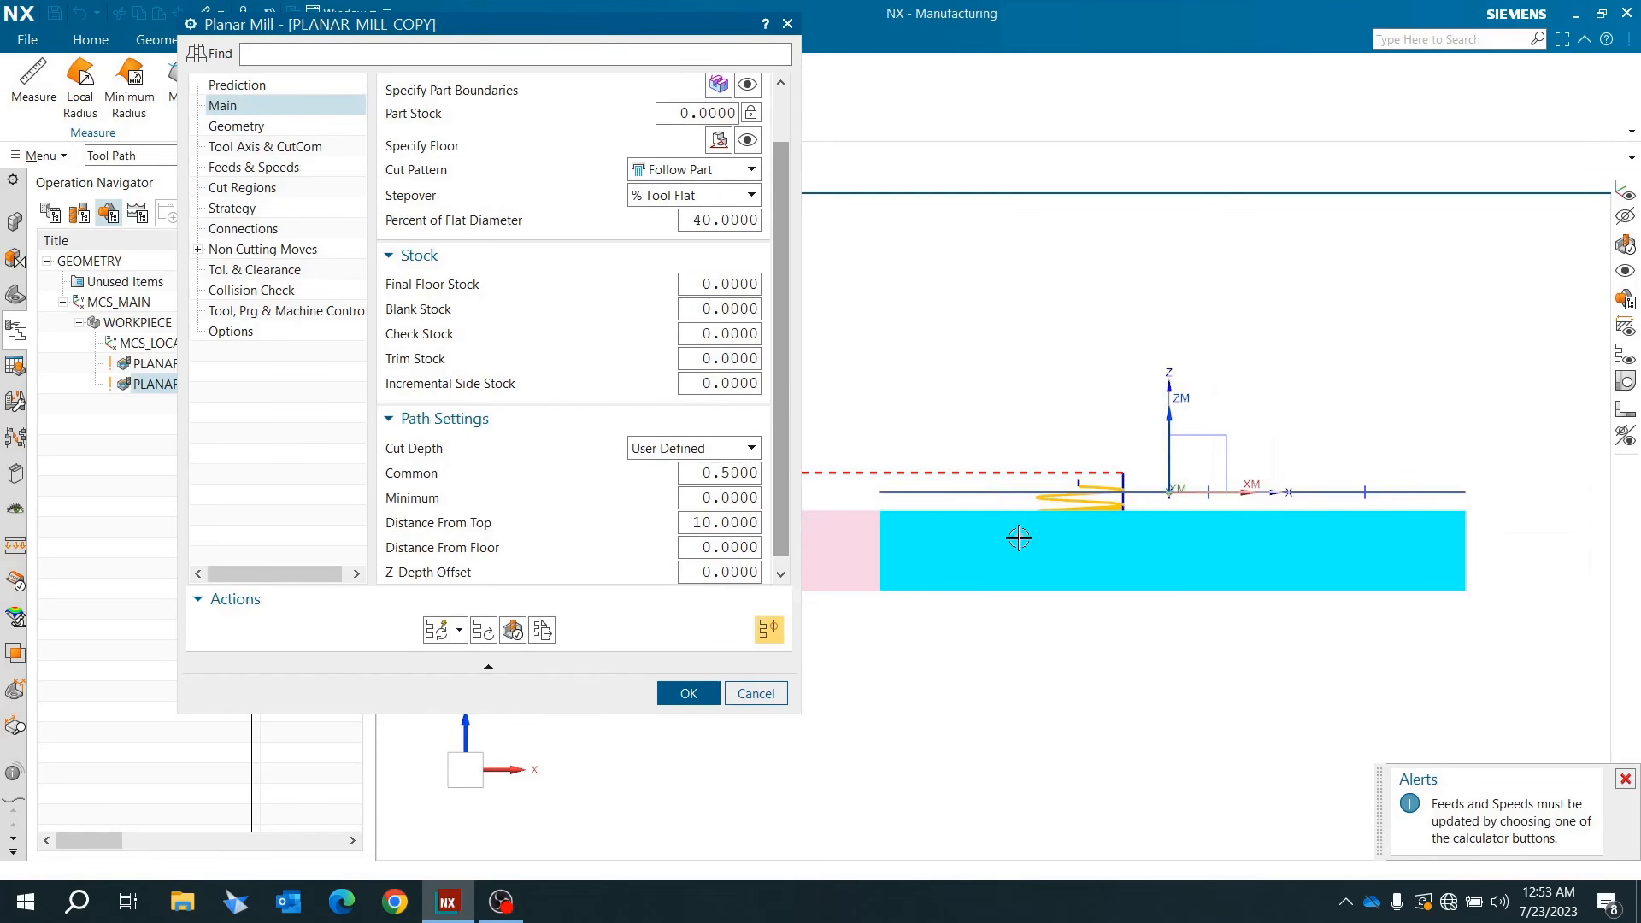
Step: Verify the tool path by playing the 3D Dynamic material removal, raising the animation speed to 9
left_click(511, 631)
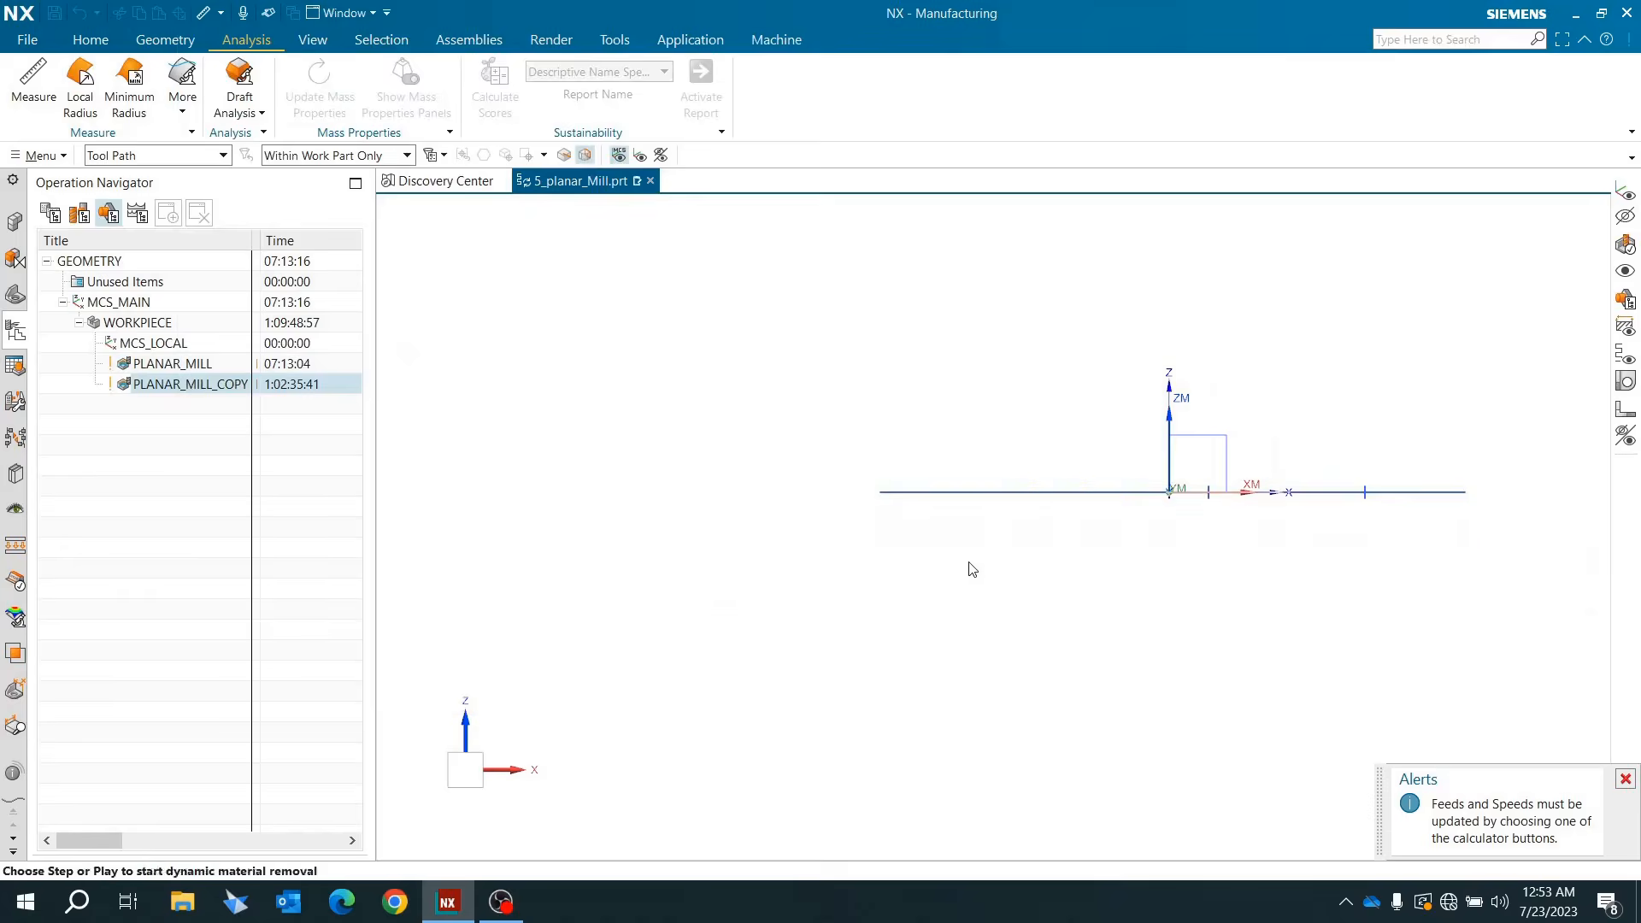
middle_click_drag(945, 494, 756, 590)
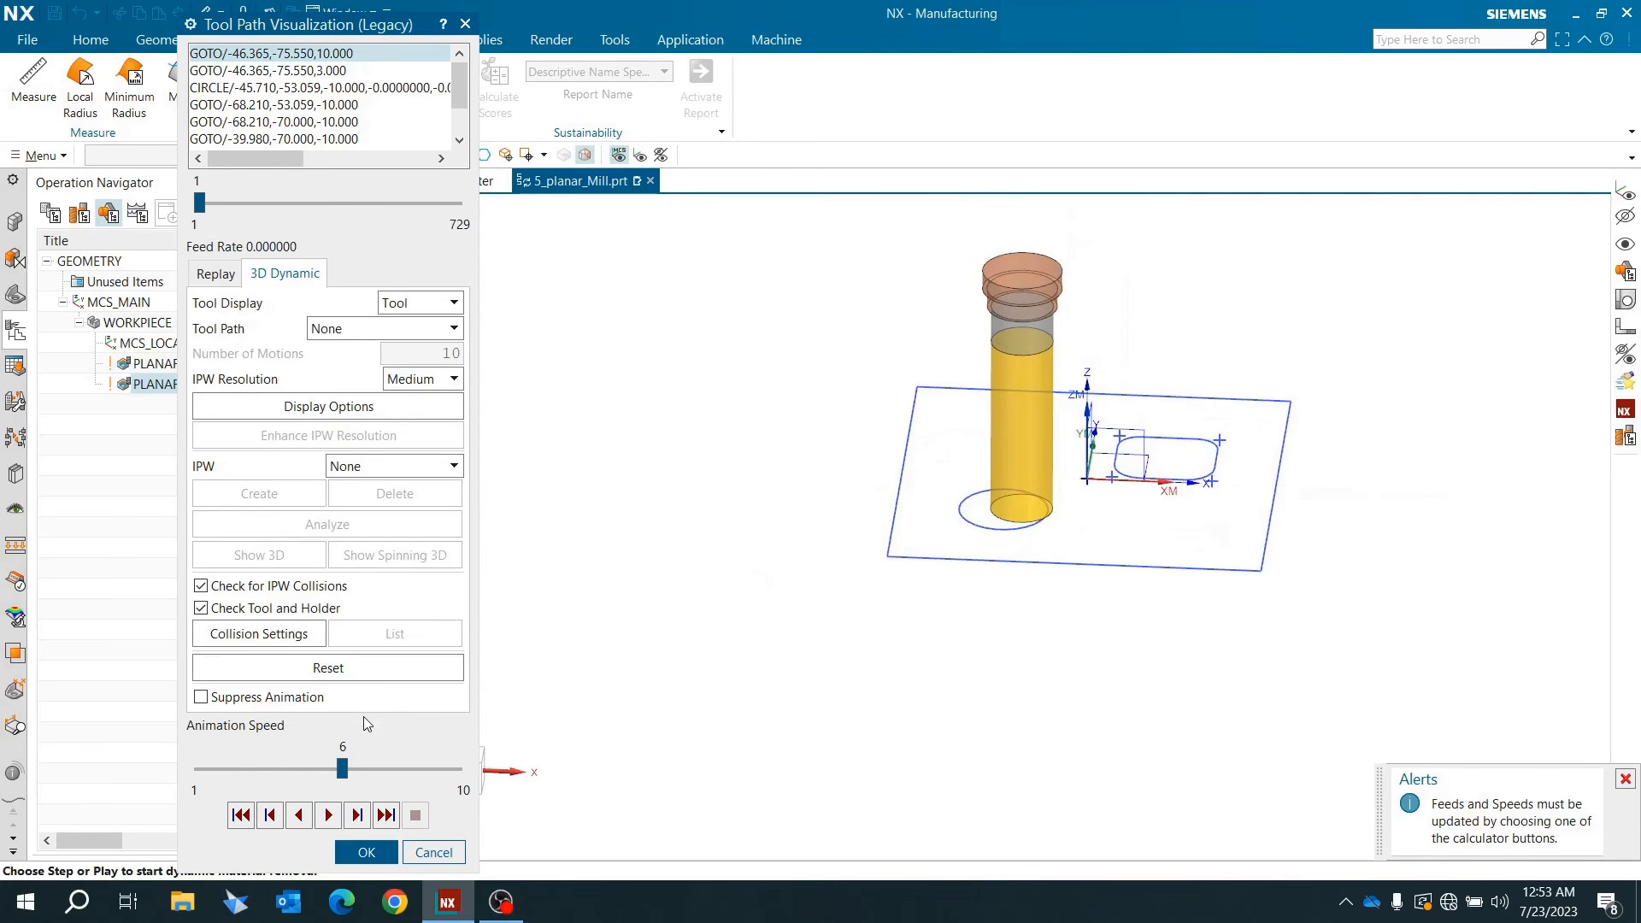
left_click(335, 816)
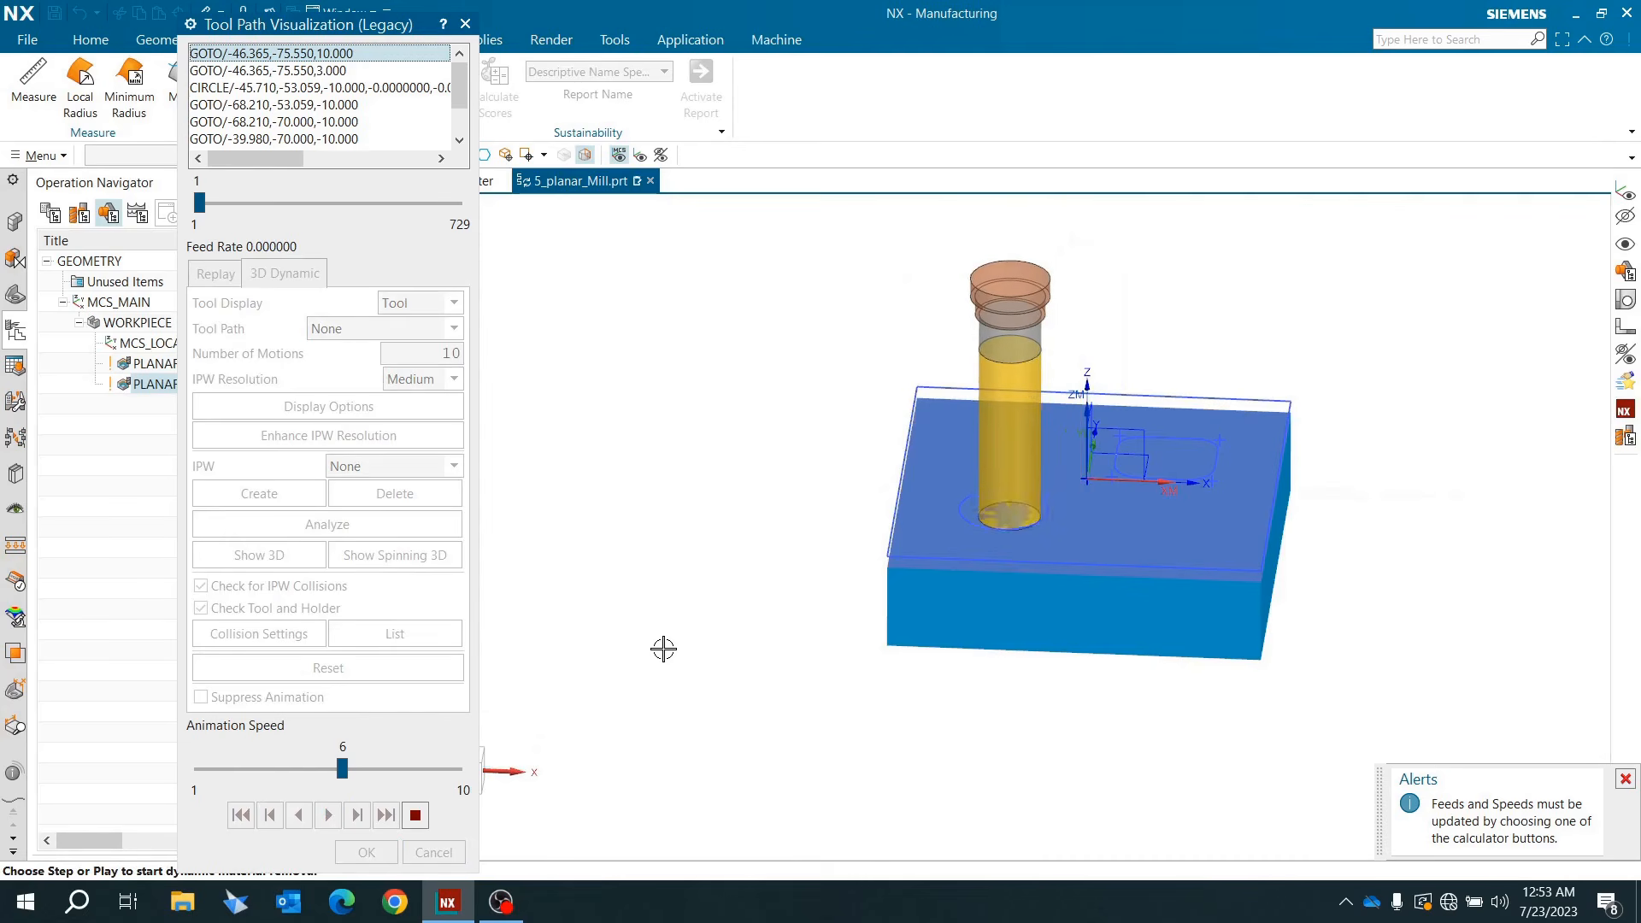
scroll(1079, 477, "up", 3)
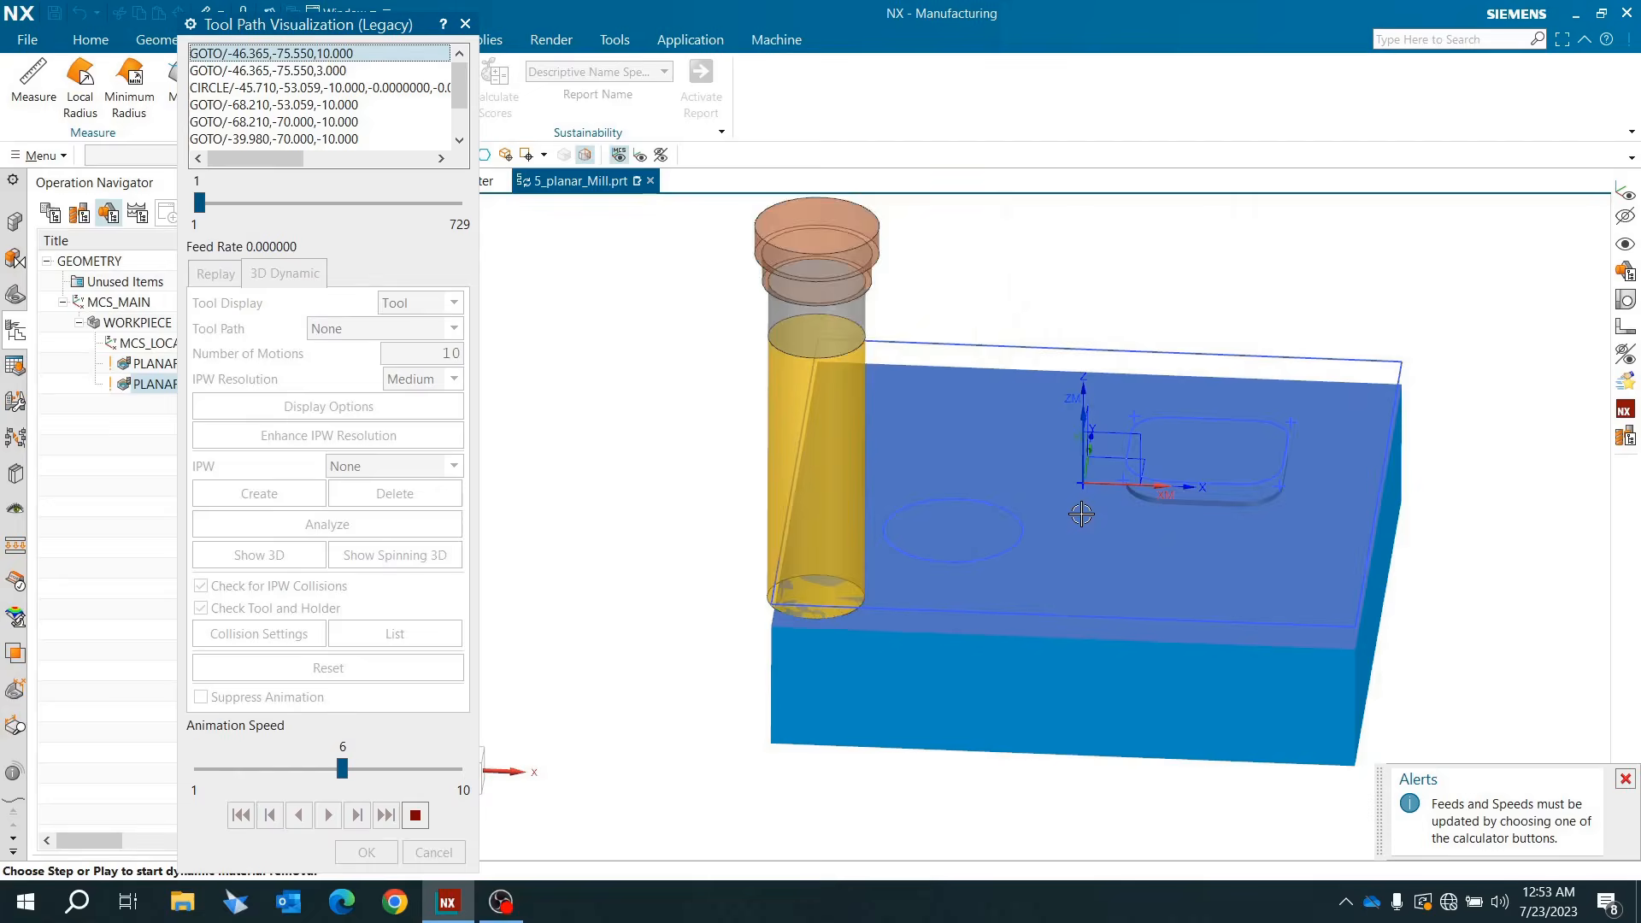
left_click(383, 770)
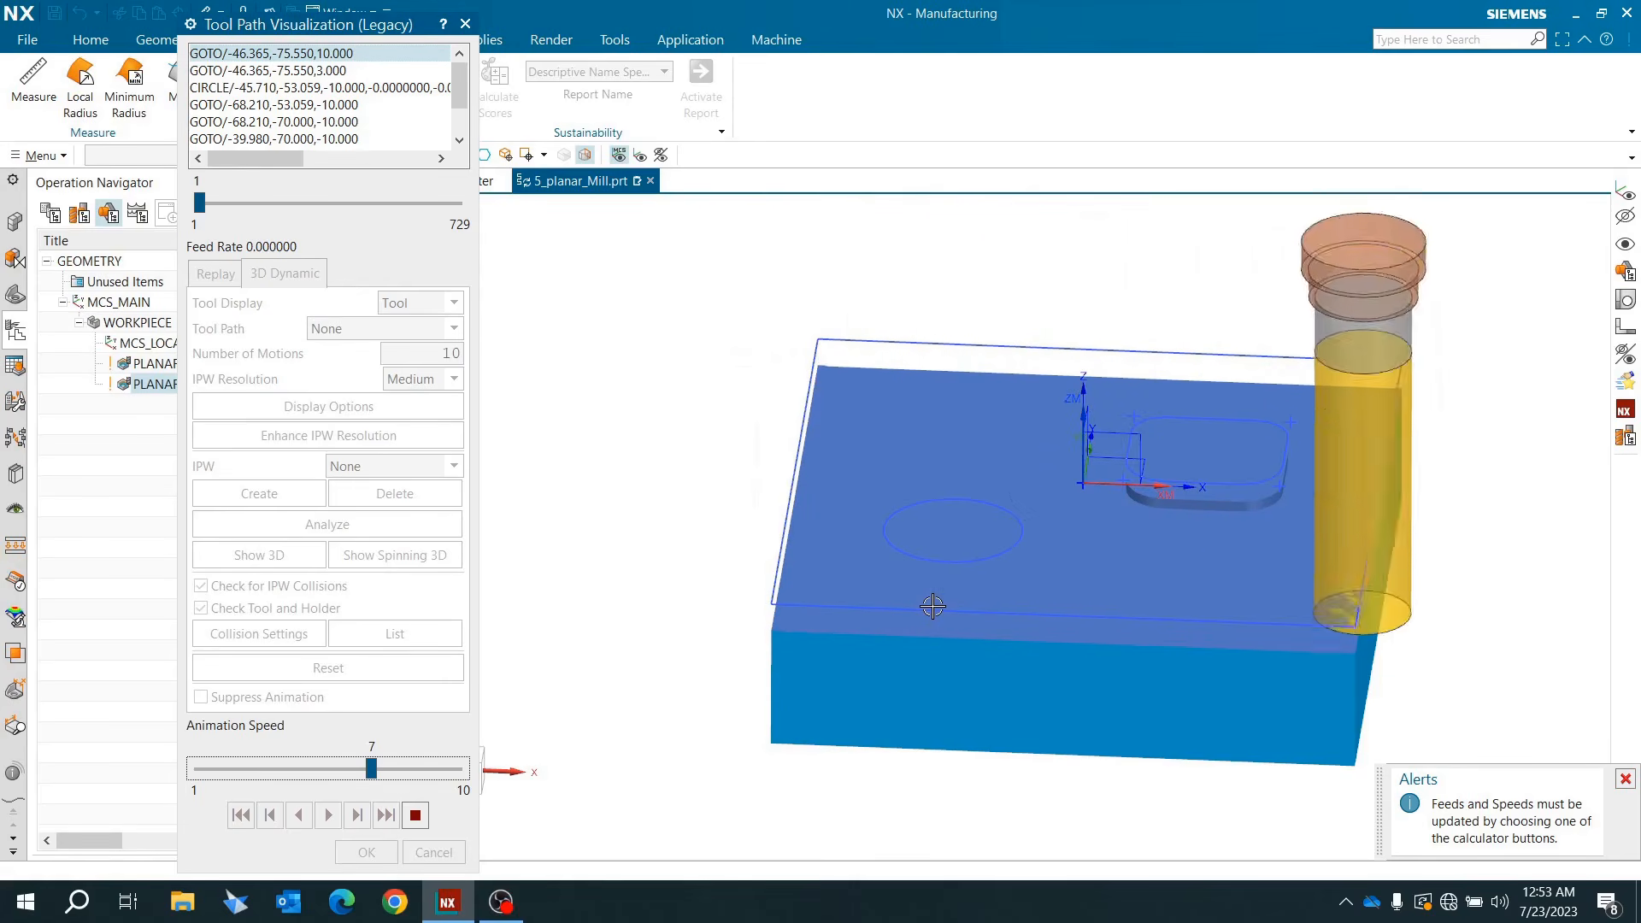
left_click(419, 773)
left_click(421, 773)
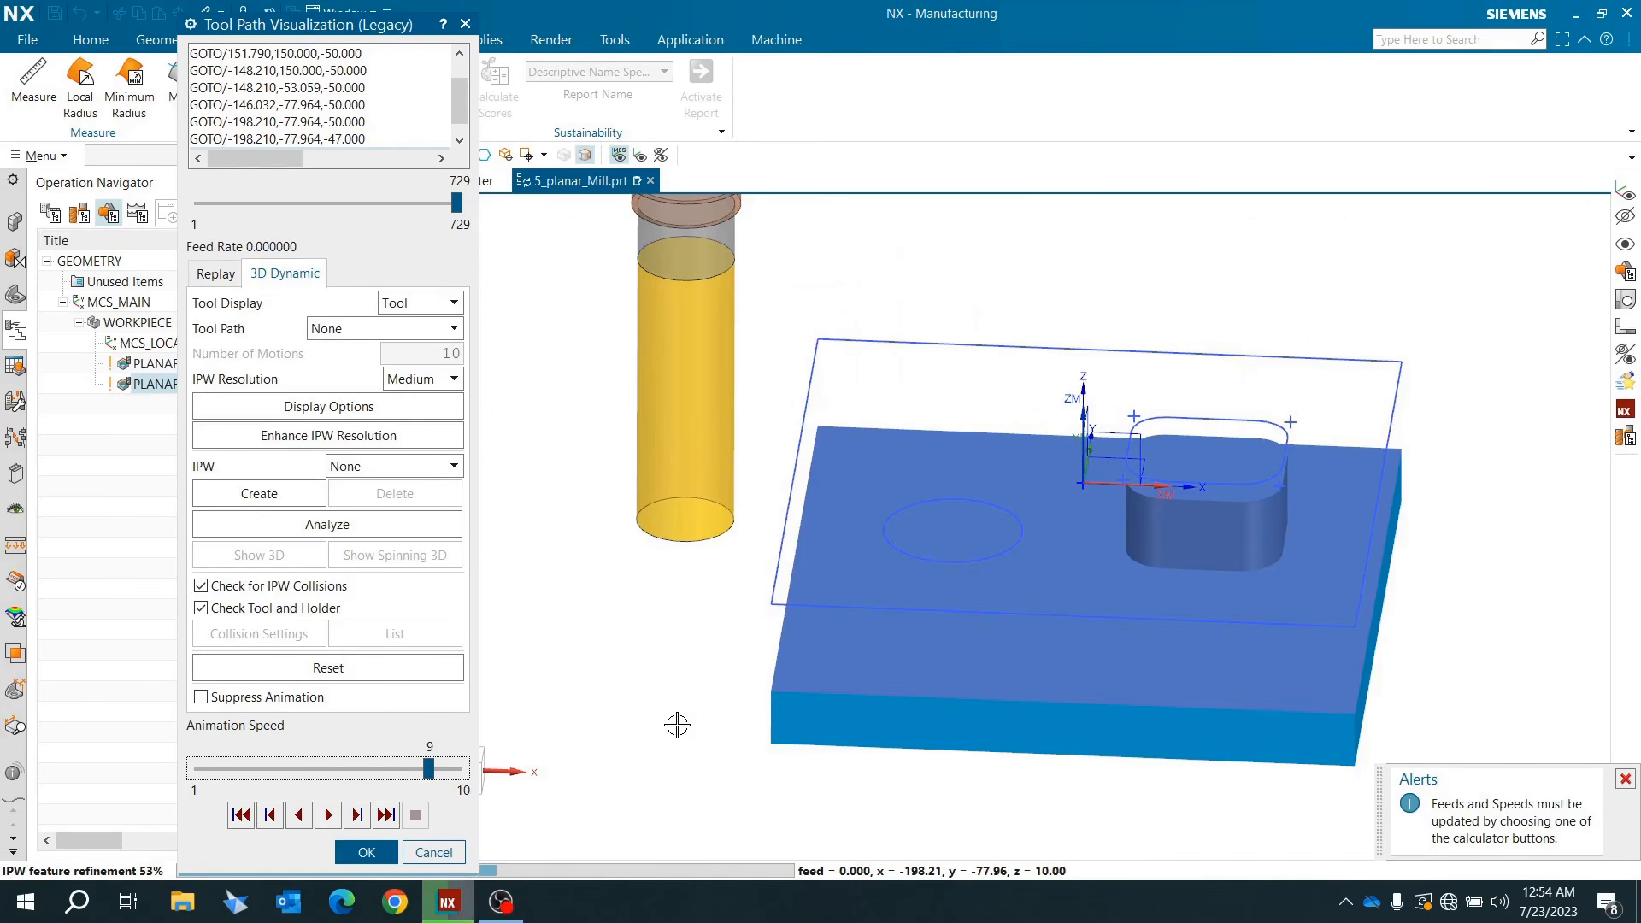
Step: Inspect the machined stock around the boss, then close the visualization and accept the copied operation
middle_click_drag(1002, 779, 820, 630)
left_click(1625, 779)
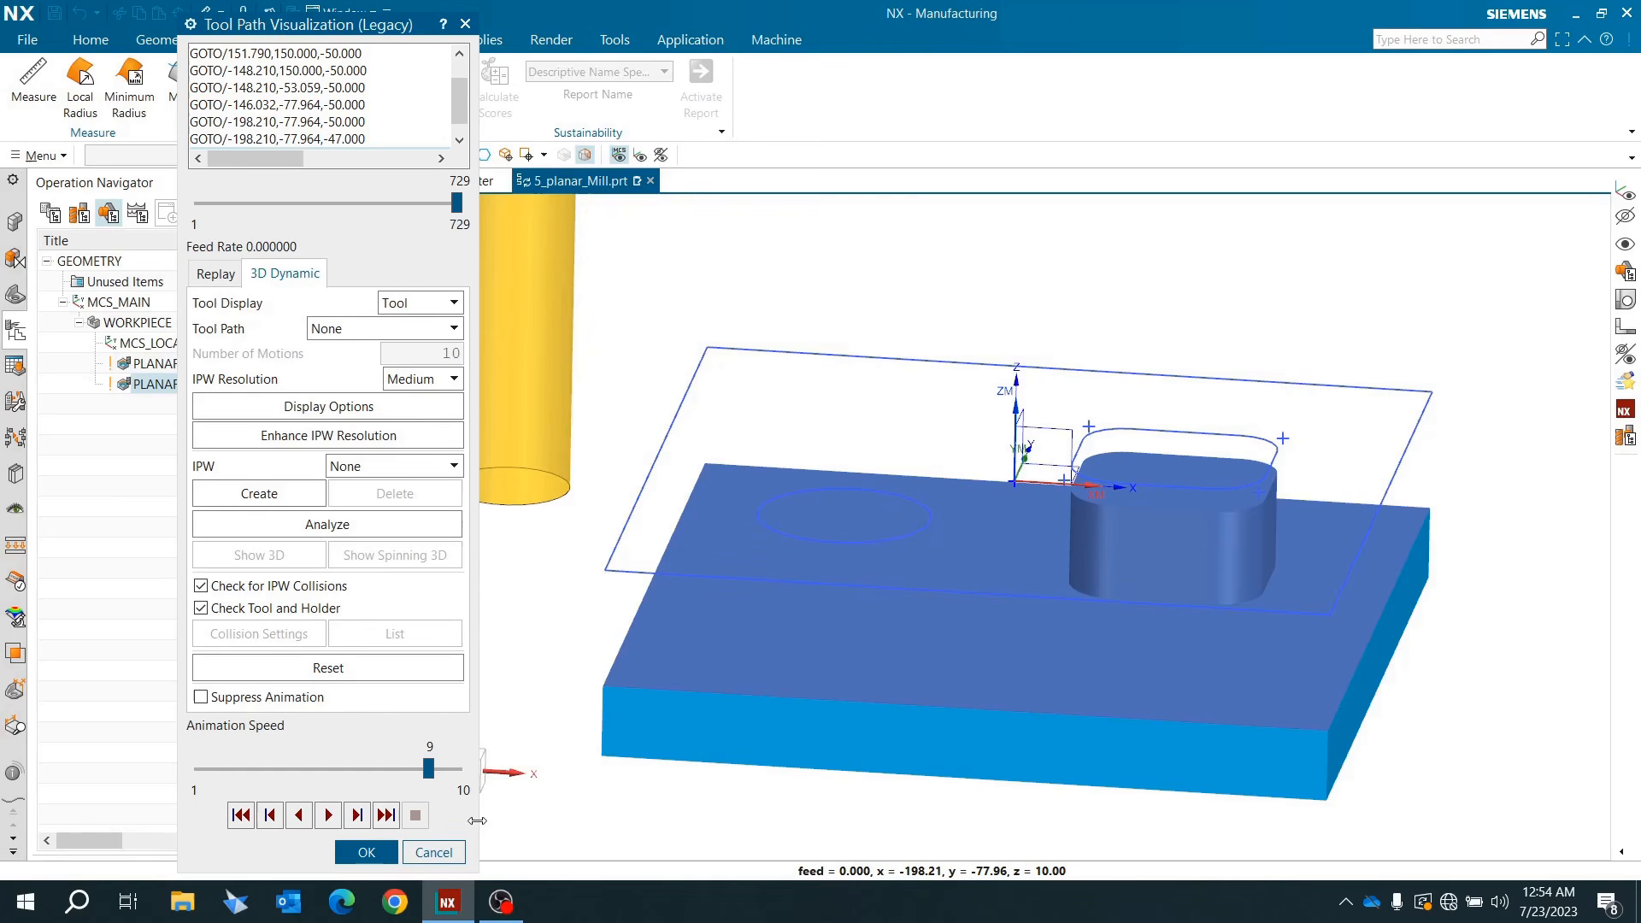
left_click(389, 853)
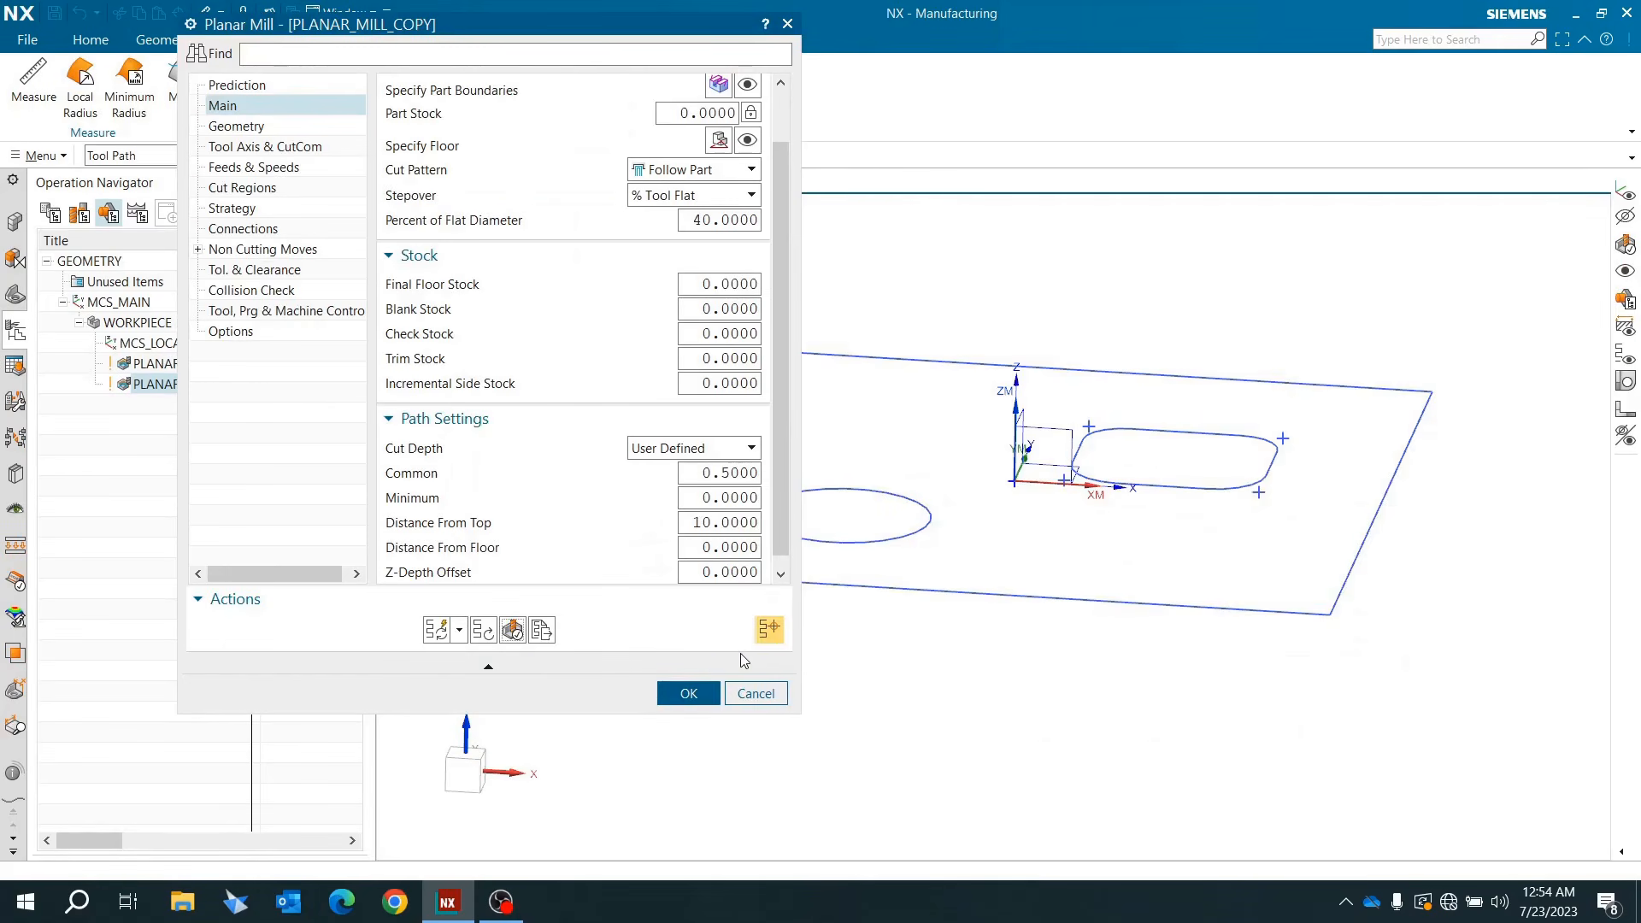
left_click(689, 693)
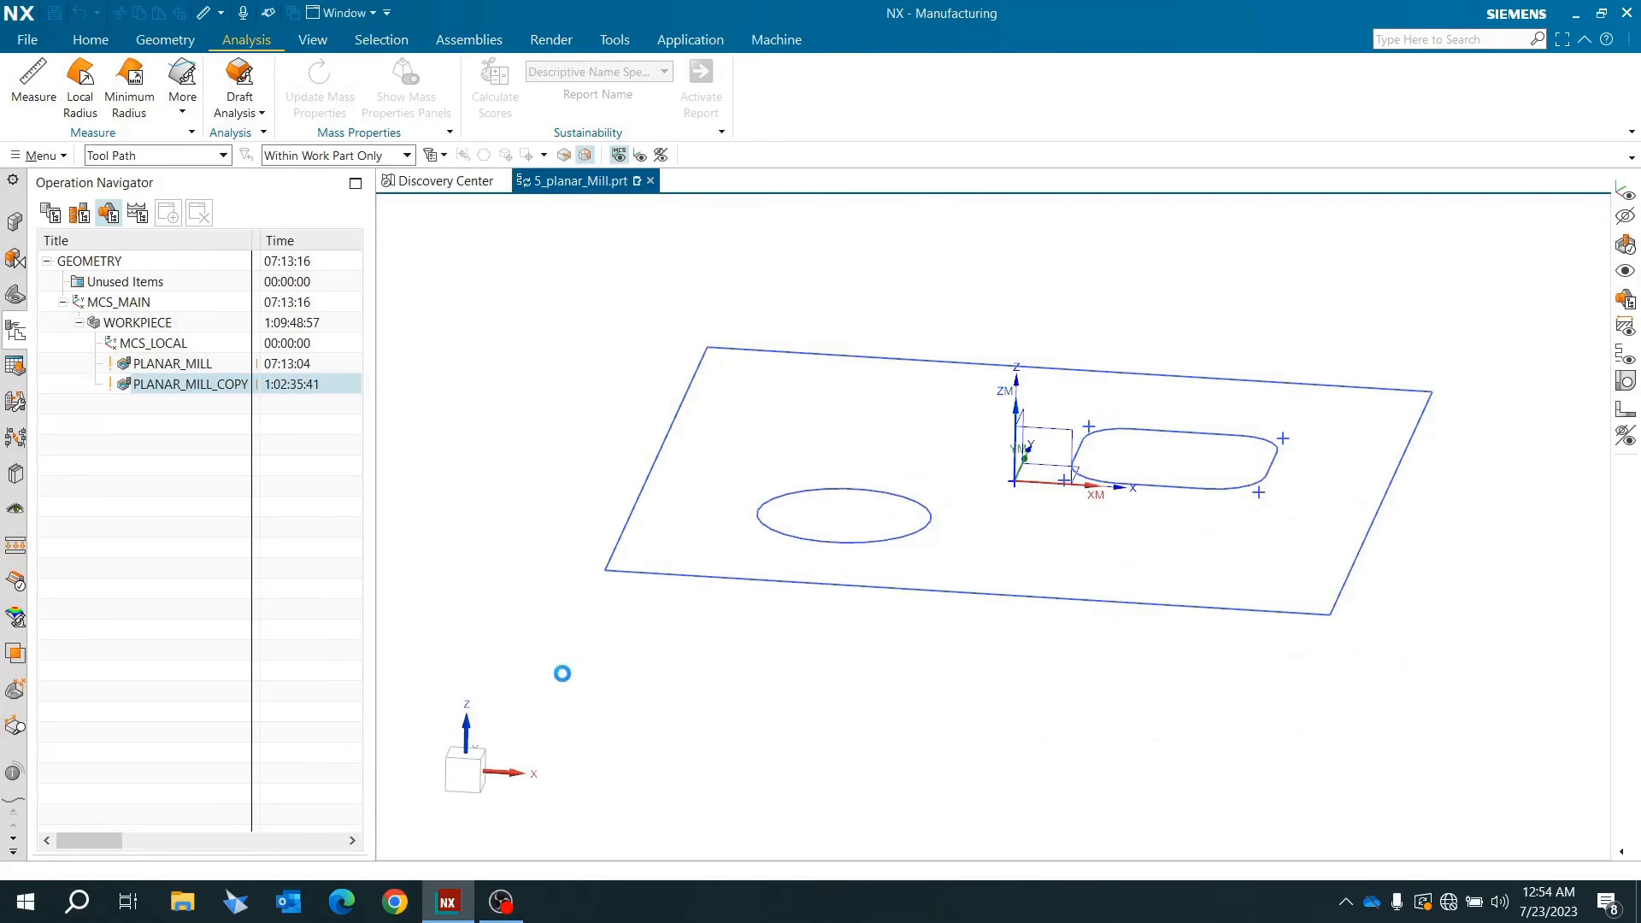
Step: Duplicate PLANAR_MILL_COPY under the workpiece and open the duplicate operation for editing
right_click(229, 388)
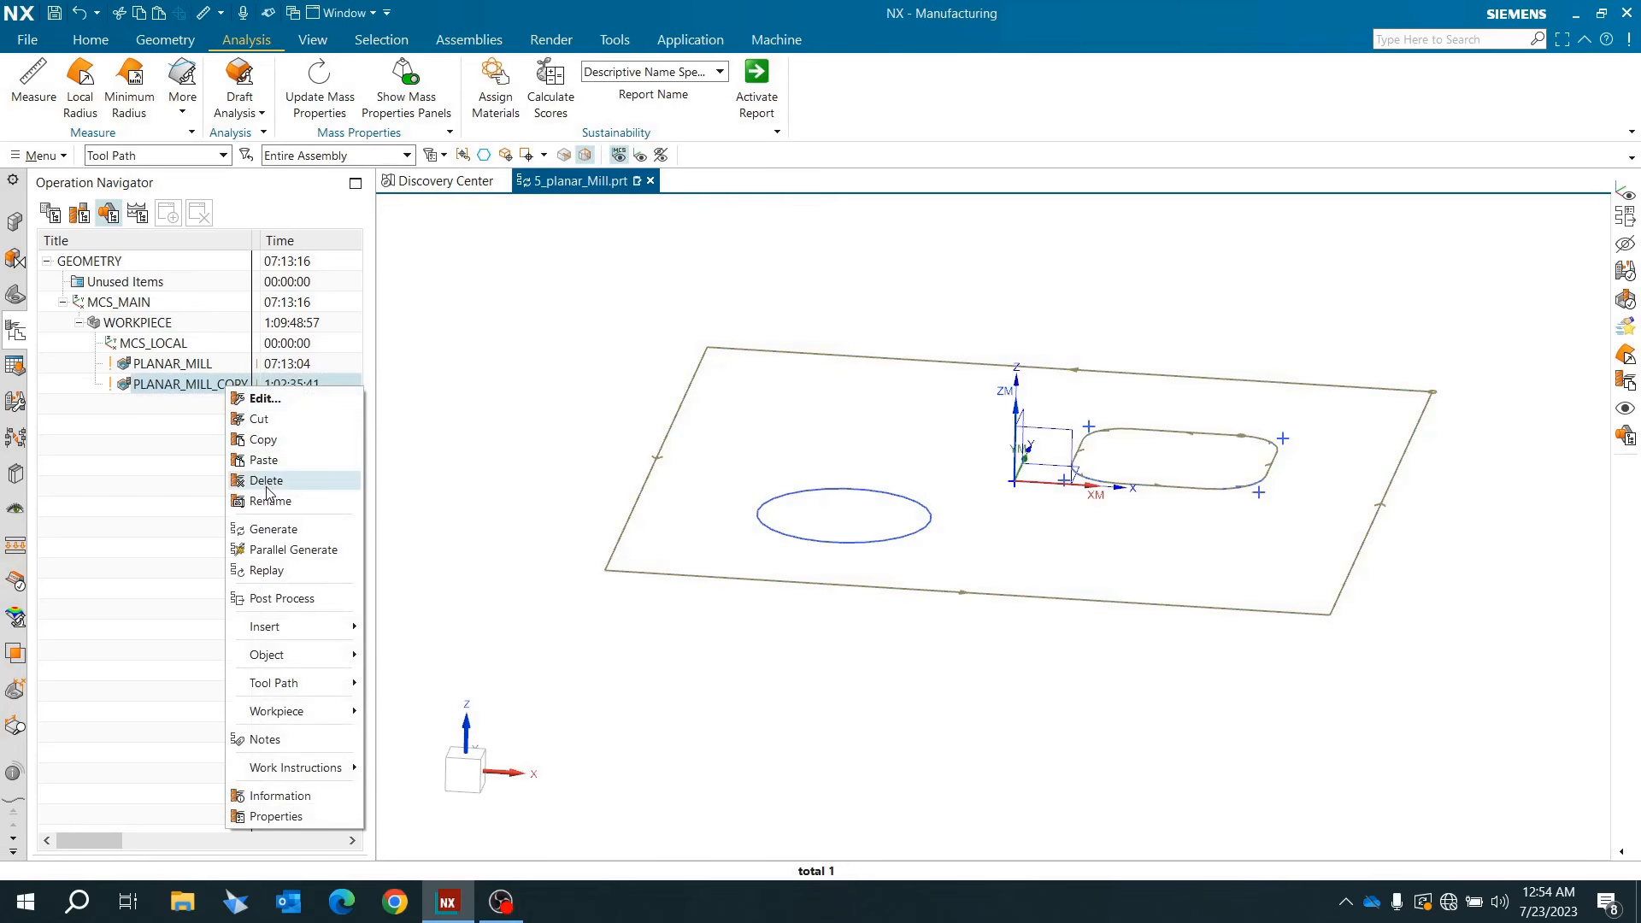
left_click(222, 416)
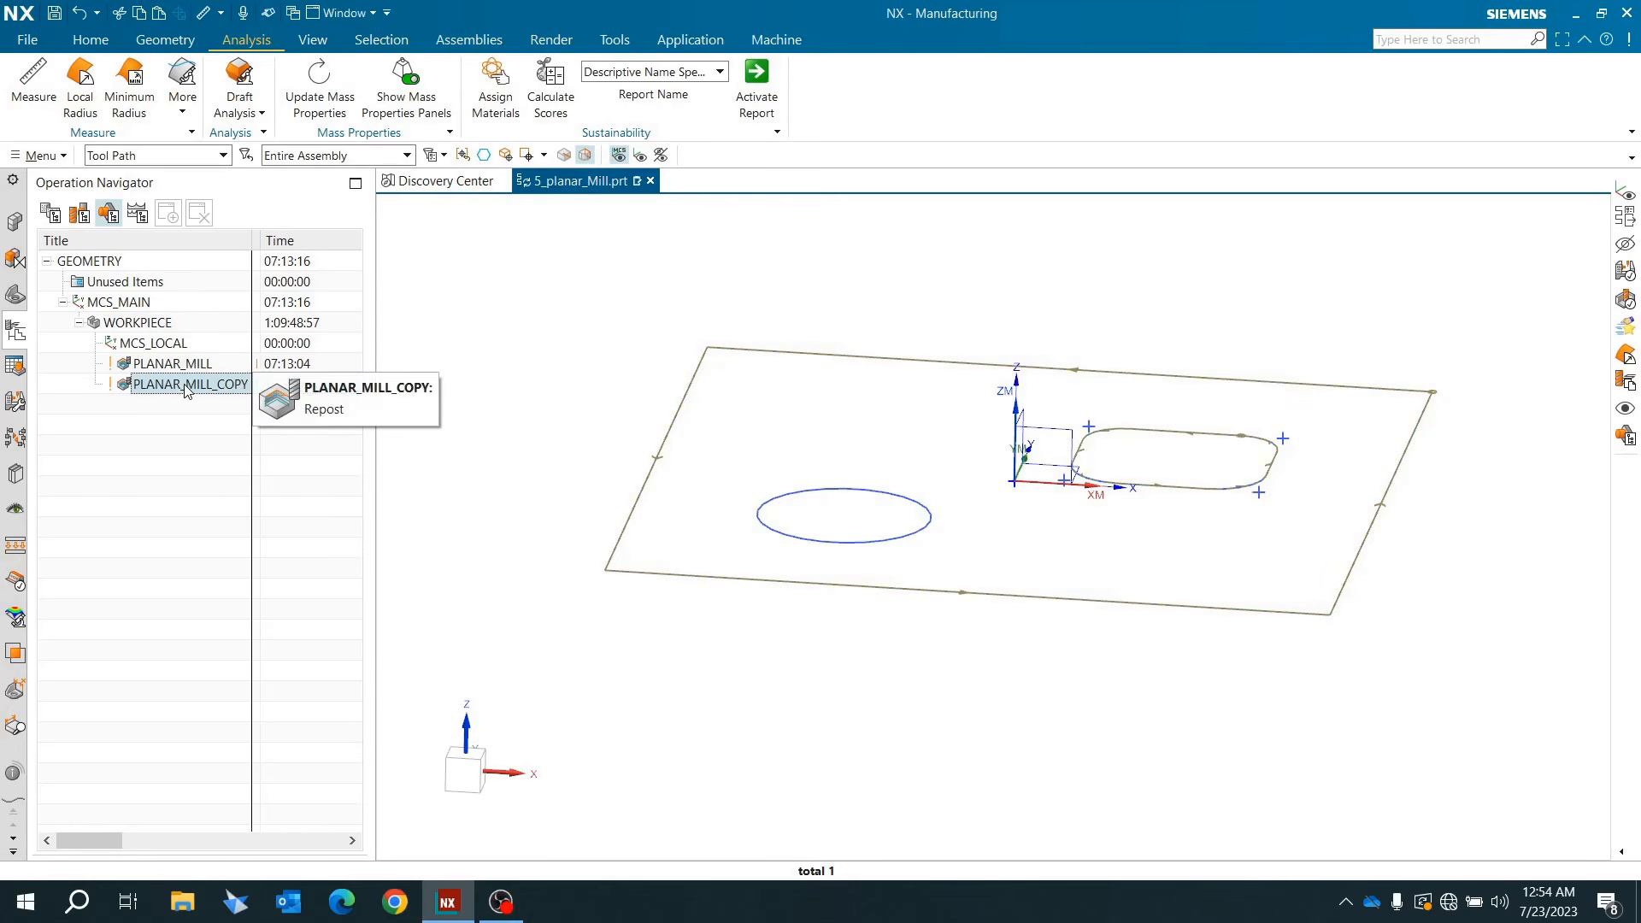
right_click(186, 390)
left_click(222, 458)
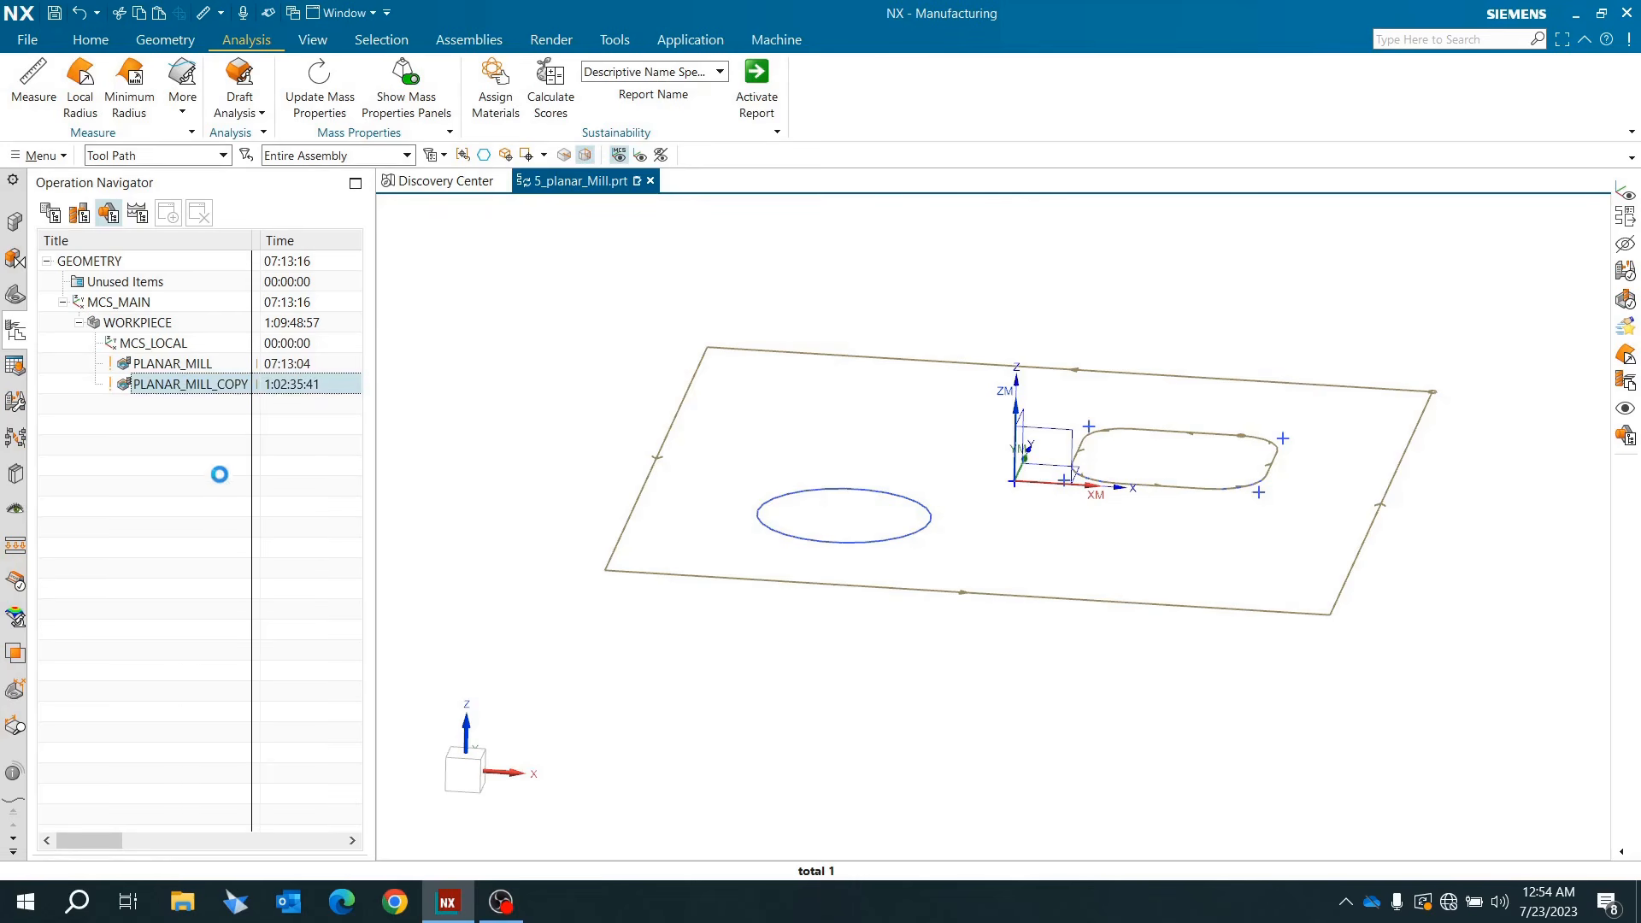
double_click(208, 409)
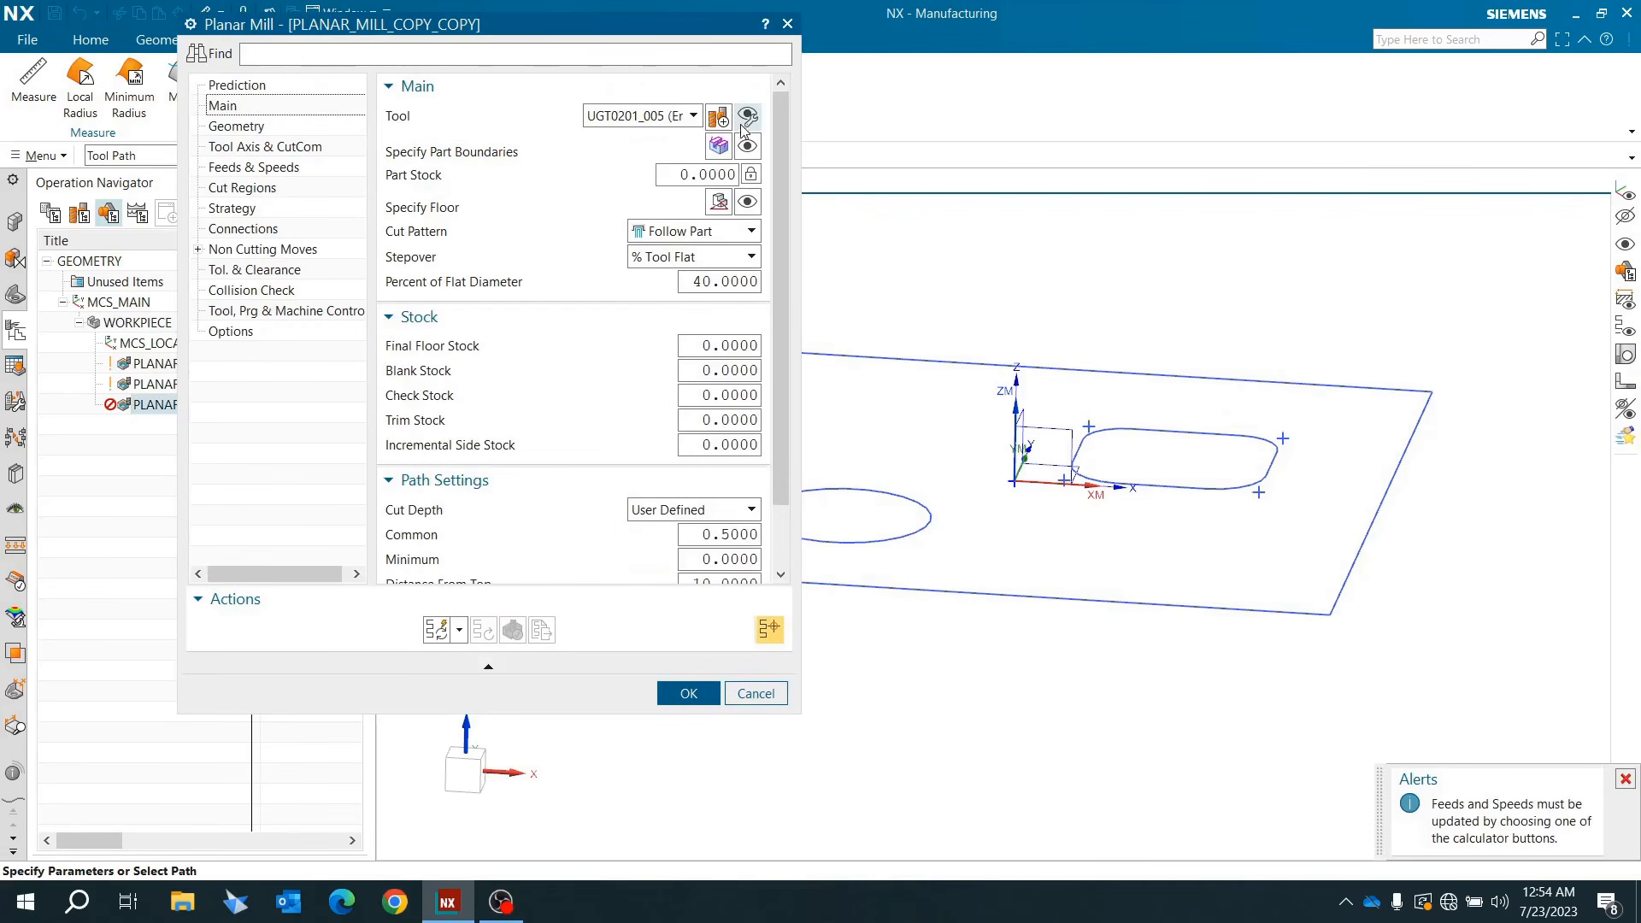
left_click(722, 122)
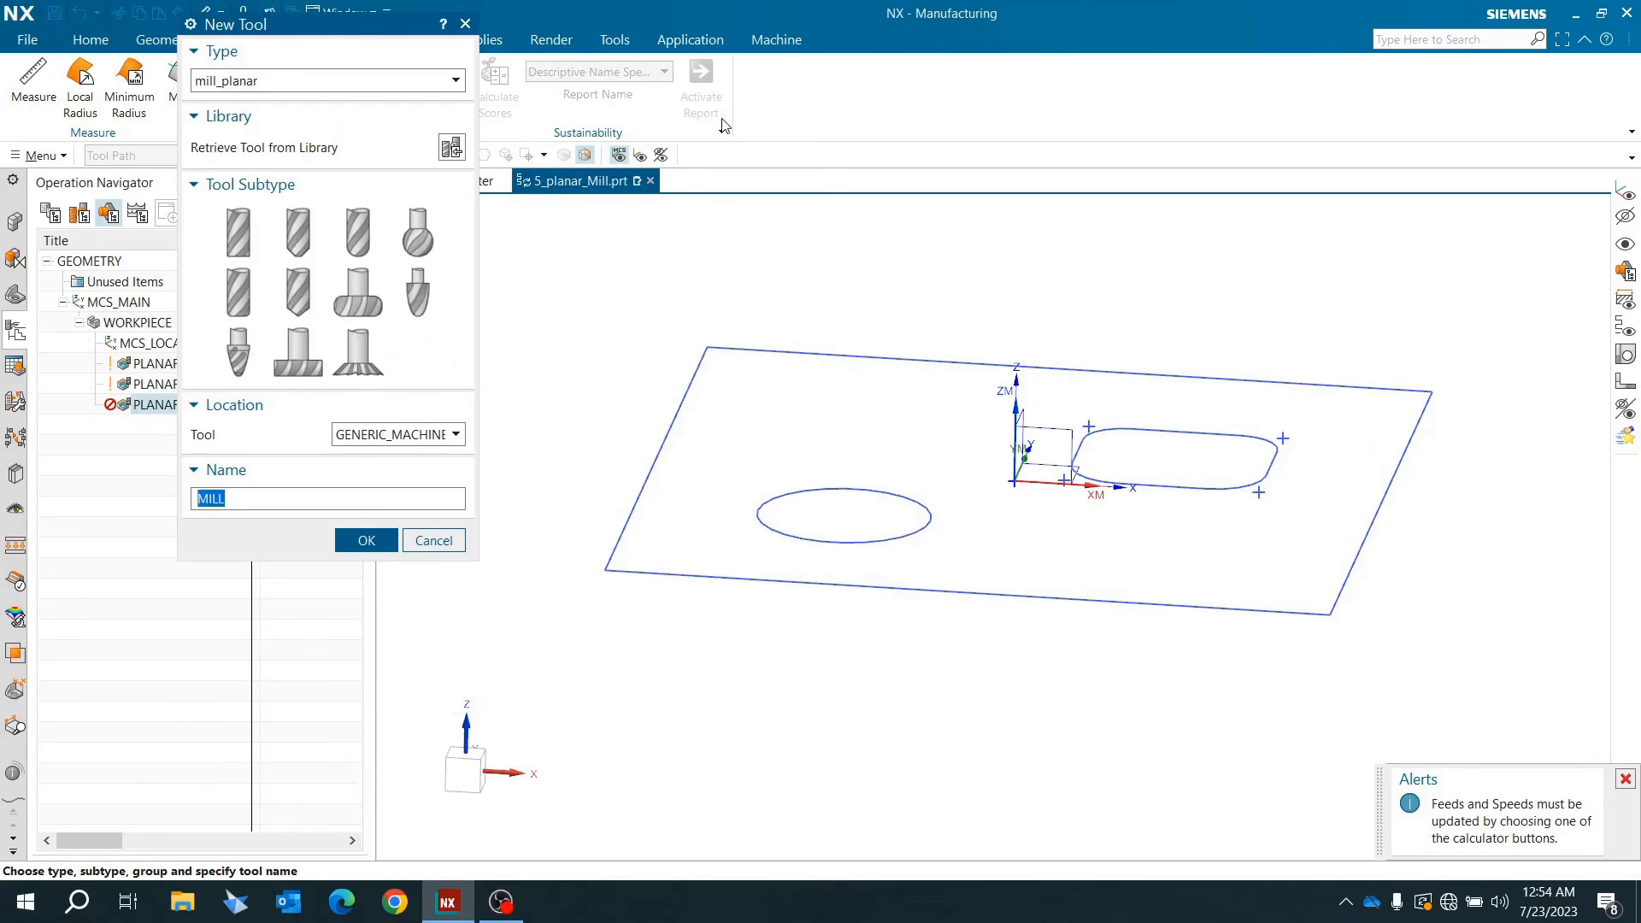
left_click(433, 540)
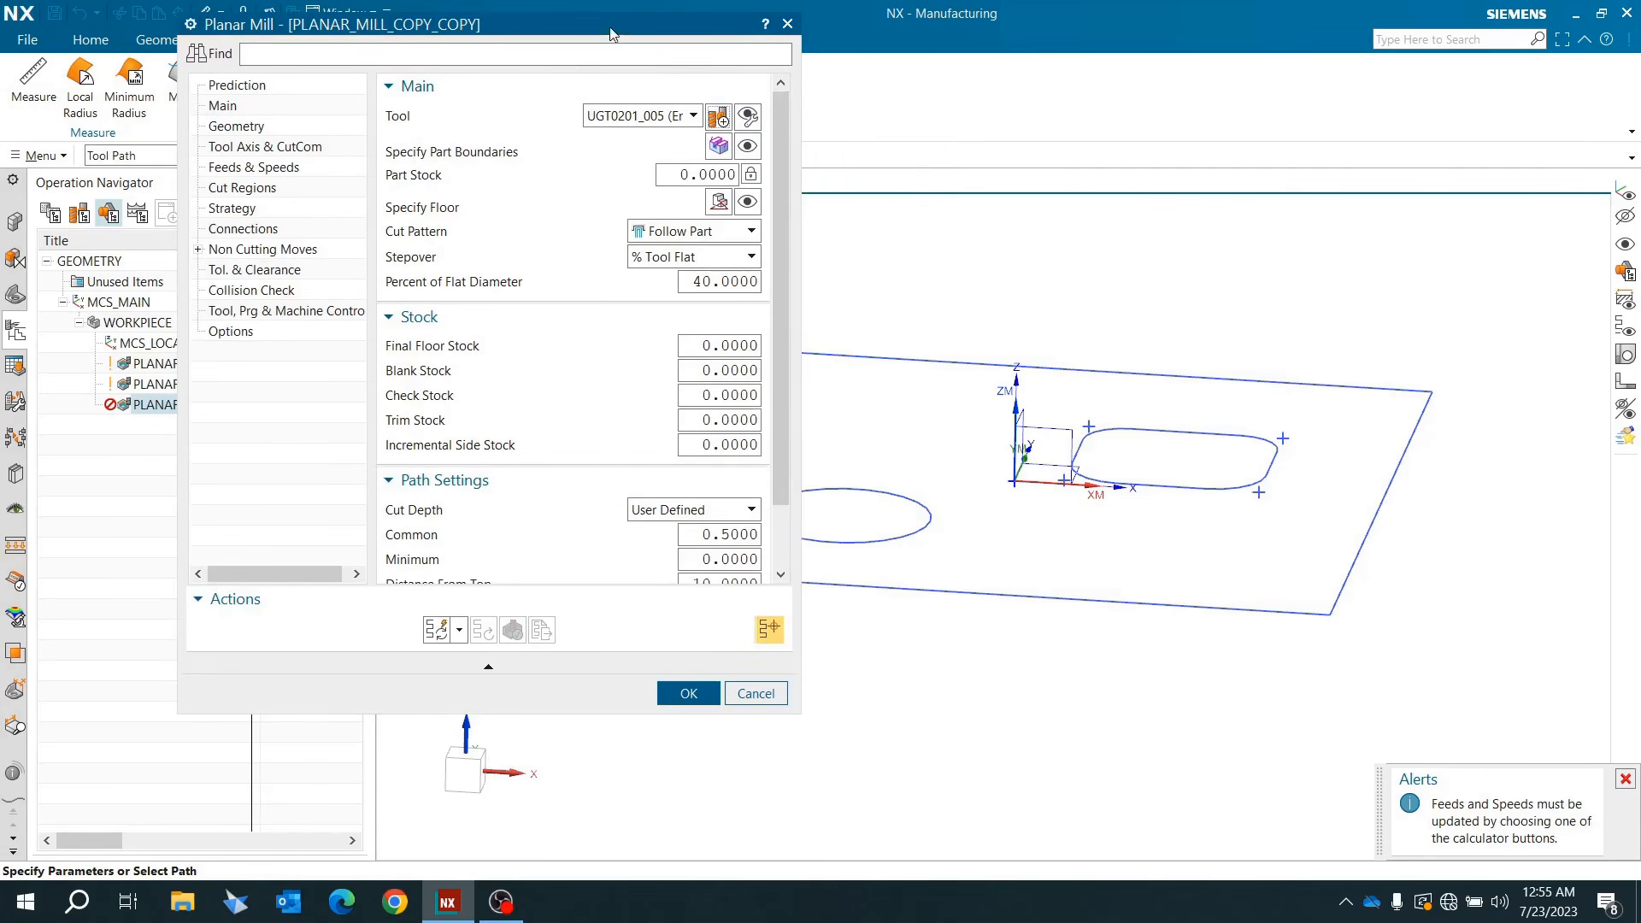
left_click_drag(611, 33, 678, 109)
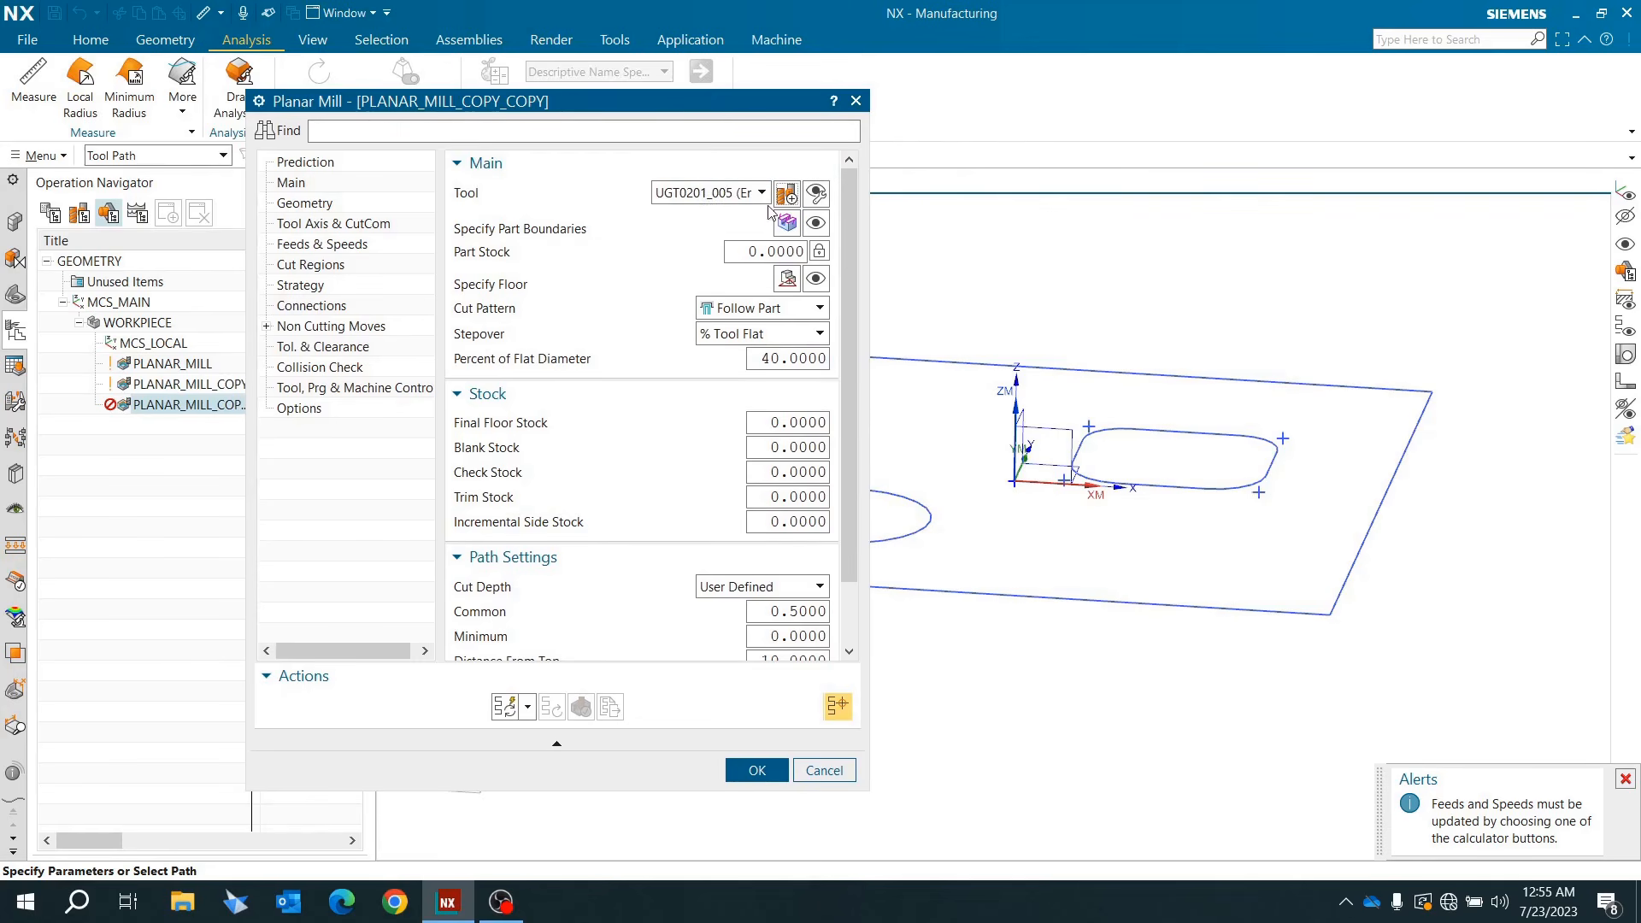
left_click(817, 194)
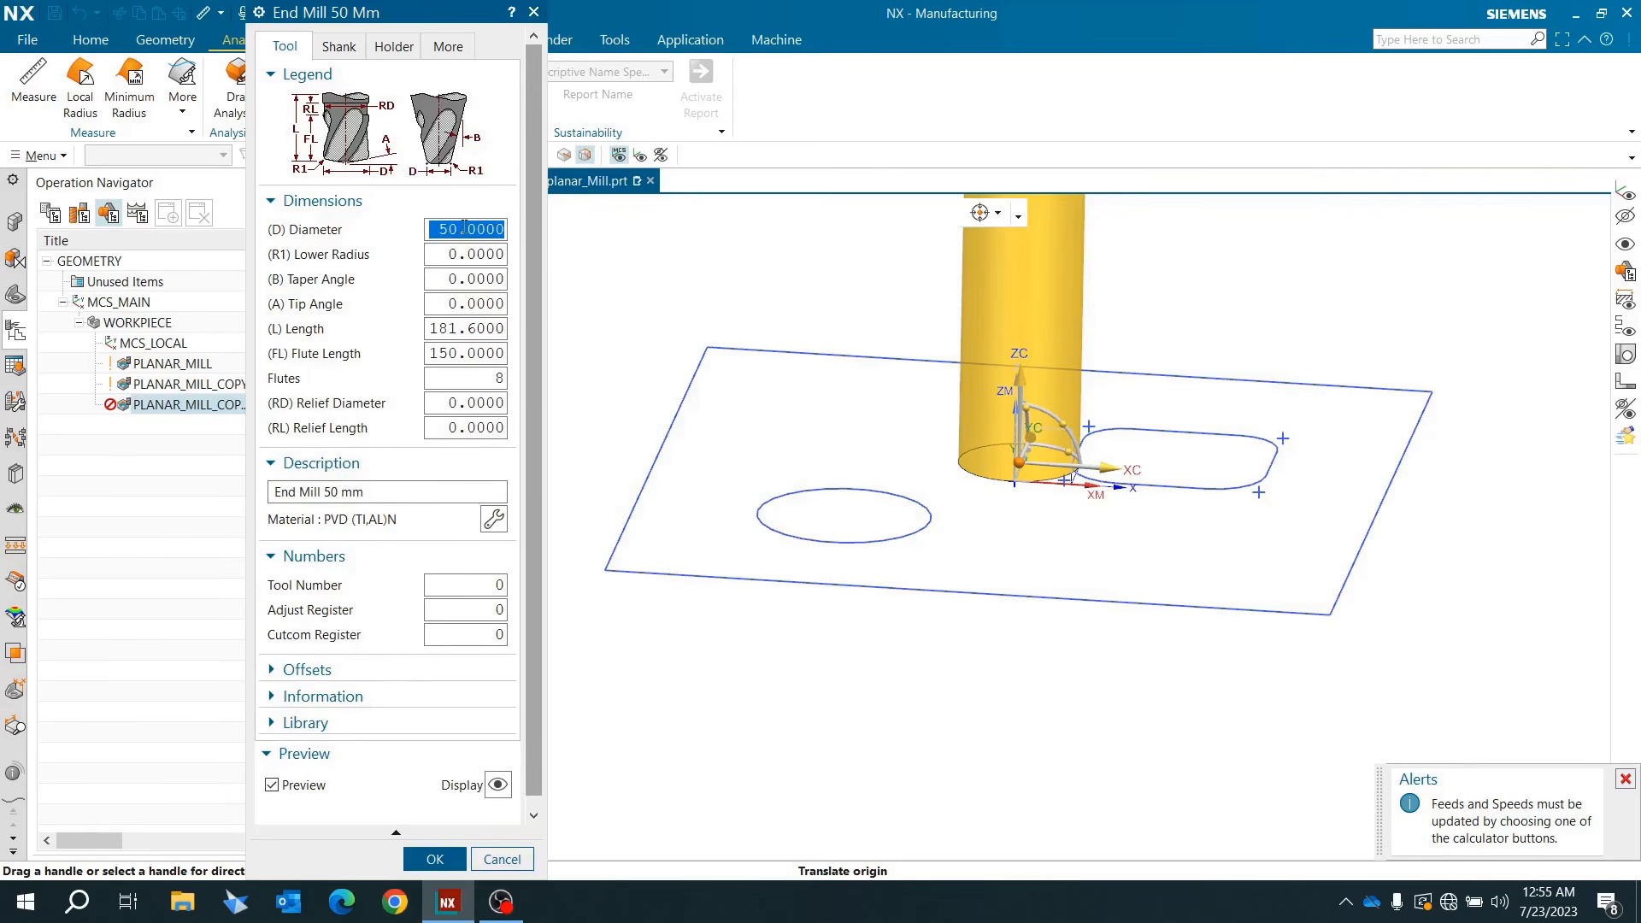
left_click(501, 859)
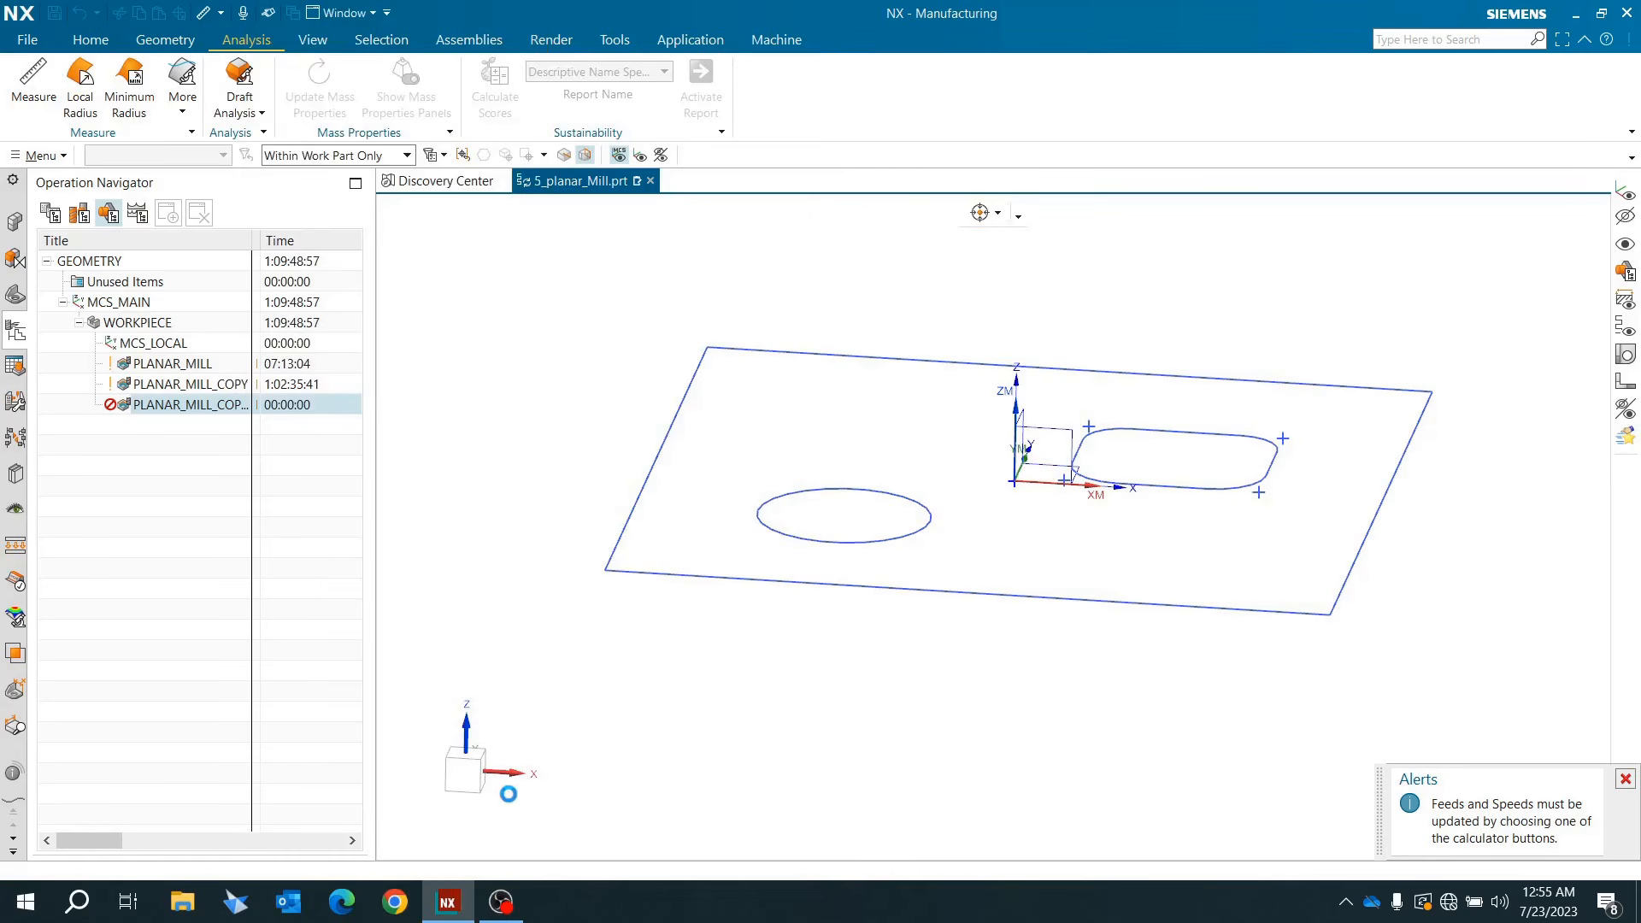
left_click(835, 685)
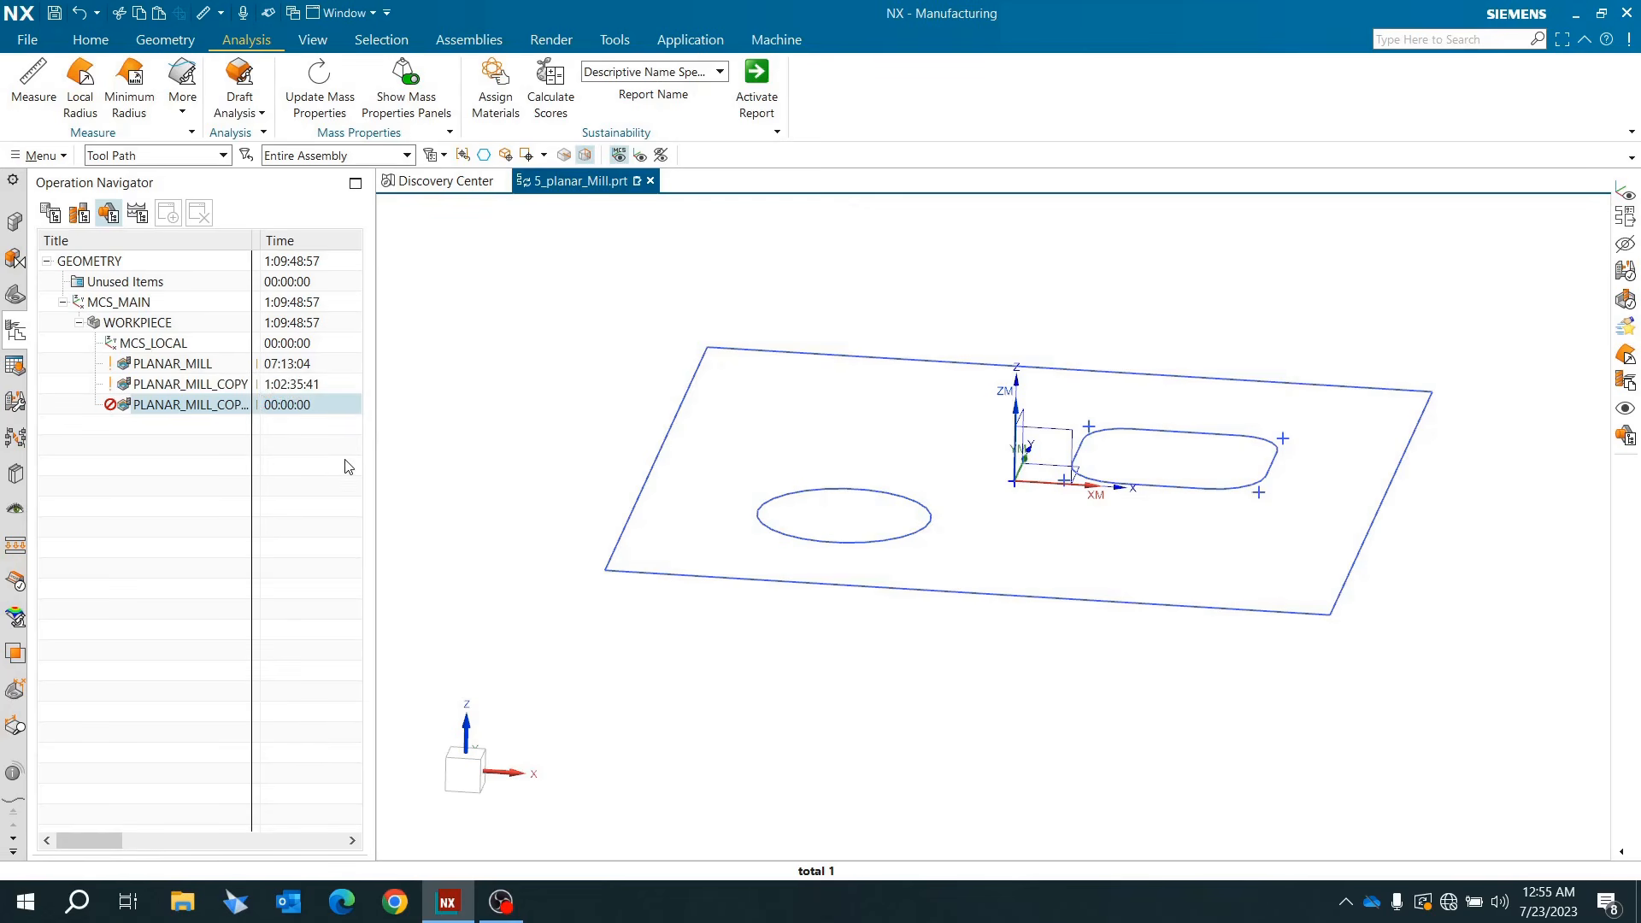
double_click(205, 405)
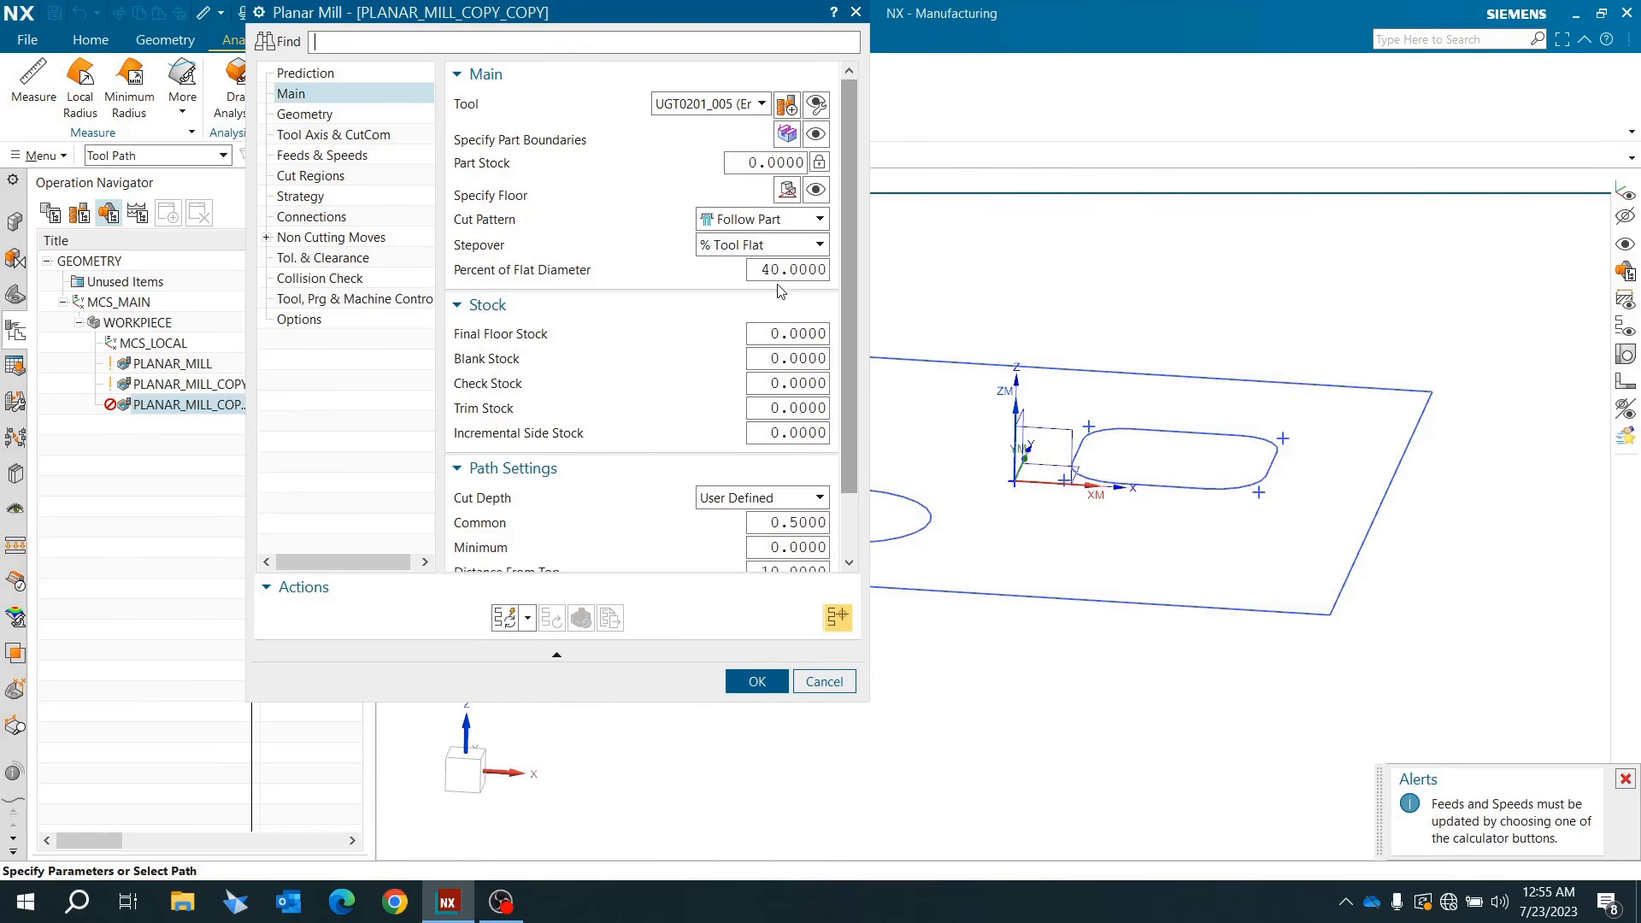
left_click(787, 106)
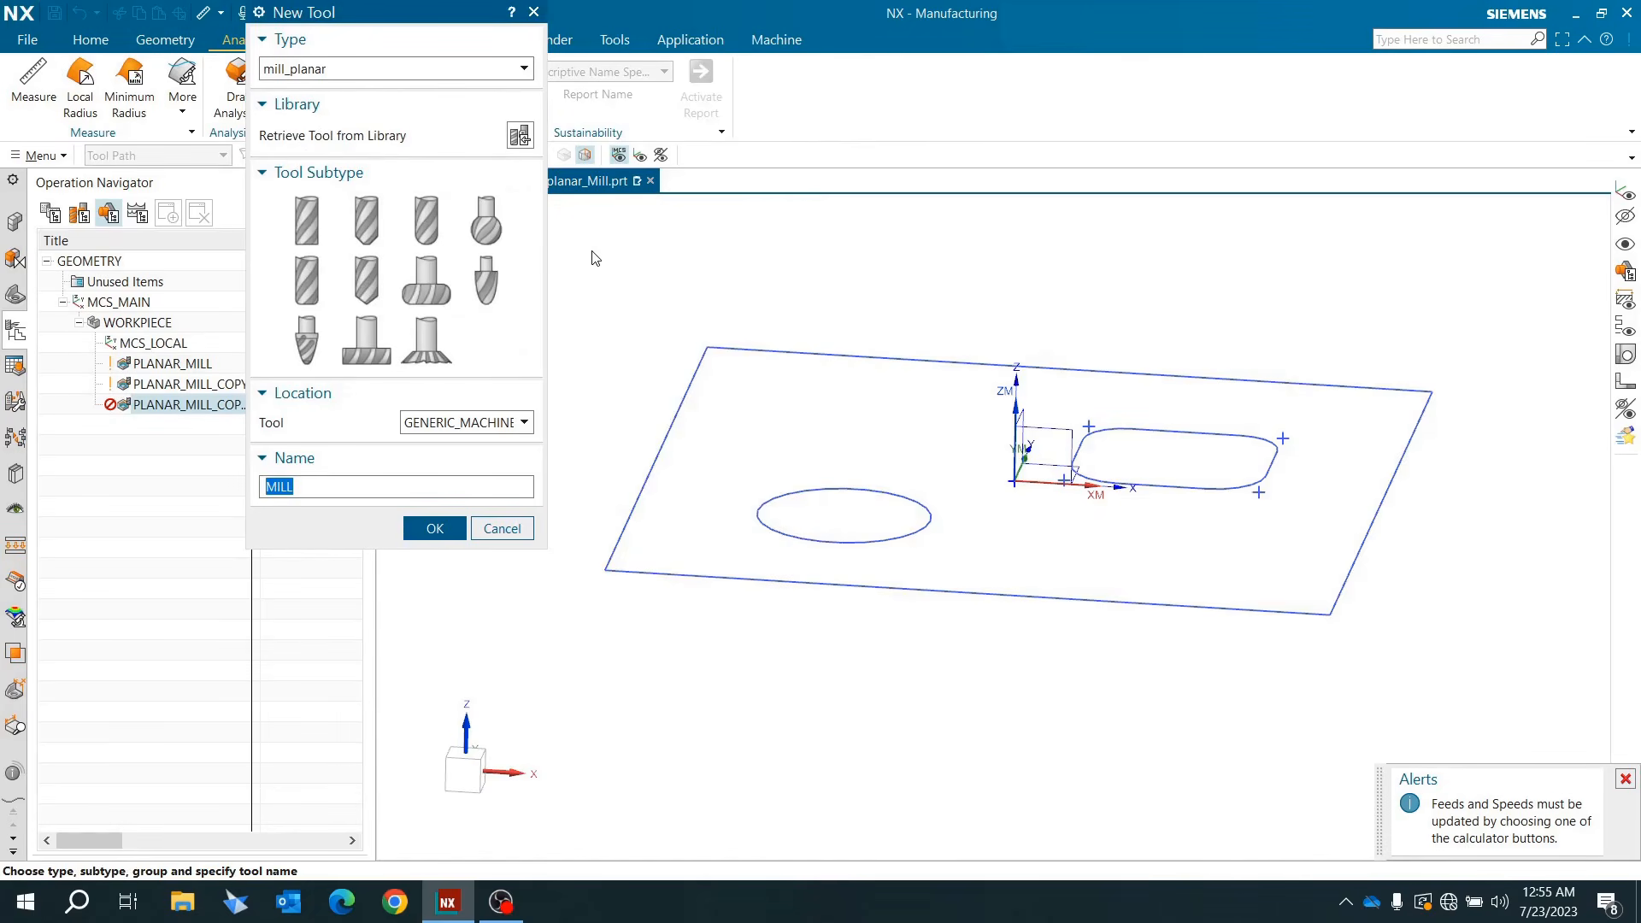
left_click(305, 230)
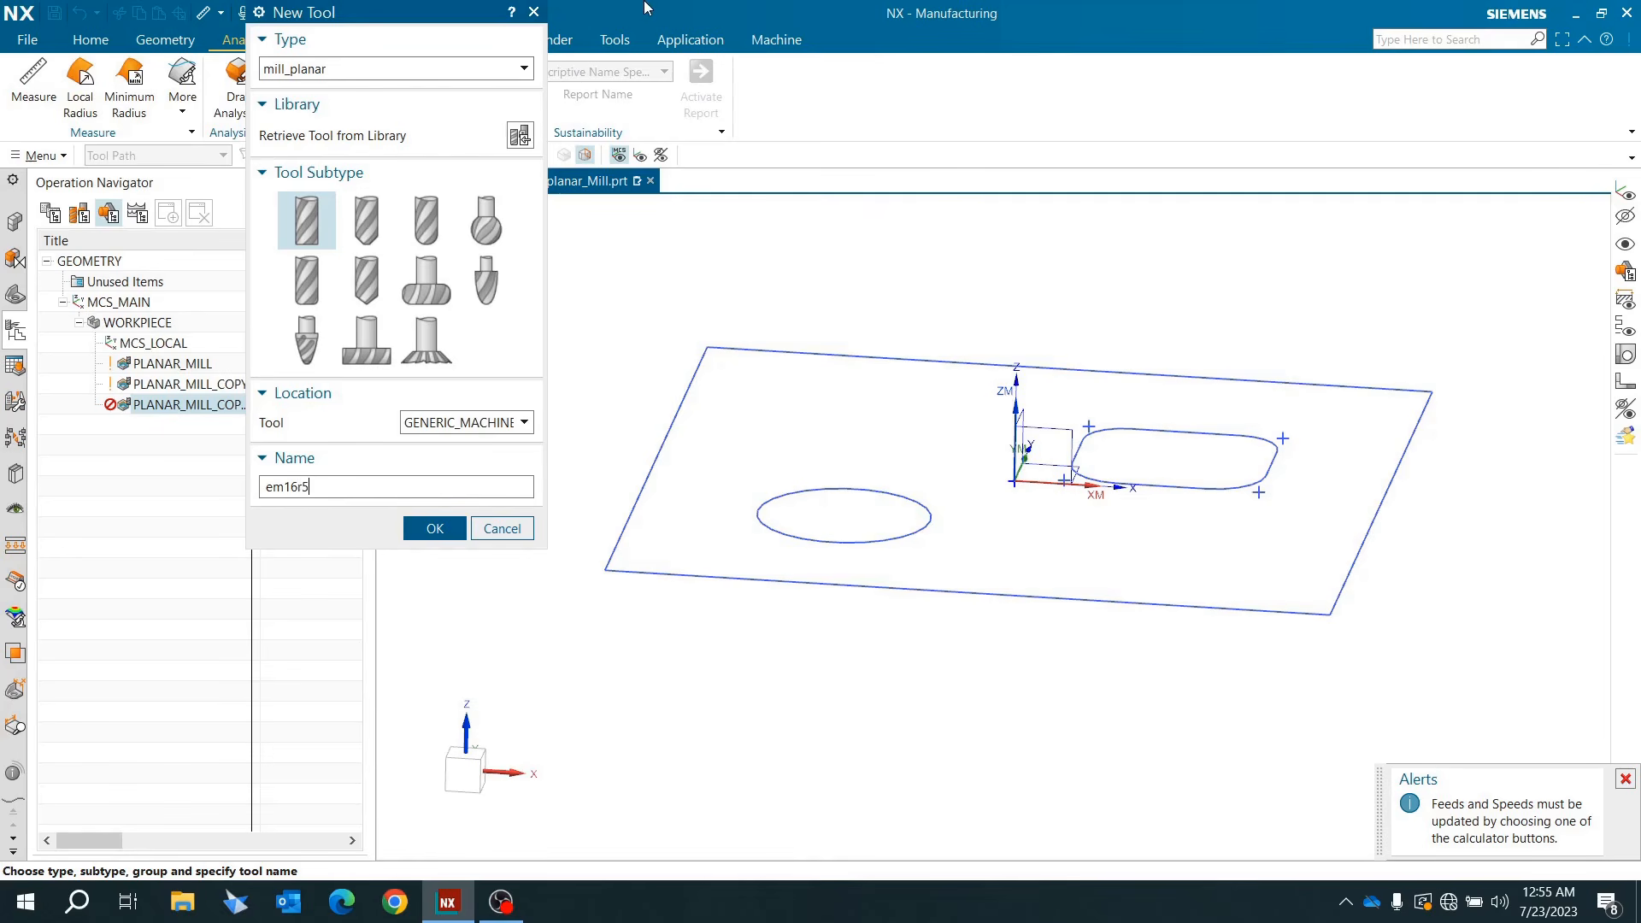
left_click(434, 528)
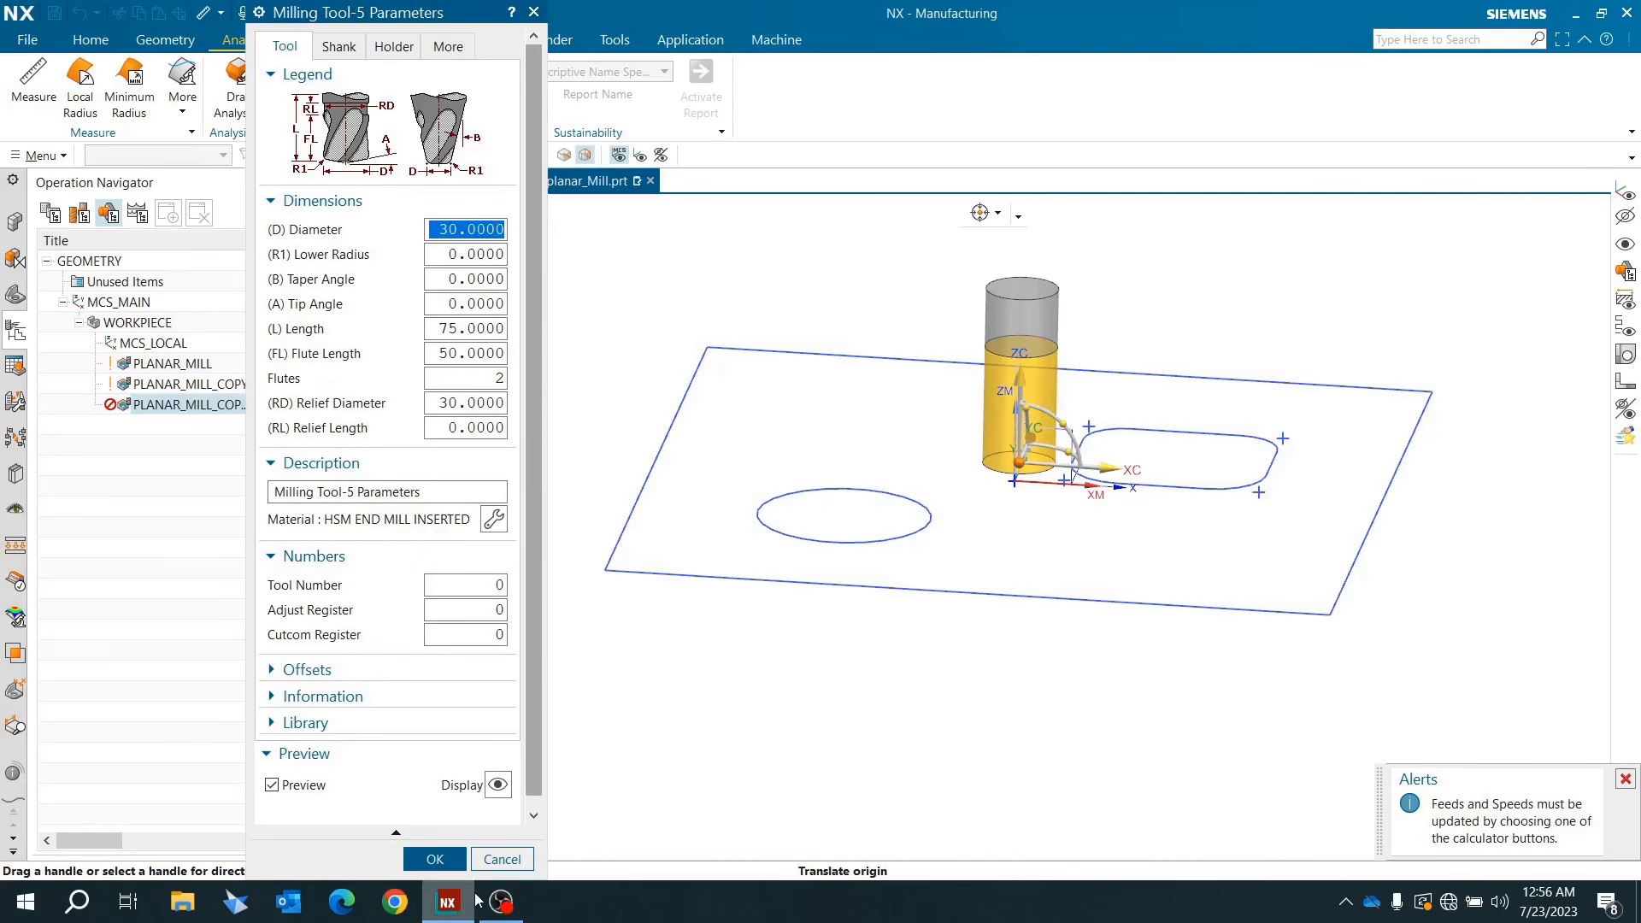
left_click(490, 859)
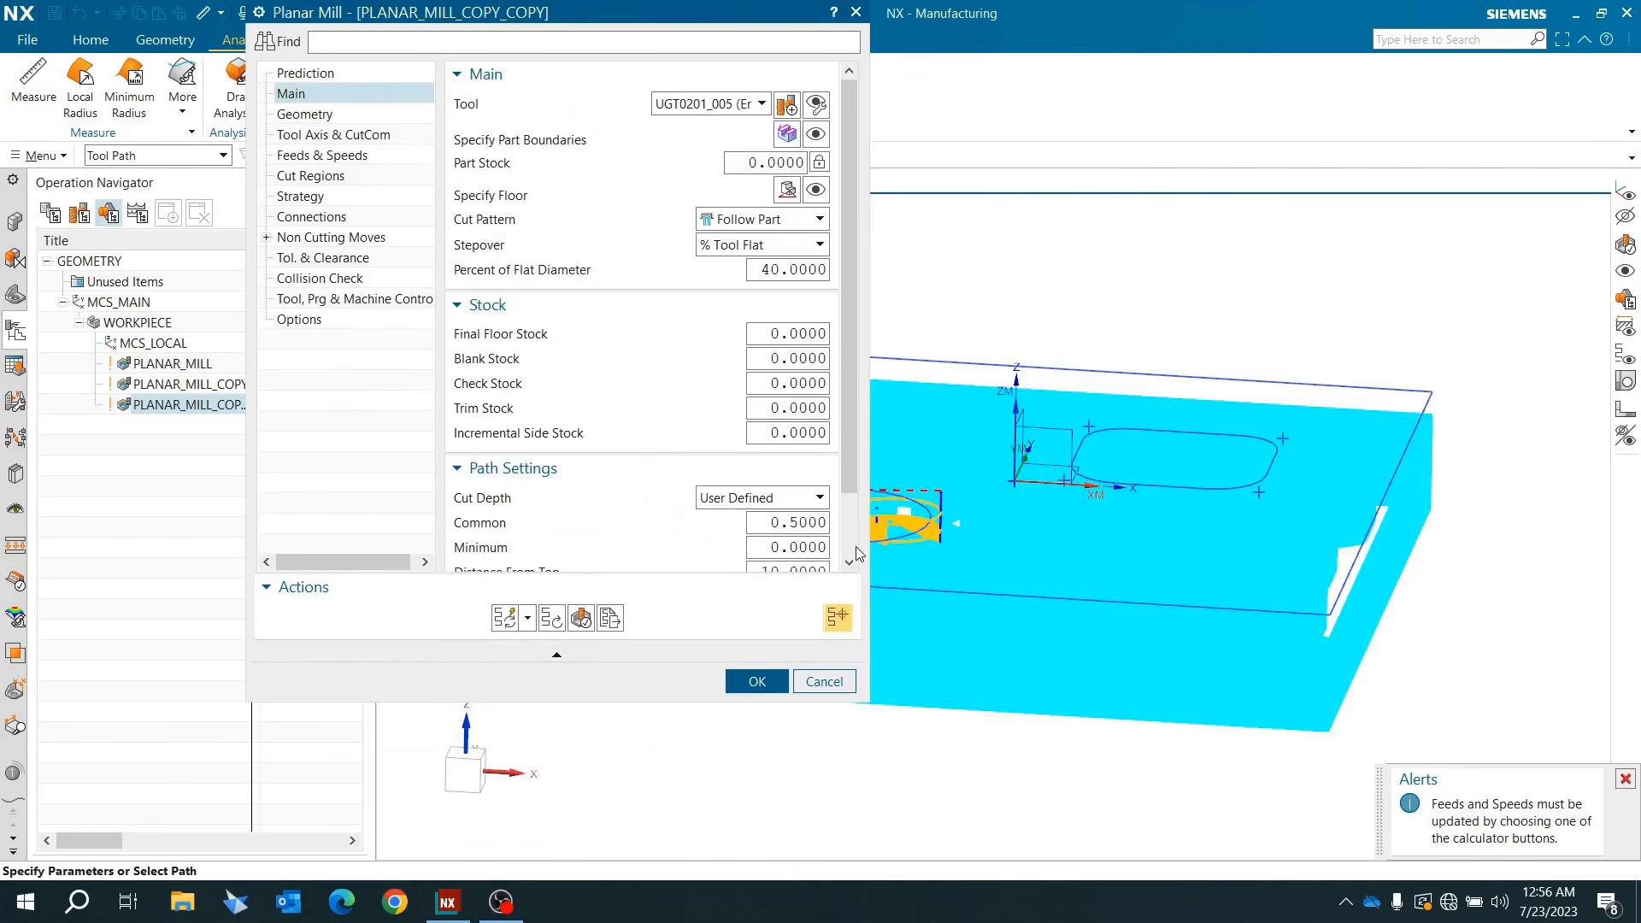
Step: Create a mill_planar end mill named MILL16 with a 16 mm diameter for the duplicated operation
scroll(615, 527, "down", 2)
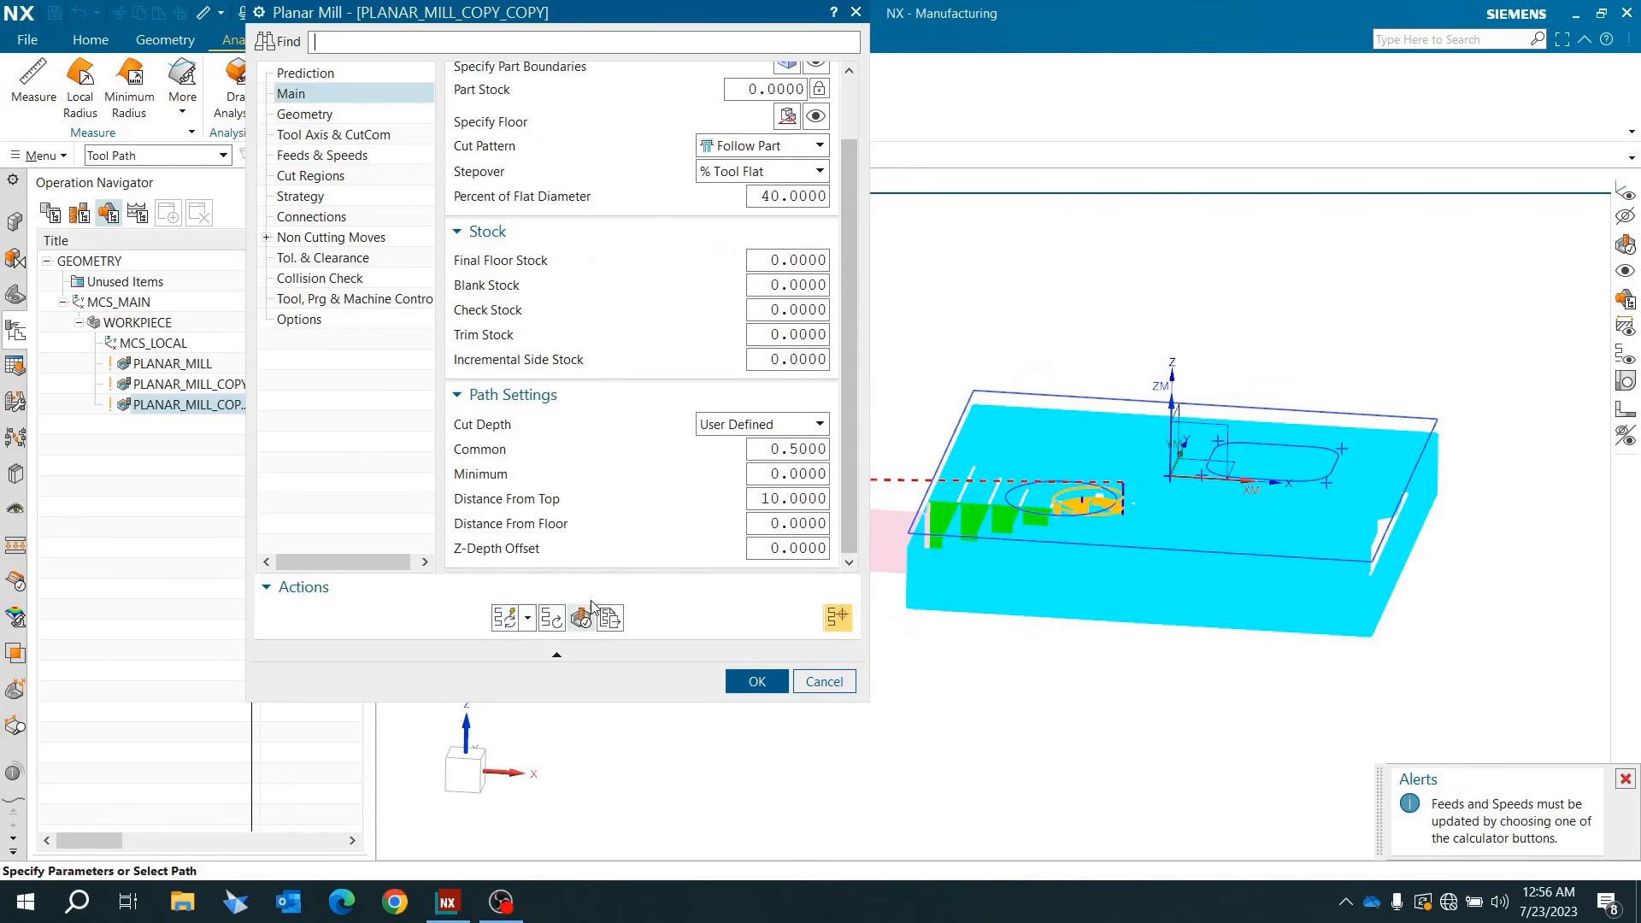
scroll(663, 492, "up", 2)
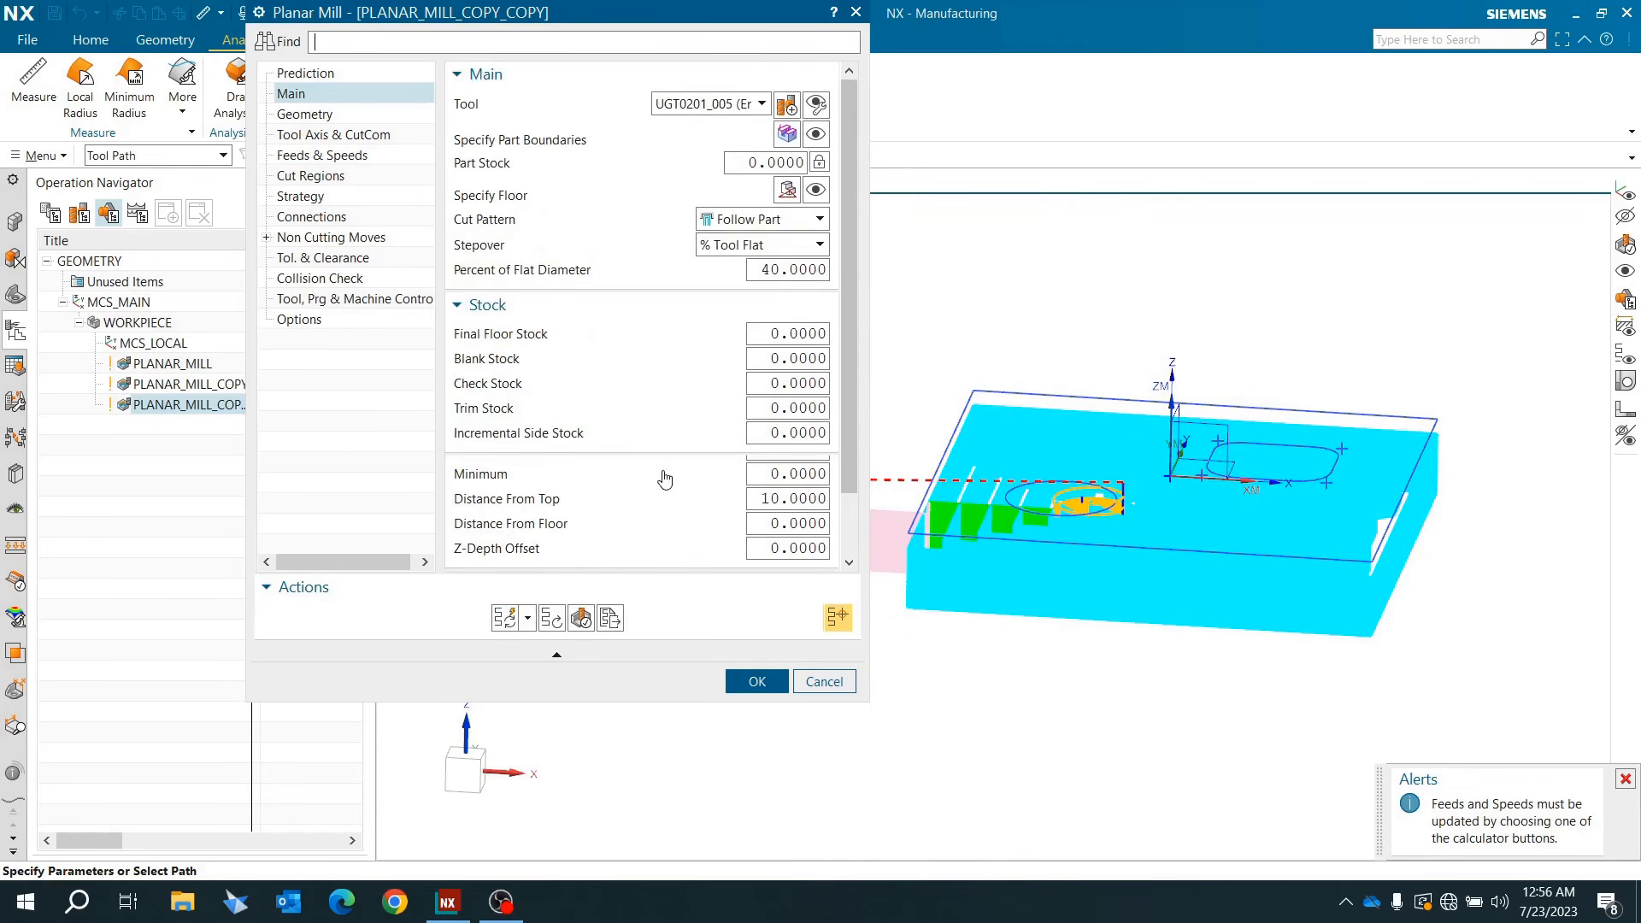
left_click(787, 104)
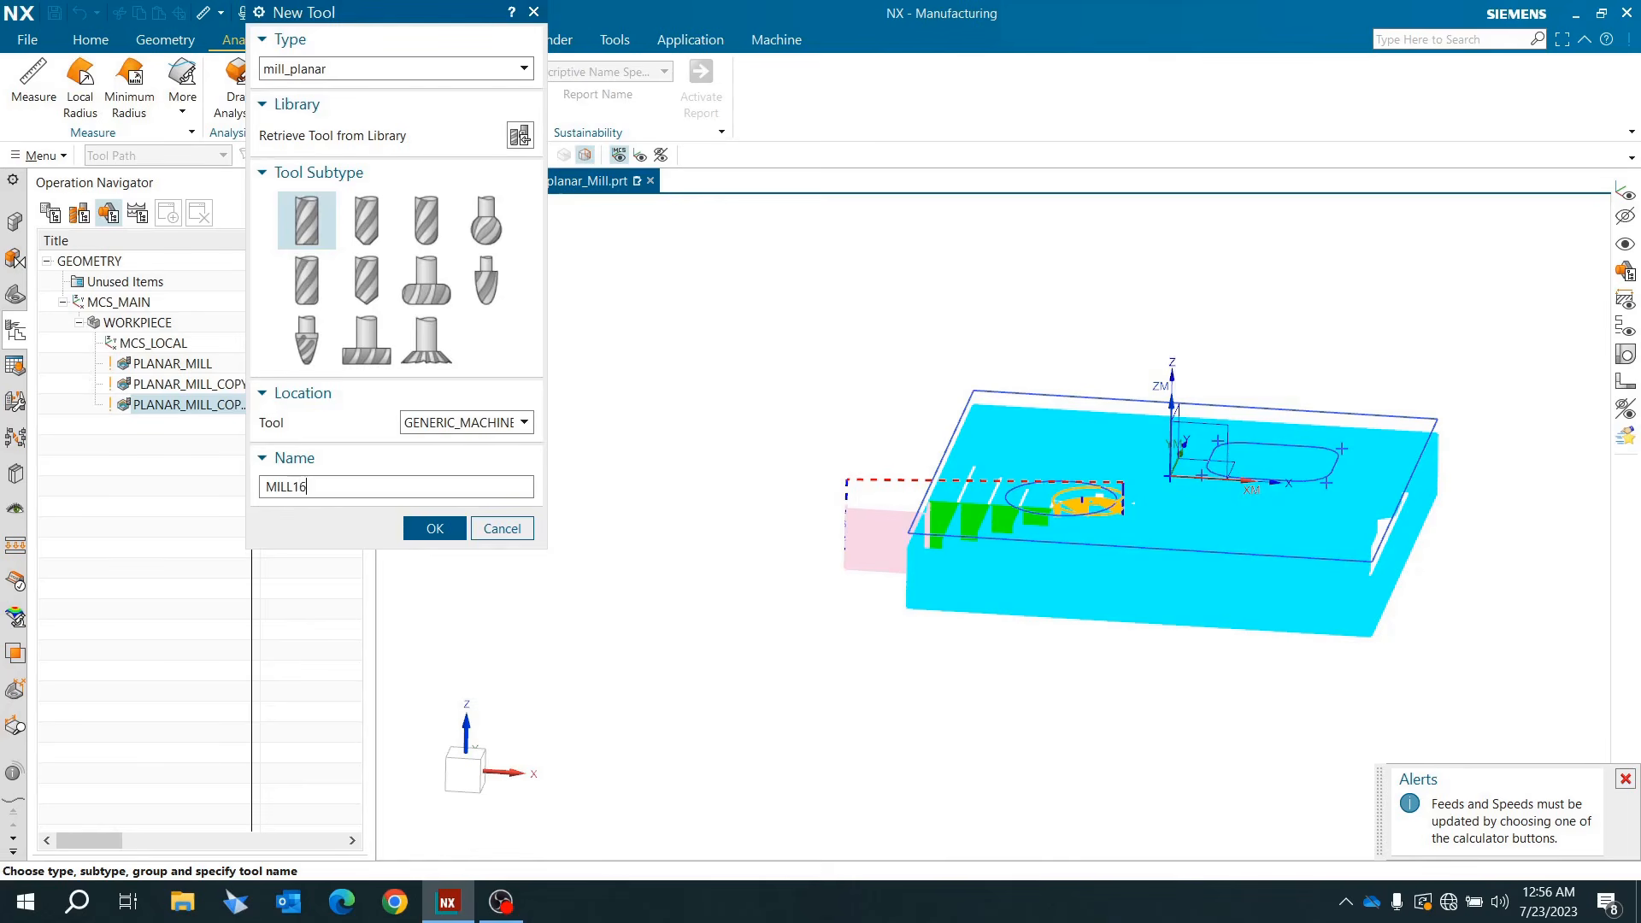
key("Return")
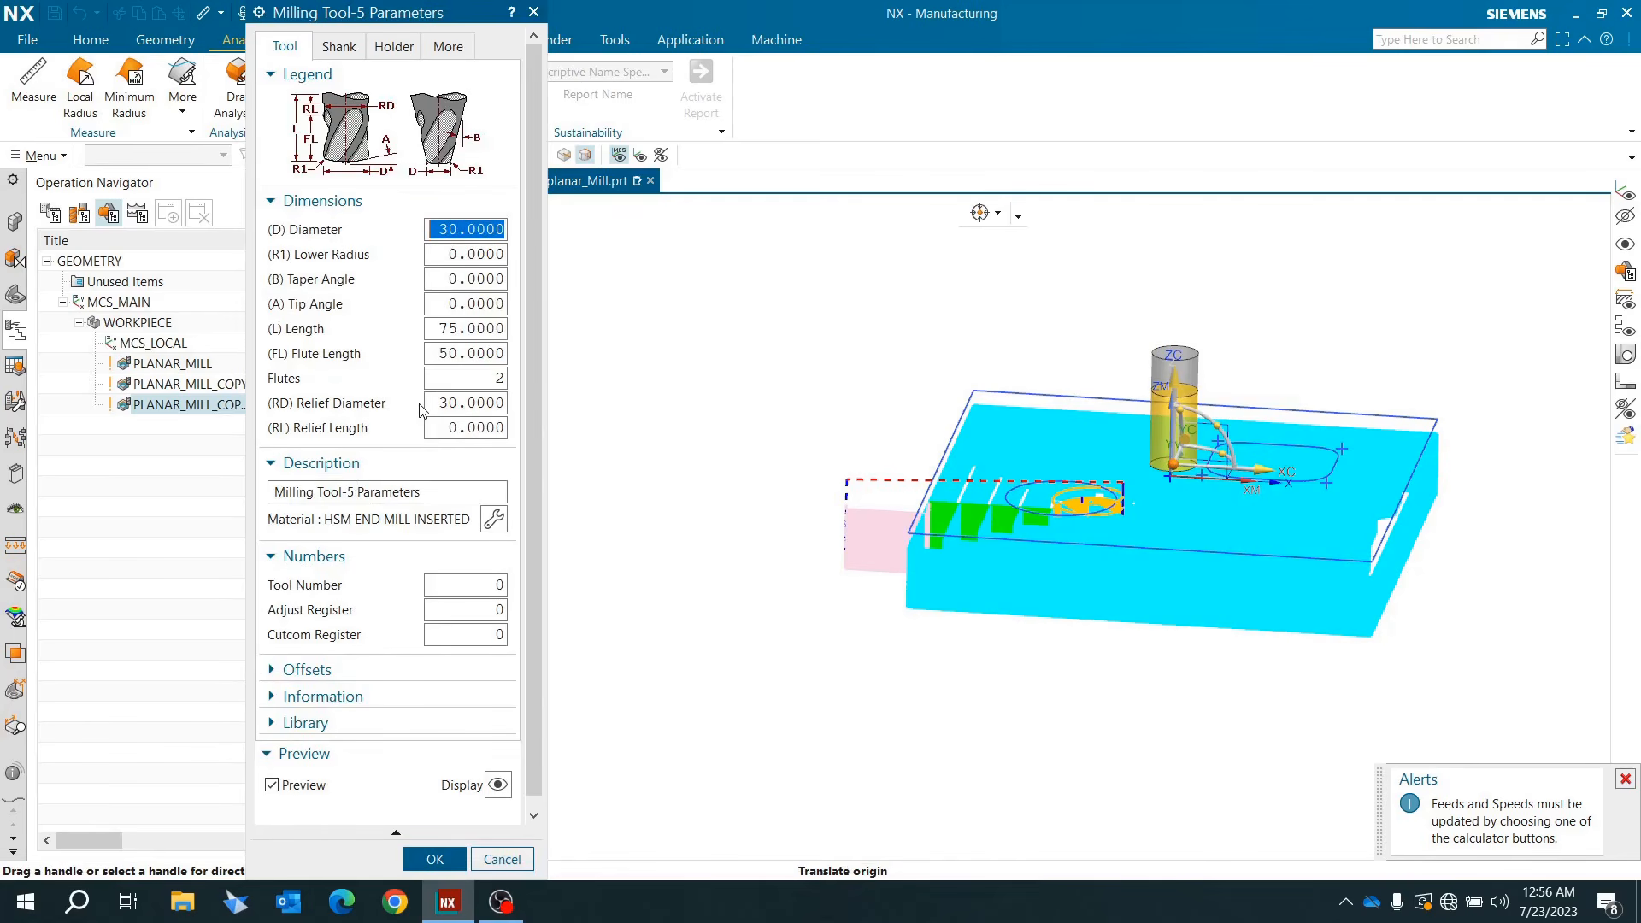
type("16")
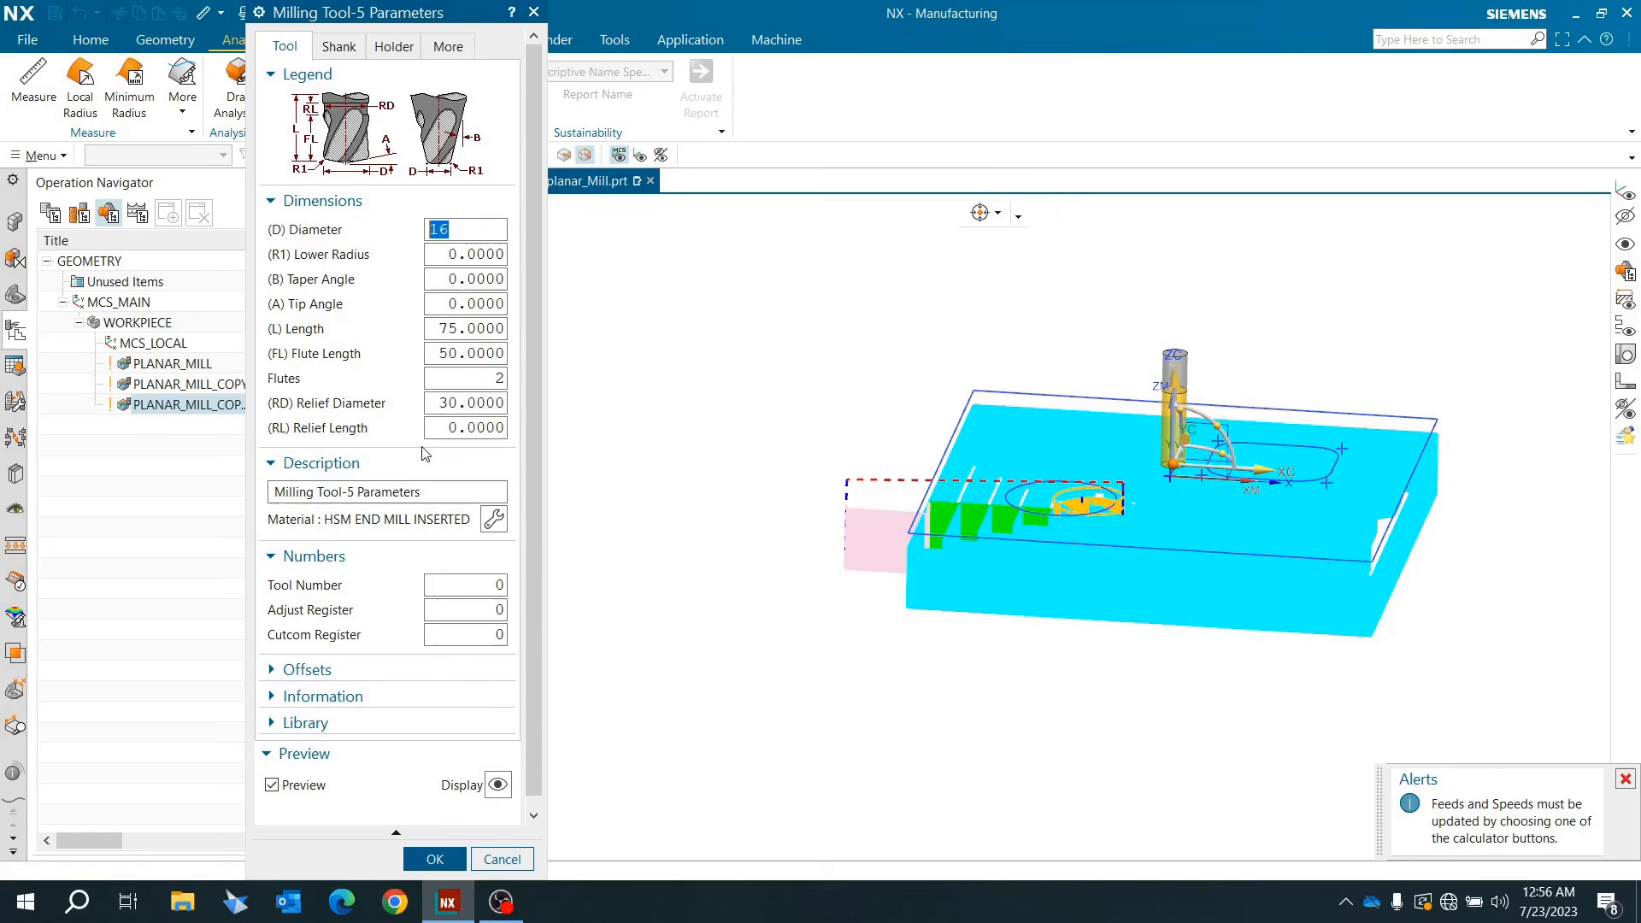
left_click(433, 857)
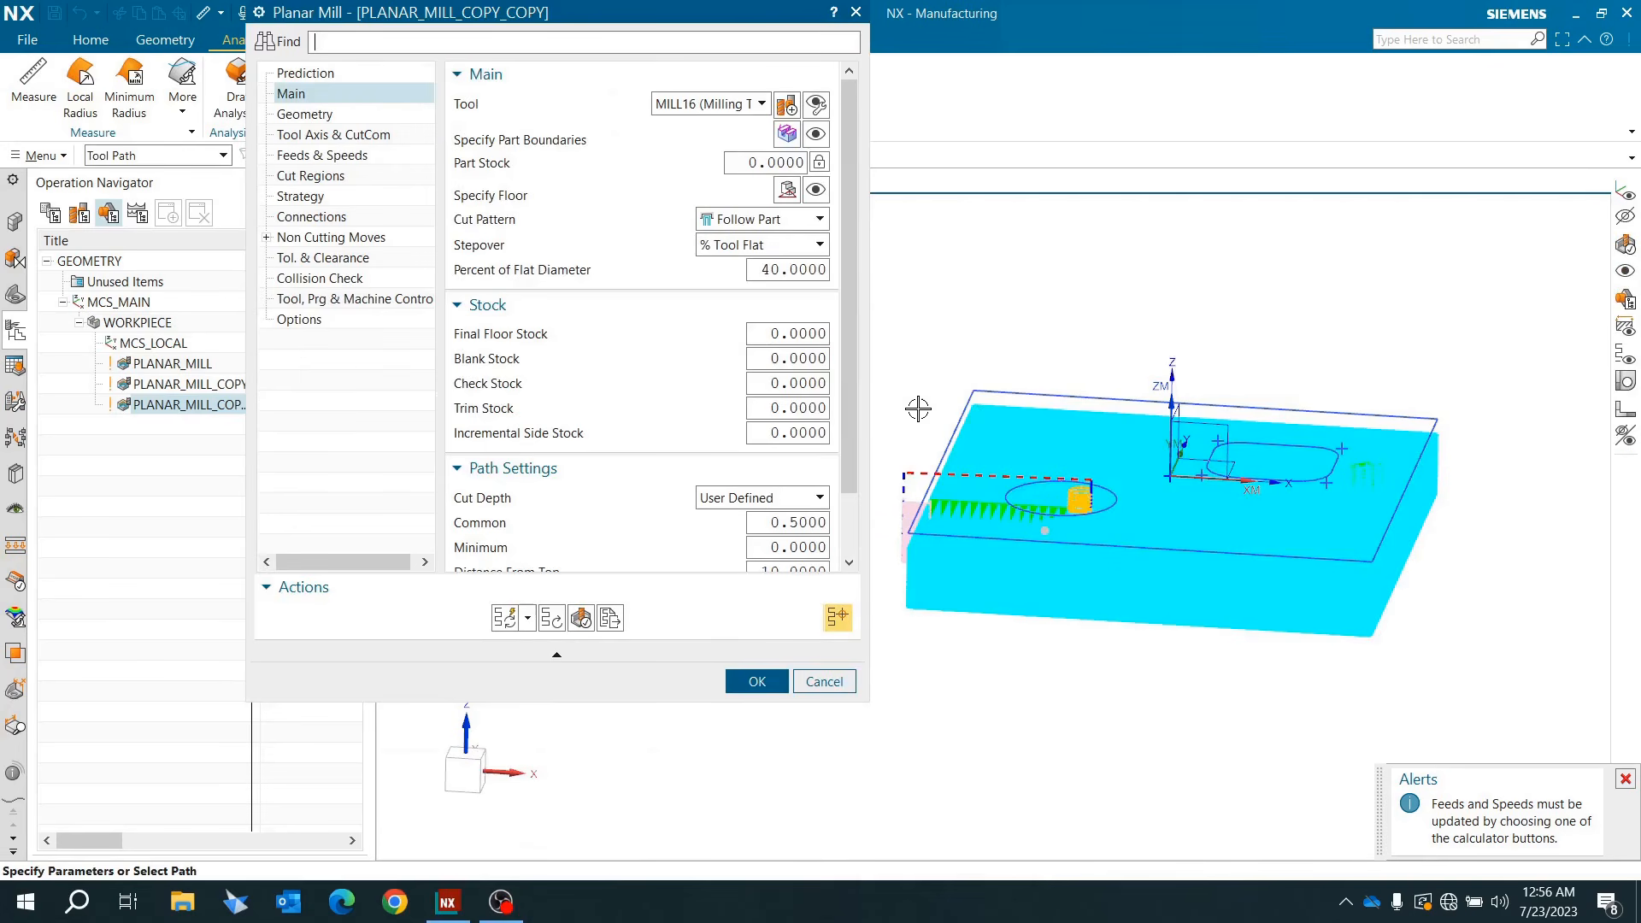
Step: Replace both existing part boundaries with one closed boundary on the circle, using the Curves method and Tool Side Inside
left_click(786, 134)
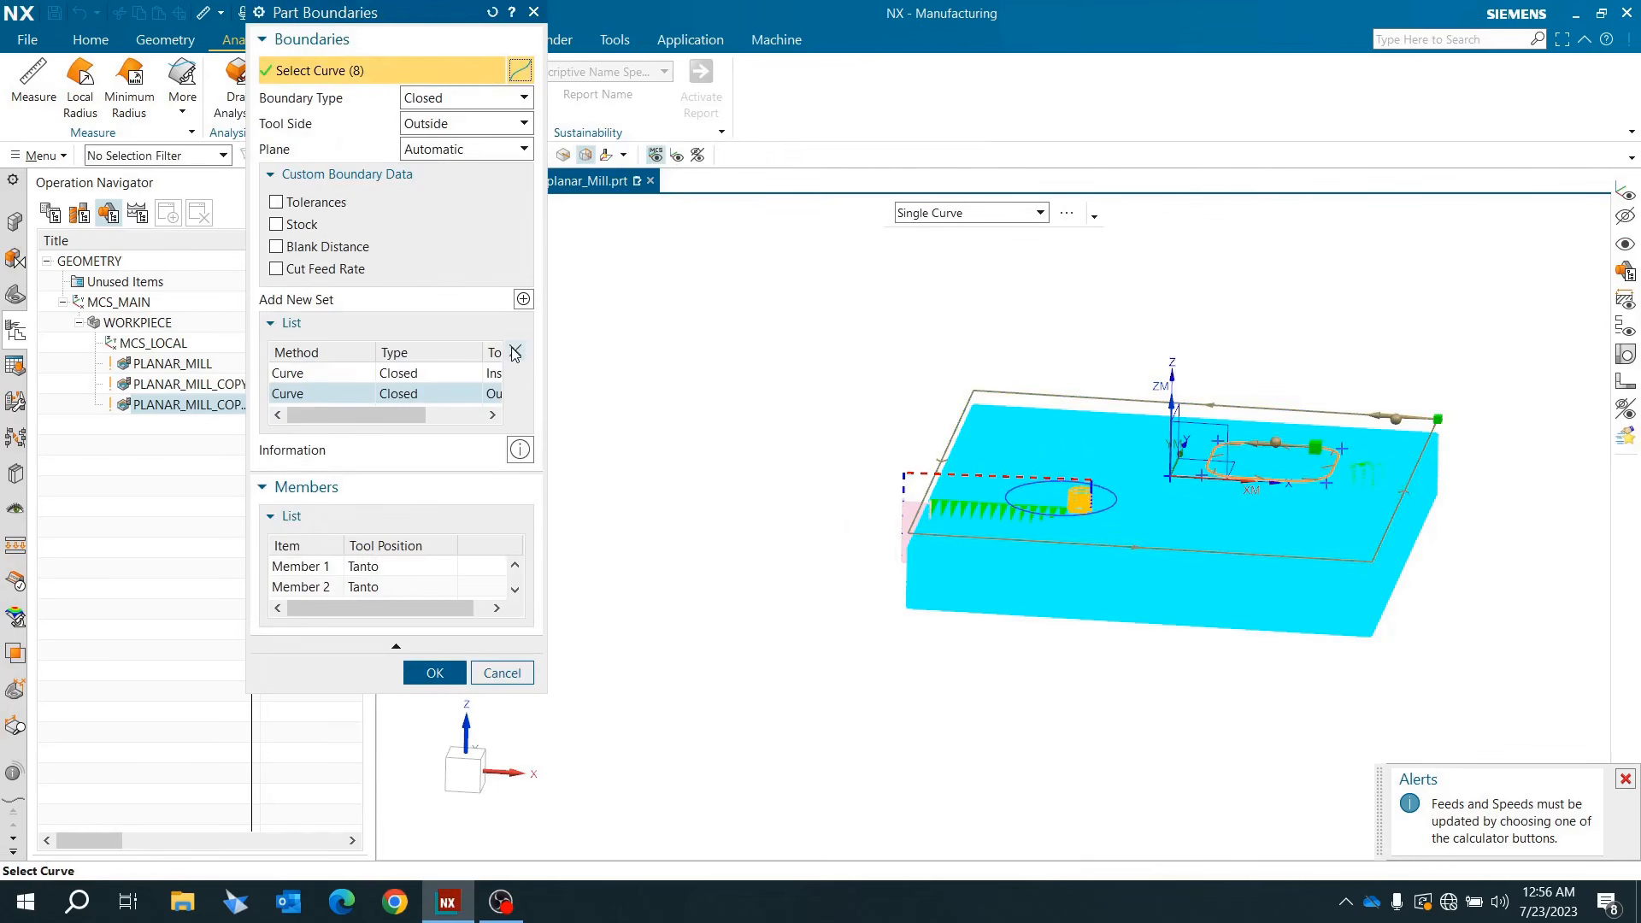
left_click(515, 353)
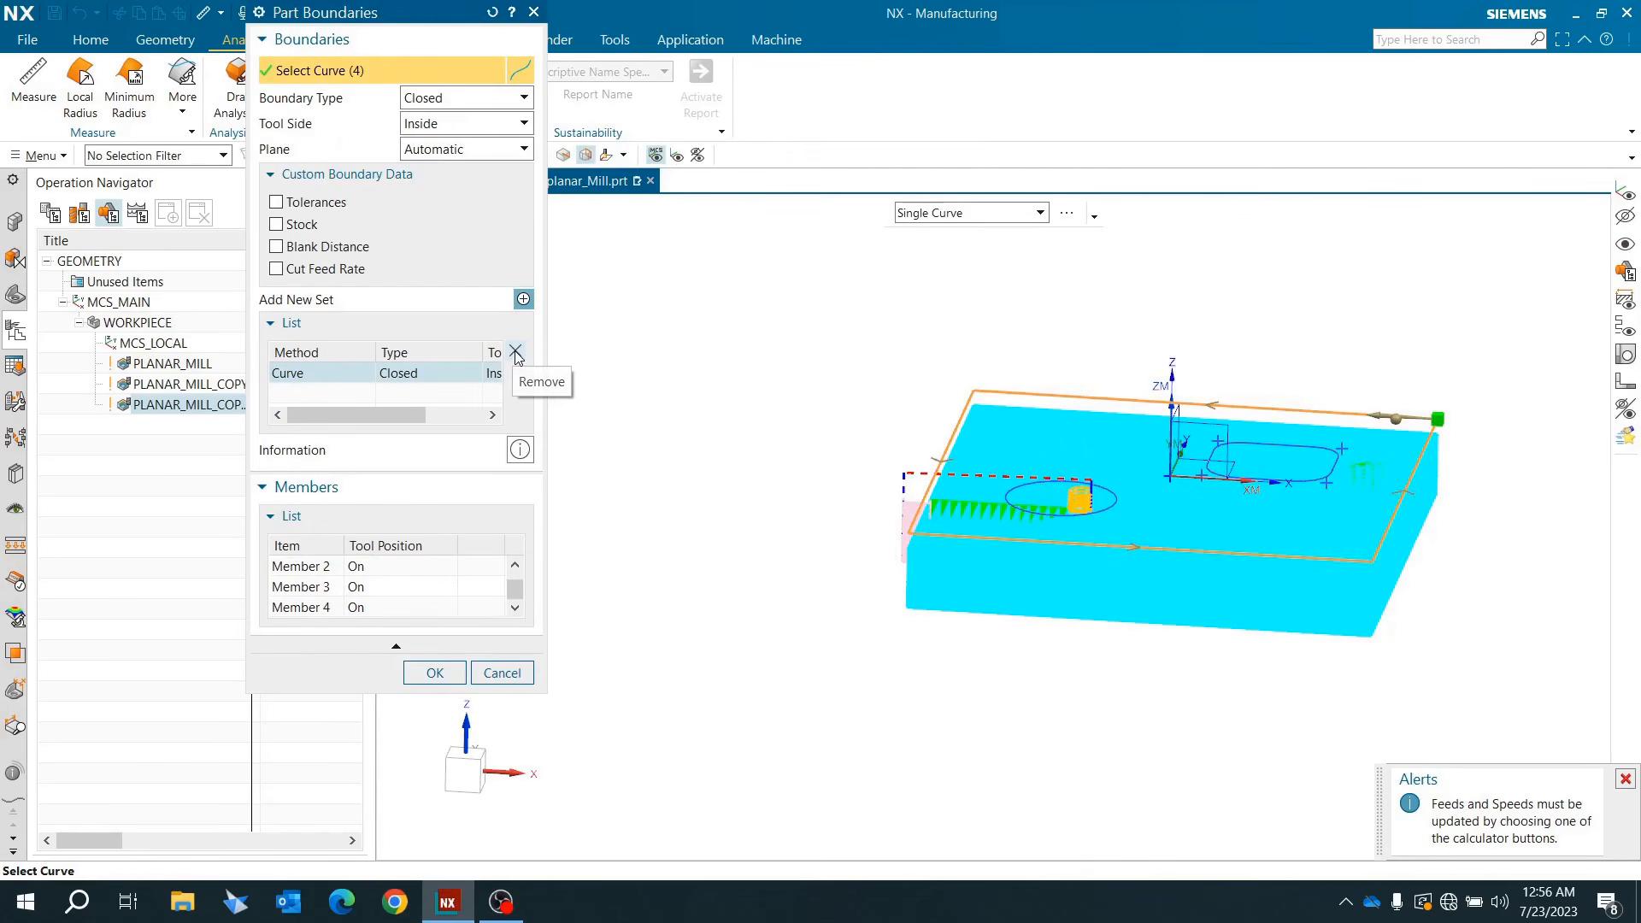
left_click(515, 353)
middle_click_drag(1197, 487, 1201, 563)
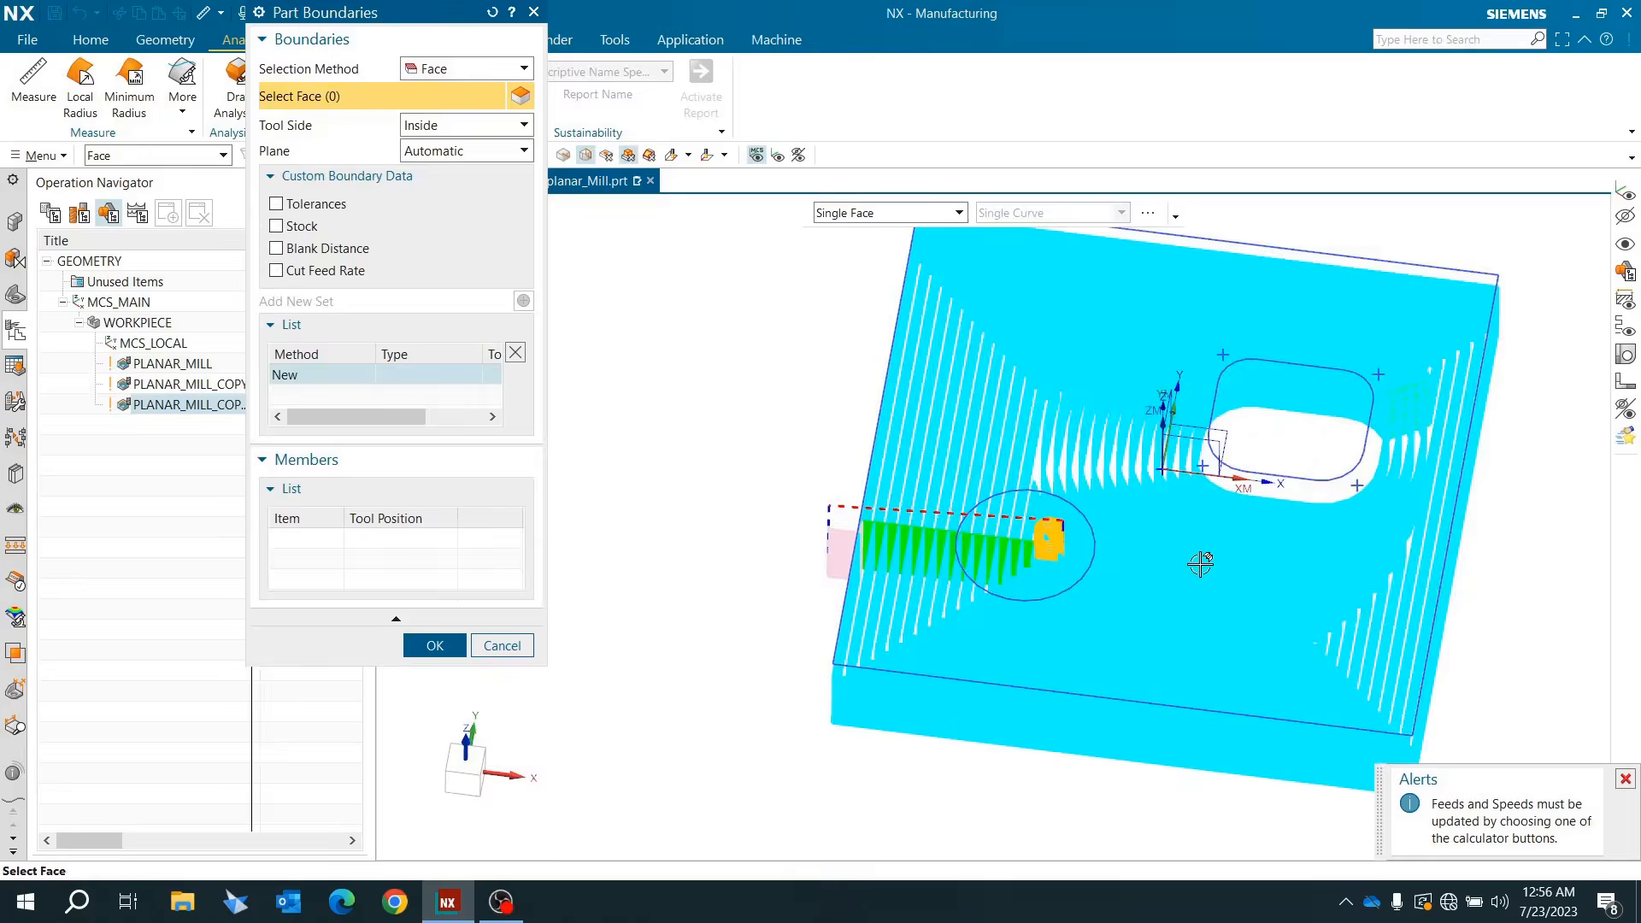
scroll(1172, 561, "up", 1)
left_click(462, 69)
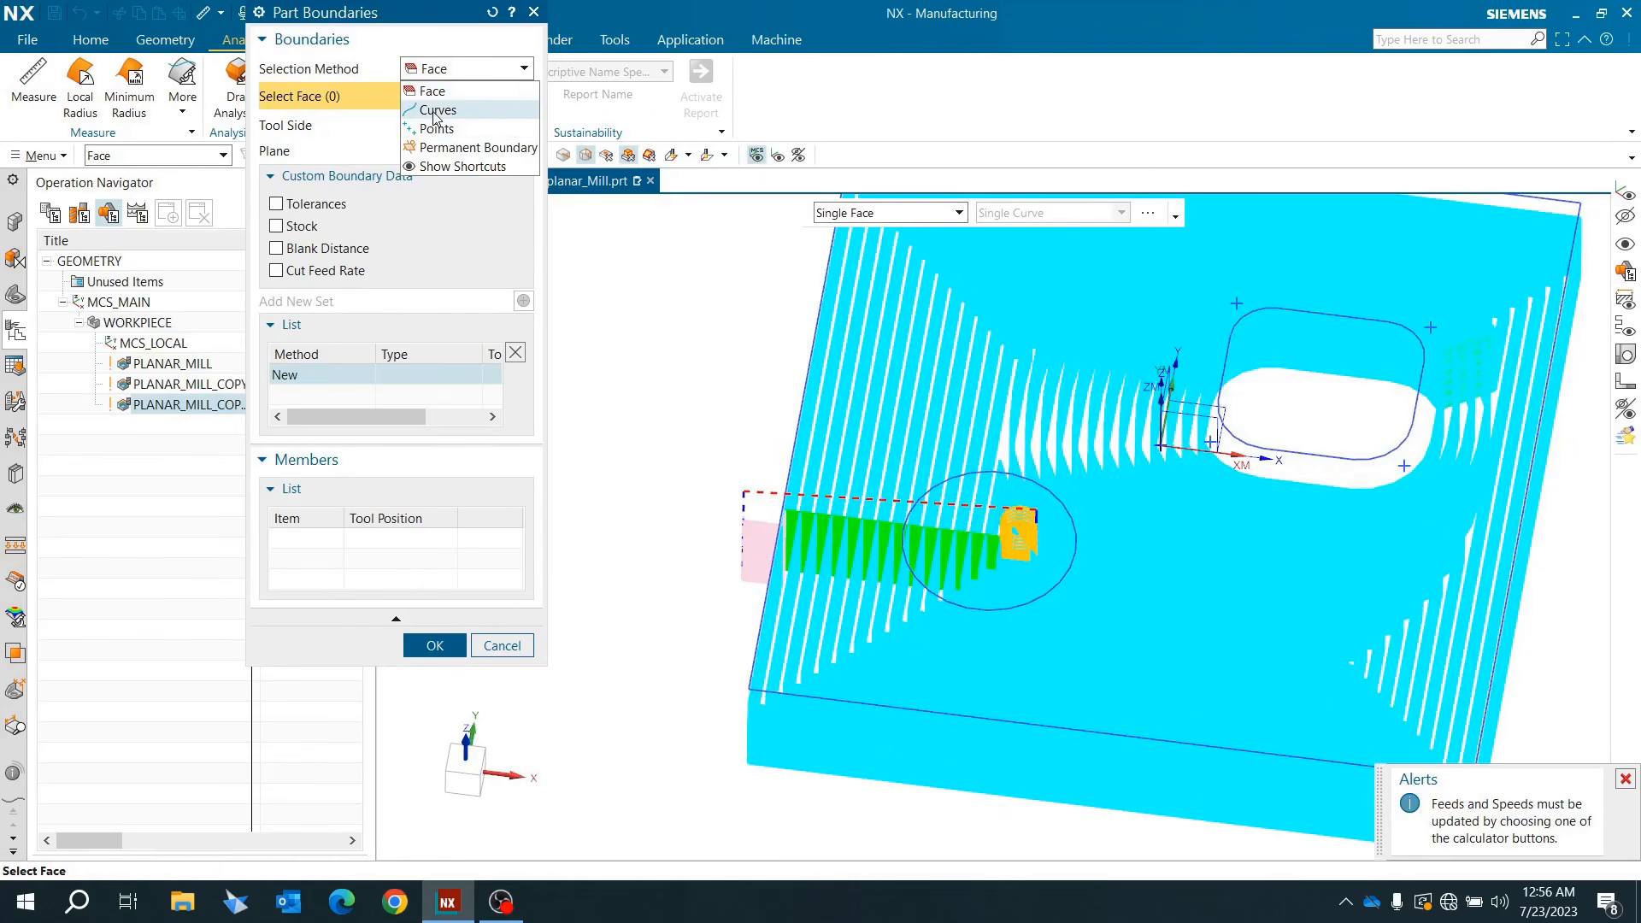
left_click(427, 104)
left_click(975, 486)
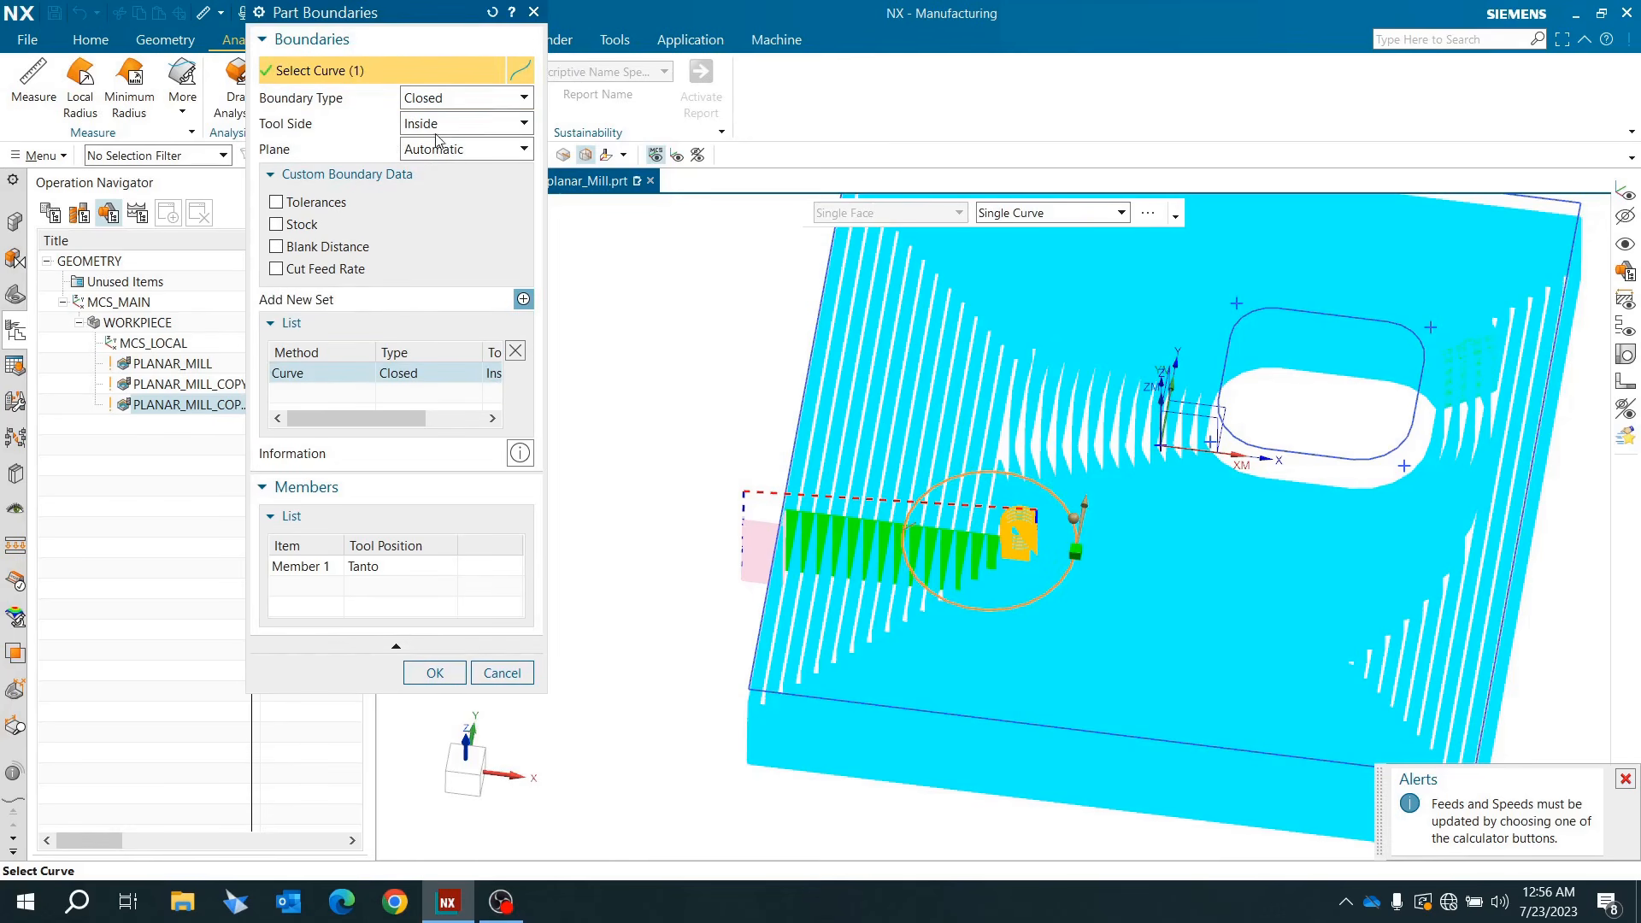
left_click(435, 672)
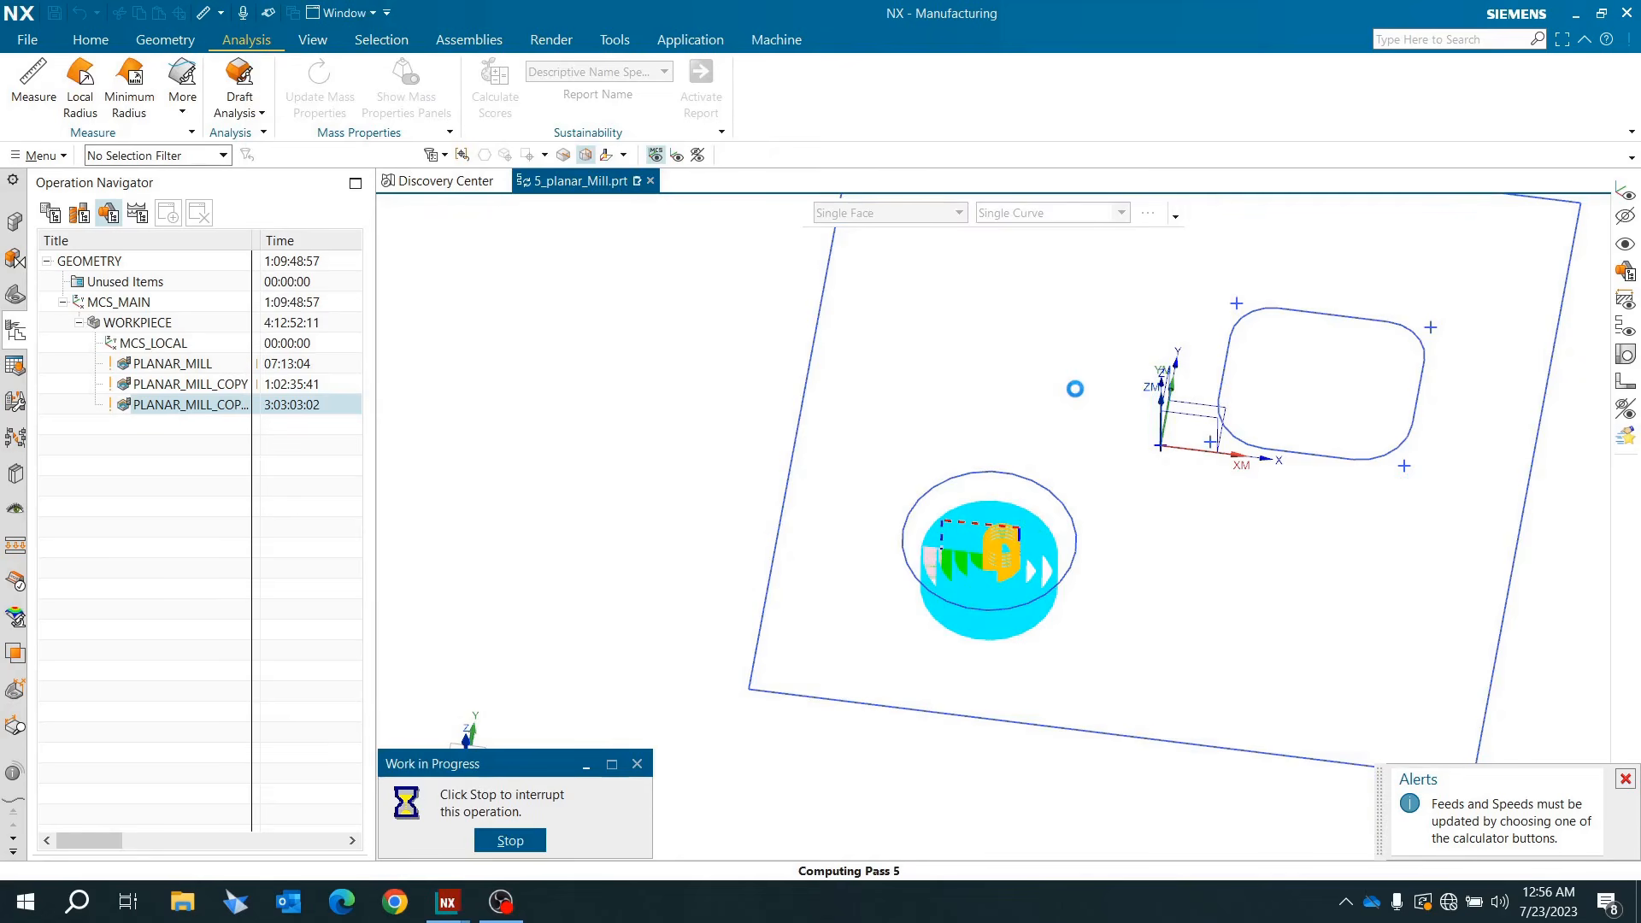
Step: Set the floor plane's offset distance from its planar reference to 80 mm
middle_click_drag(1075, 389, 1030, 404)
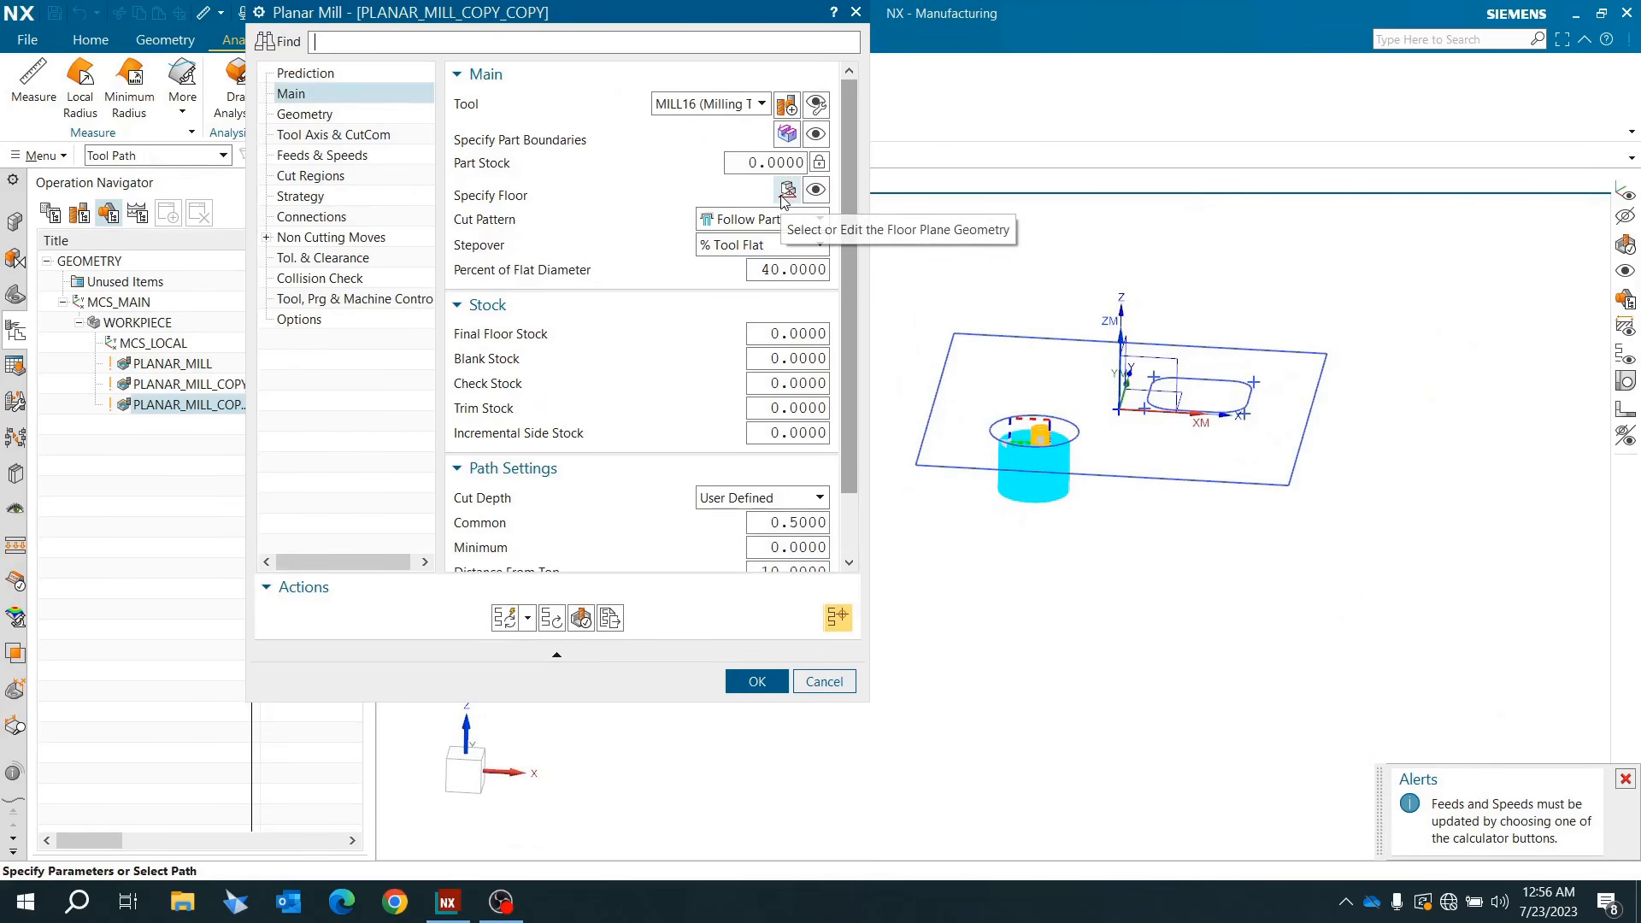
middle_click(800, 298)
scroll(1053, 474, "up", 3)
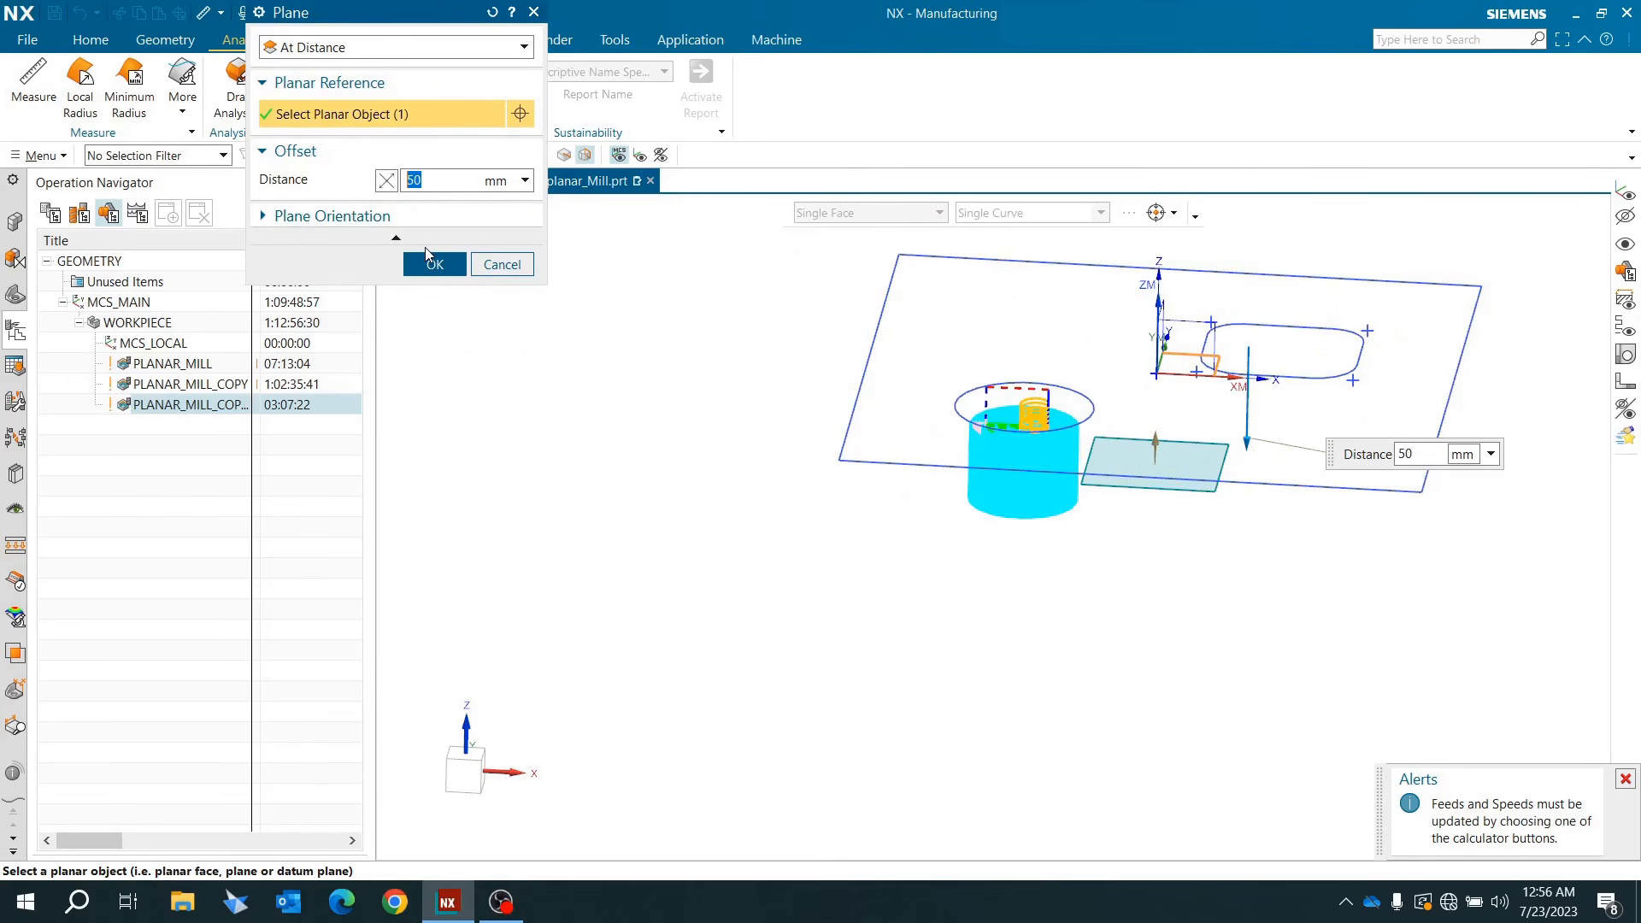
type("80")
key("Return")
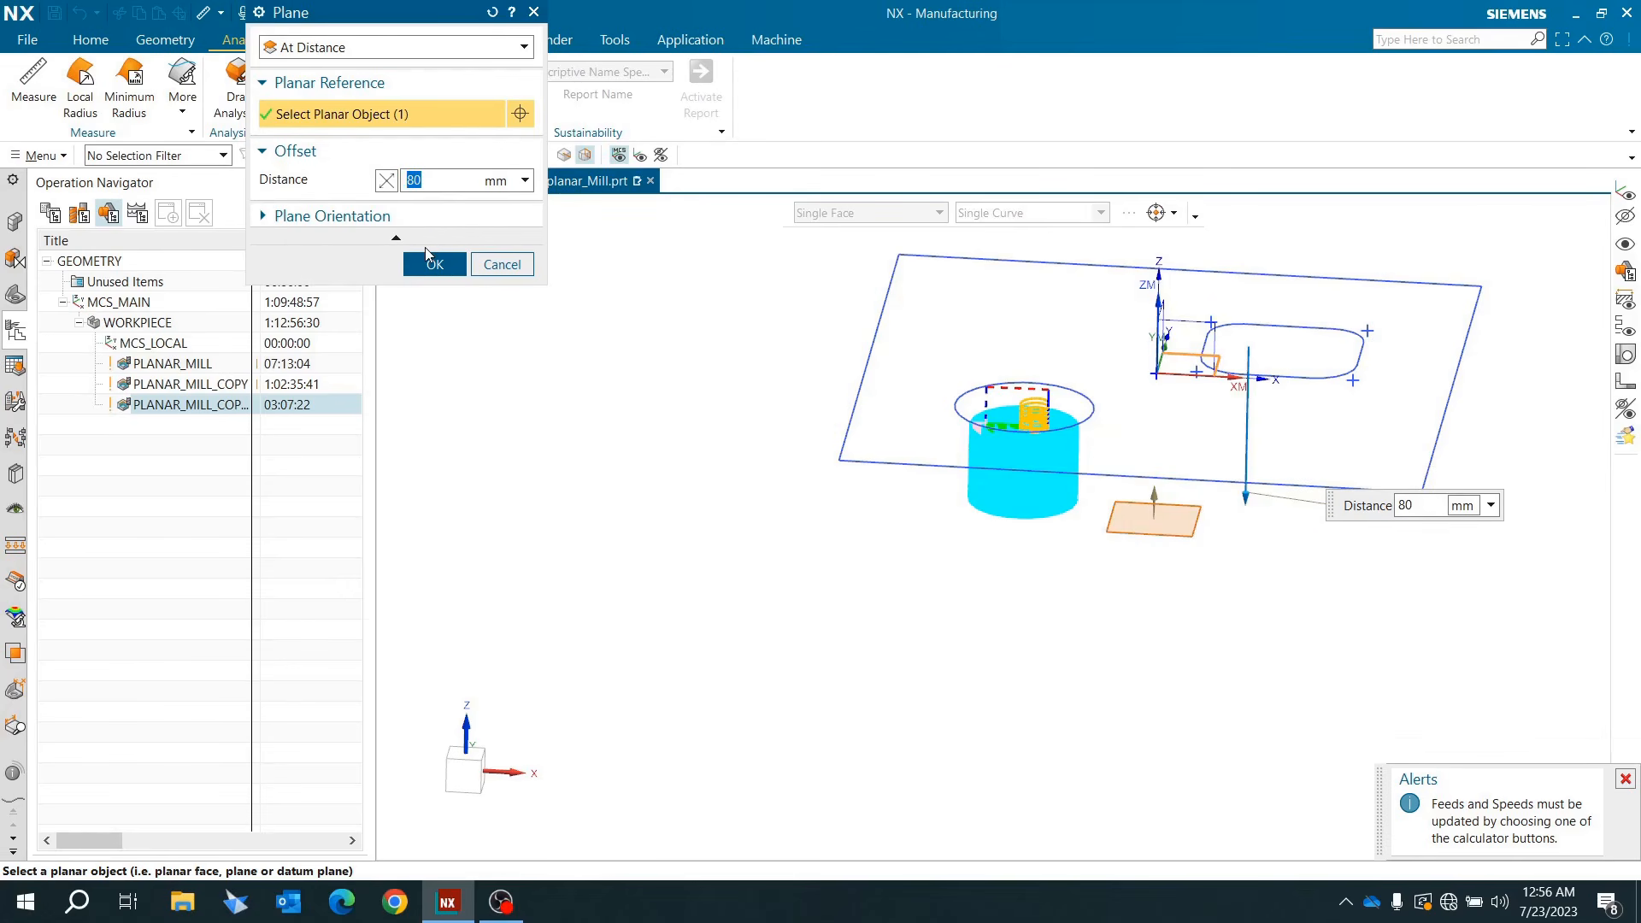
left_click(421, 266)
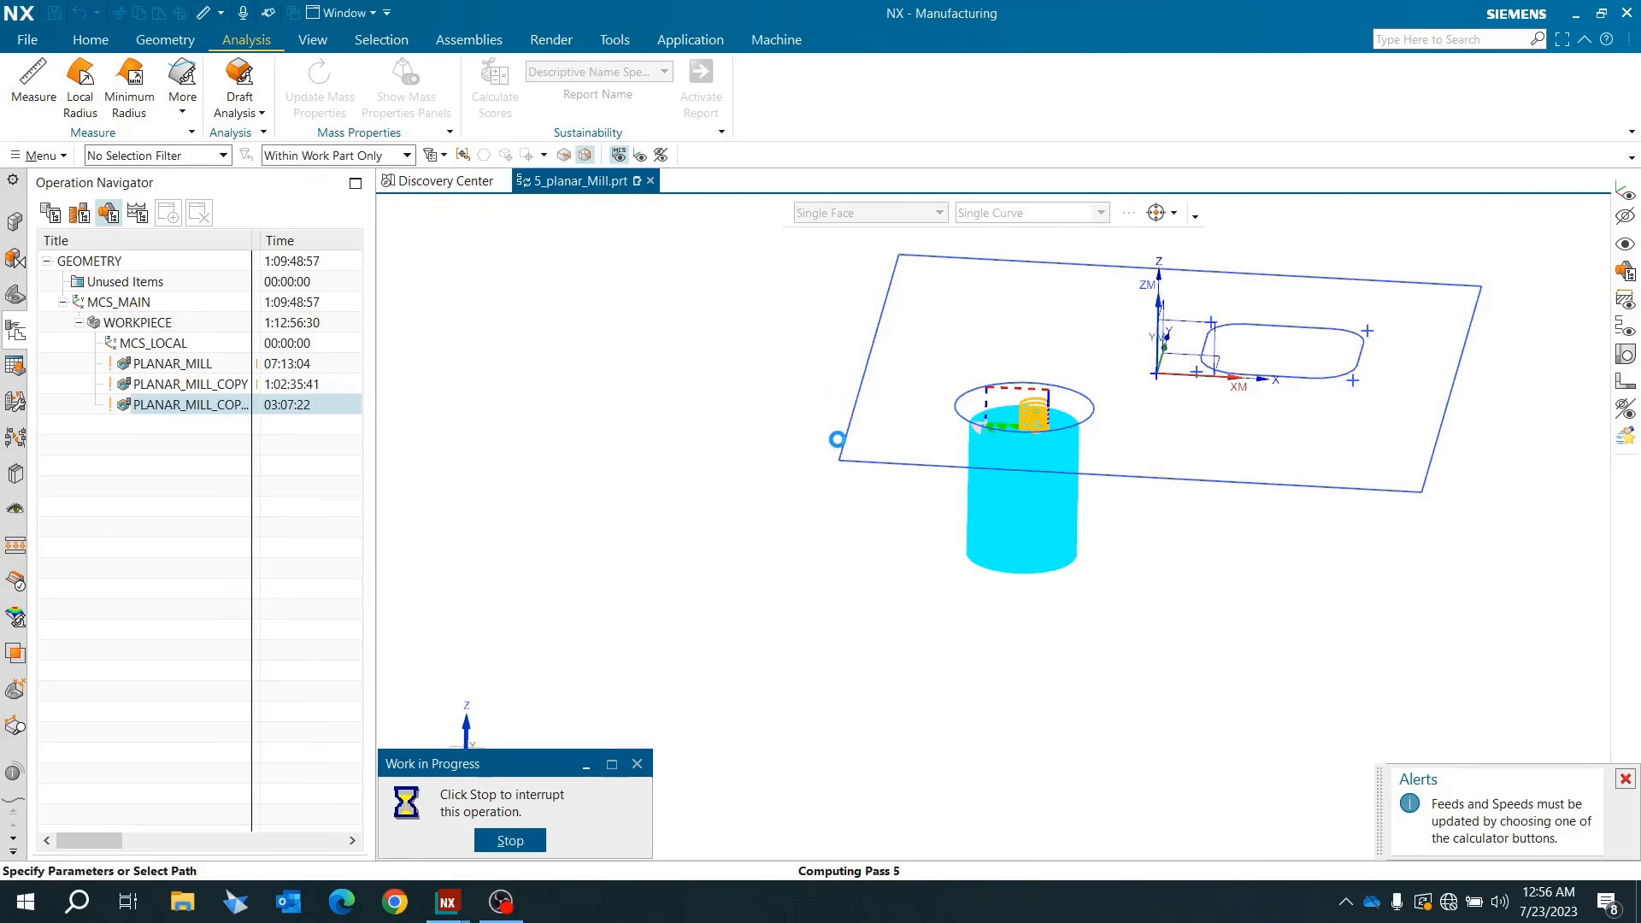
Step: Set the path's Distance From Top to 50 for the circular pocket
middle_click_drag(1044, 504, 1030, 390)
scroll(1042, 389, "up", 3)
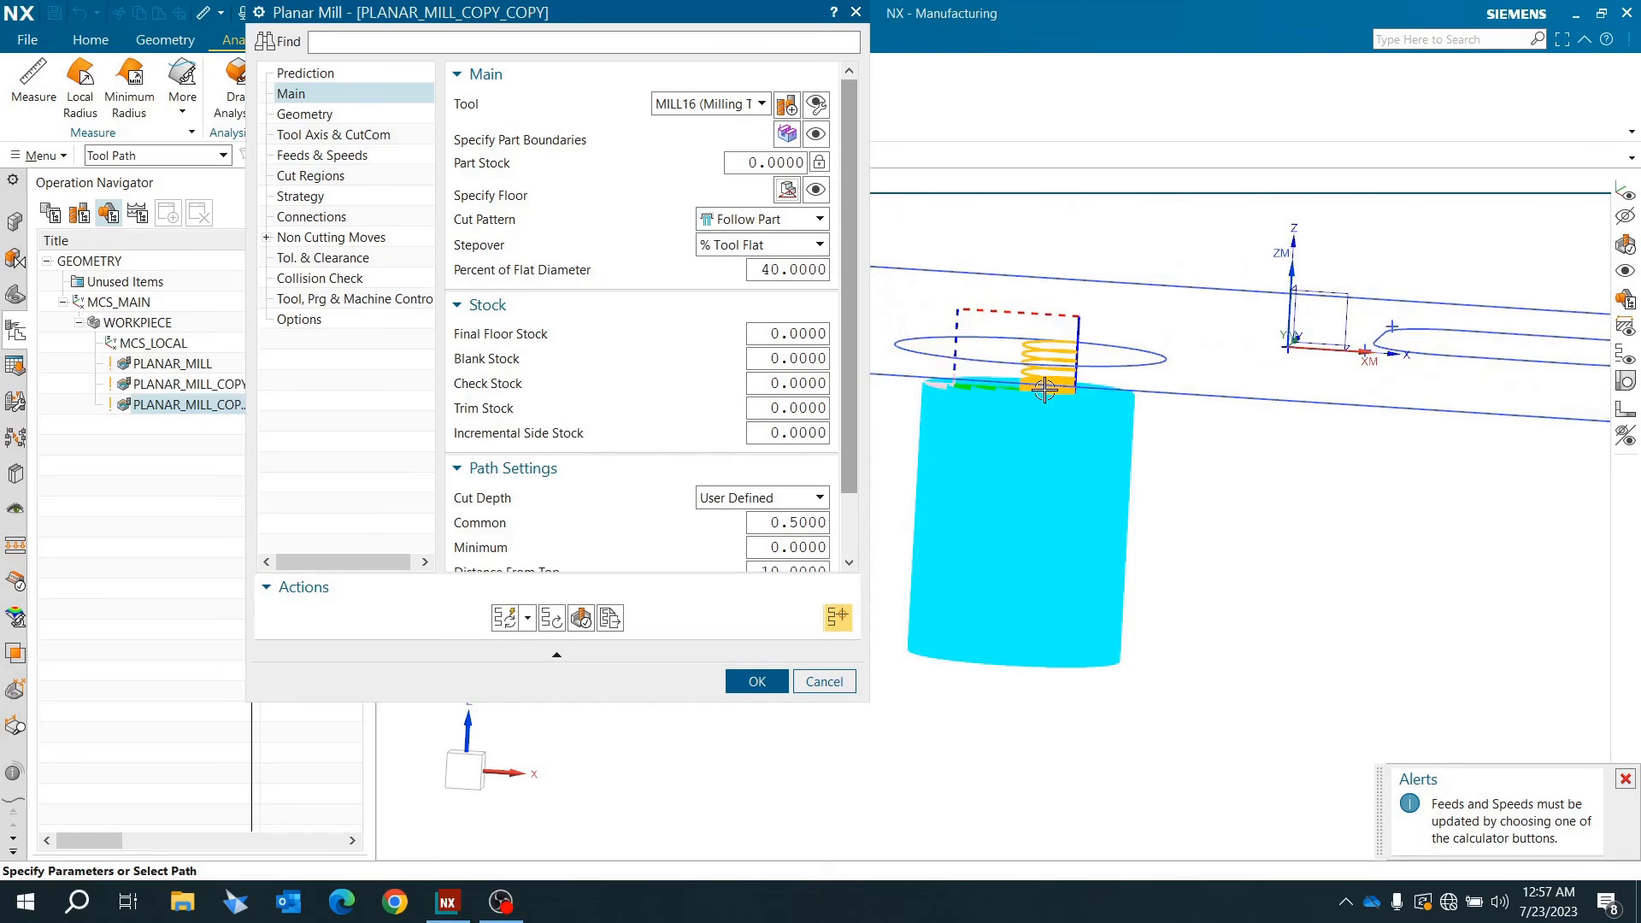
scroll(1045, 389, "down", 3)
left_click_drag(848, 397, 841, 453)
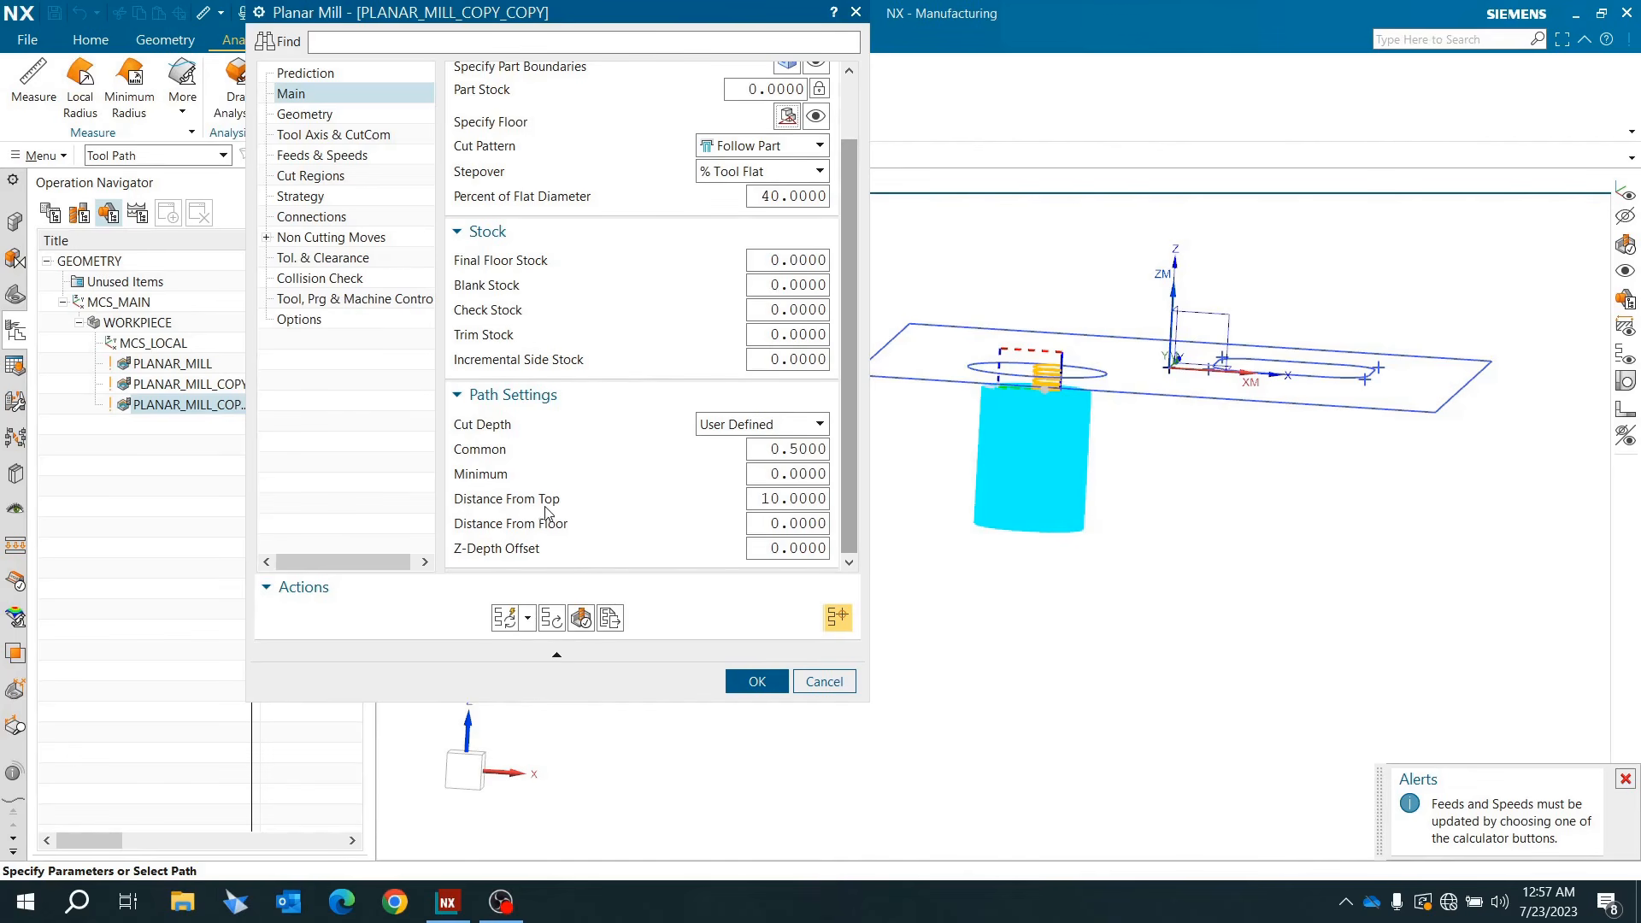
double_click(784, 500)
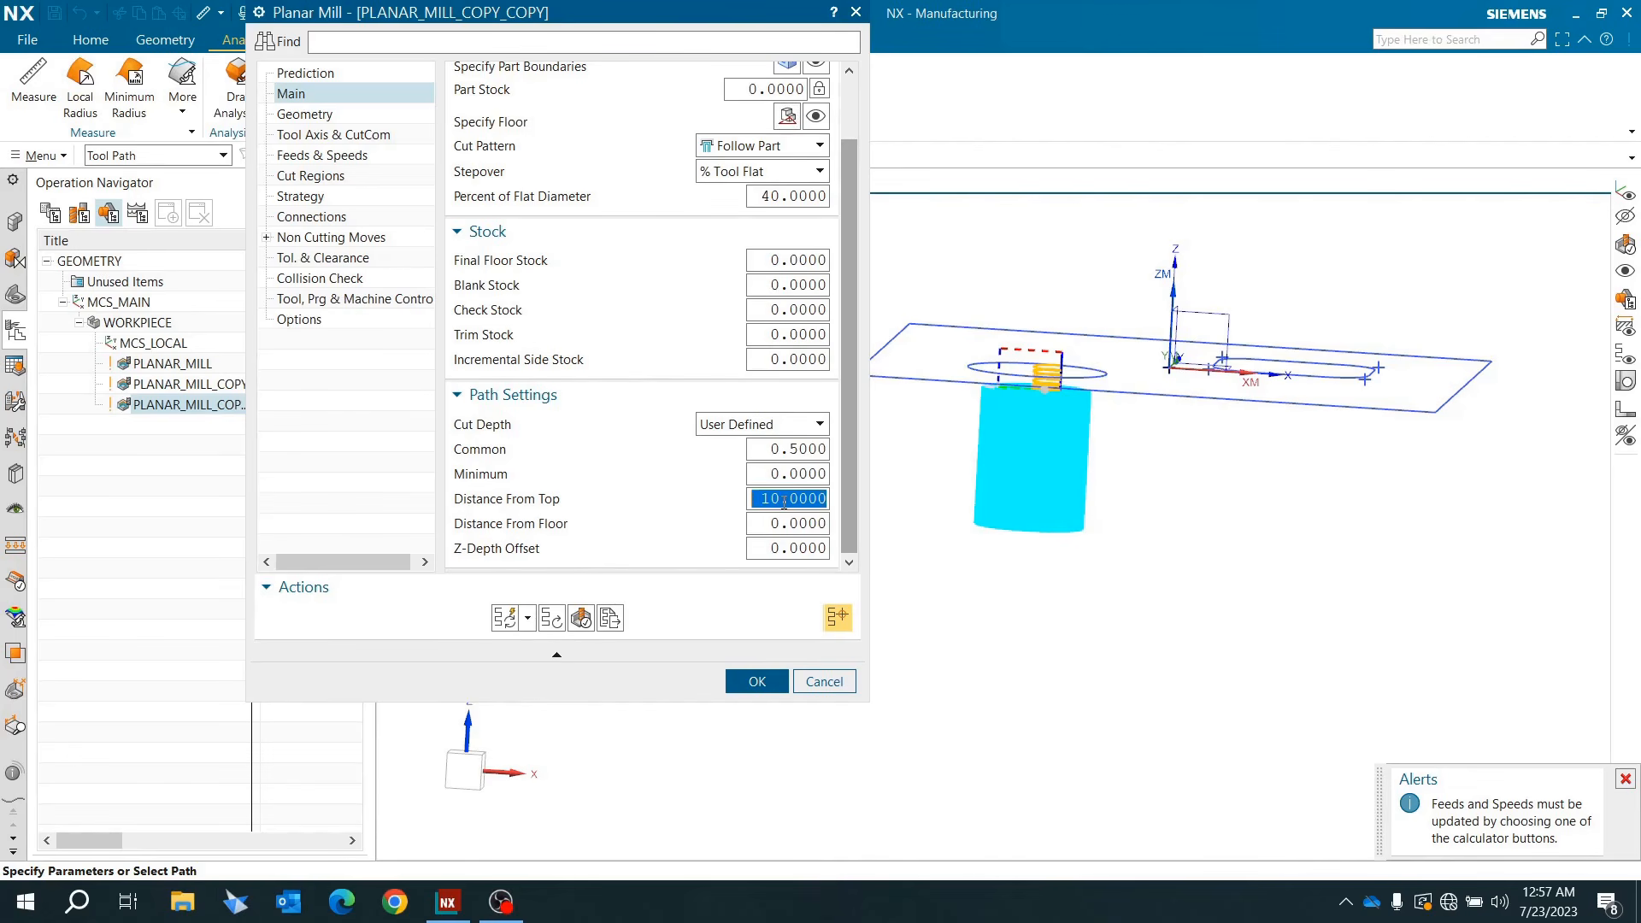
type("50")
key("Return")
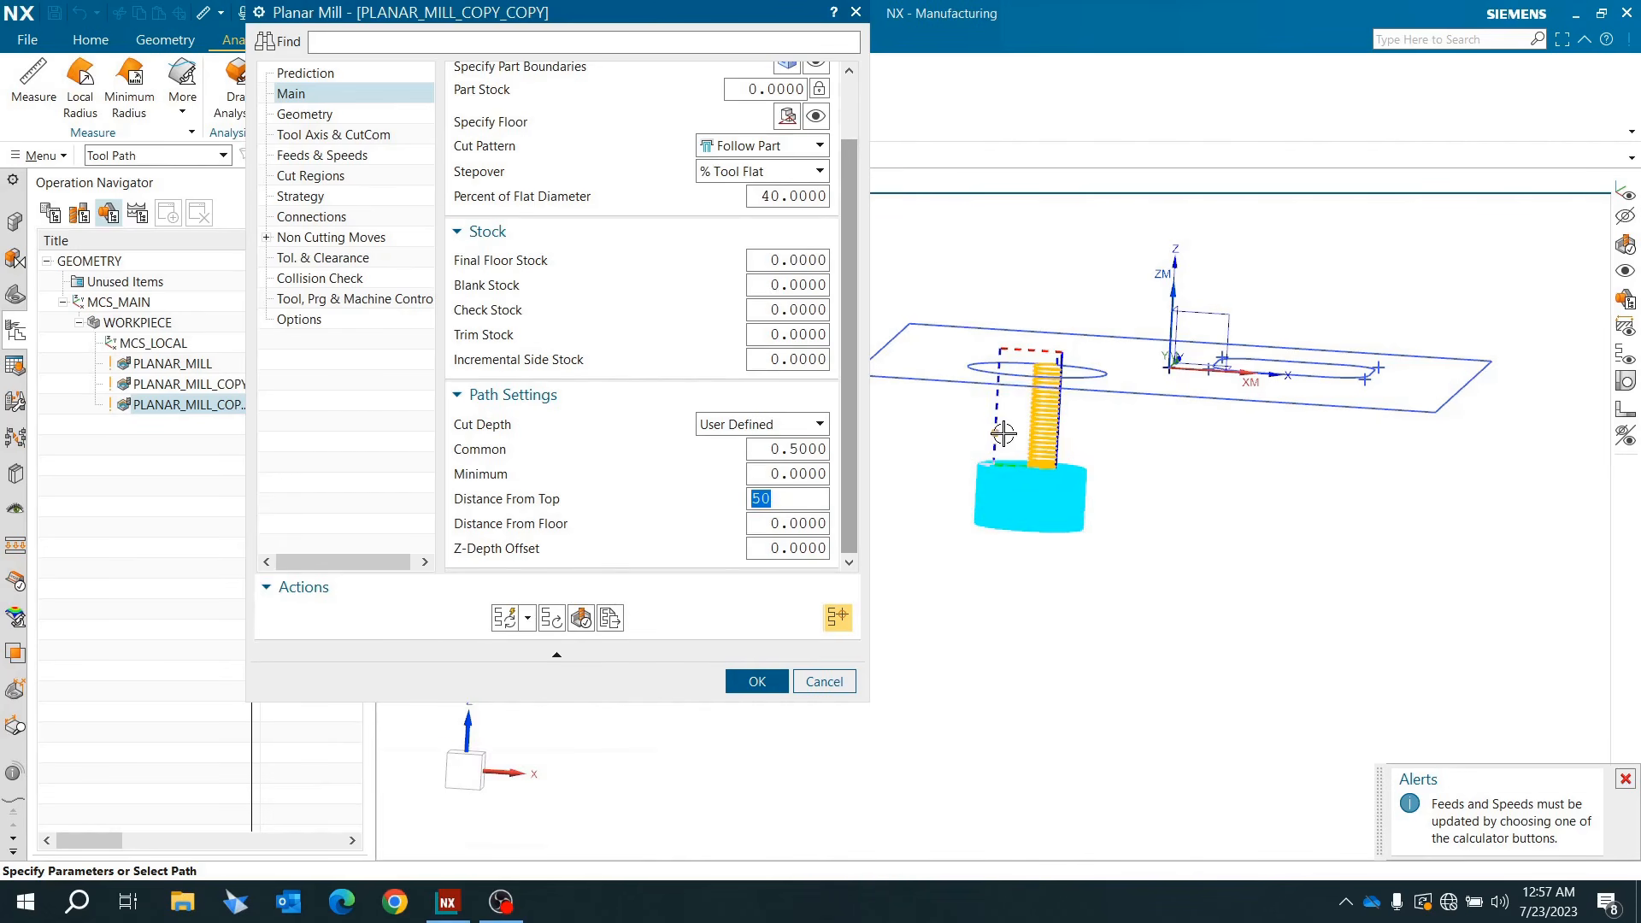
Step: Verify the circular pocket's tool path by playing the 3D Dynamic material removal at animation speed 8
middle_click_drag(1008, 447, 1035, 403)
left_click(584, 617)
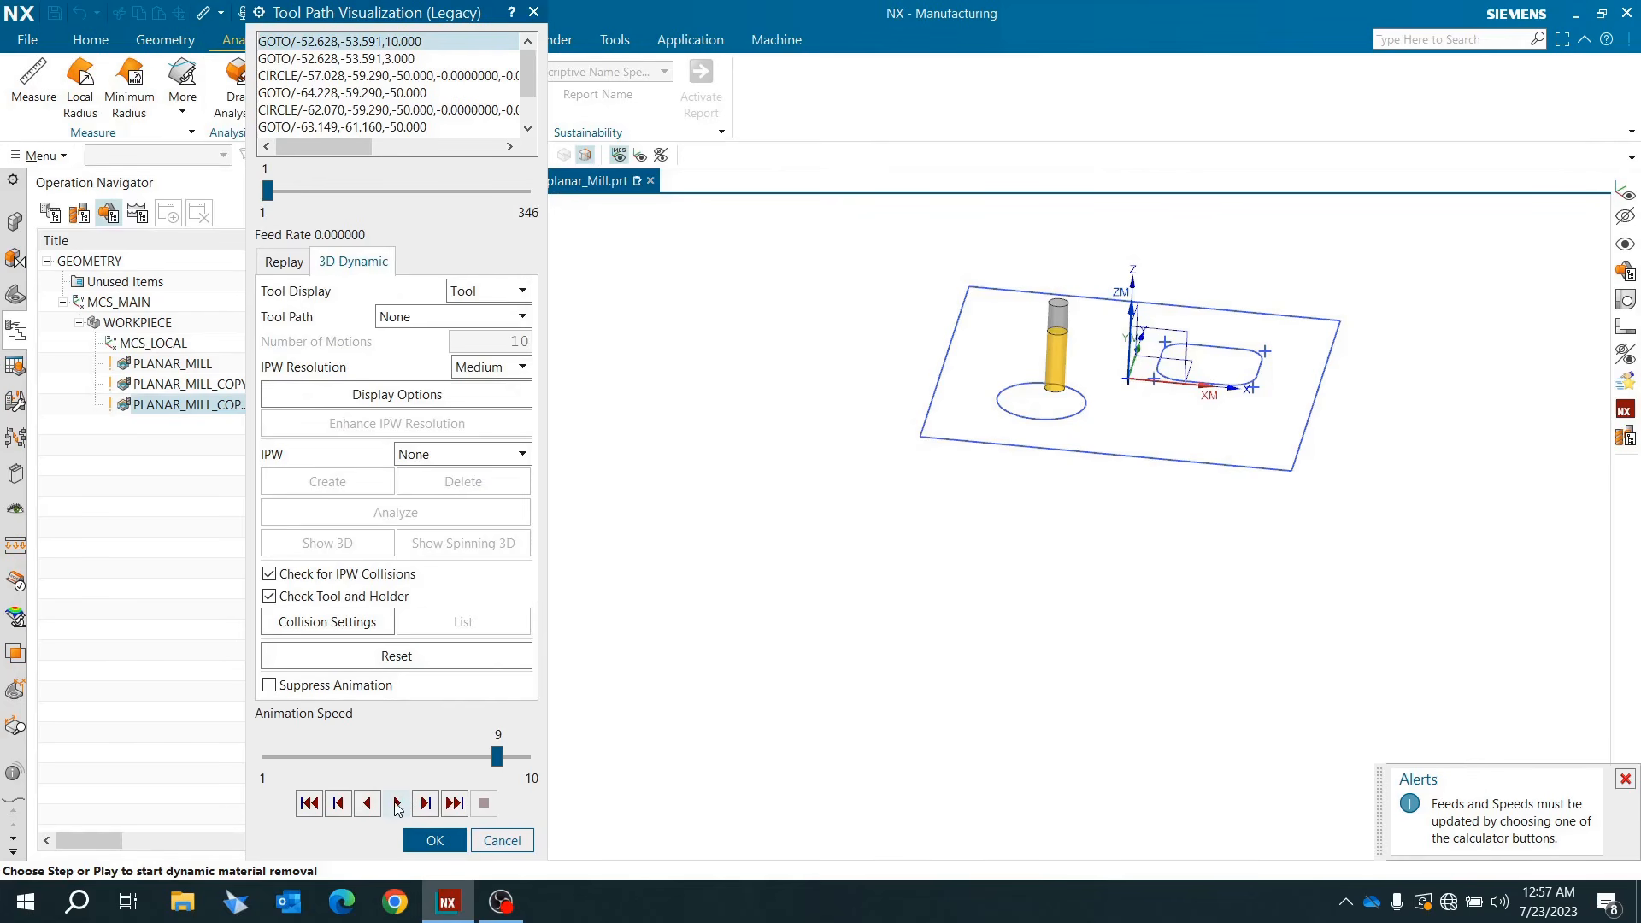
left_click(453, 757)
left_click(397, 804)
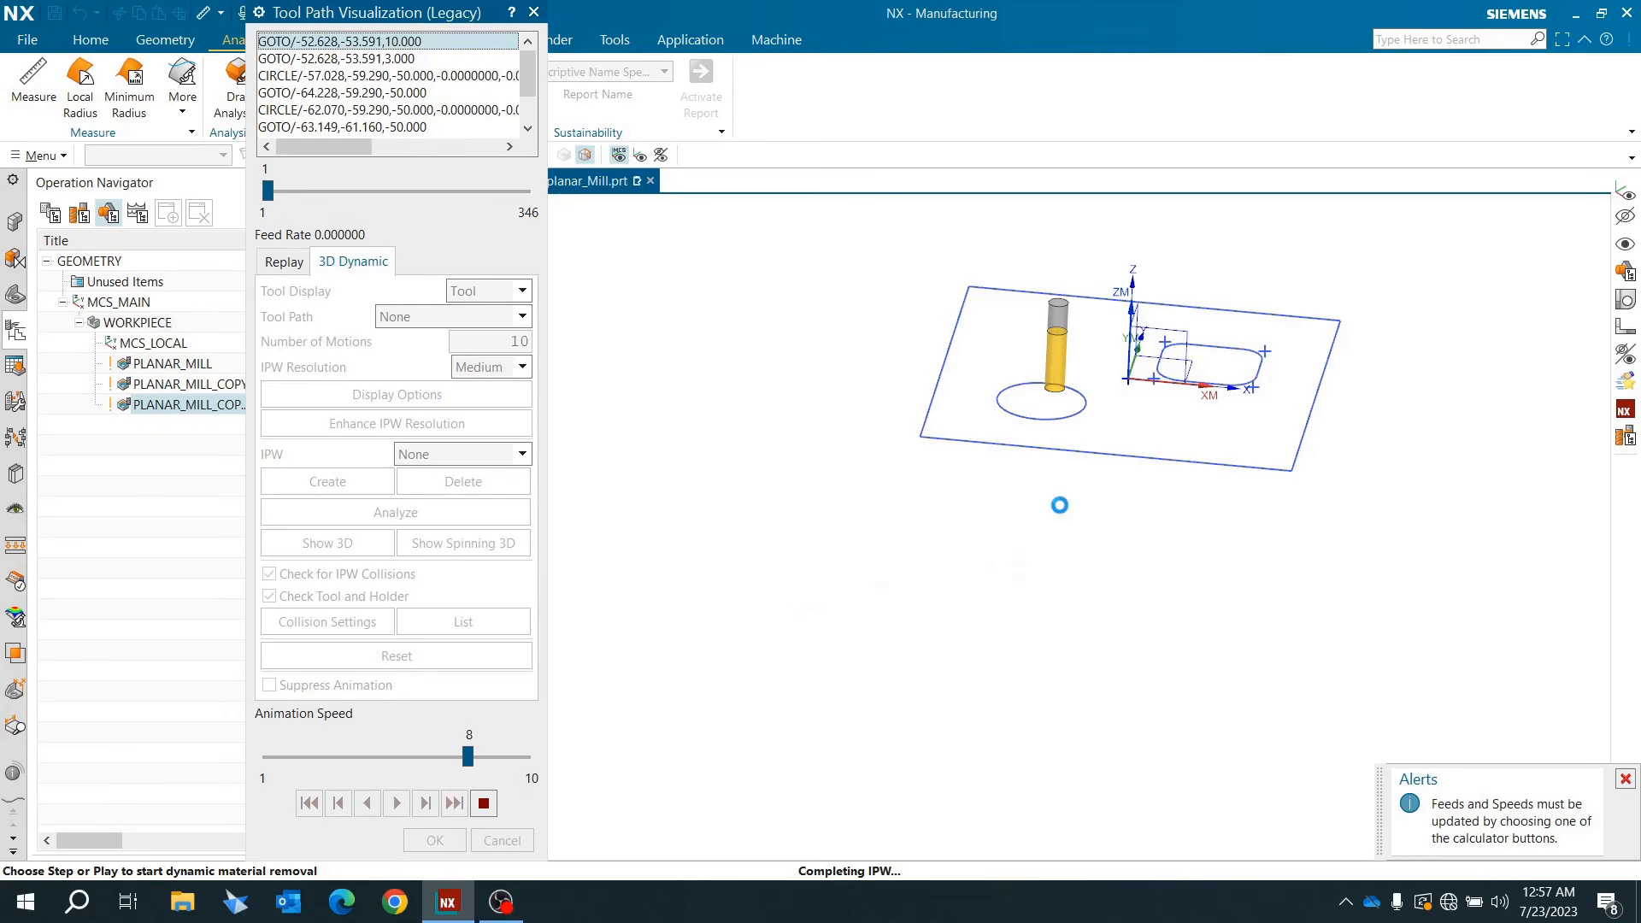
left_click(1626, 780)
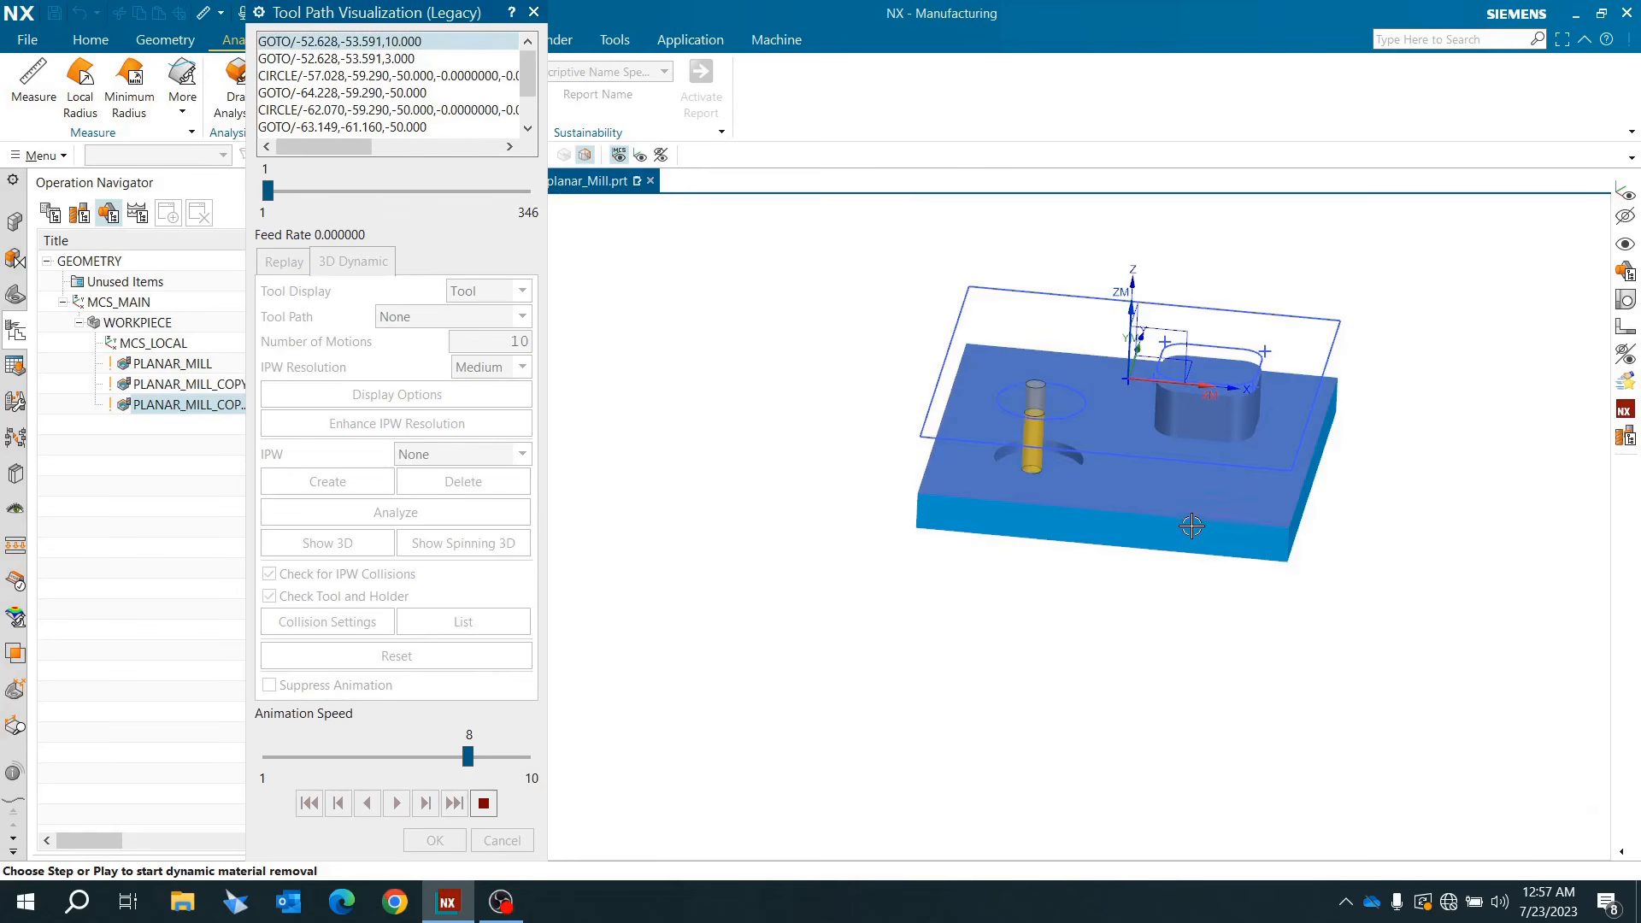
Step: Inspect the machined circular pocket in the stock, then close the tool path visualization
scroll(1196, 521, "down", 3)
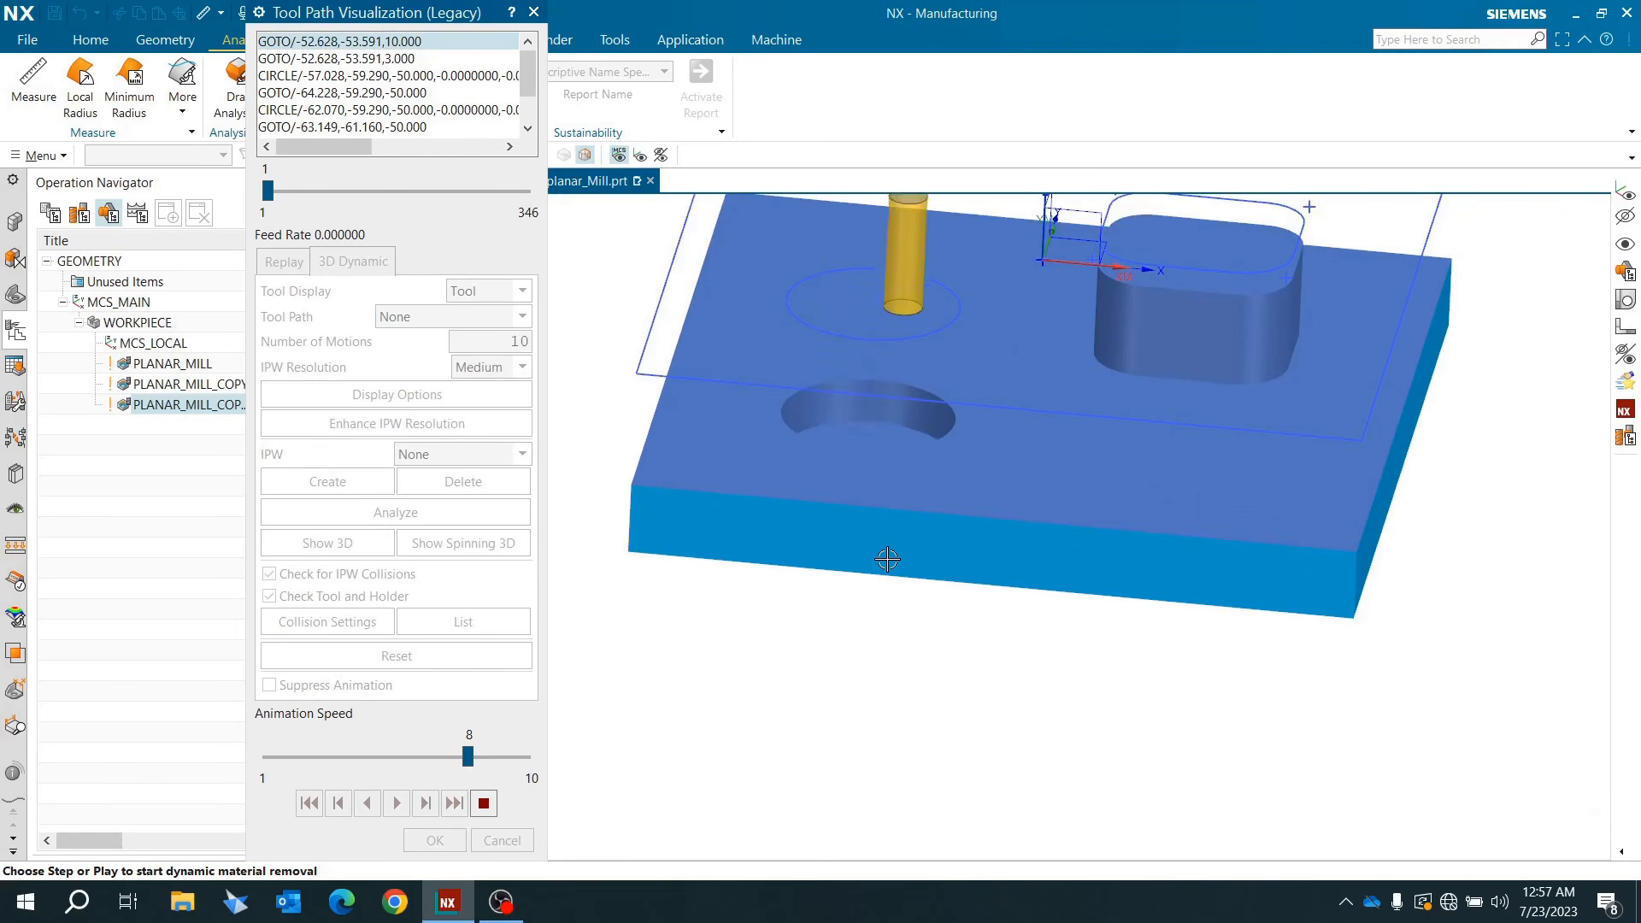
middle_click_drag(883, 556, 894, 608)
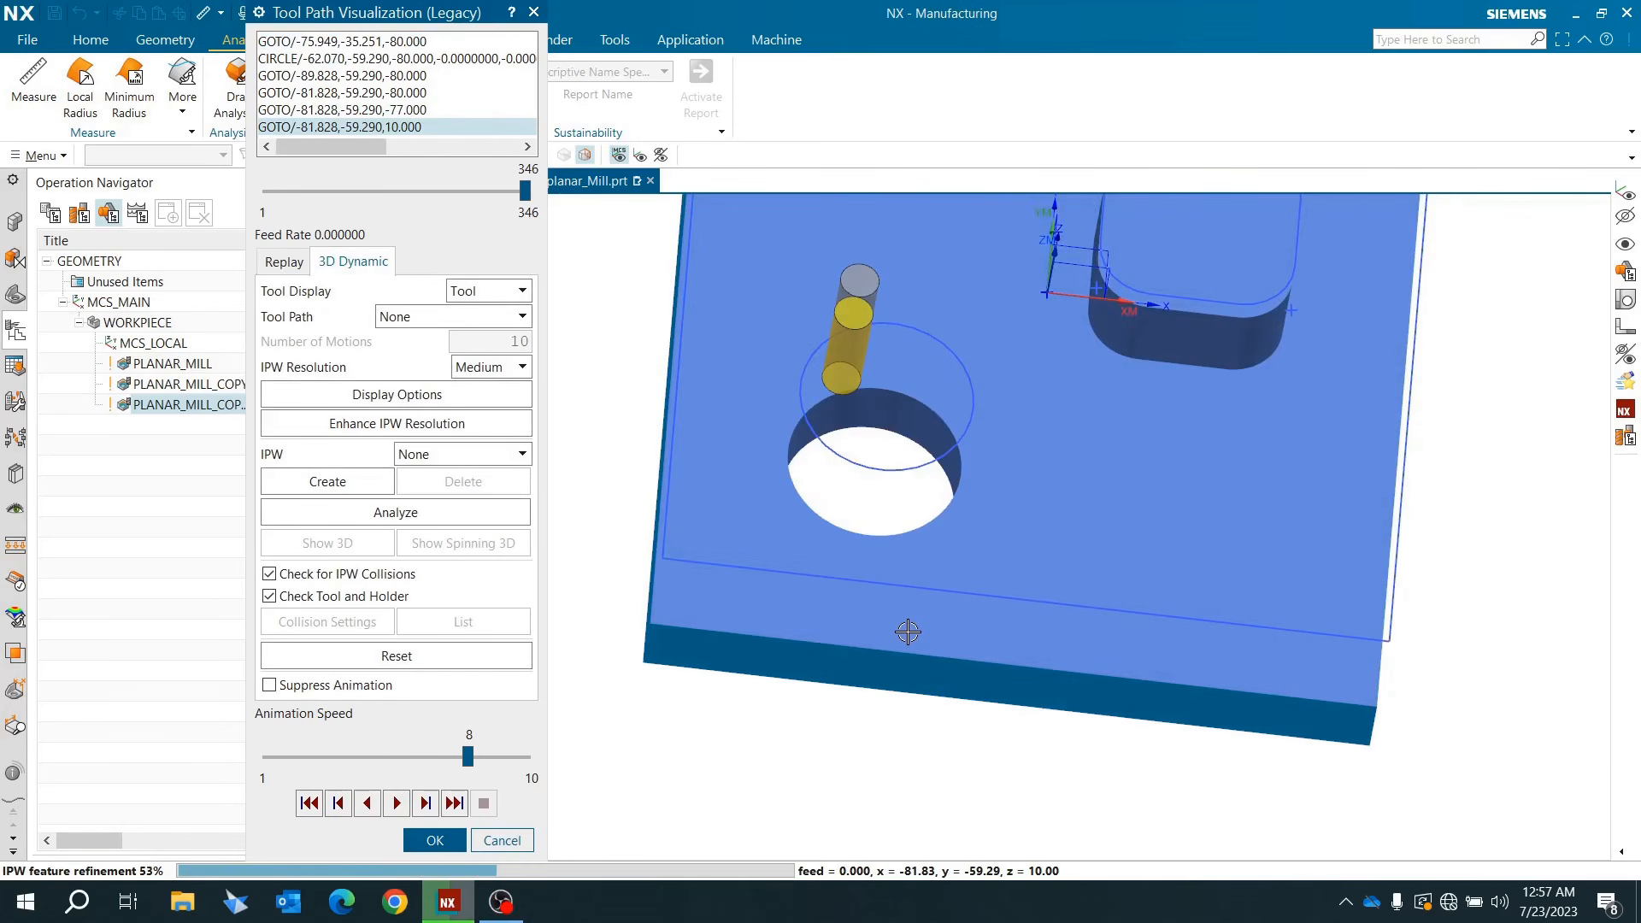
mouse_move(907, 632)
middle_mouse_down()
mouse_move(909, 524)
mouse_move(897, 670)
mouse_move(904, 637)
middle_mouse_up()
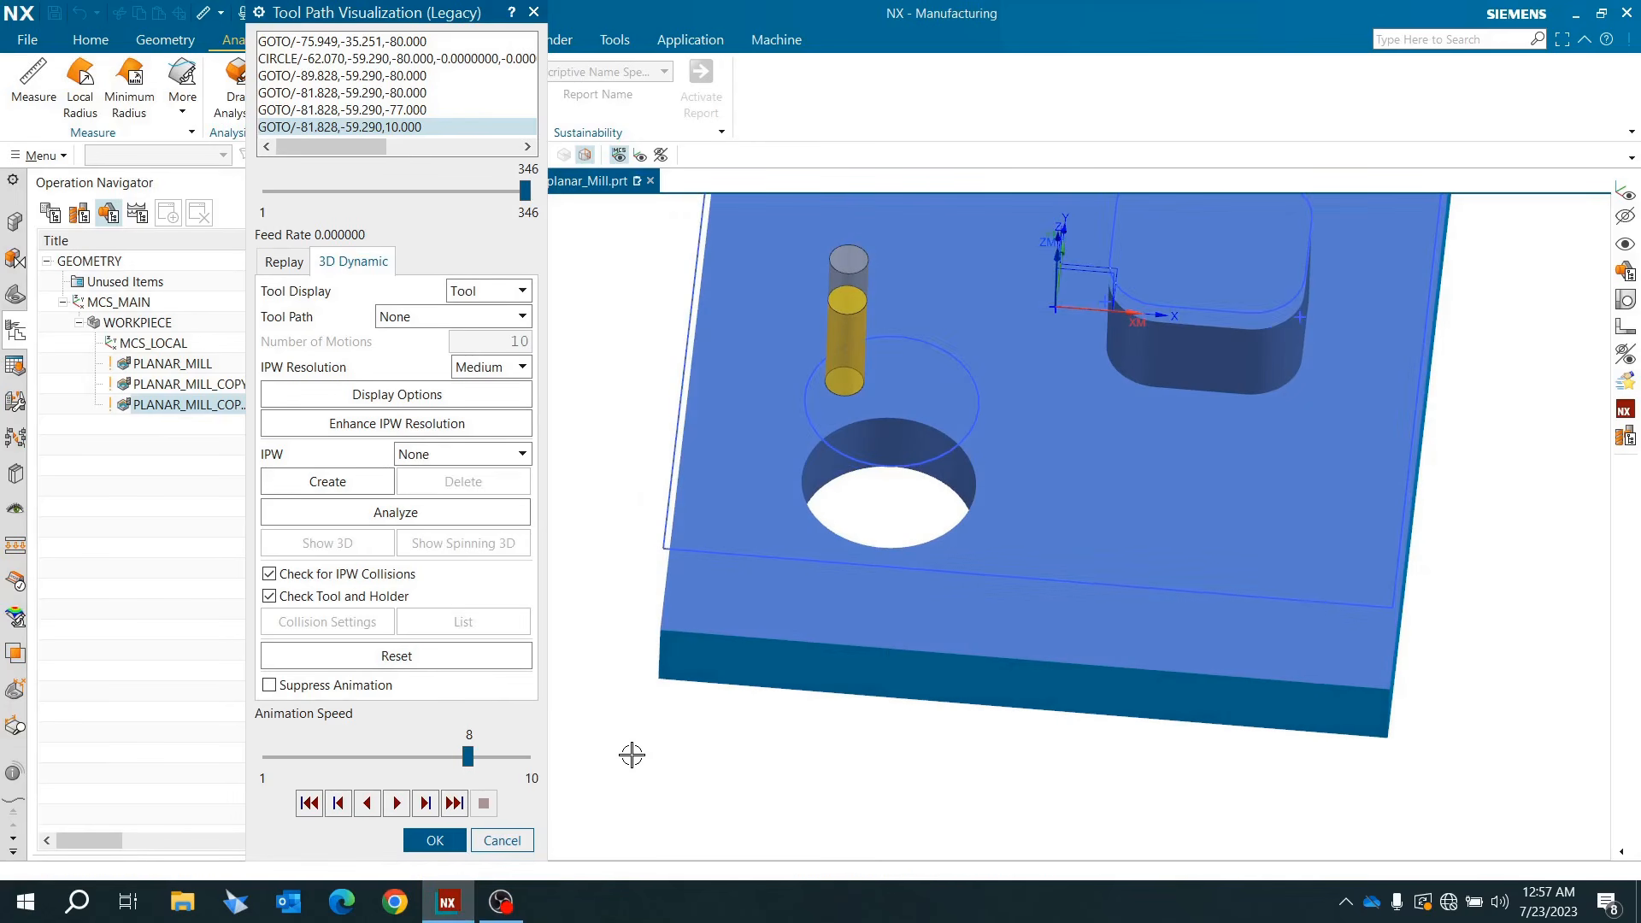
left_click(434, 840)
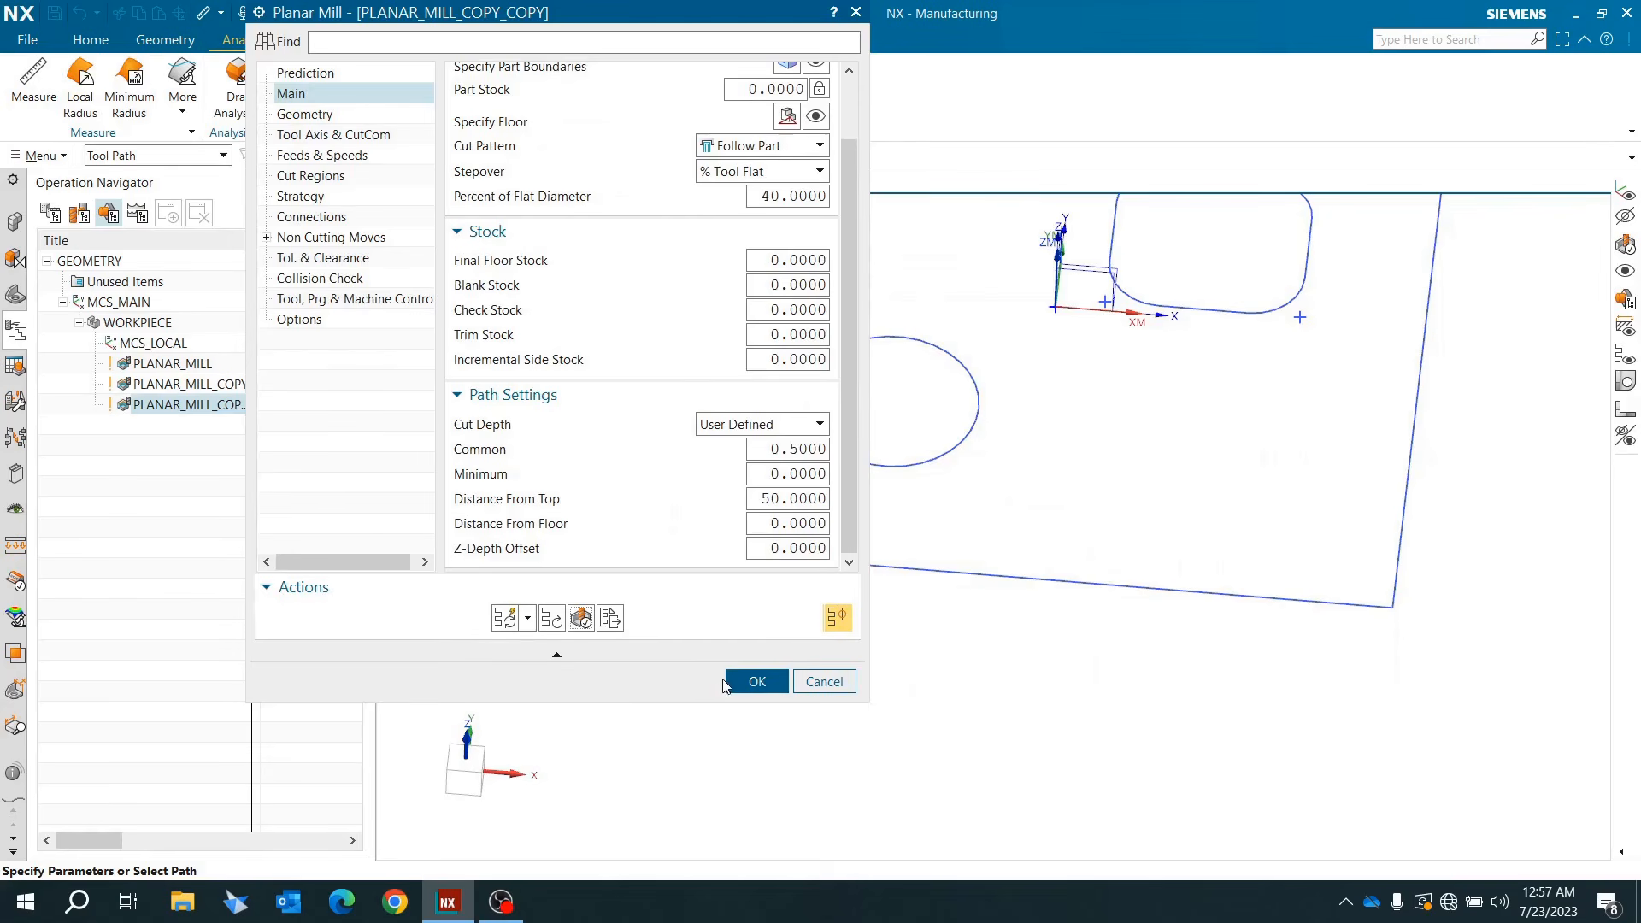